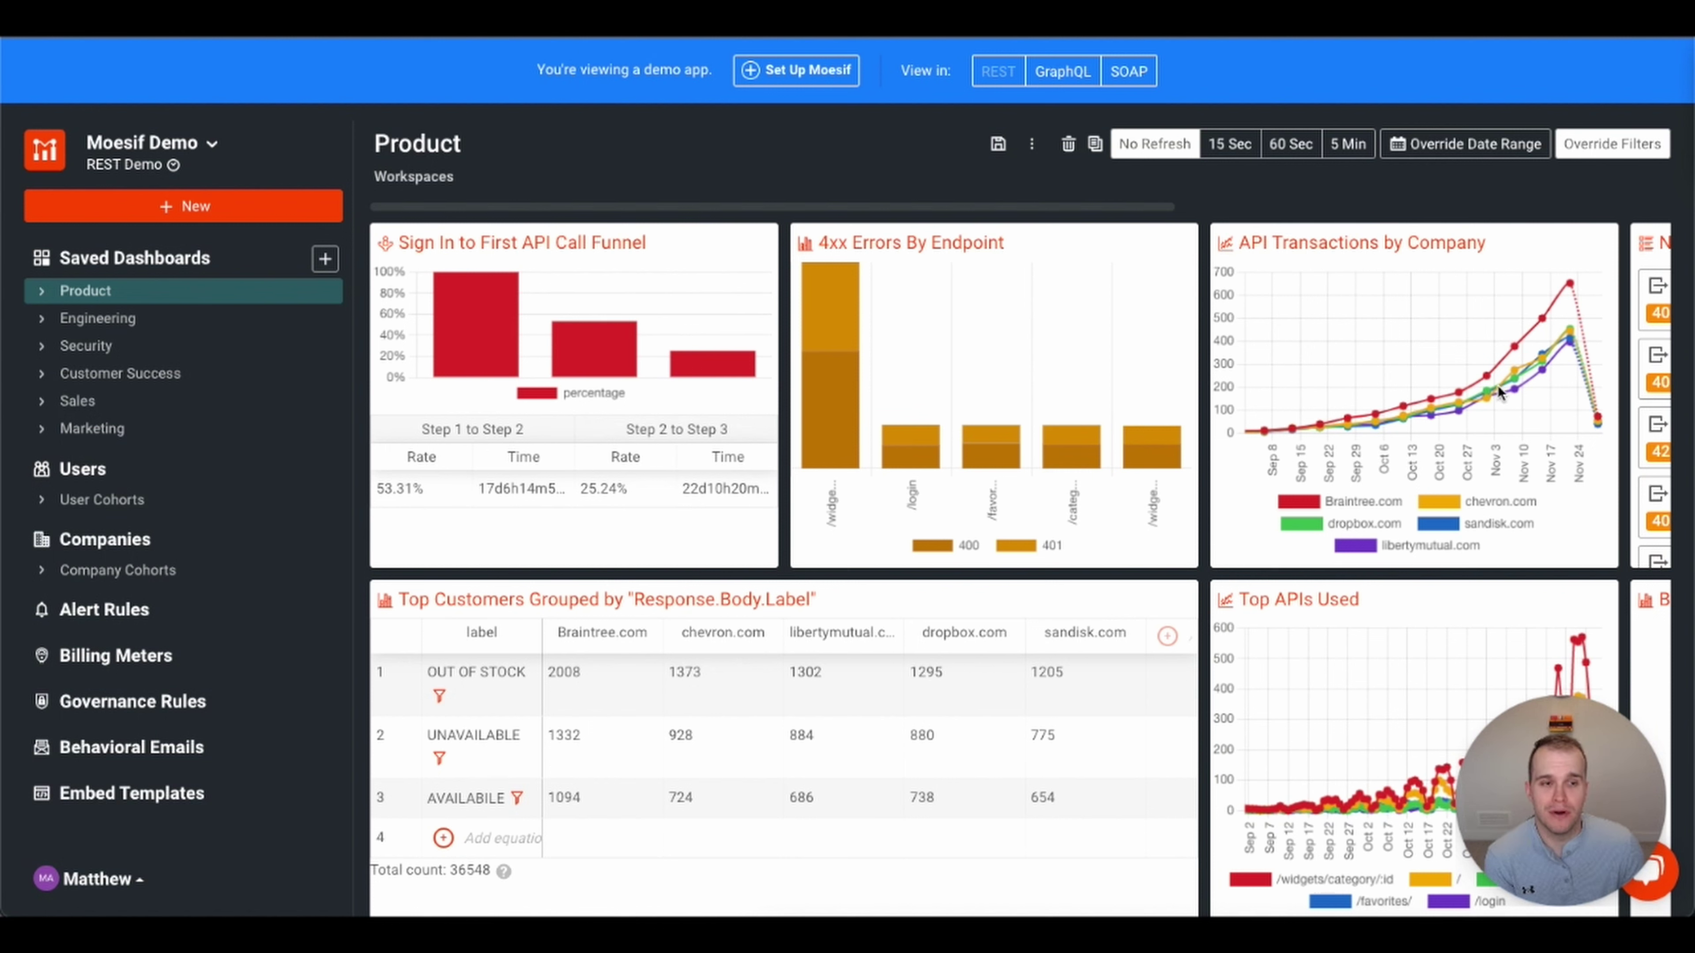
# - Browse the Product dashboard's report cards
pyautogui.click(1472, 410)
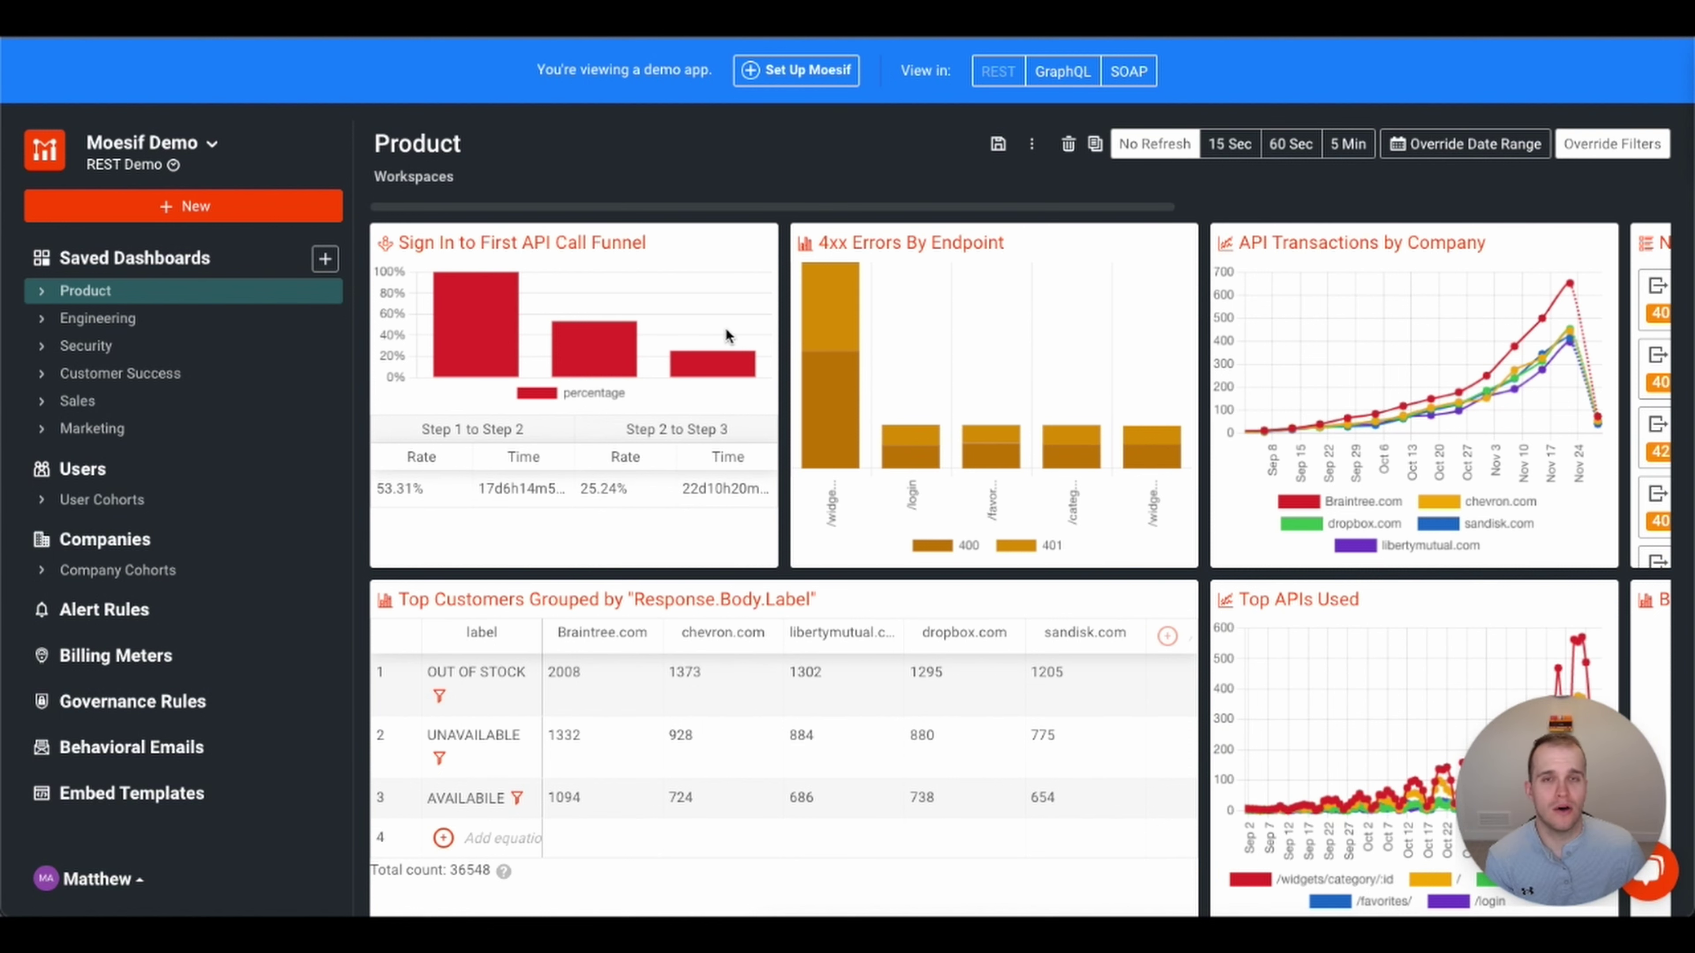
pyautogui.hscroll(1, 727, 336)
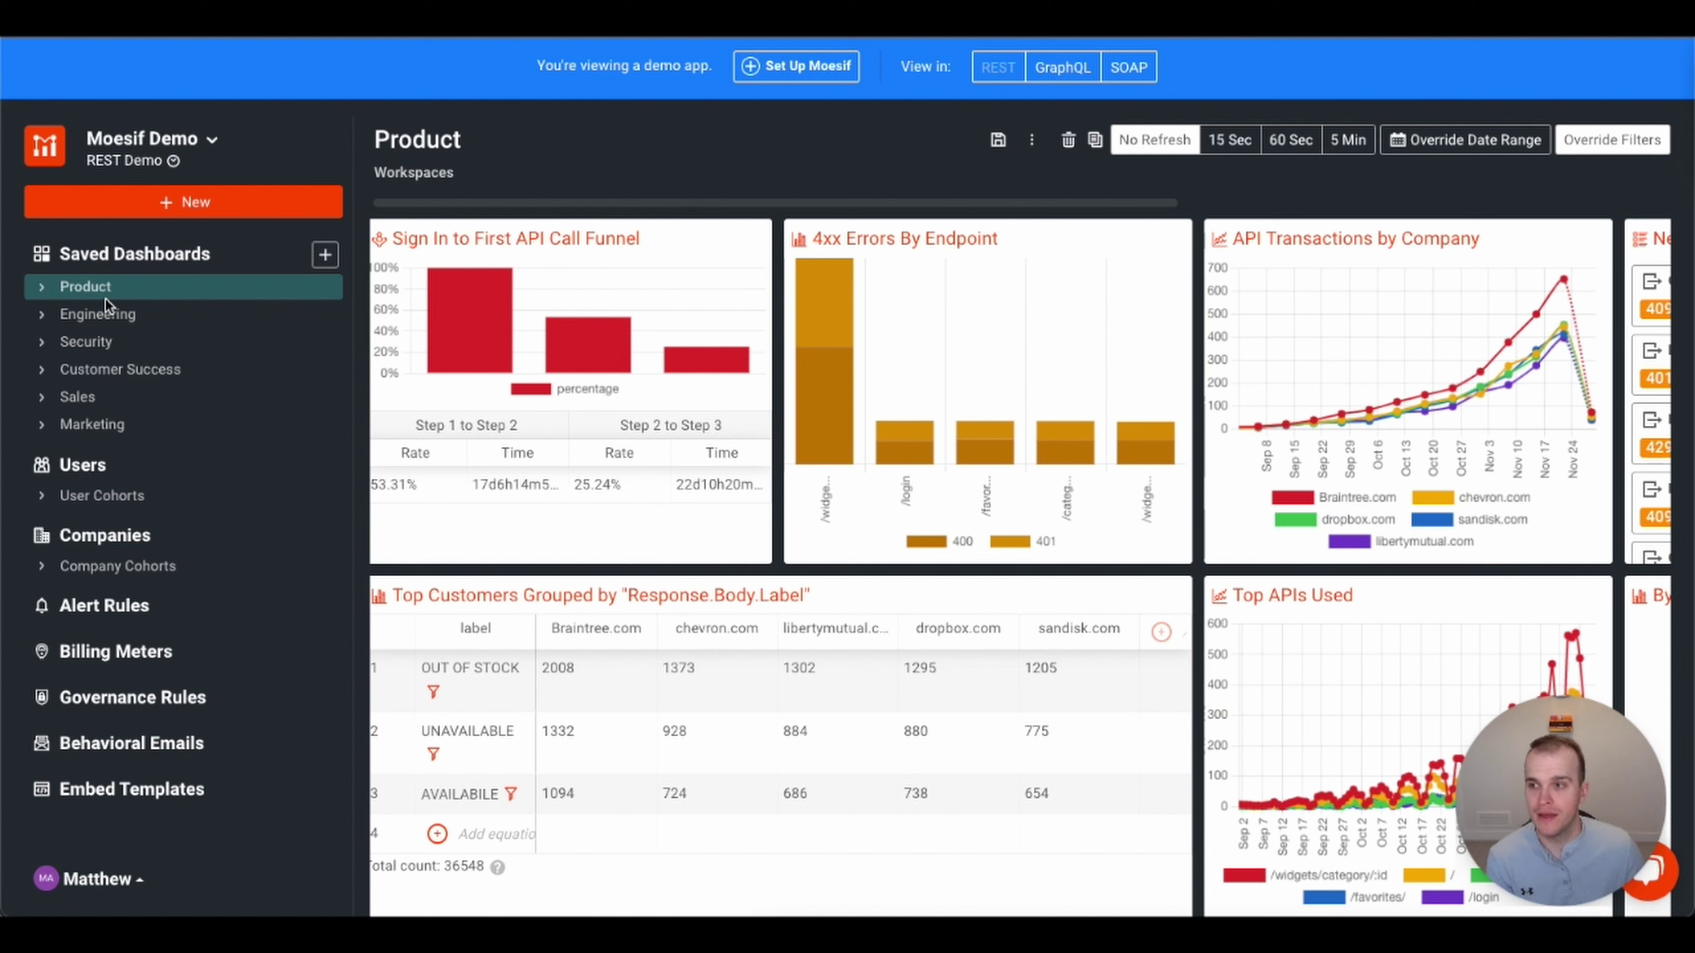
pyautogui.click(85, 294)
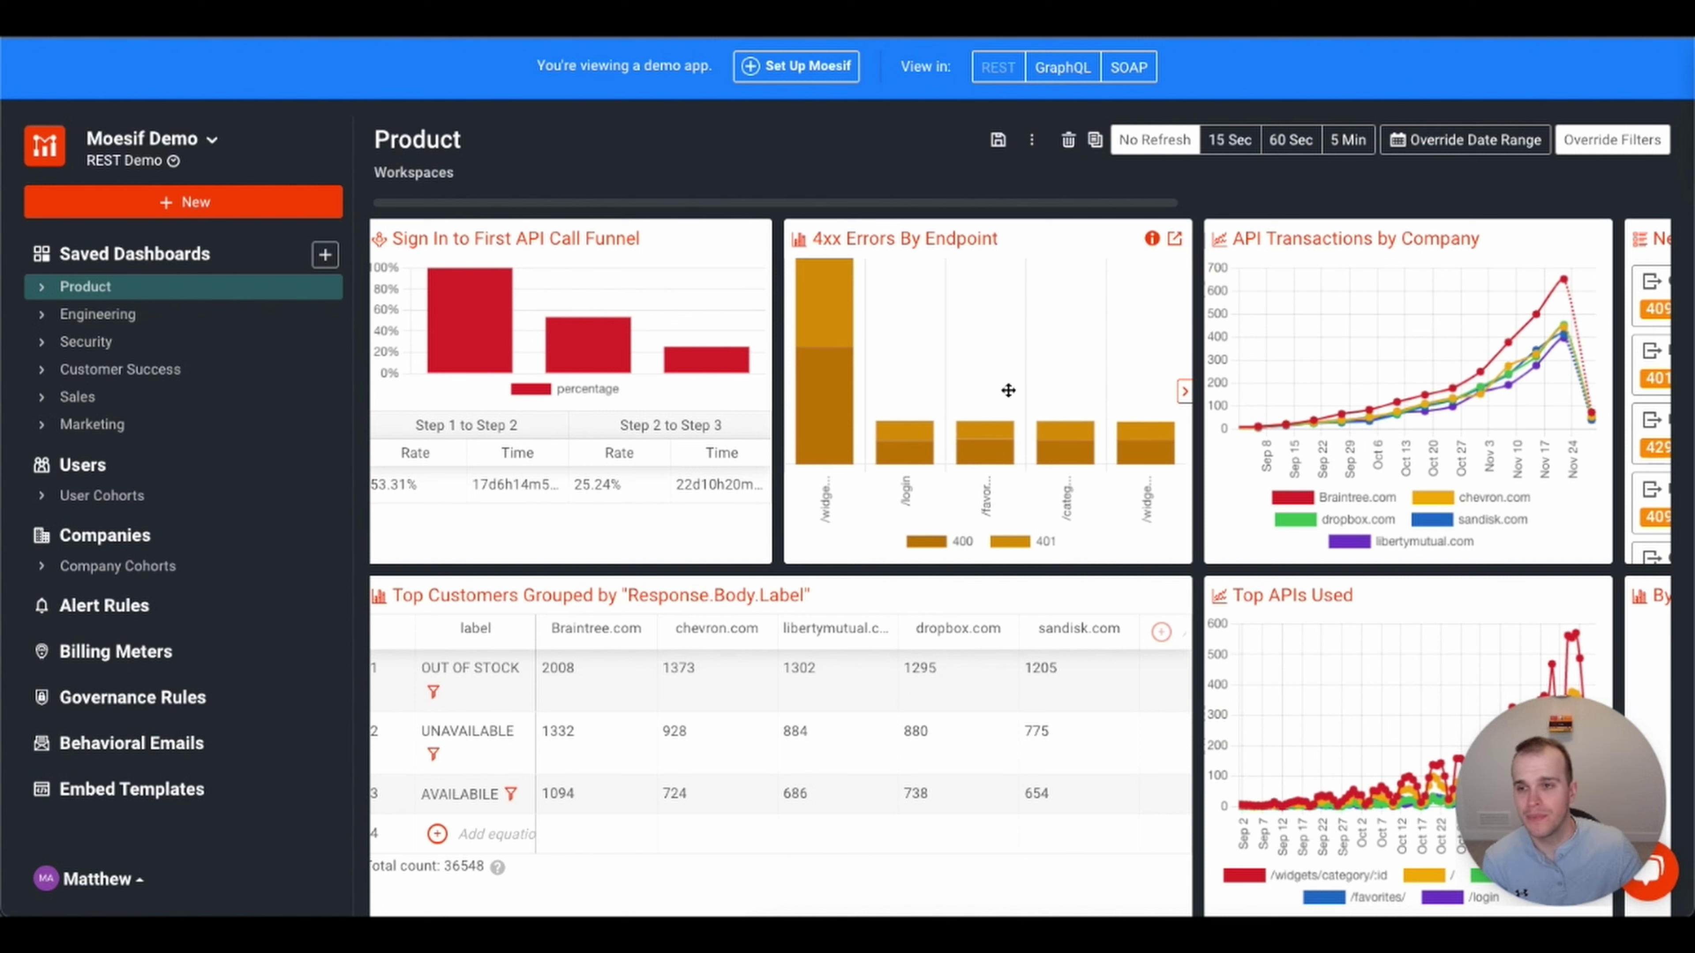
pyautogui.moveTo(1165, 475)
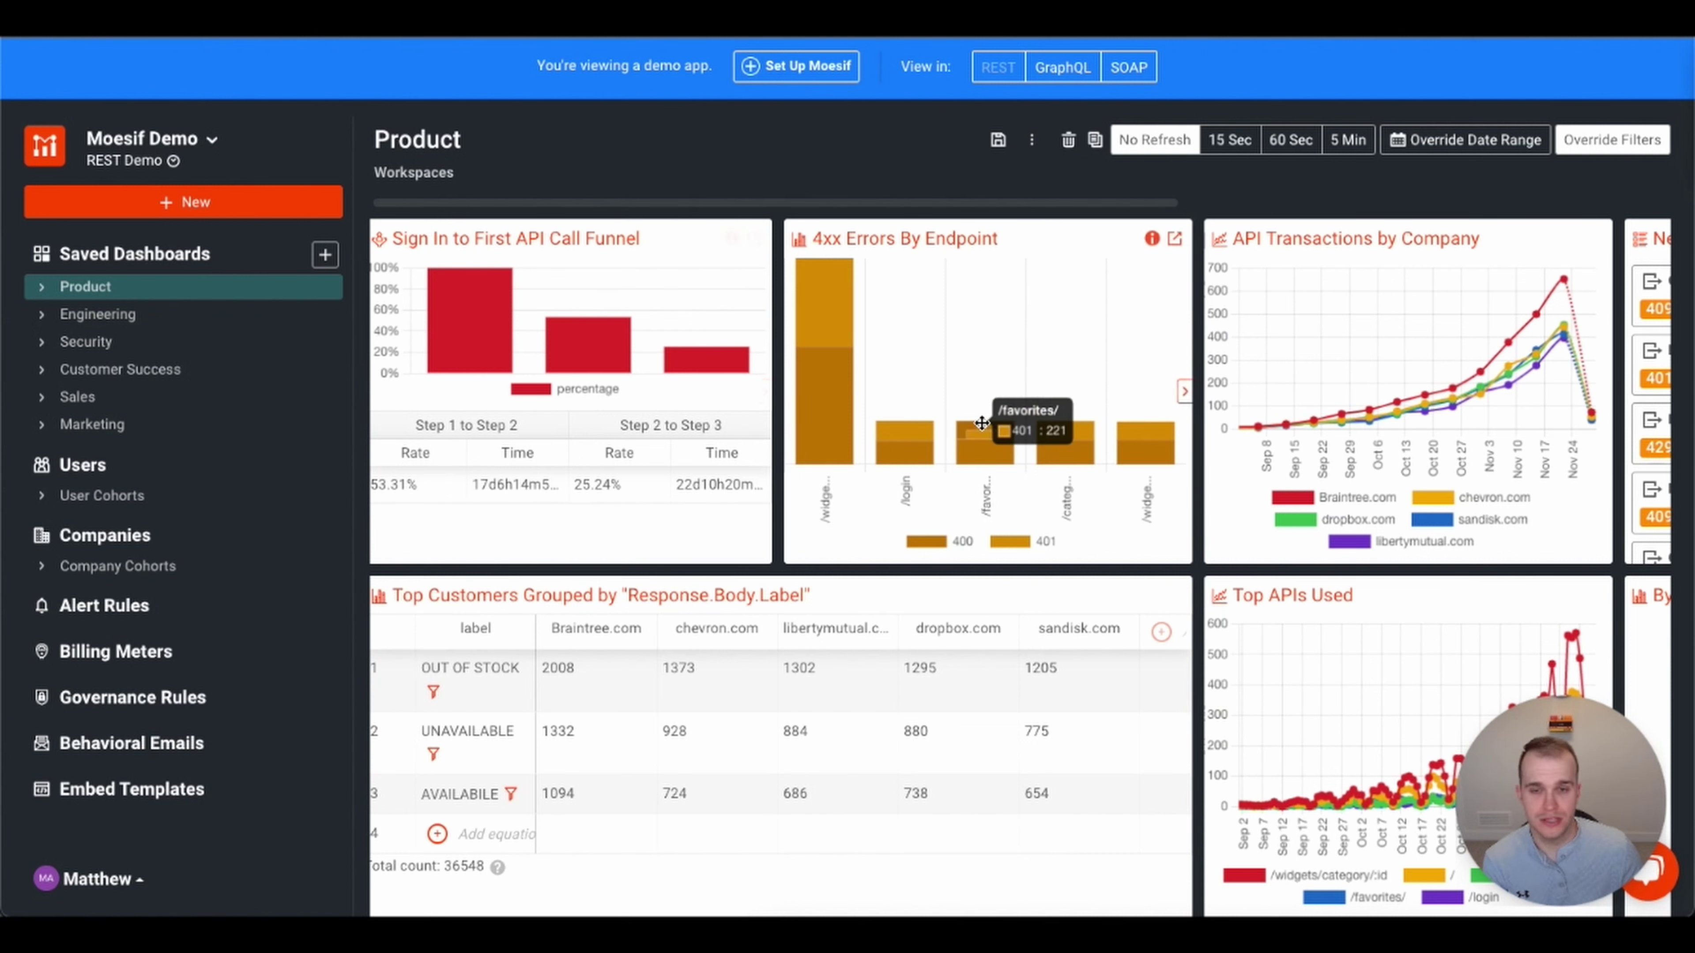
pyautogui.moveTo(1115, 469)
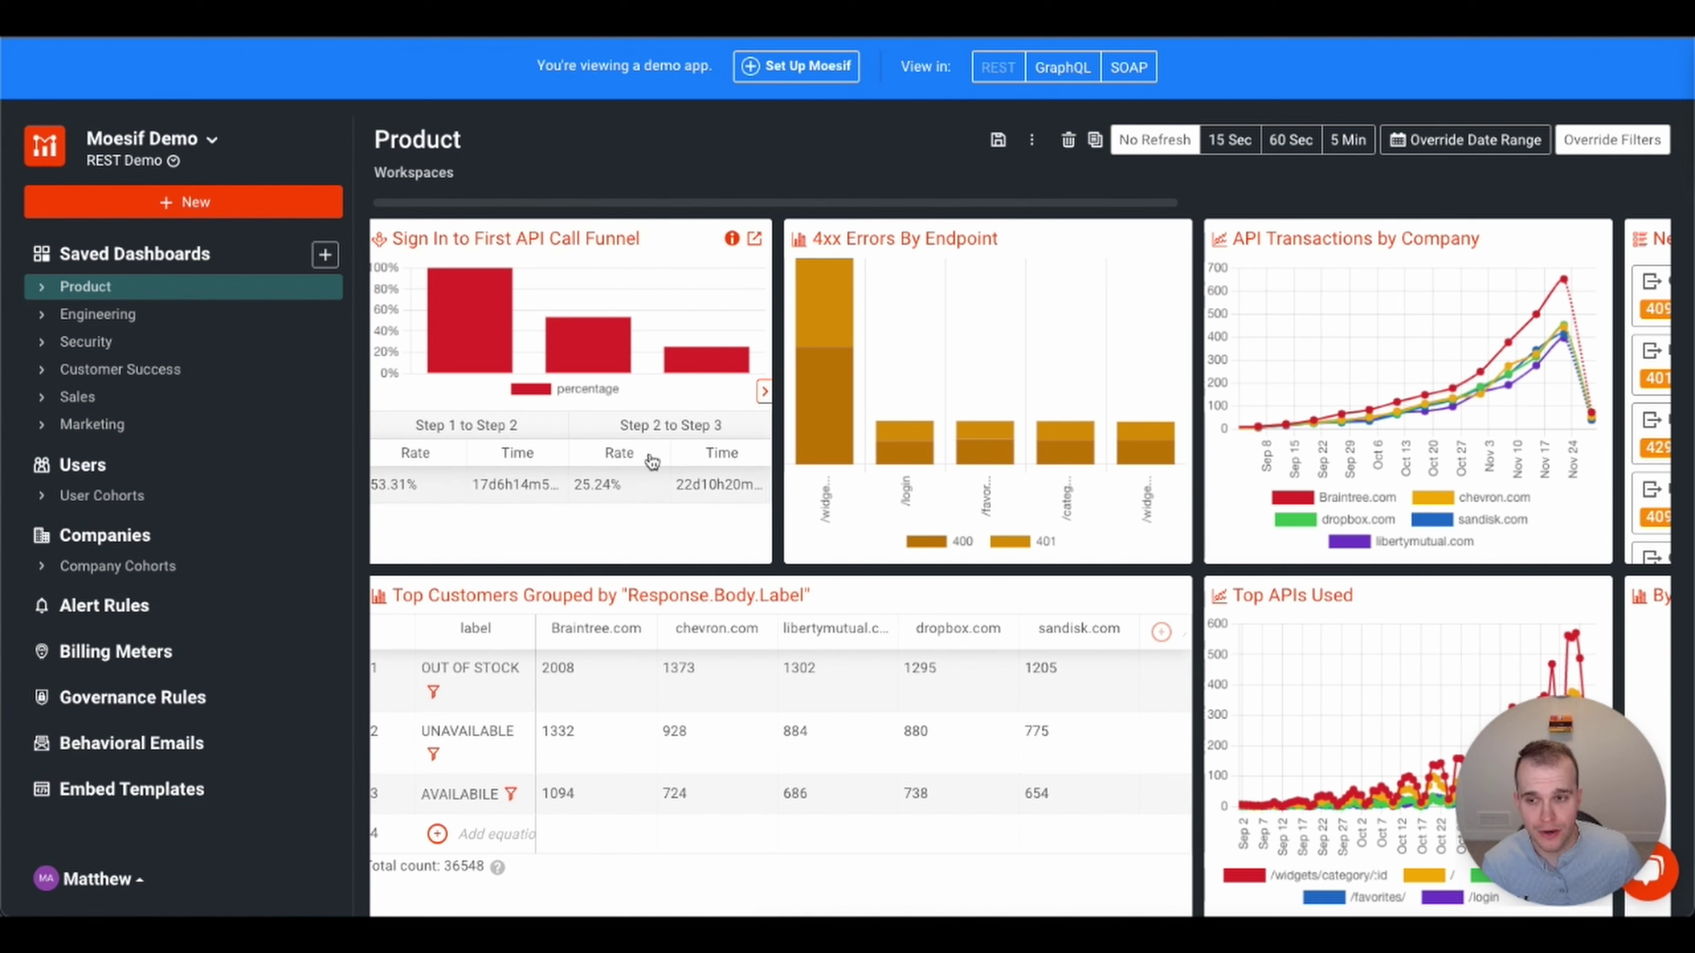
pyautogui.moveTo(1096, 394)
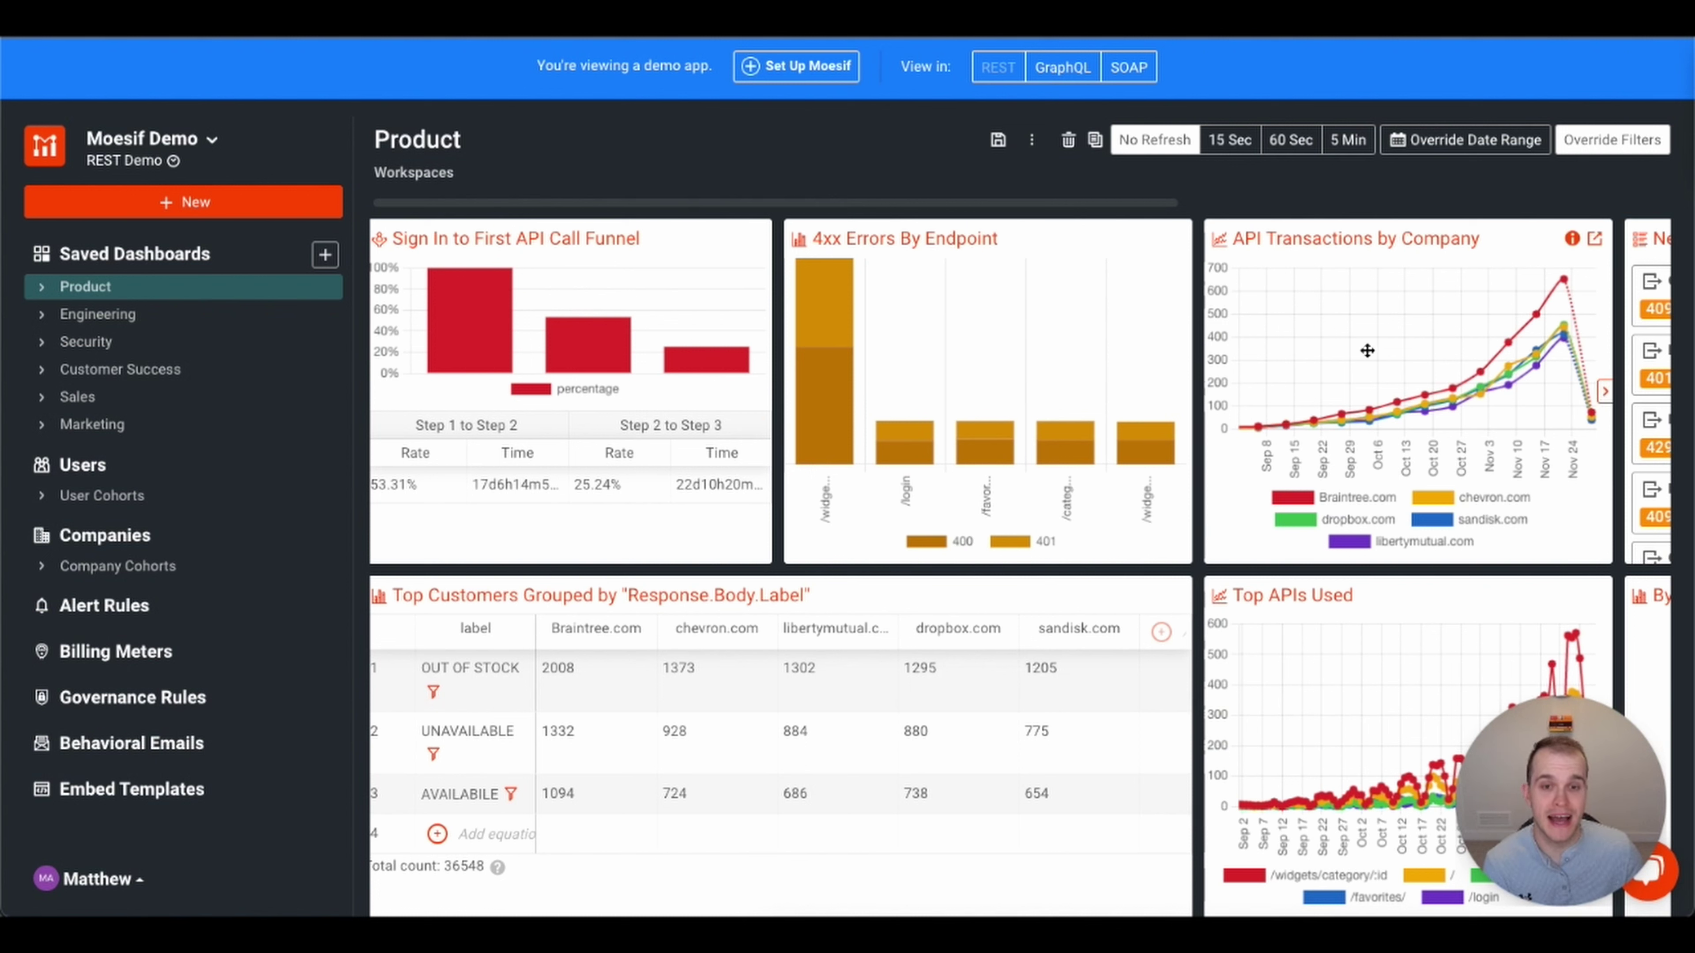
pyautogui.hscroll(5, 1387, 340)
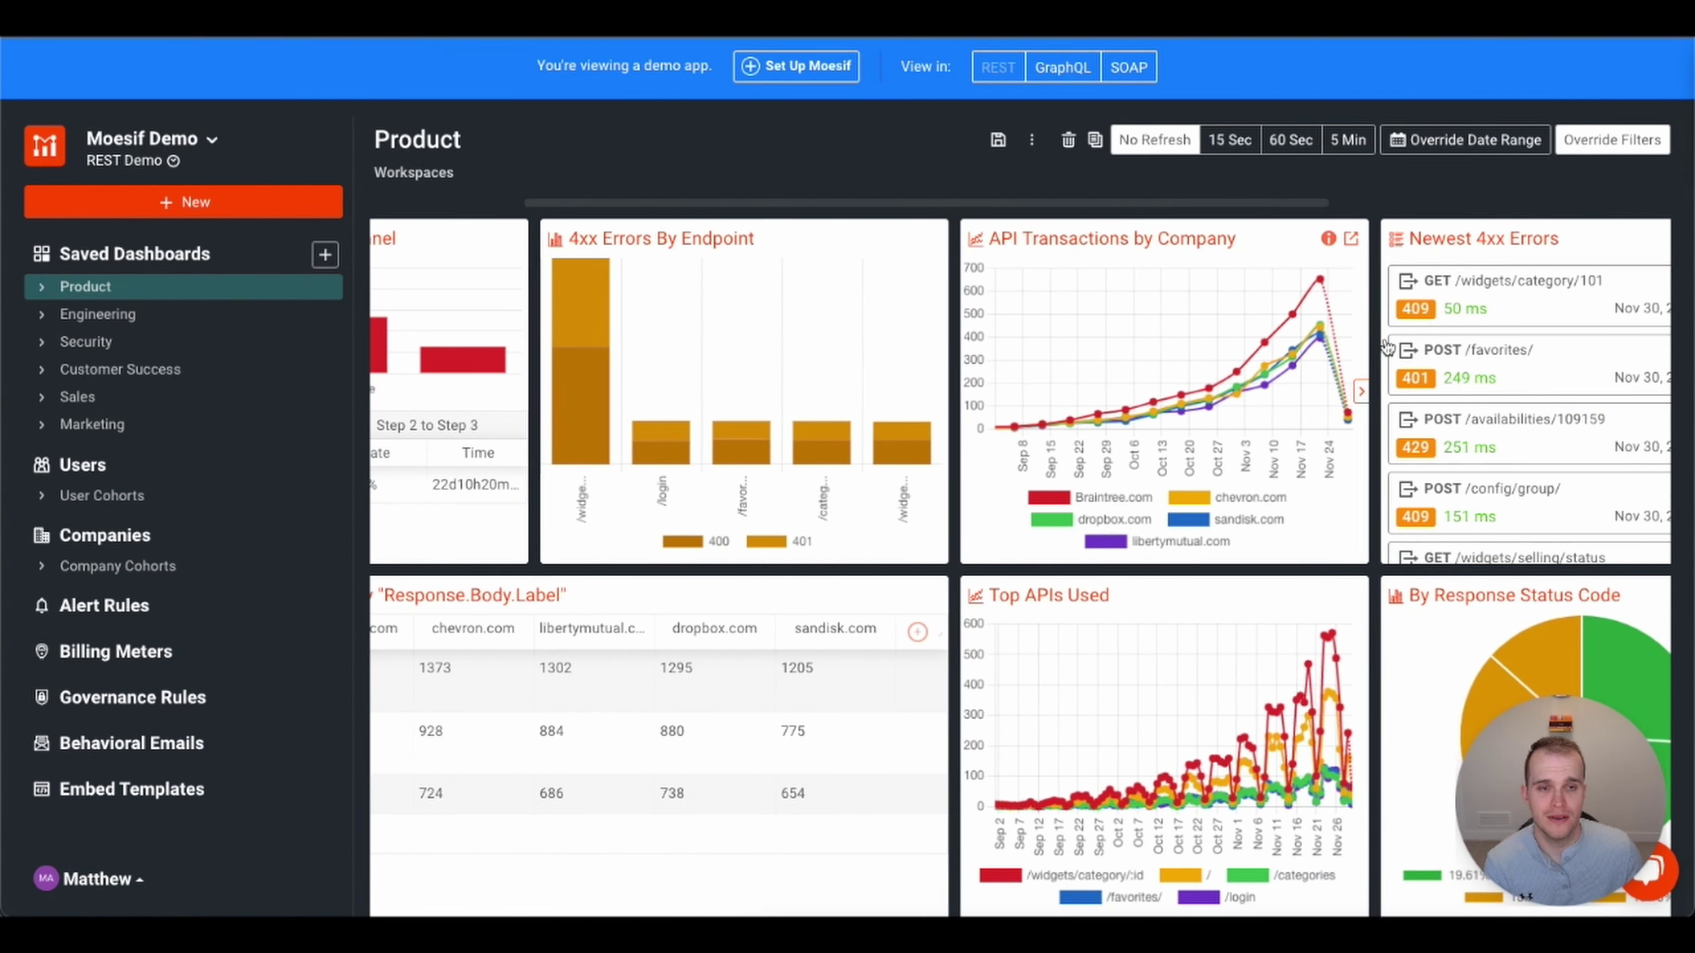
pyautogui.hscroll(2, 1385, 348)
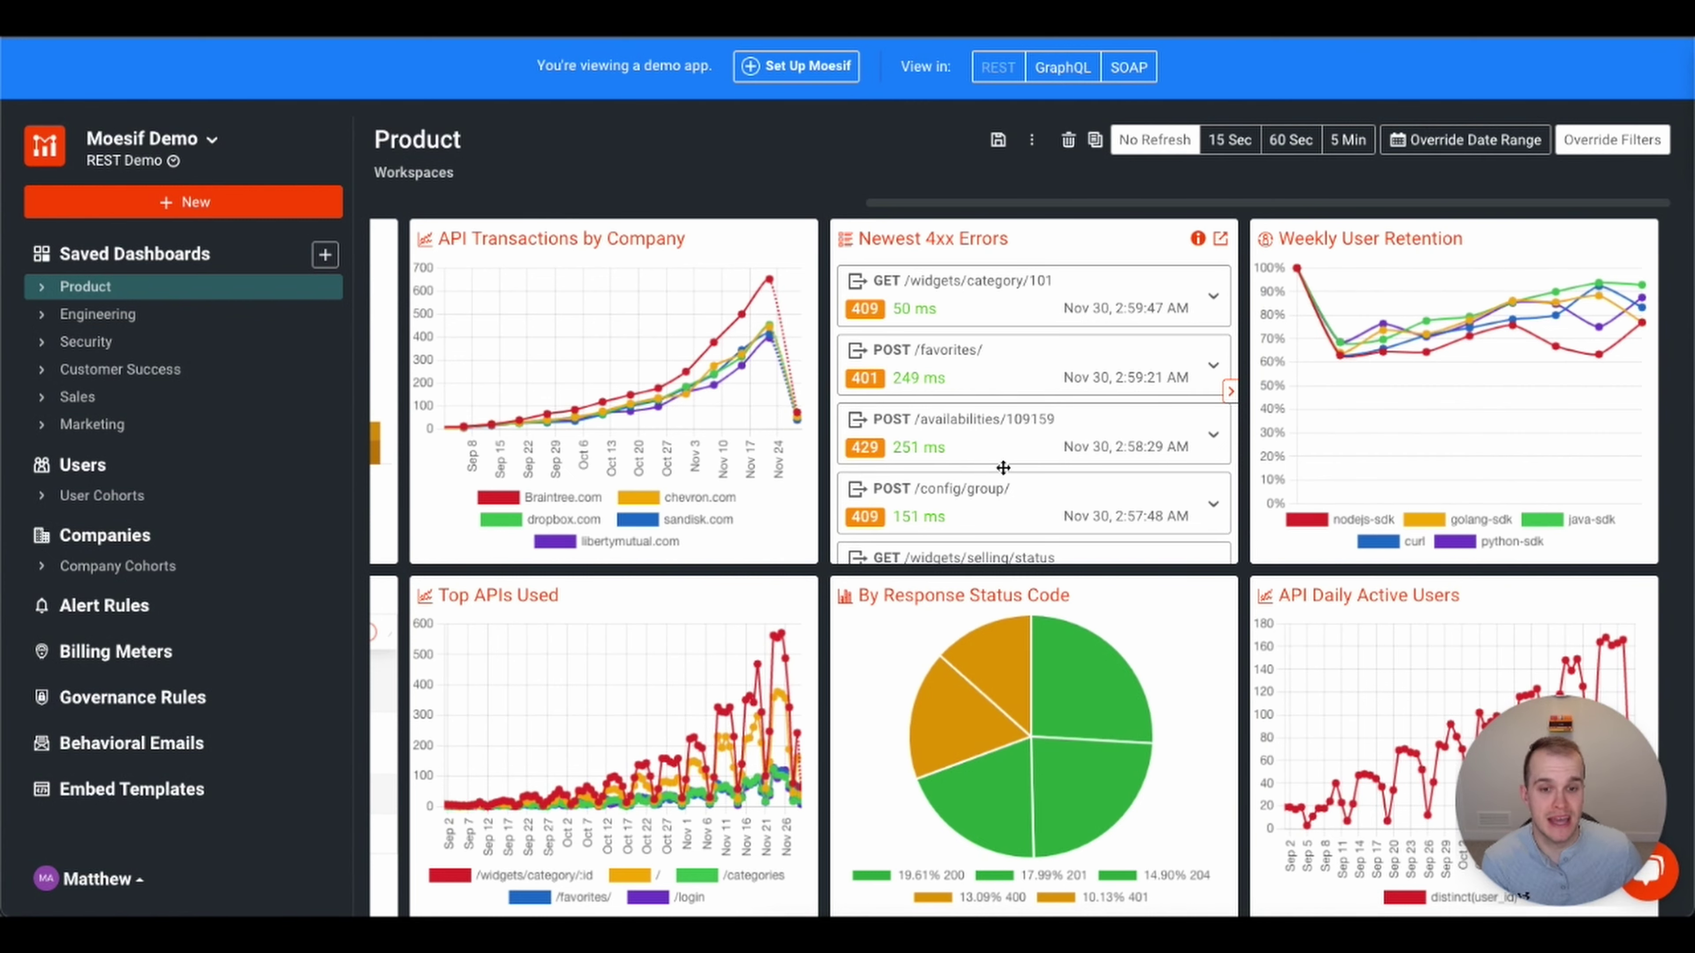
pyautogui.hscroll(-3, 956, 670)
pyautogui.hscroll(-10, 955, 670)
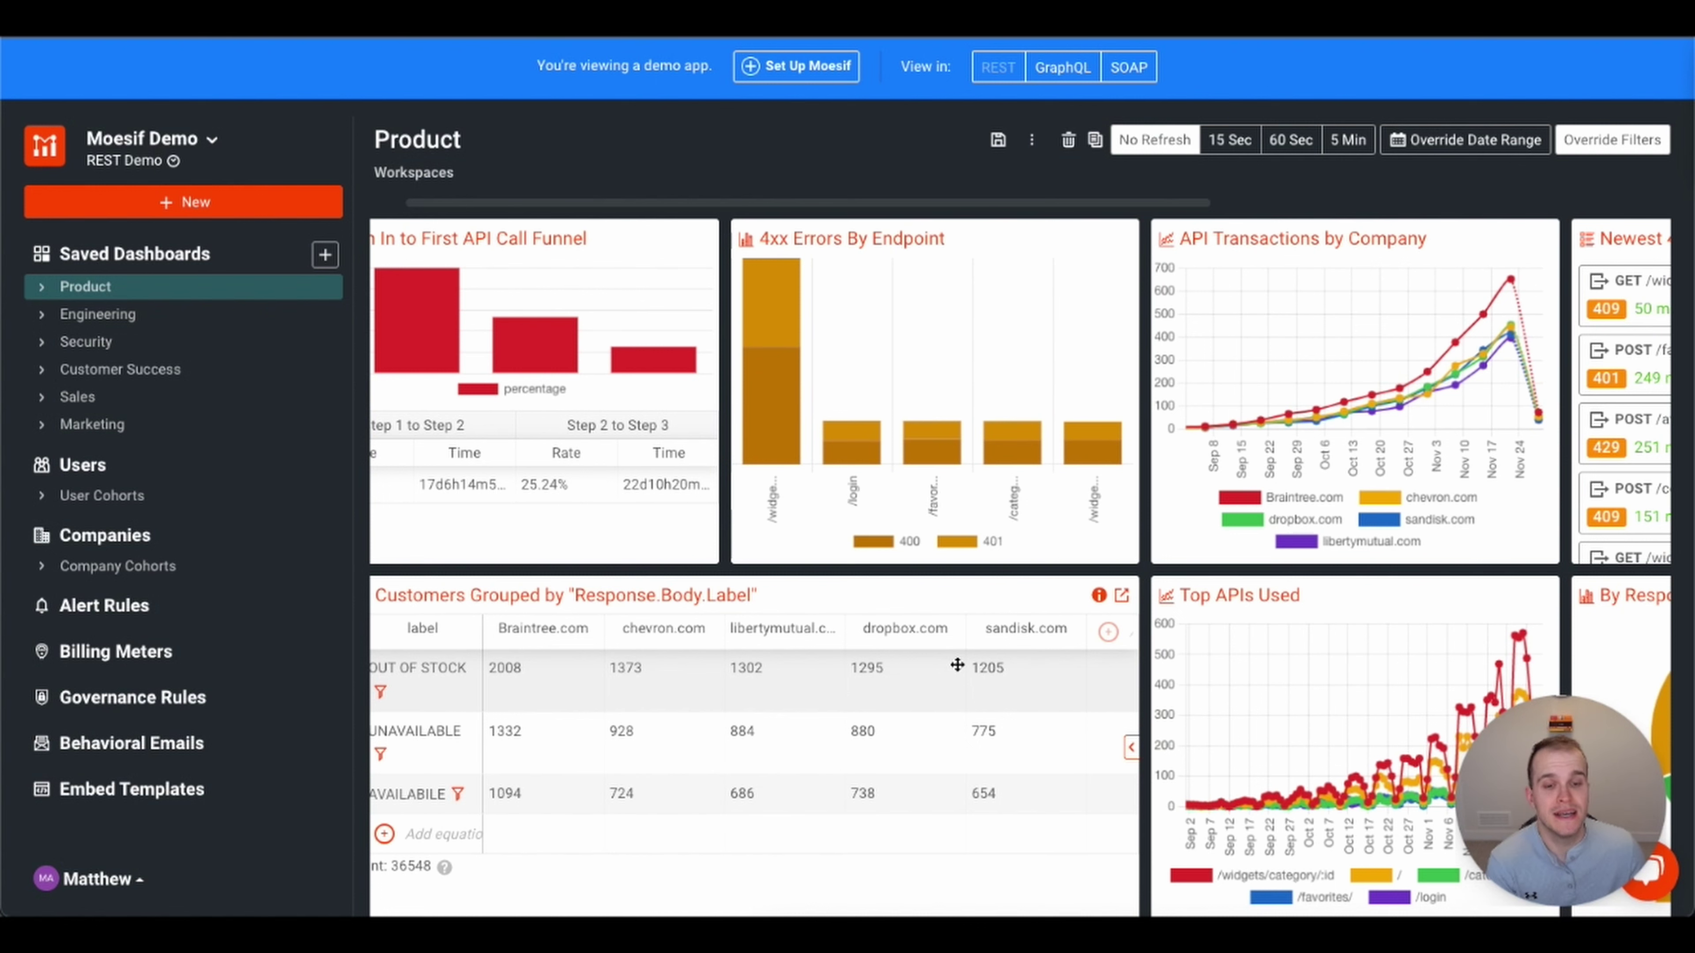
pyautogui.hscroll(-1, 968, 534)
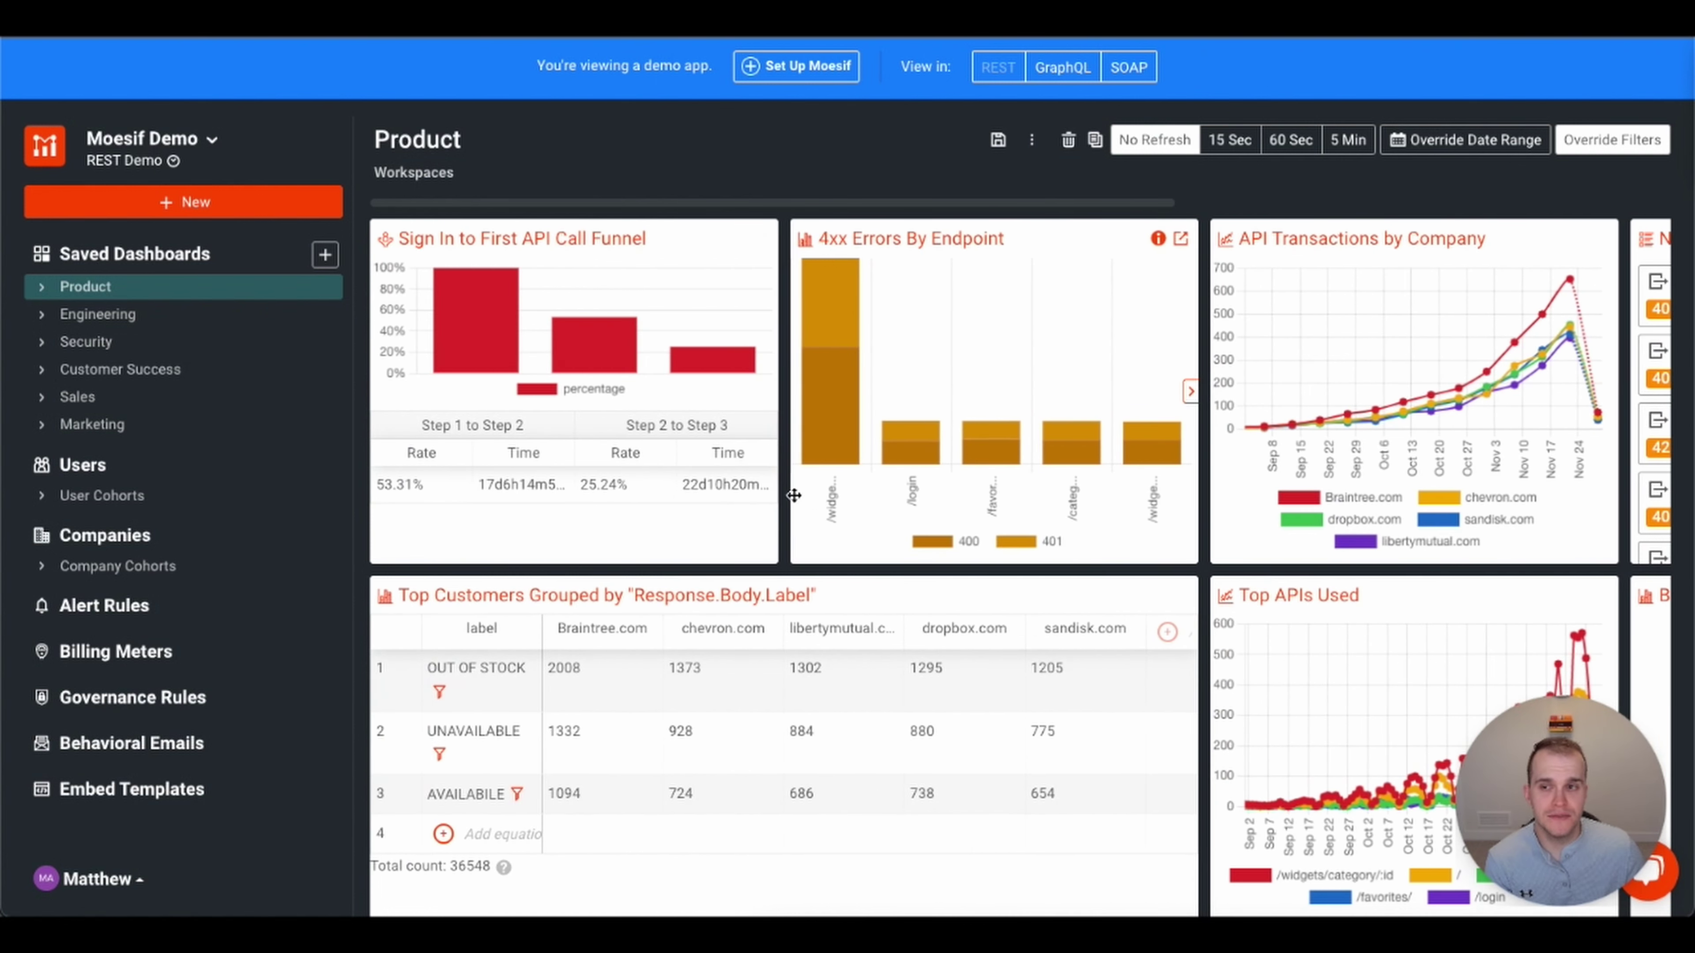
# - Open the Sign In to First API Call Funnel and review its three stages, Signed-In to /purchases calls
pyautogui.click(558, 240)
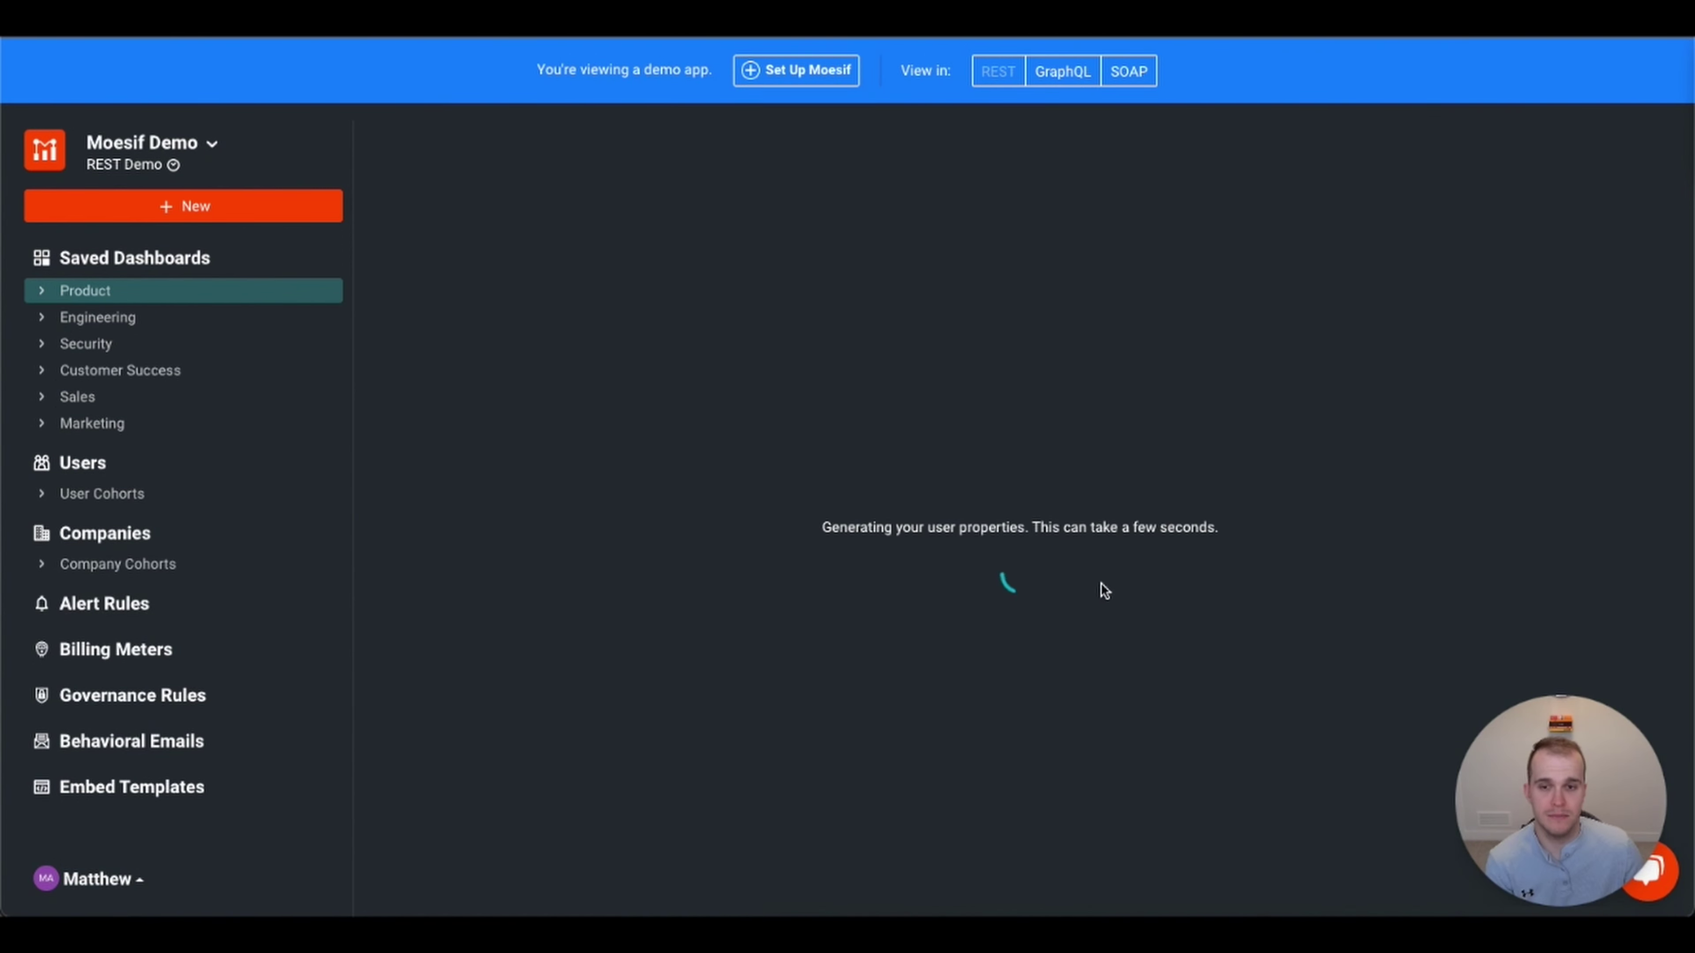
pyautogui.scroll(-1, 791, 437)
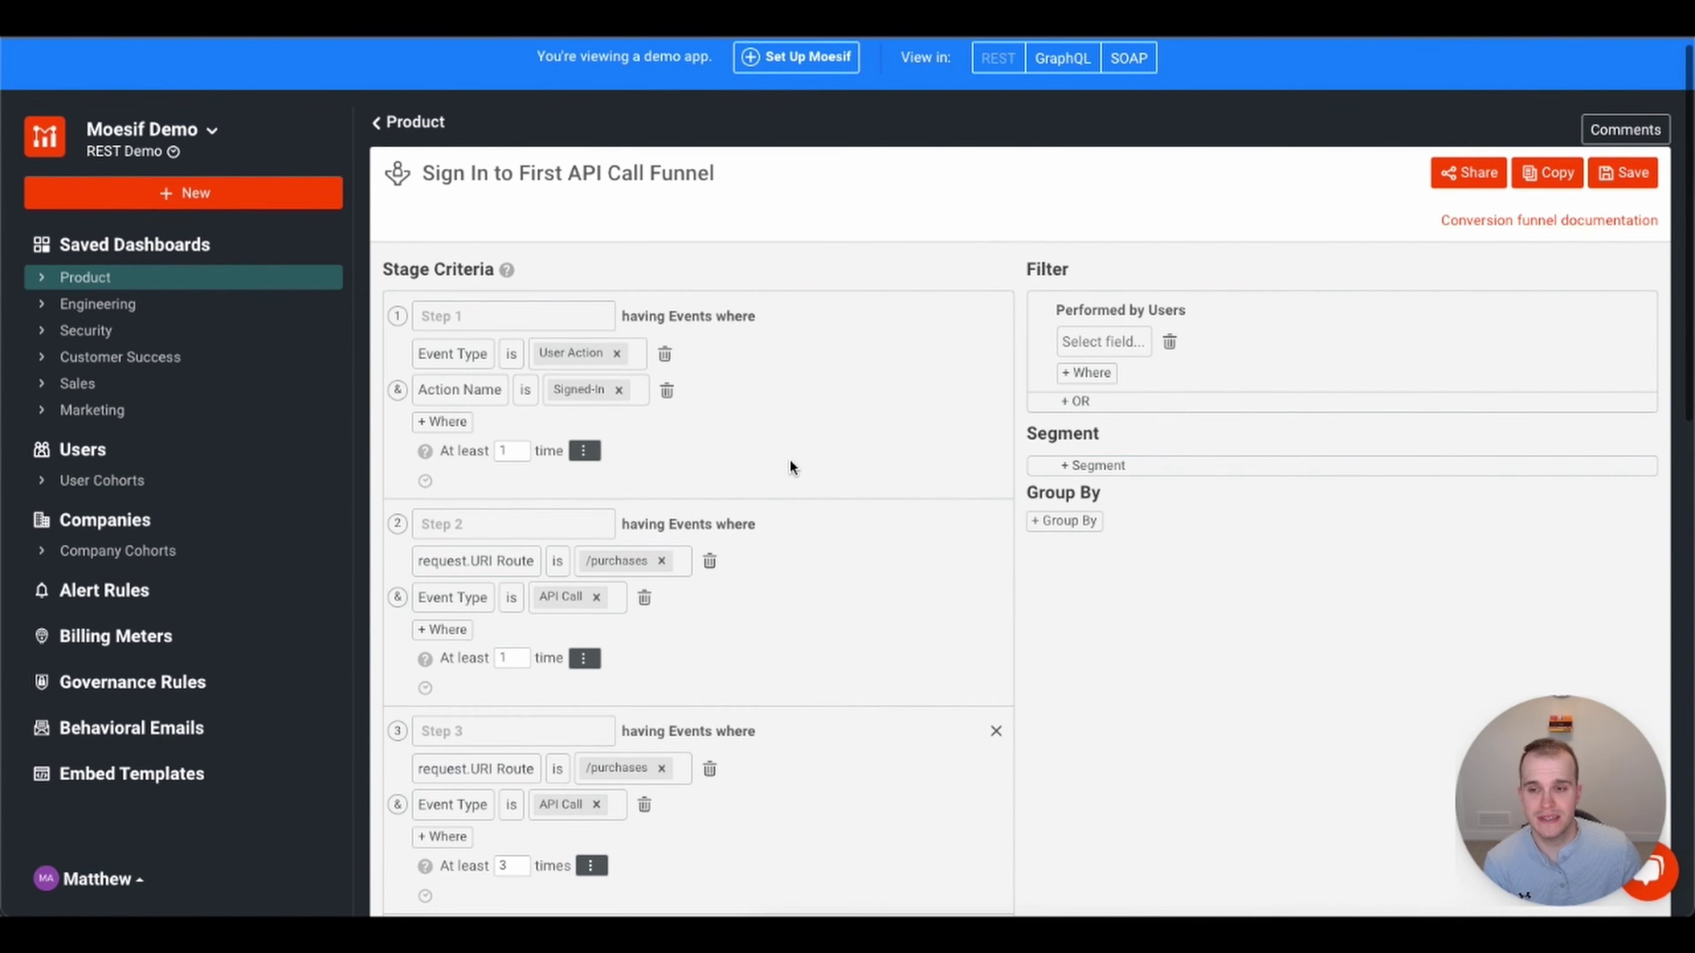
pyautogui.scroll(1, 854, 607)
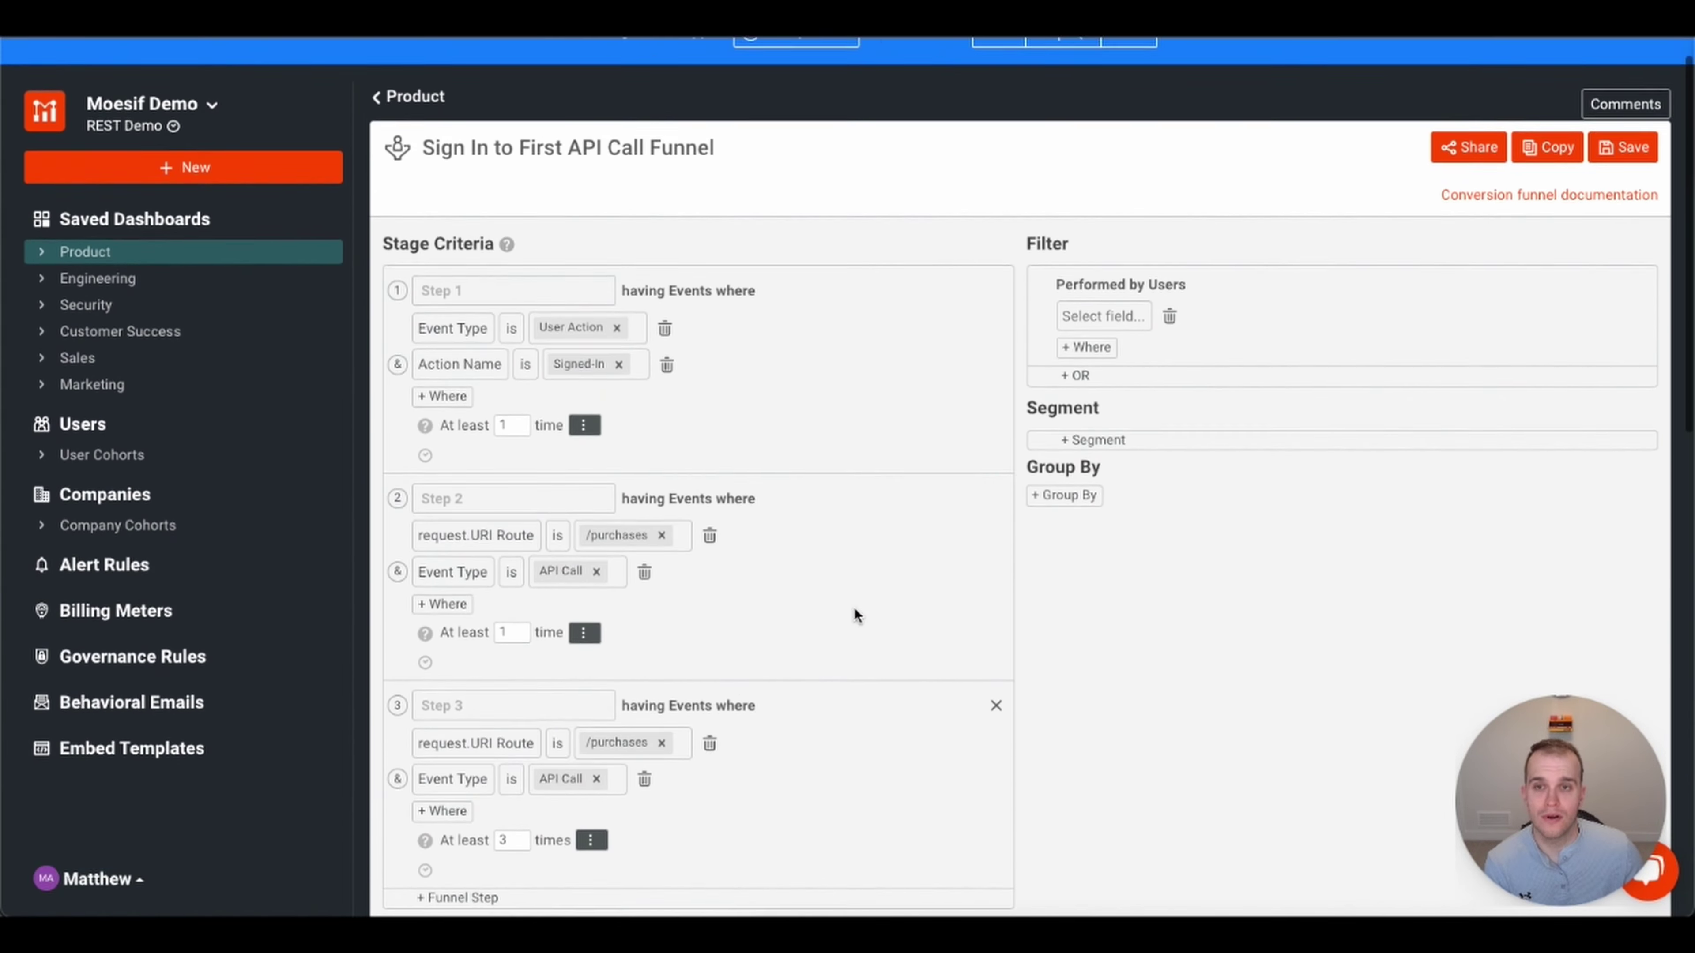
pyautogui.scroll(-10, 854, 607)
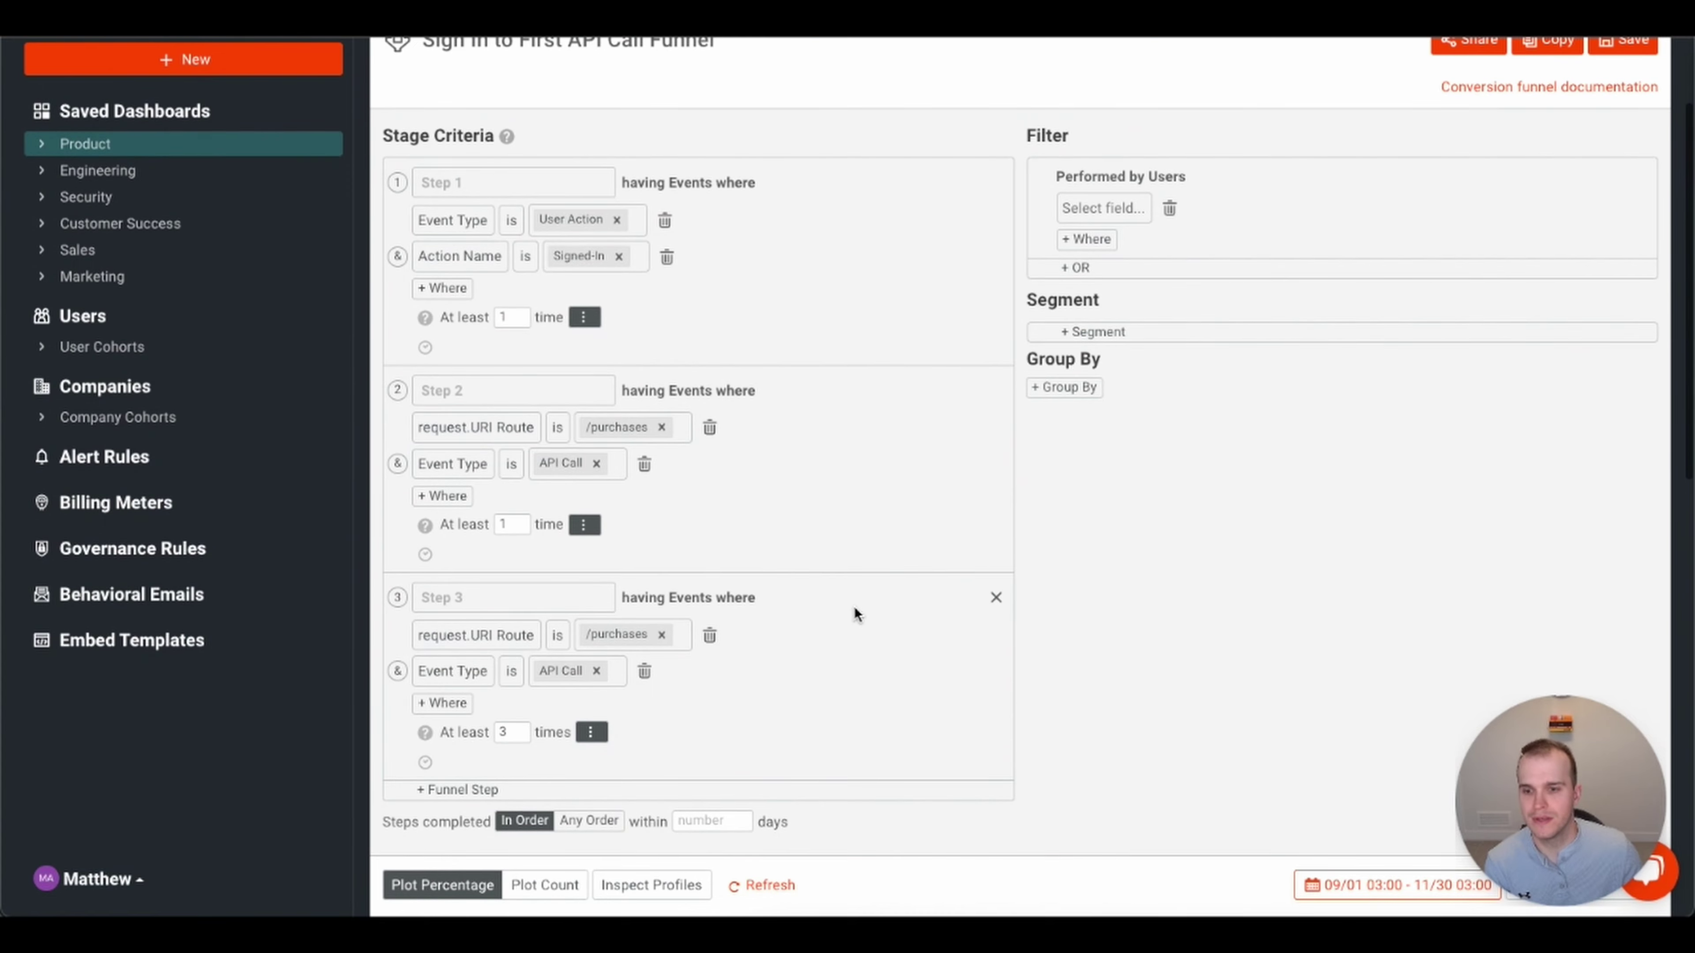
pyautogui.scroll(-5, 855, 607)
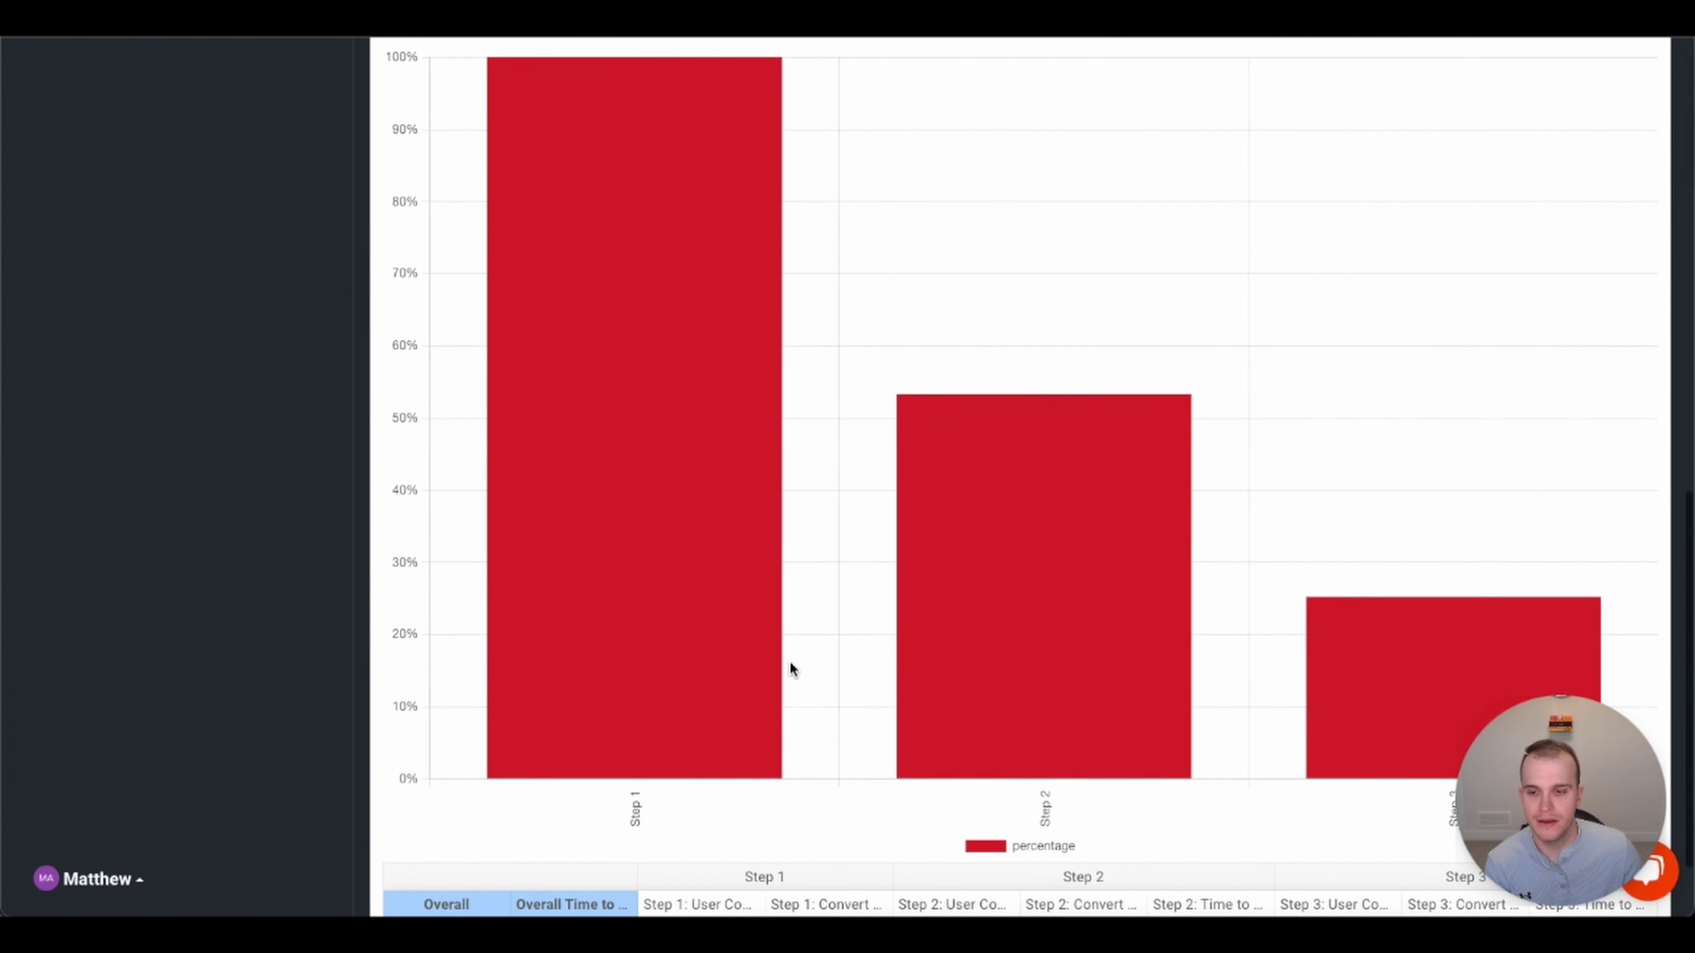
pyautogui.moveTo(1161, 774)
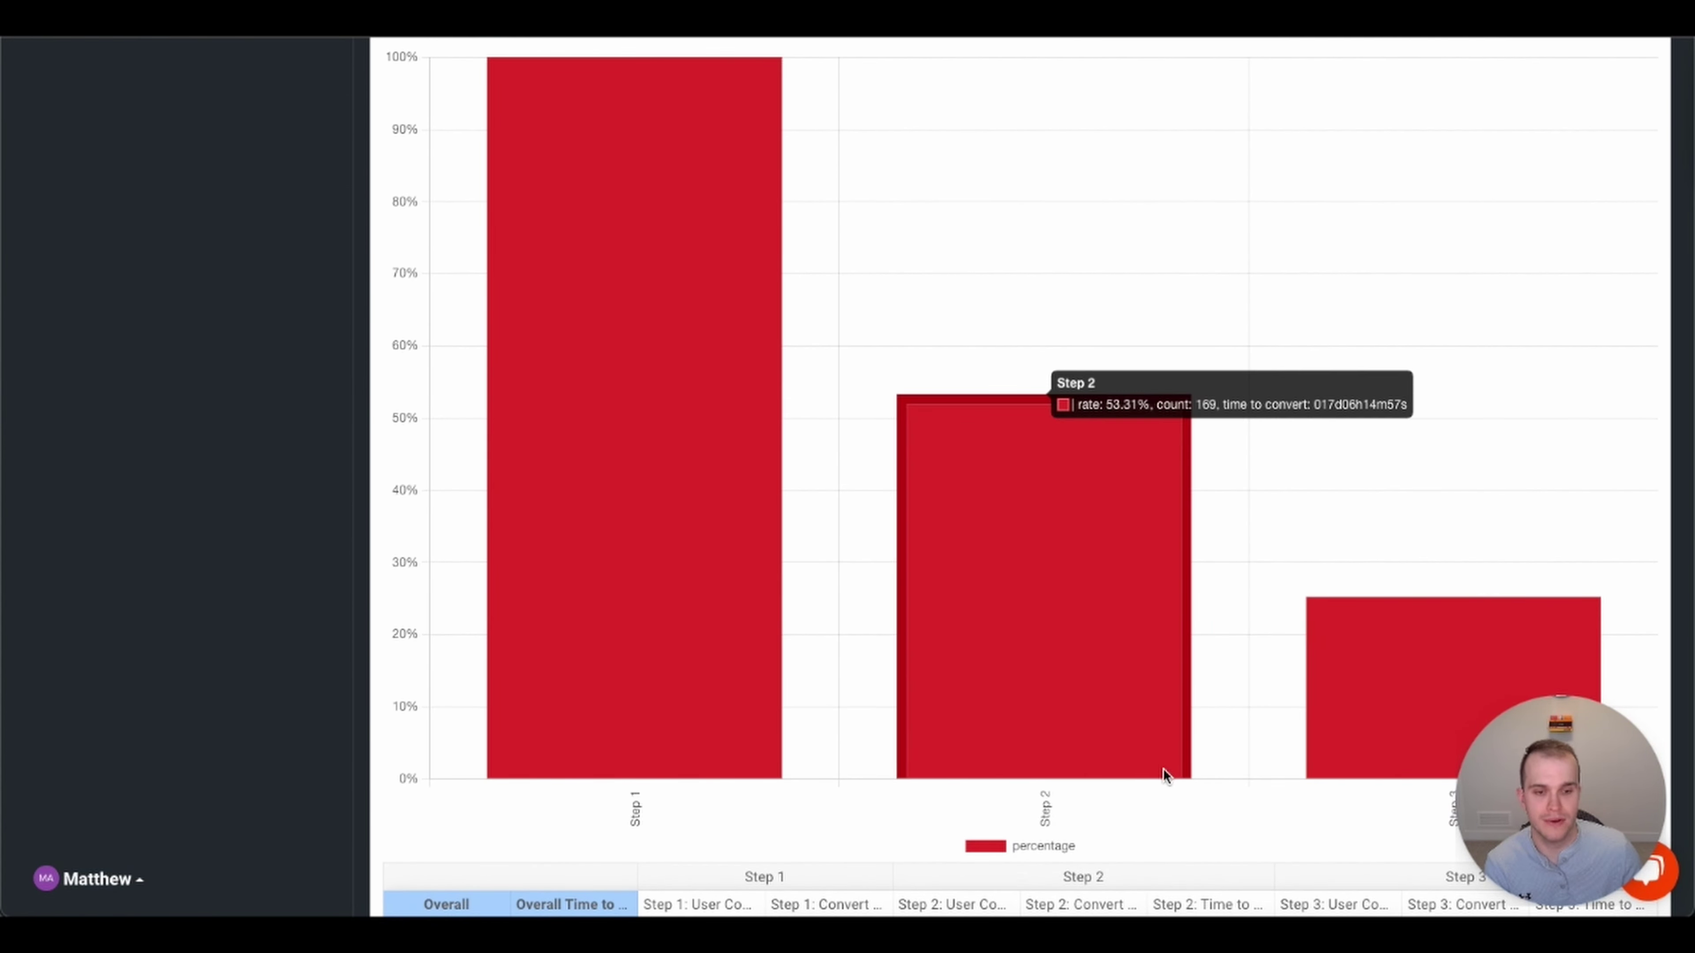
pyautogui.scroll(4, 1147, 815)
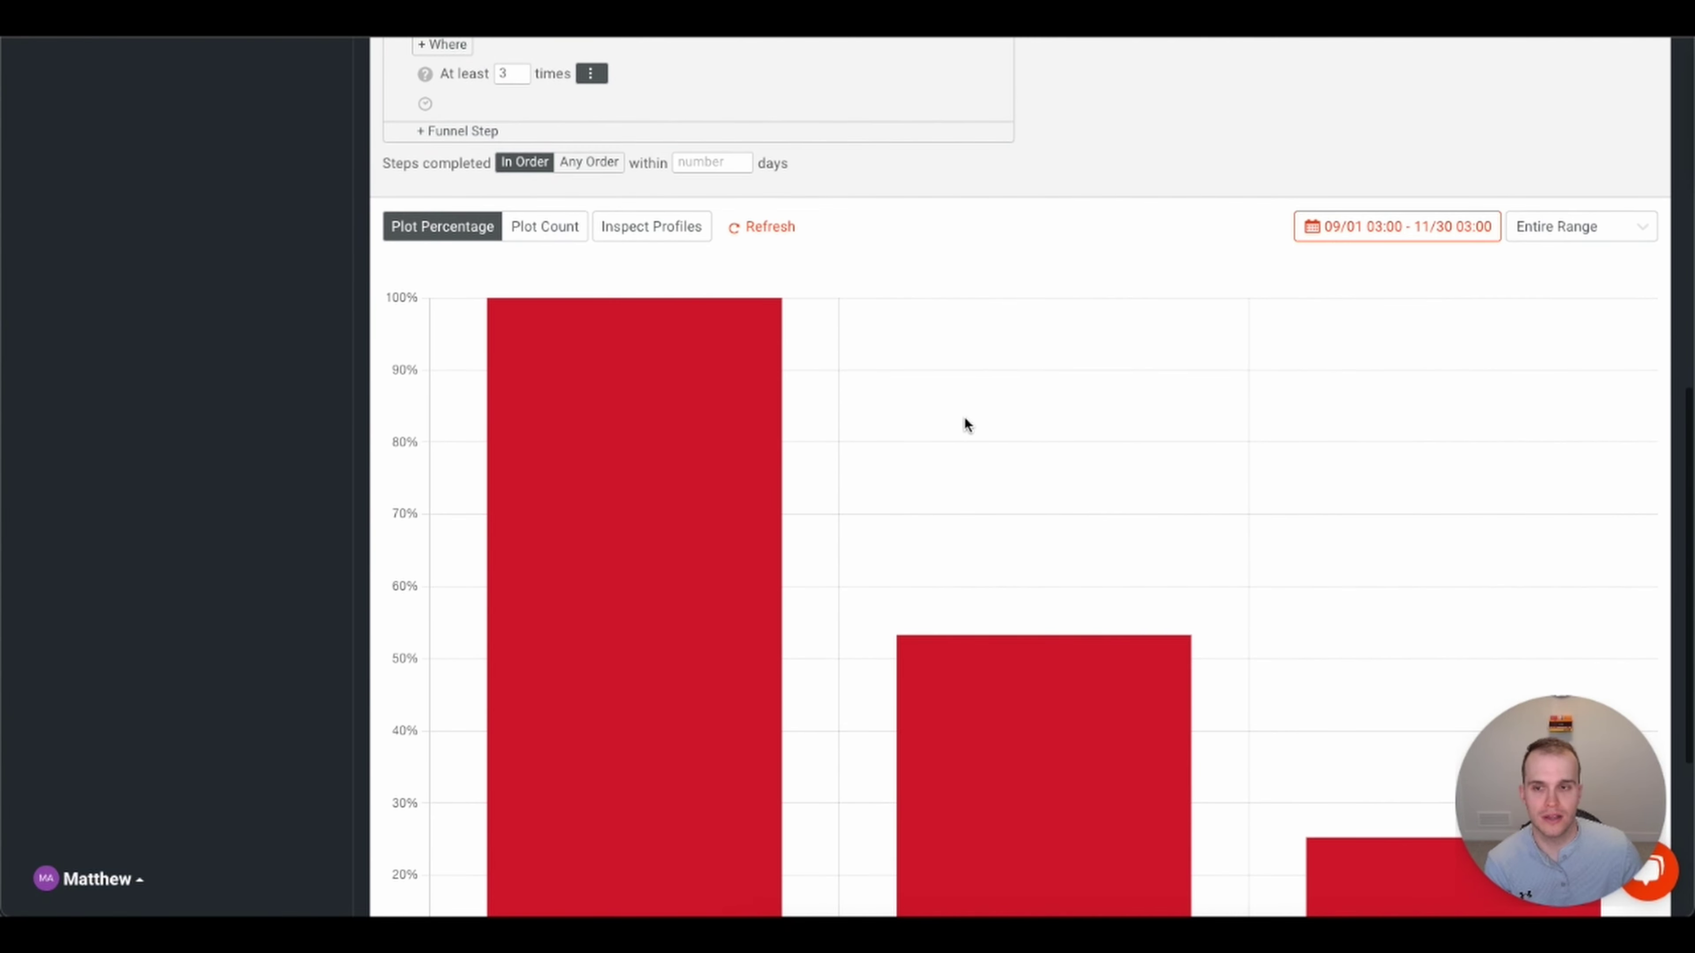
pyautogui.moveTo(585, 417)
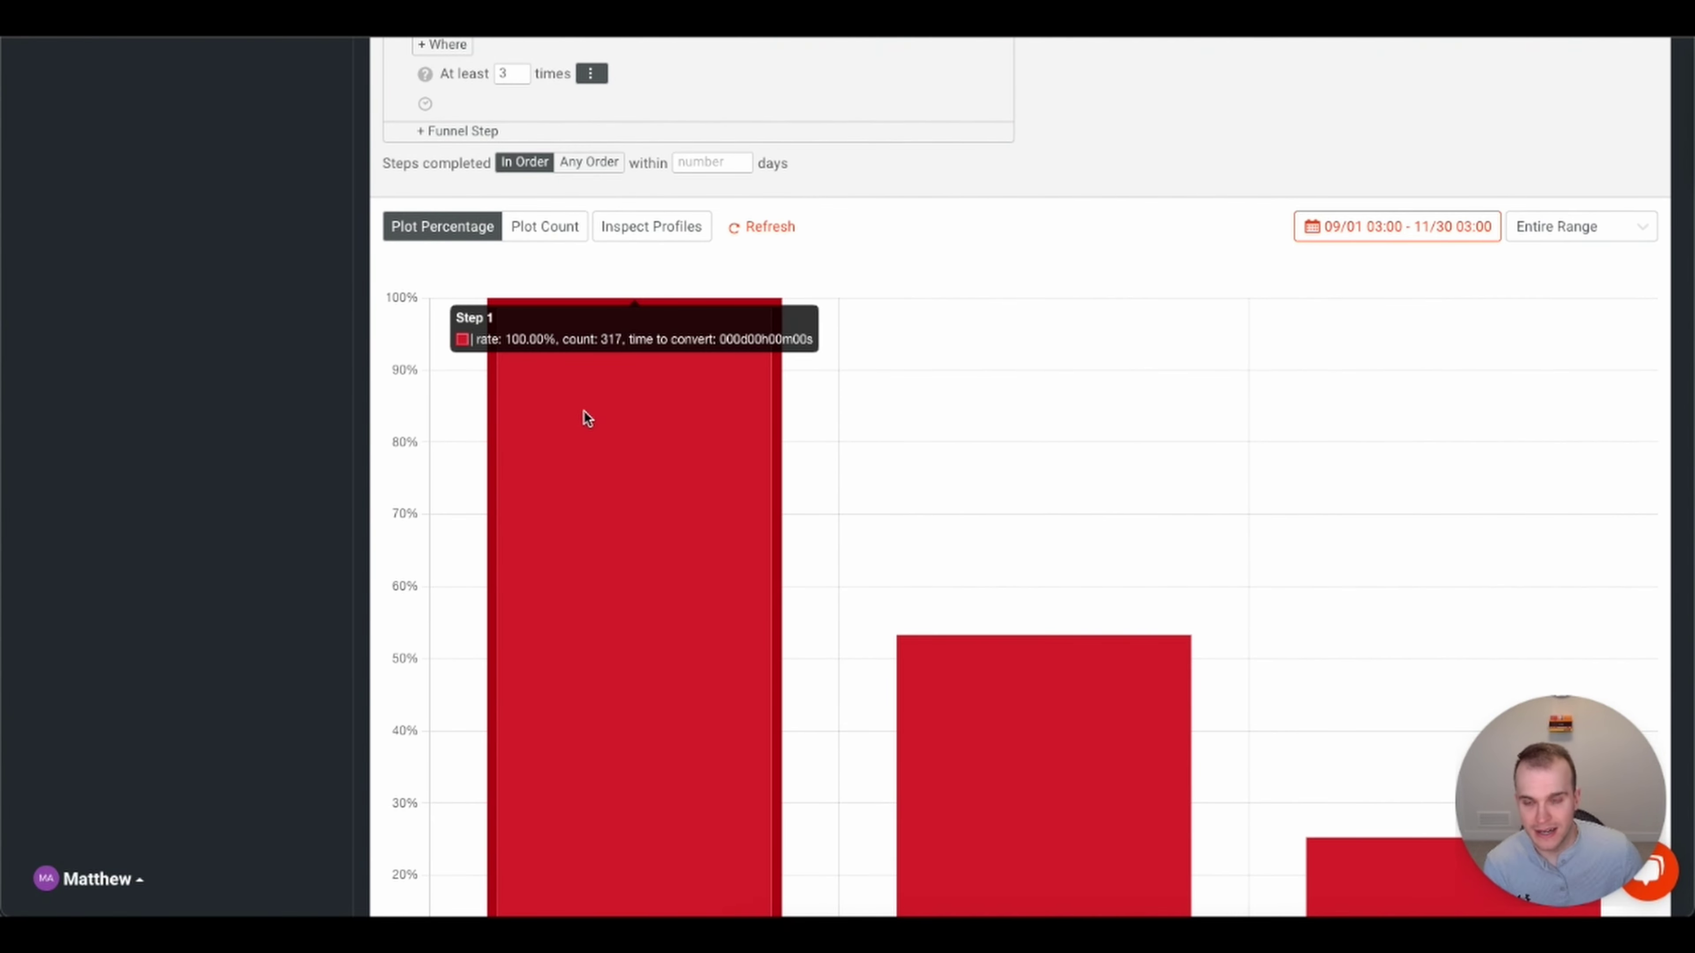
pyautogui.moveTo(1068, 784)
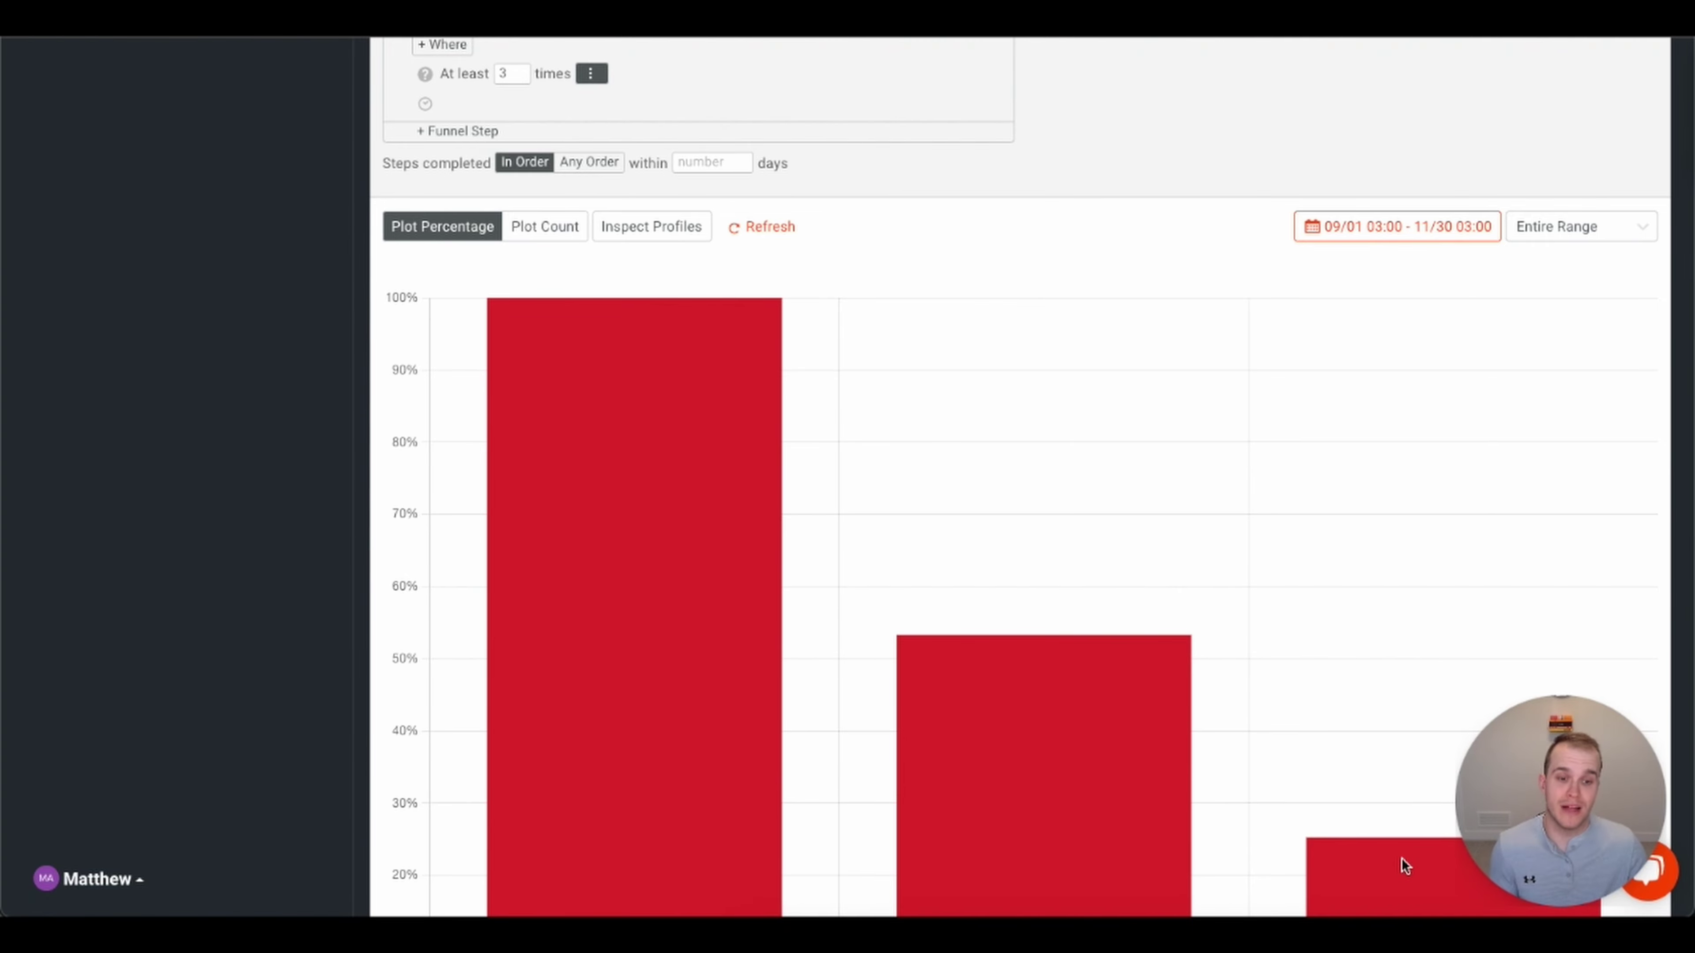
pyautogui.moveTo(1378, 847)
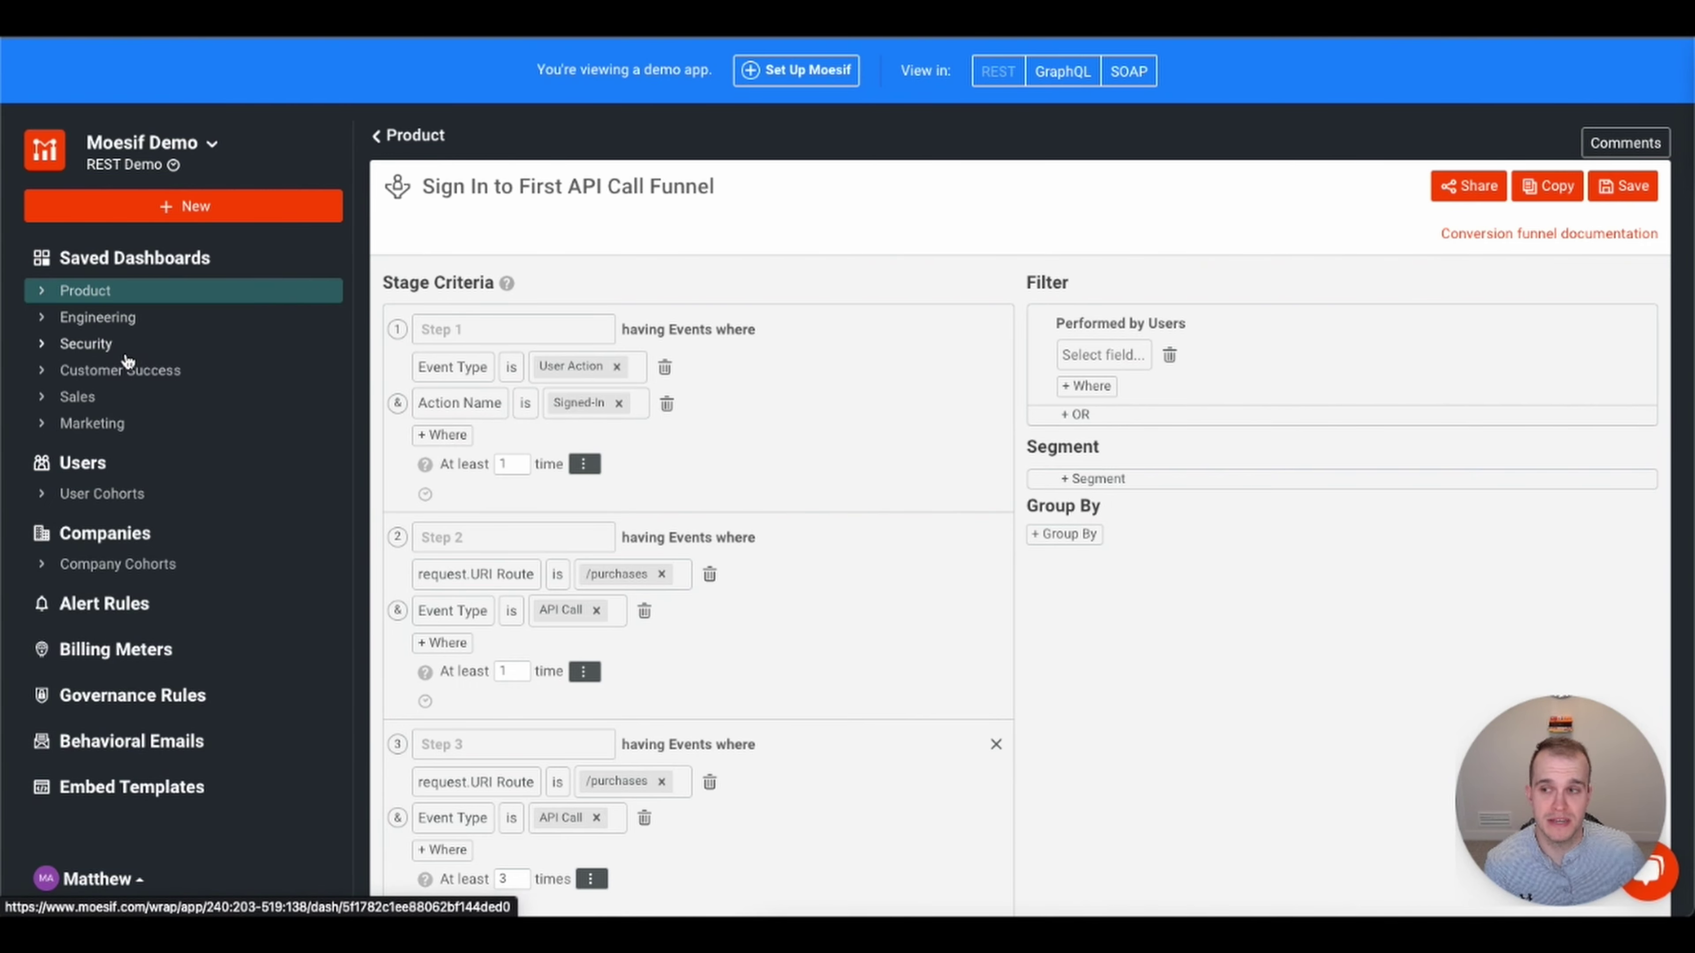
pyautogui.click(99, 321)
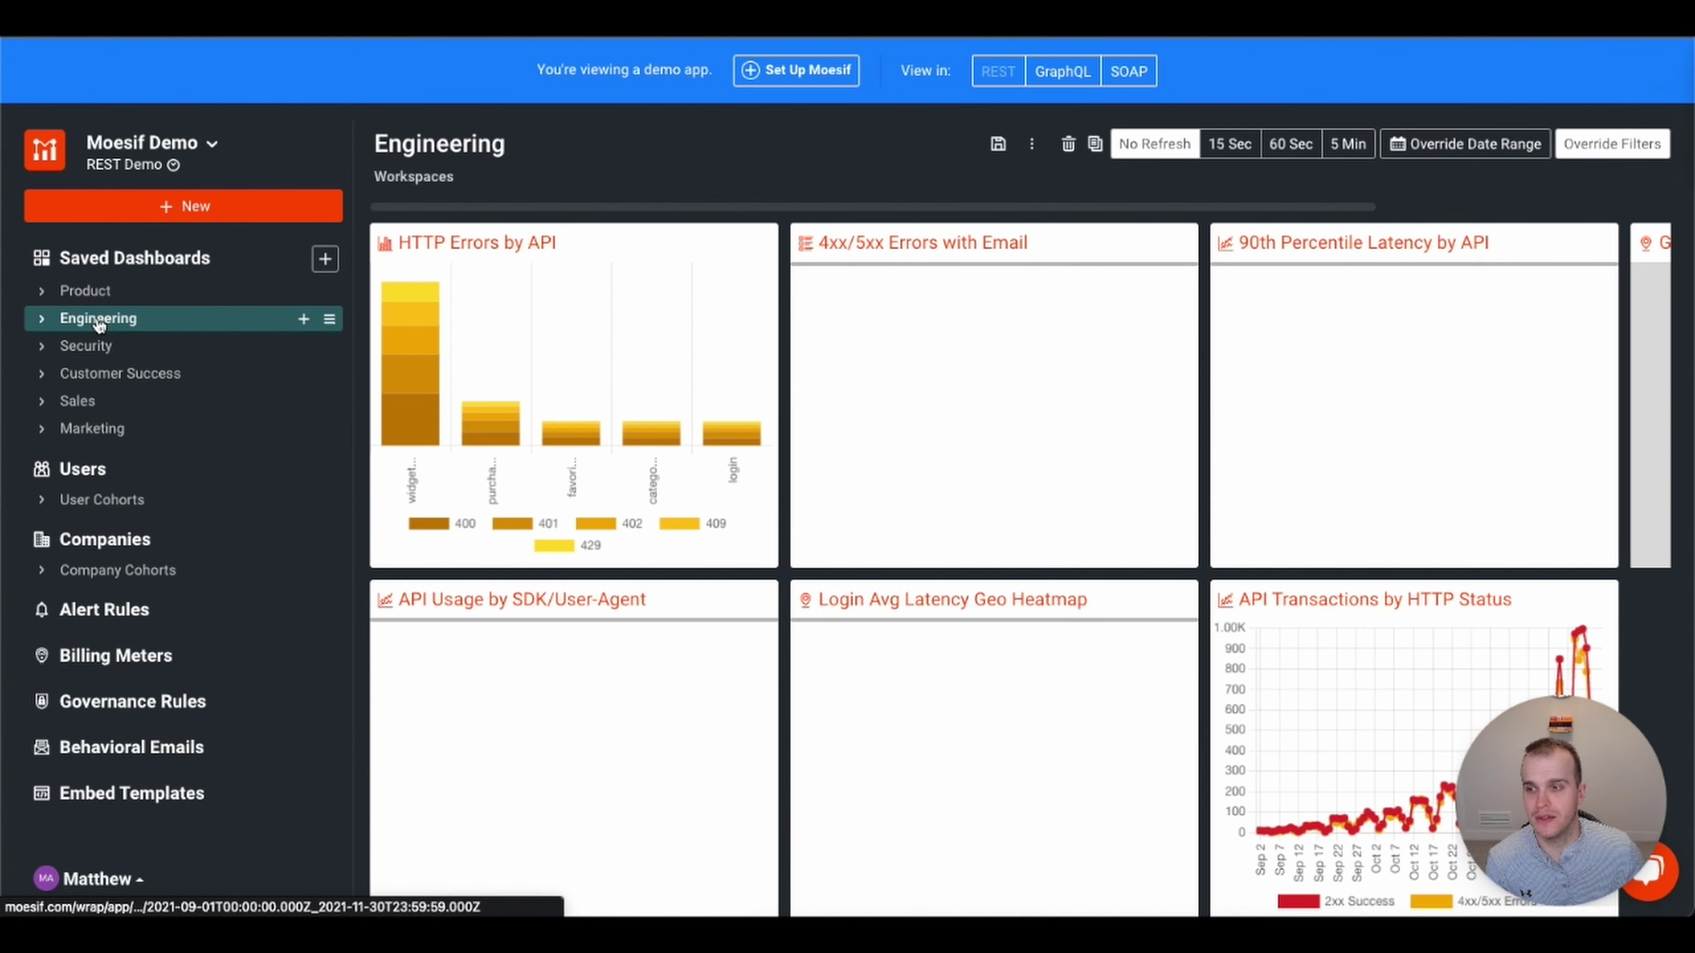
pyautogui.click(83, 359)
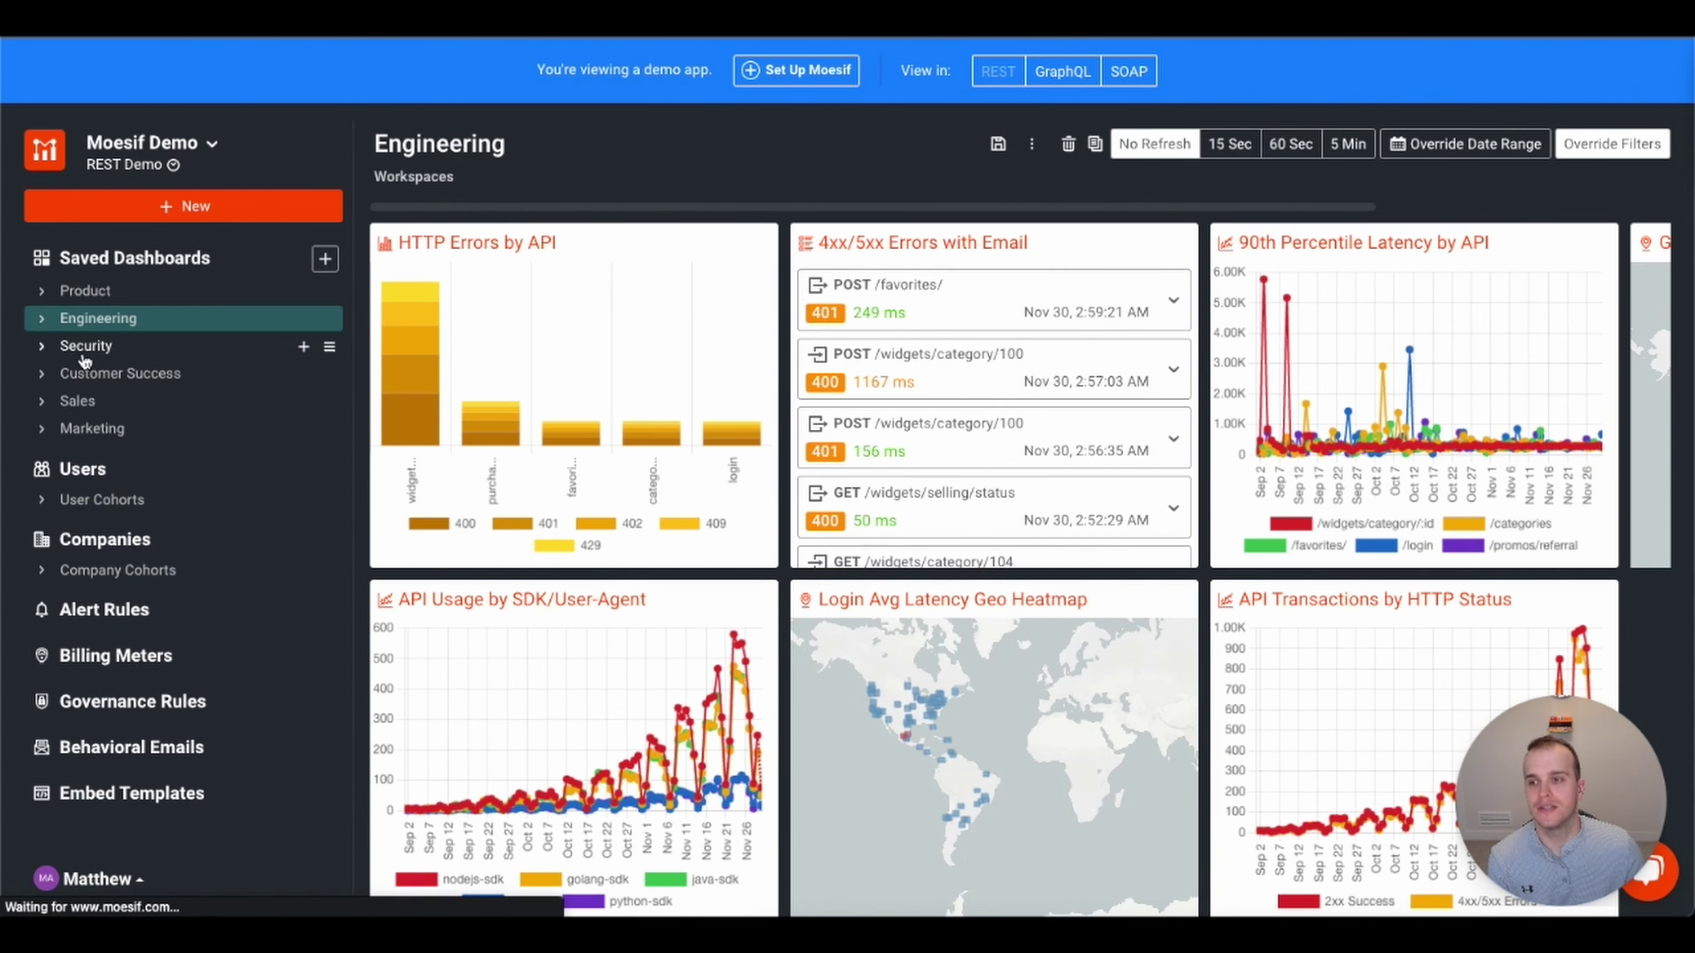
pyautogui.click(87, 376)
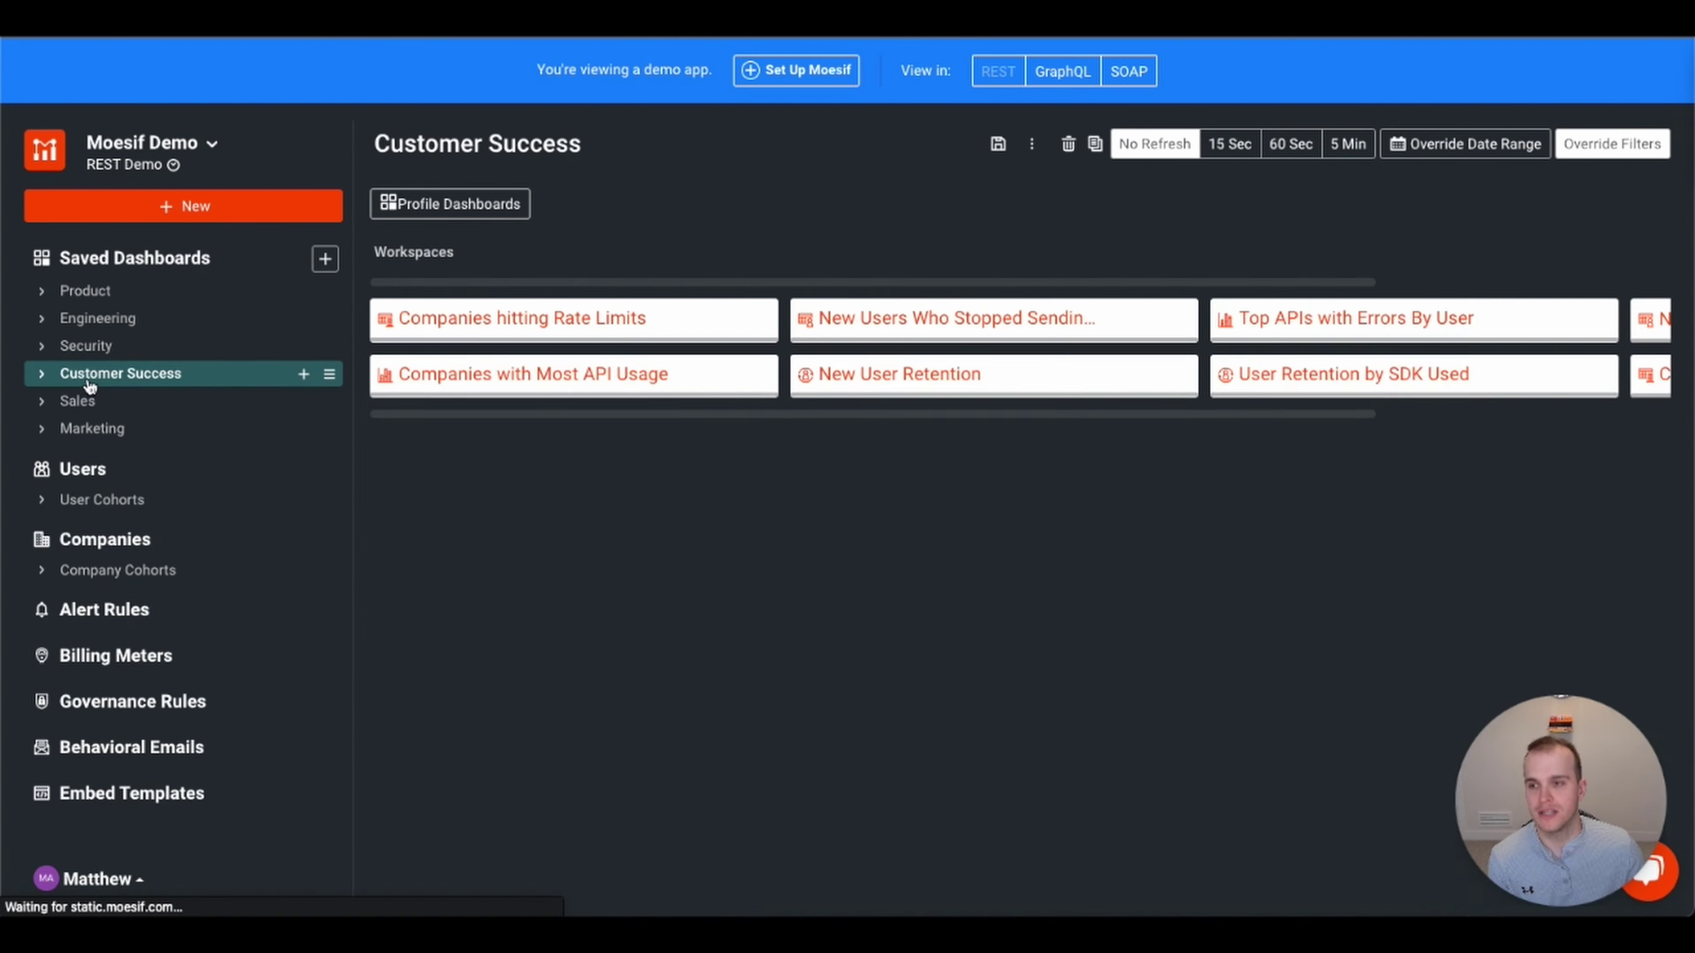
pyautogui.click(87, 404)
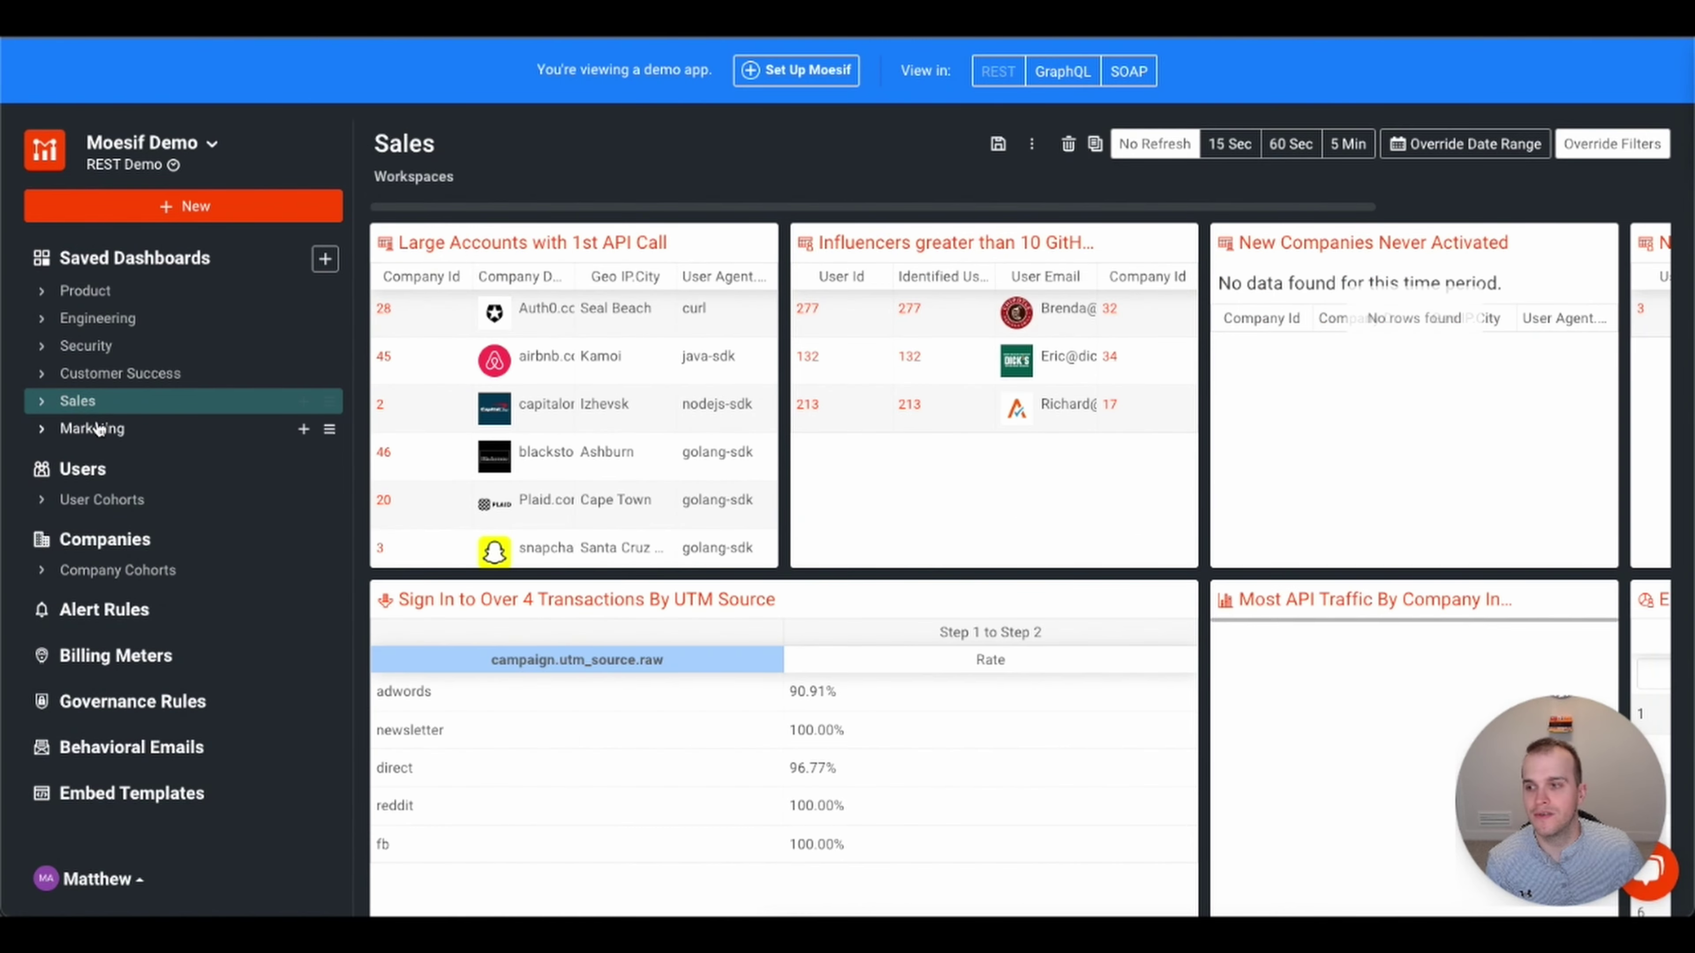
pyautogui.click(100, 431)
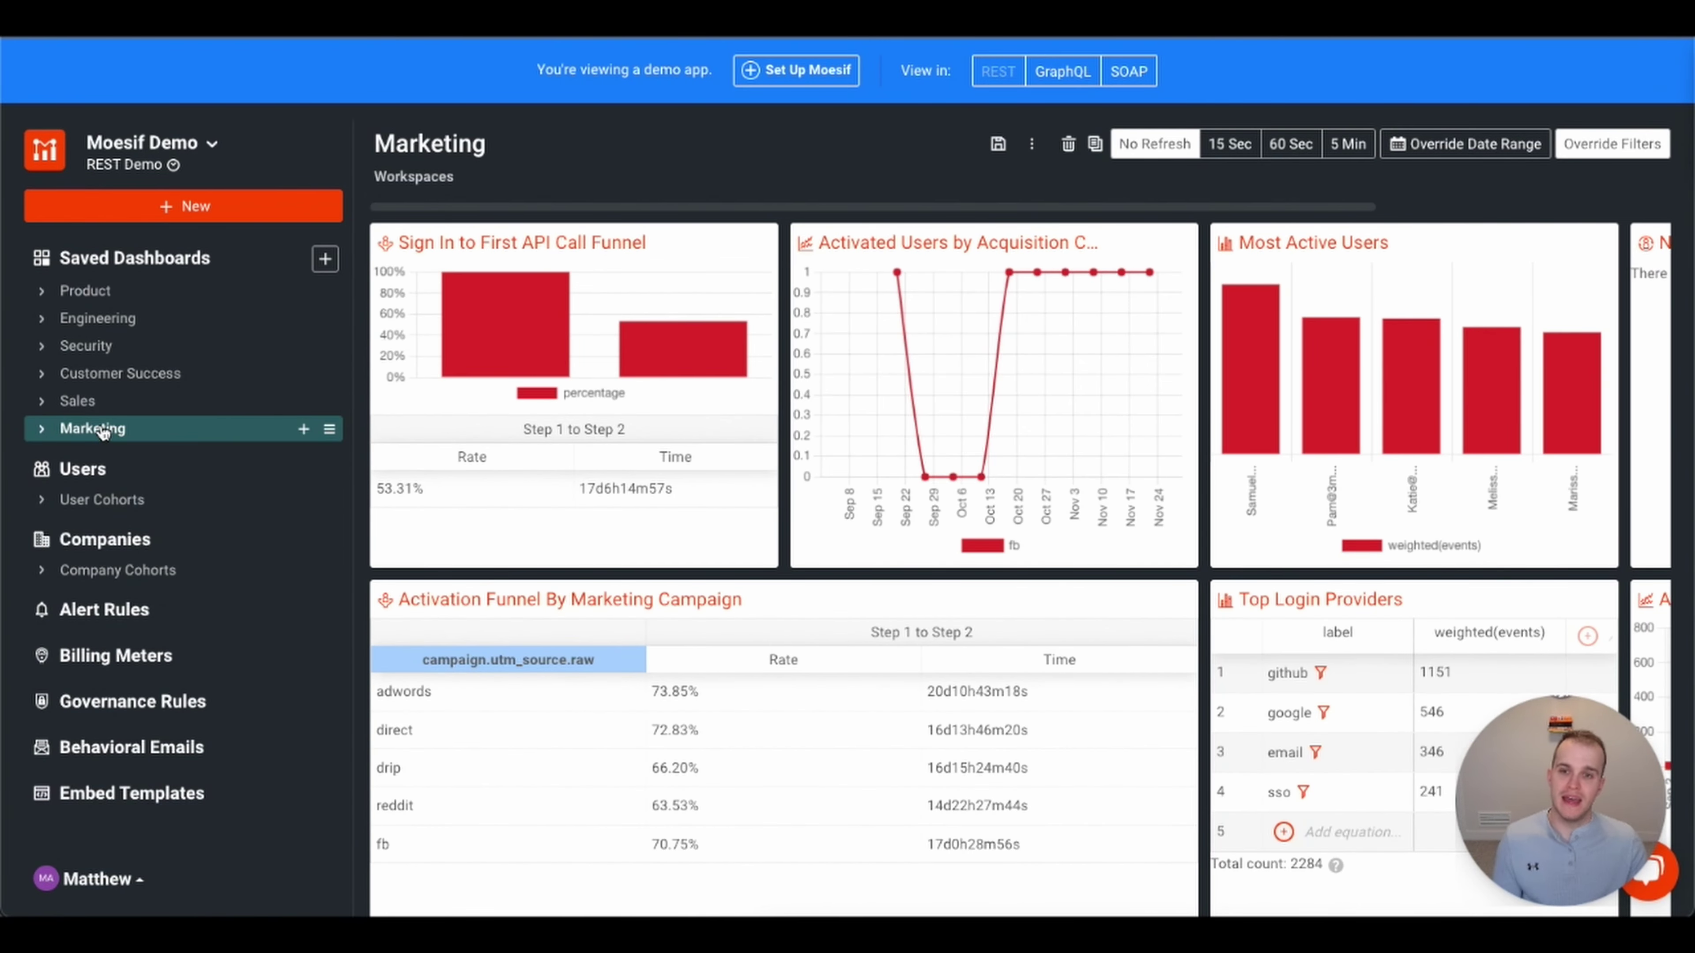
pyautogui.click(326, 263)
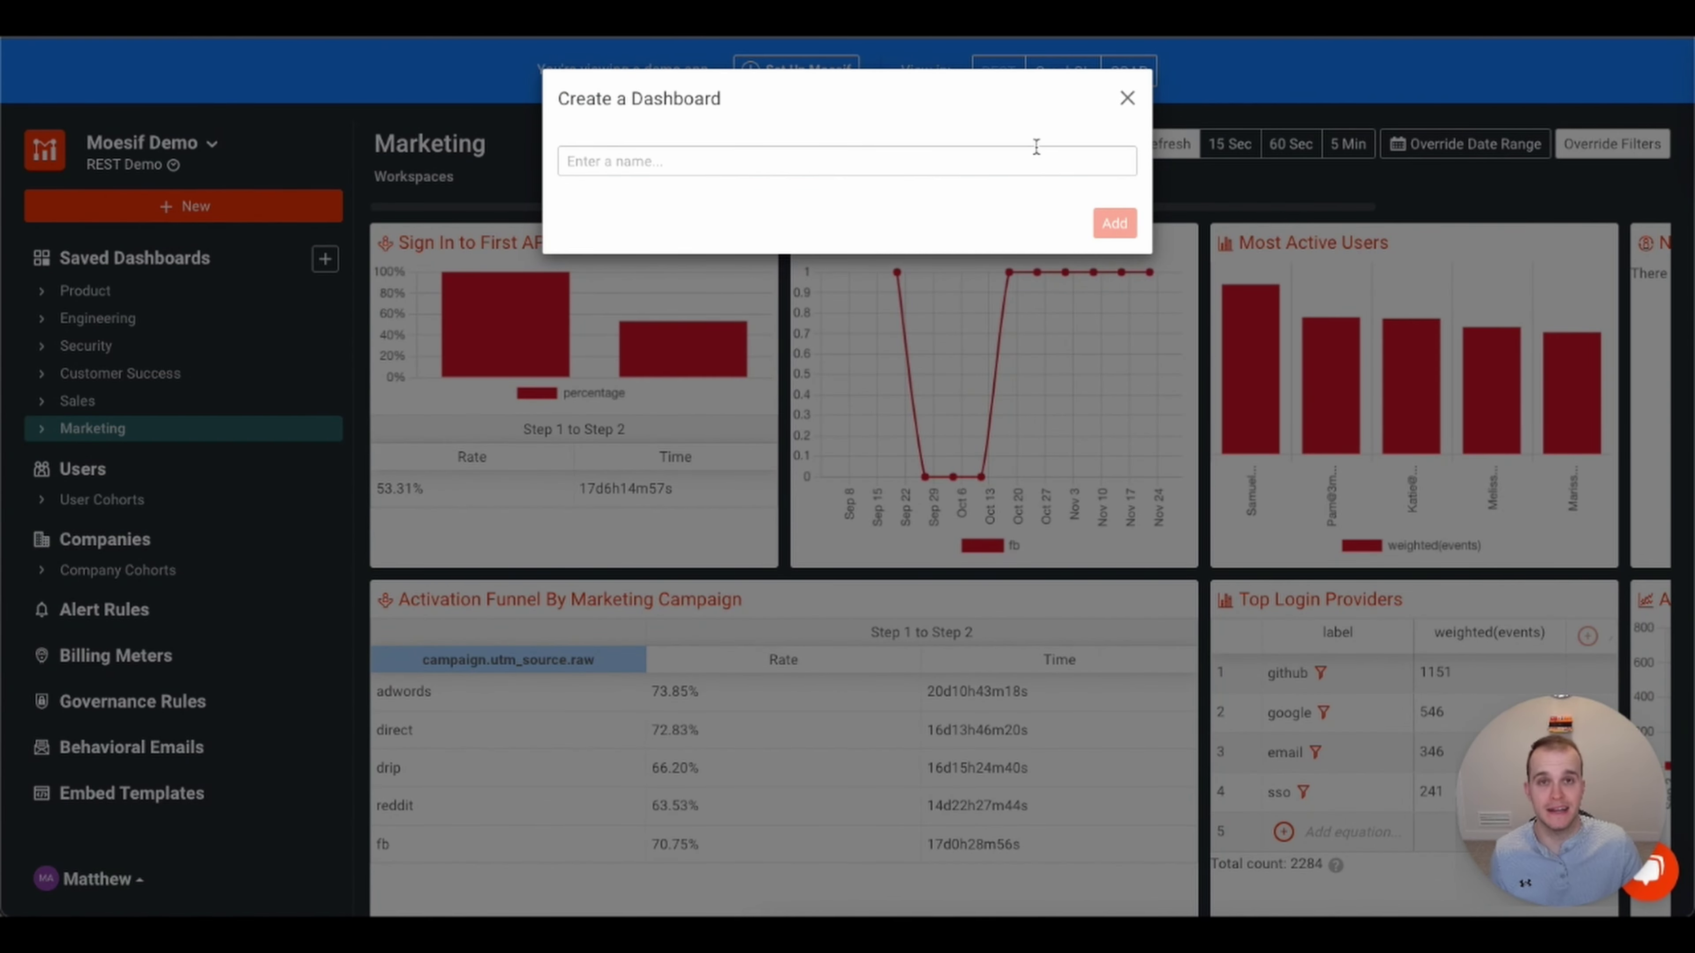
pyautogui.click(1126, 99)
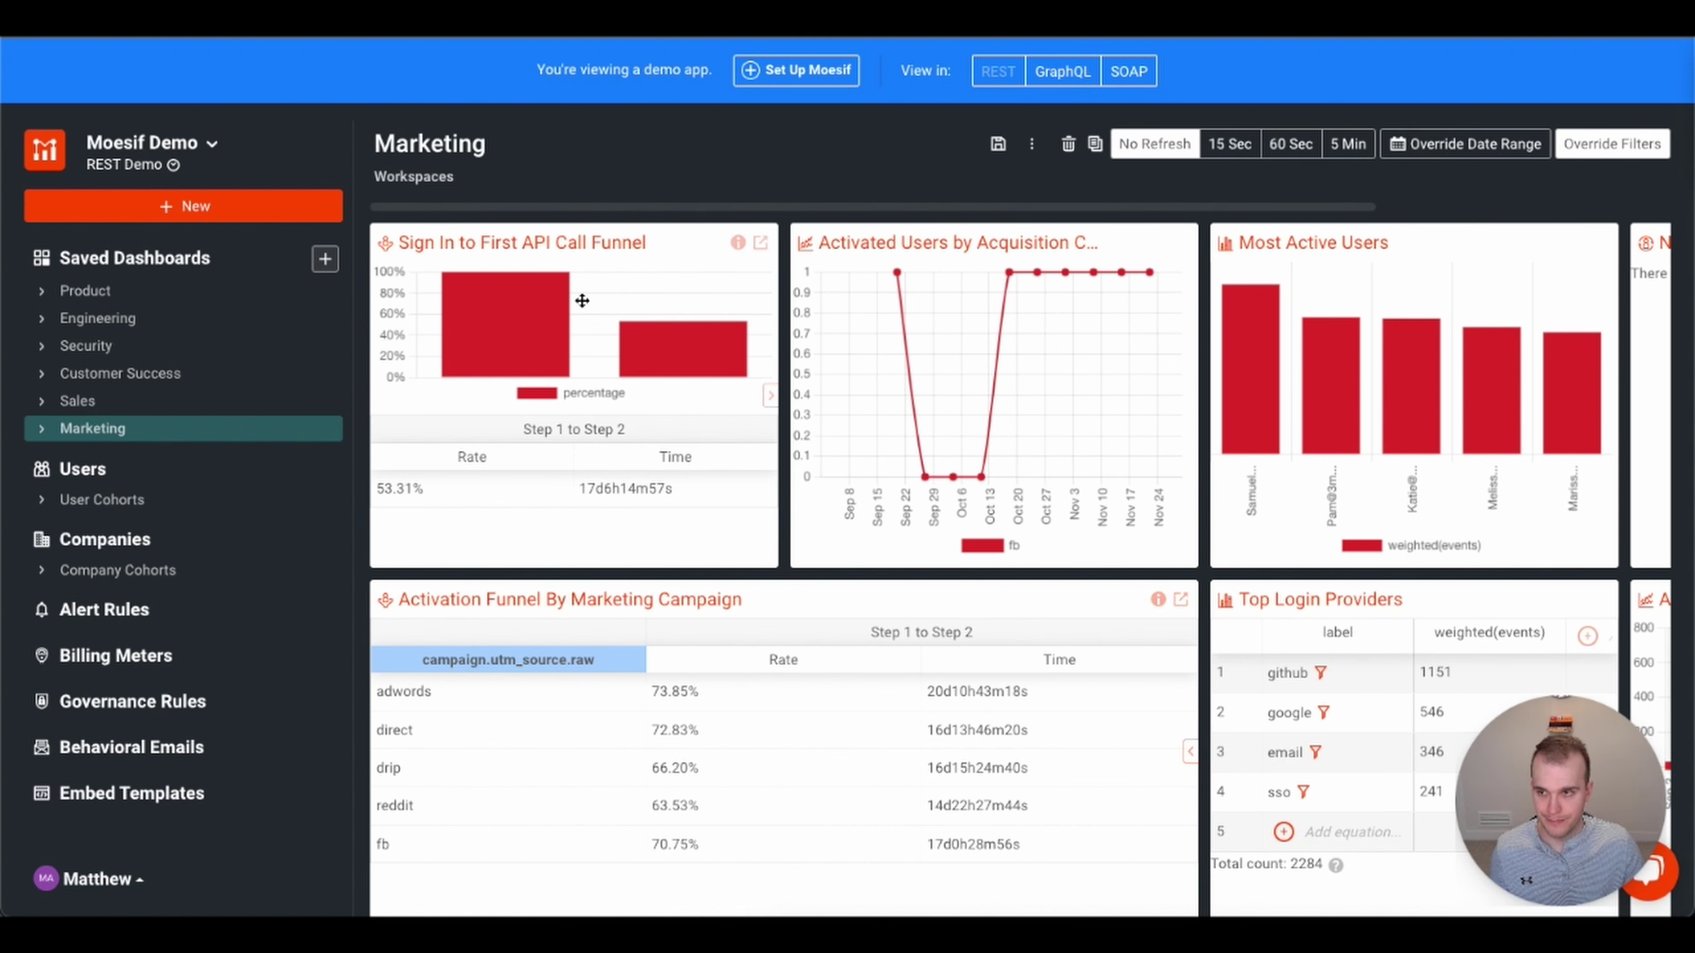
pyautogui.click(196, 210)
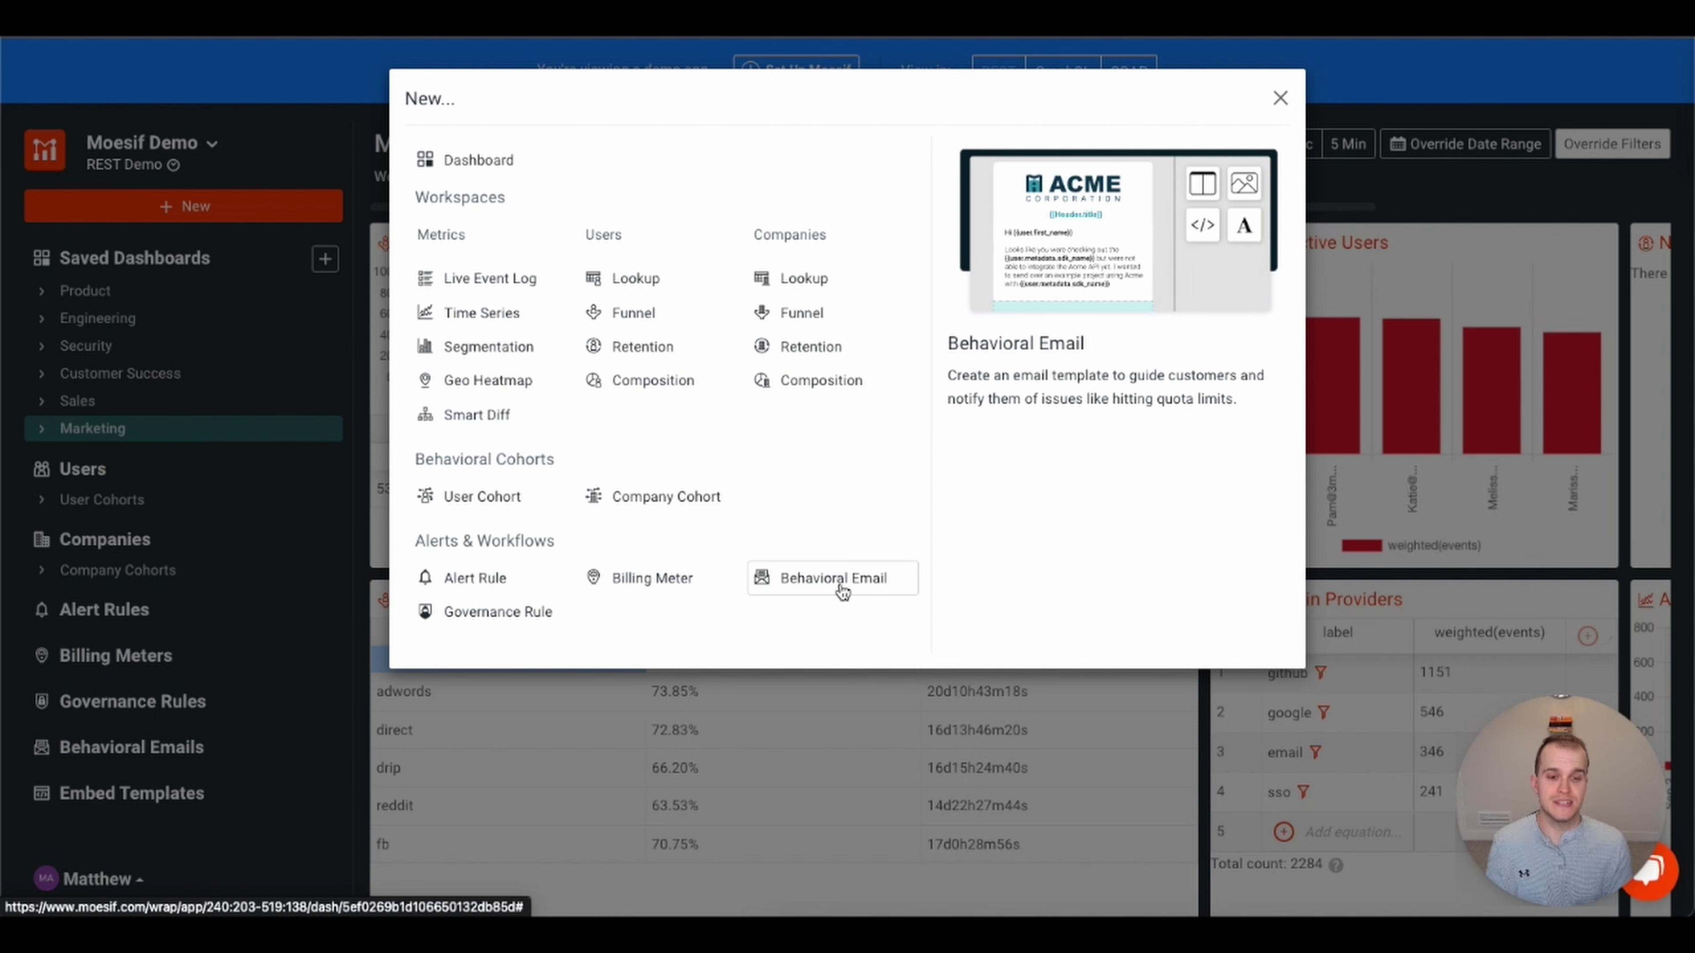
# - Pick Live Event Log under Metrics in the + New dialog
pyautogui.click(843, 590)
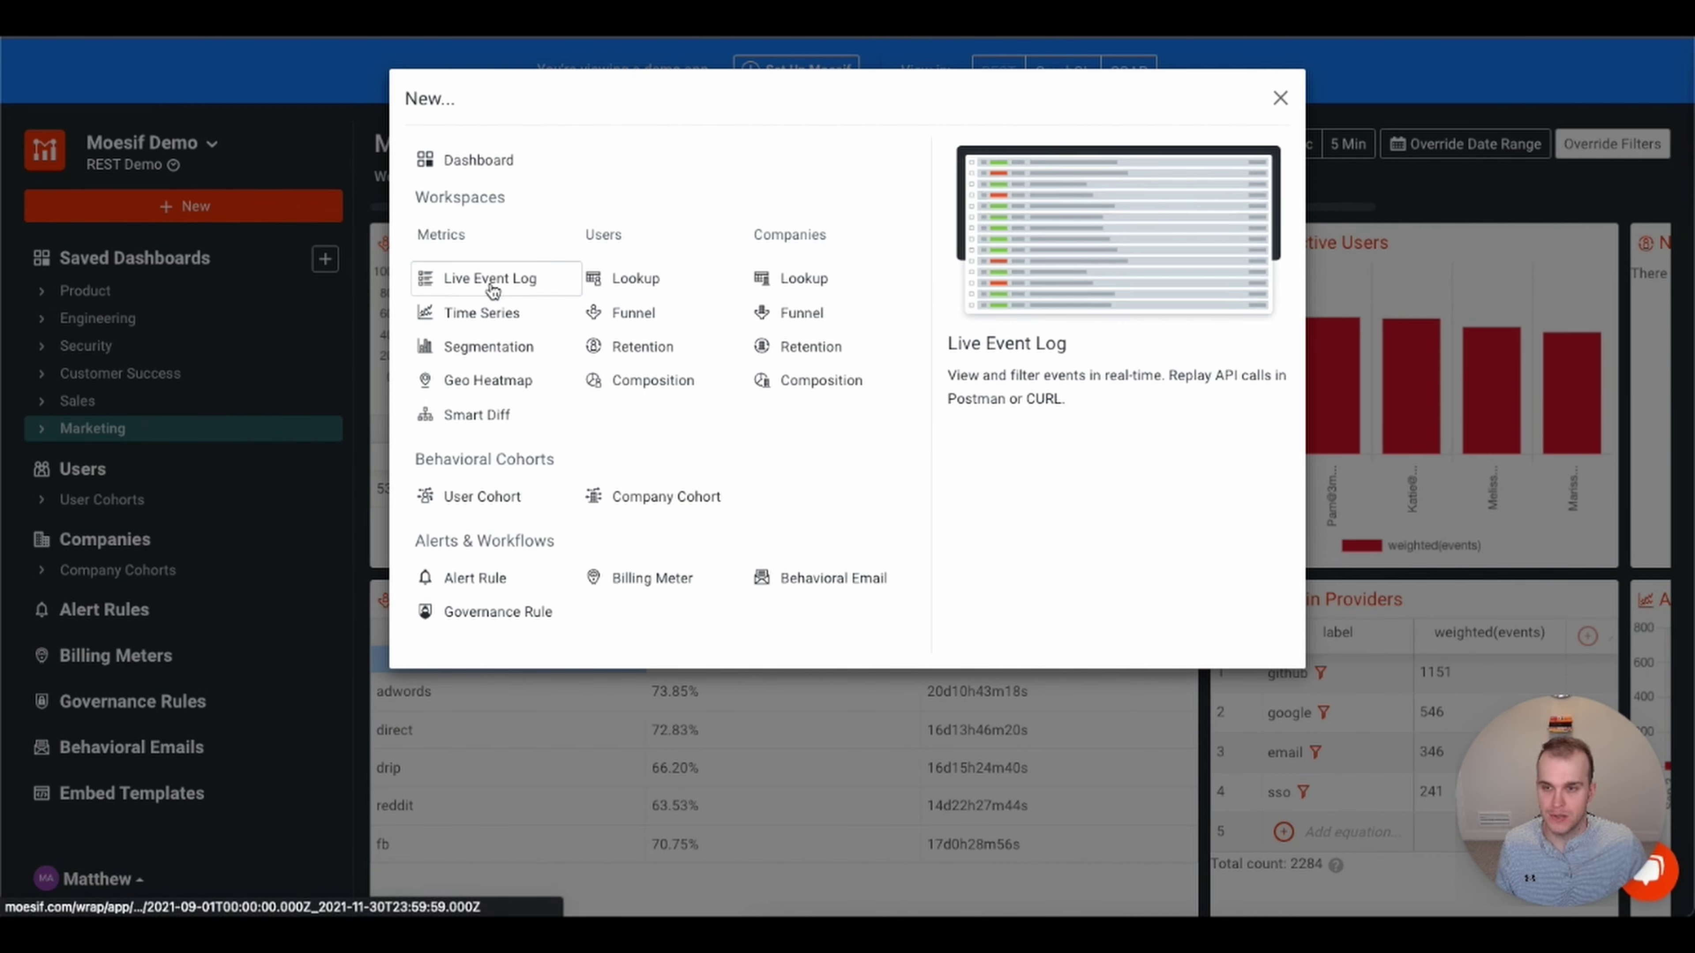
pyautogui.click(482, 274)
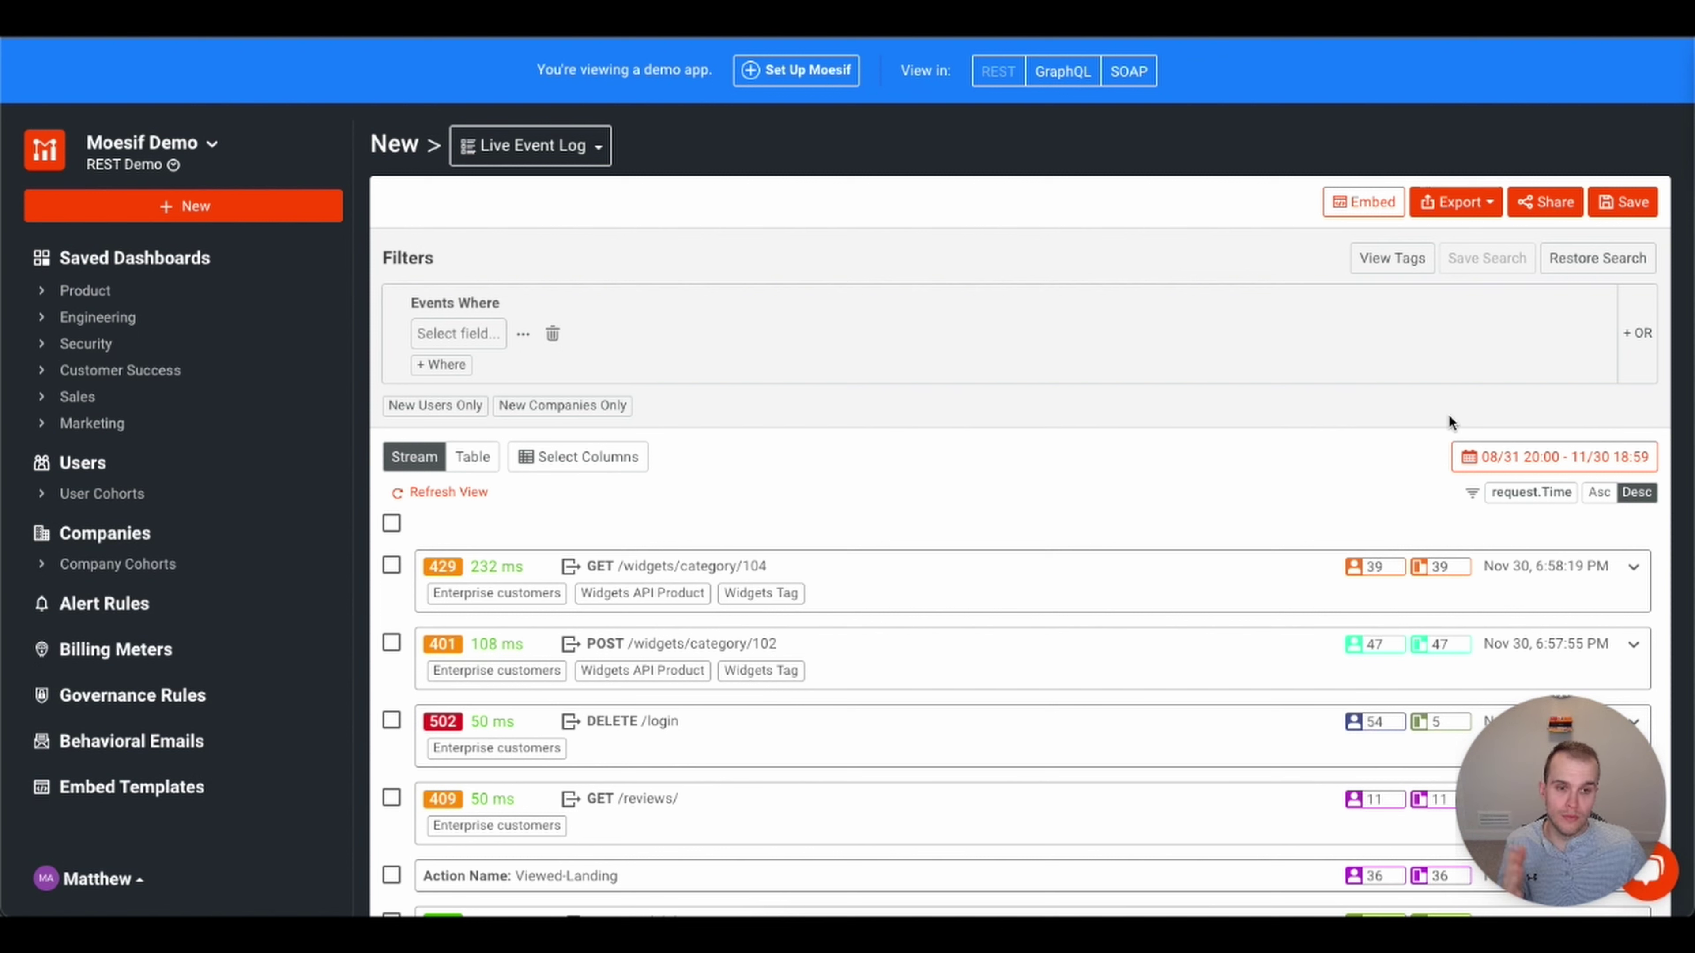
# - Expand the 429 GET /widgets/category/104 event and inspect its Request and Response details
pyautogui.click(1635, 569)
pyautogui.scroll(-5, 1037, 542)
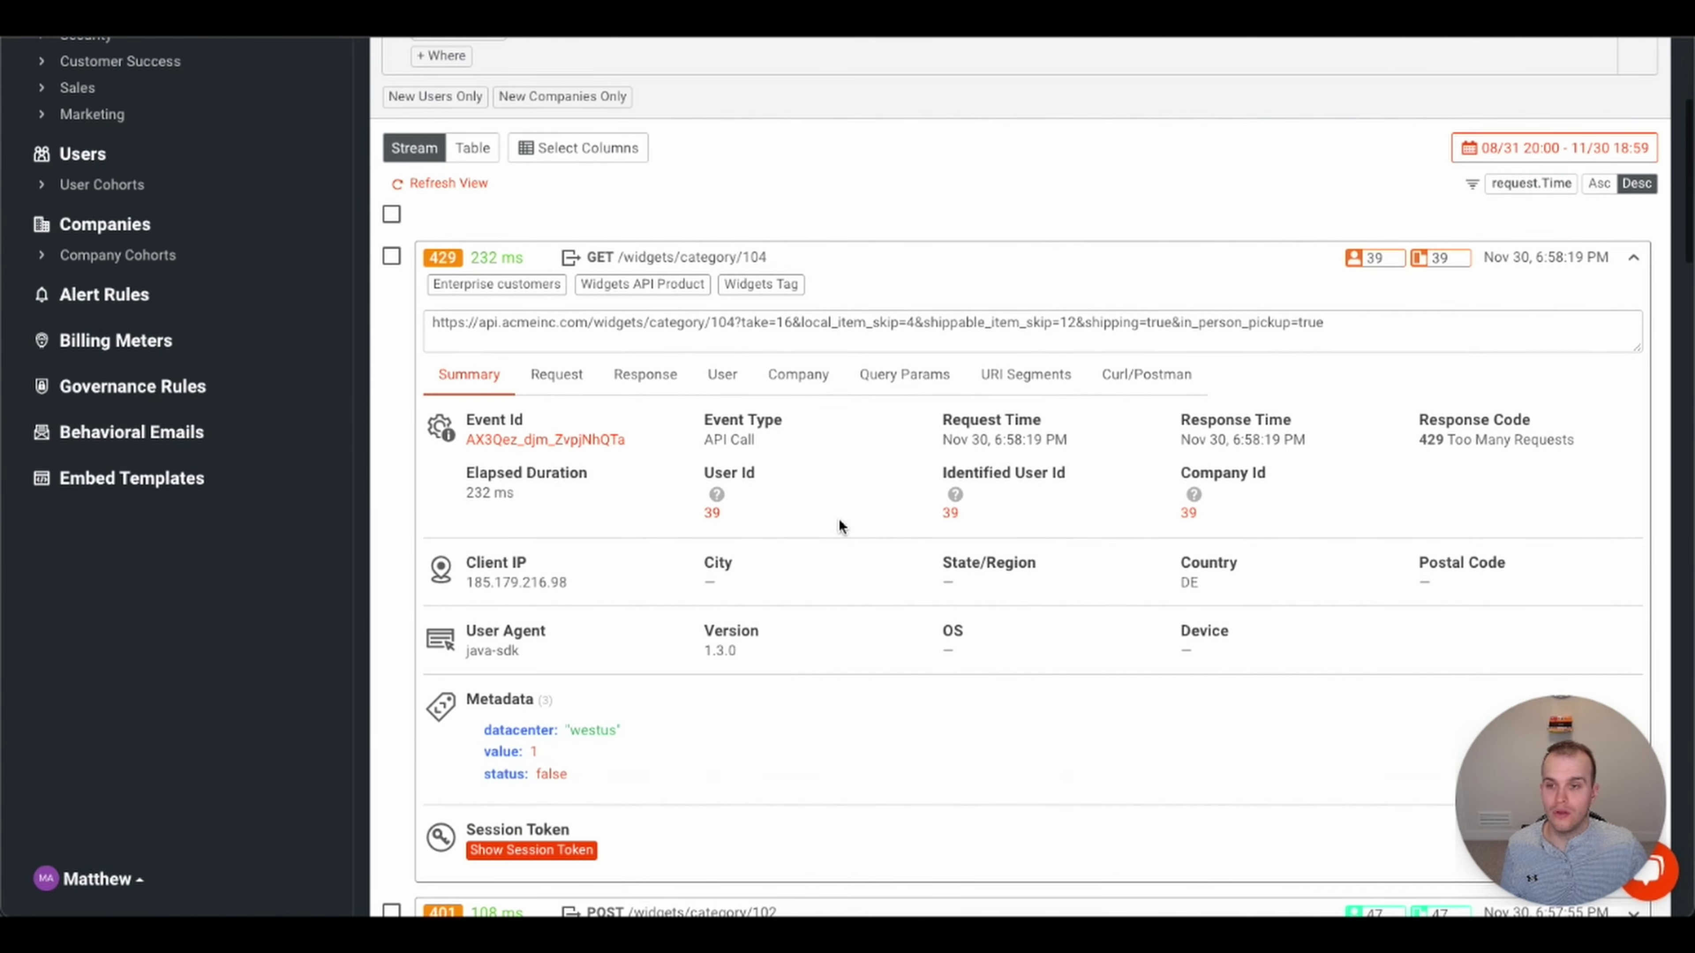
pyautogui.click(561, 375)
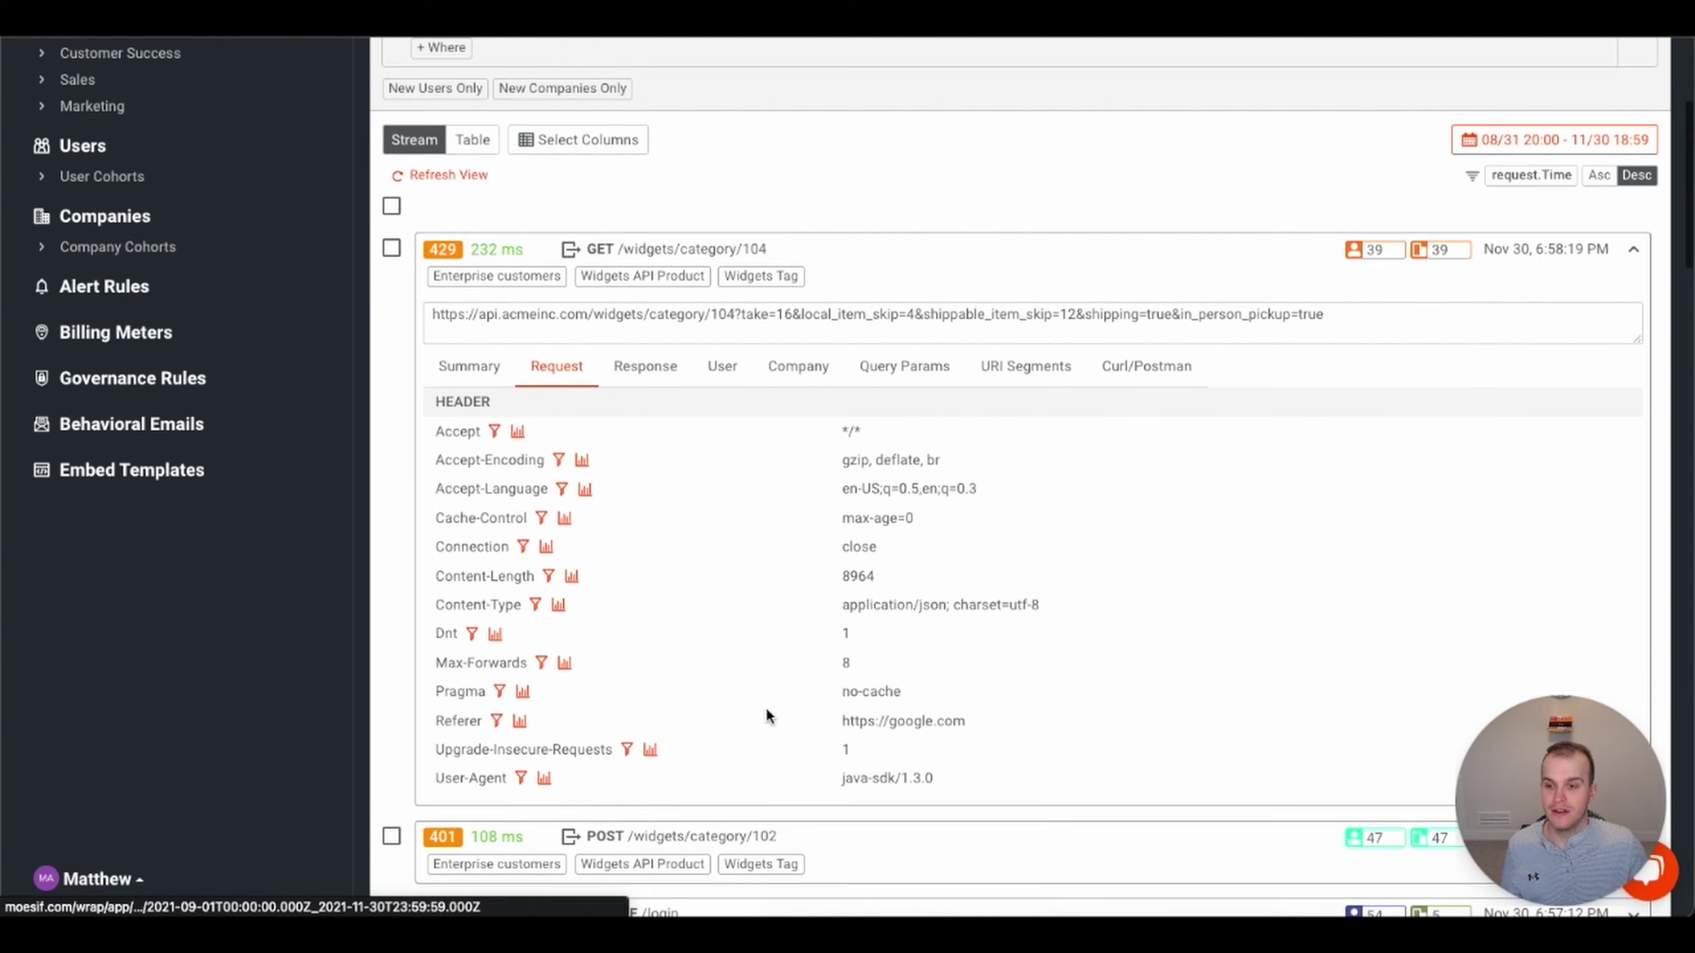
pyautogui.scroll(-2, 767, 709)
pyautogui.scroll(3, 765, 708)
pyautogui.click(649, 412)
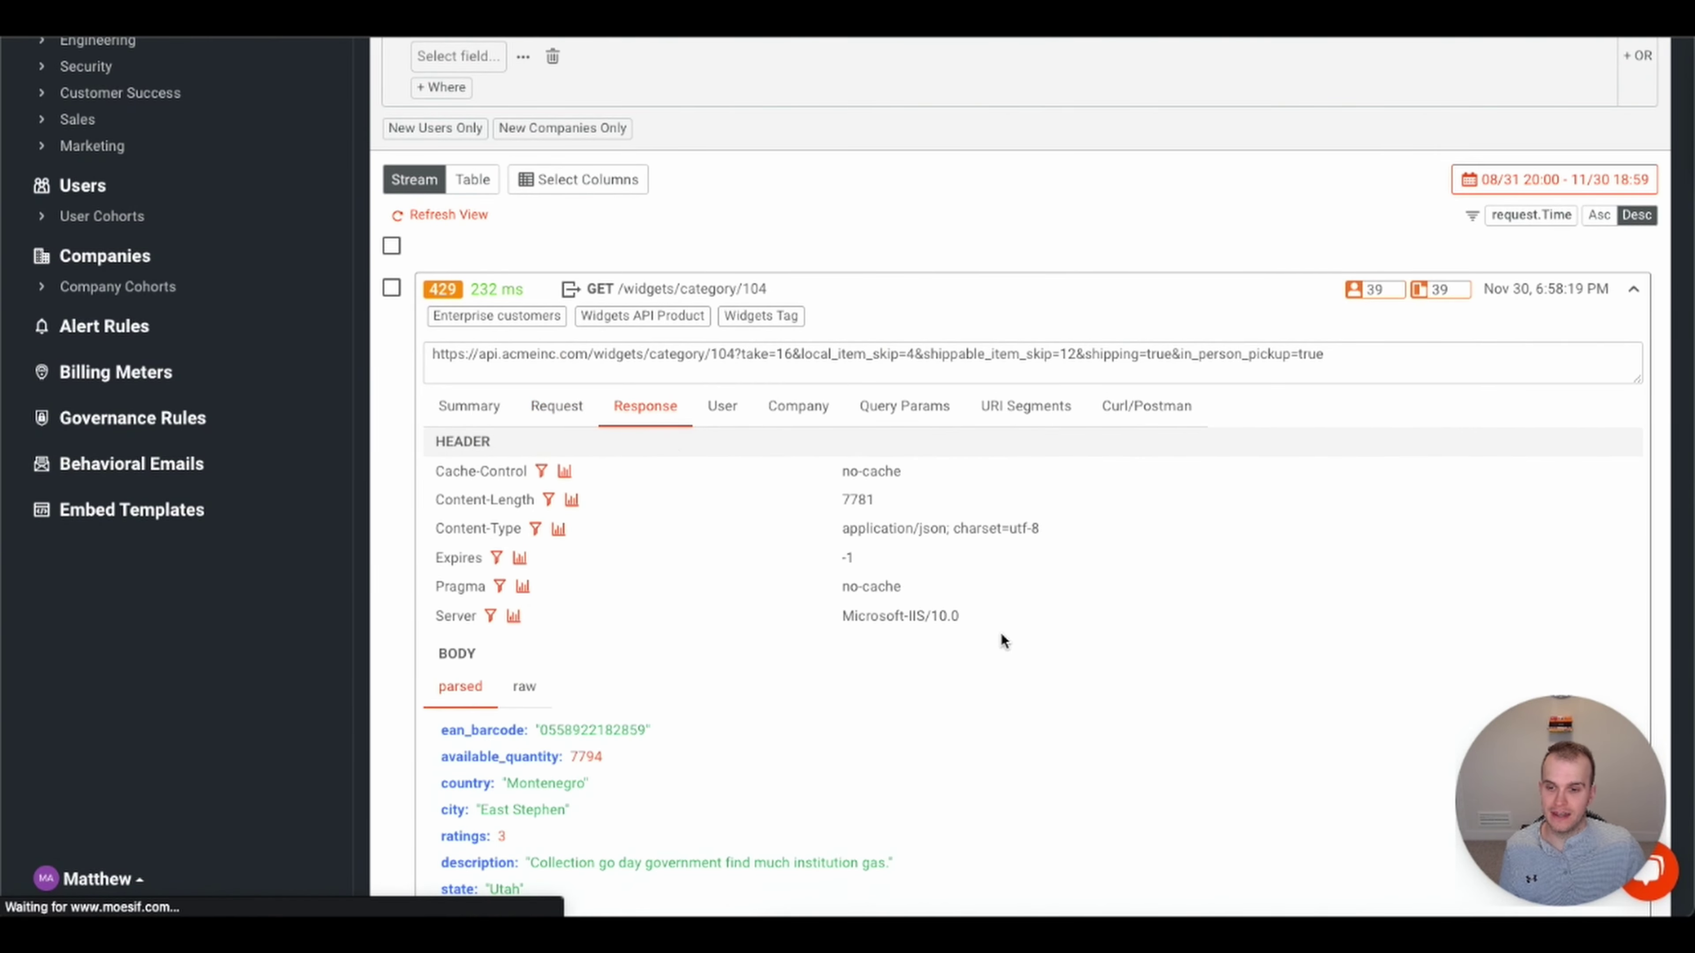
pyautogui.scroll(-4, 968, 630)
pyautogui.scroll(2, 934, 574)
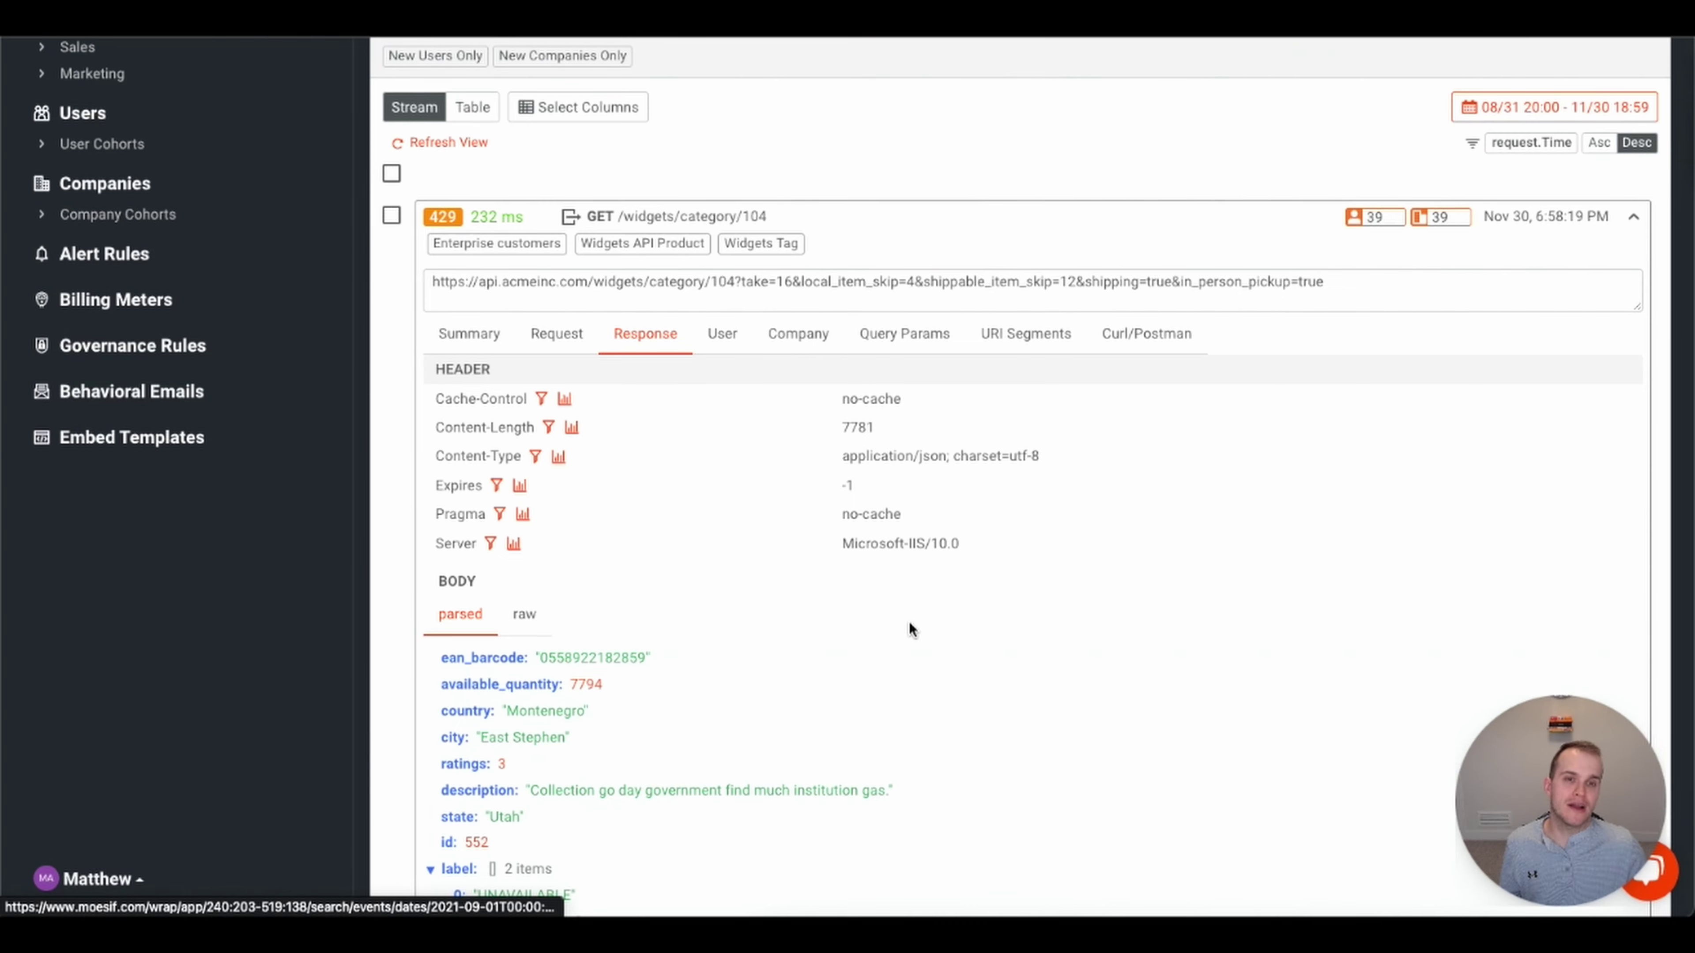
# - Collapse the 429 event's details and return to the Filters panel
pyautogui.click(1634, 217)
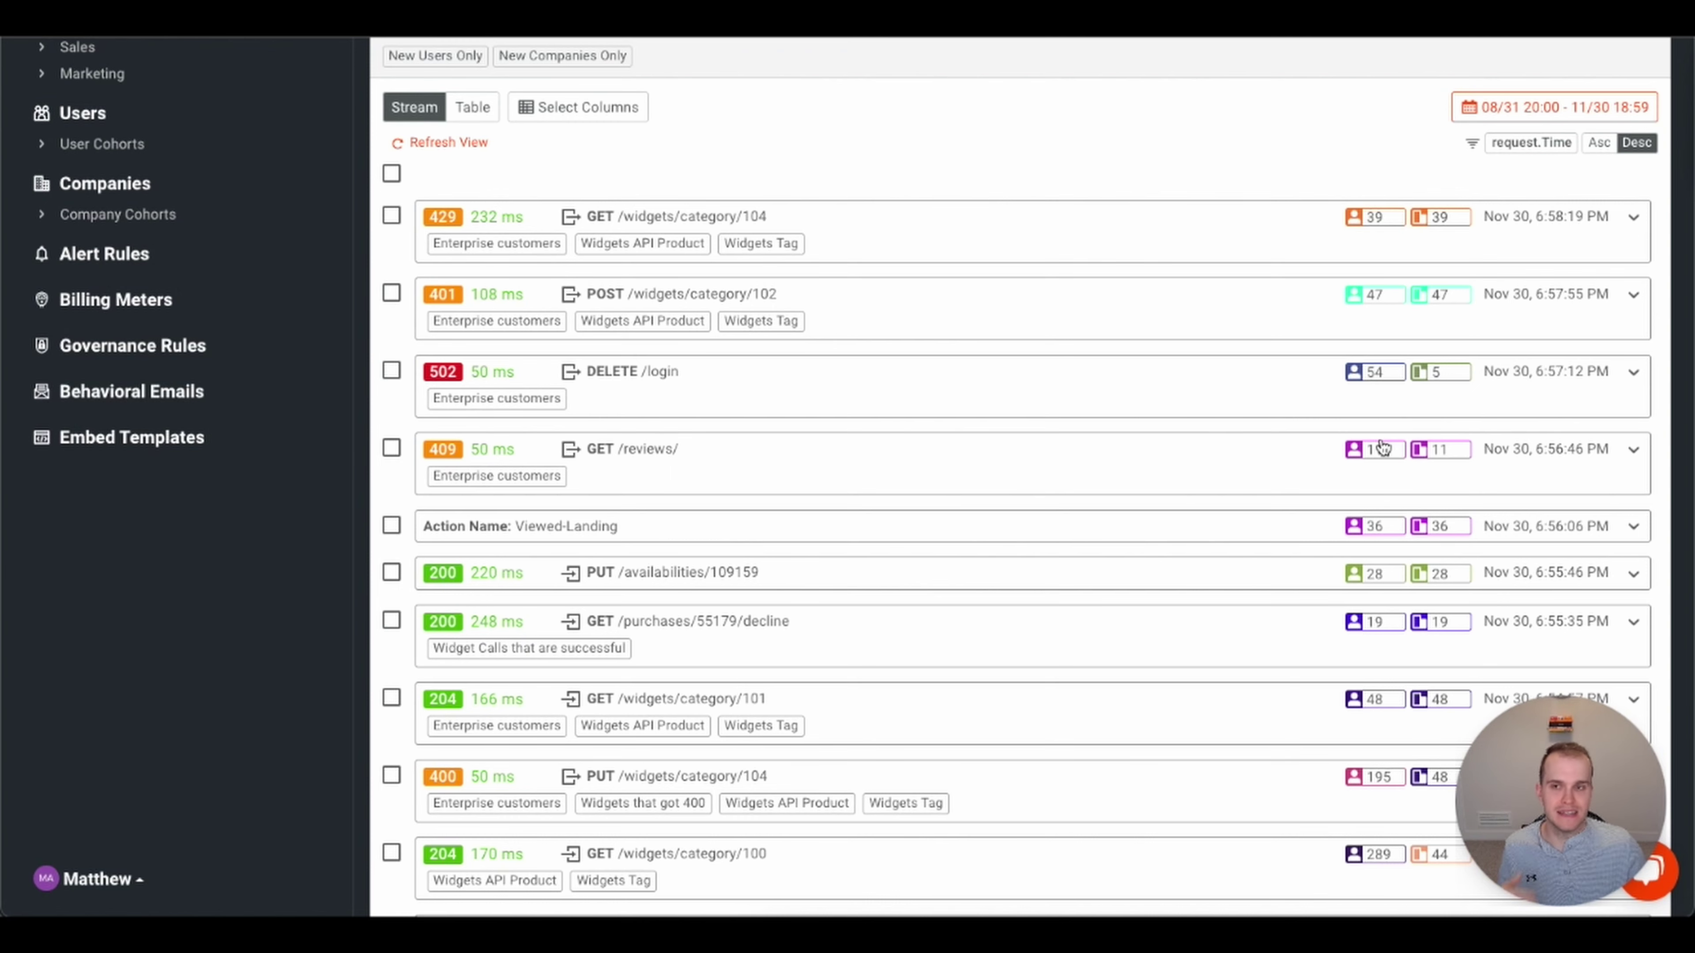
pyautogui.scroll(3, 1211, 424)
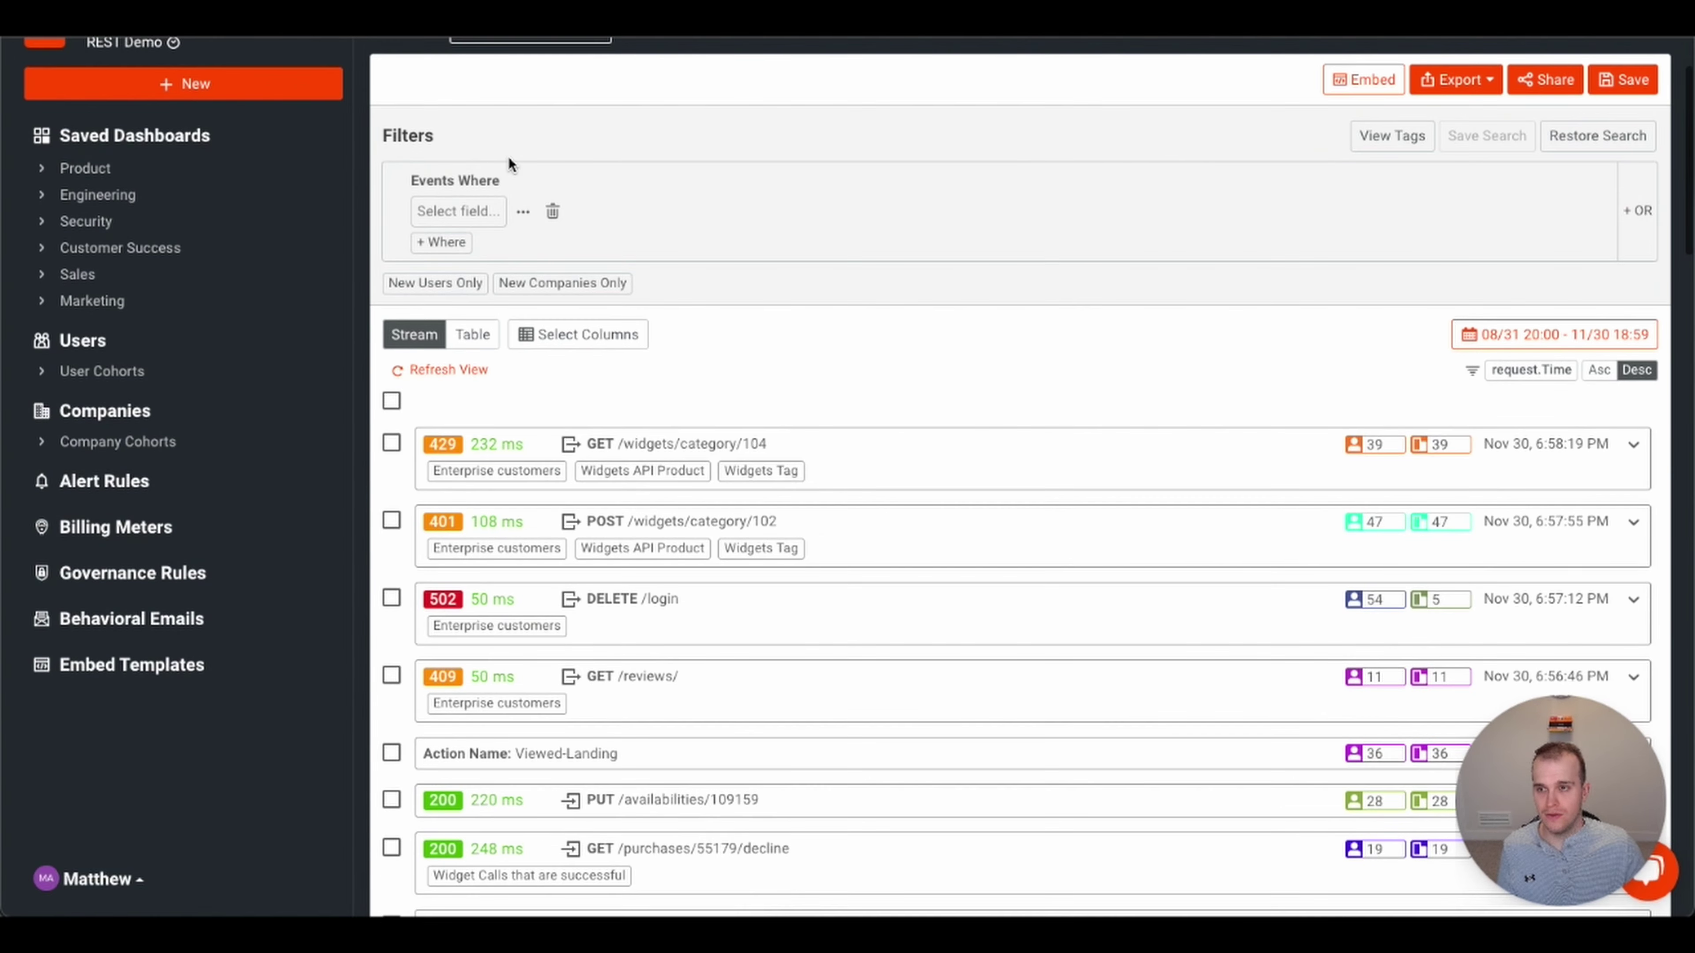
pyautogui.scroll(1, 486, 210)
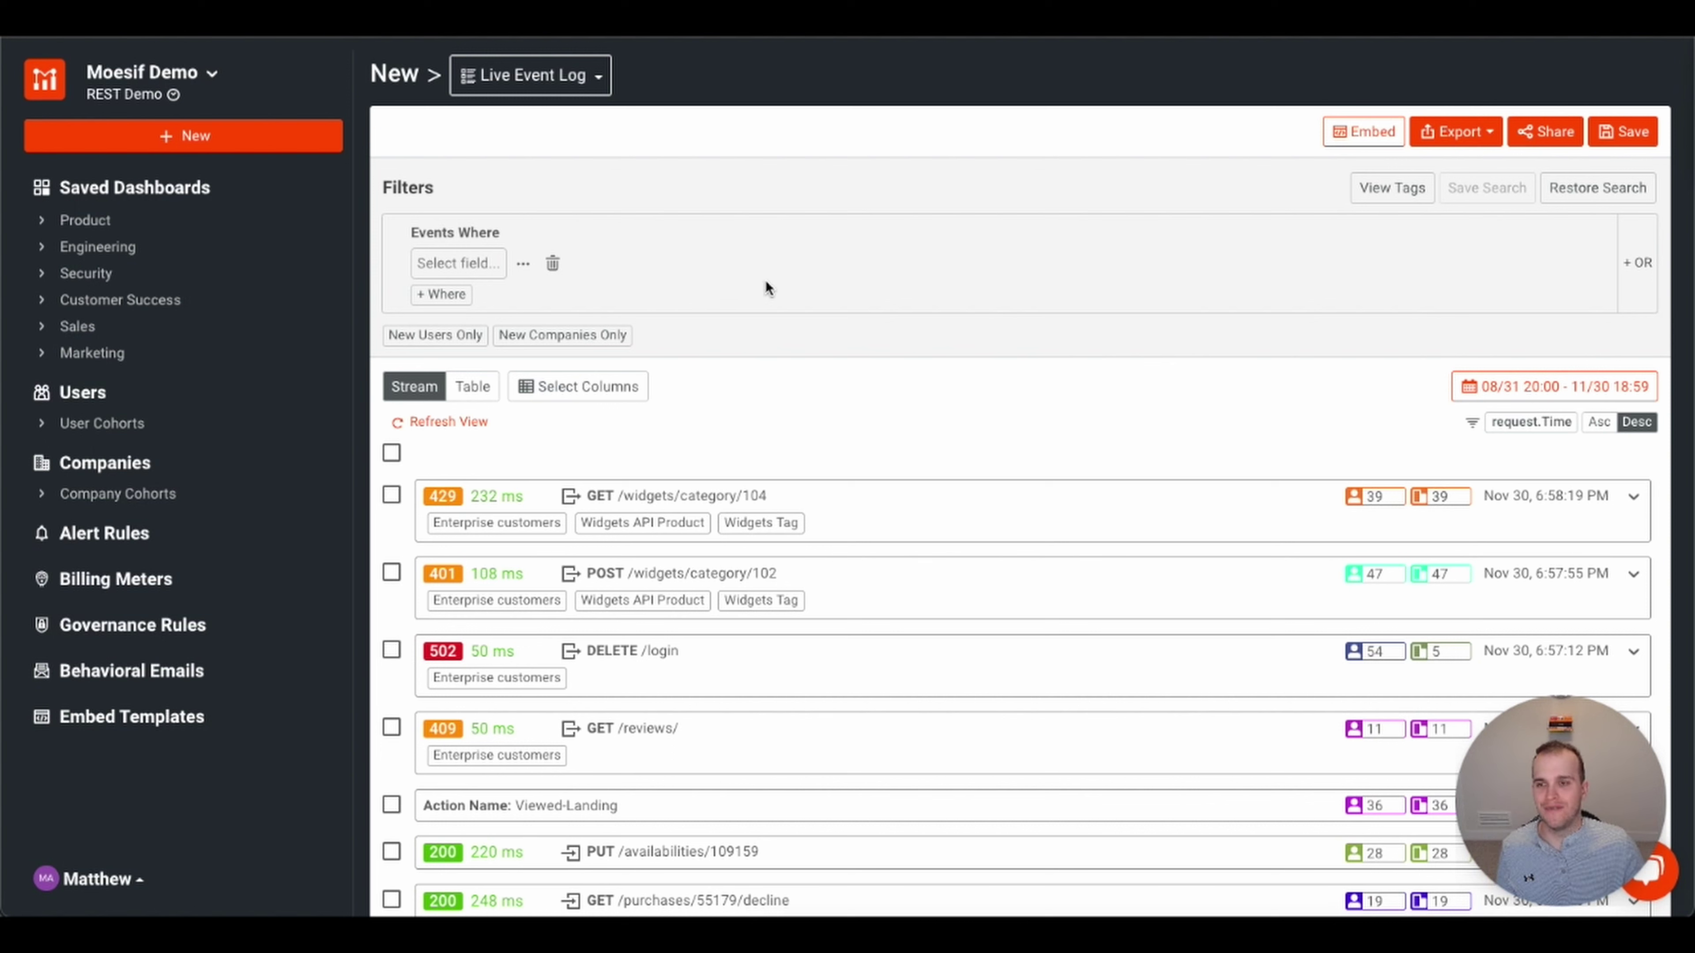
# - Filter events where request.body.available_quantity is greater than 5
pyautogui.click(472, 264)
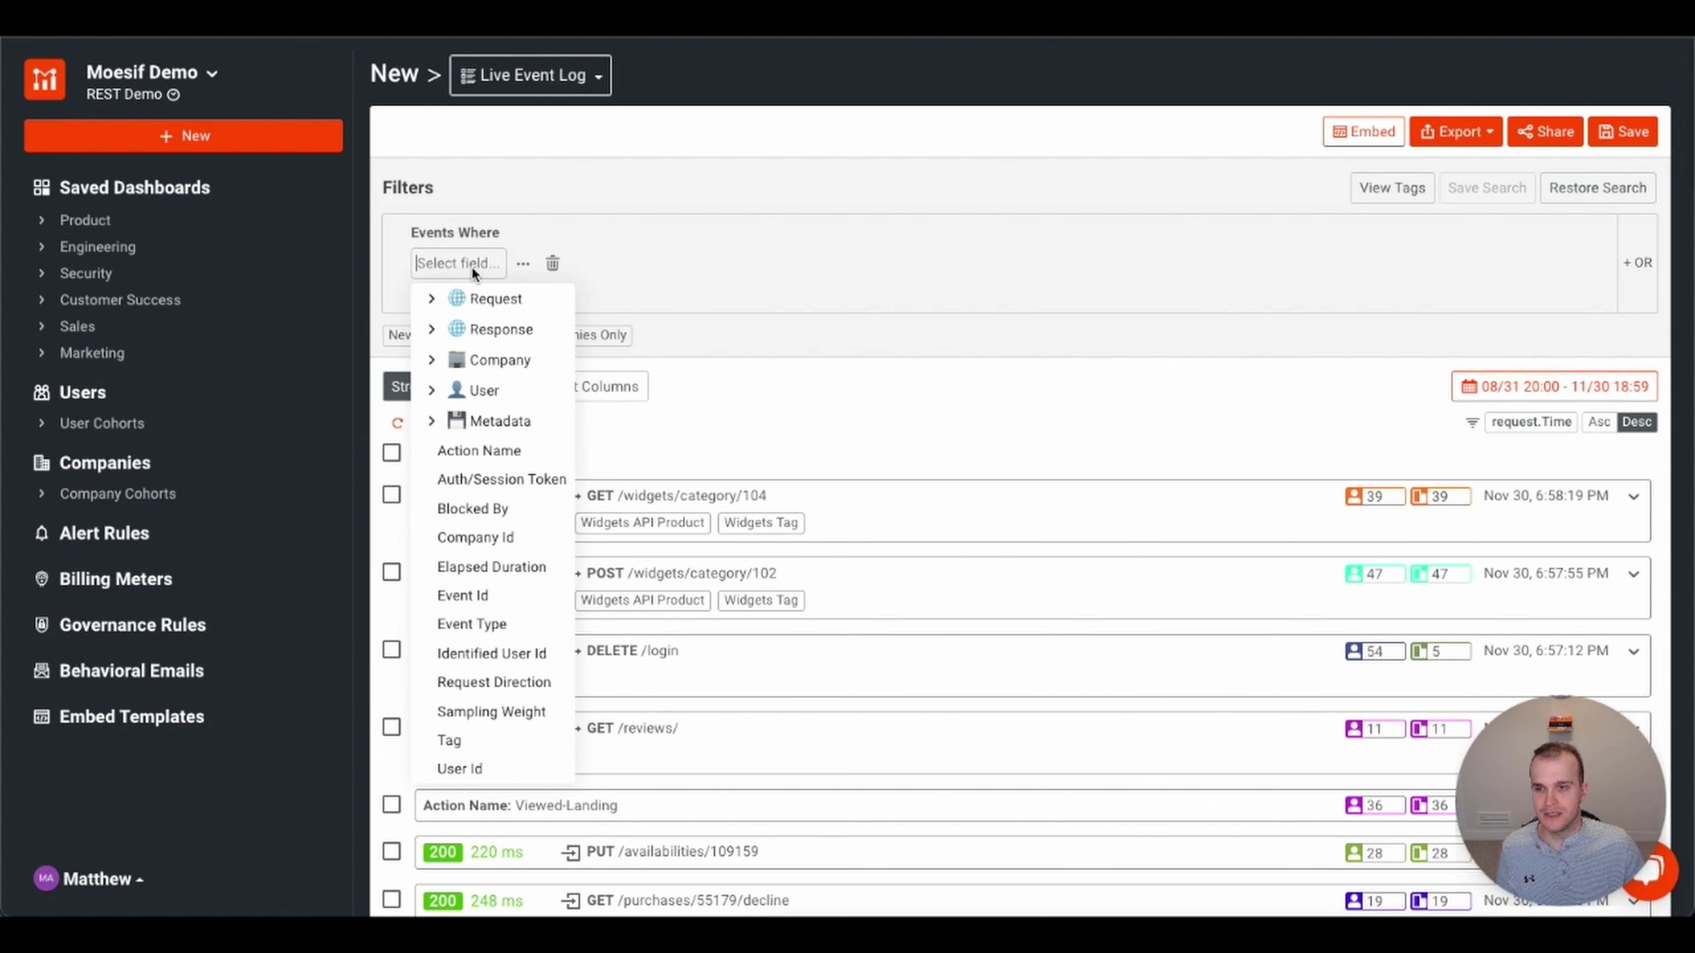
pyautogui.click(431, 300)
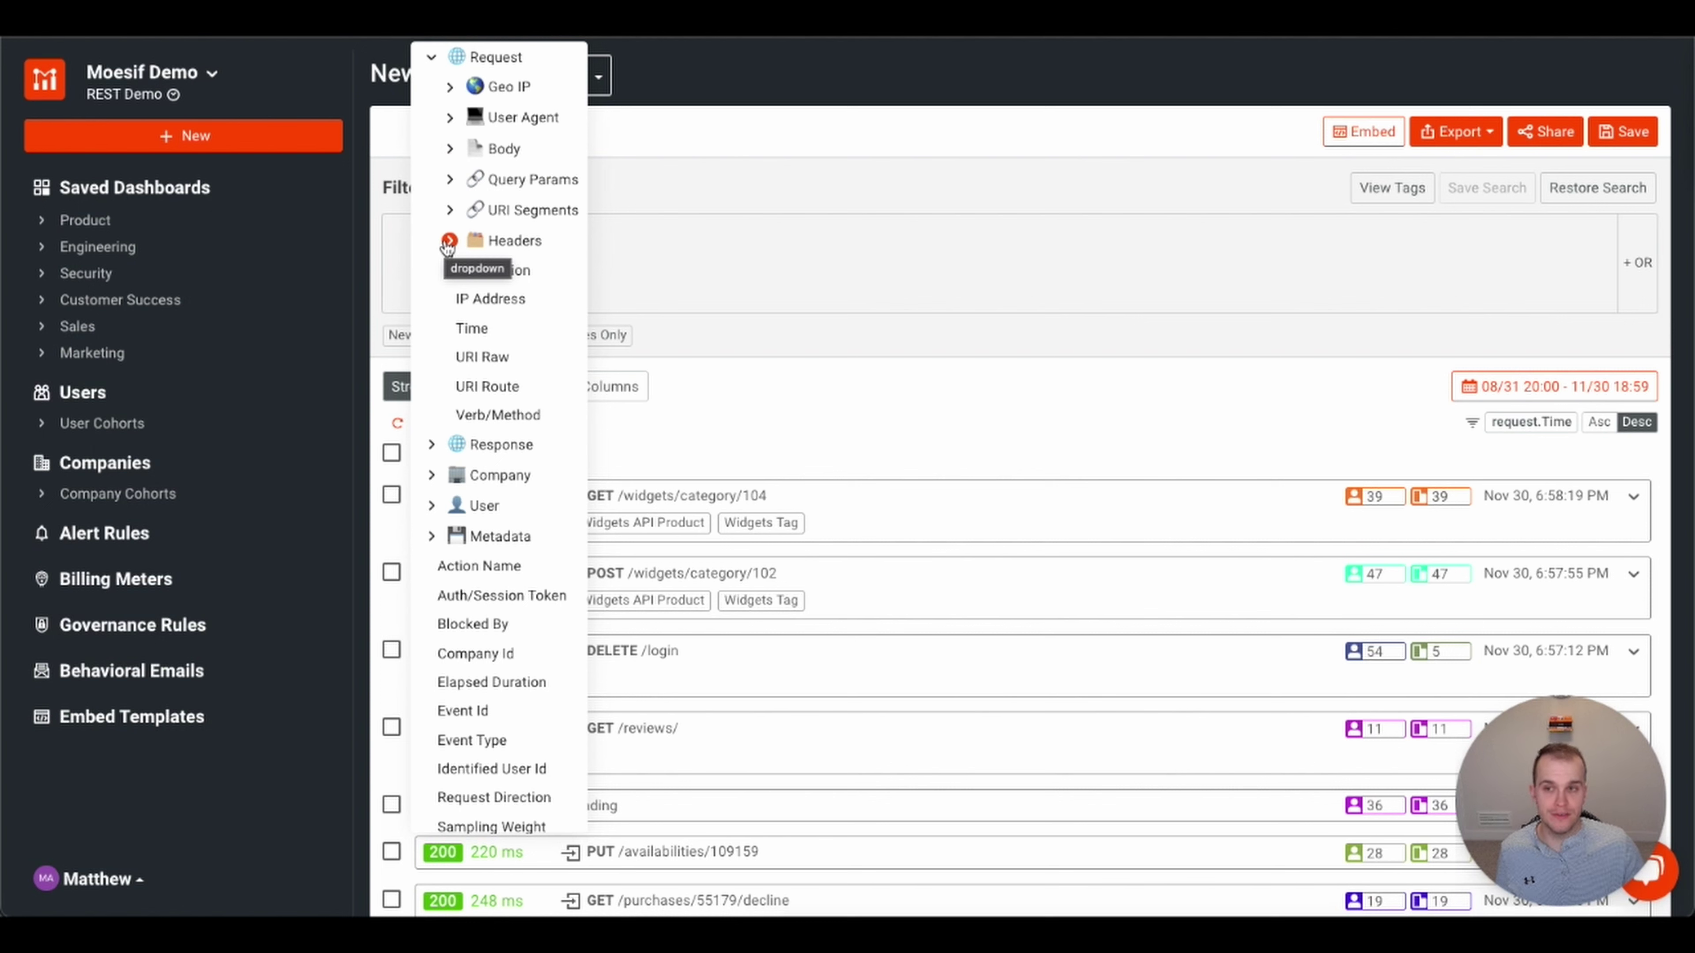
pyautogui.click(449, 150)
pyautogui.click(529, 175)
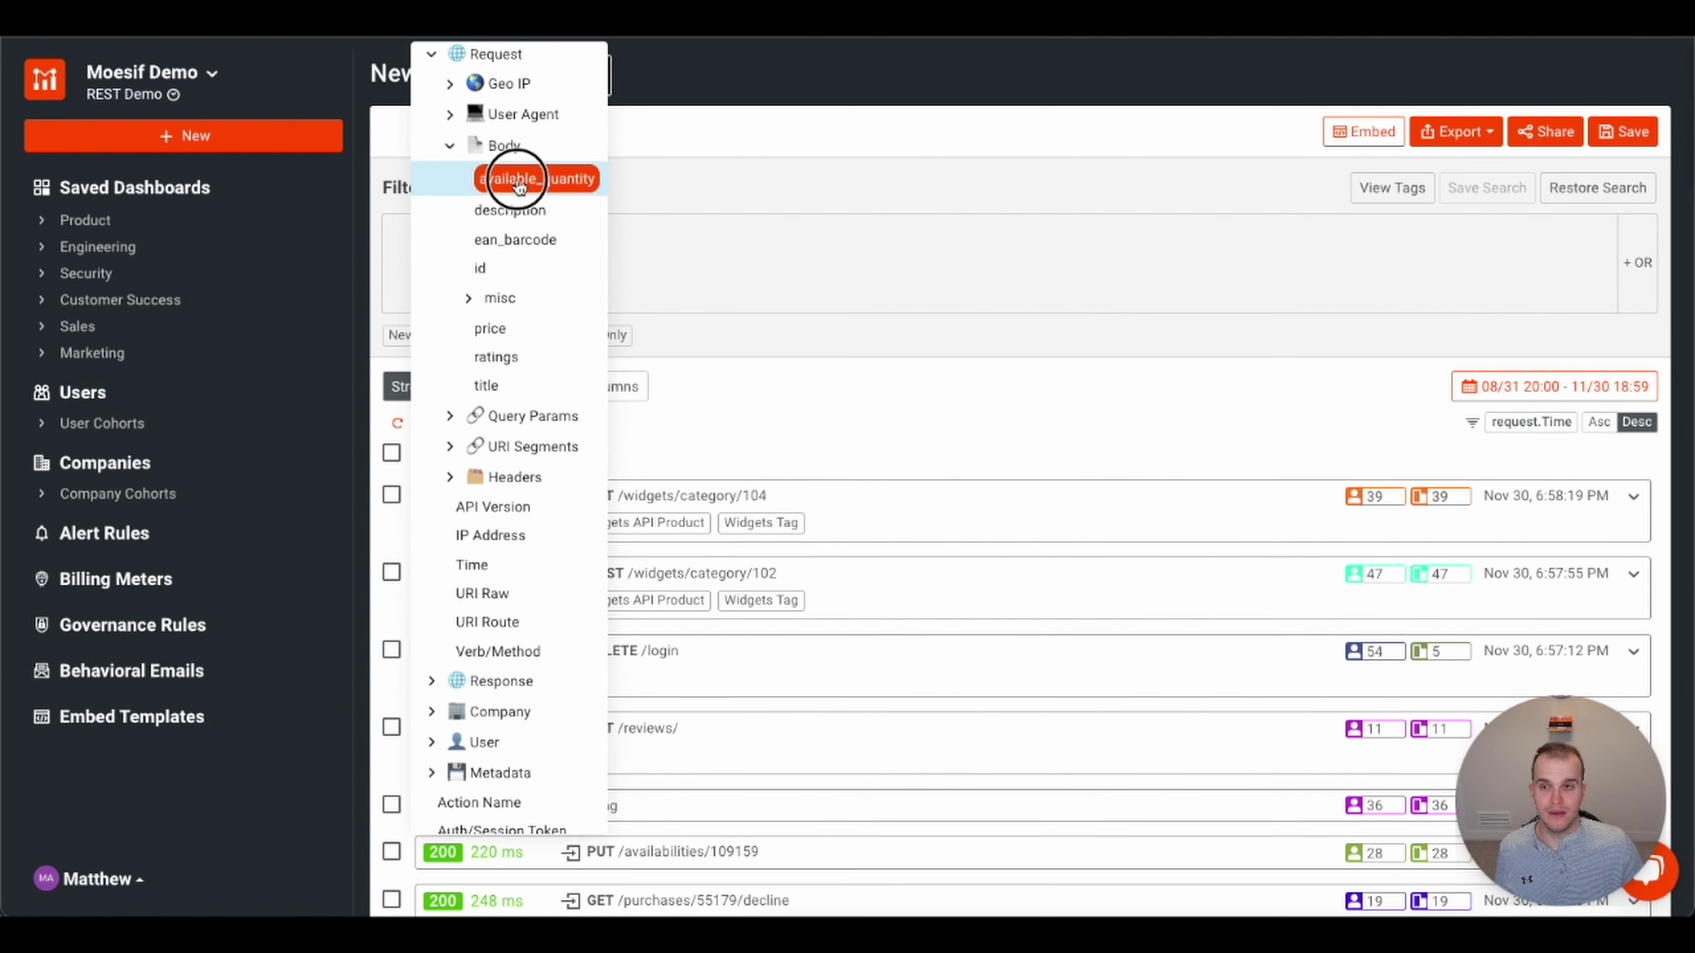
pyautogui.click(678, 253)
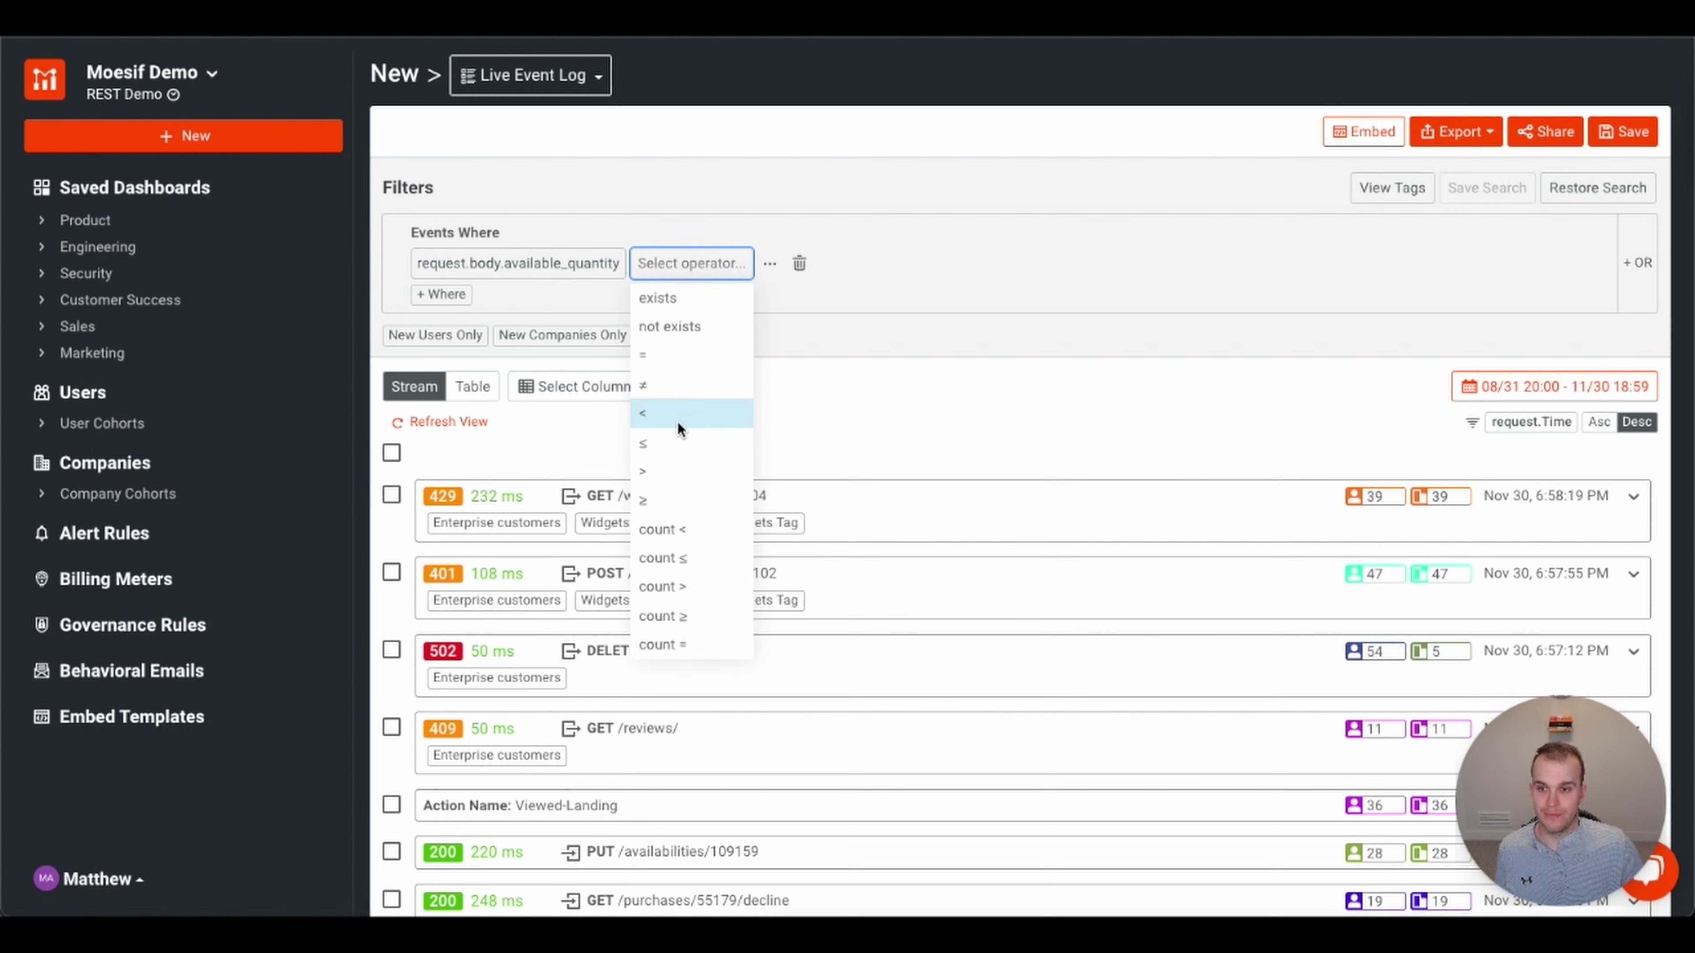
pyautogui.click(656, 472)
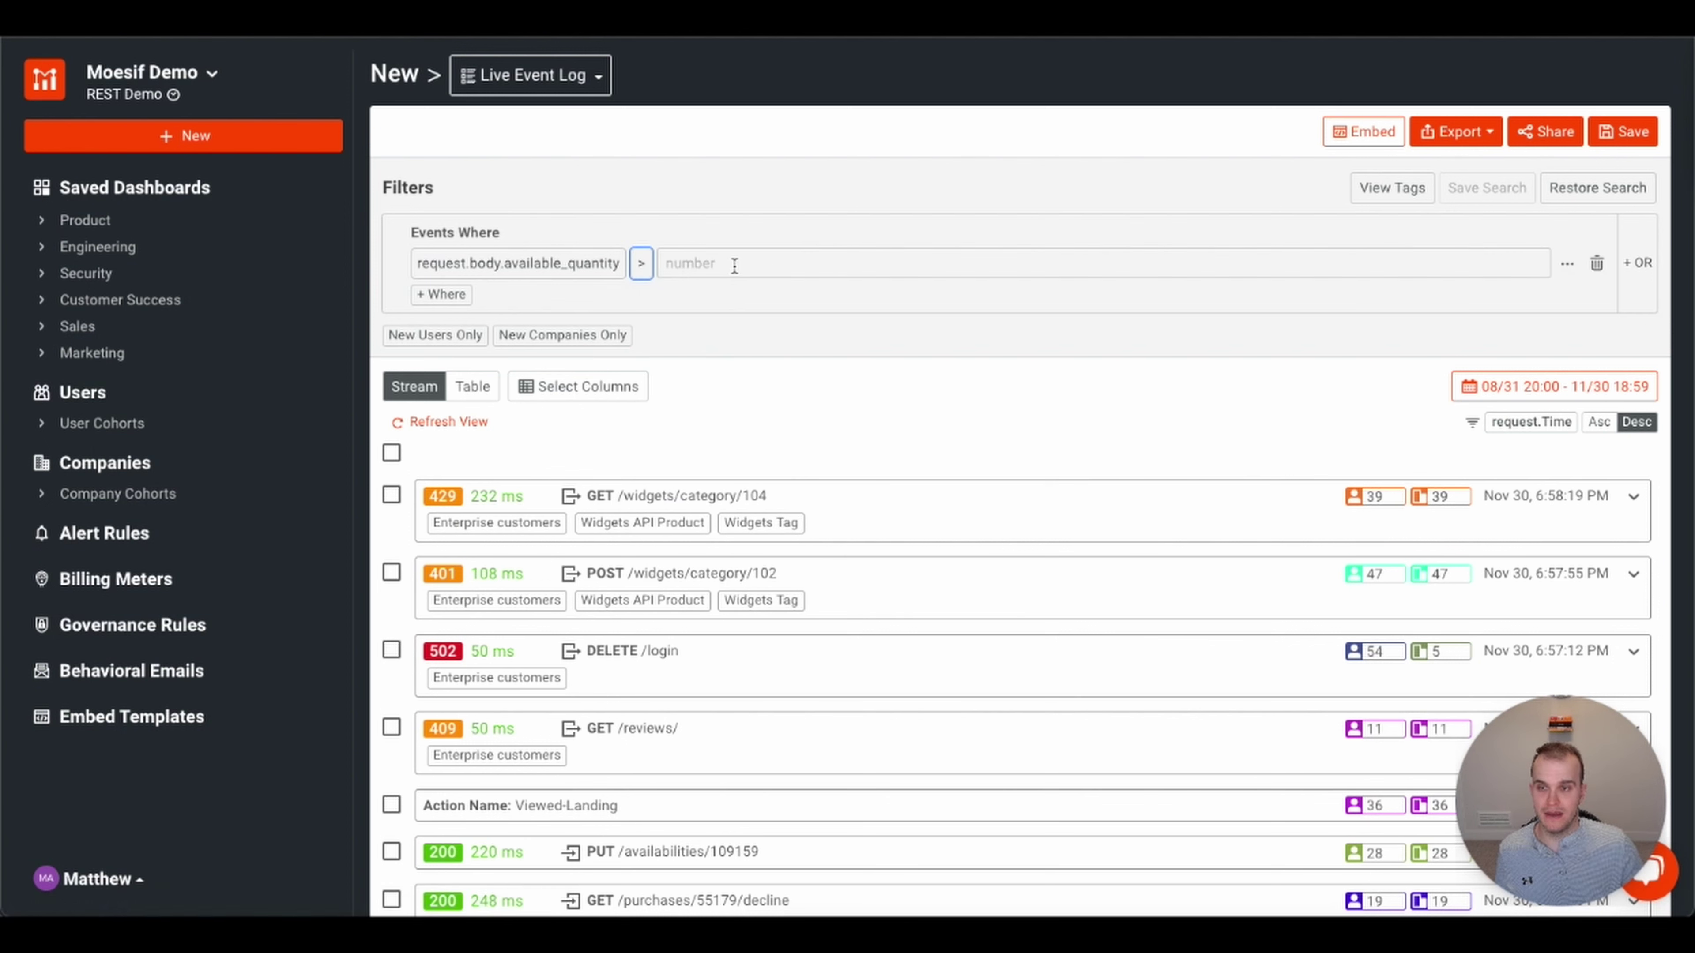
pyautogui.click(736, 264)
pyautogui.write('5')
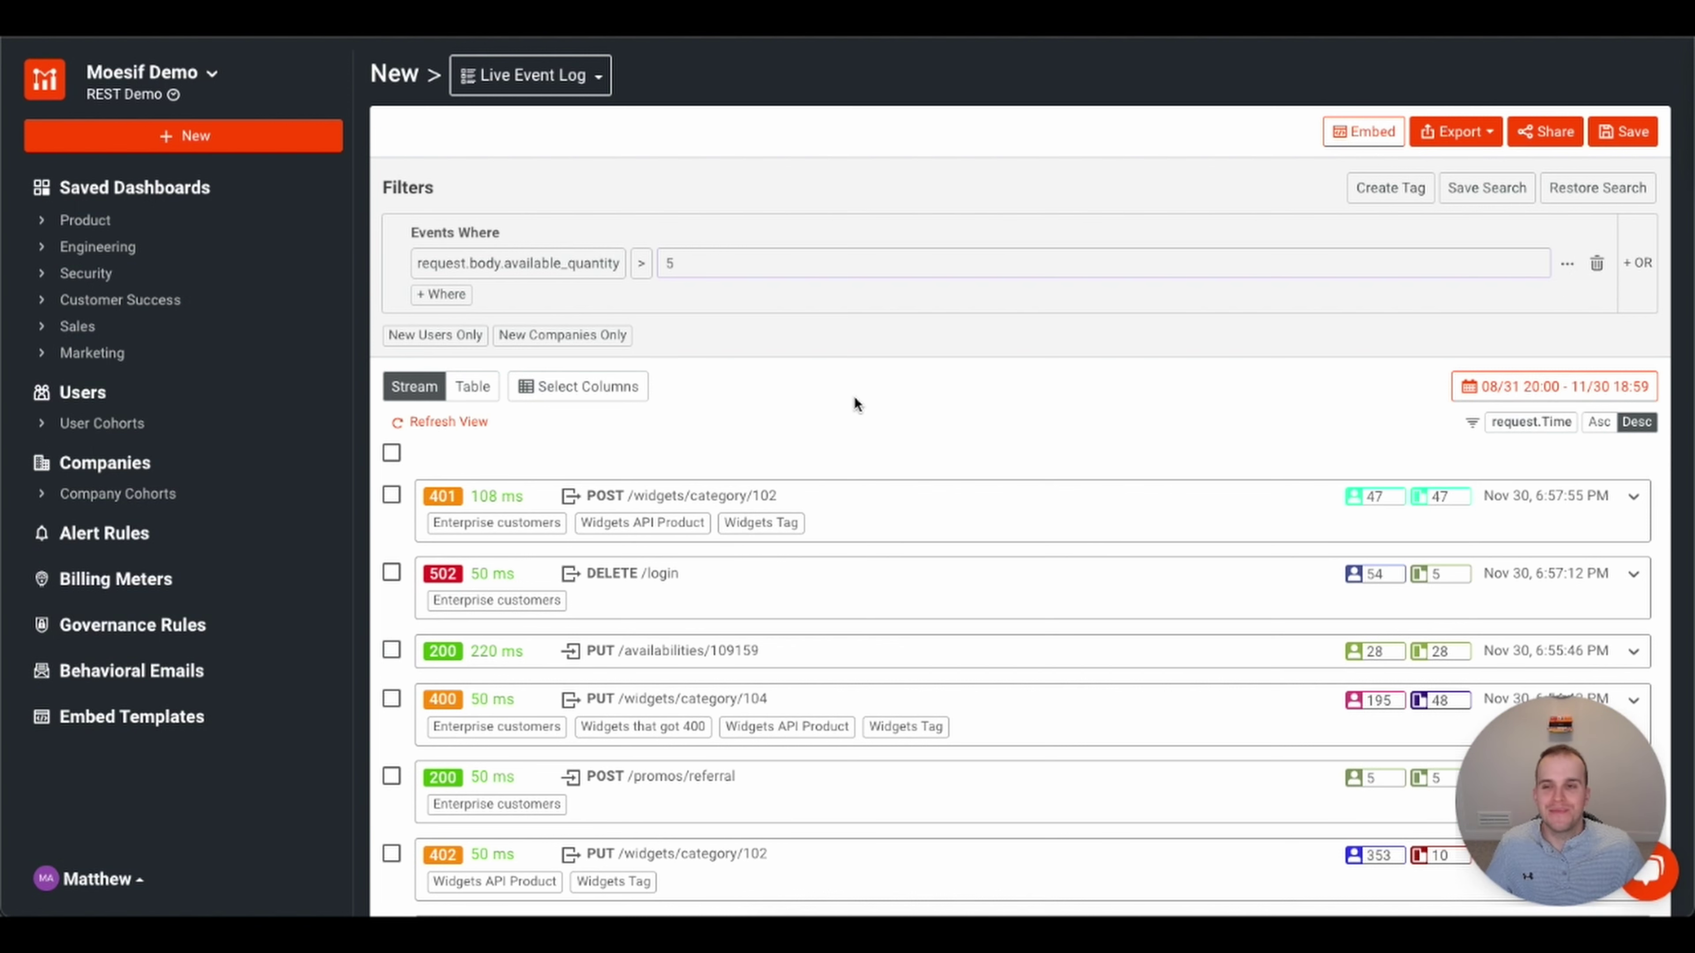
pyautogui.click(1568, 267)
pyautogui.click(470, 264)
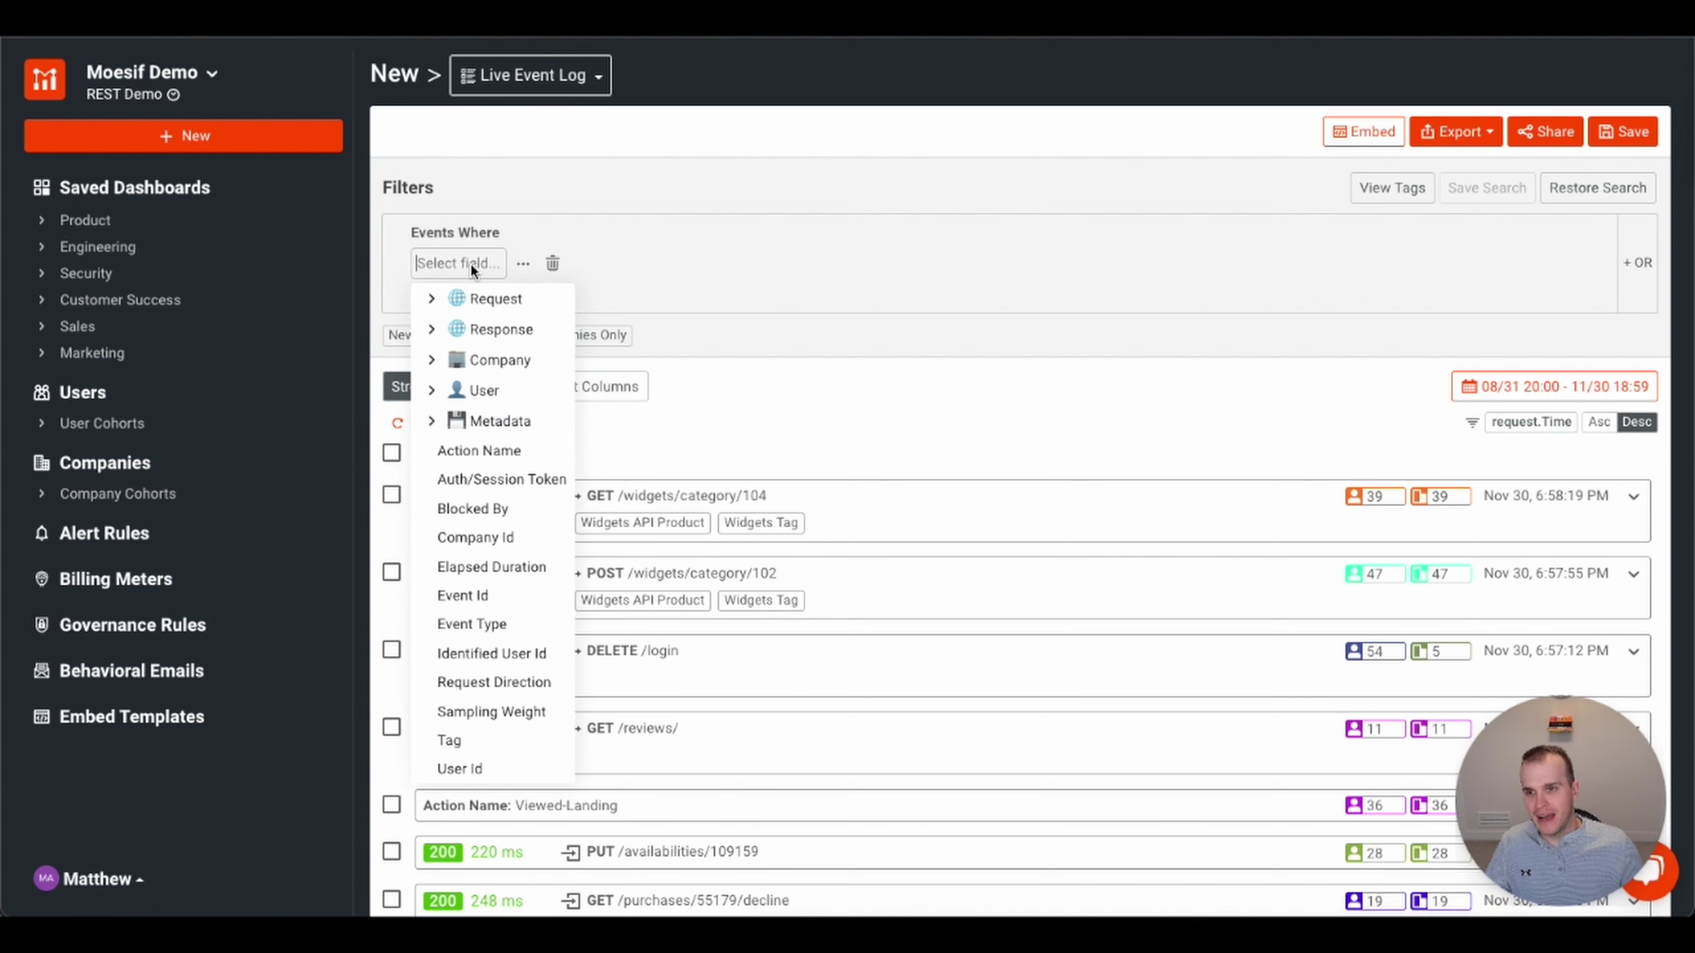
pyautogui.click(432, 299)
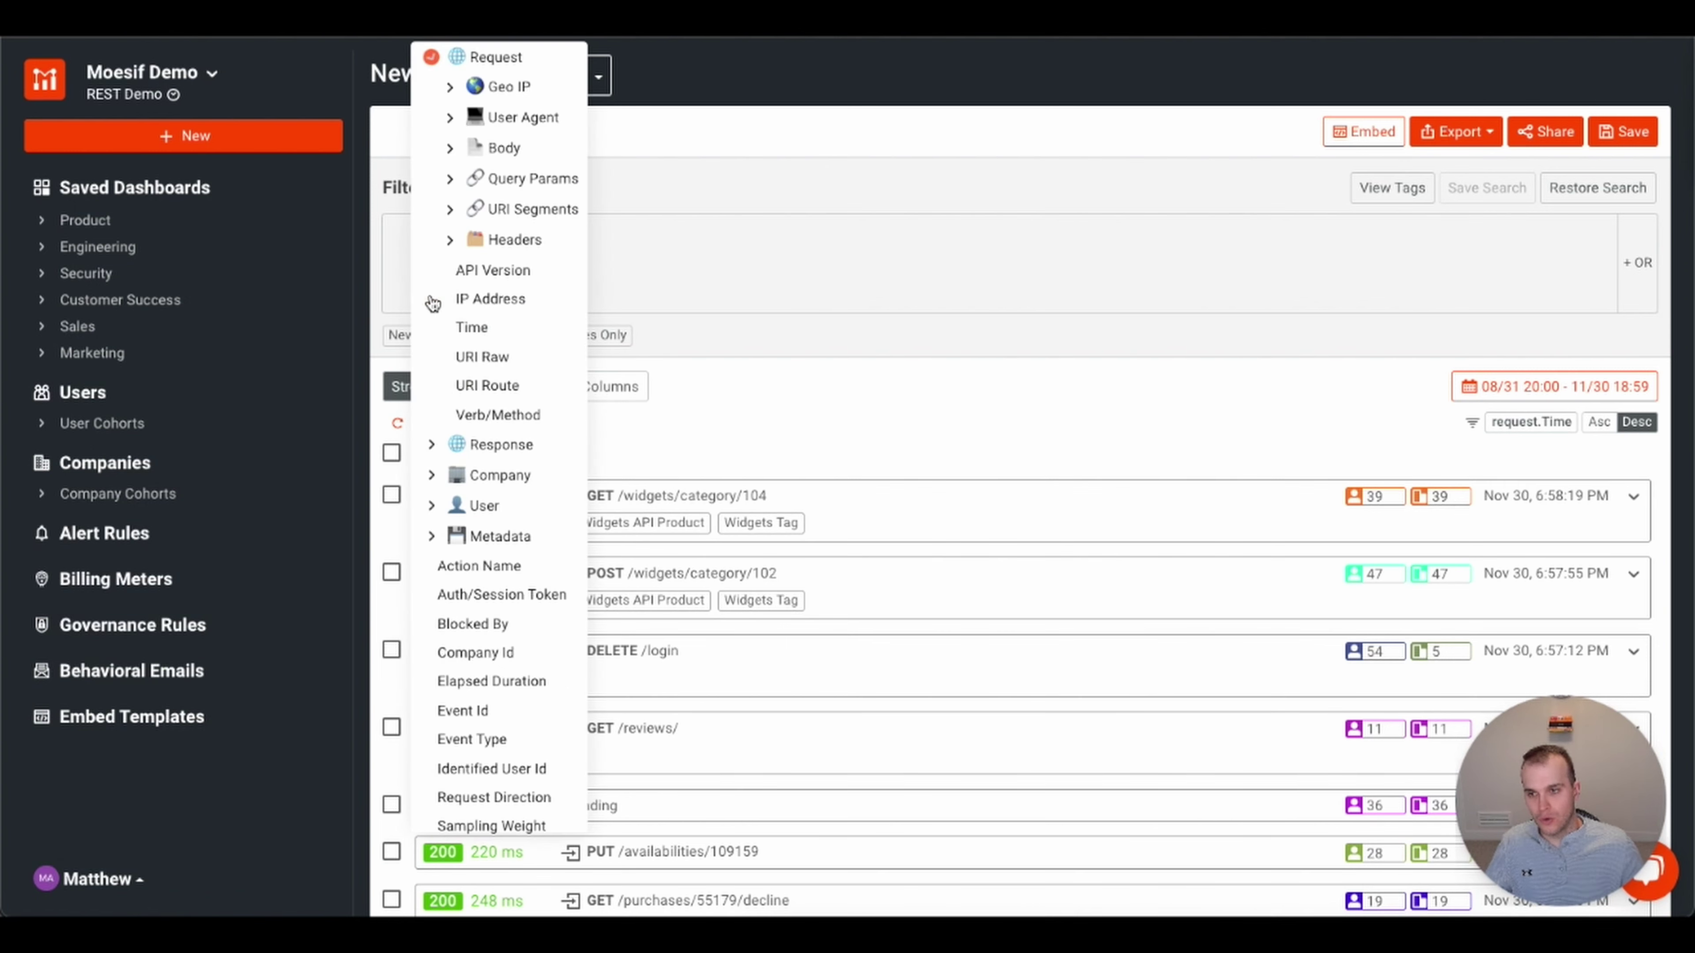
pyautogui.click(487, 387)
pyautogui.click(621, 262)
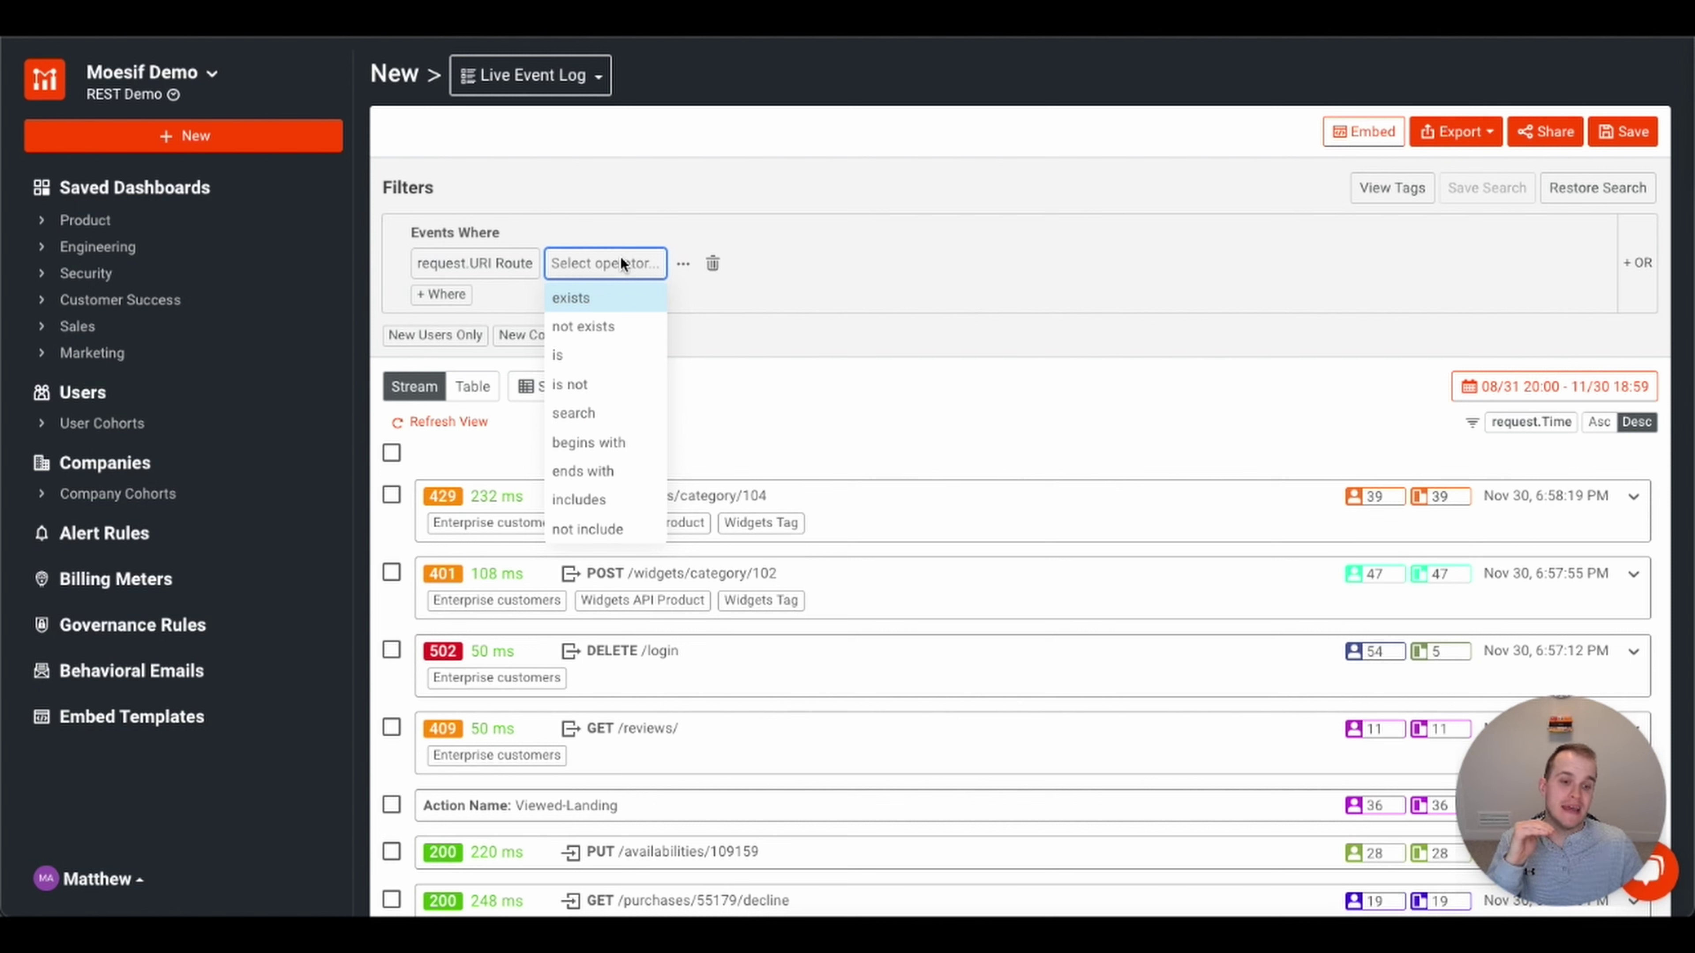
pyautogui.click(604, 353)
pyautogui.click(654, 265)
pyautogui.write('/log')
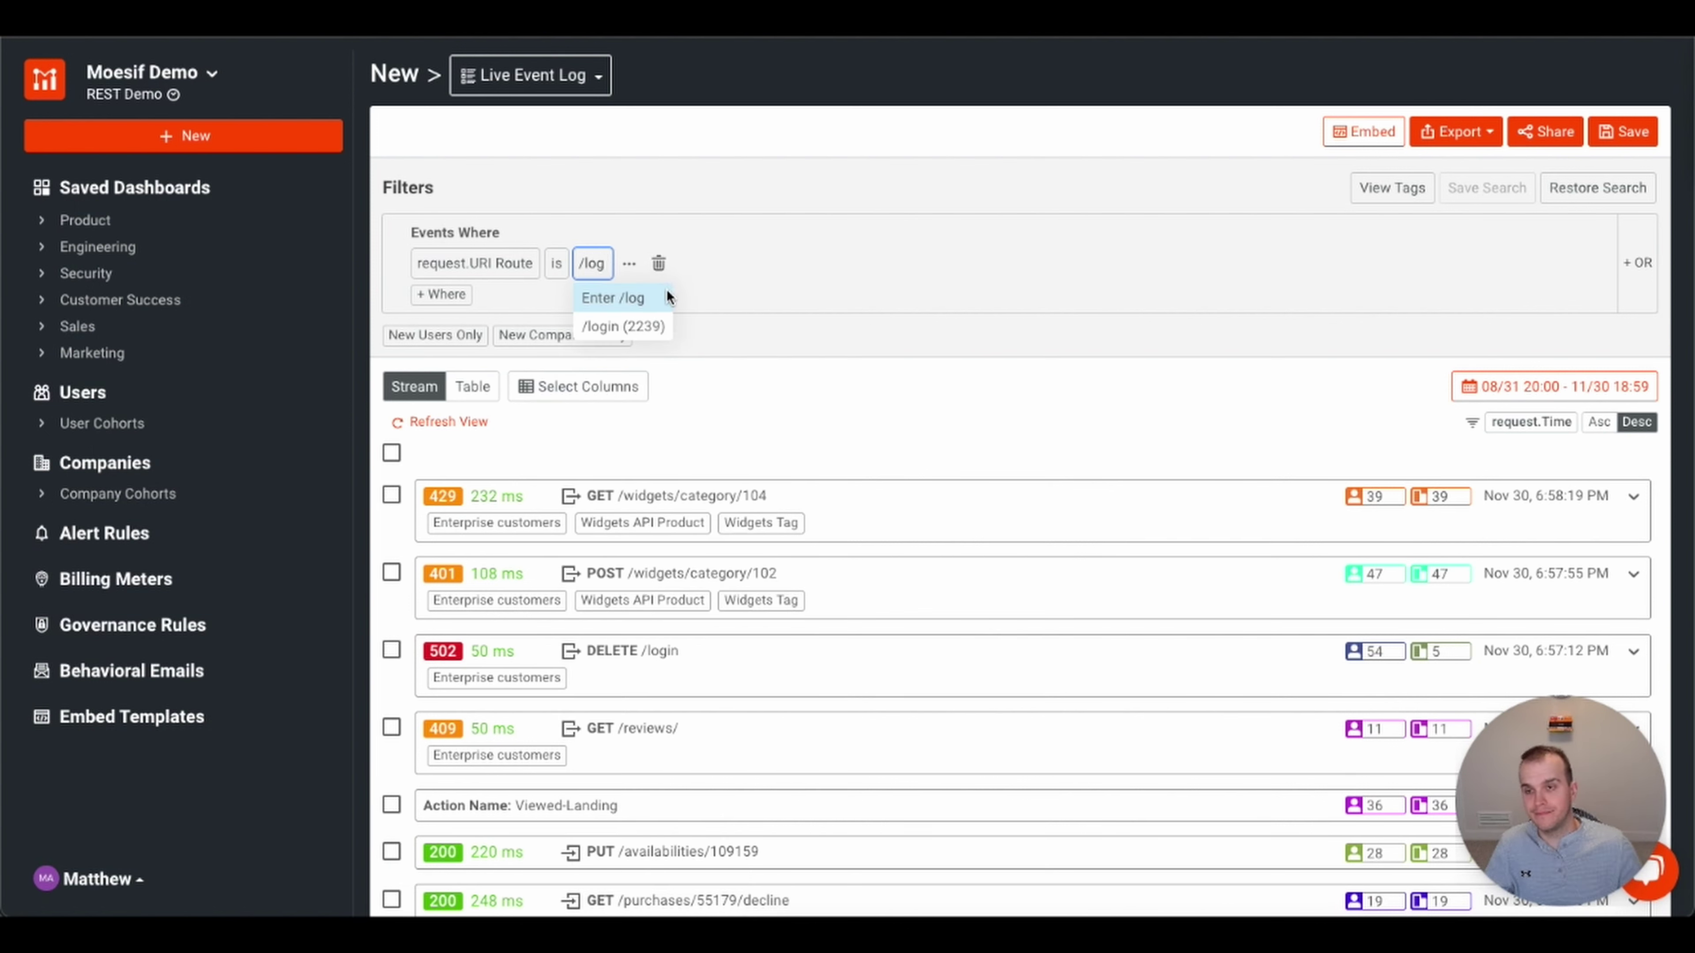
pyautogui.click(644, 327)
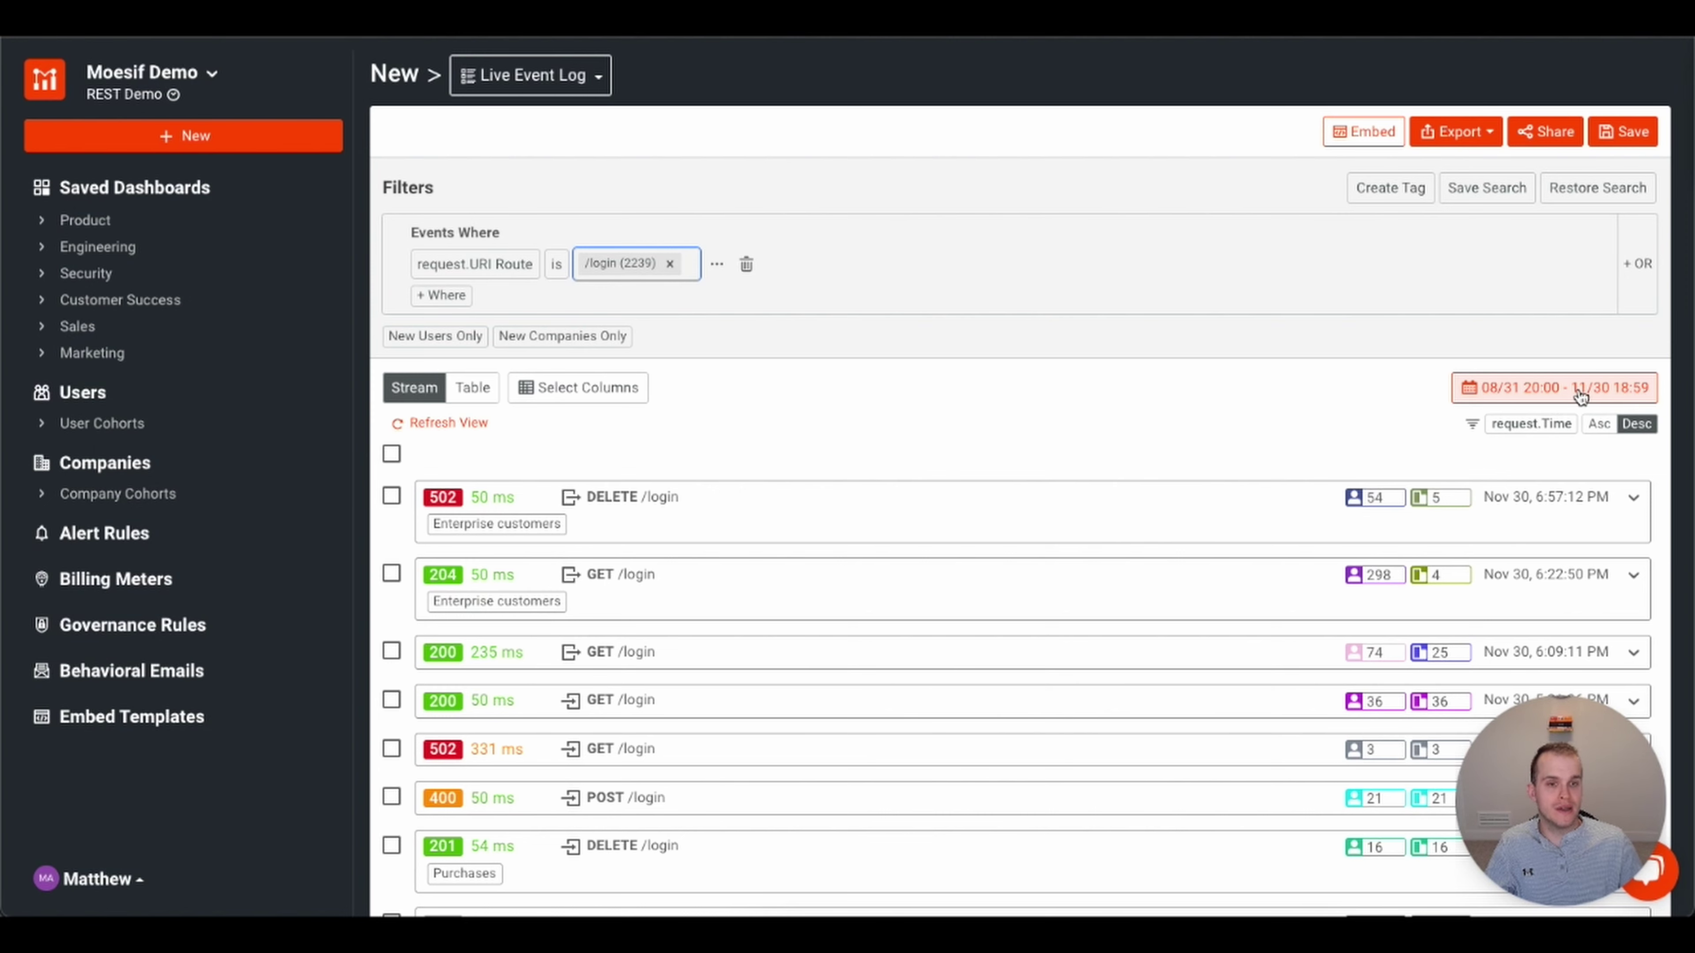
pyautogui.scroll(-1, 1098, 416)
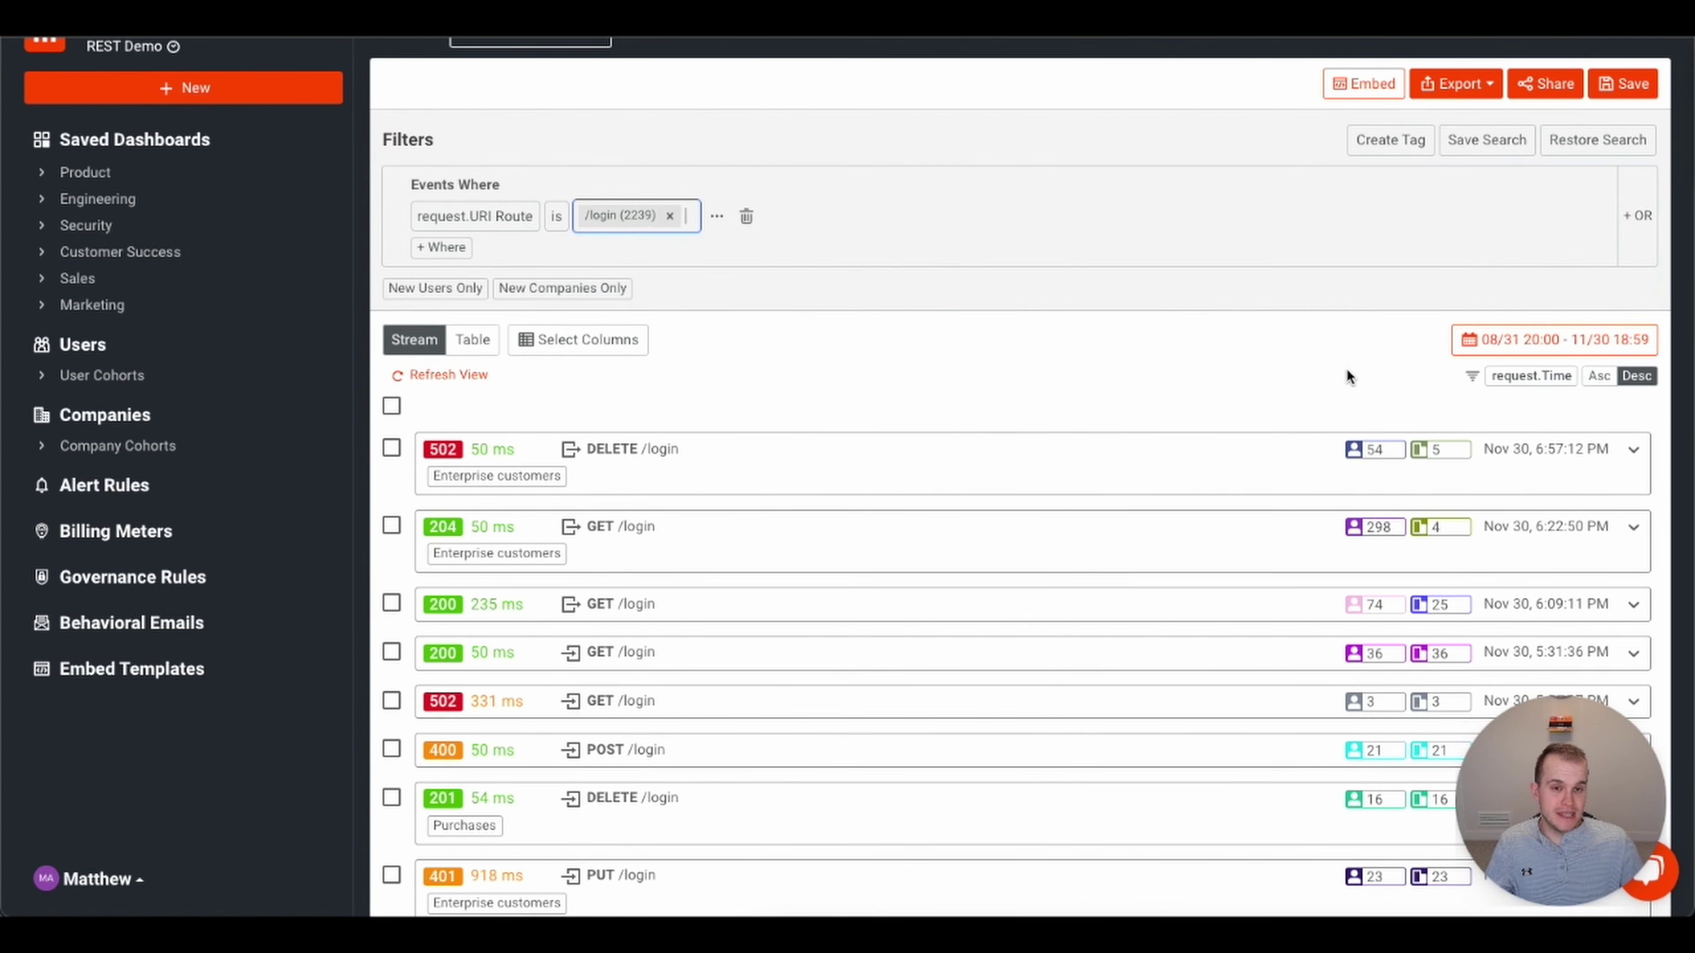
pyautogui.moveTo(1377, 454)
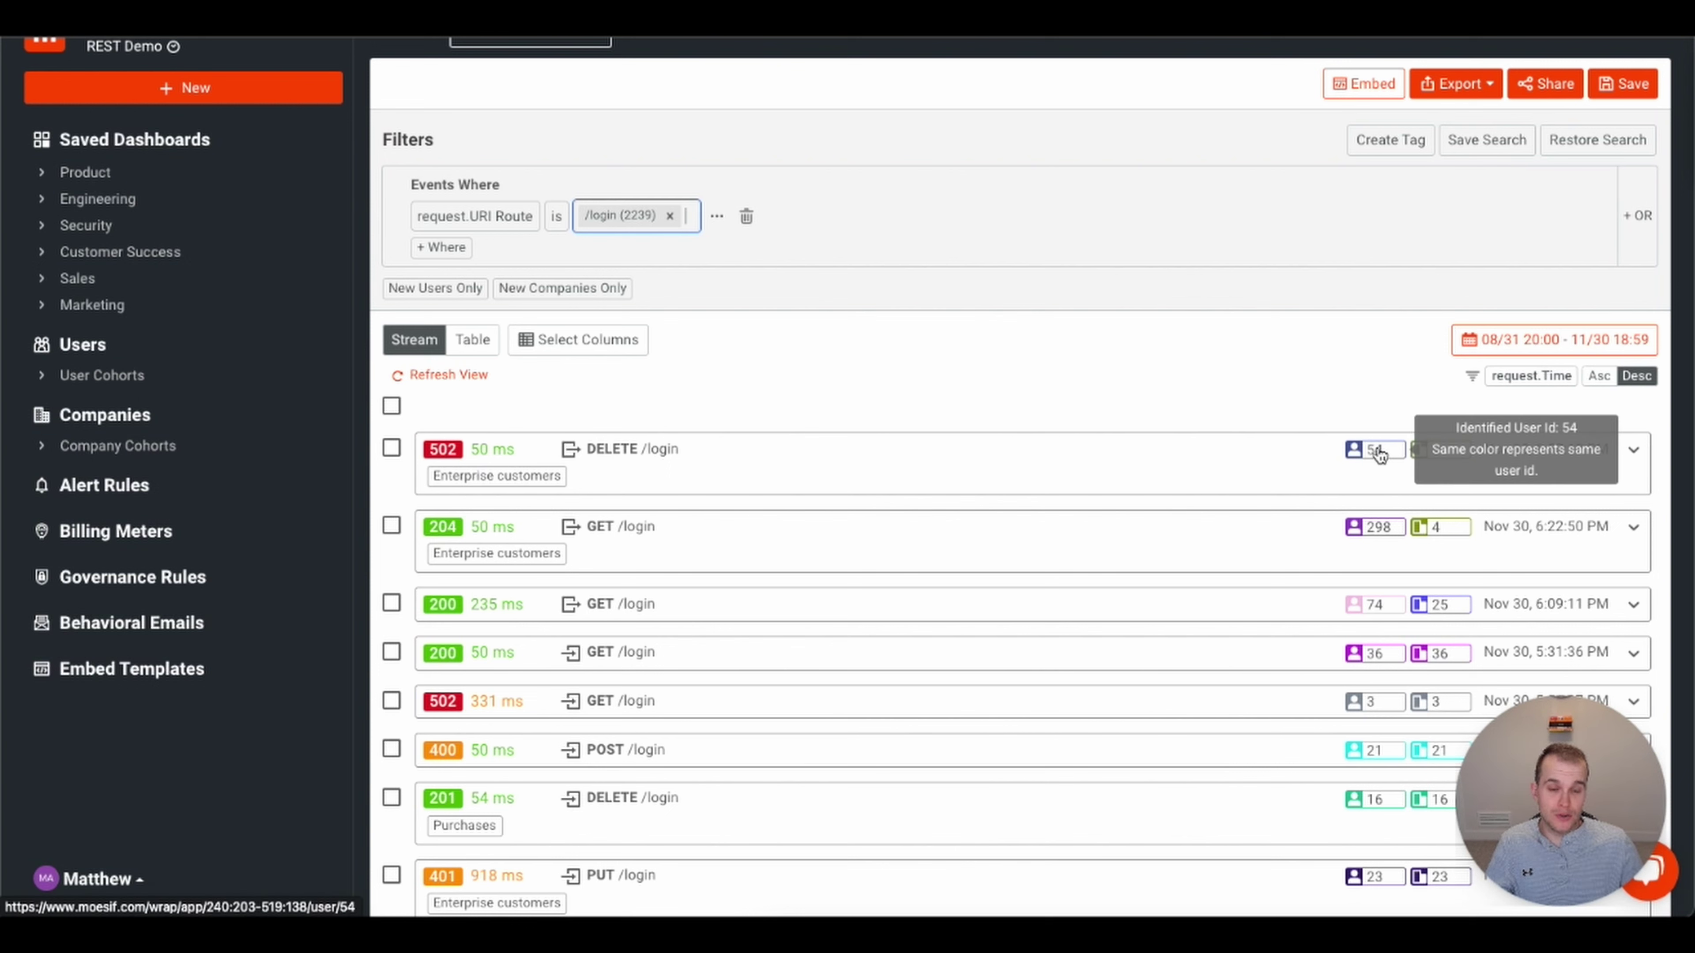
pyautogui.moveTo(1439, 456)
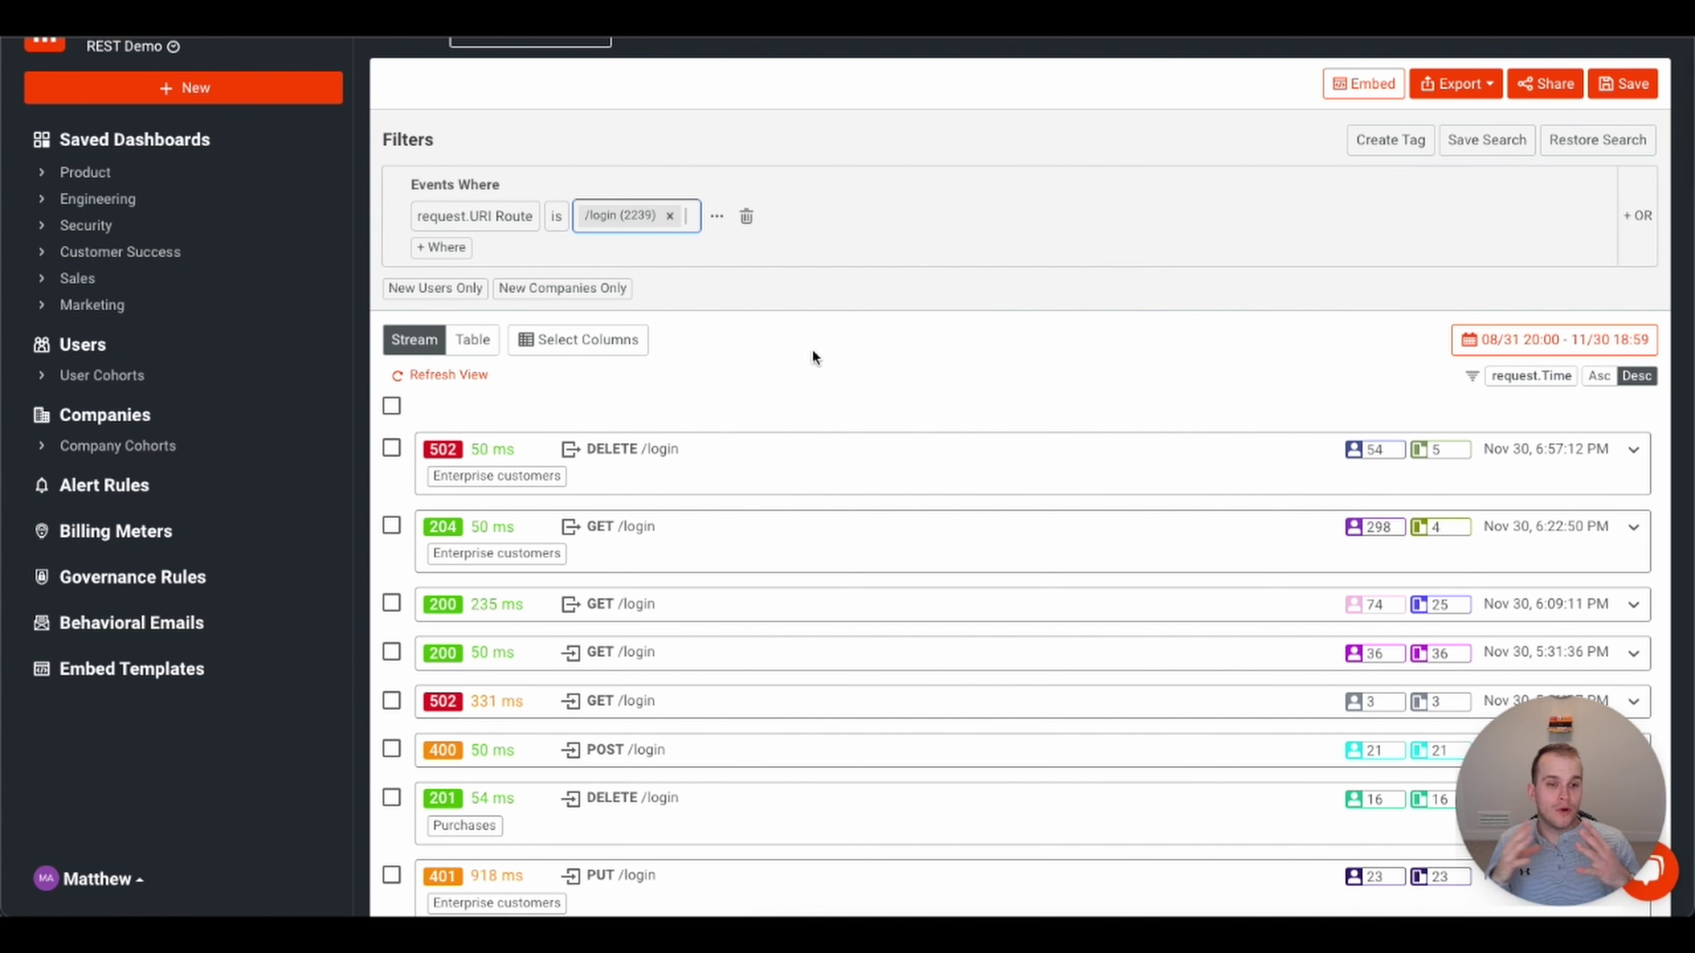
# - Add a Response Status Code ≠ condition excluding 200 OK, 204 No Content and 201 Created
pyautogui.click(453, 247)
pyautogui.click(462, 254)
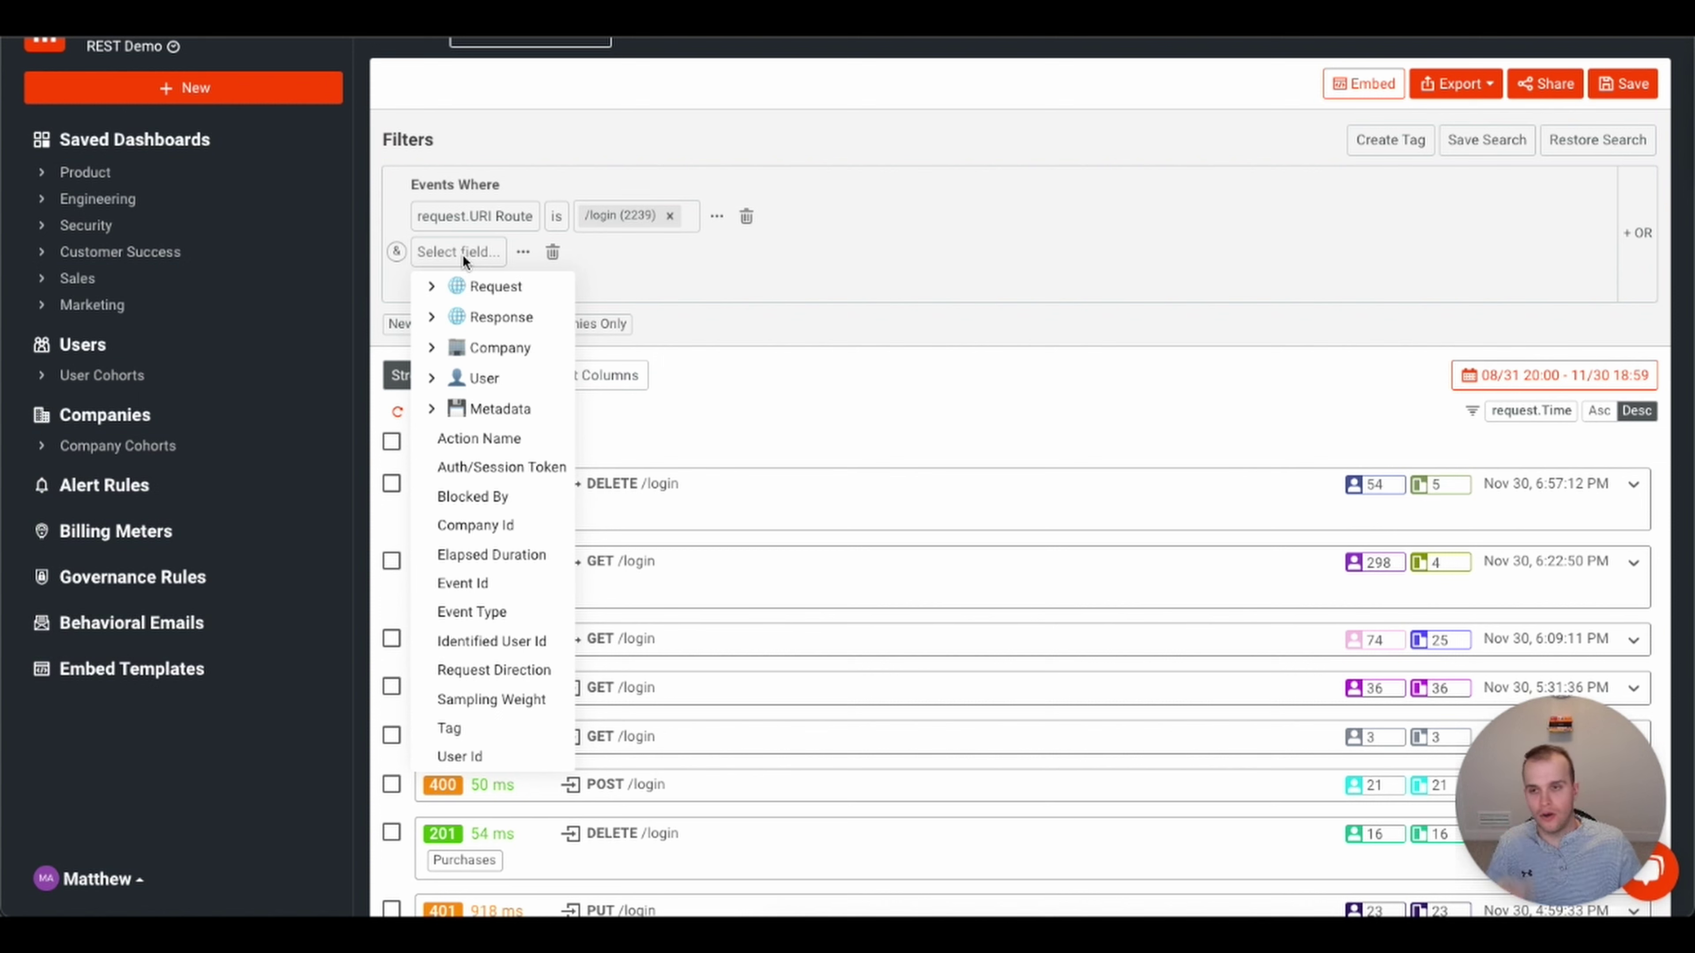
pyautogui.click(431, 317)
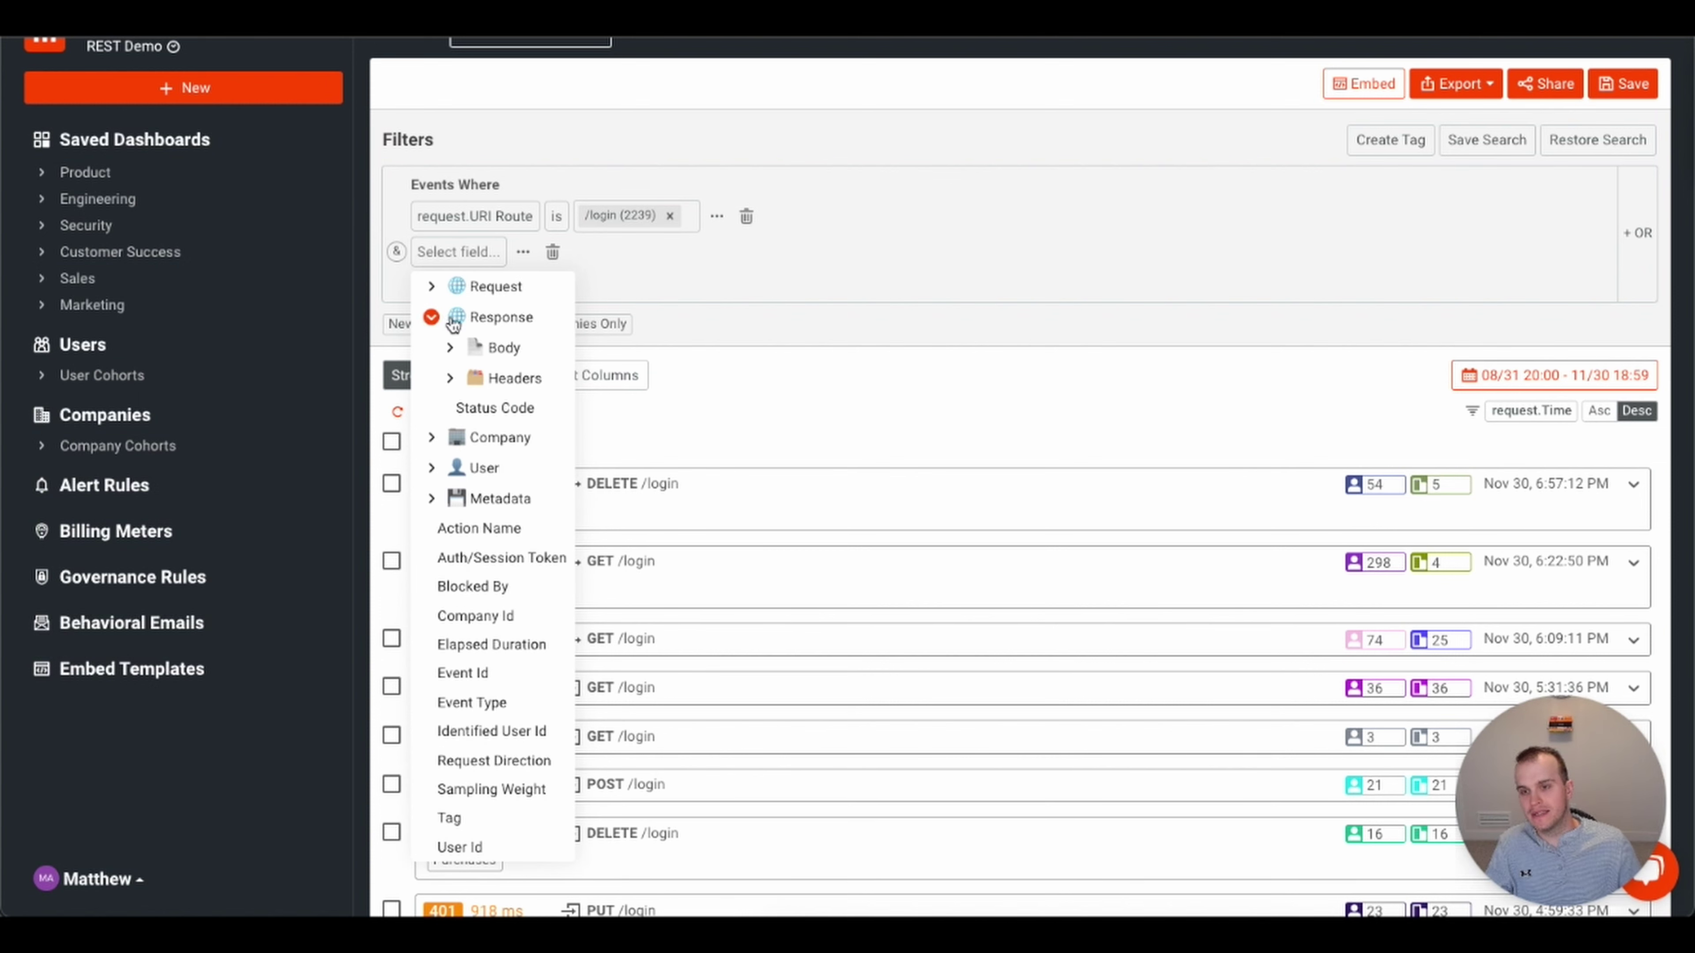
pyautogui.click(486, 418)
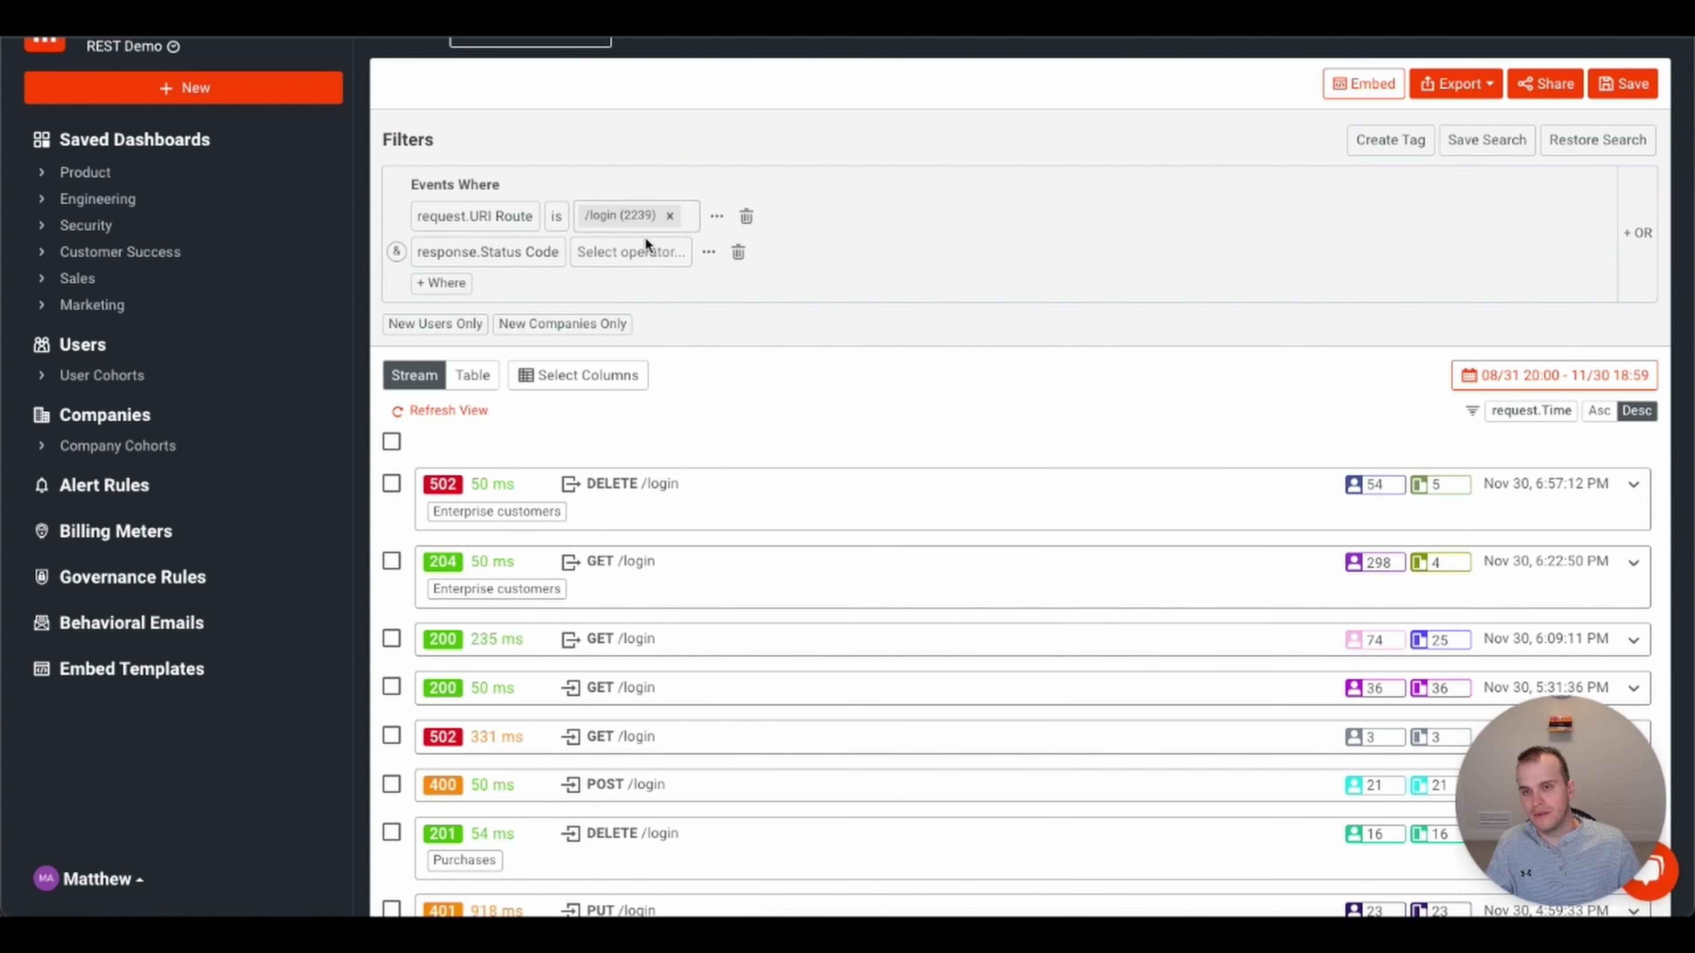
pyautogui.click(634, 252)
pyautogui.click(608, 369)
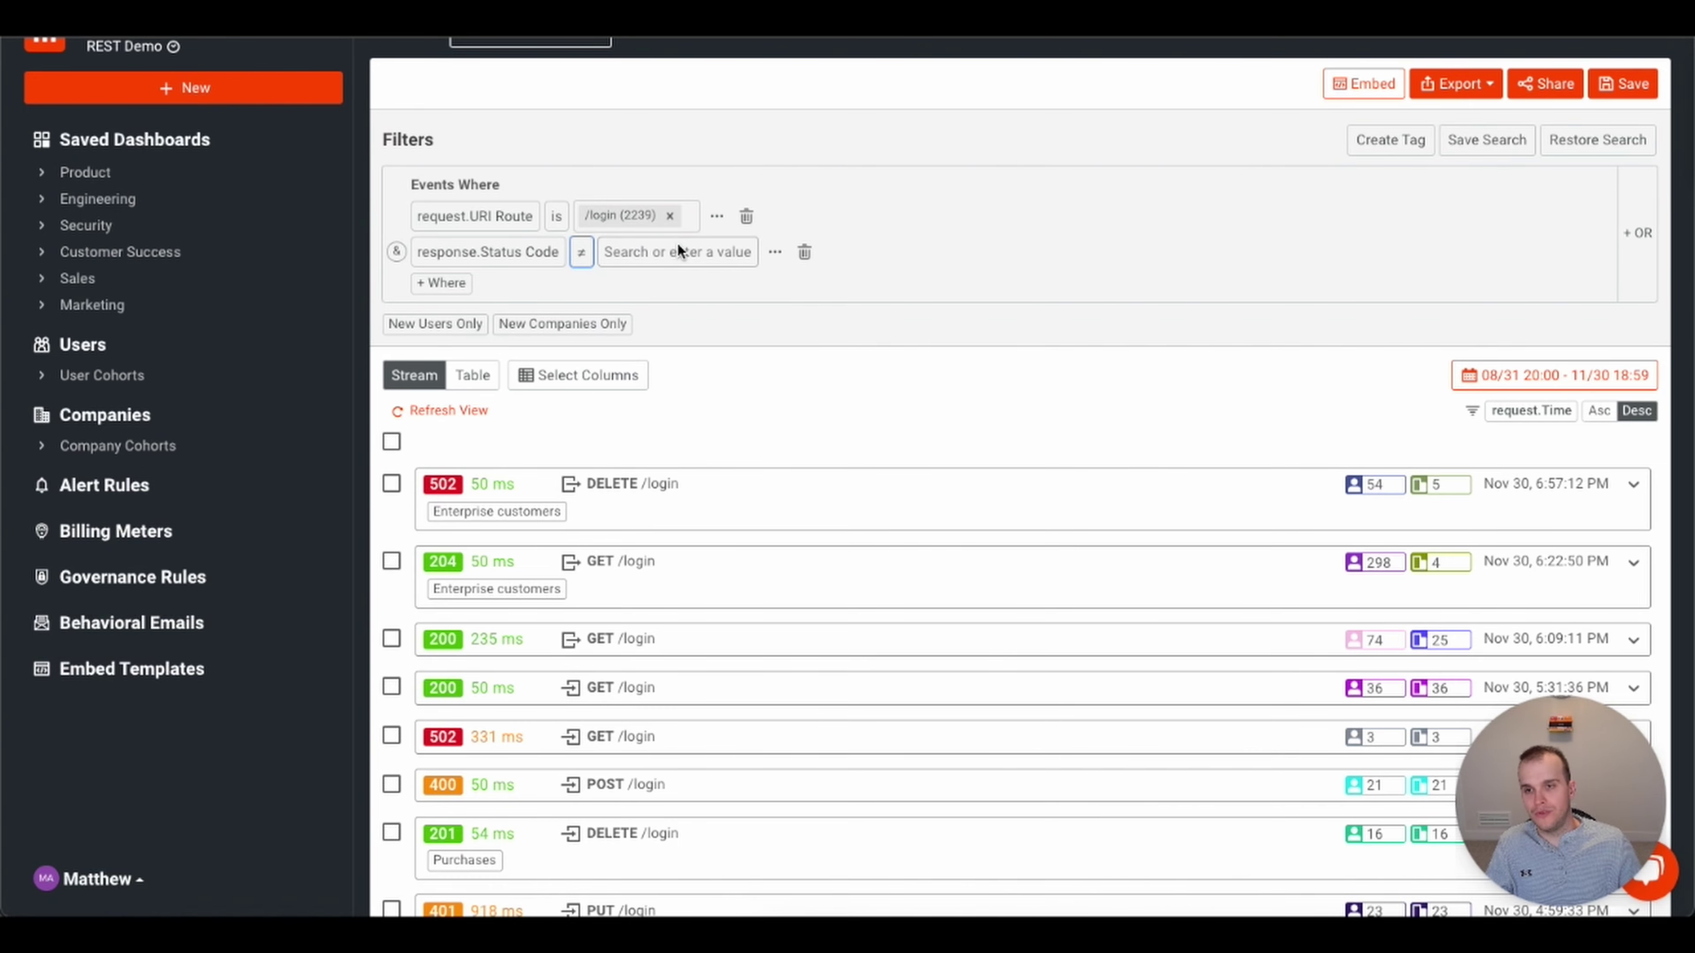
pyautogui.write('200')
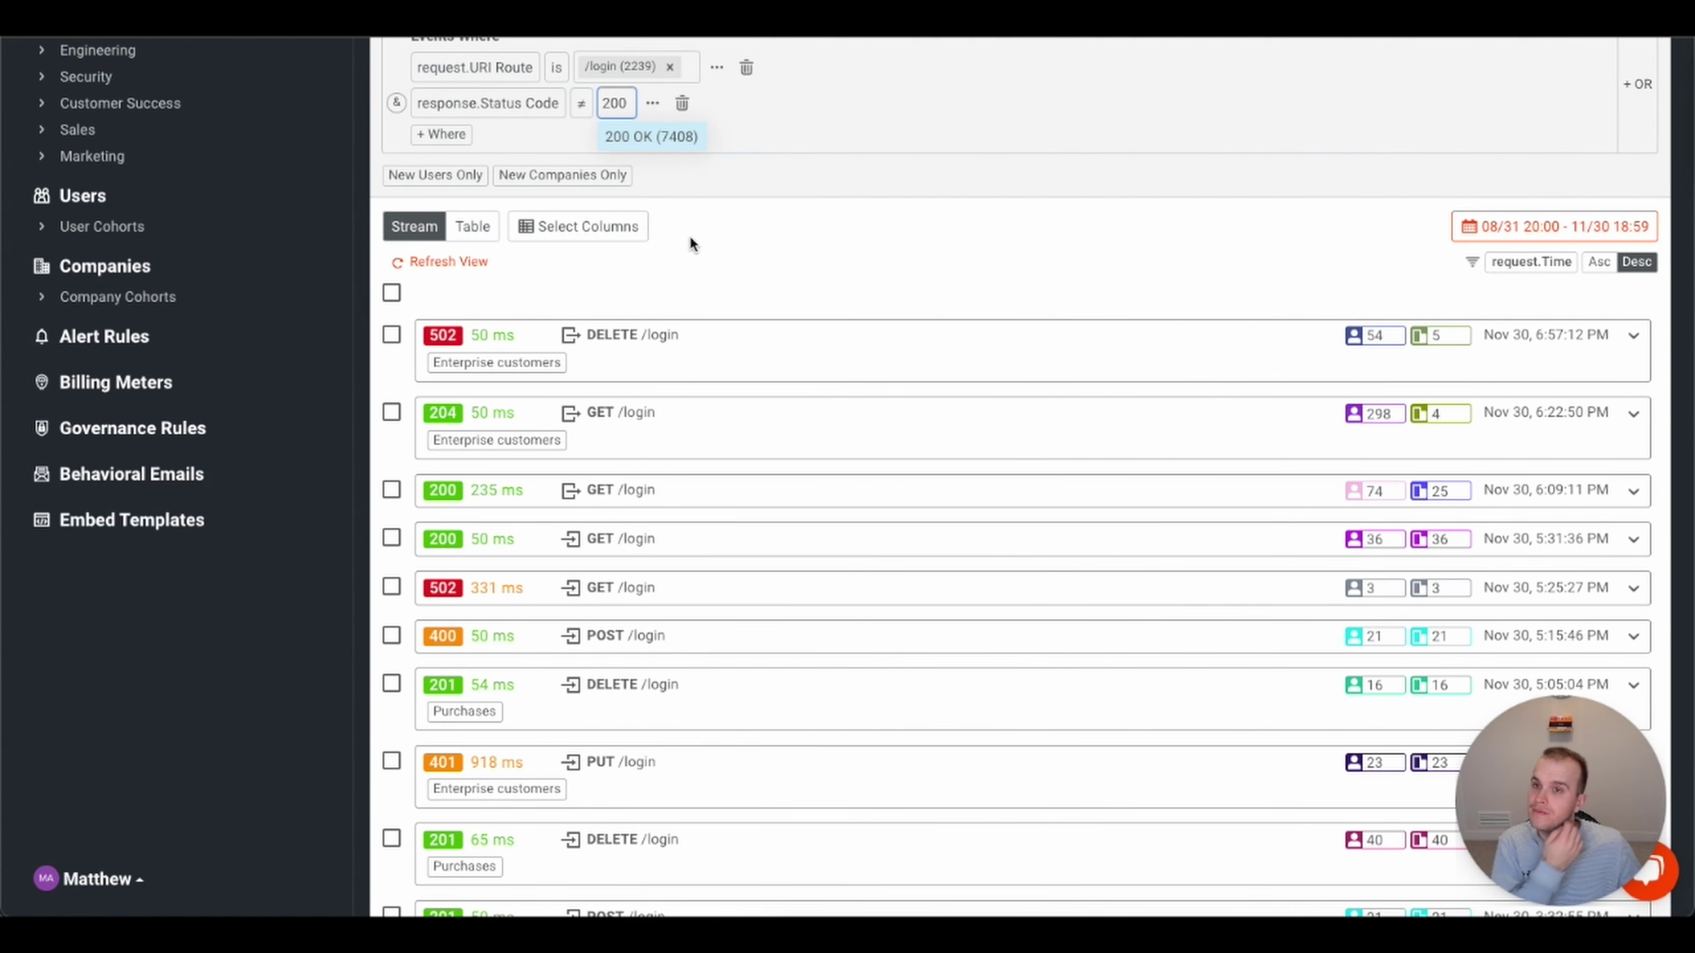
pyautogui.click(671, 139)
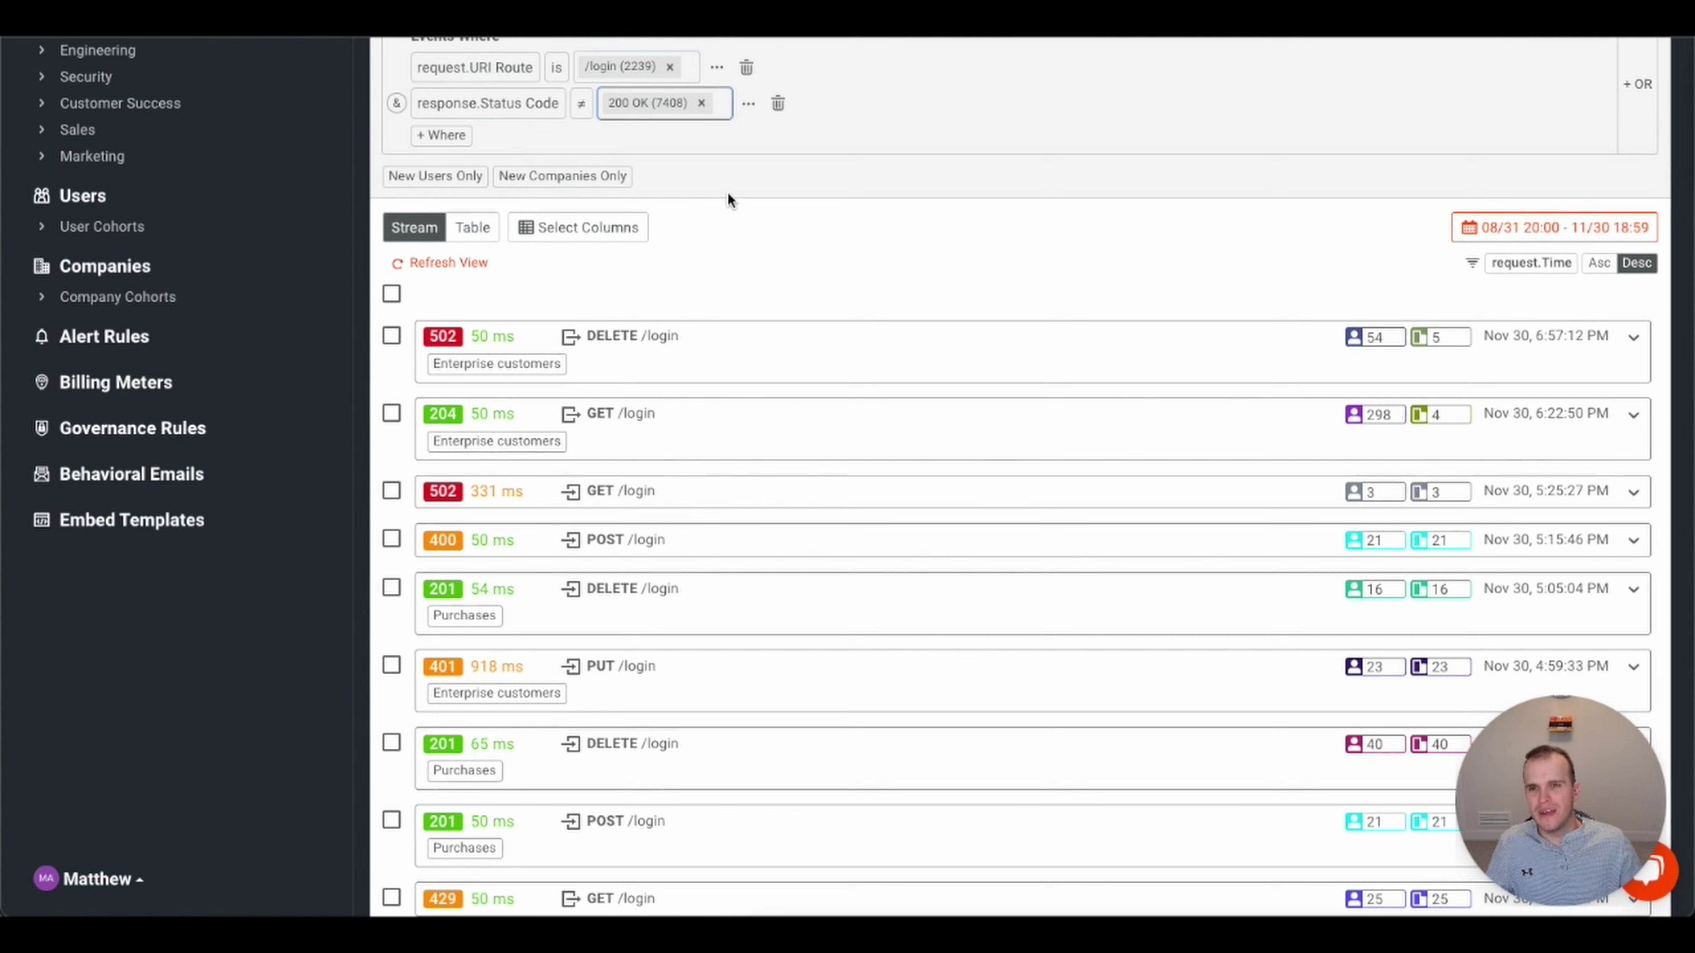
pyautogui.write('20')
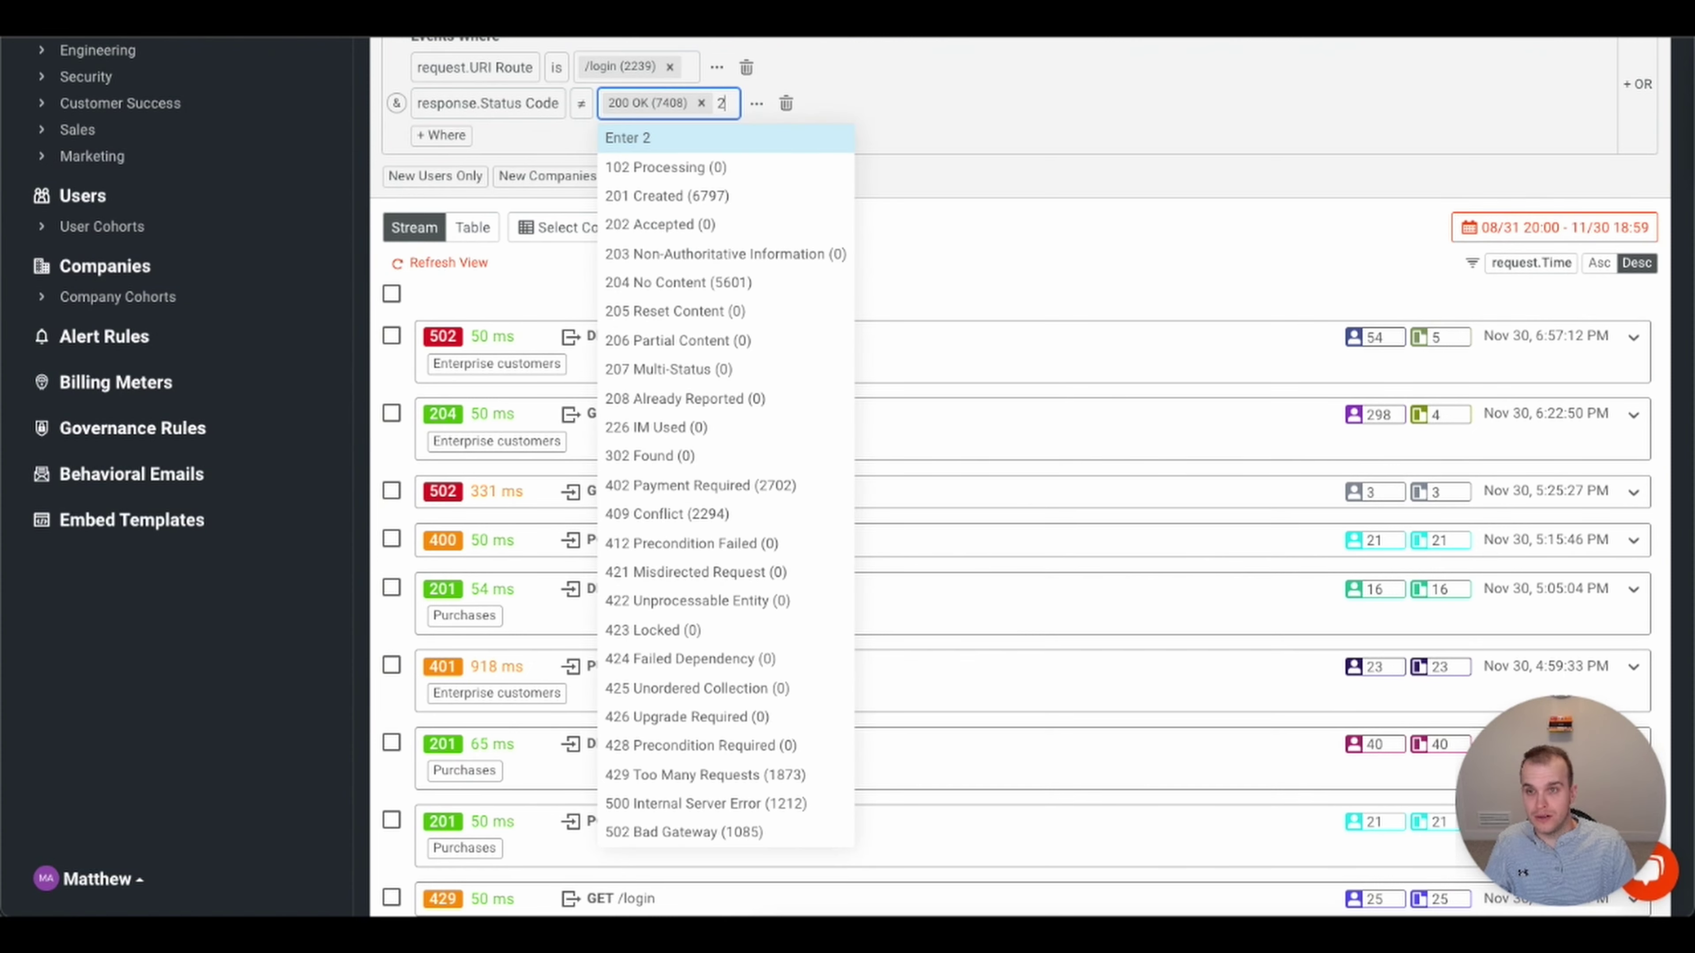
pyautogui.press('Down')
pyautogui.press('Down')
pyautogui.press('Down')
pyautogui.press('Down')
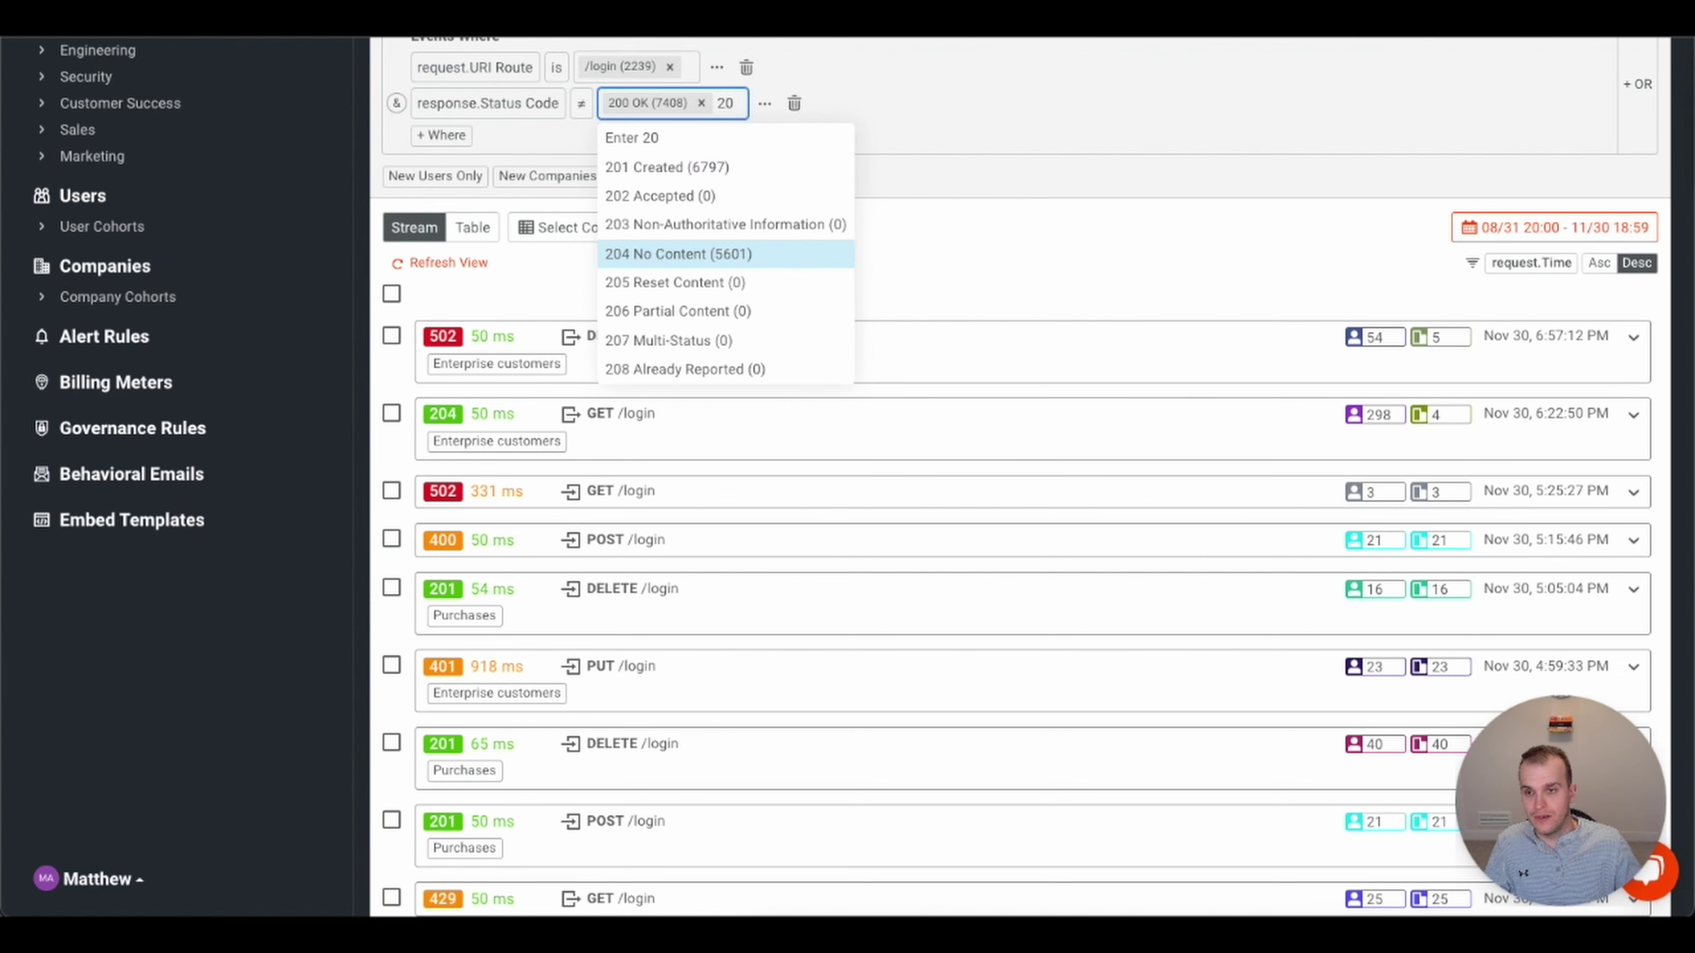
pyautogui.press('Return')
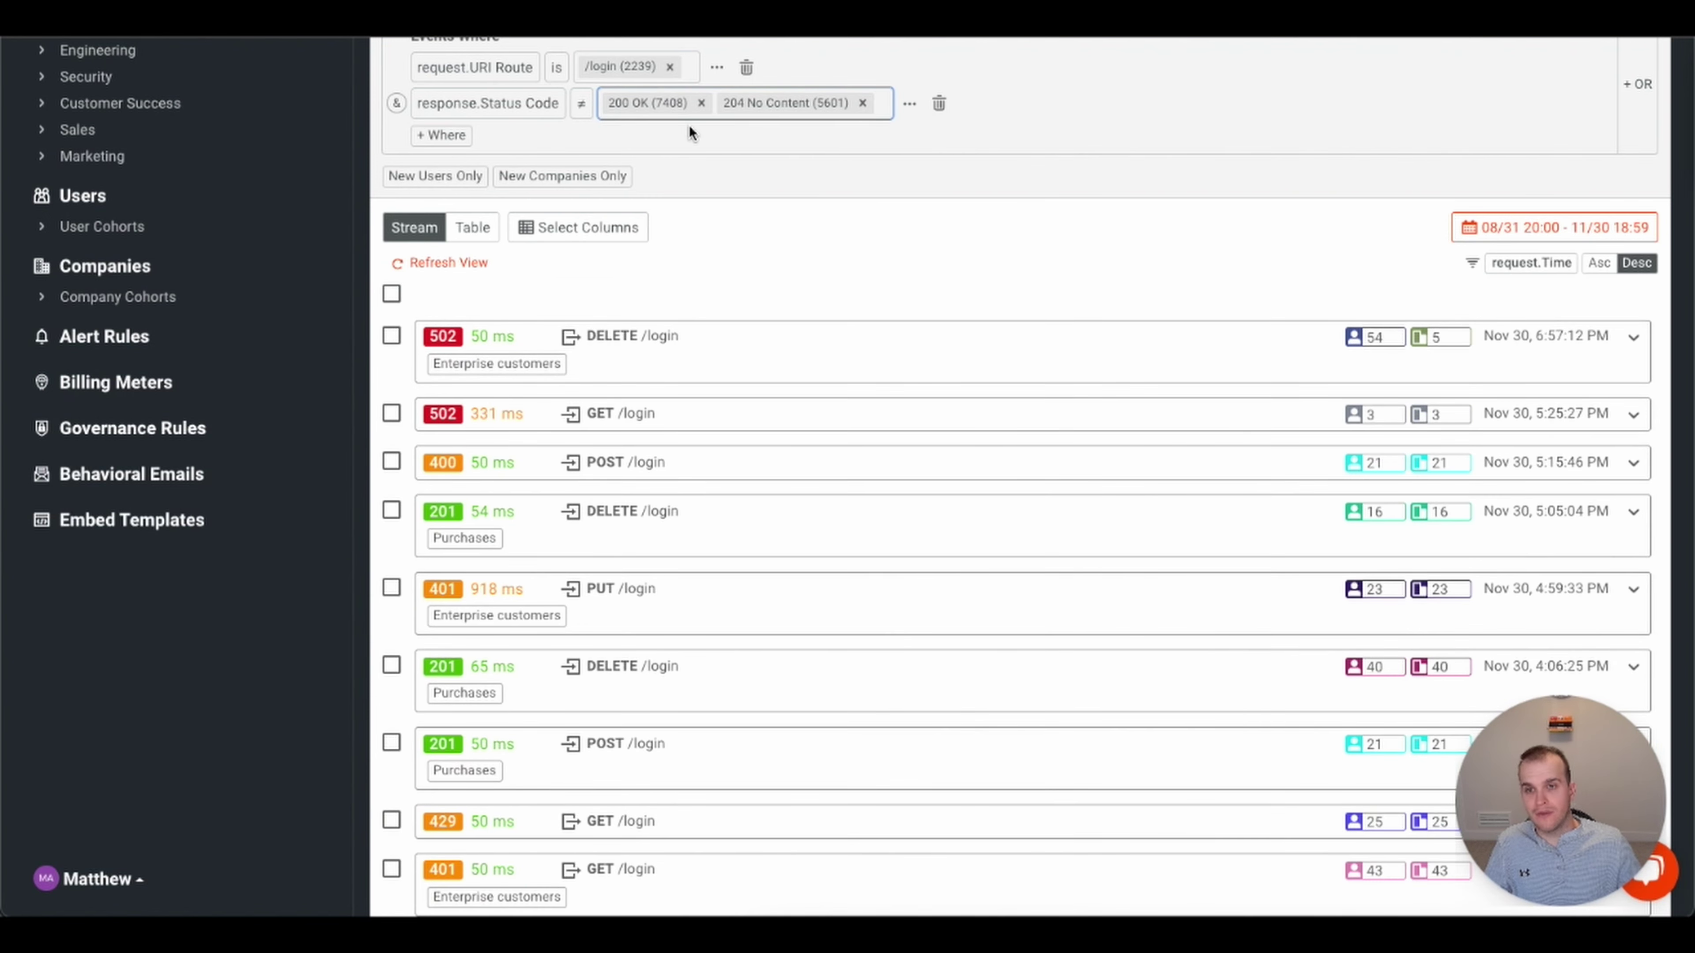
pyautogui.write('201')
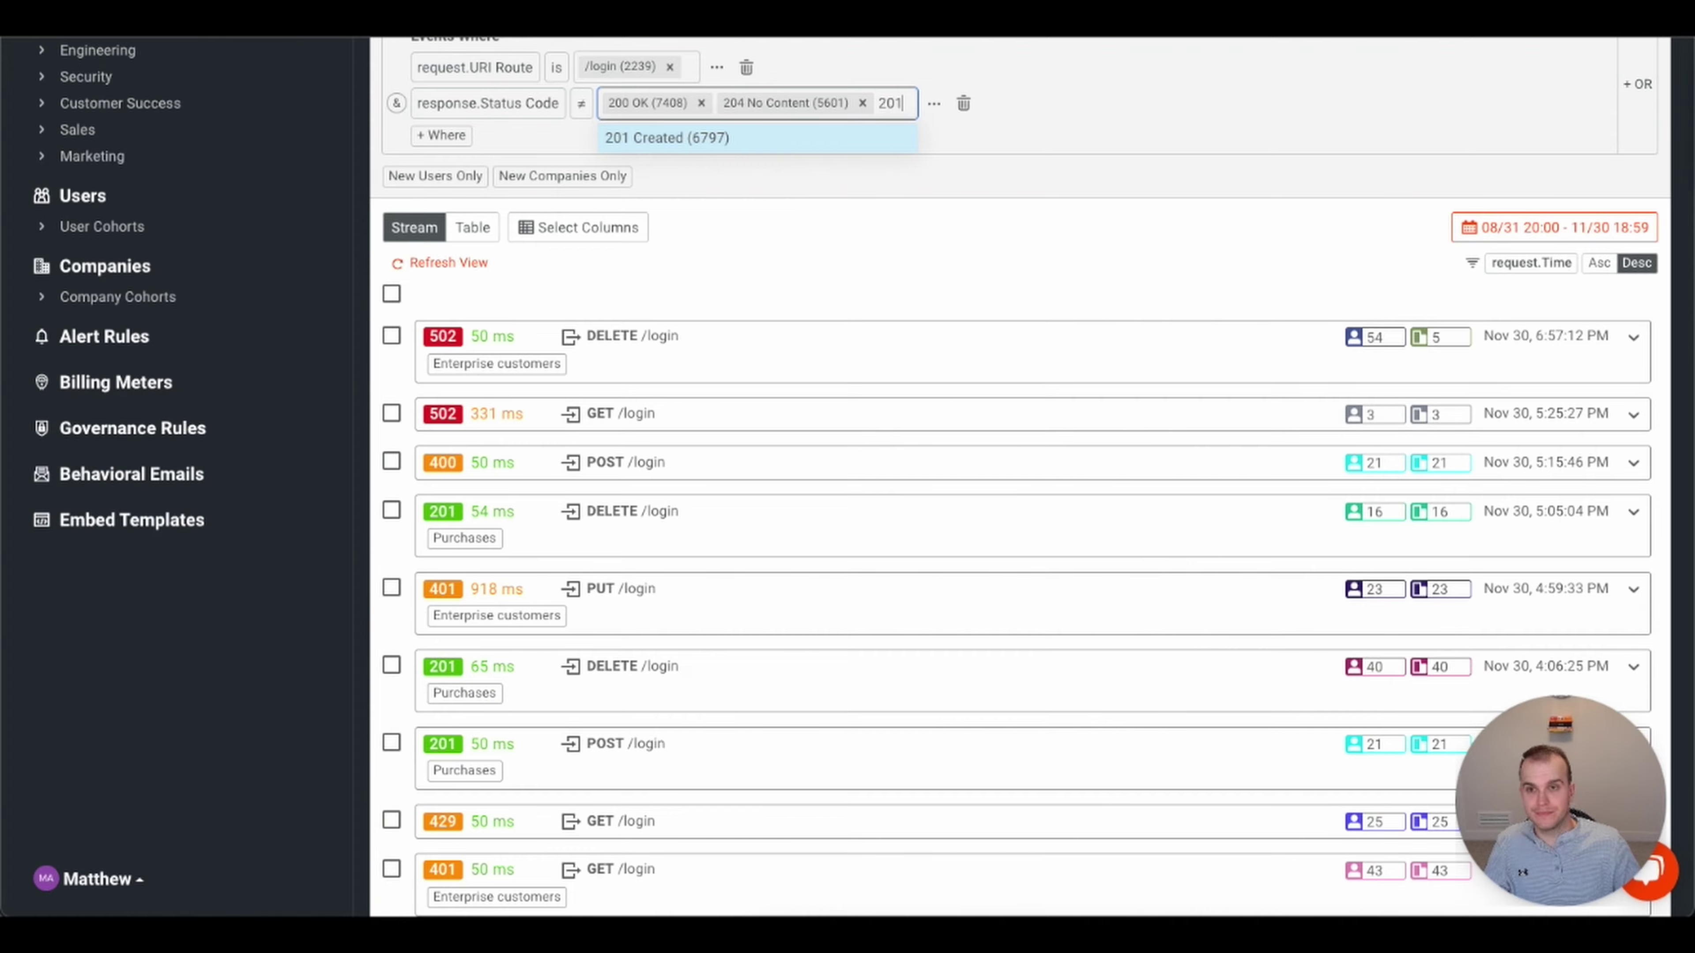
pyautogui.press('Return')
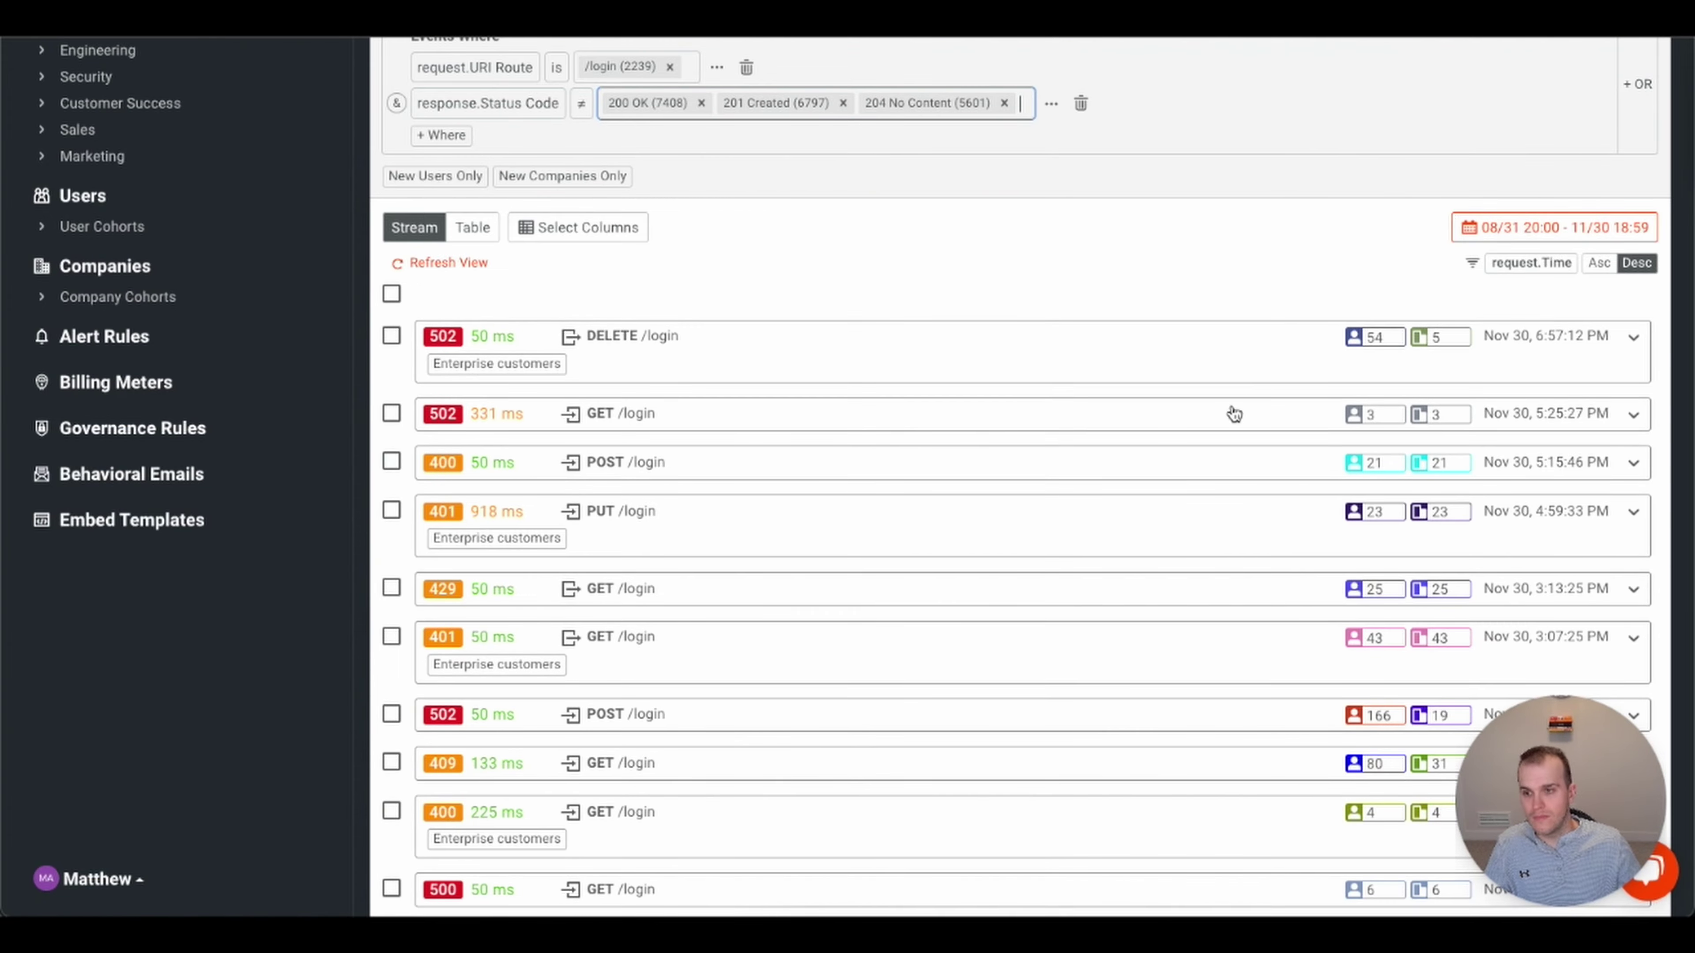
# - Add another empty filter condition and bring up its field list
pyautogui.scroll(-4, 1232, 415)
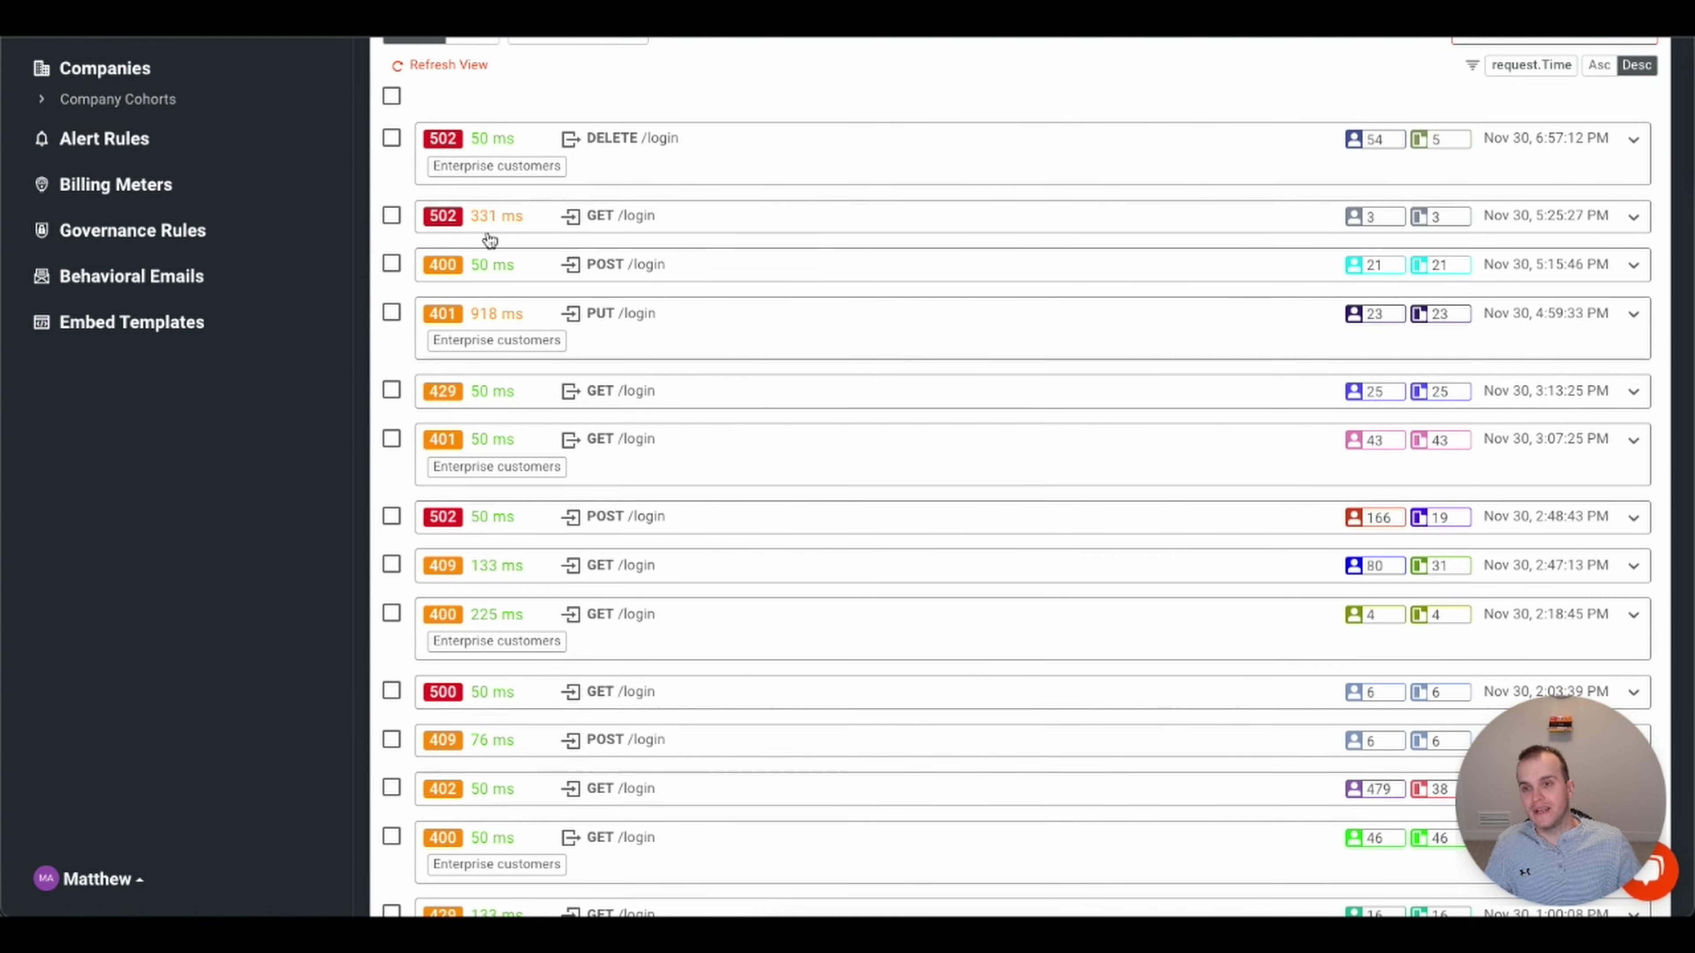
pyautogui.scroll(-1, 868, 411)
pyautogui.scroll(5, 867, 410)
pyautogui.scroll(3, 870, 418)
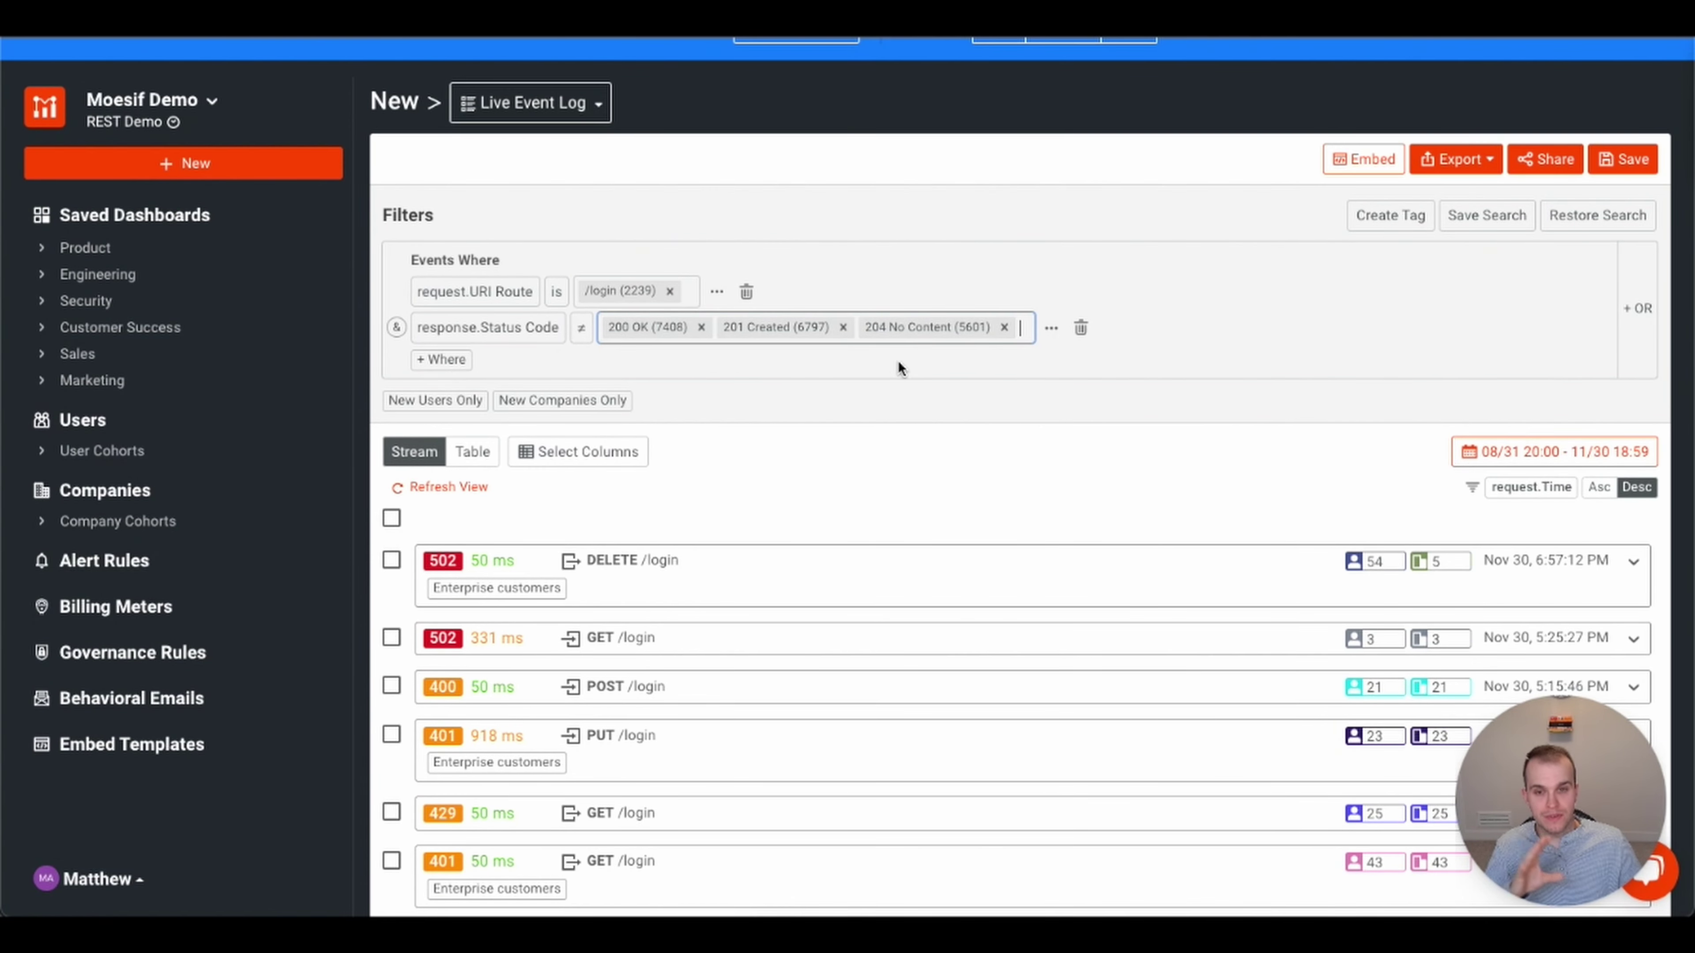
pyautogui.click(461, 360)
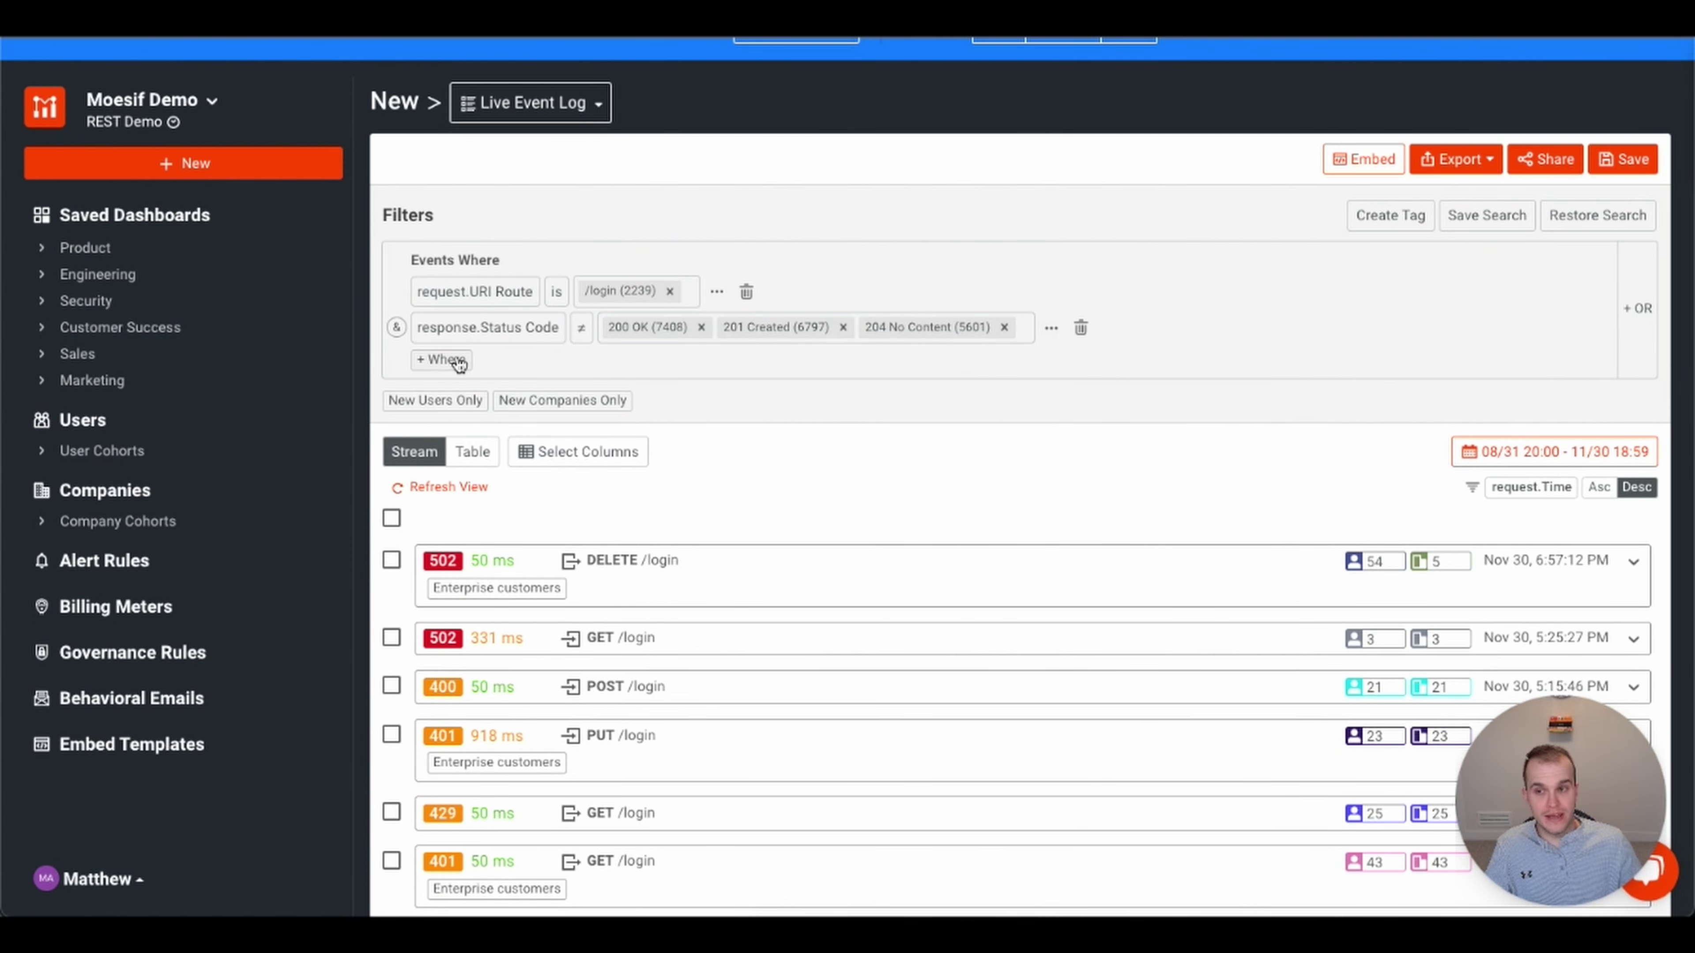
pyautogui.click(483, 368)
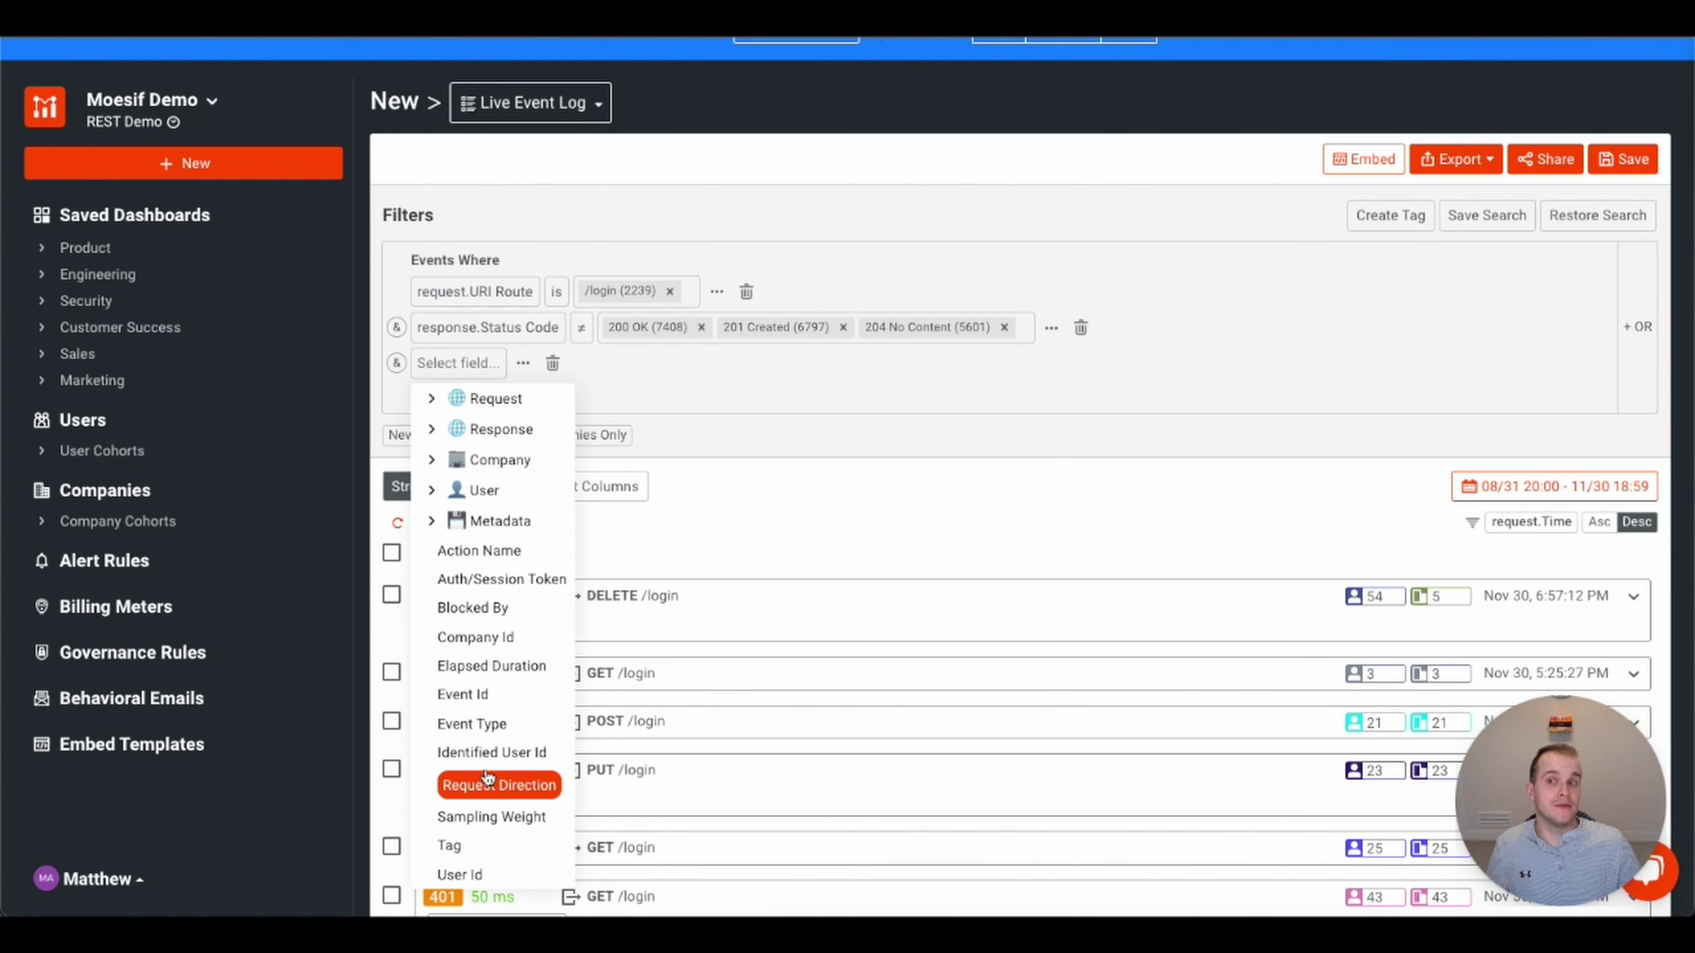
# - Try a response Content-Type 'is' condition, then delete that row
pyautogui.click(432, 429)
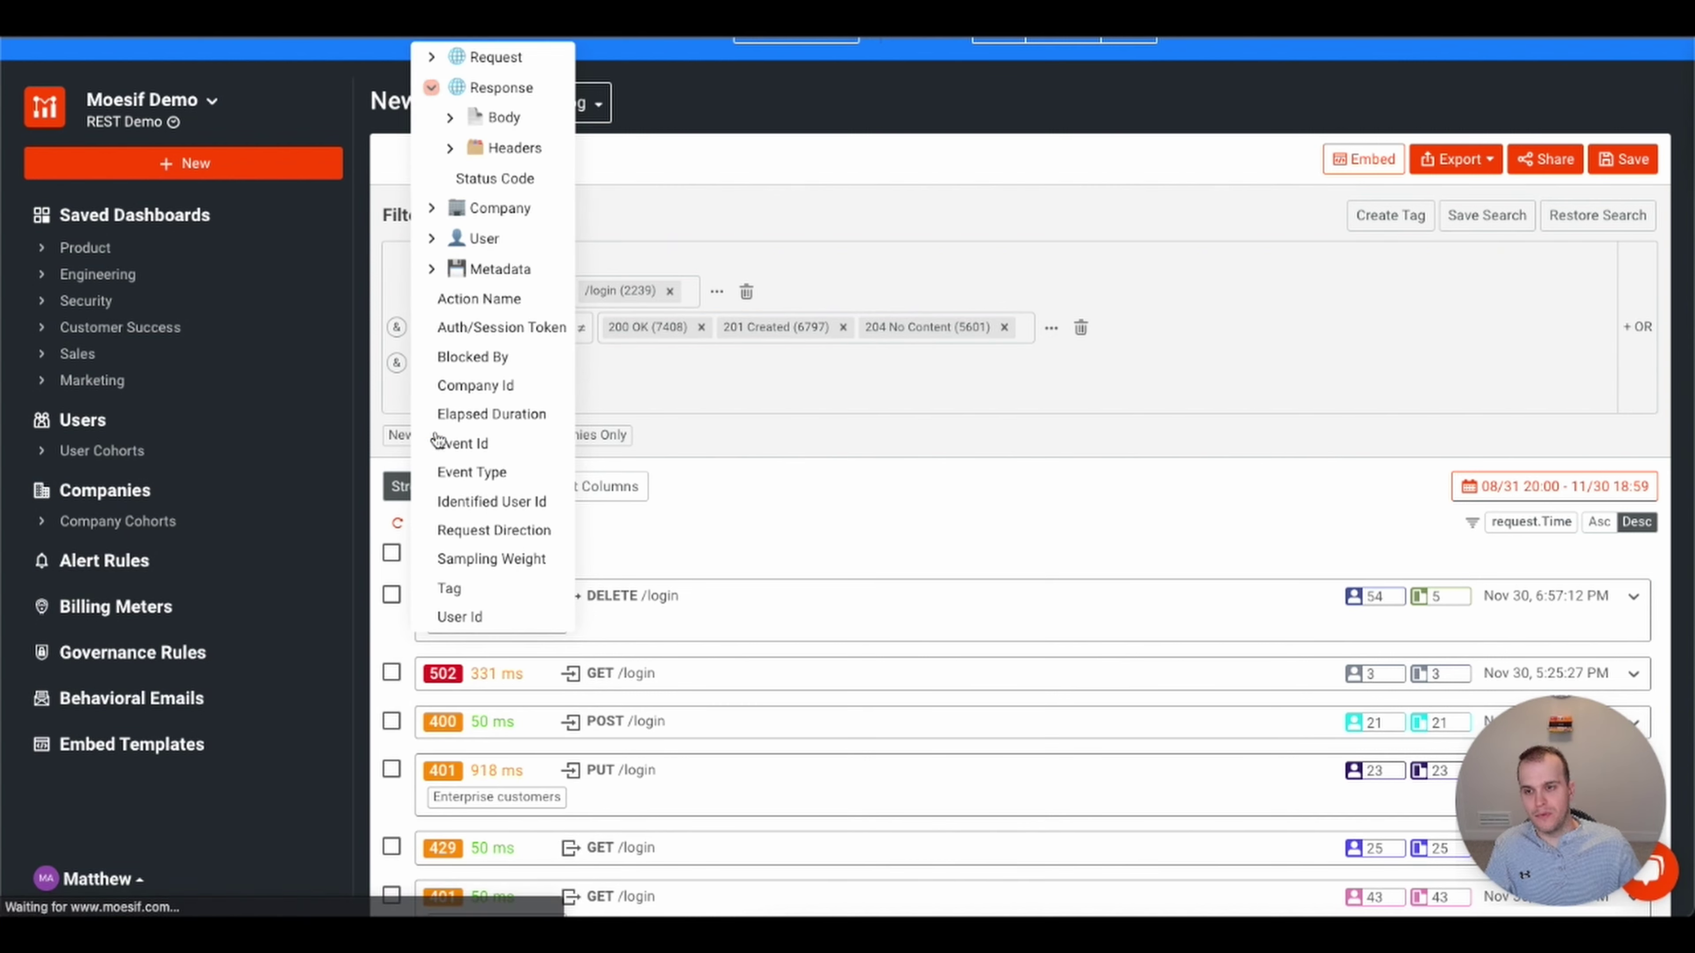
pyautogui.click(450, 148)
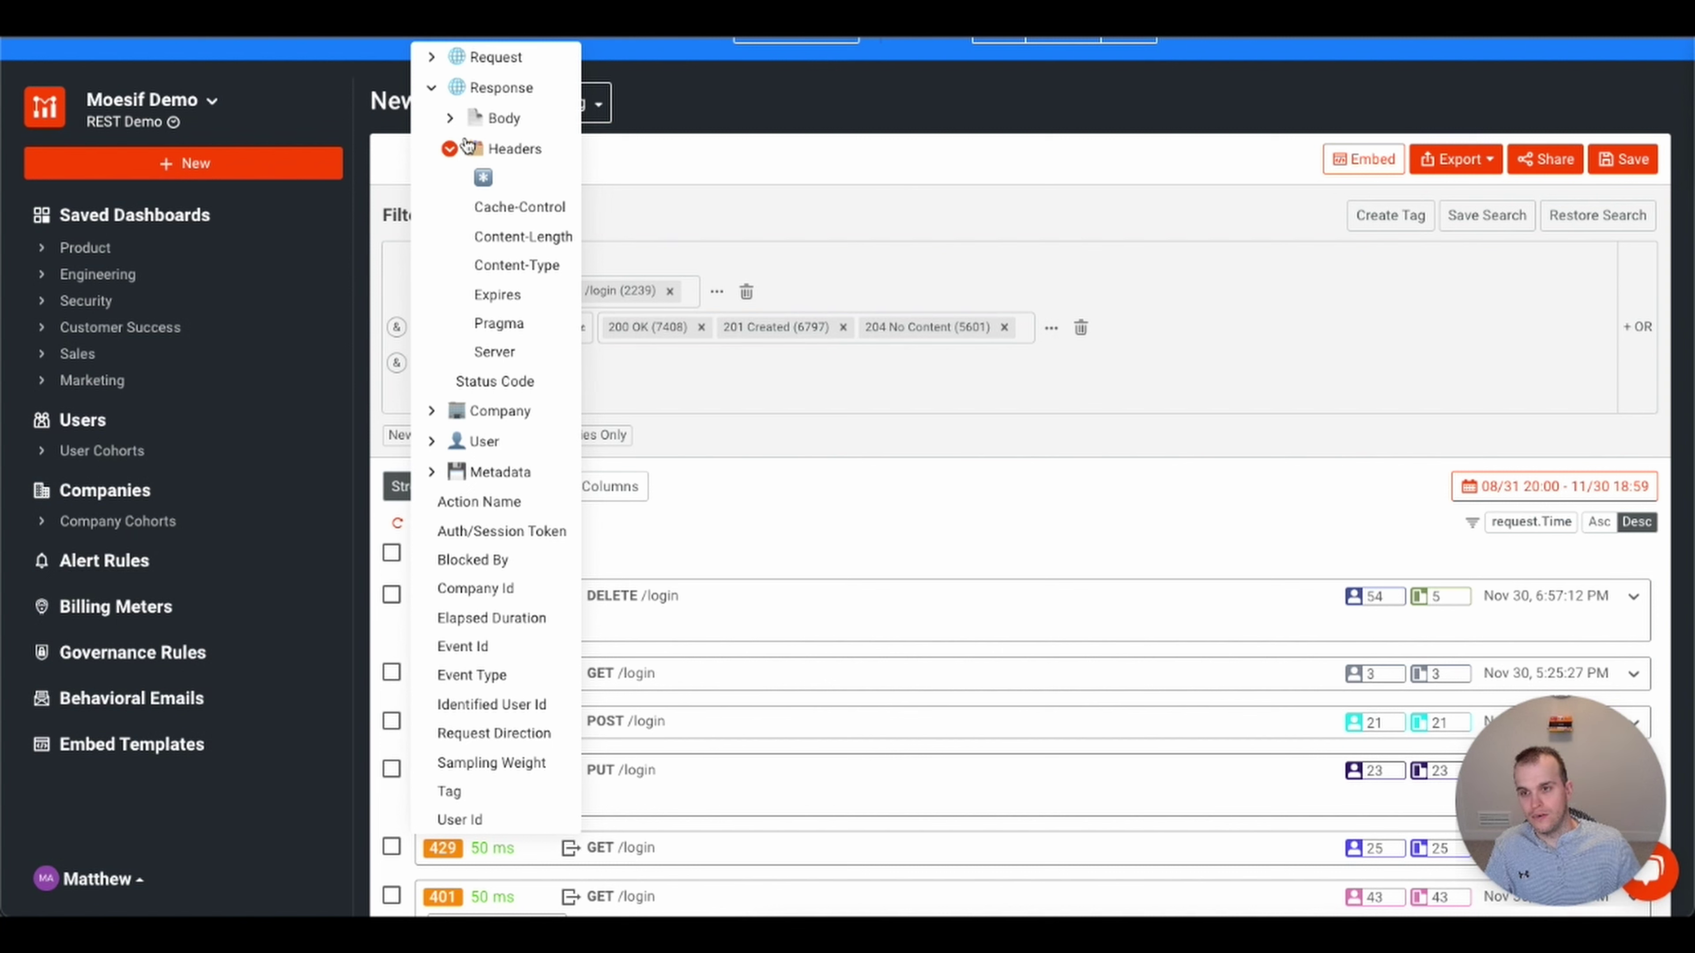
pyautogui.click(517, 265)
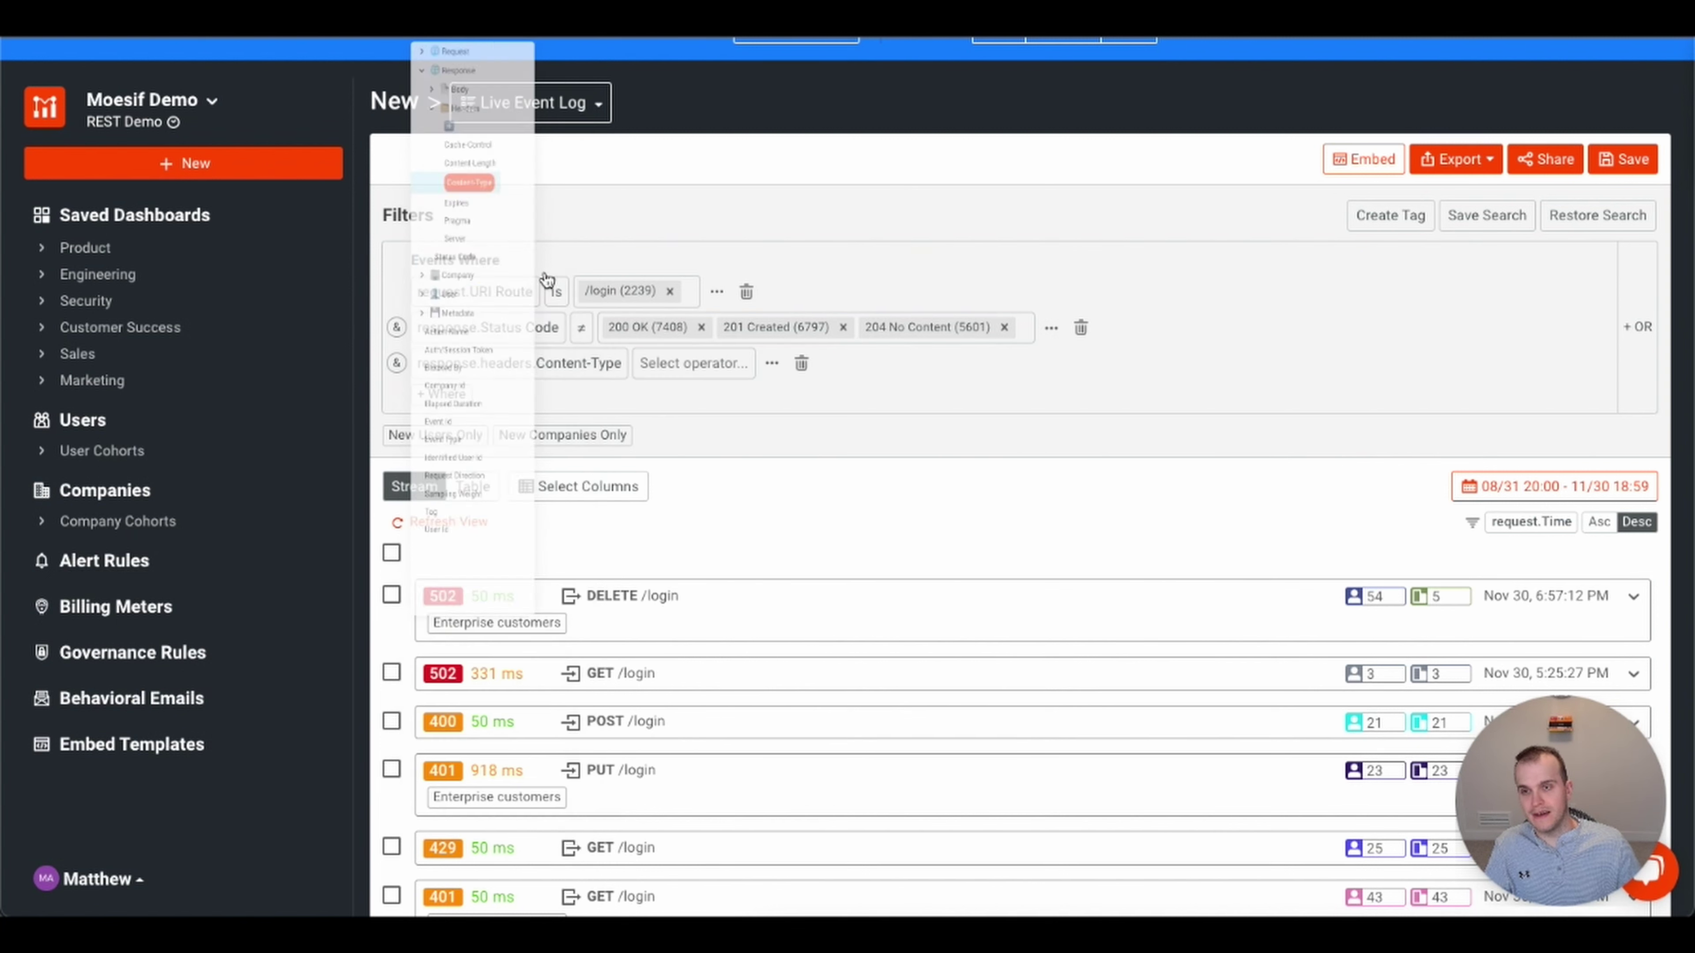
pyautogui.click(646, 356)
pyautogui.click(659, 458)
pyautogui.click(731, 366)
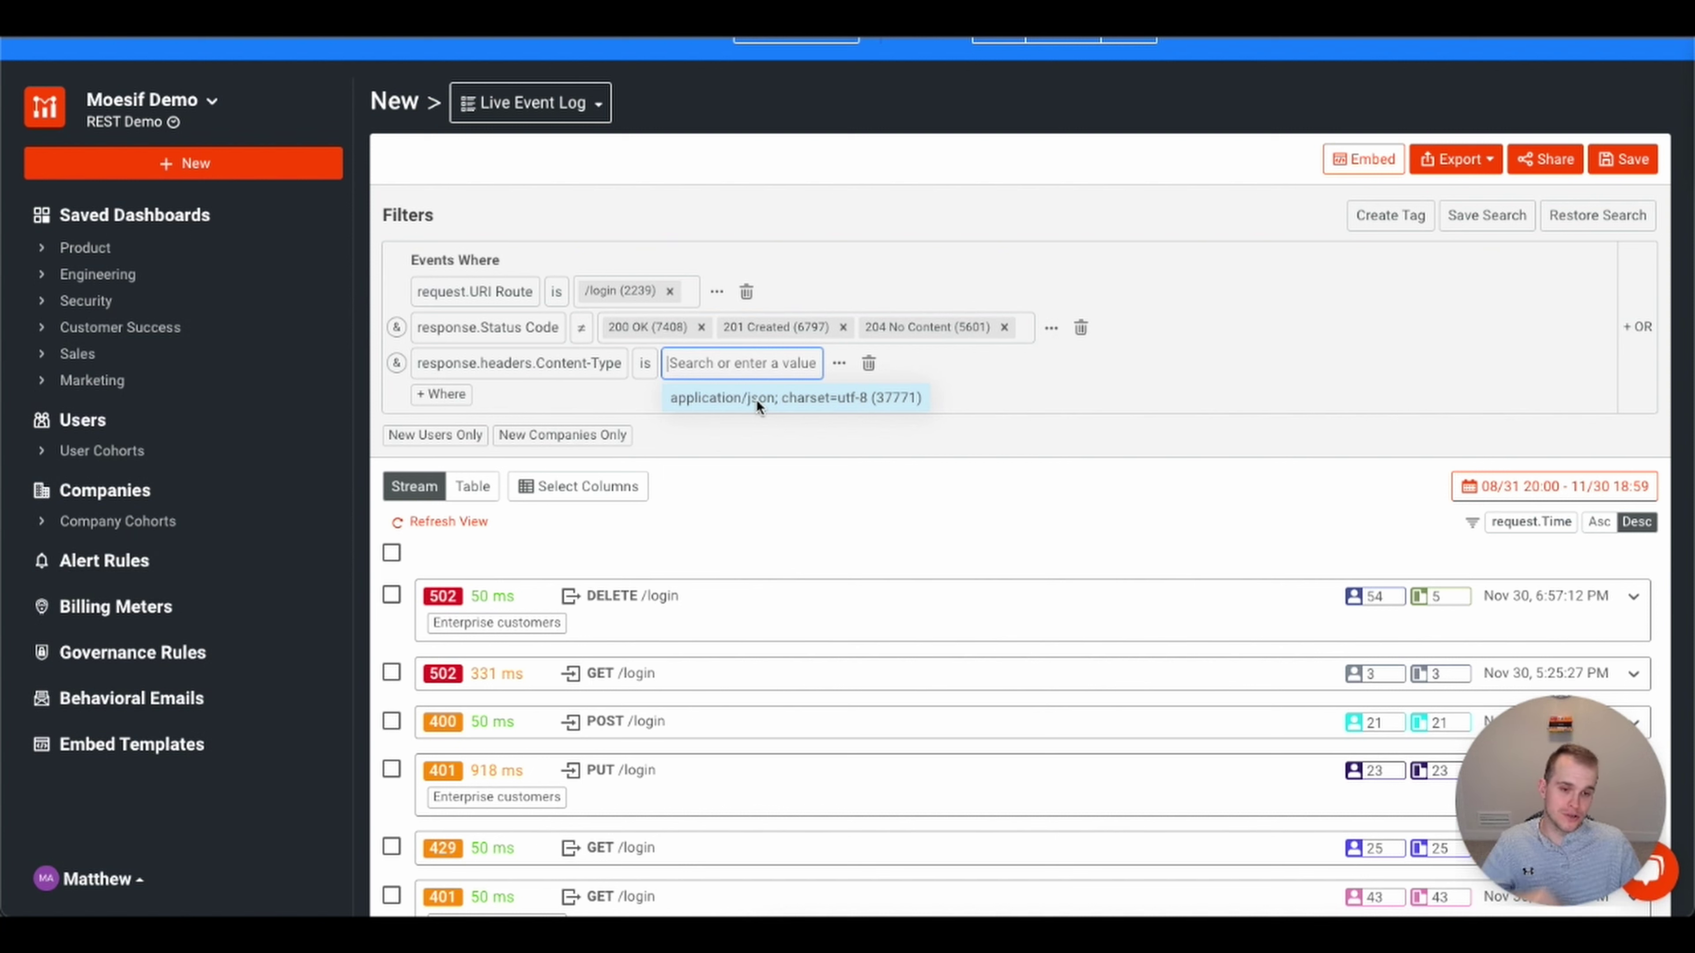
pyautogui.click(1022, 401)
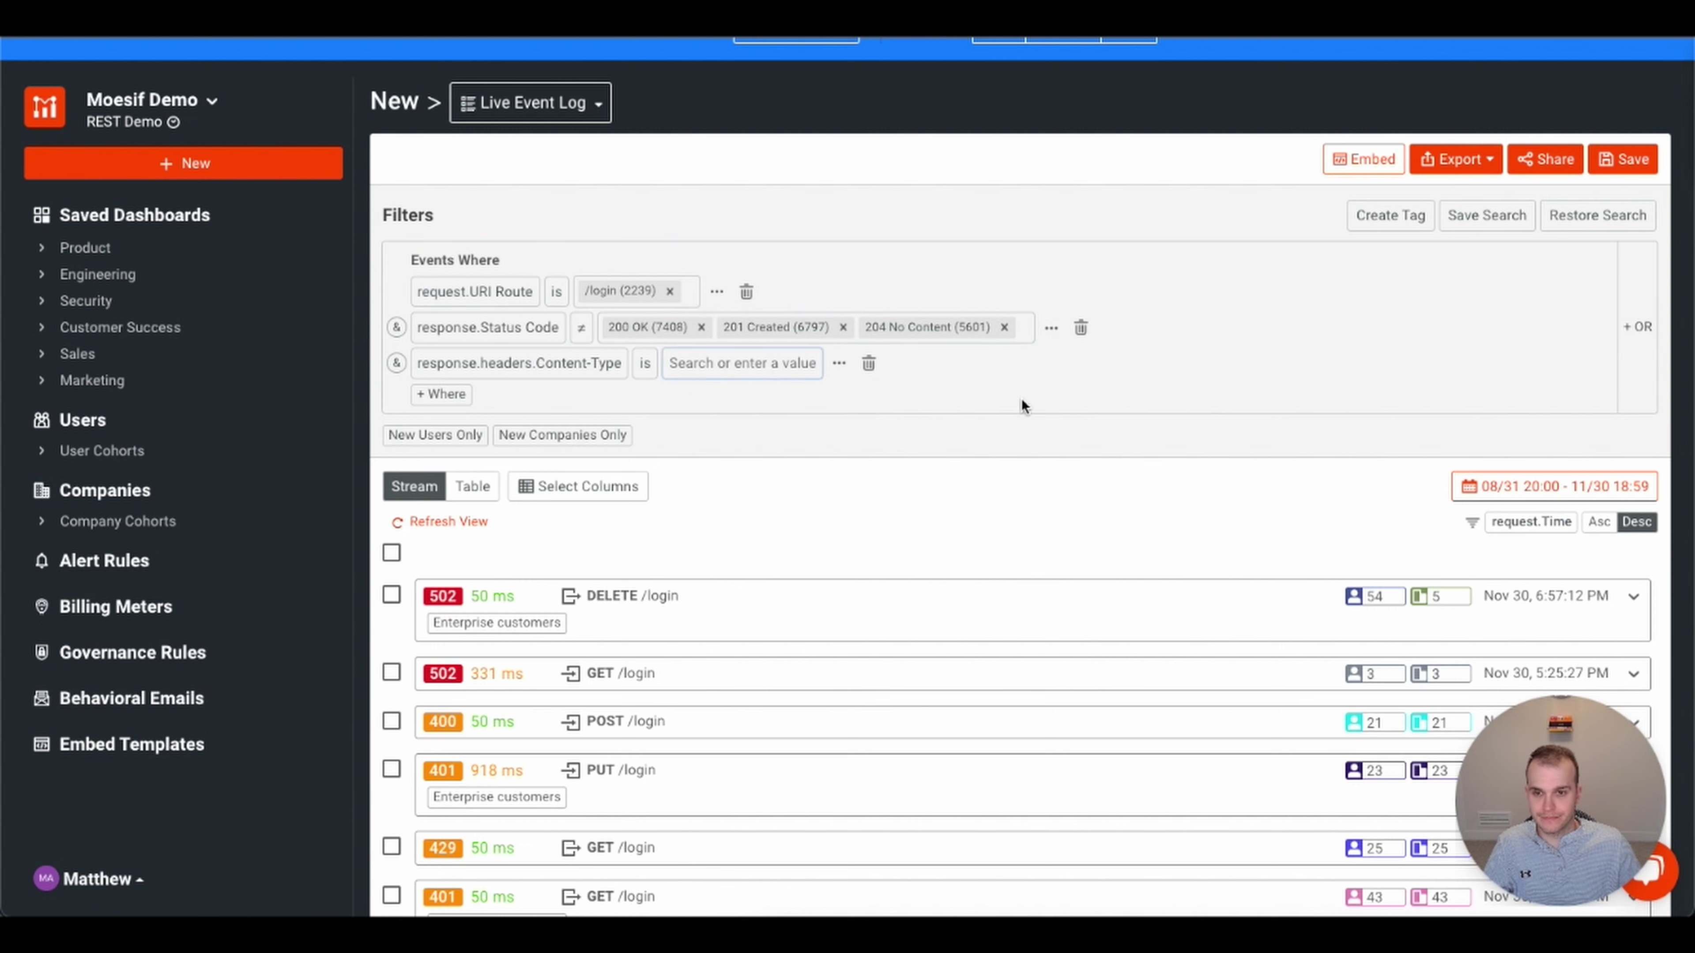
pyautogui.click(867, 364)
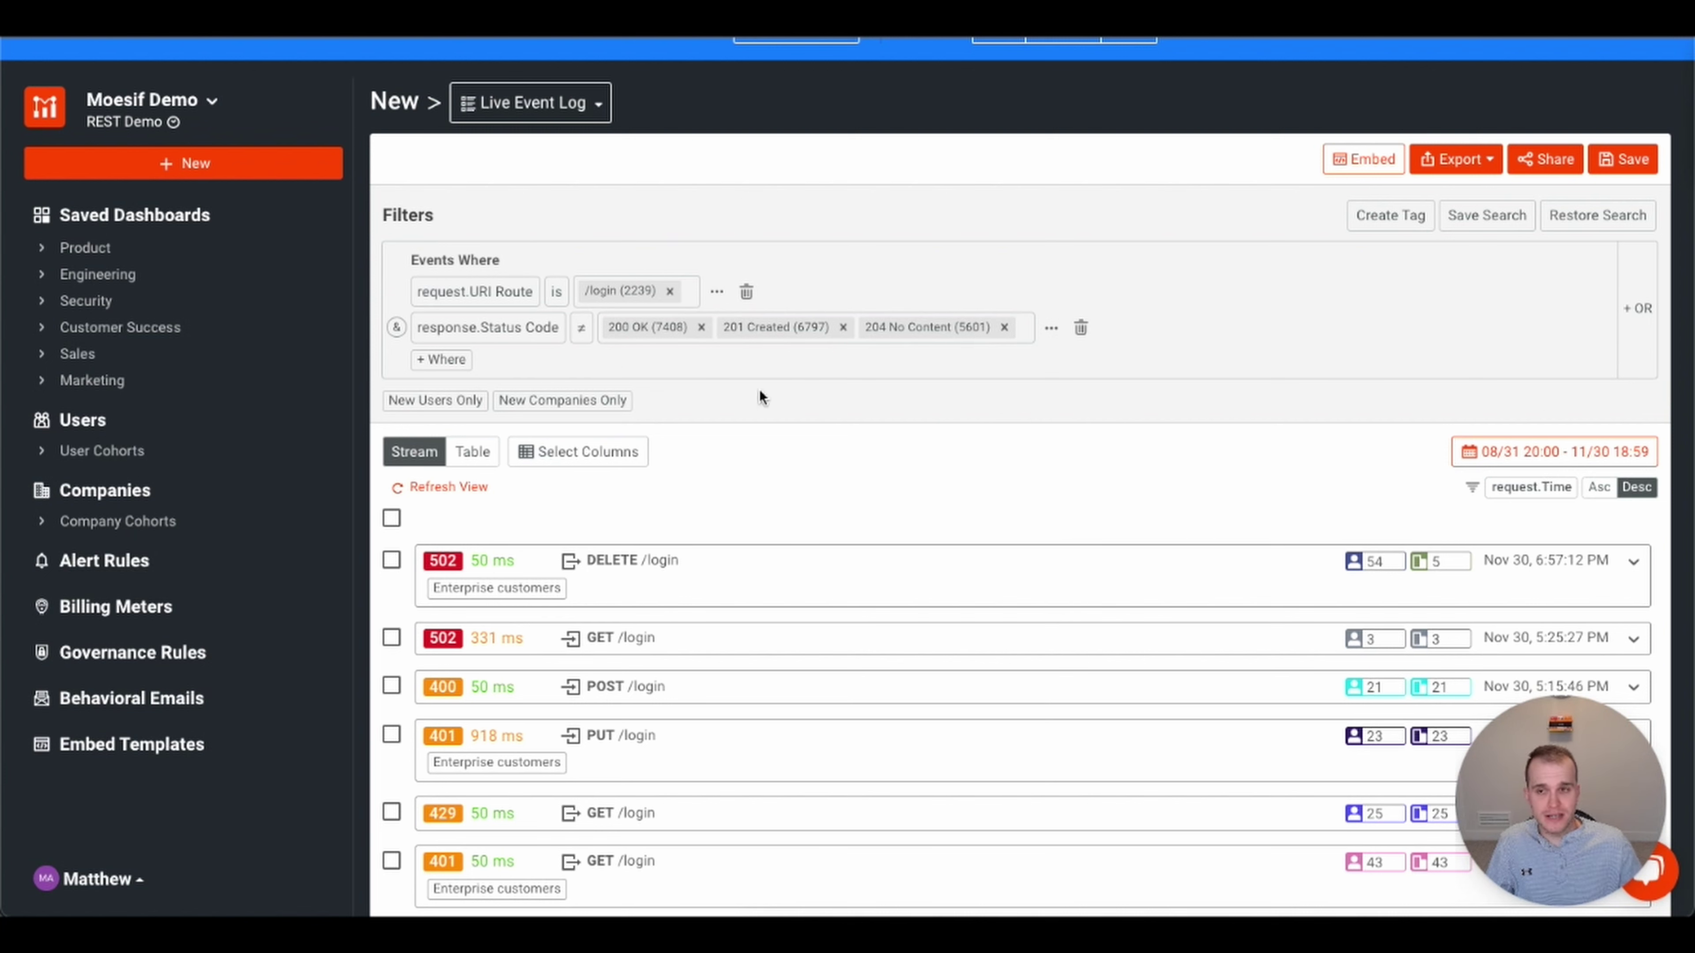
# - Switch the workspace's analysis type to Time Series
pyautogui.click(601, 109)
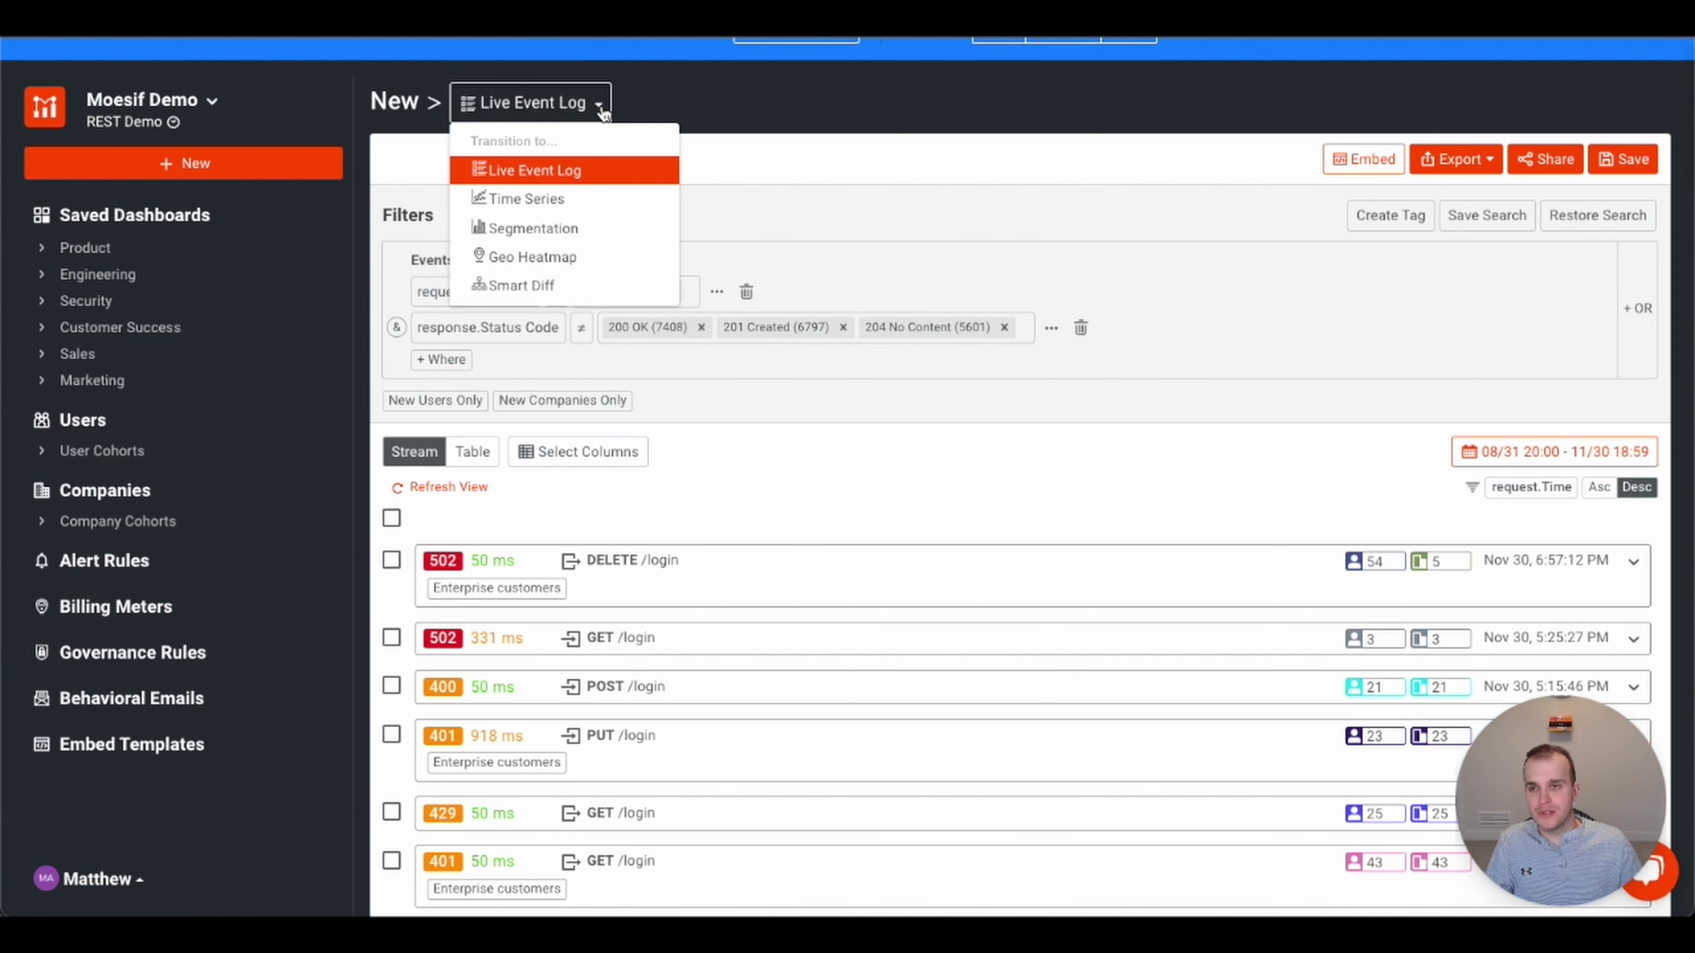
pyautogui.click(559, 201)
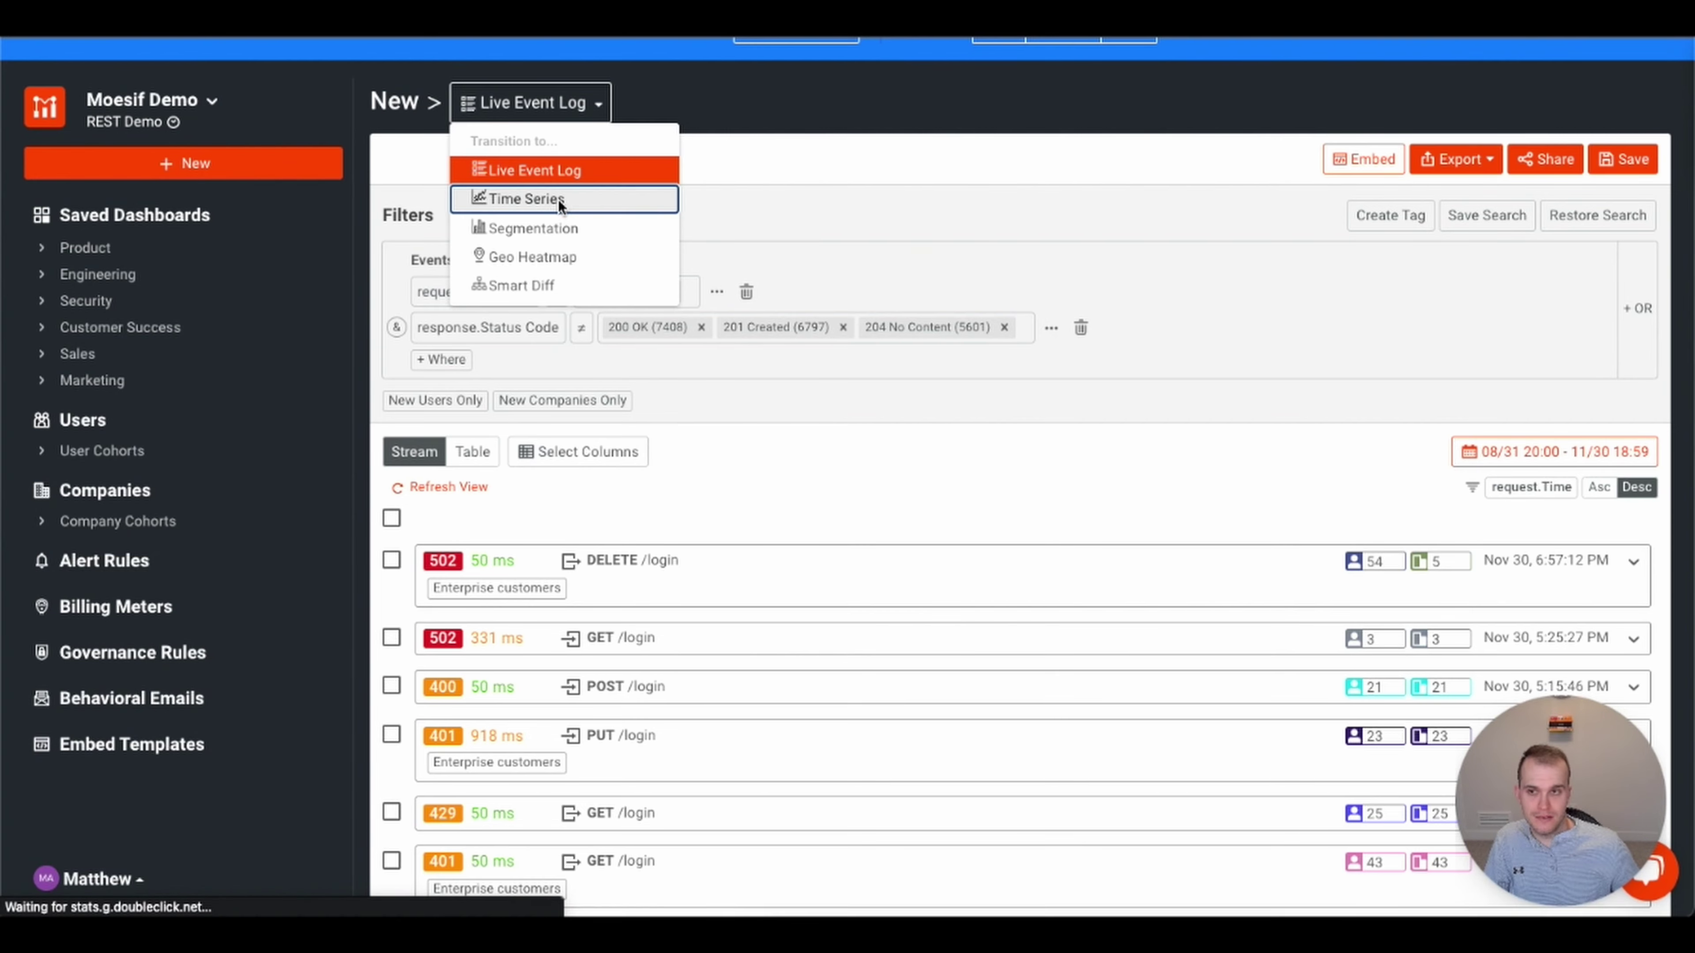
pyautogui.click(276, 162)
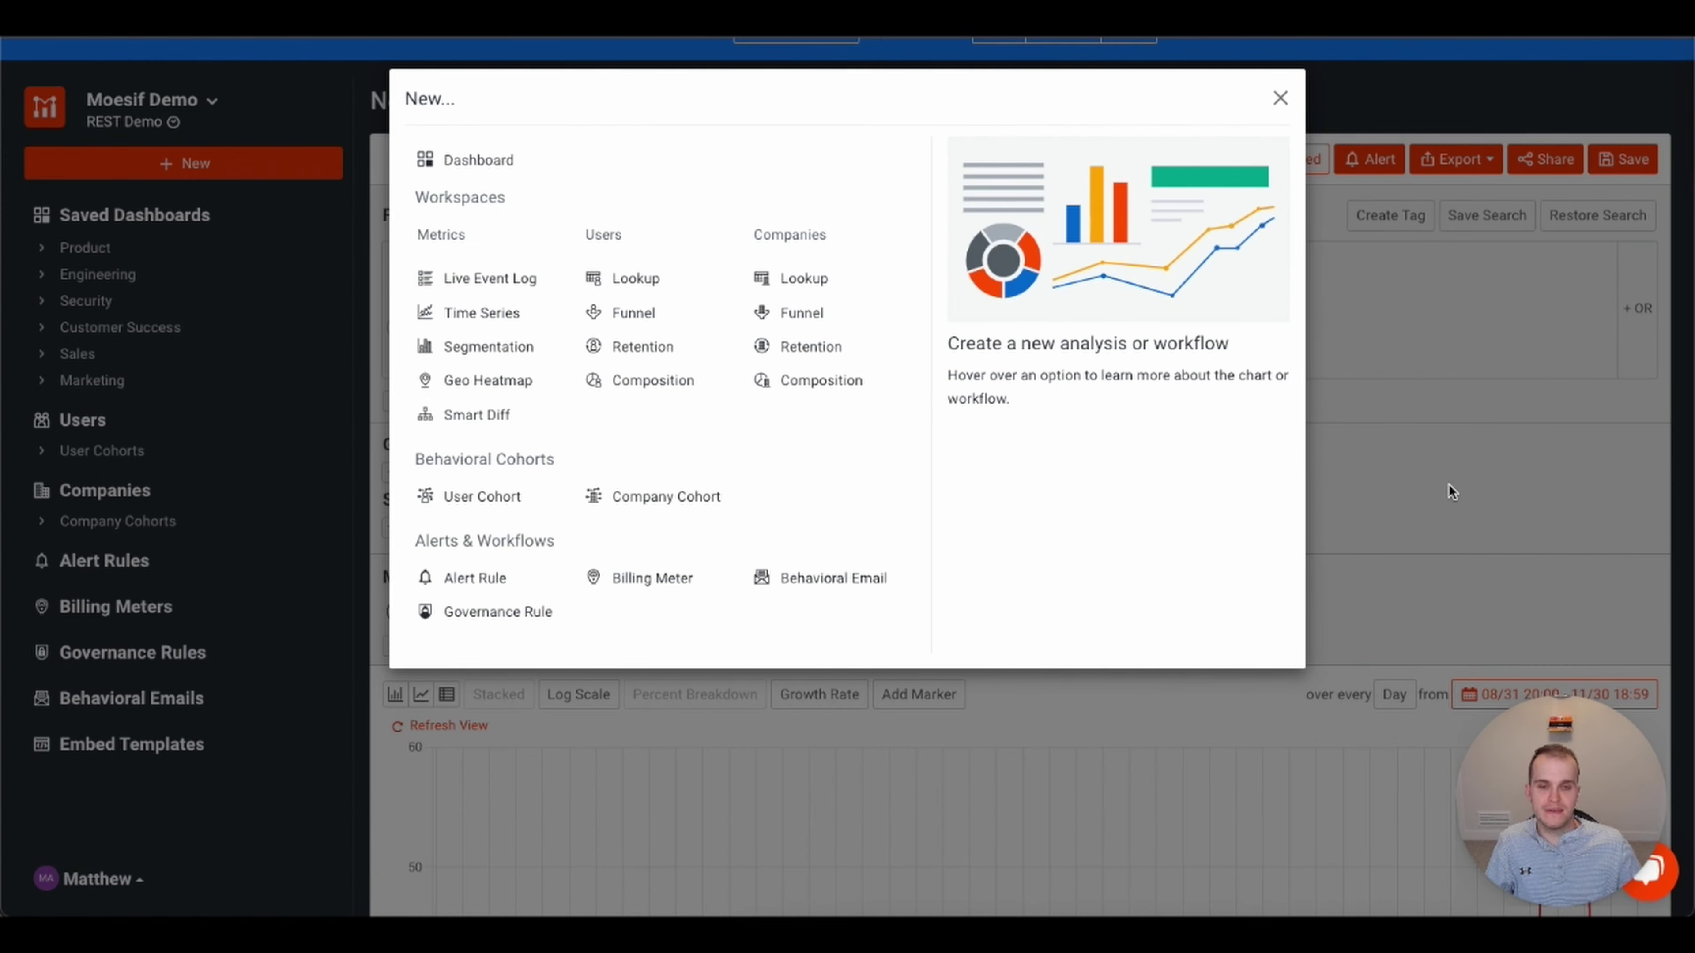
# - Close the New dialog and review the daily /login error Event Count from 08/31 to 11/30
pyautogui.click(1280, 100)
pyautogui.scroll(-5, 1125, 494)
pyautogui.scroll(4, 1126, 494)
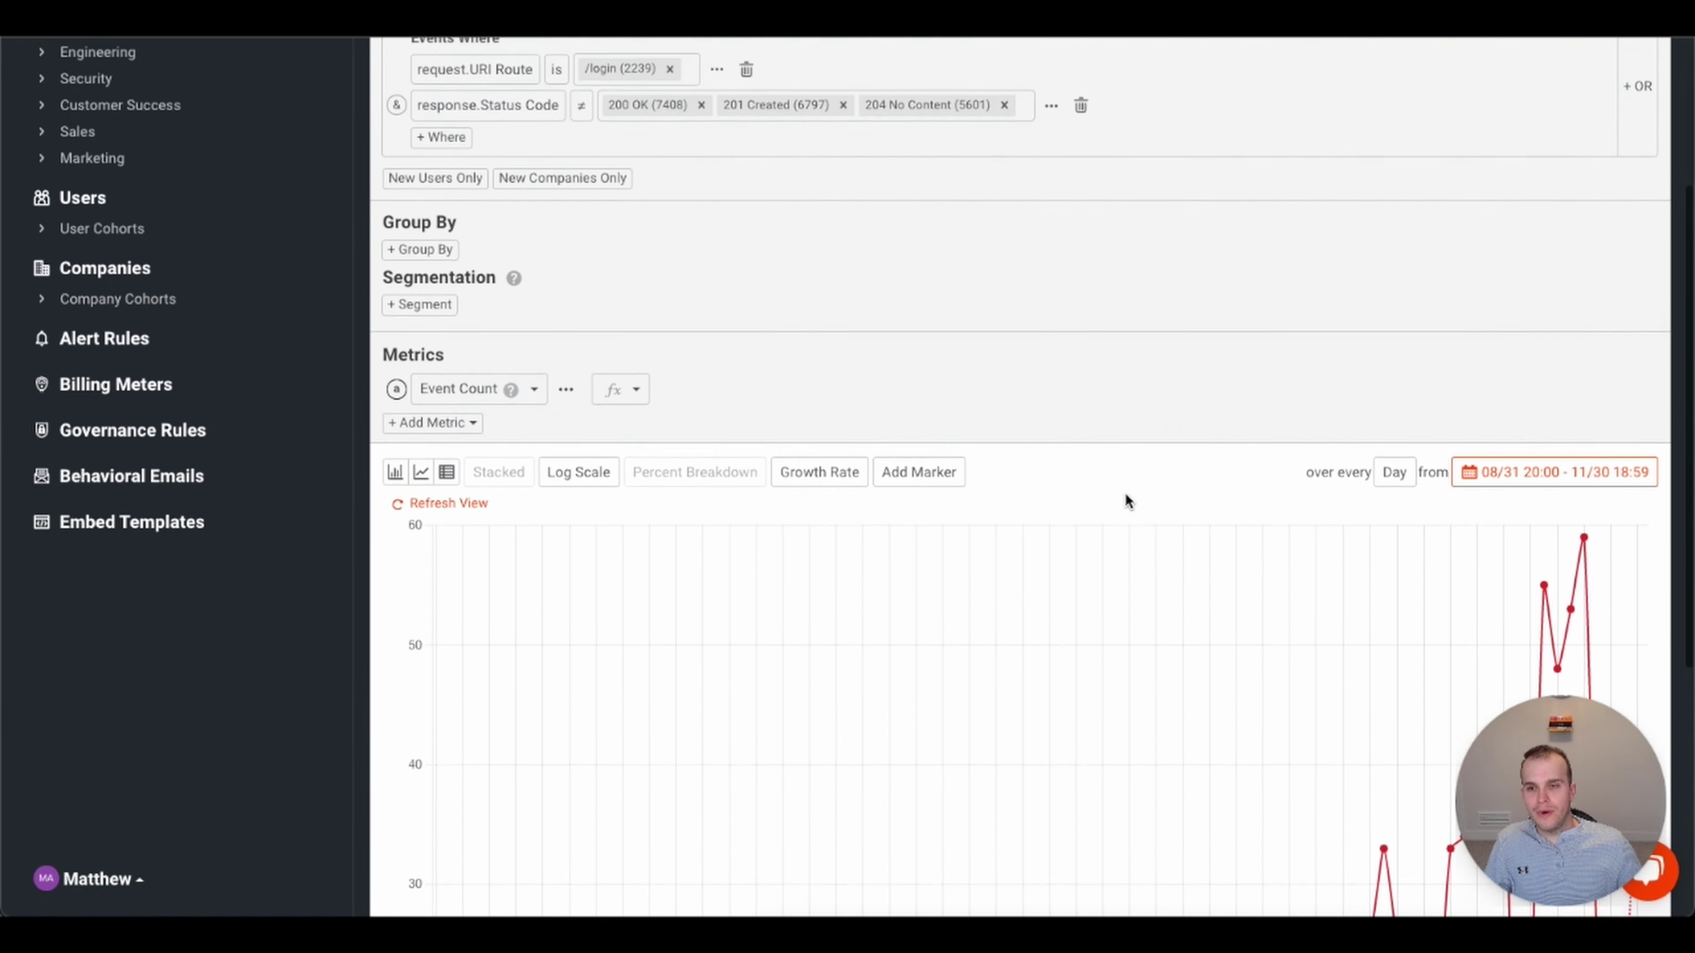
pyautogui.scroll(1, 1126, 501)
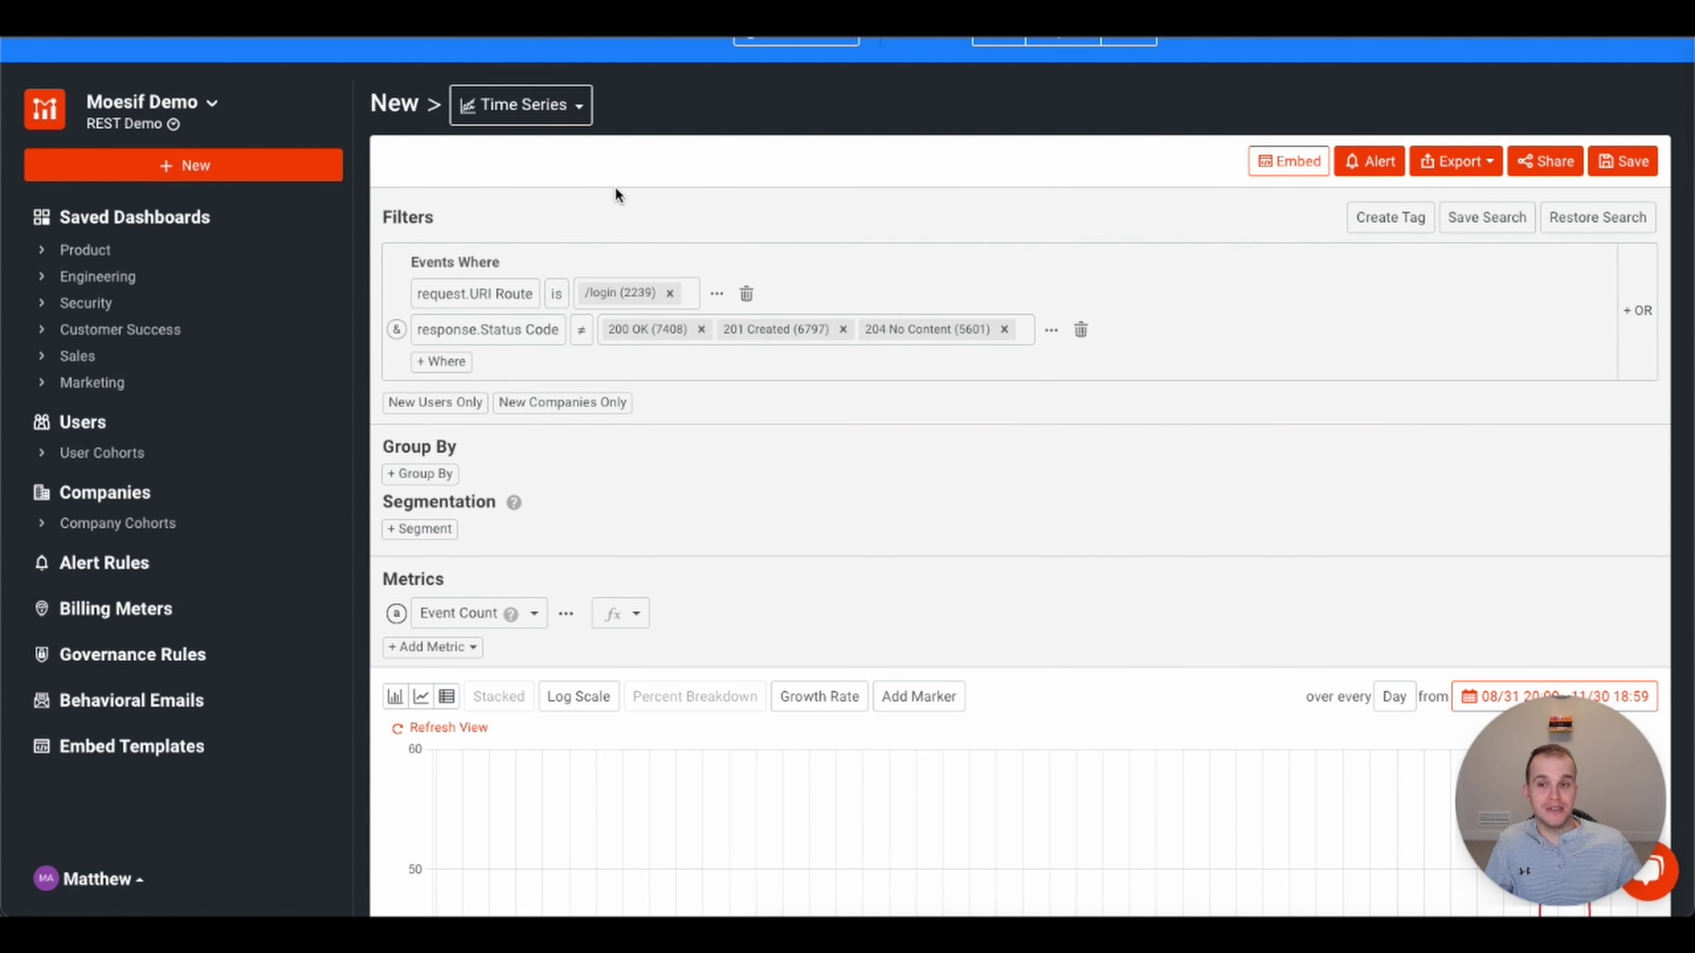
pyautogui.scroll(-1, 1309, 359)
pyautogui.scroll(-10, 1308, 361)
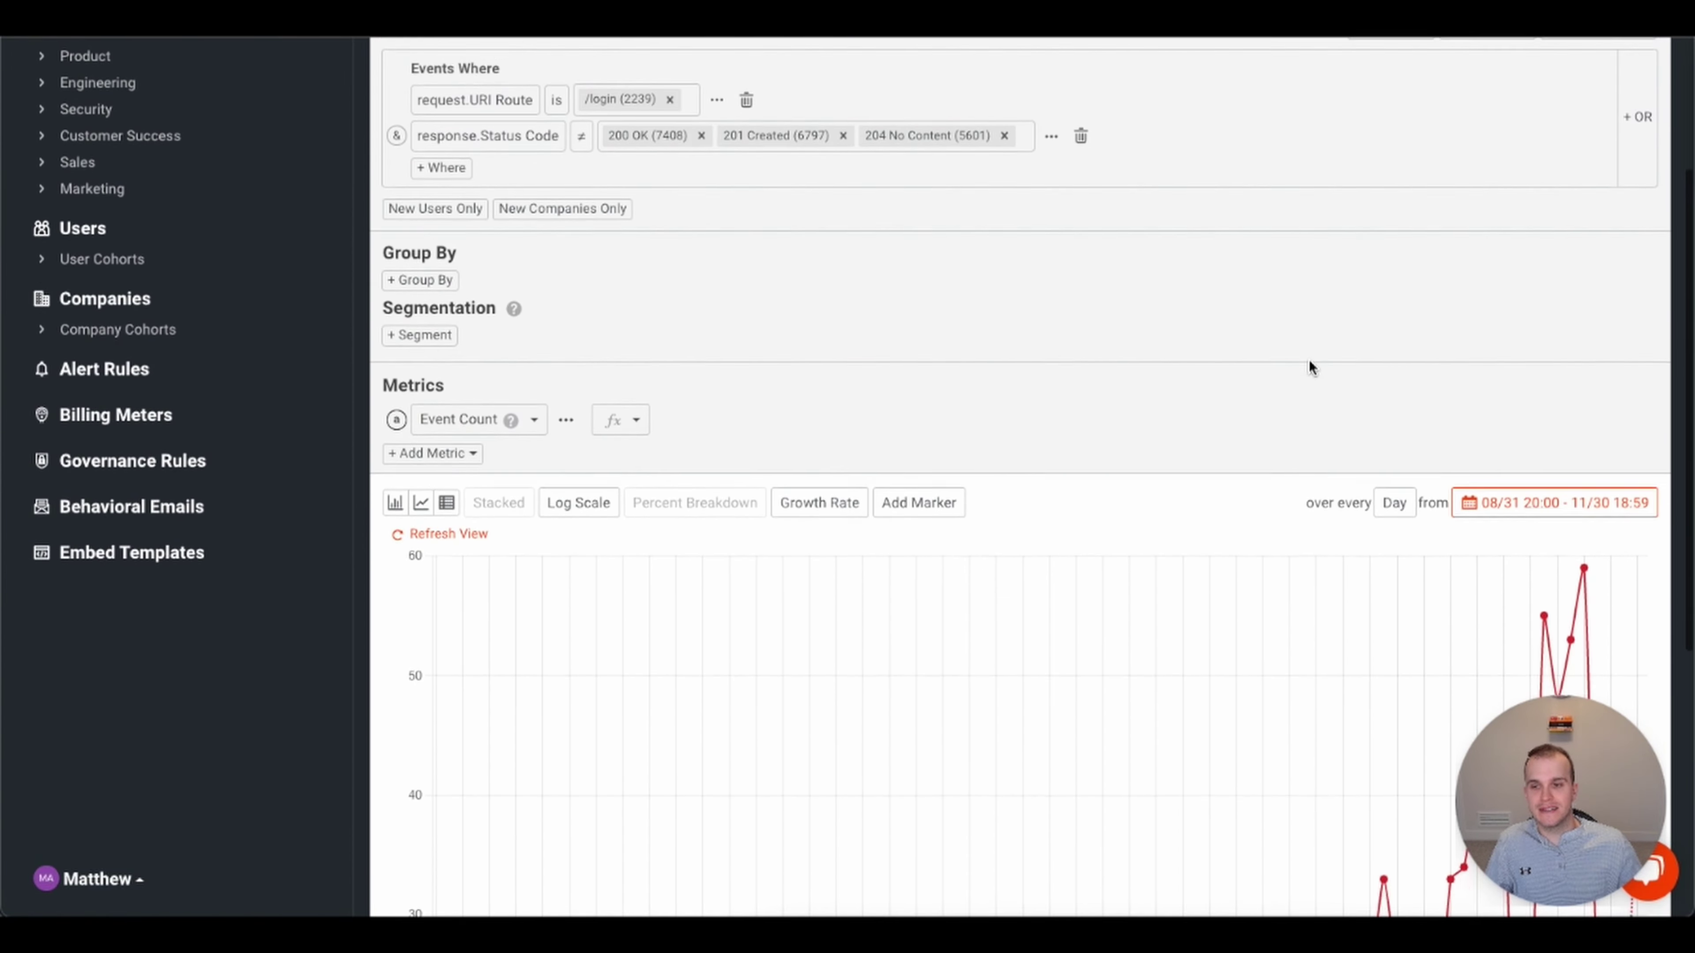
pyautogui.scroll(5, 1308, 366)
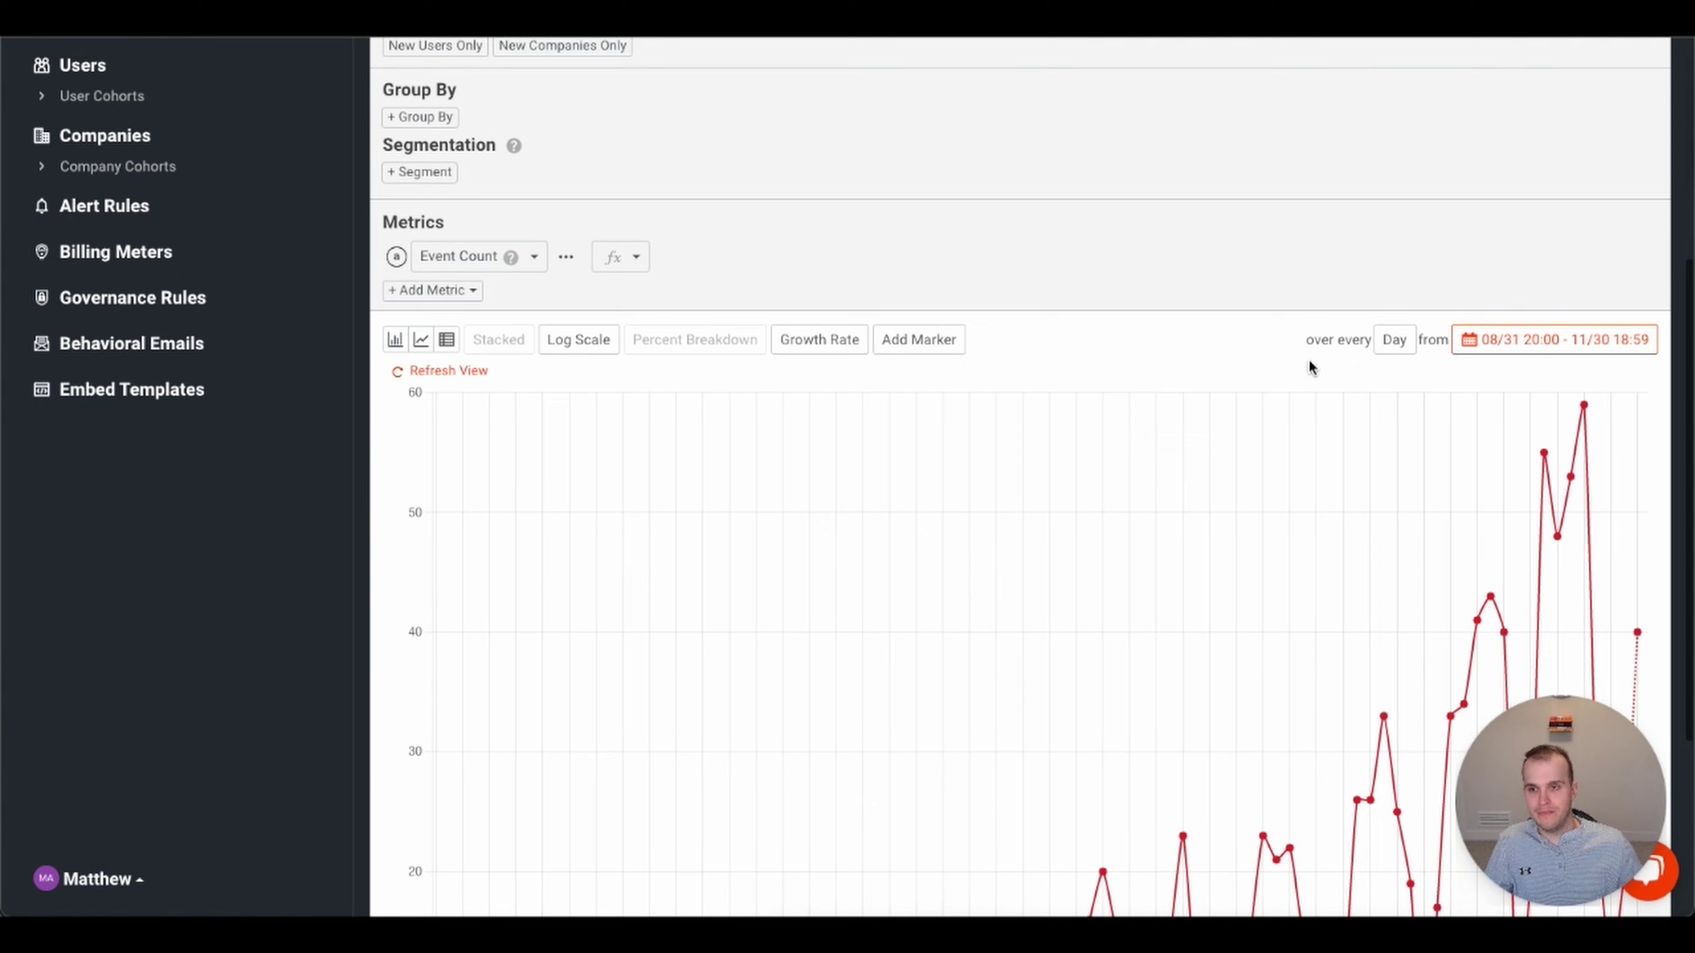
pyautogui.scroll(-1, 1309, 366)
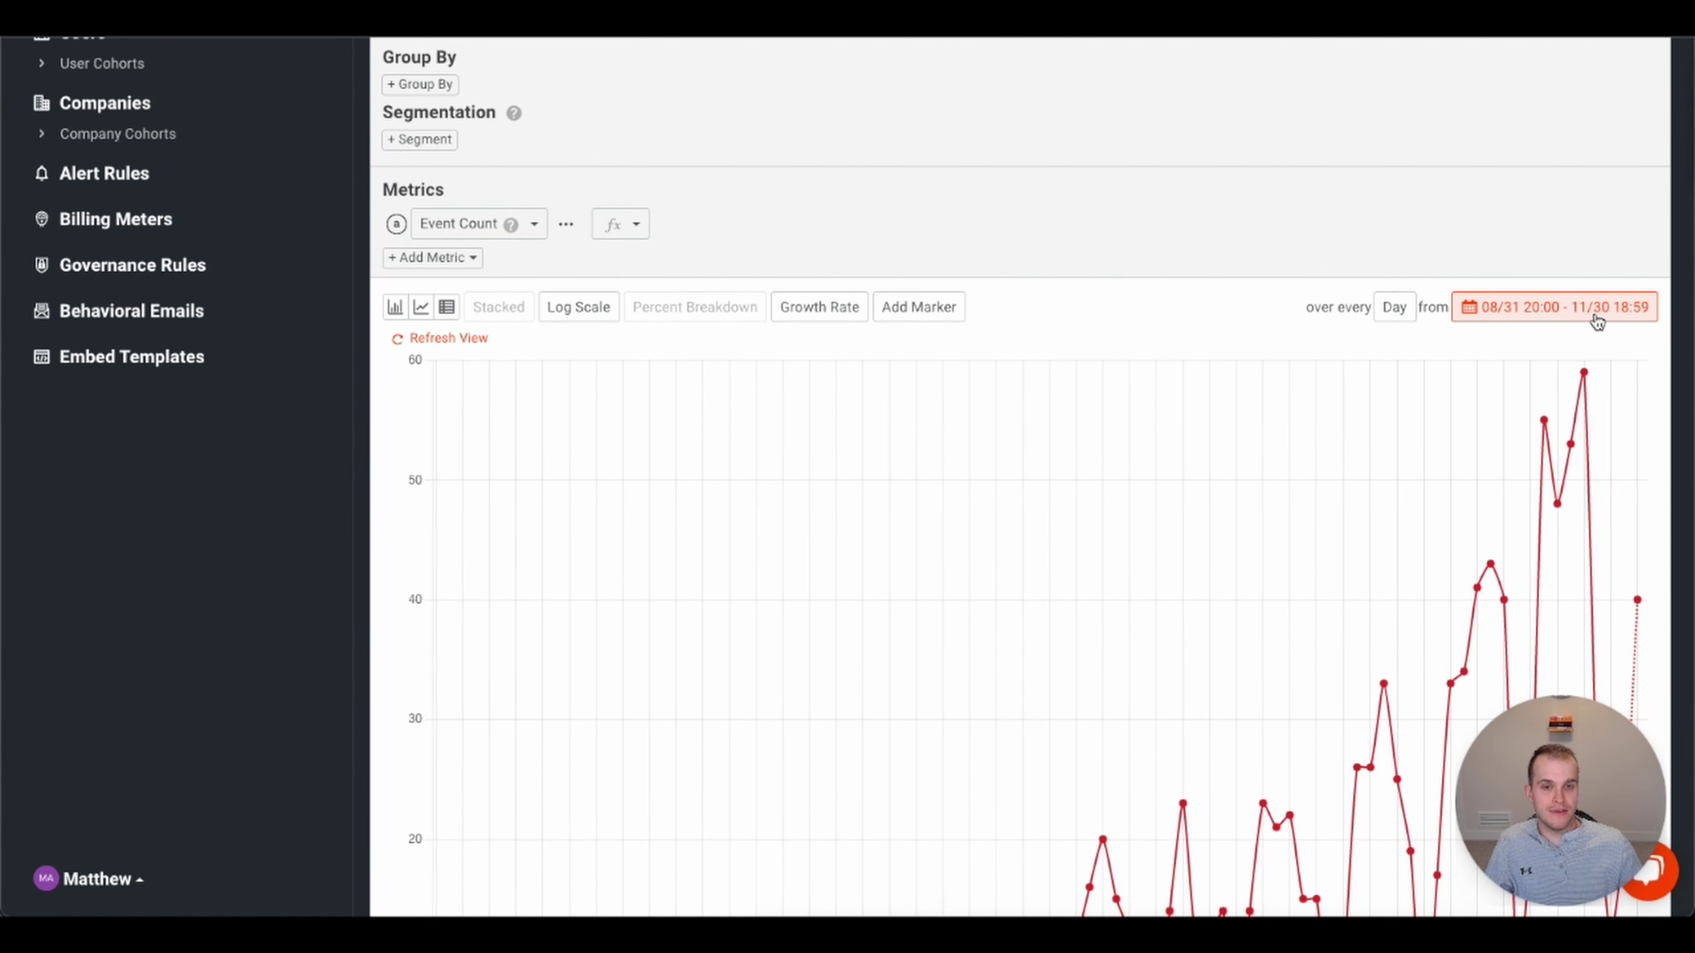
pyautogui.scroll(-5, 1400, 429)
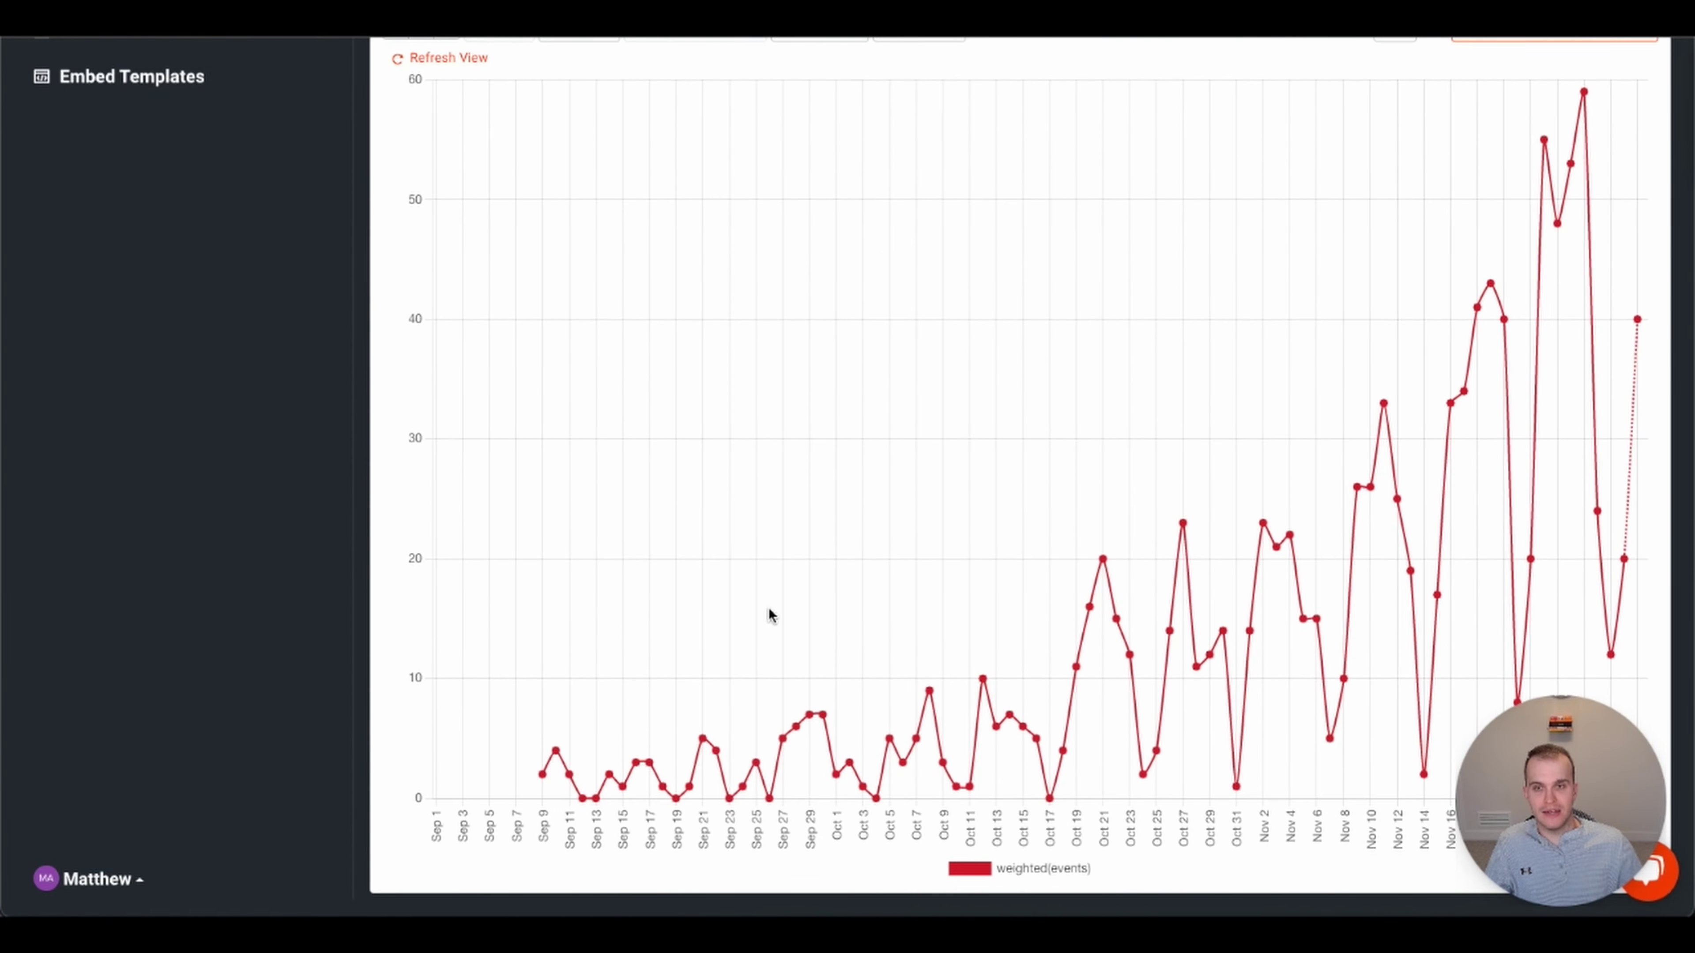
pyautogui.scroll(10, 770, 608)
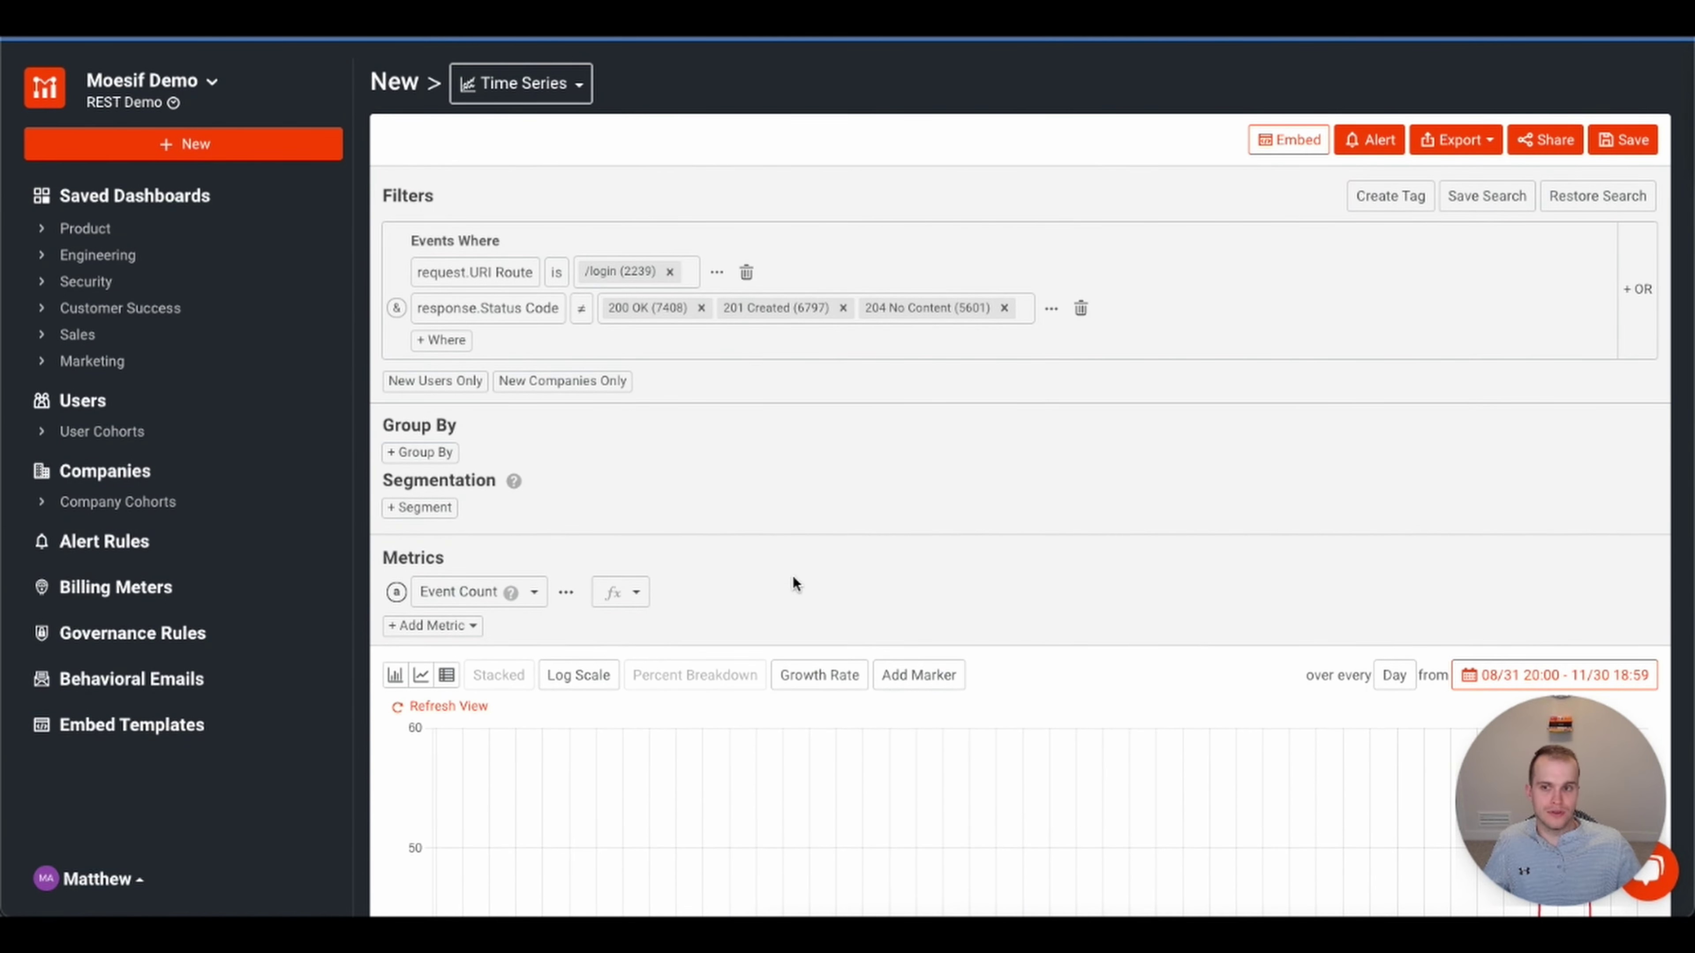
pyautogui.scroll(-10, 856, 561)
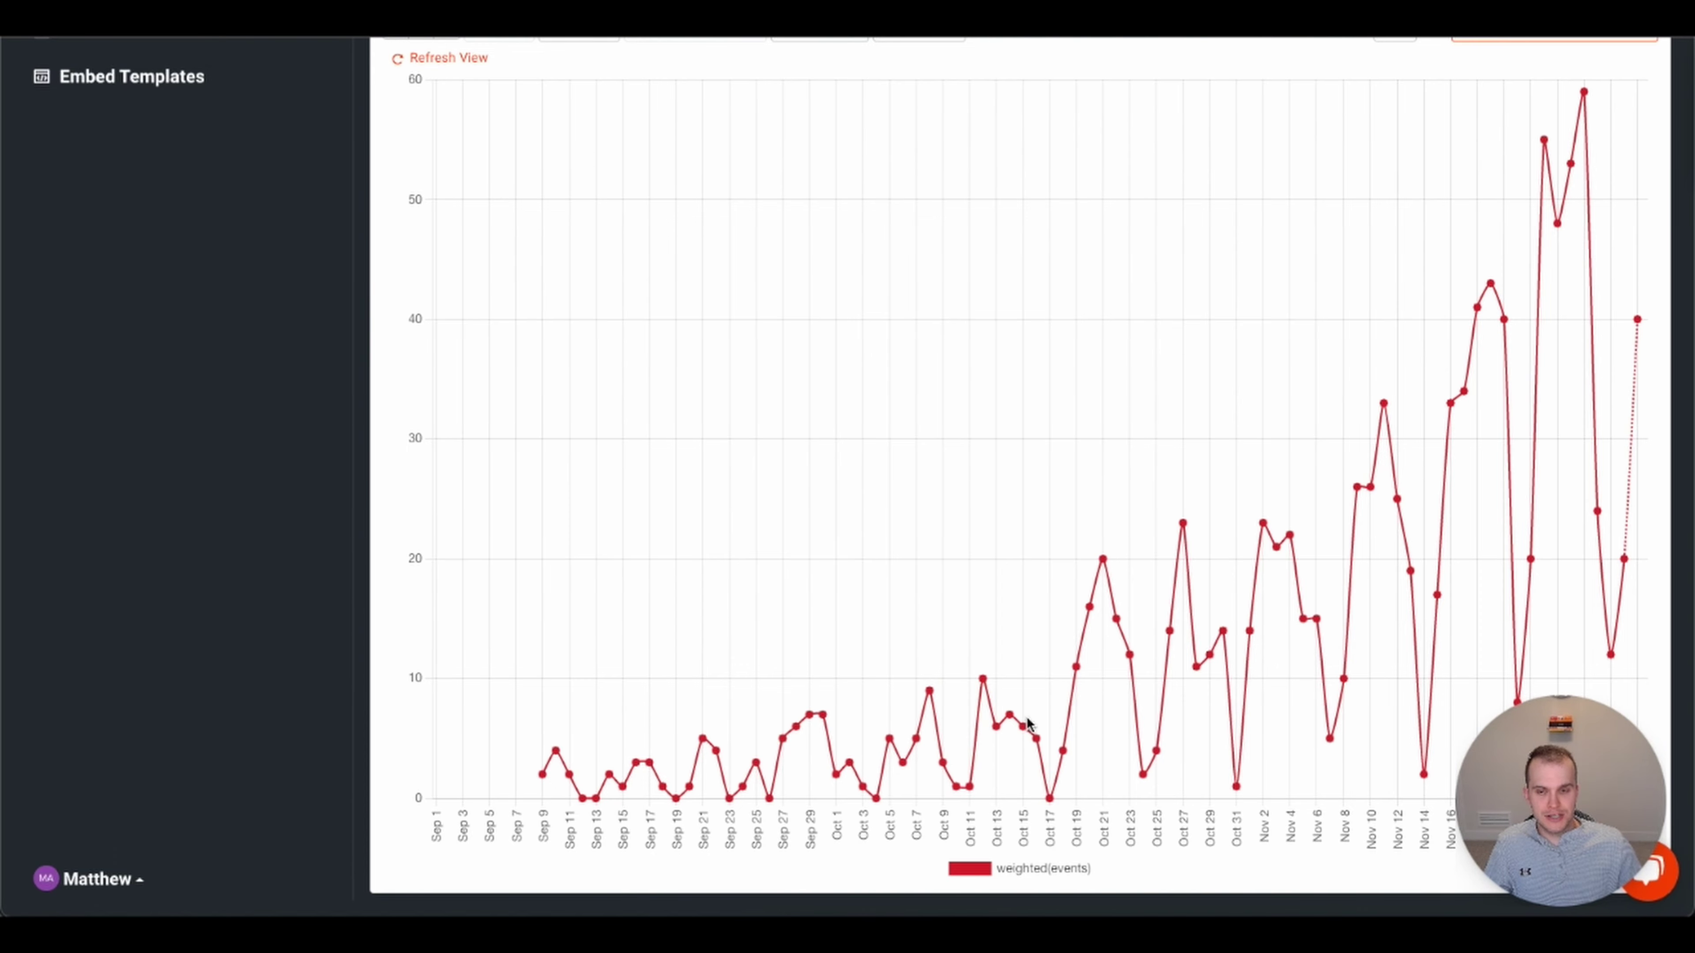
pyautogui.scroll(5, 1334, 574)
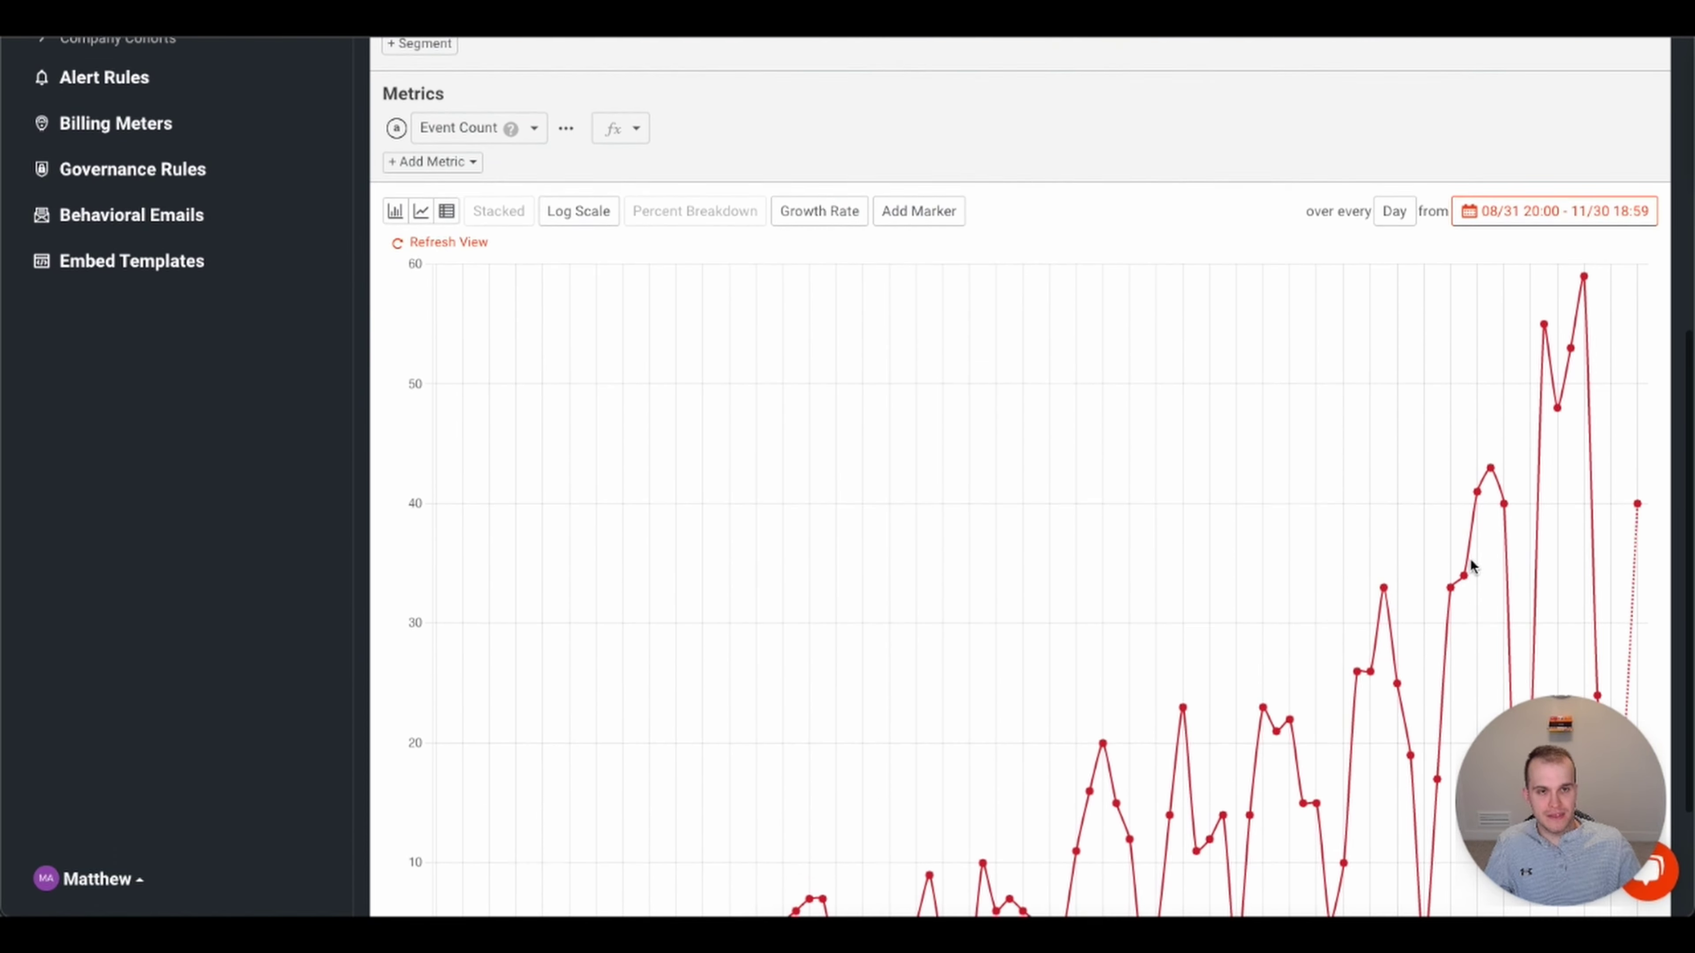
pyautogui.scroll(-5, 1362, 606)
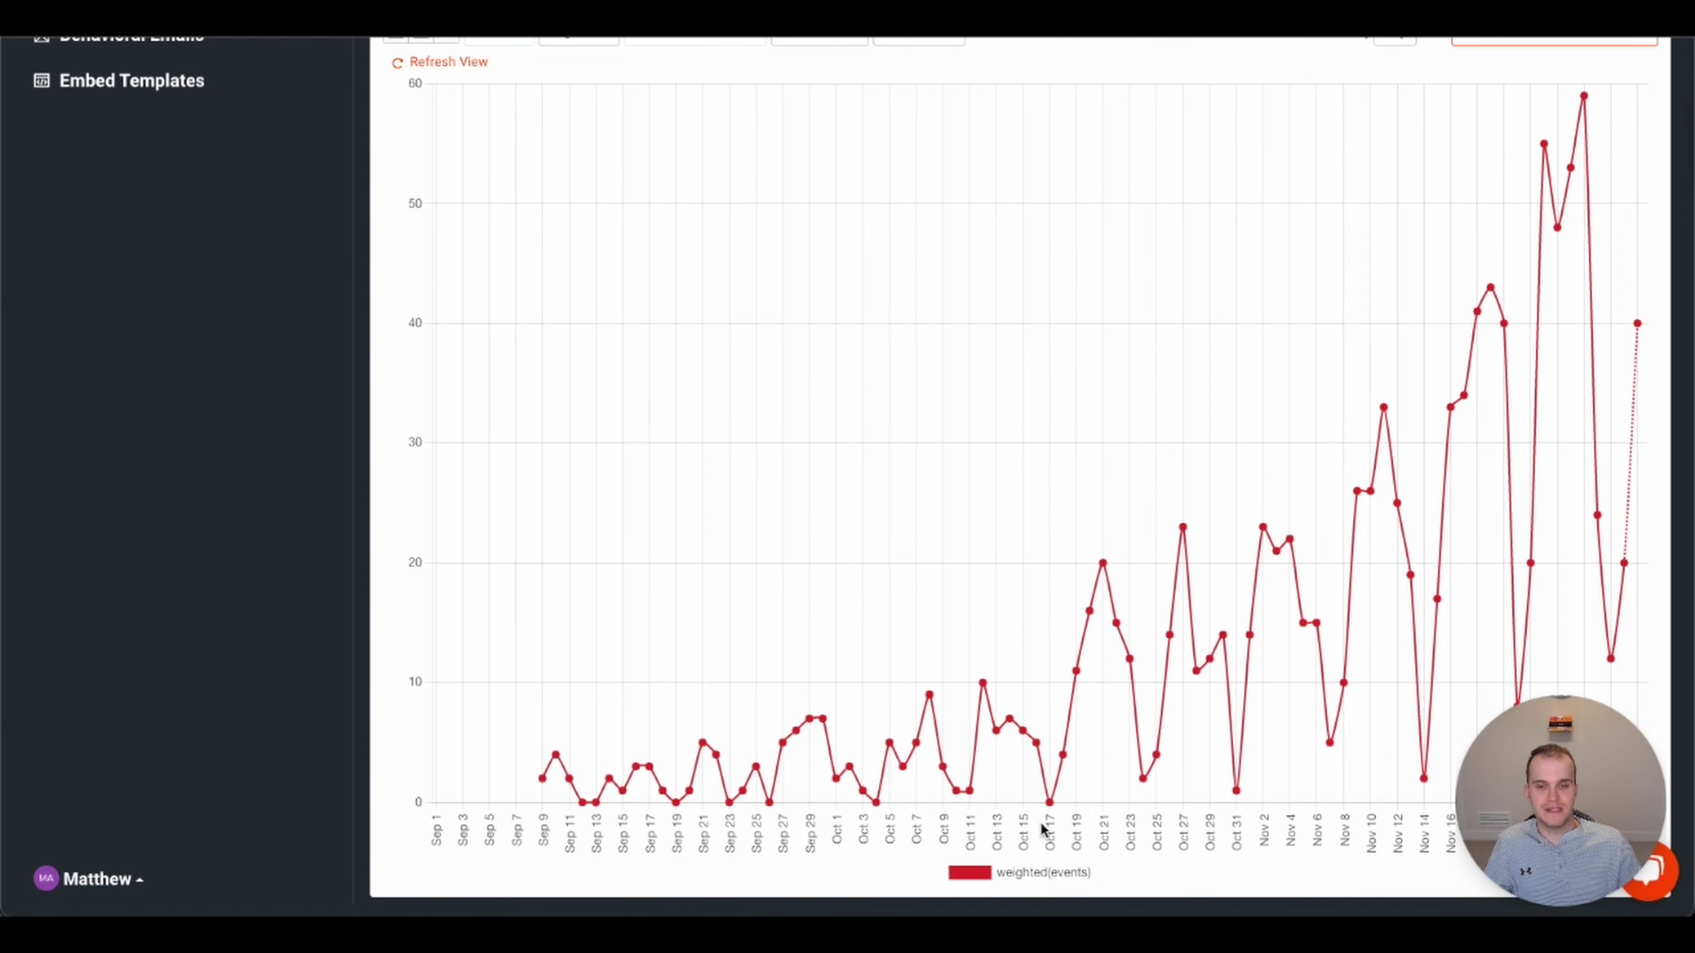
pyautogui.scroll(10, 1117, 667)
pyautogui.scroll(-3, 1124, 666)
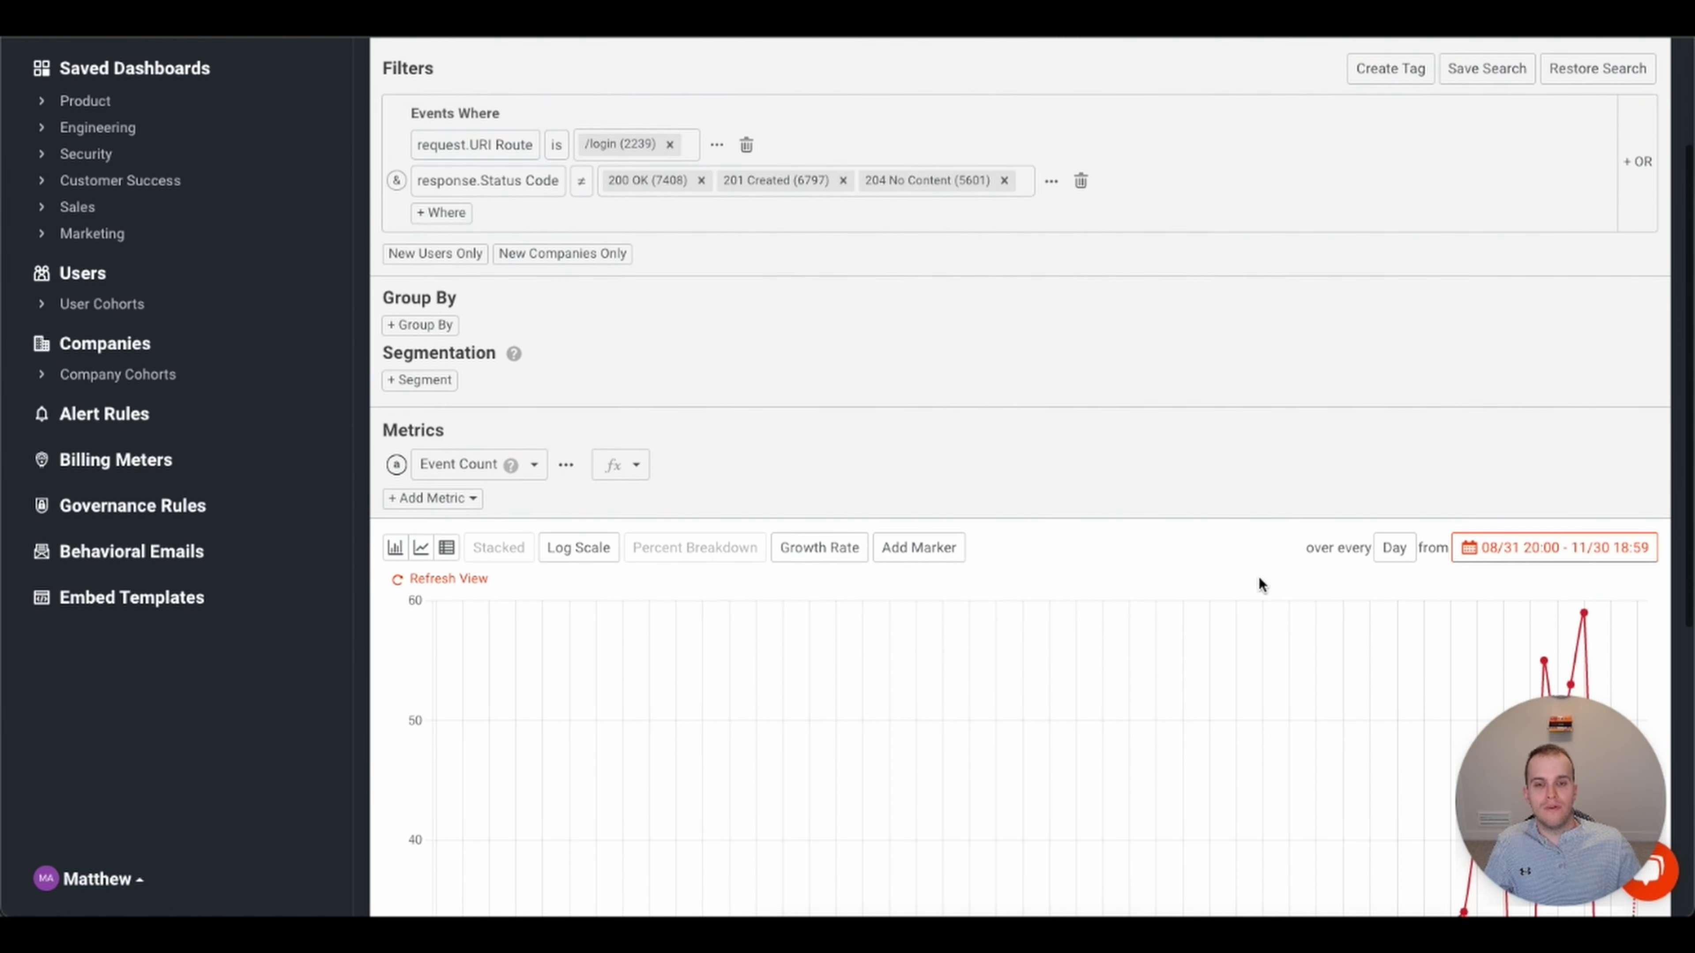
# - Change the chart interval from every Day to week
pyautogui.click(1394, 549)
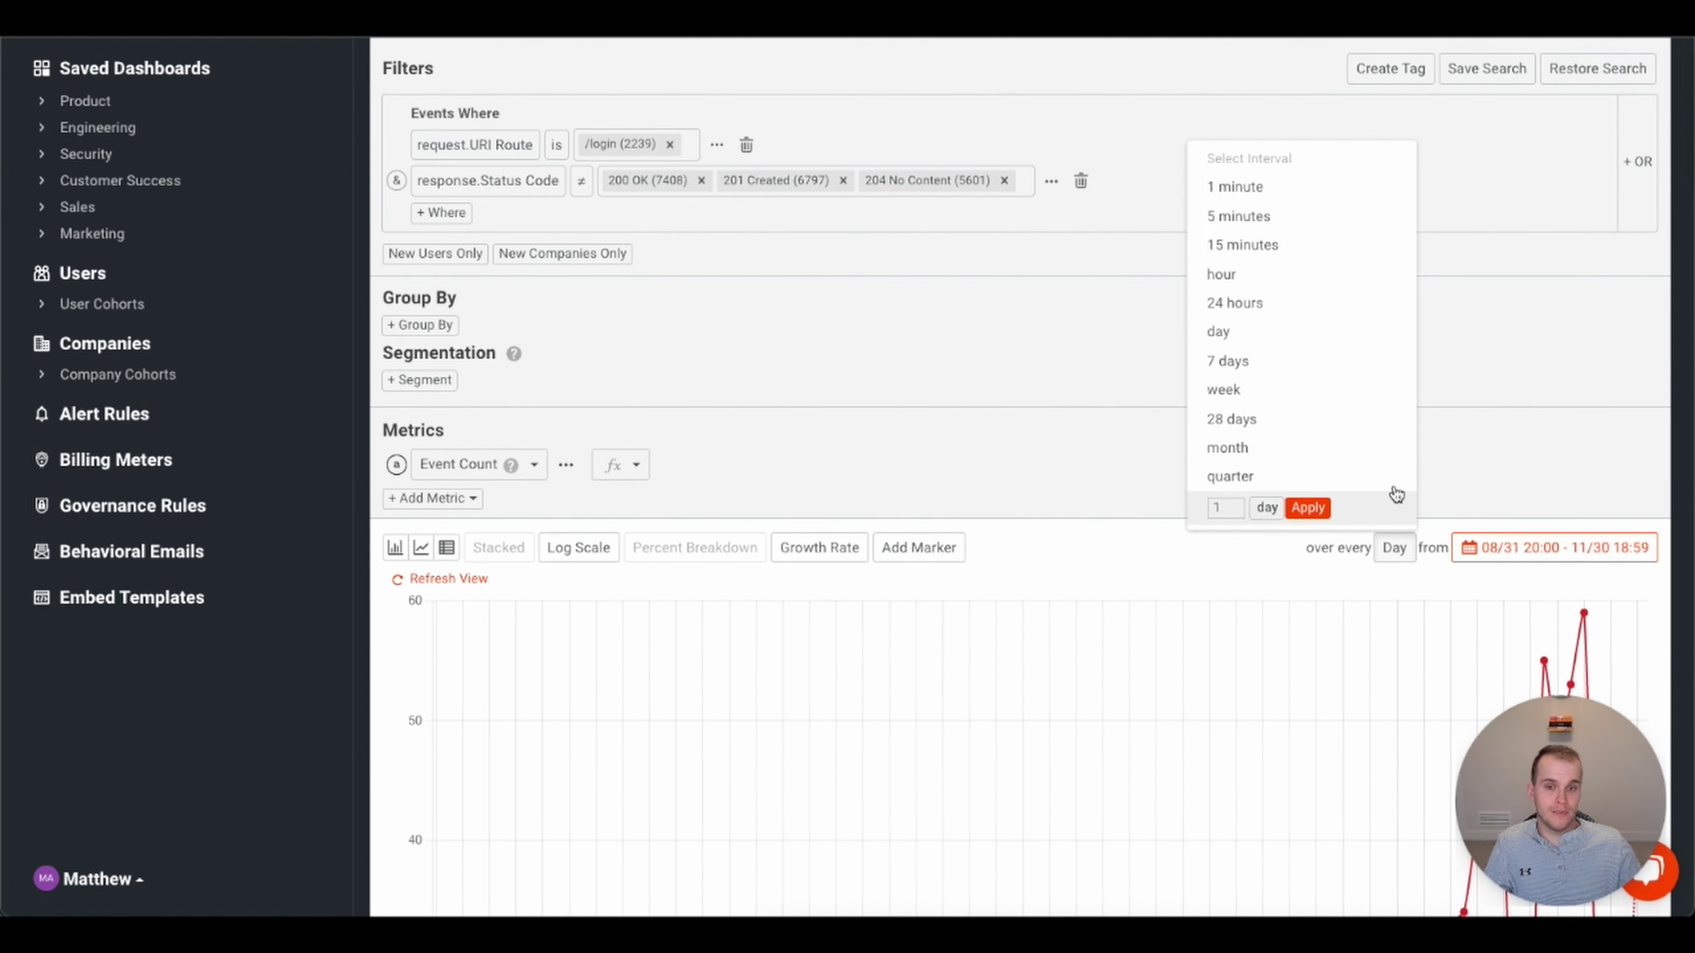
pyautogui.click(1265, 391)
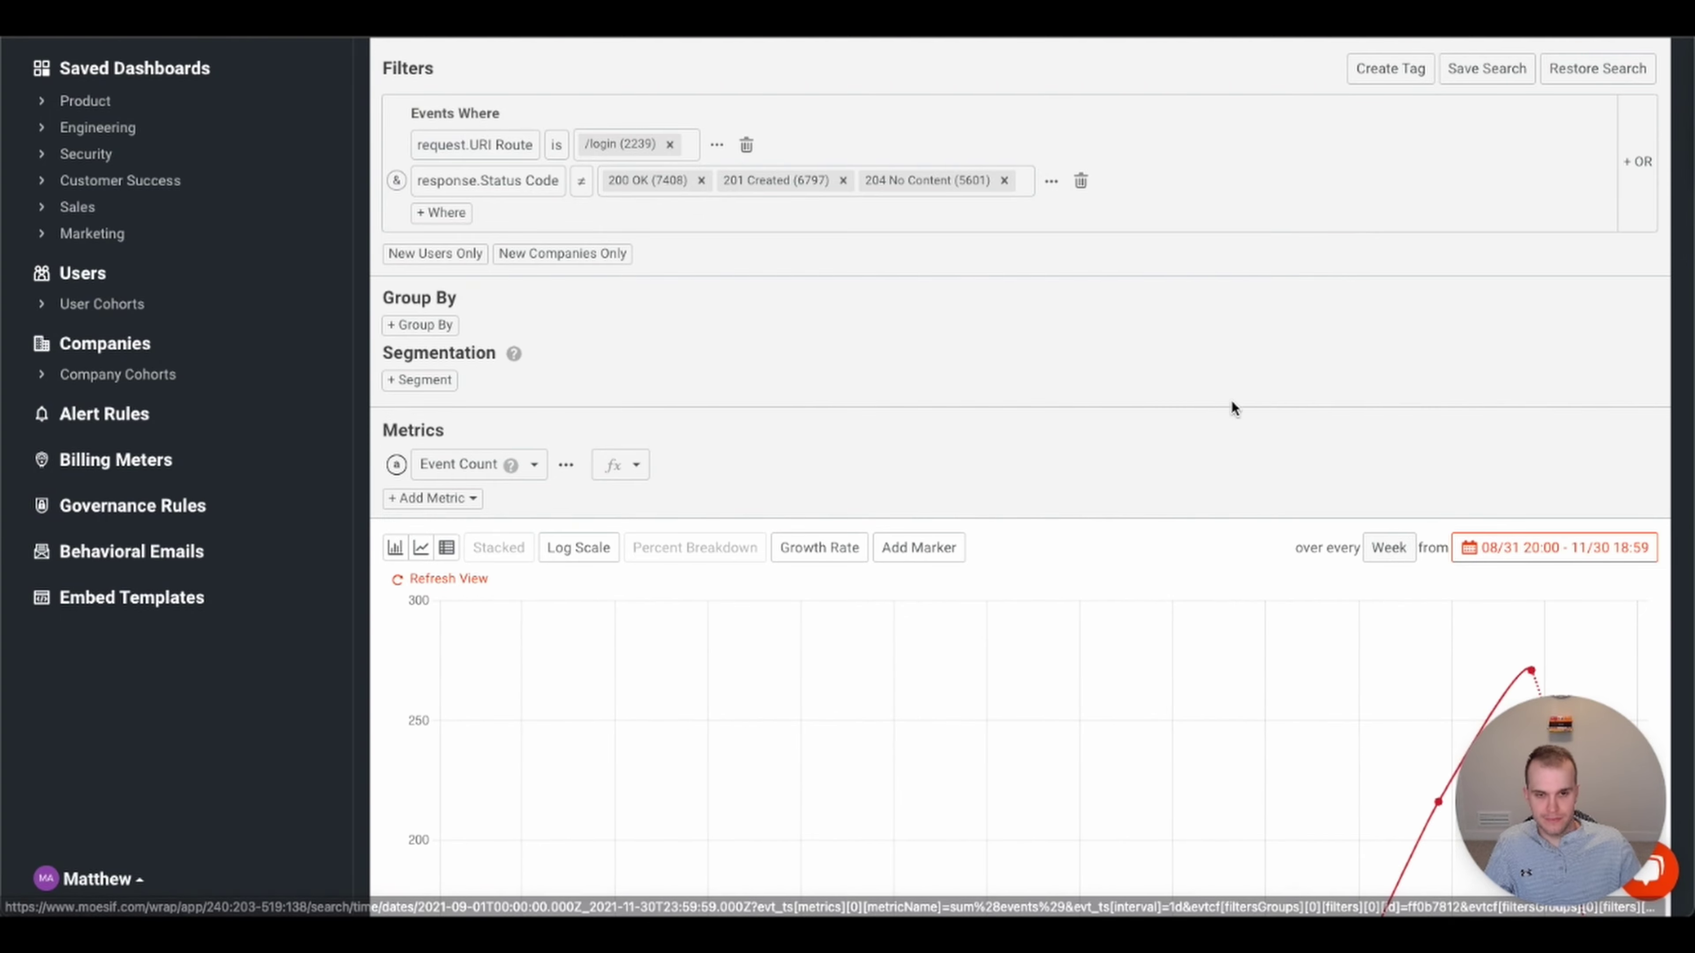
pyautogui.scroll(-5, 1255, 642)
pyautogui.scroll(-3, 1255, 647)
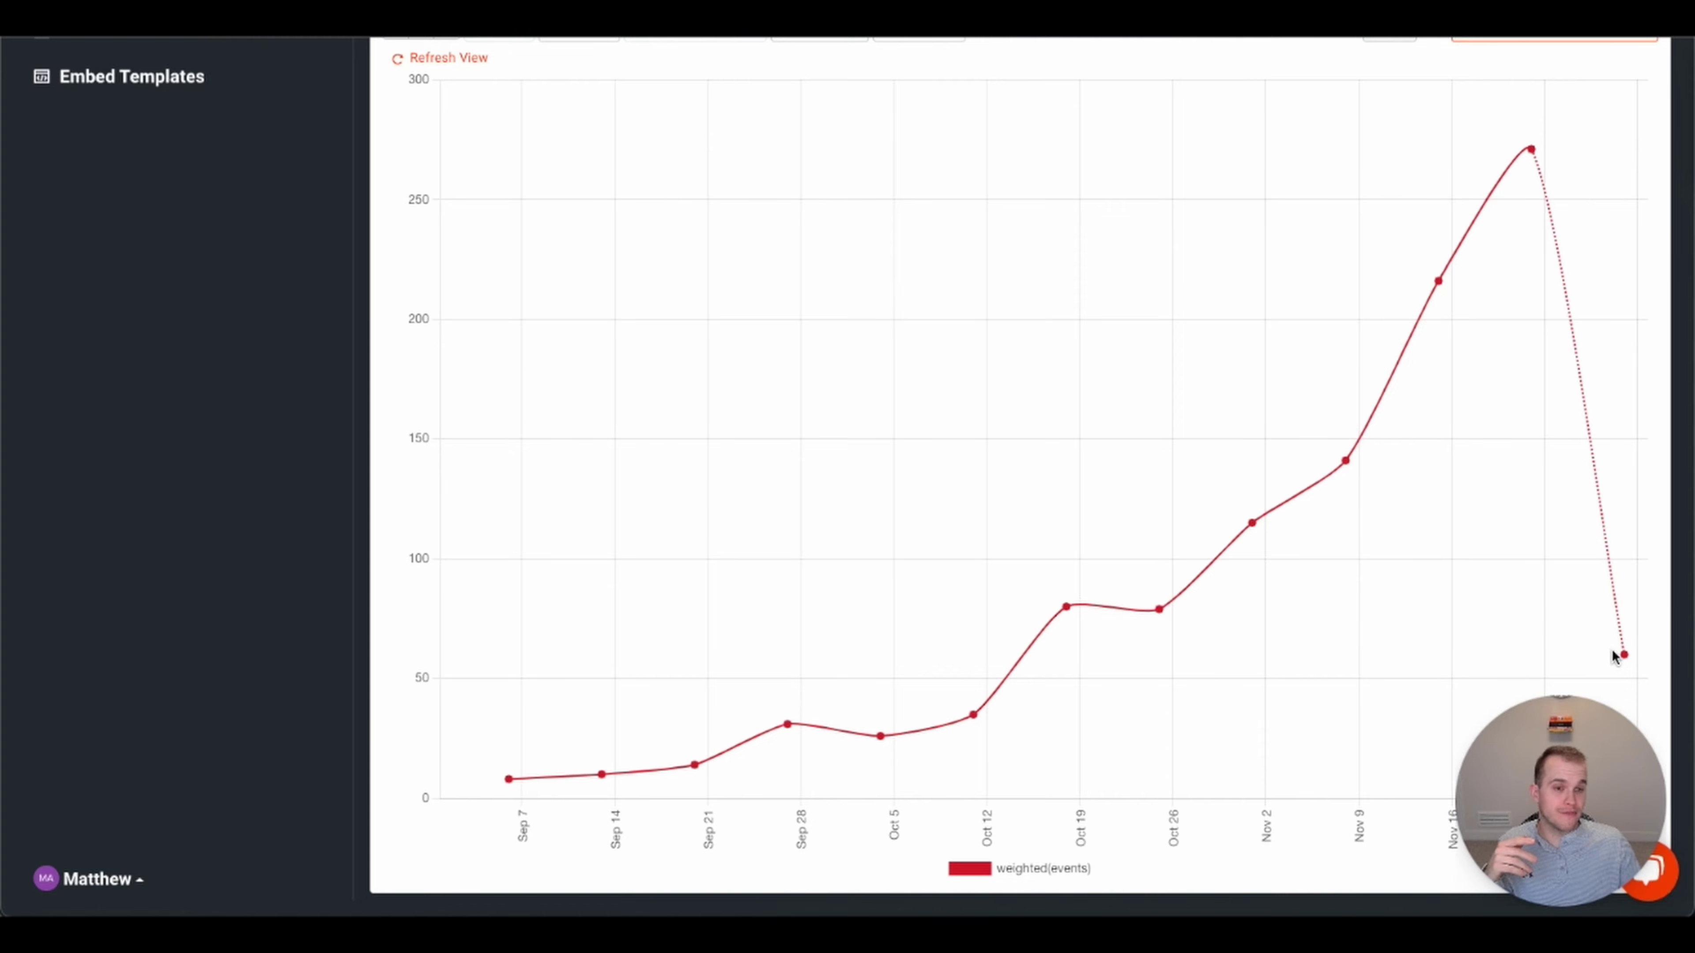
pyautogui.moveTo(1623, 658)
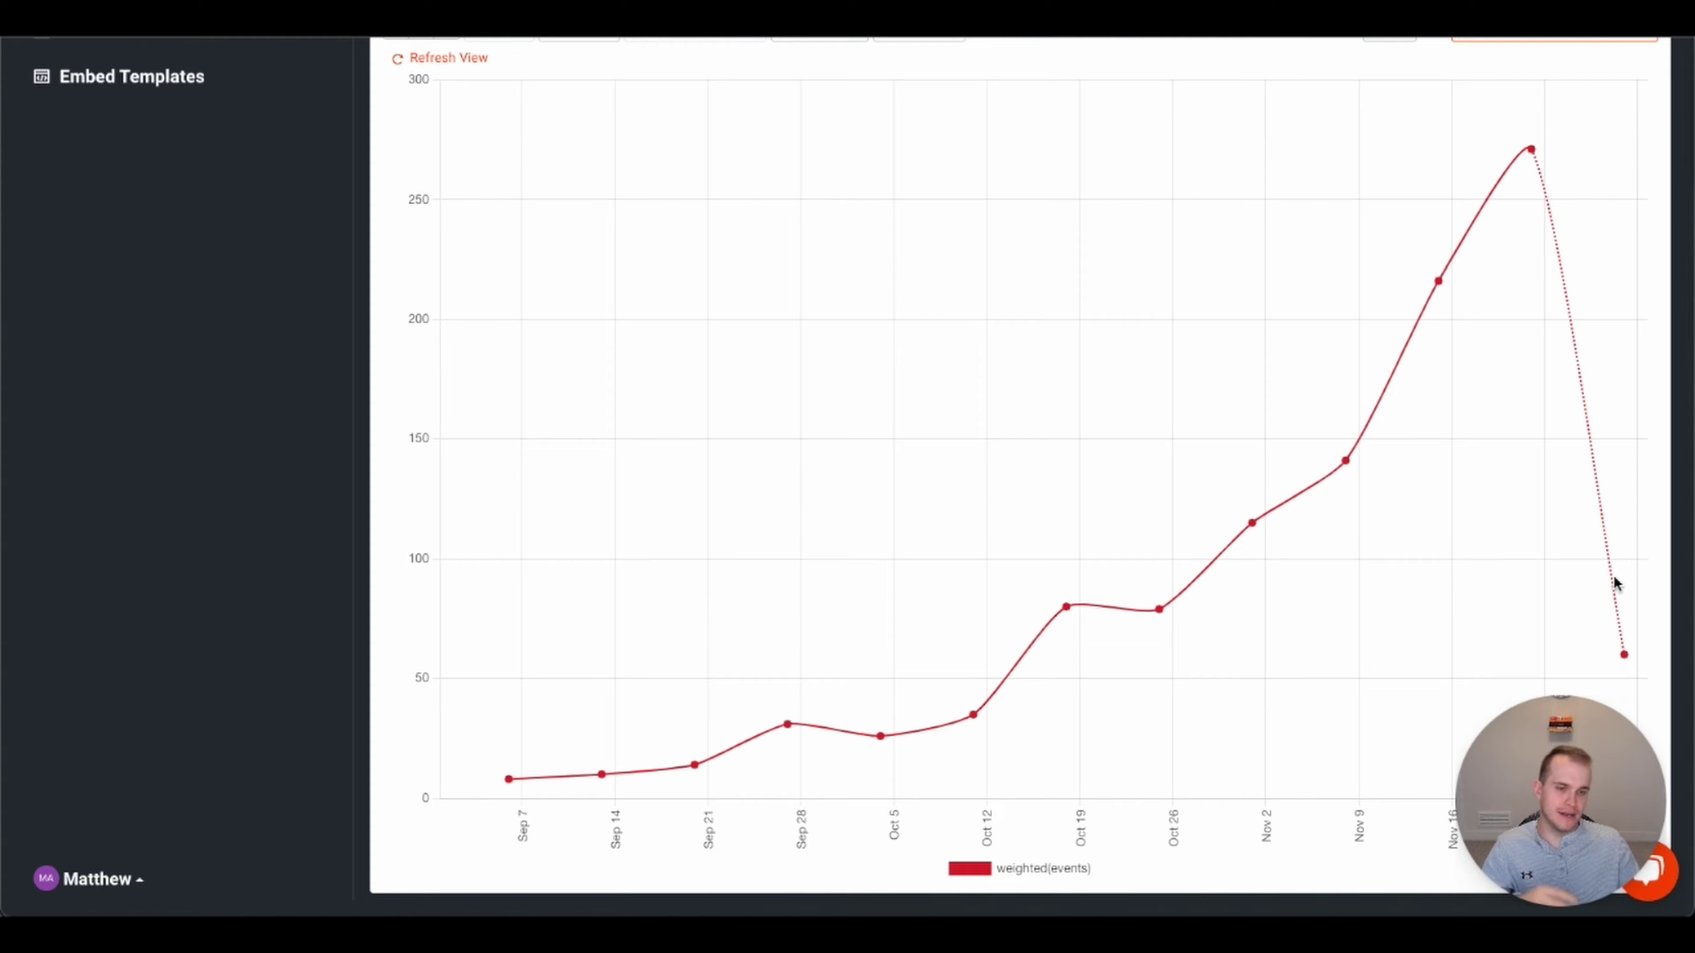
# - Group the /login error chart by response.Status Code to show the top 5 status codes
pyautogui.scroll(9, 1601, 443)
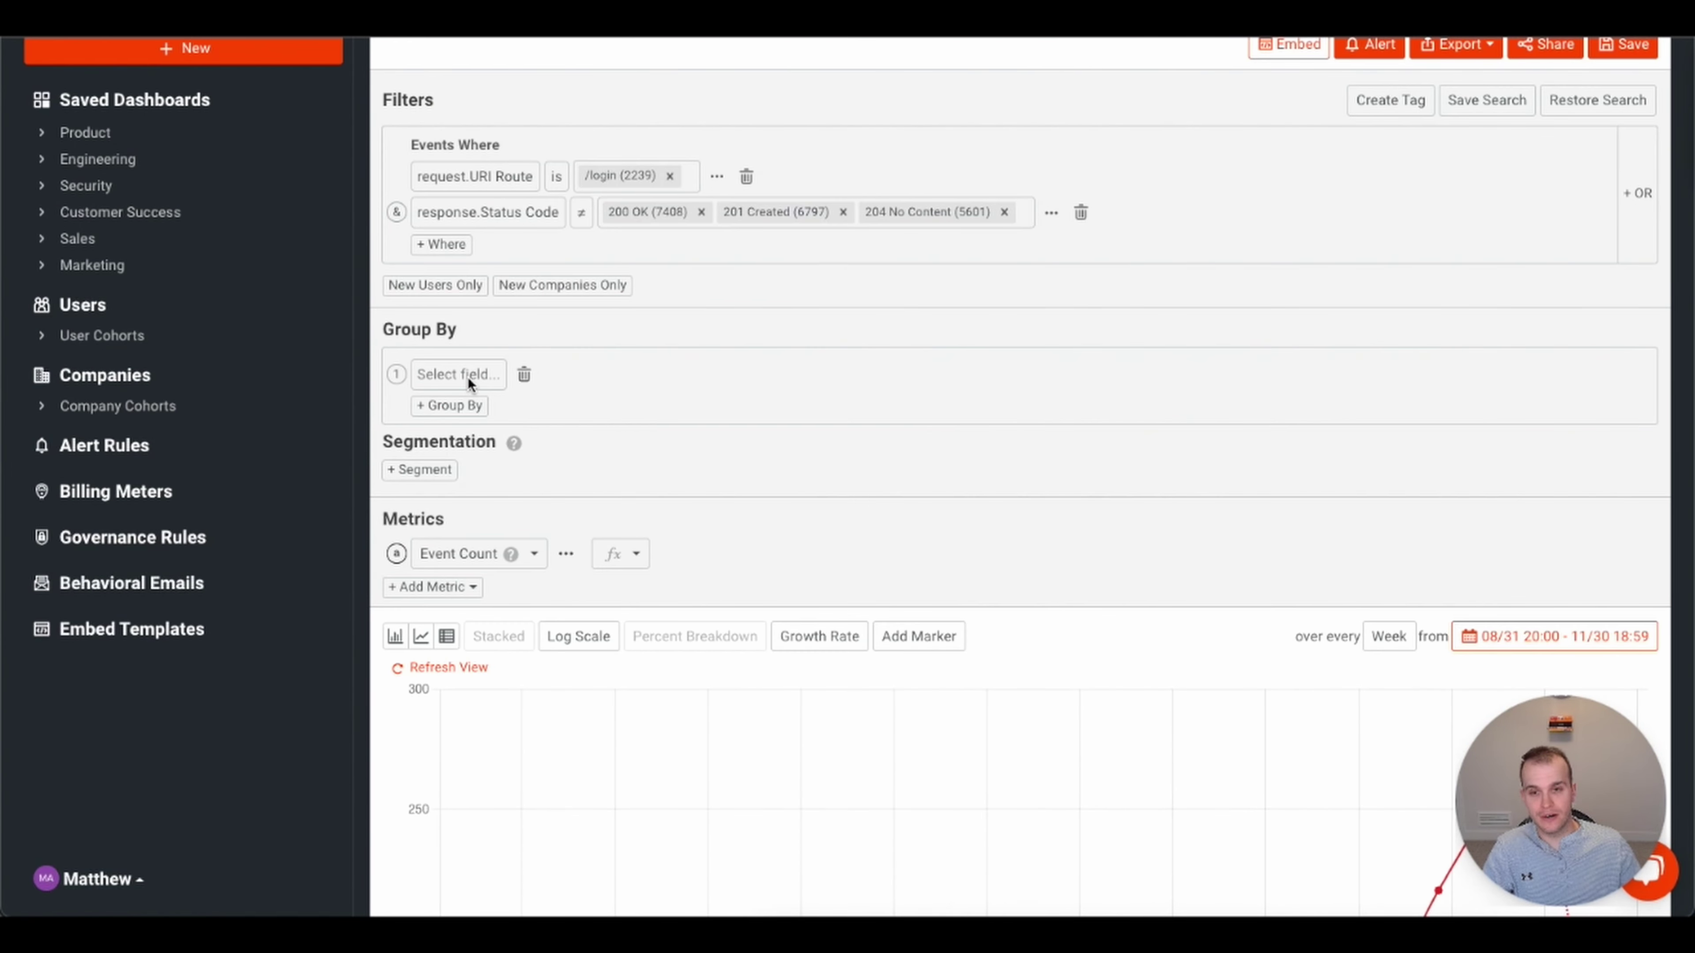
pyautogui.click(465, 376)
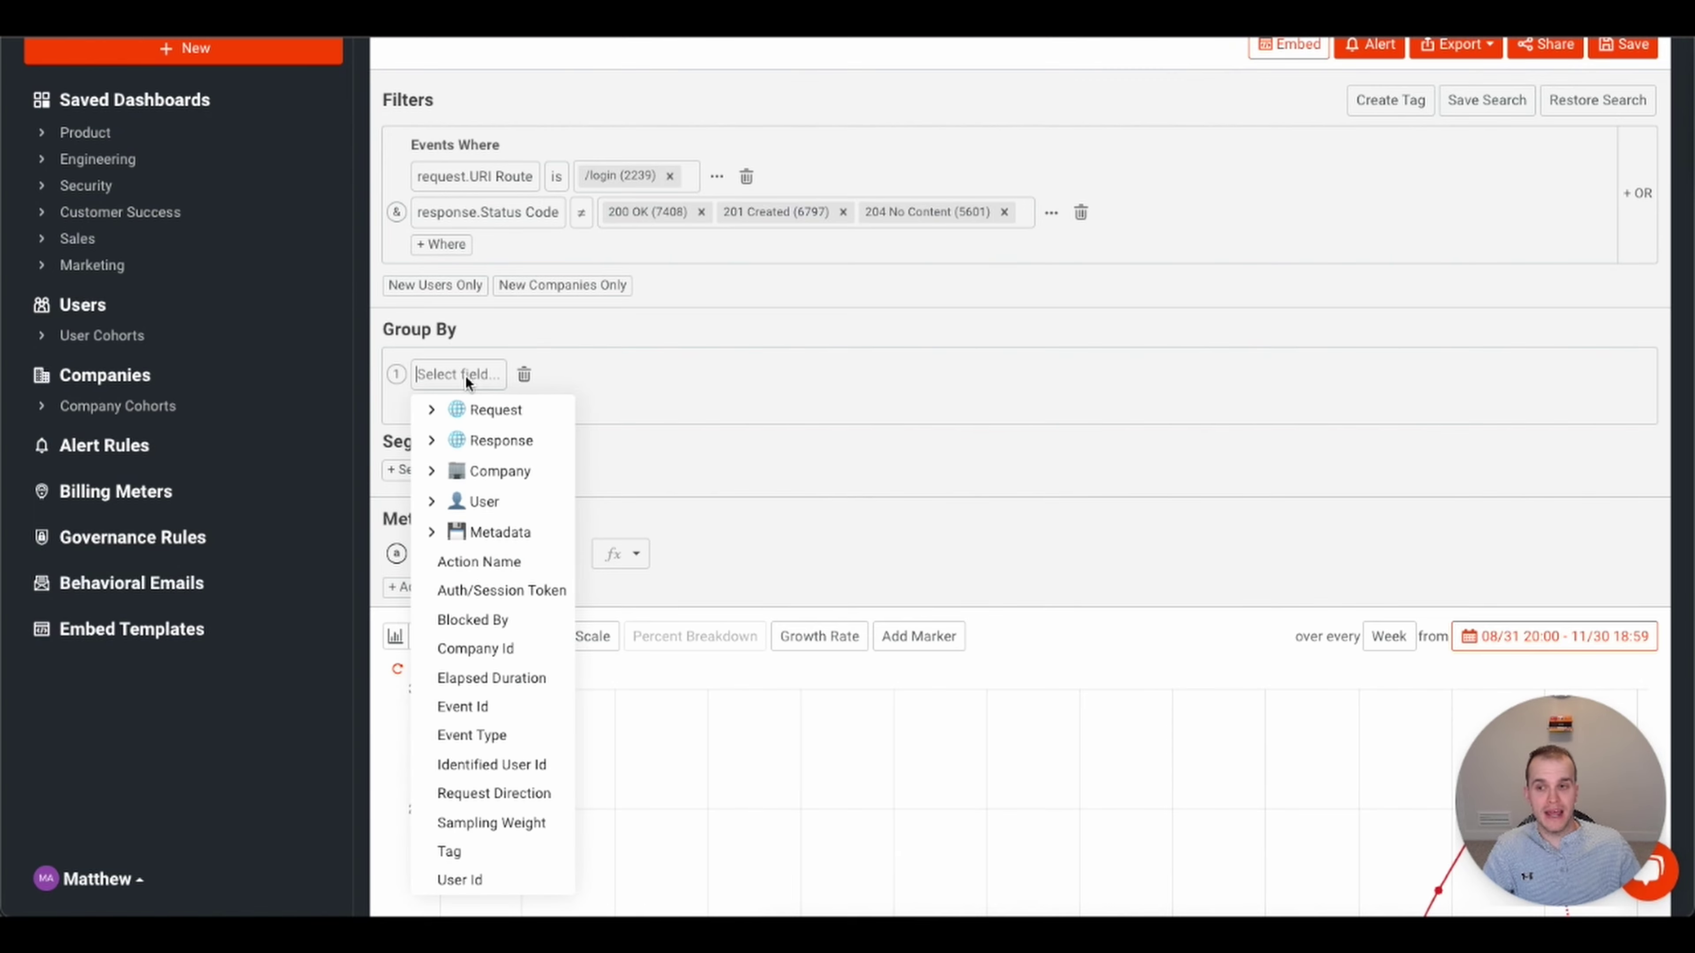
pyautogui.click(671, 384)
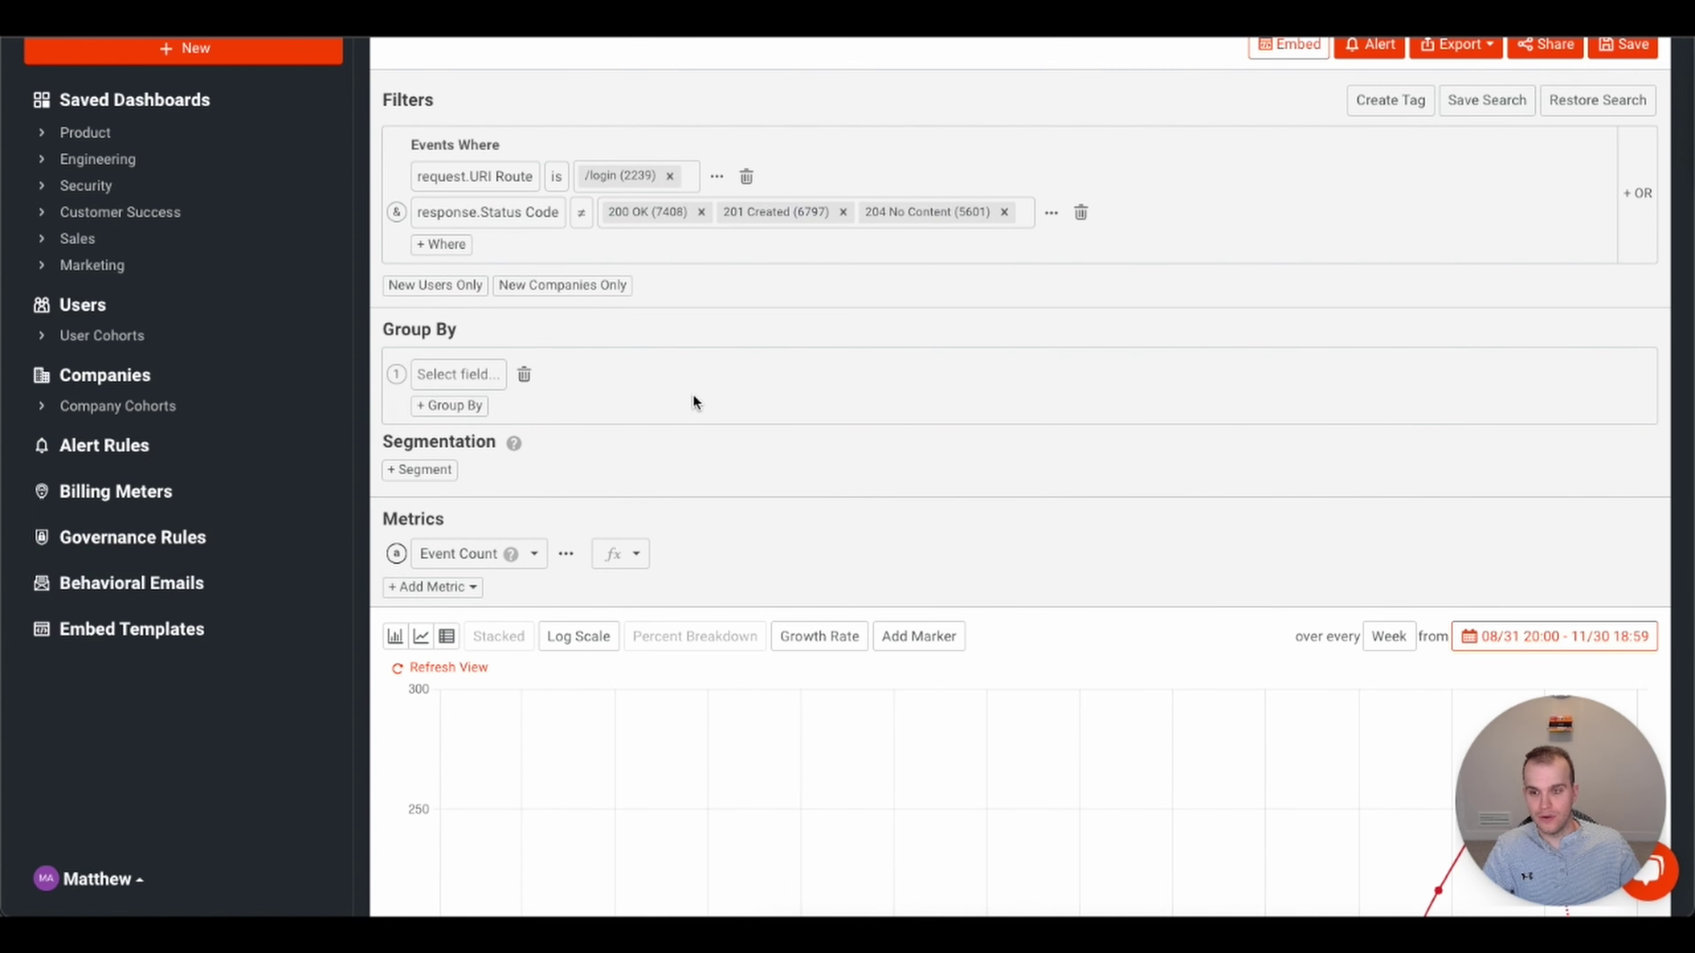
pyautogui.scroll(-1, 719, 419)
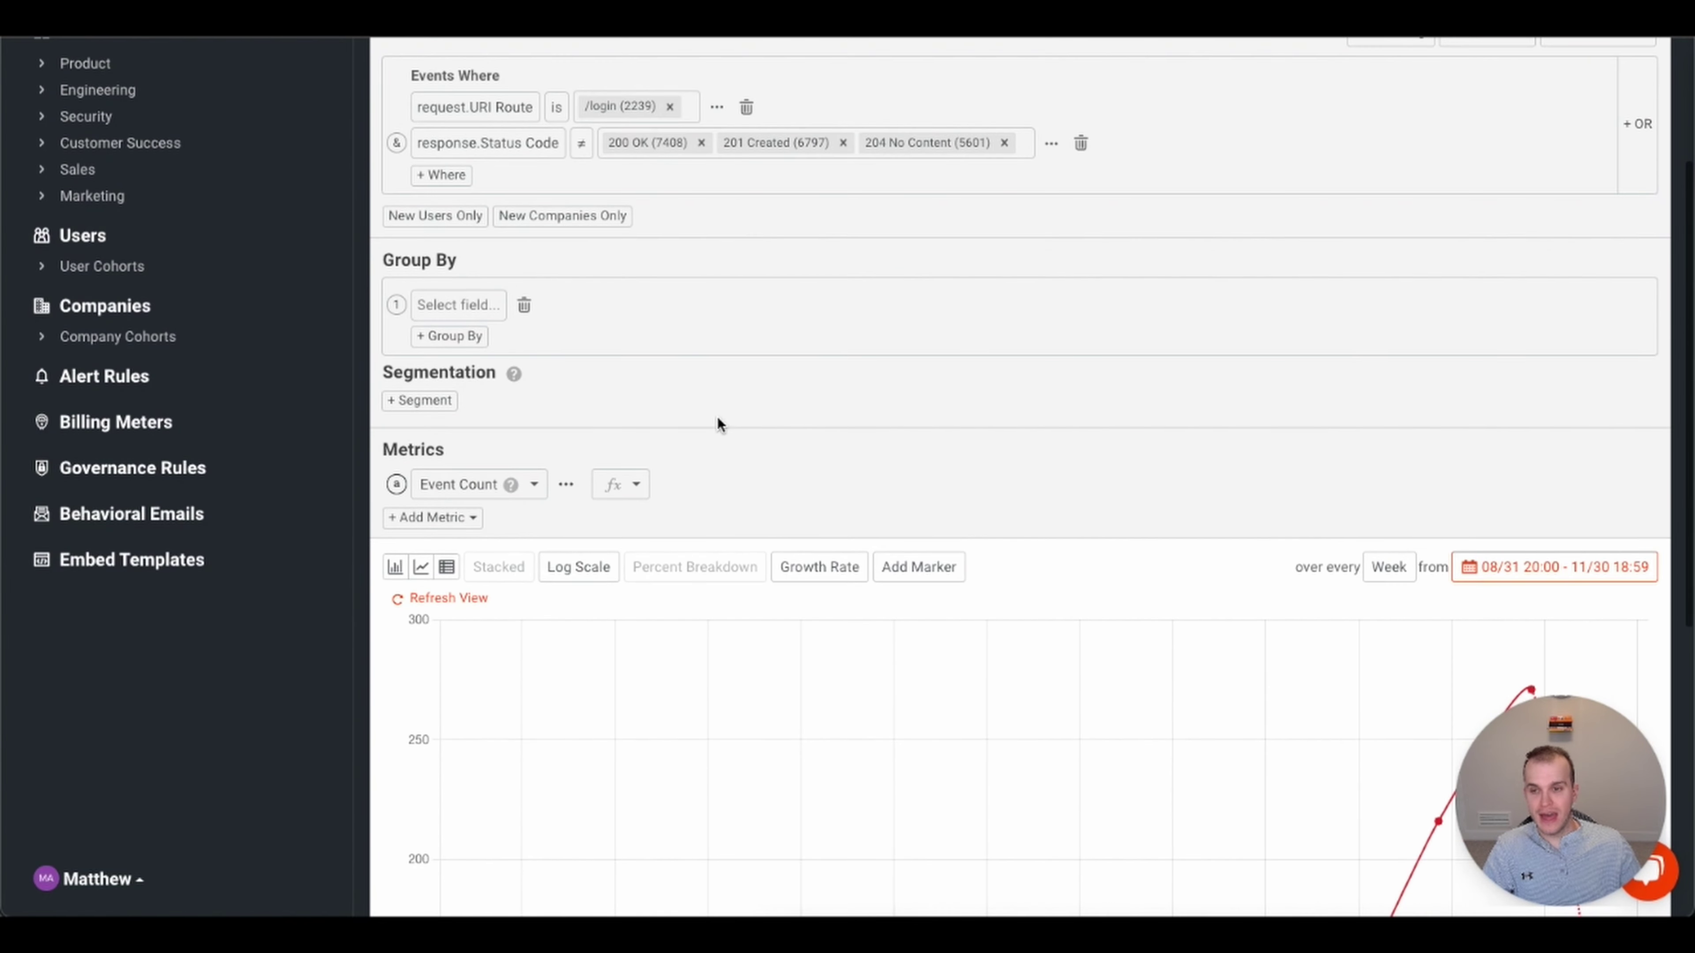
pyautogui.click(466, 305)
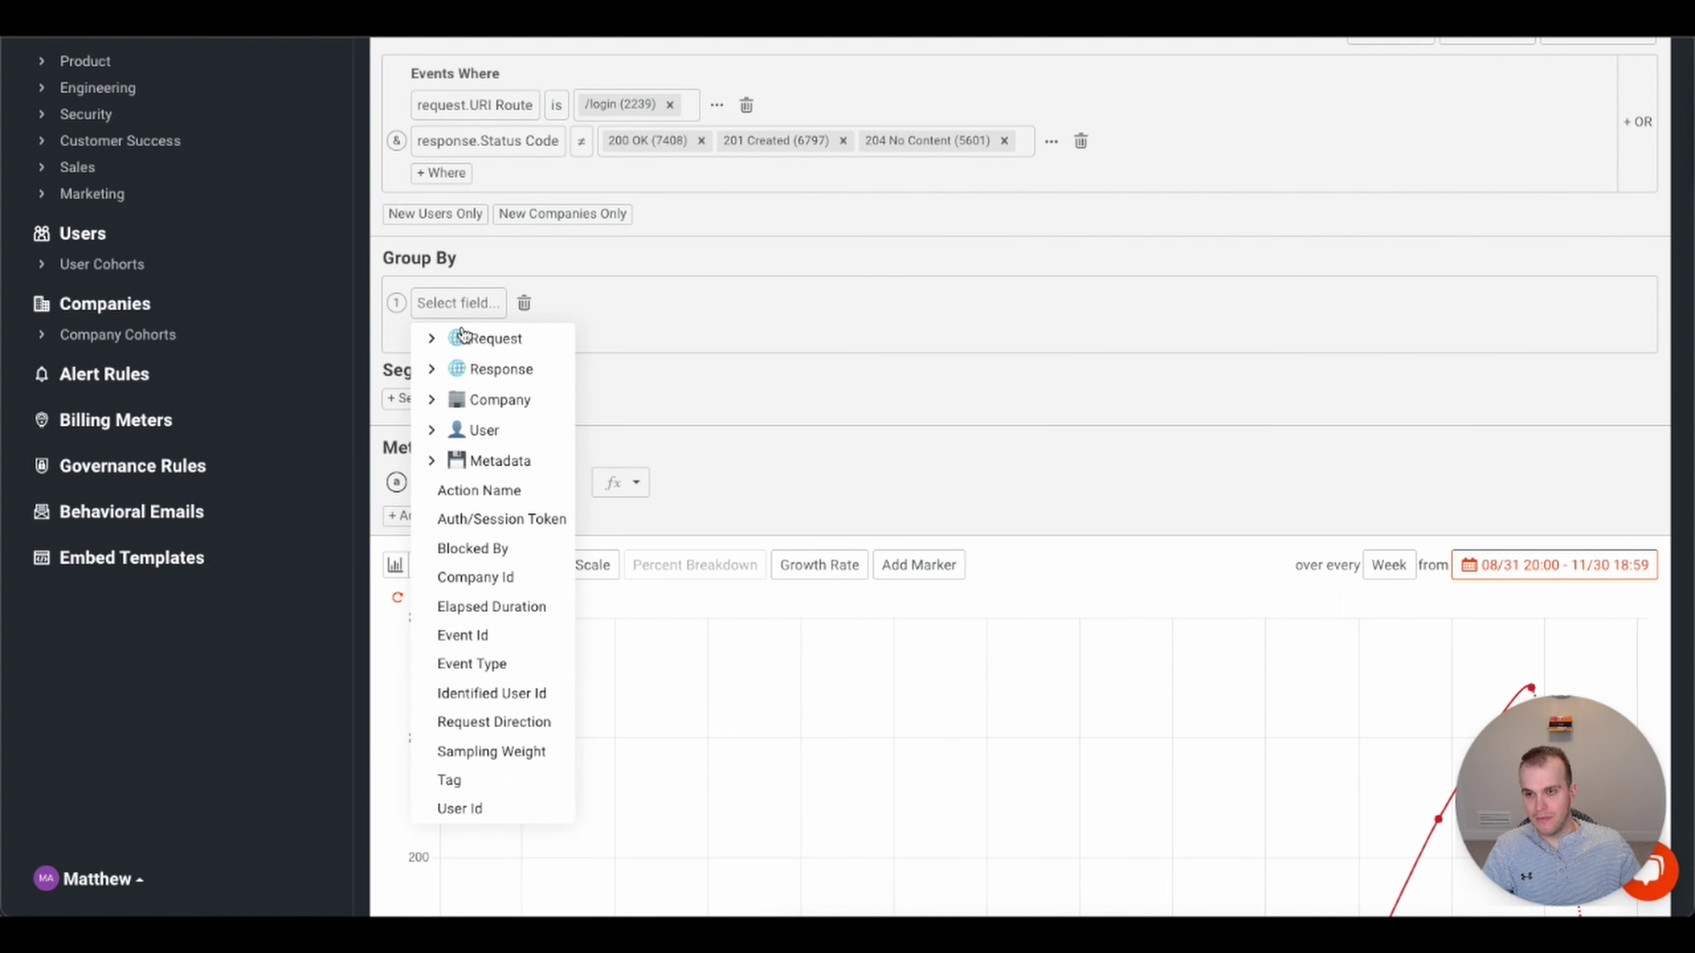
pyautogui.click(431, 369)
pyautogui.click(507, 463)
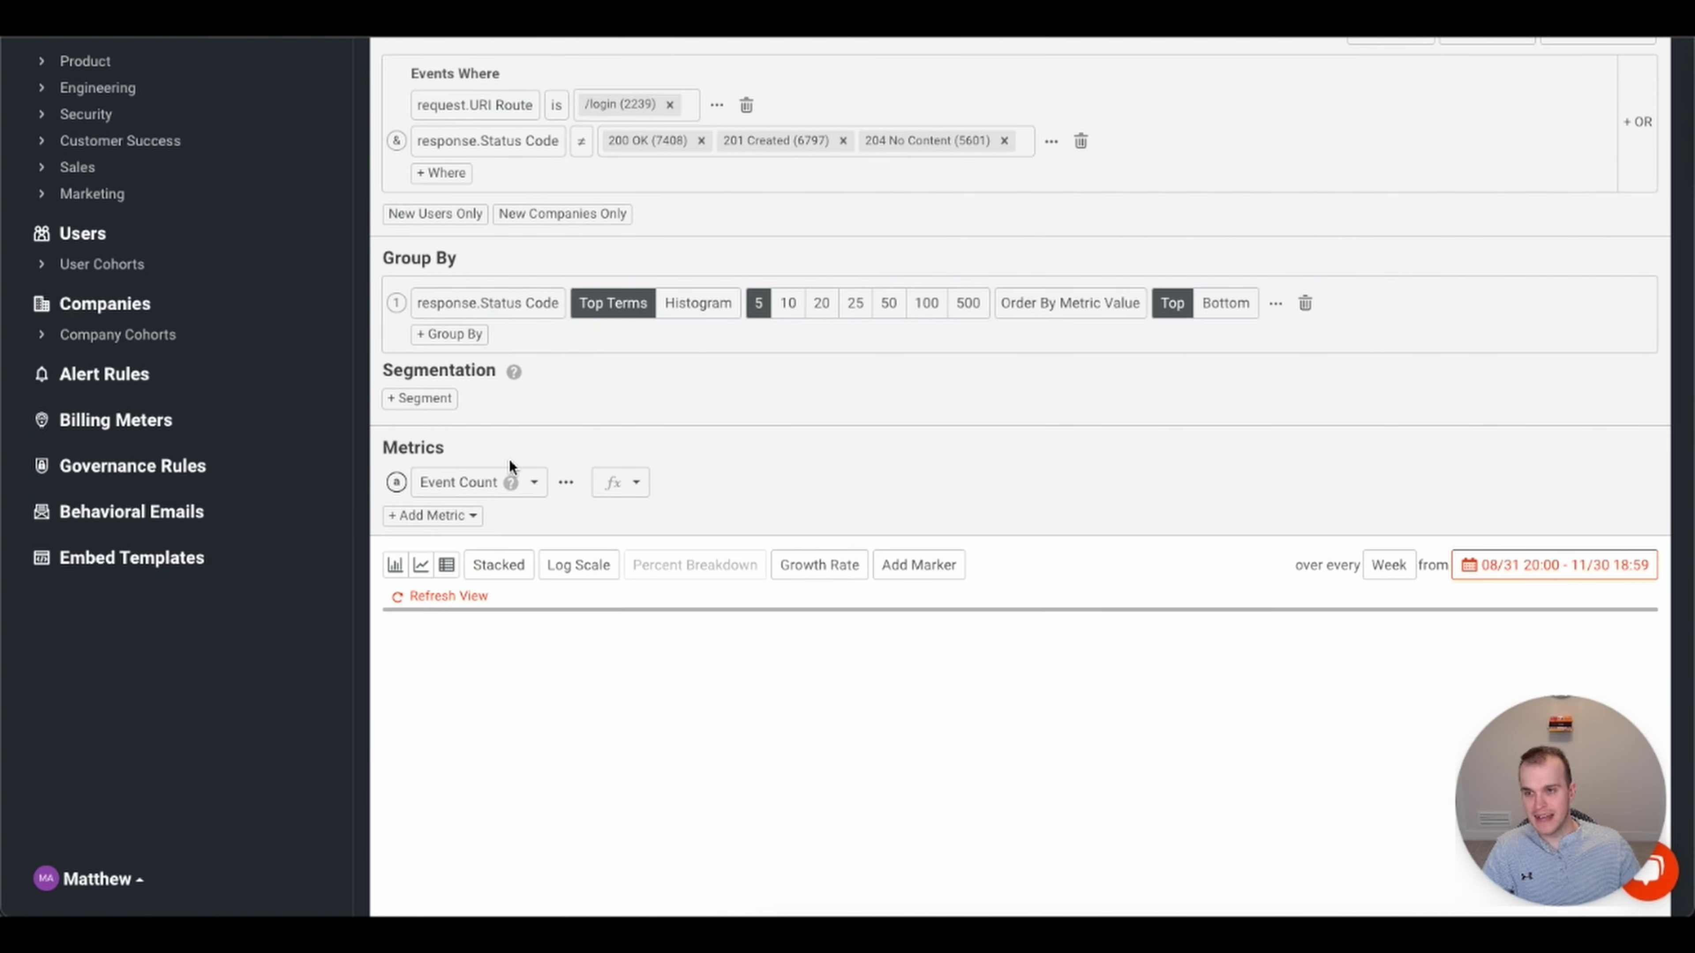
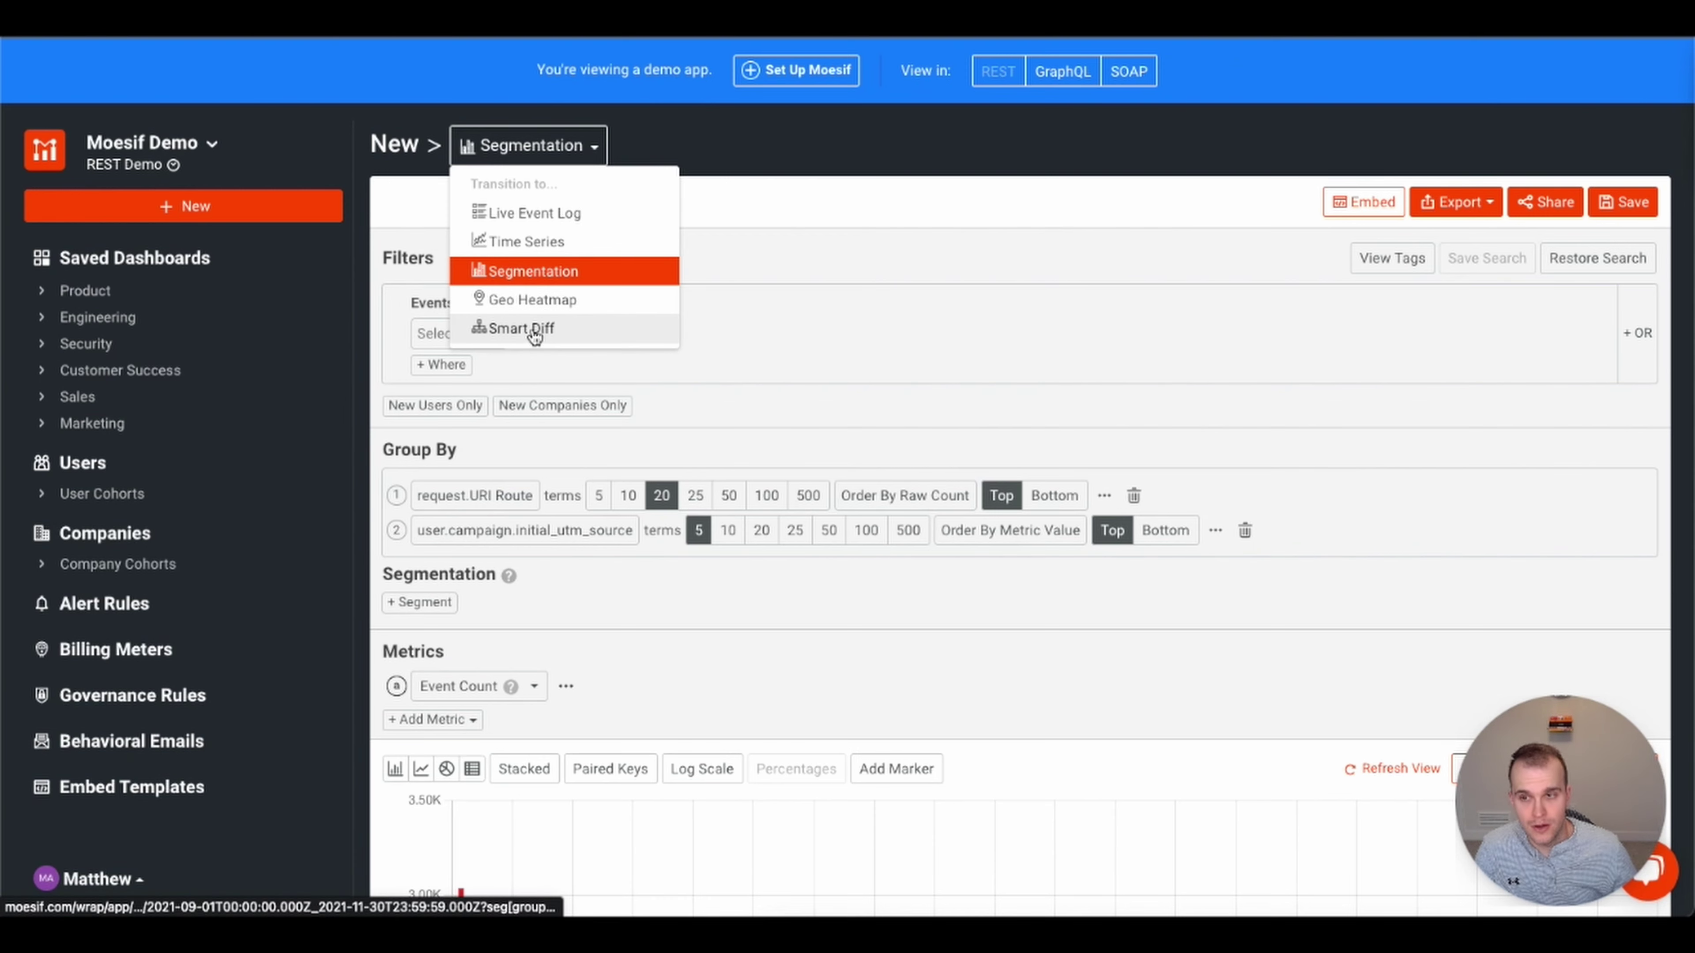
# - Switch to a Geo Heatmap and inspect the 08/31–11/30 Event Count density map
pyautogui.click(547, 302)
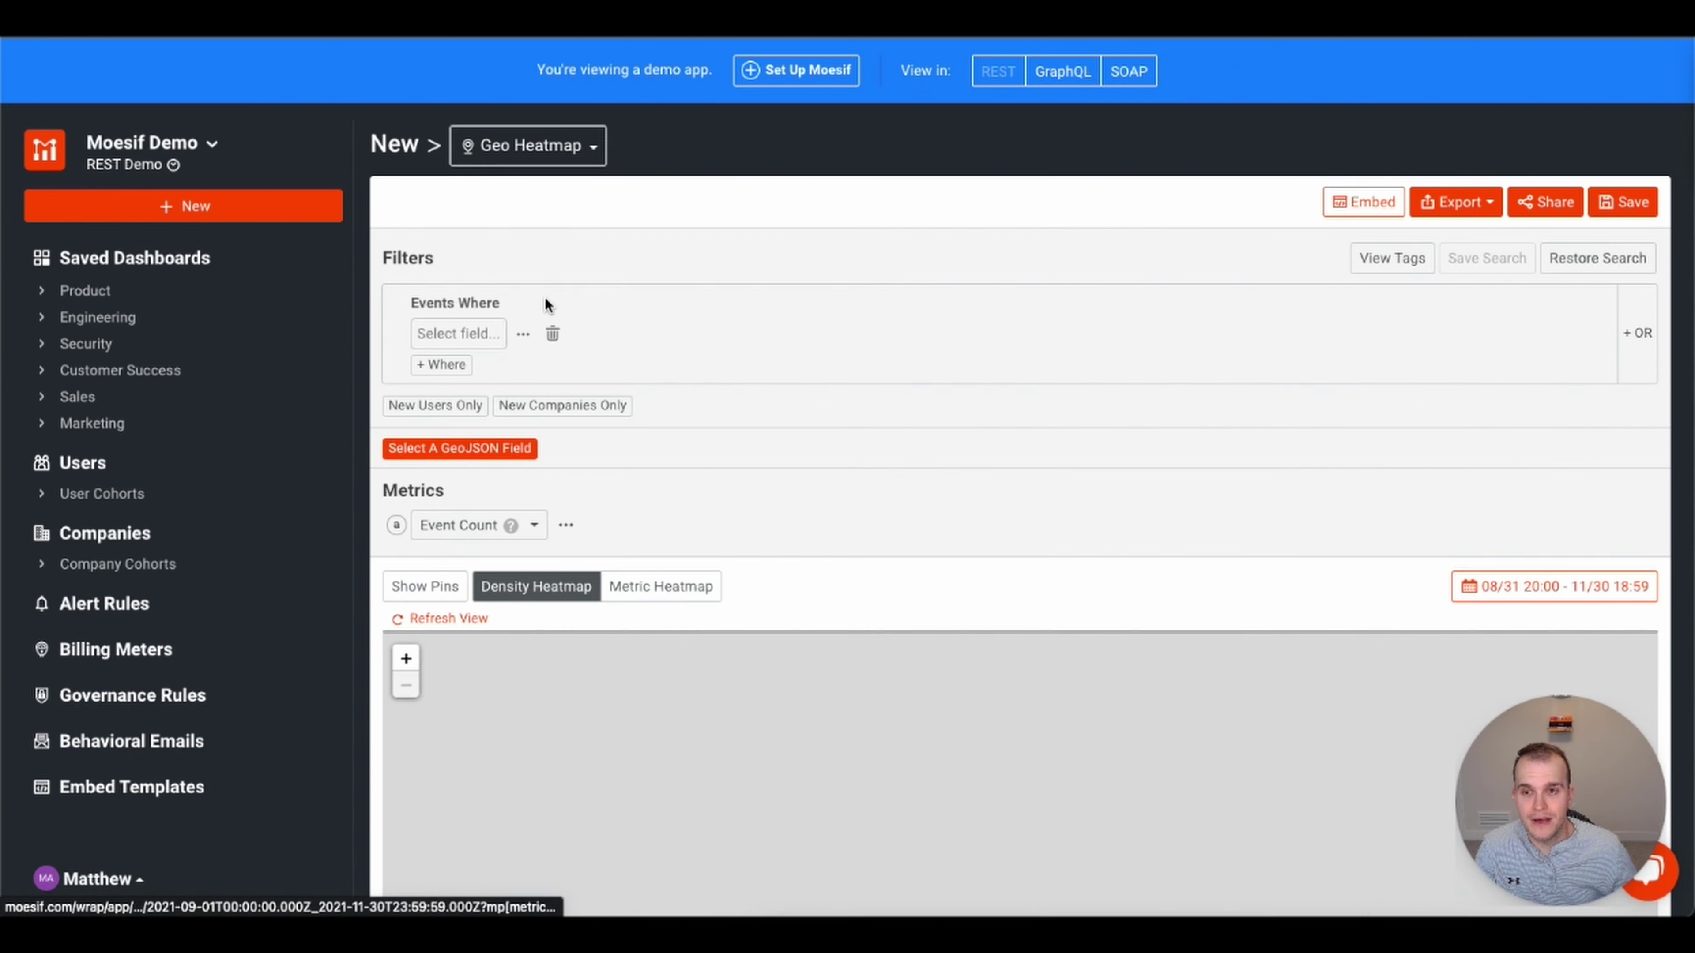
pyautogui.scroll(-8, 1103, 560)
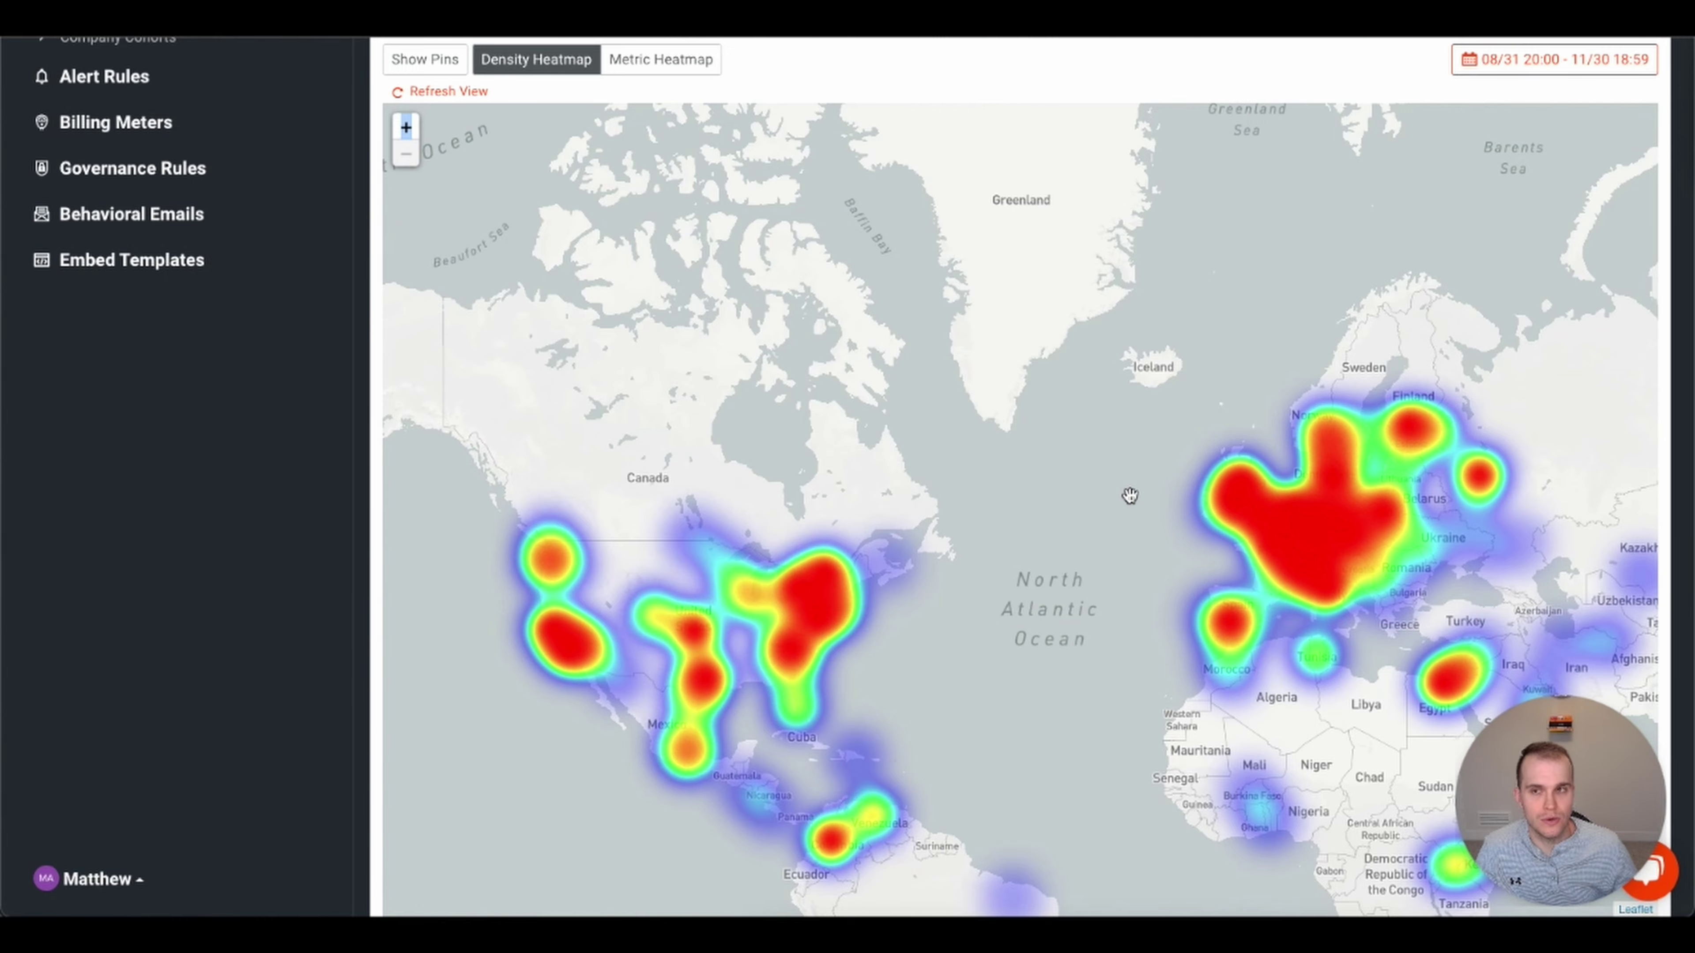
pyautogui.scroll(6, 916, 106)
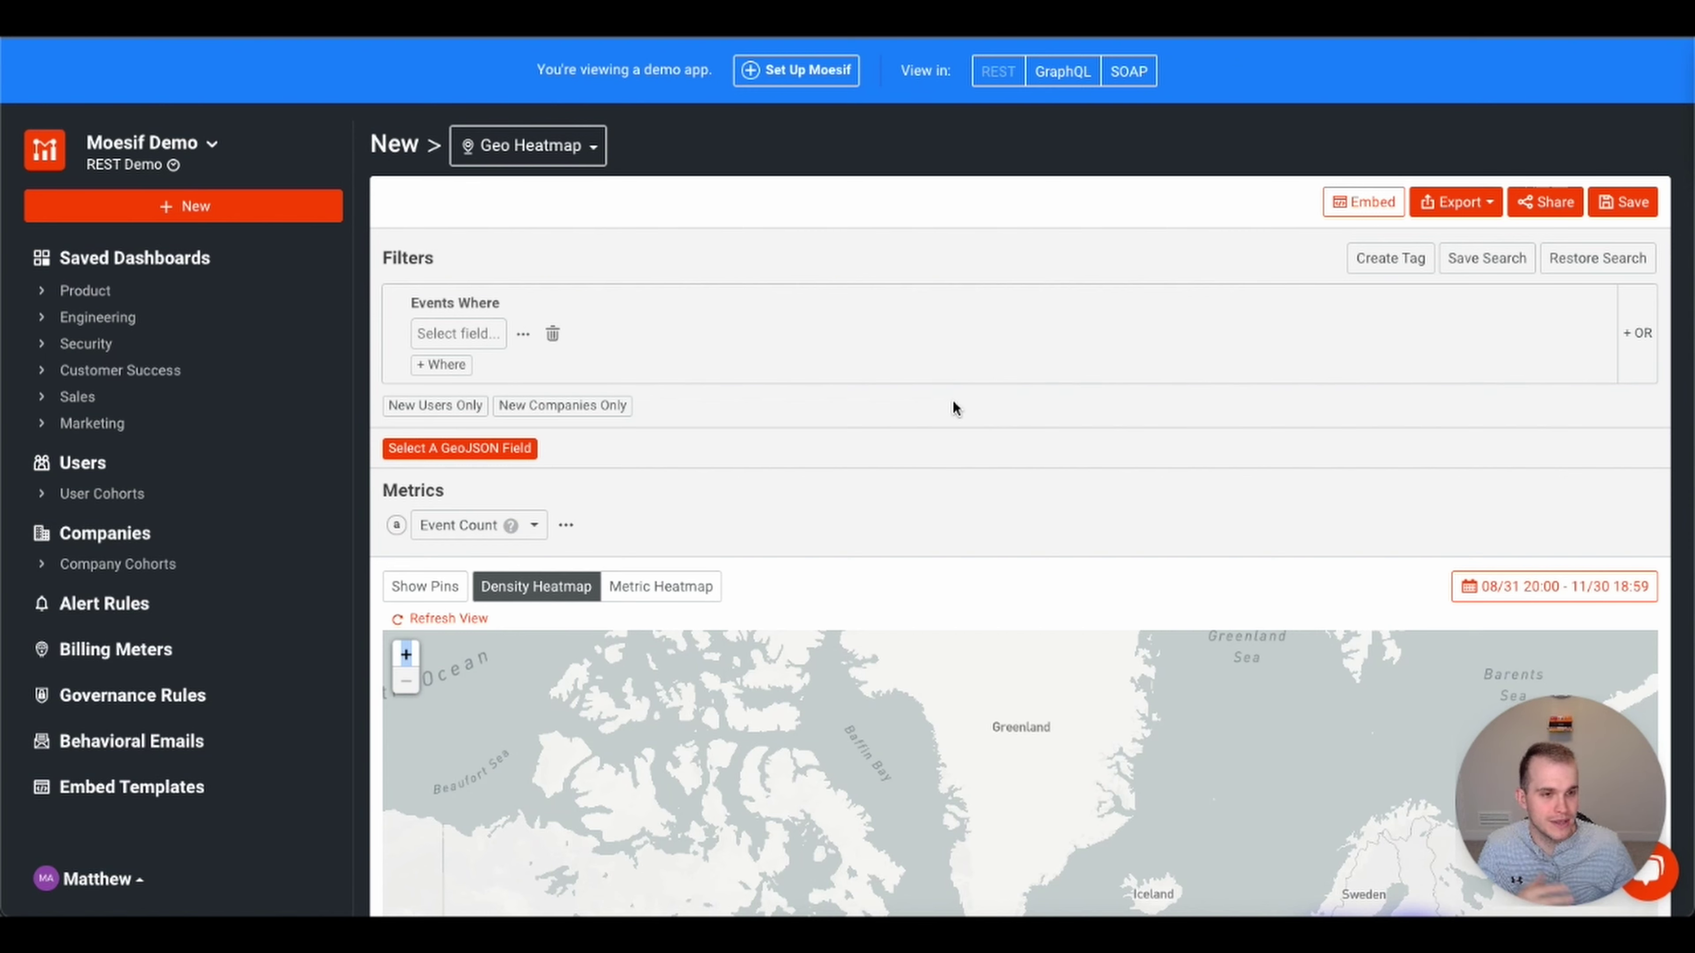
pyautogui.click(591, 148)
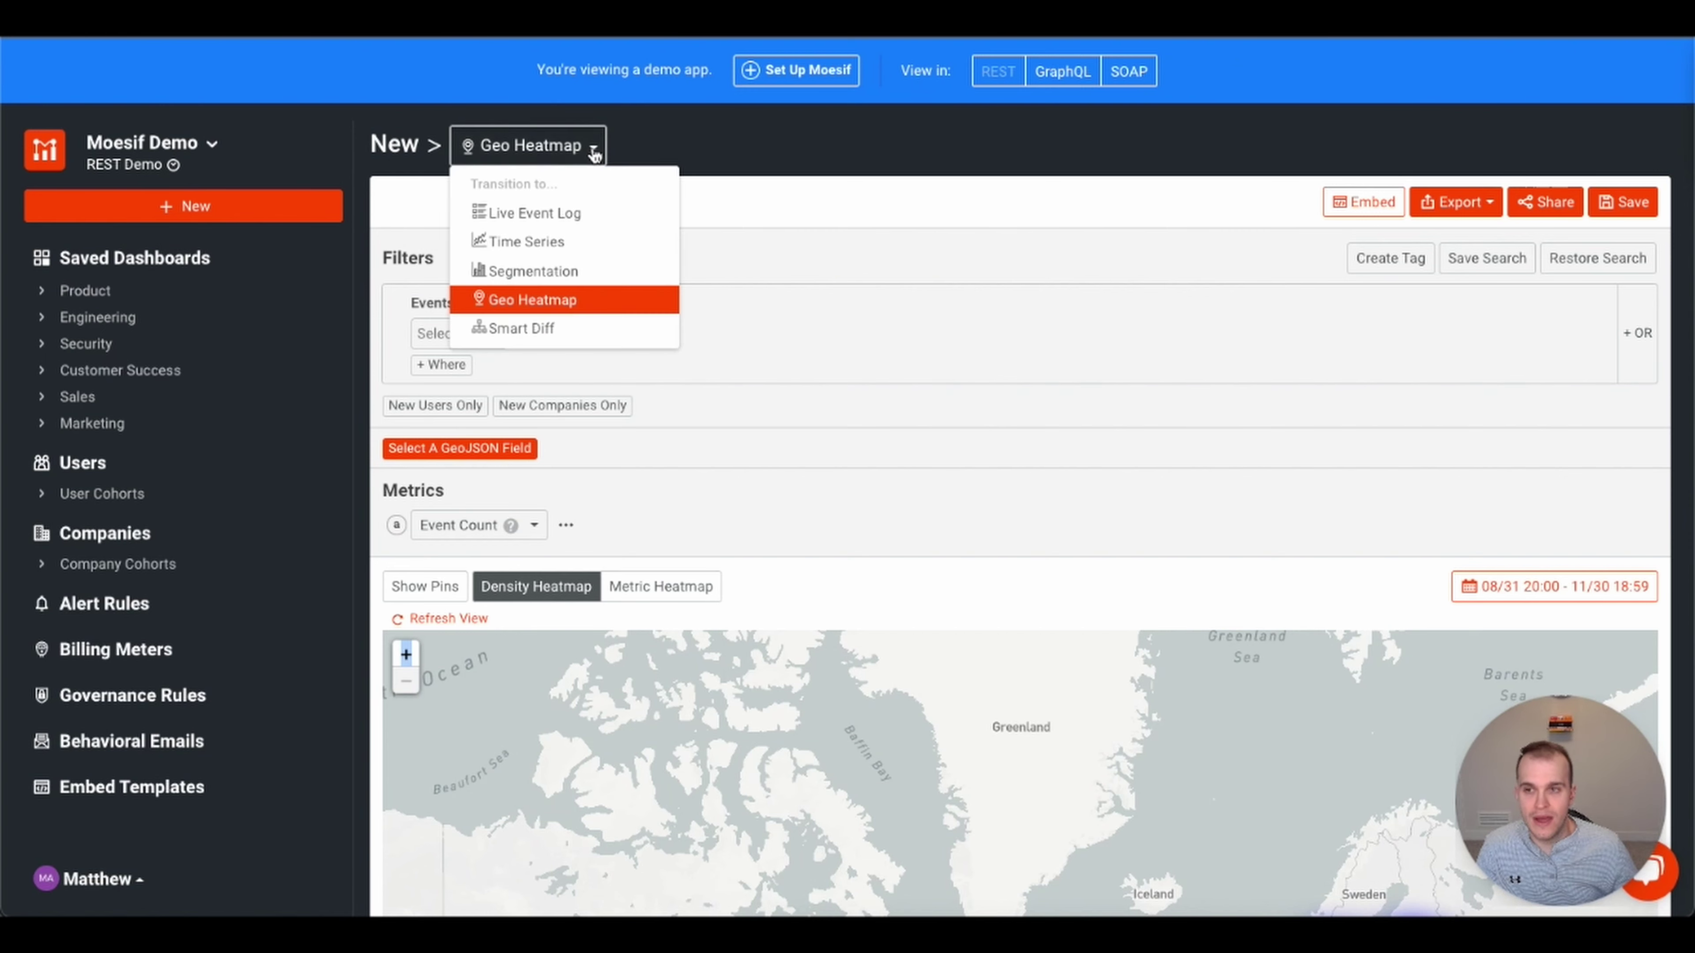
# - Switch to a Time Series filtered to request.URI Route is /login and review the daily counts
pyautogui.click(549, 243)
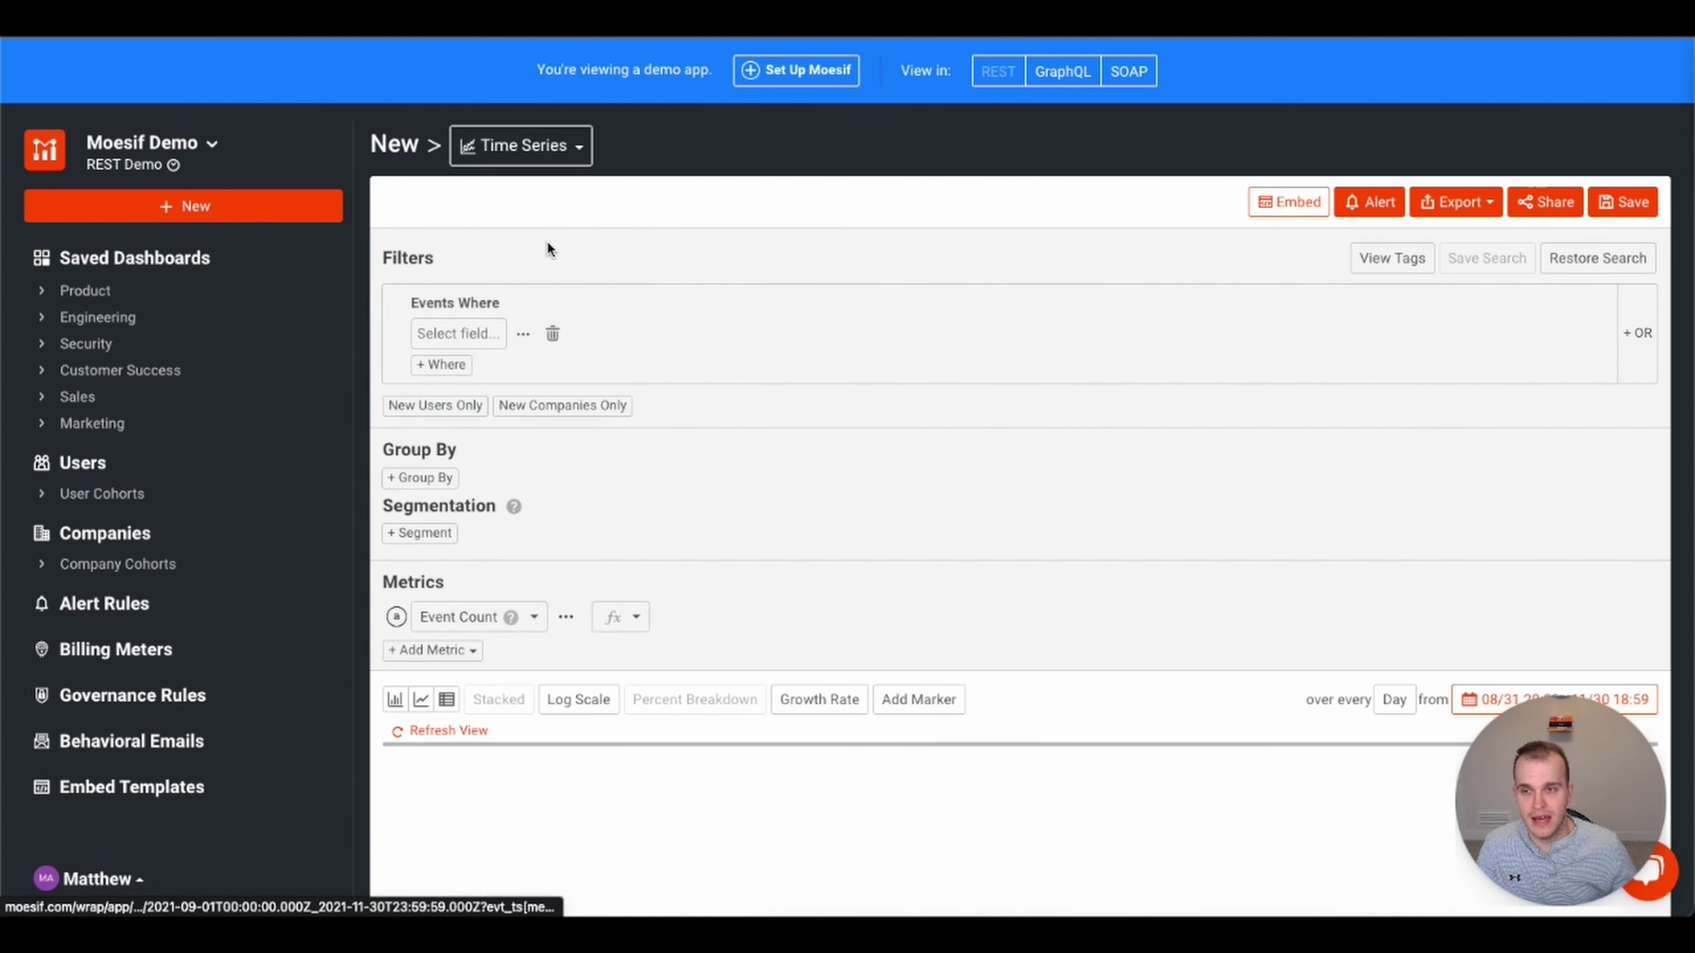
pyautogui.click(452, 331)
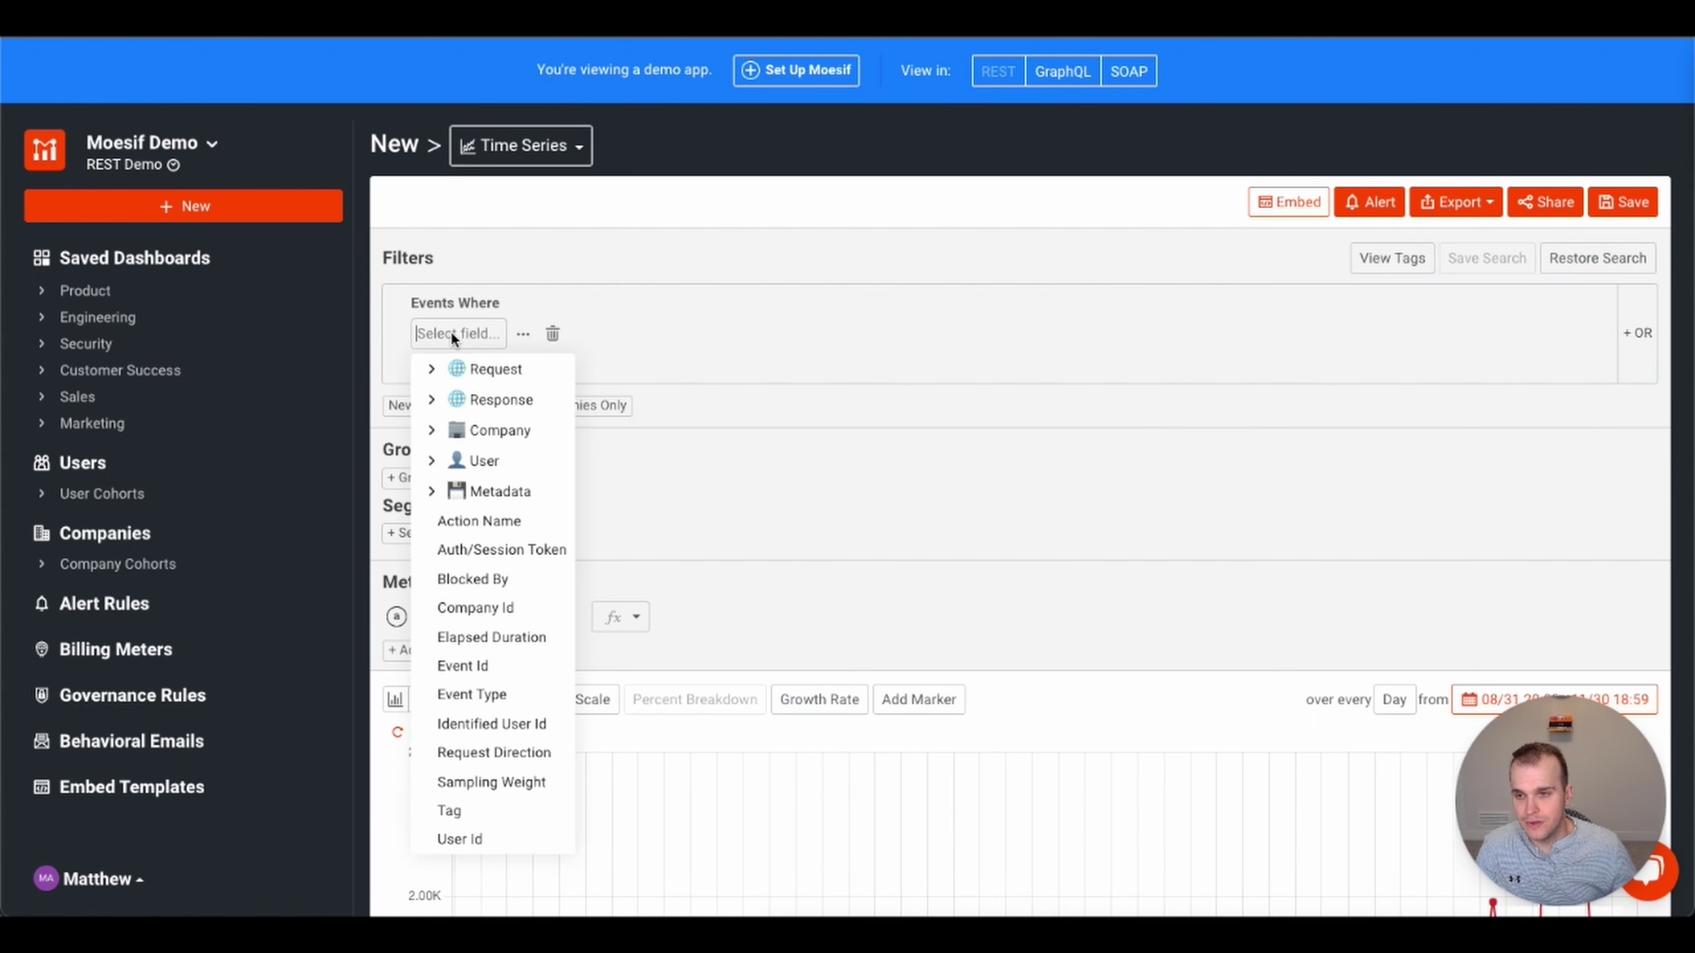
pyautogui.click(431, 369)
pyautogui.click(485, 387)
pyautogui.click(594, 330)
pyautogui.click(588, 431)
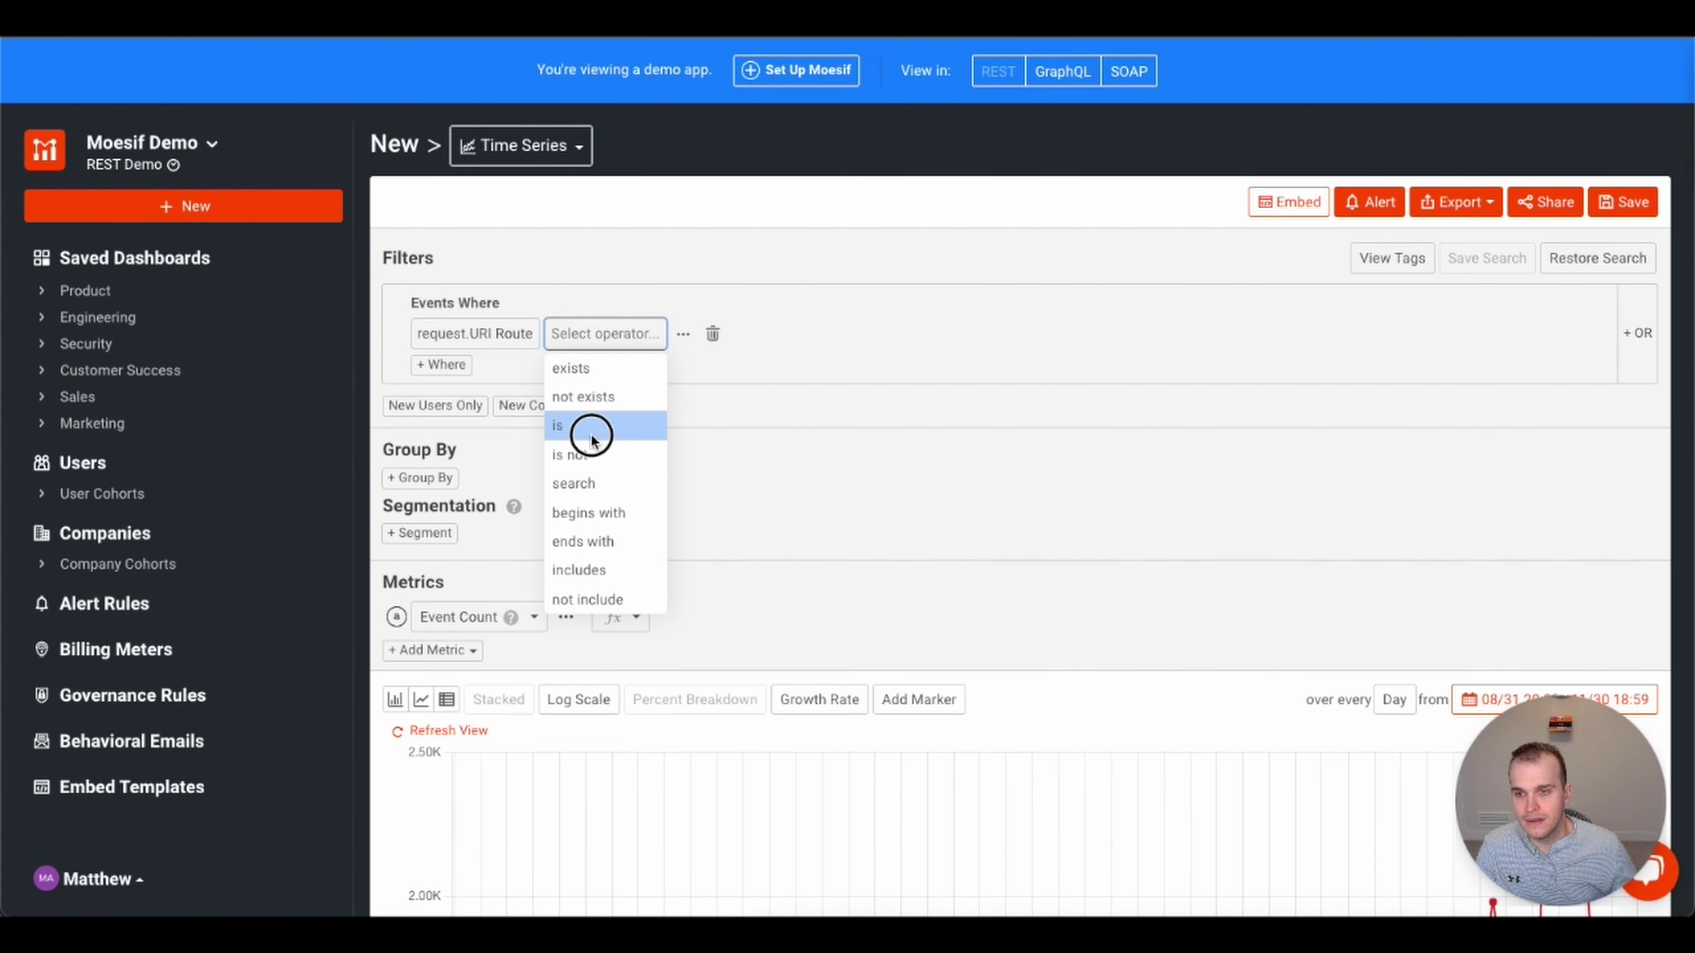
pyautogui.click(629, 339)
pyautogui.write('/logi')
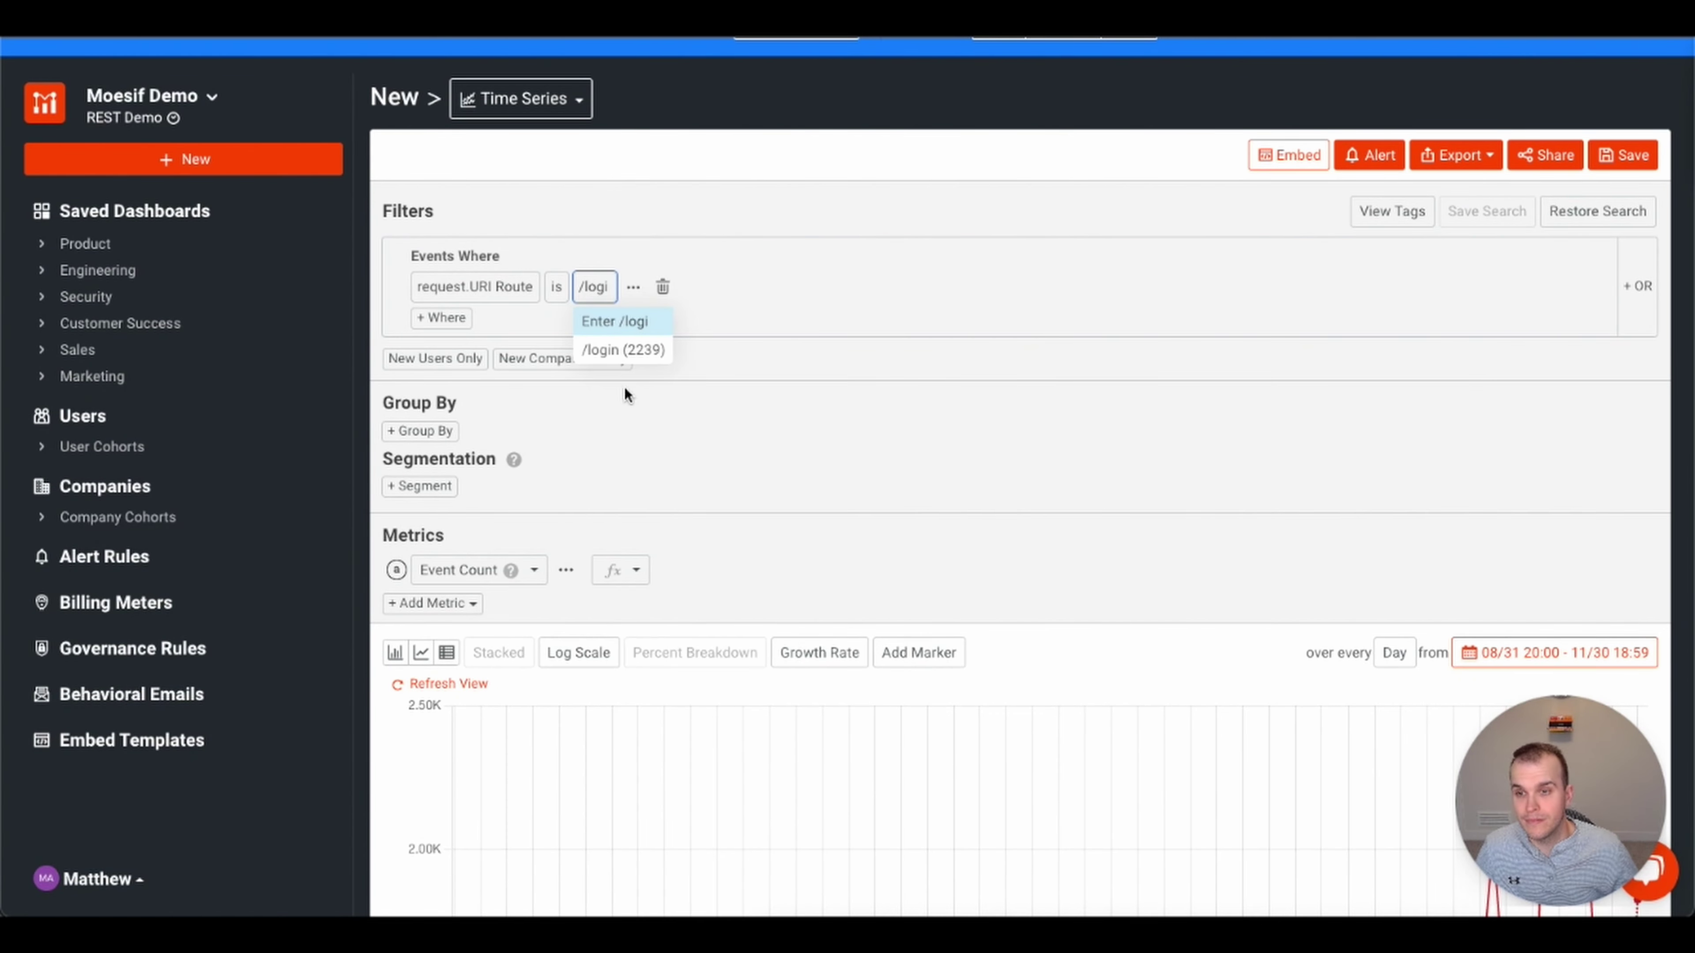
pyautogui.click(624, 353)
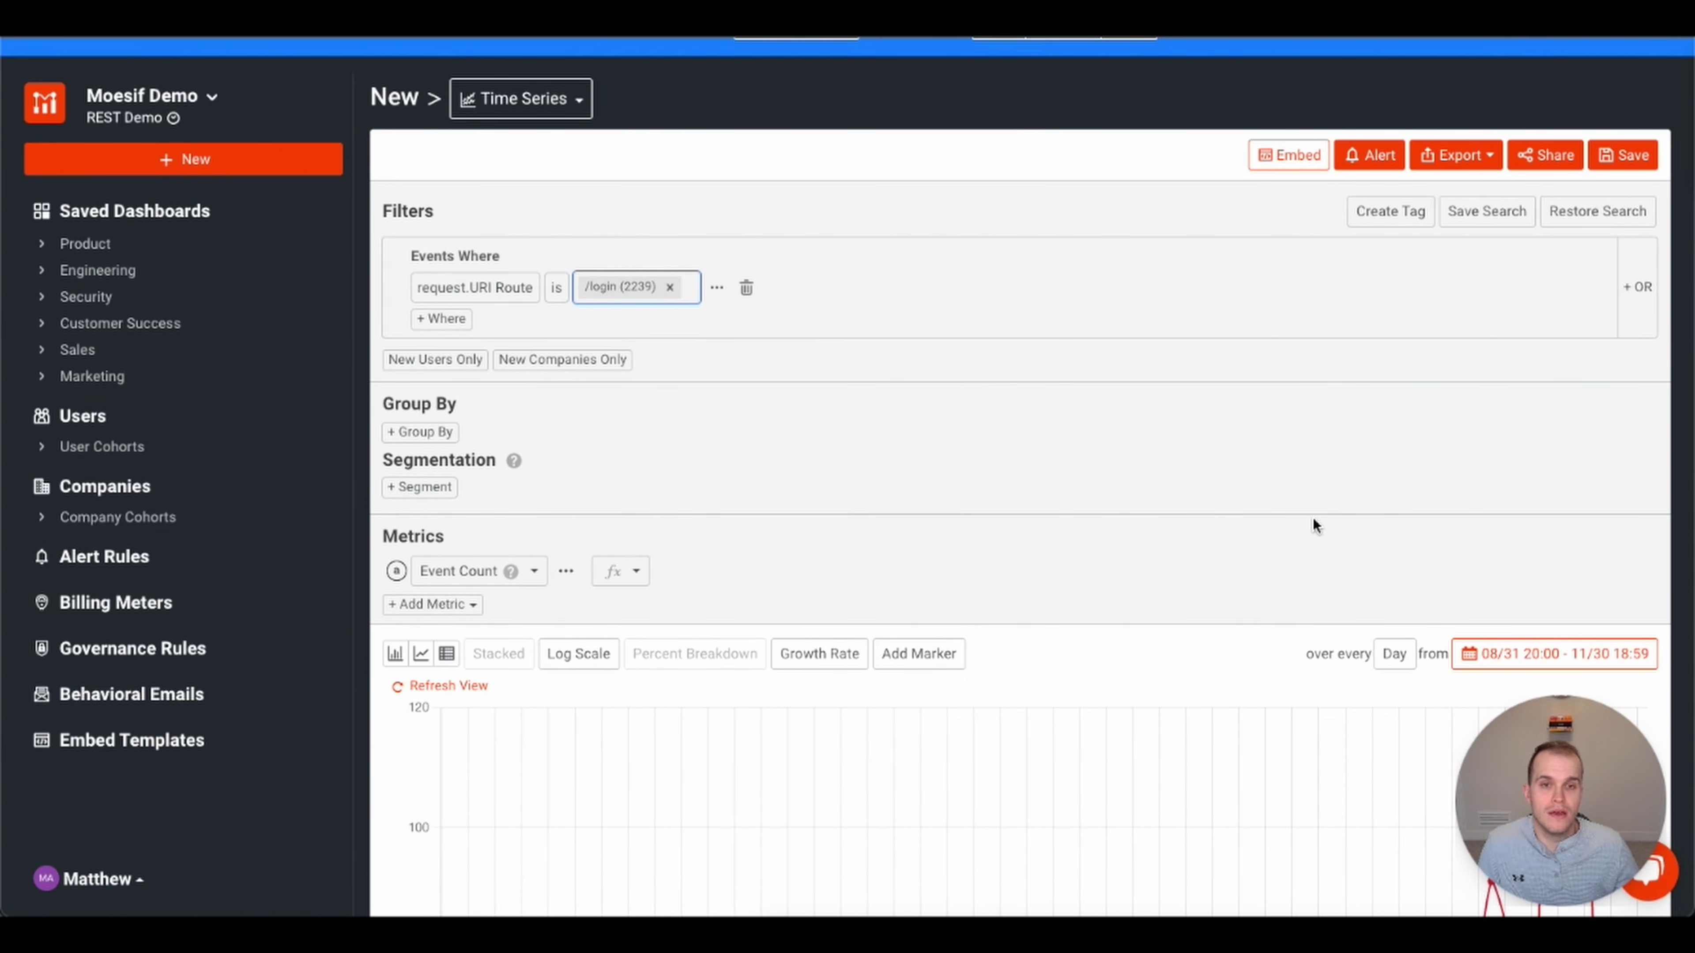
pyautogui.scroll(-7, 1125, 489)
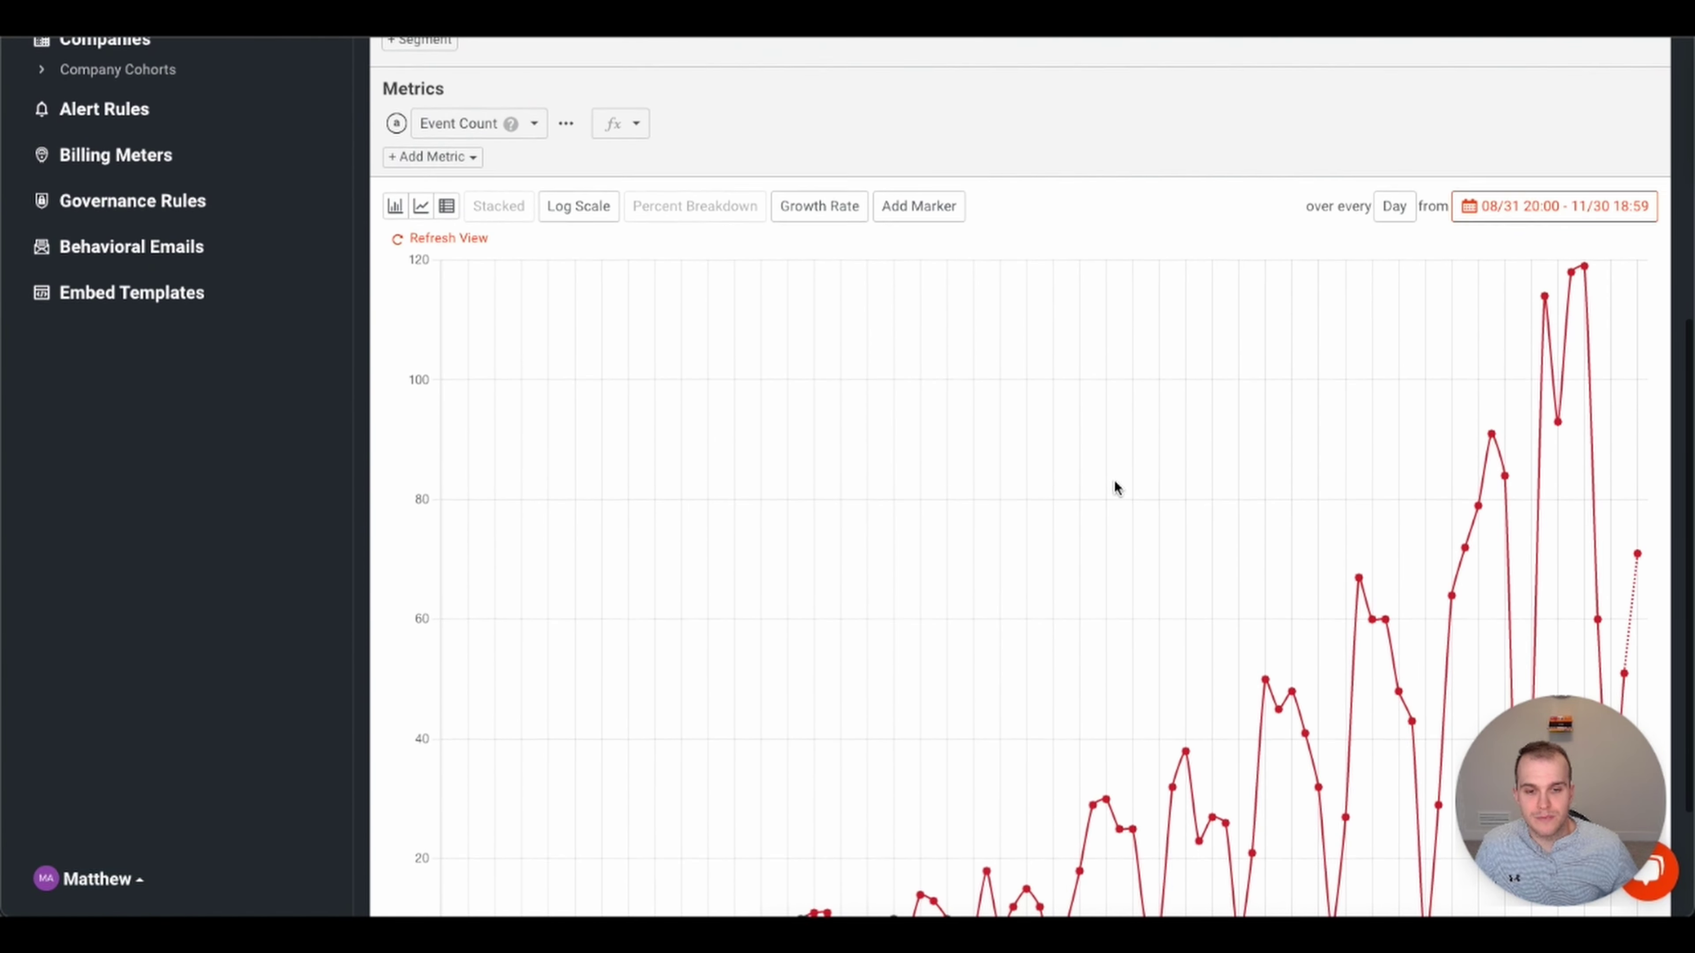
pyautogui.scroll(-2, 1380, 596)
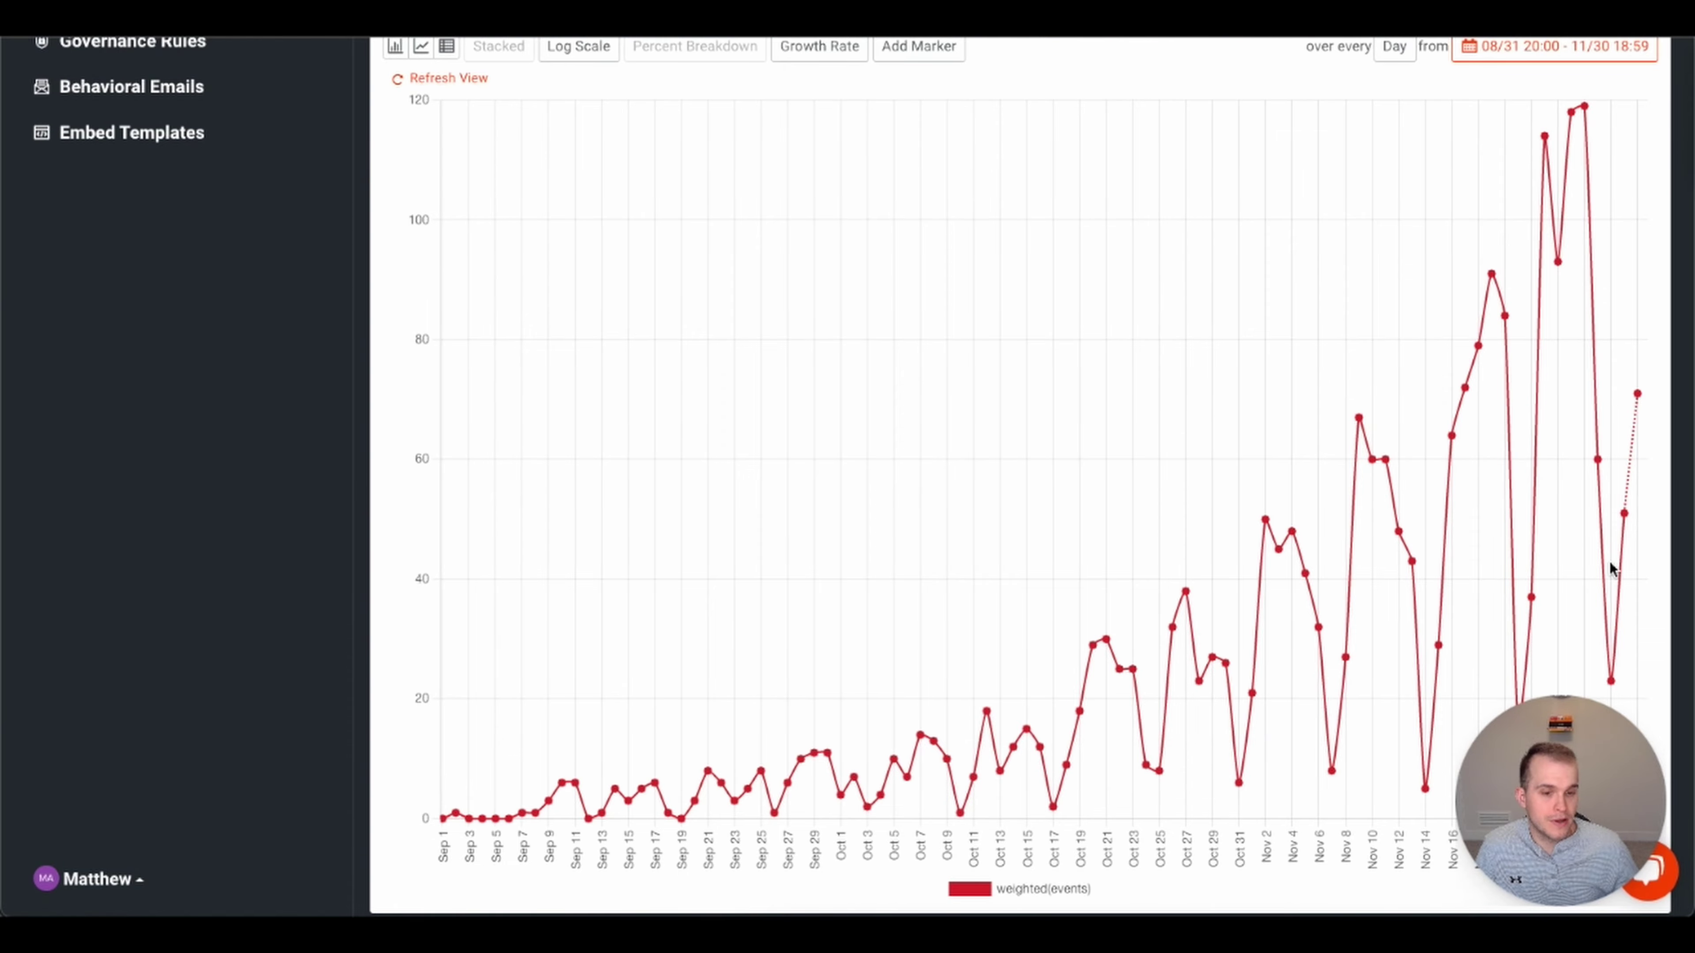
pyautogui.scroll(9, 1584, 422)
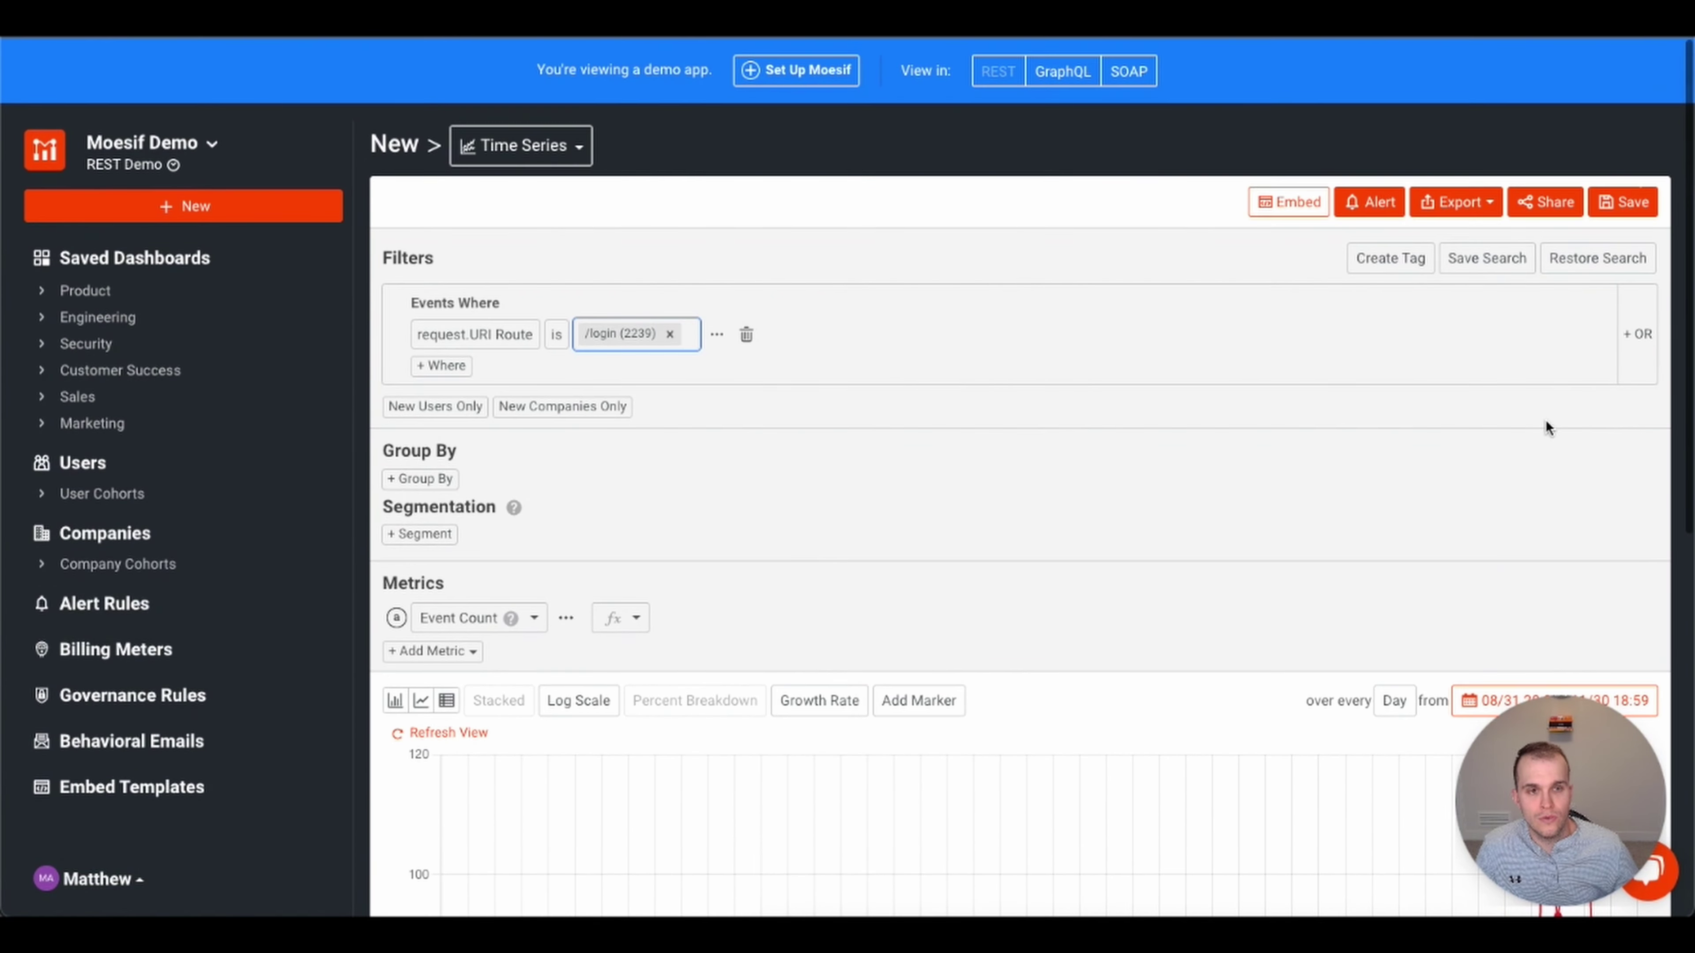
pyautogui.click(1618, 204)
pyautogui.click(685, 188)
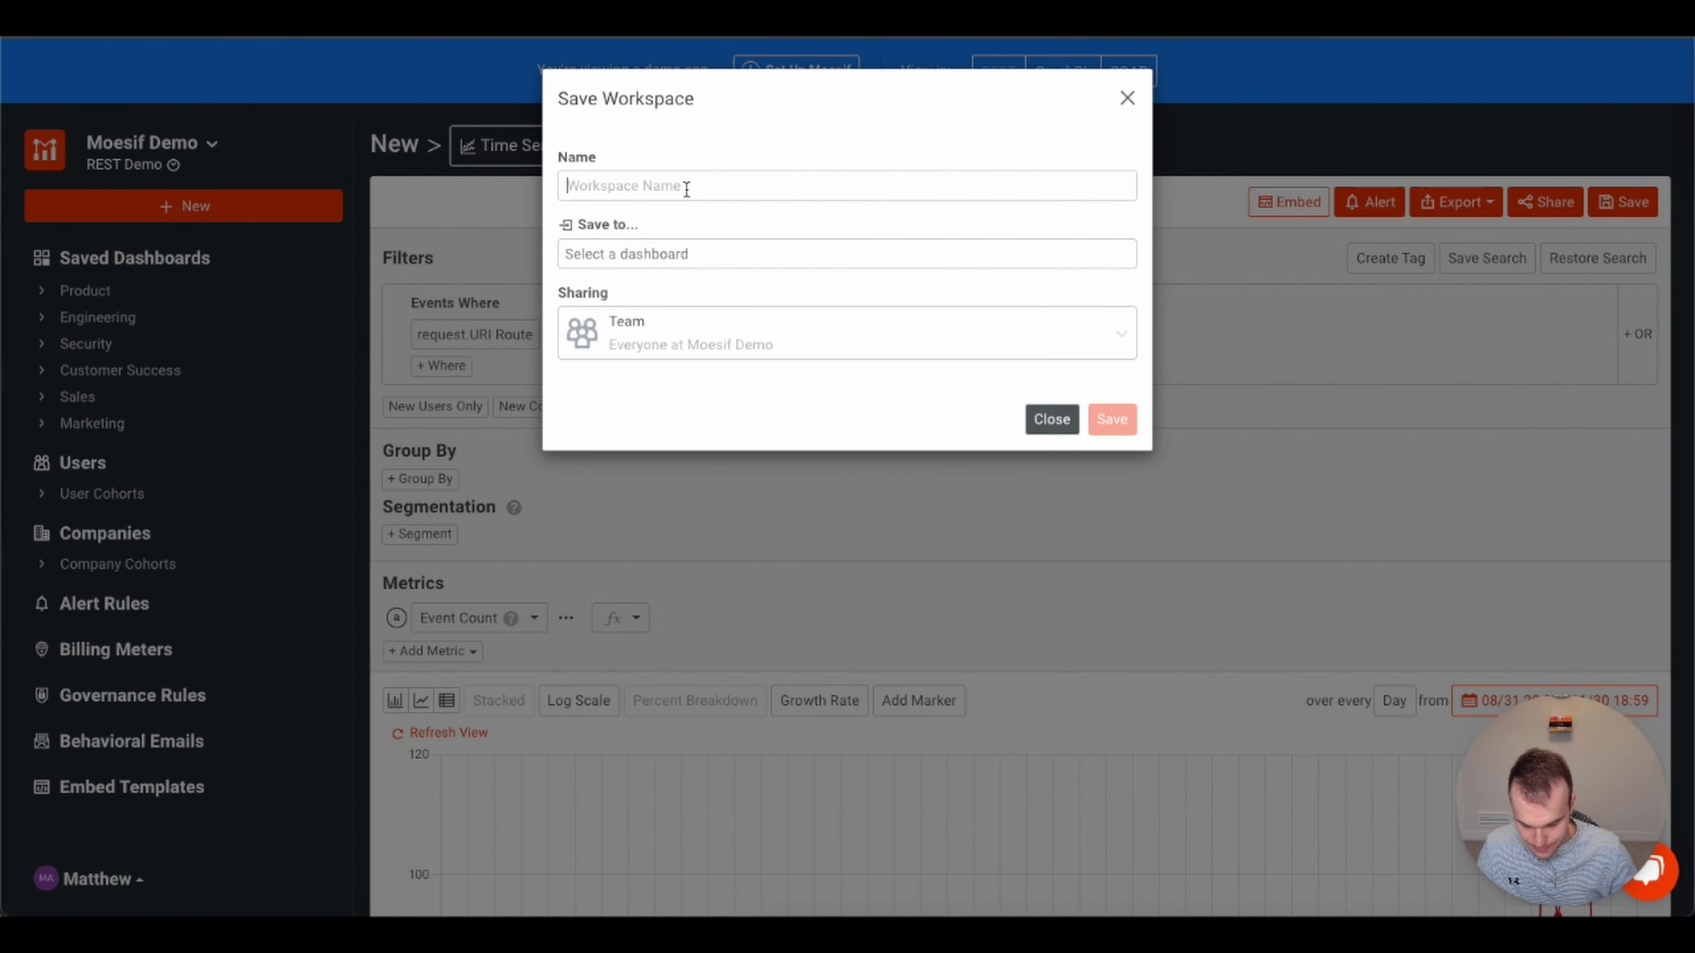
pyautogui.write('Login')
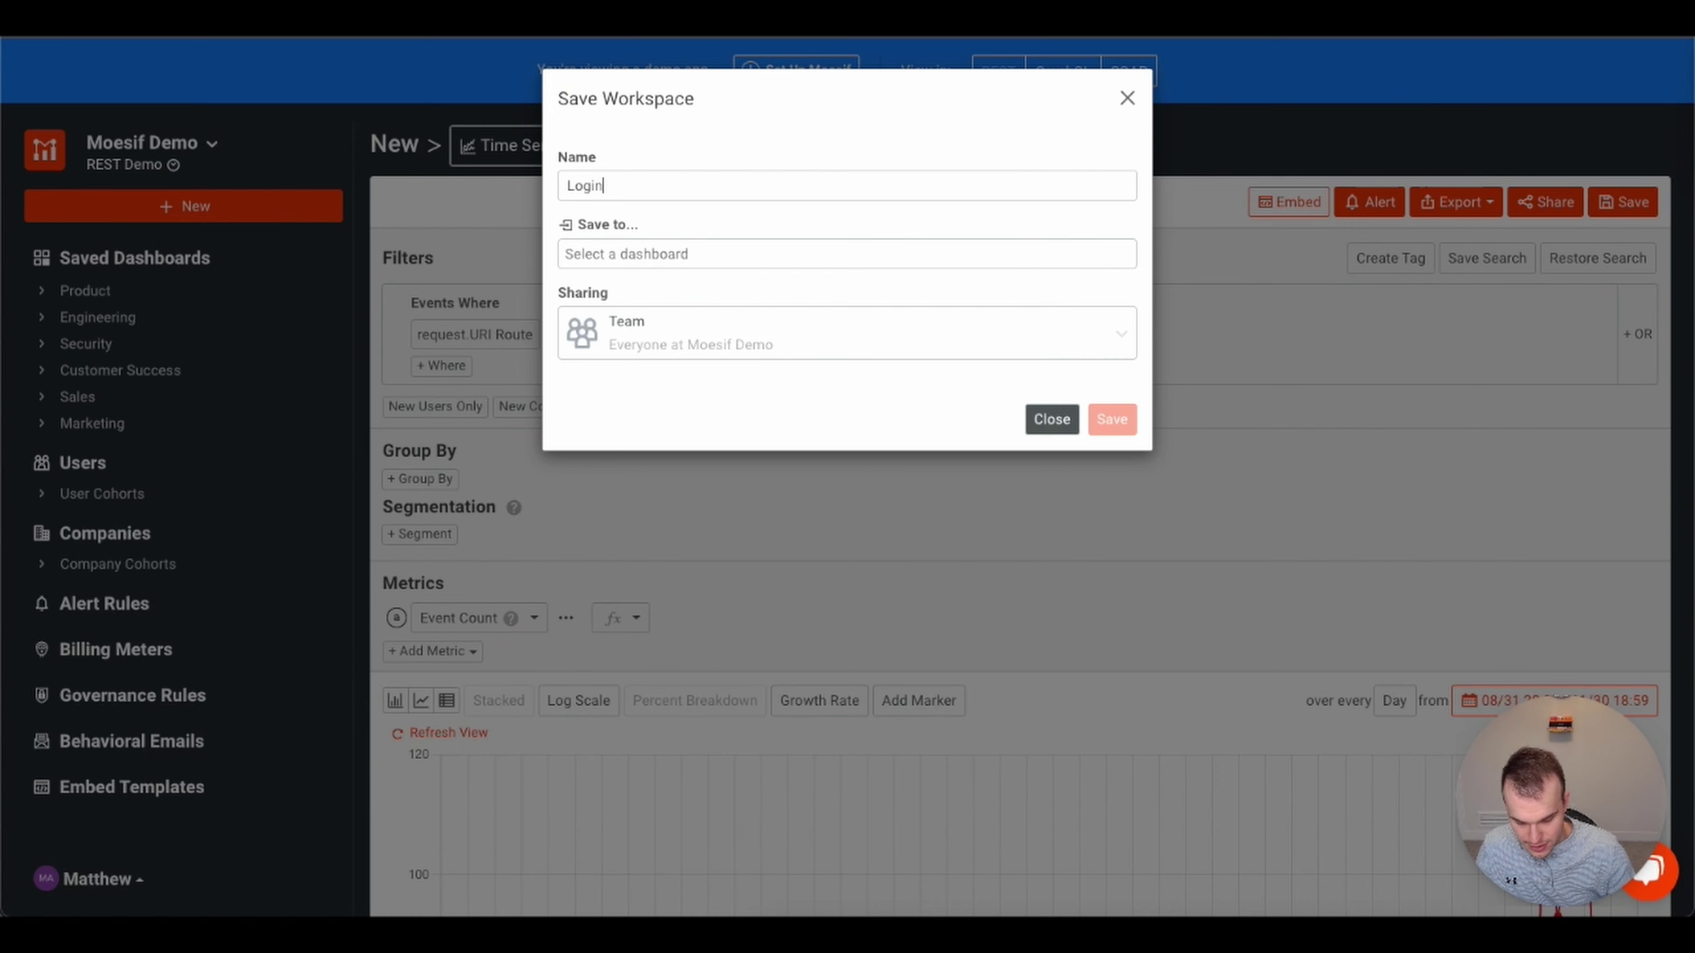
pyautogui.write('s over time')
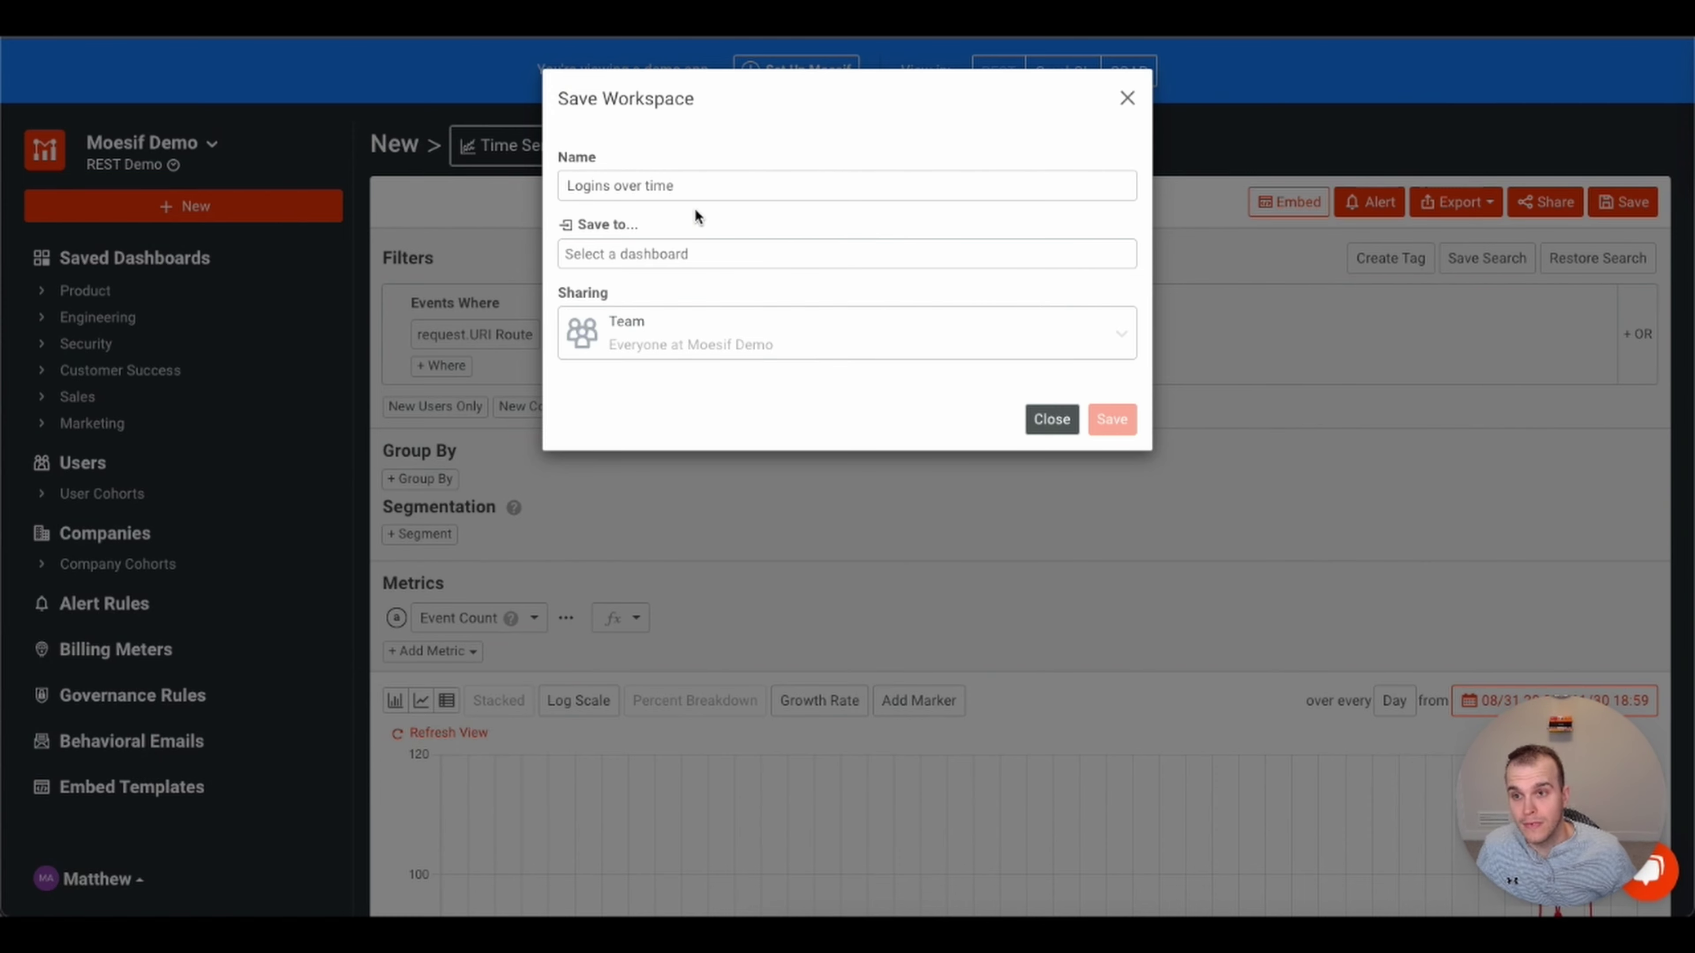
pyautogui.click(691, 251)
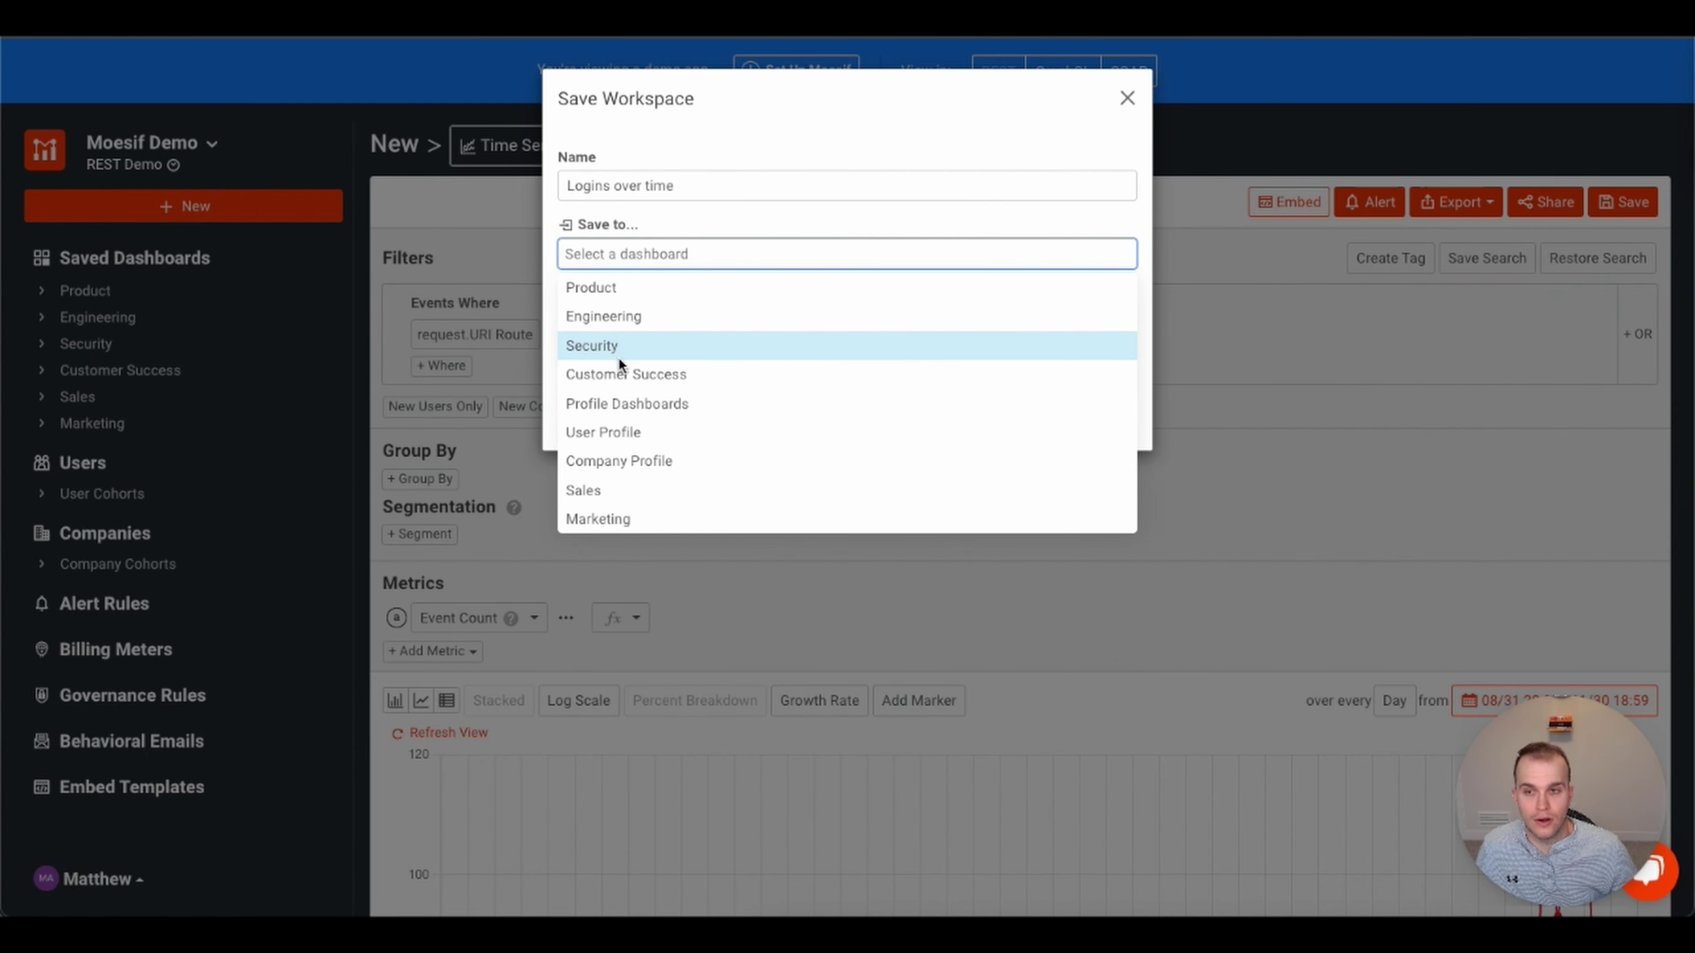
pyautogui.click(627, 290)
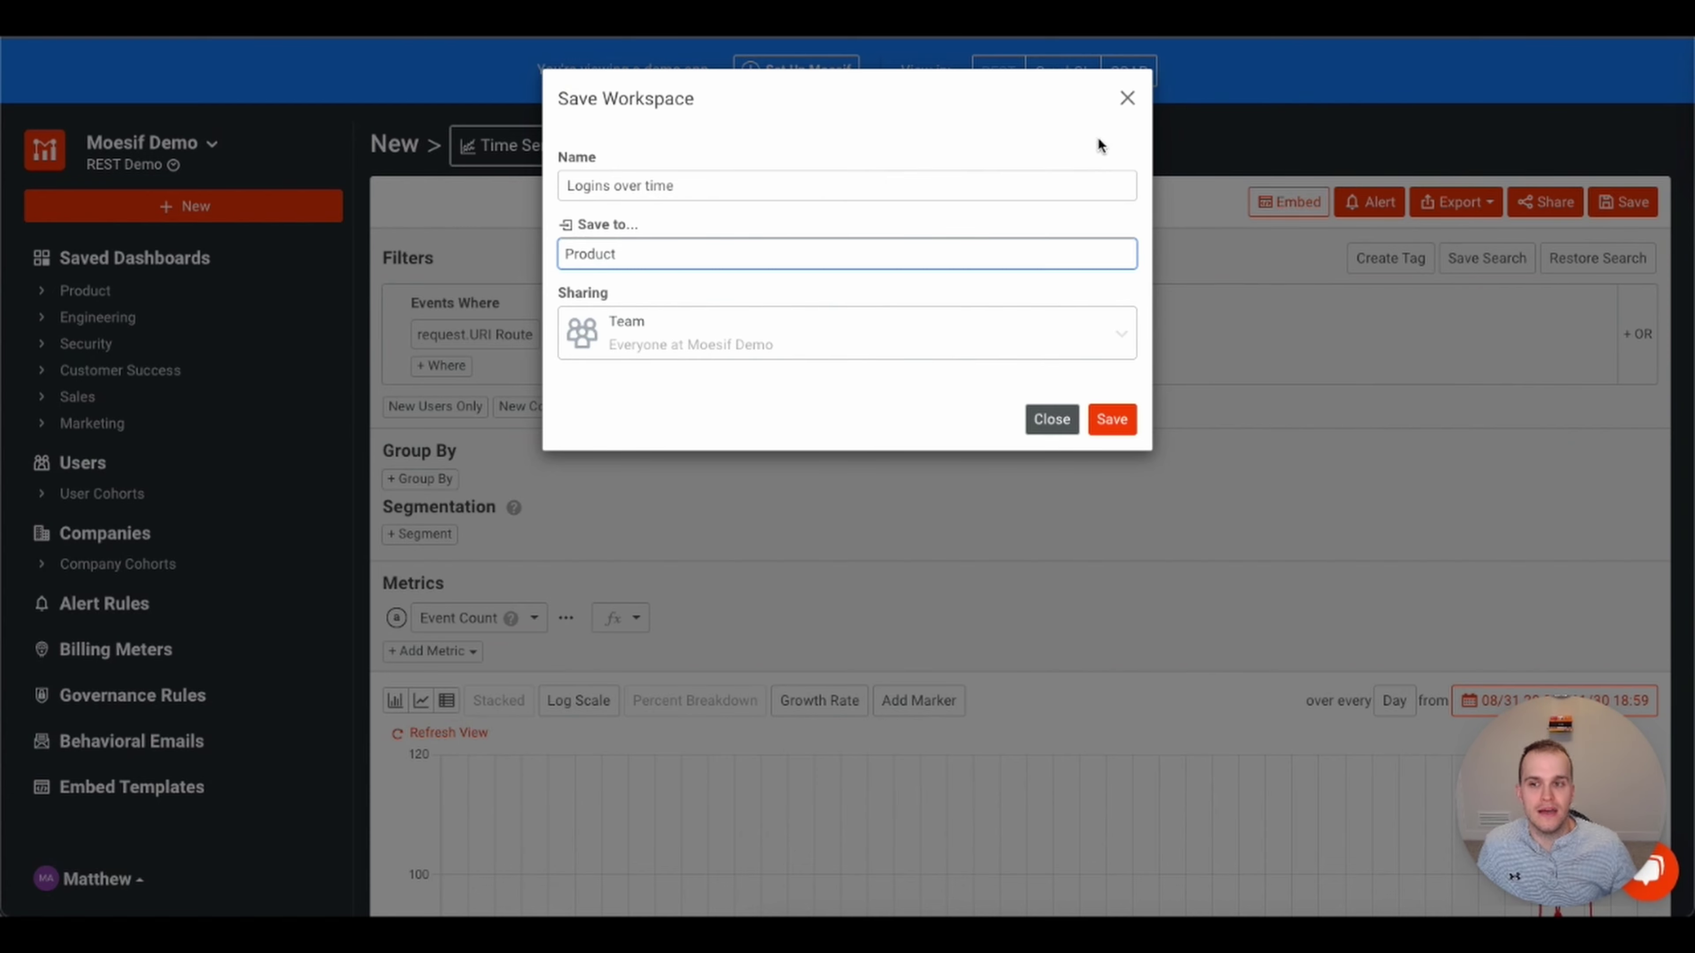
pyautogui.click(746, 255)
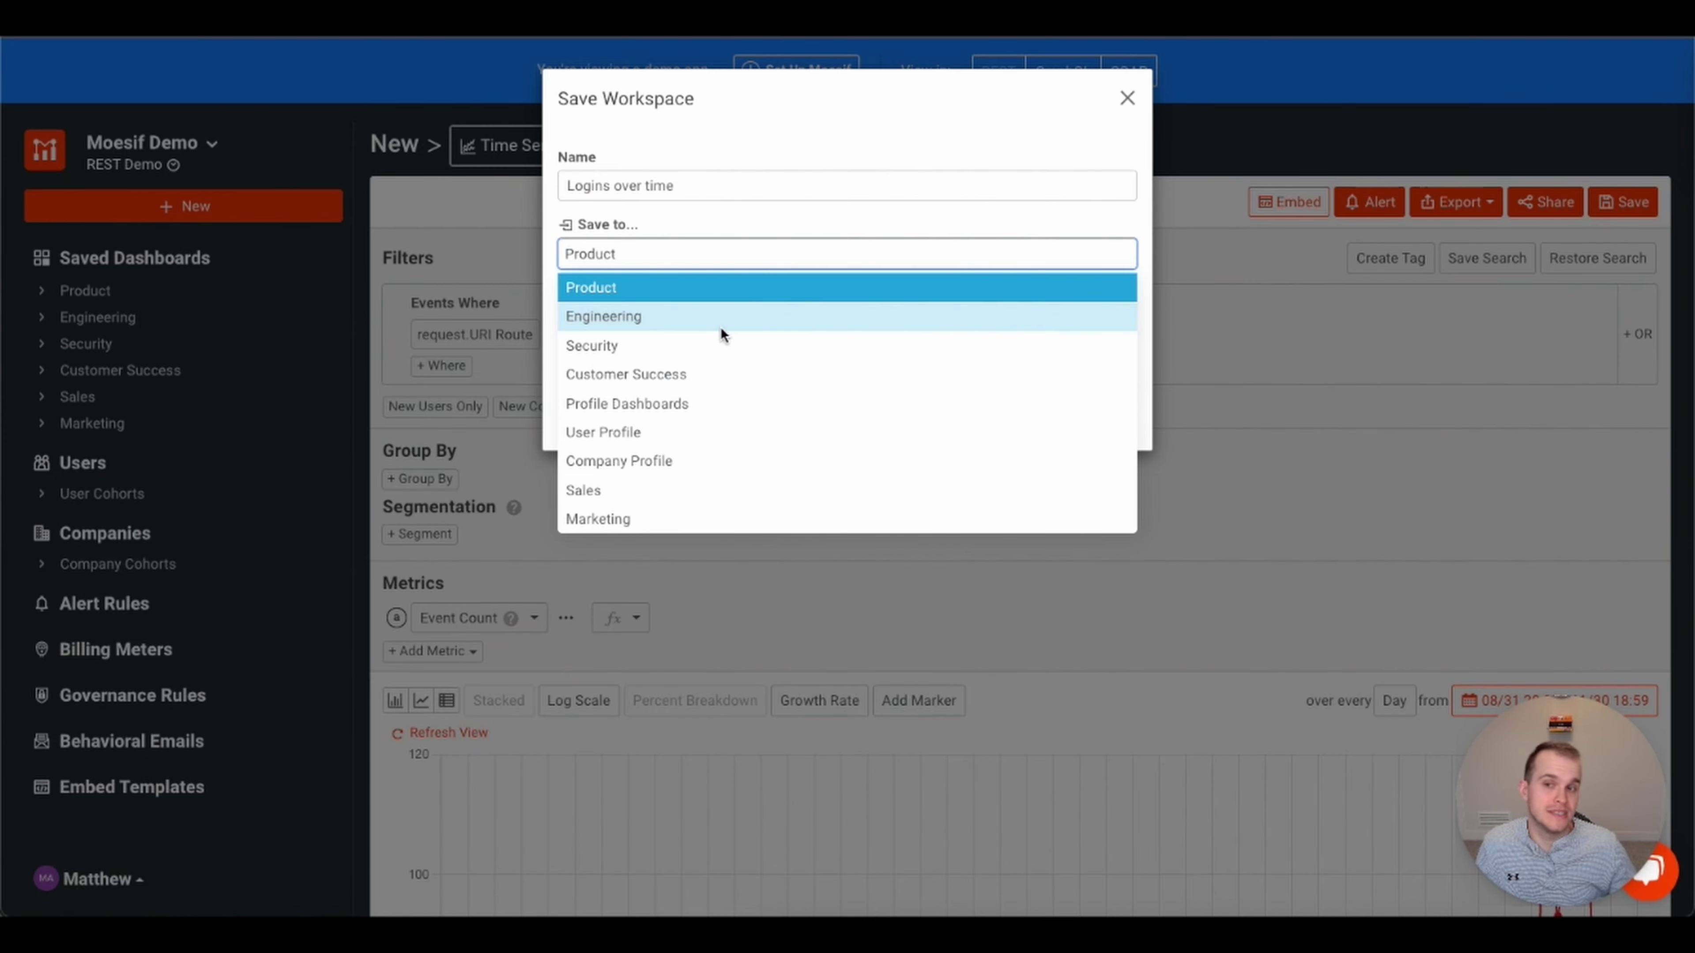
pyautogui.click(1015, 136)
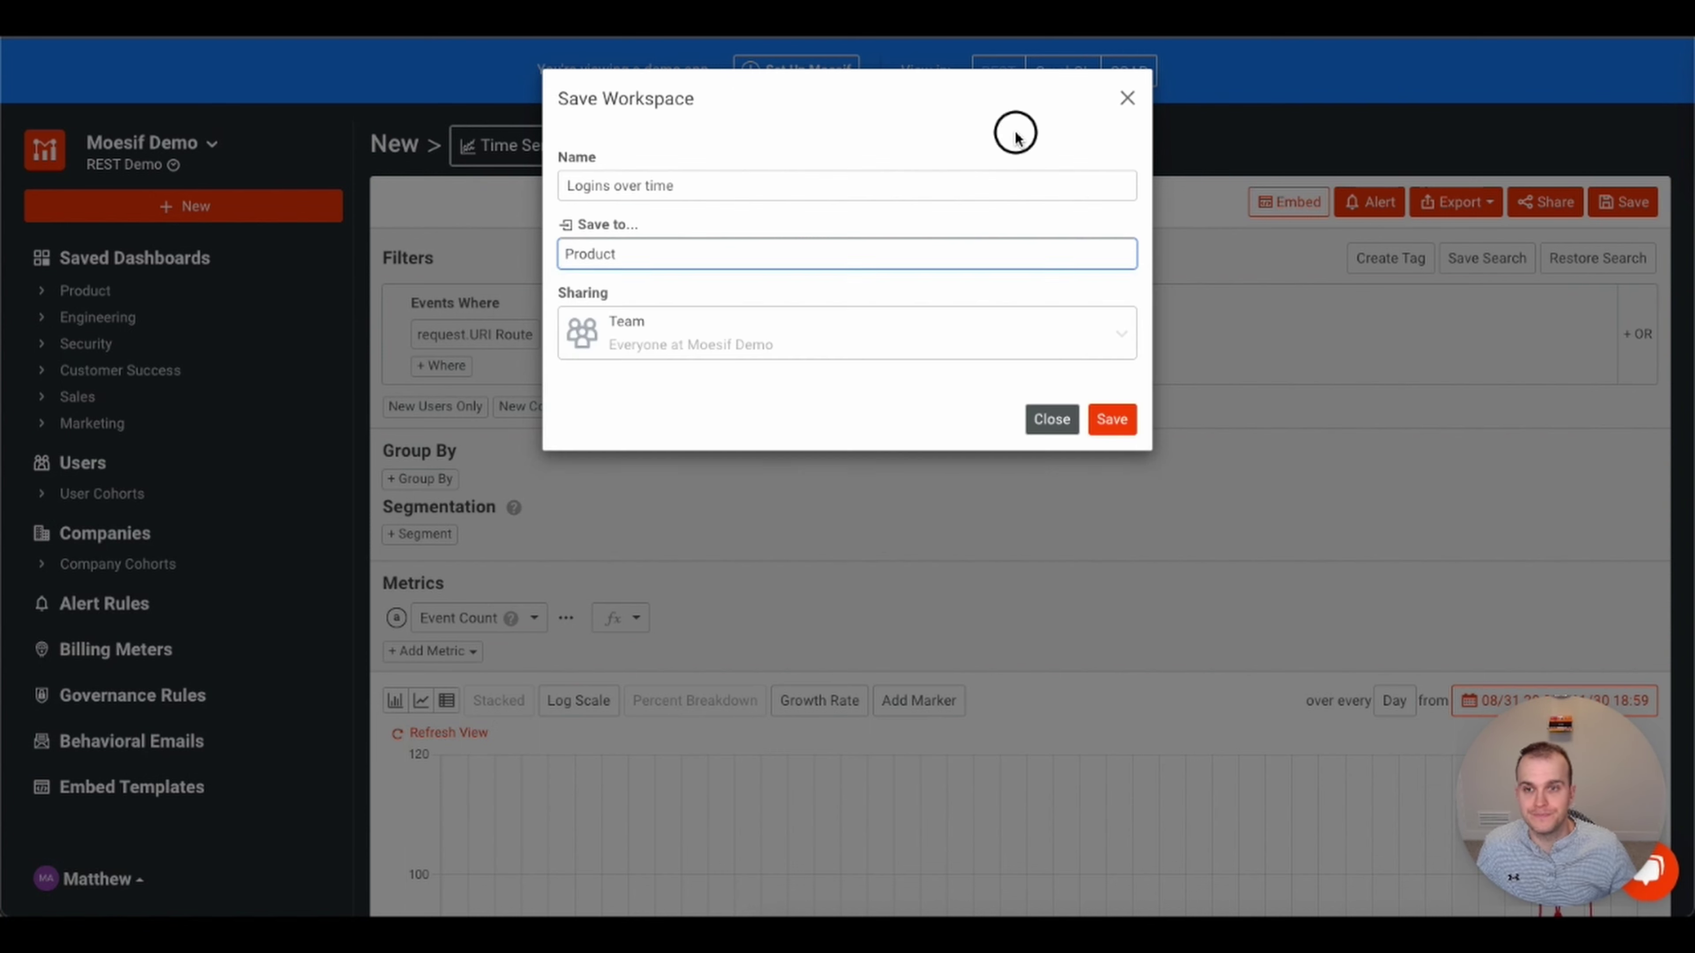
pyautogui.click(1127, 99)
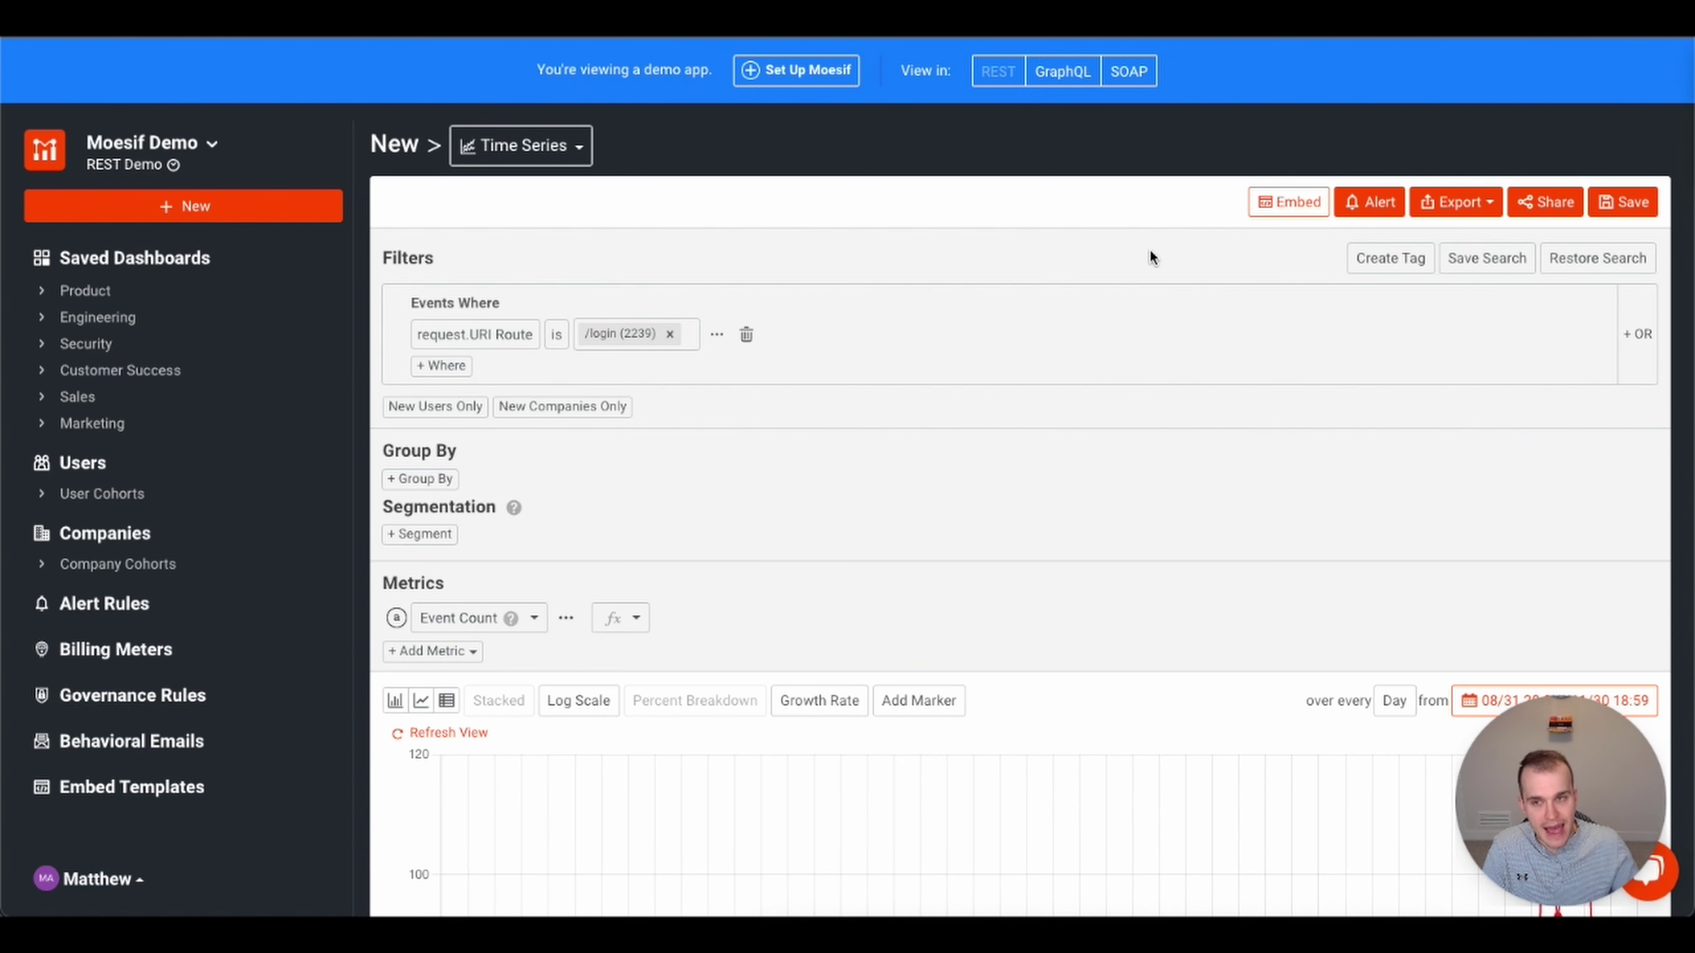
pyautogui.click(673, 336)
pyautogui.click(781, 333)
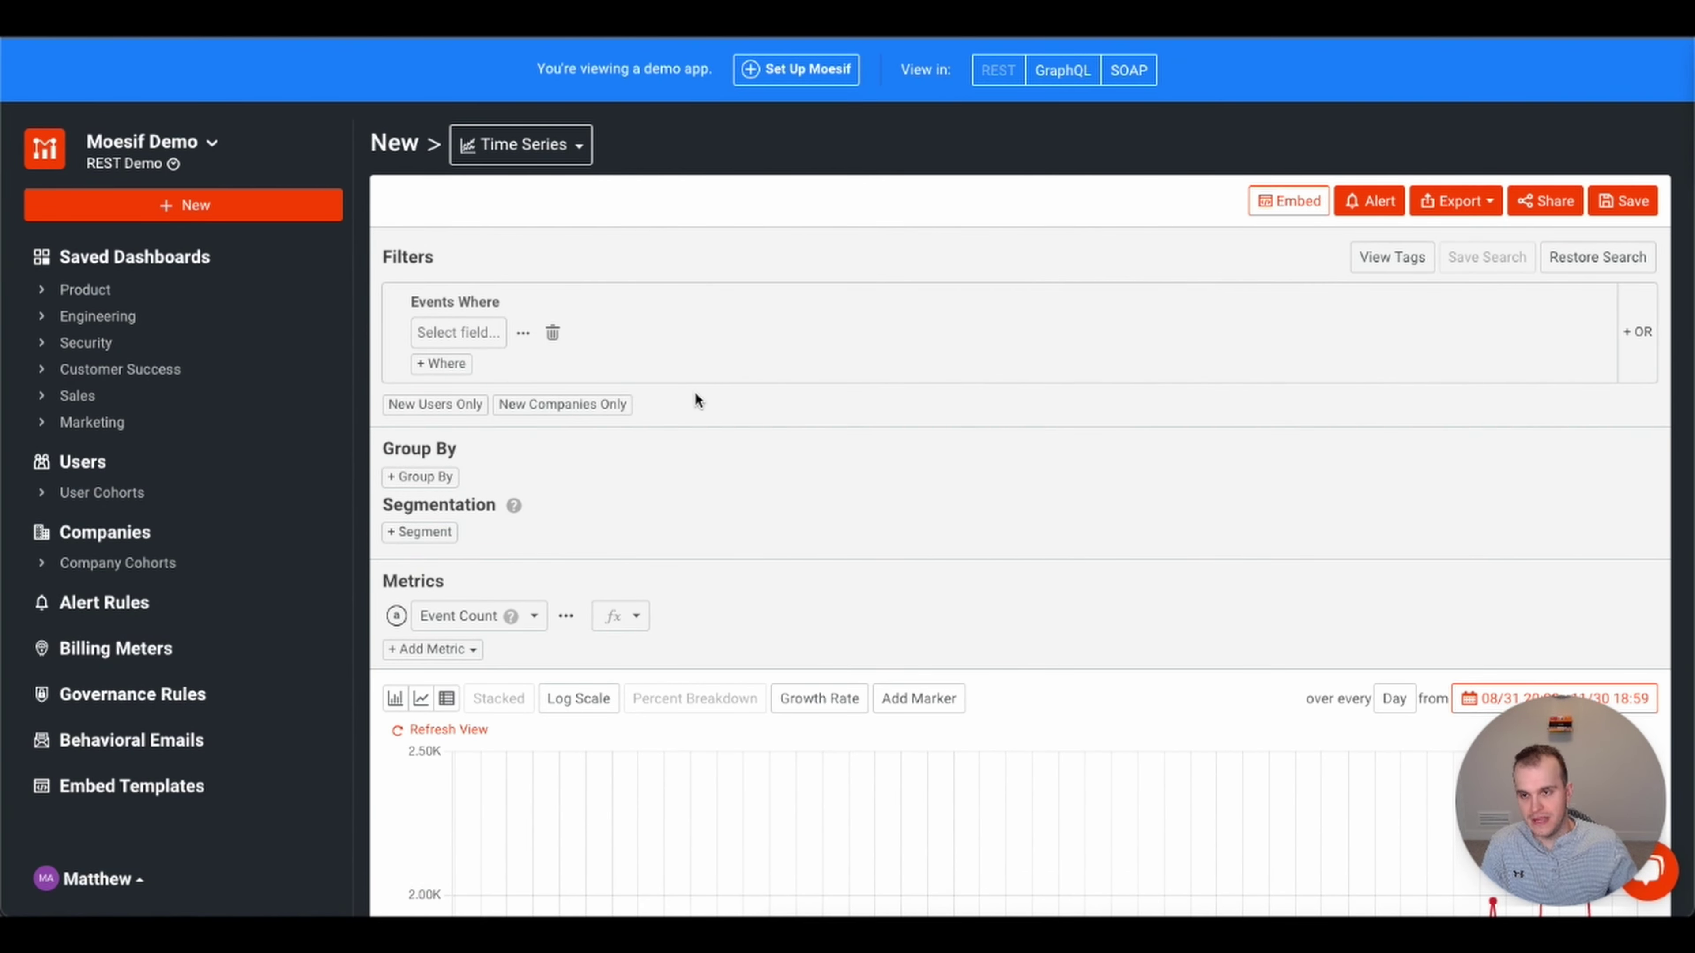
pyautogui.scroll(-5, 1095, 545)
pyautogui.scroll(5, 1094, 543)
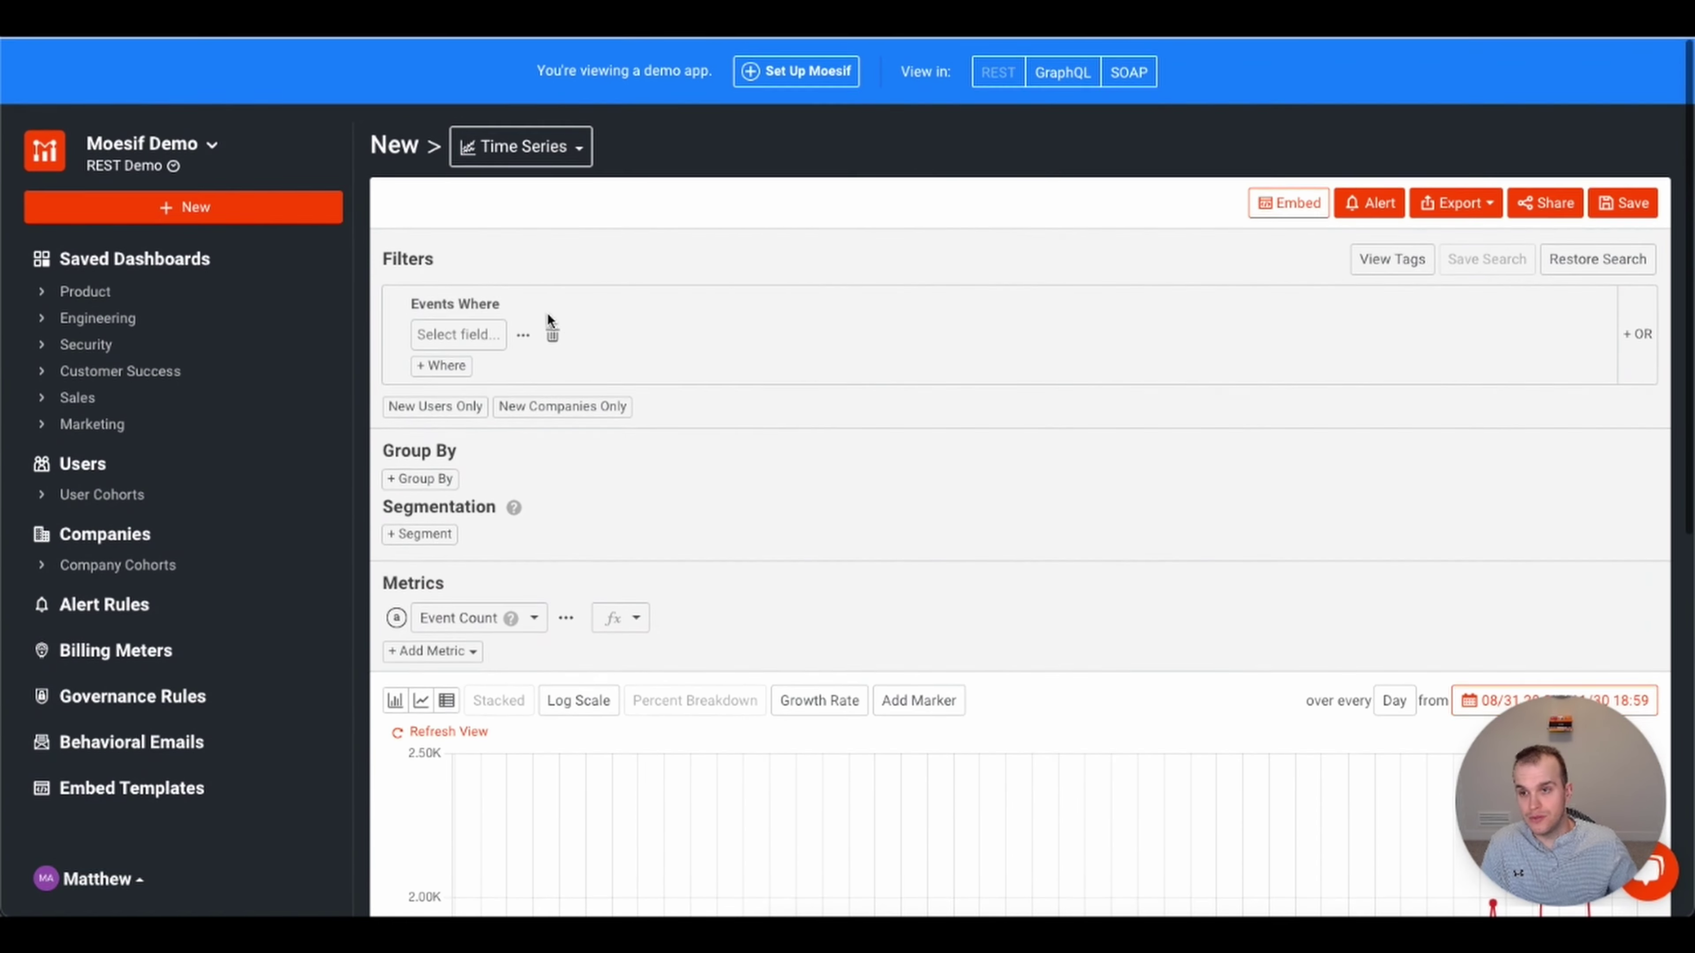
pyautogui.click(471, 332)
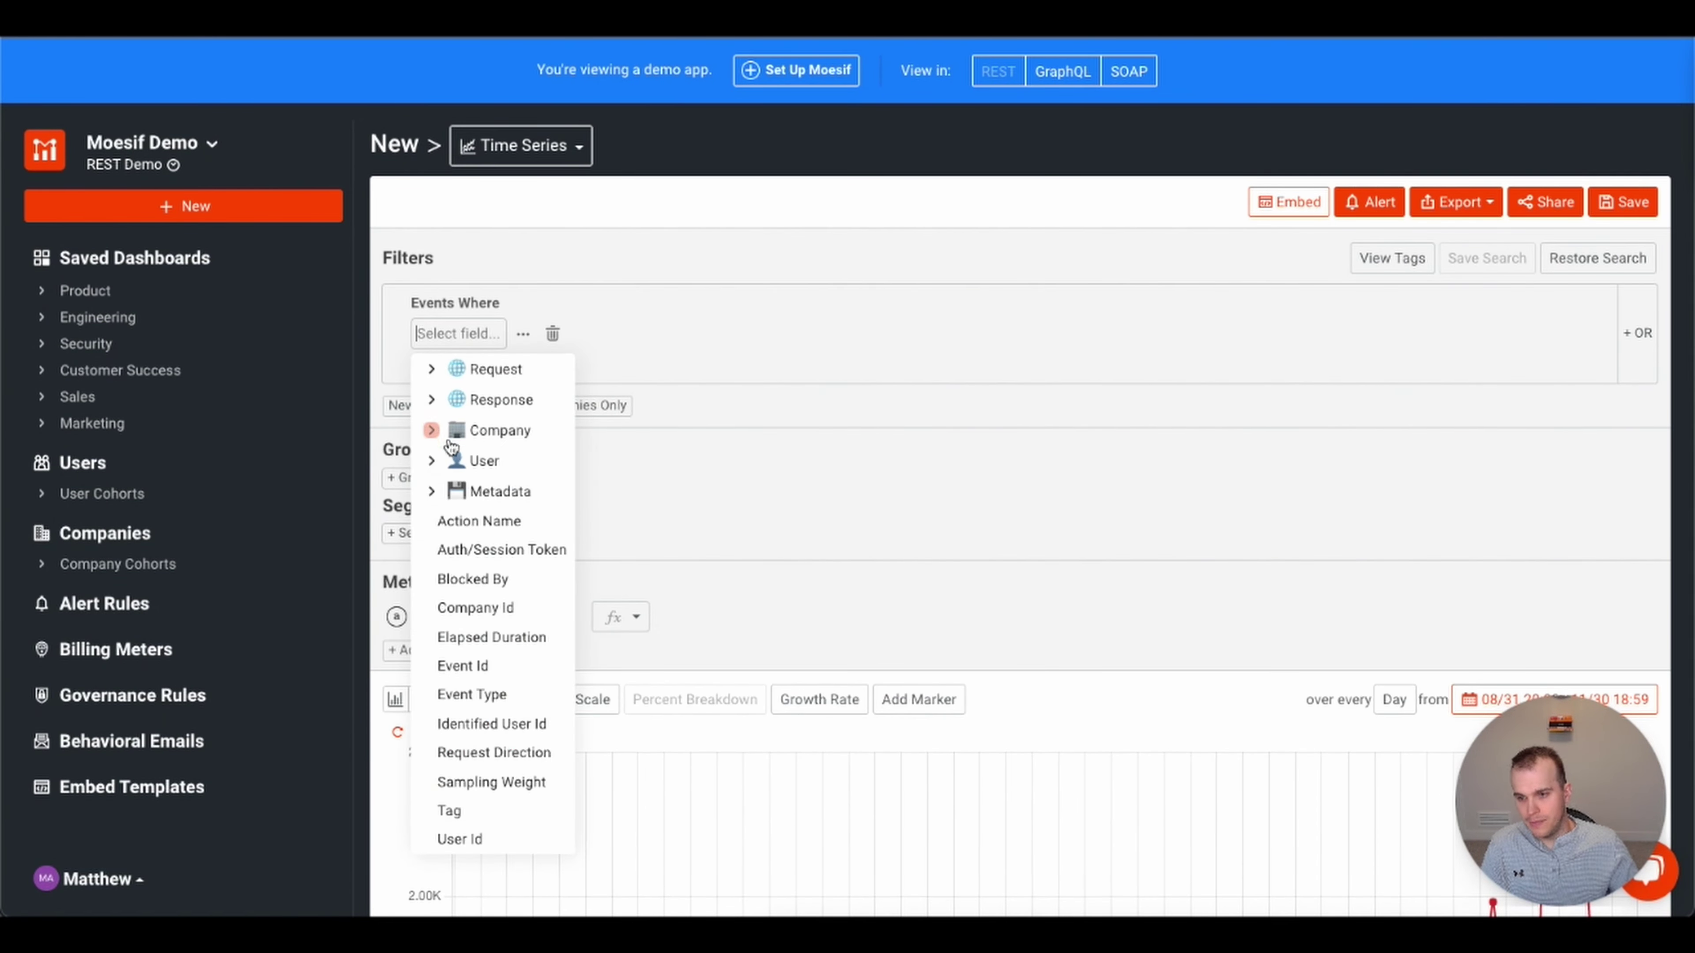
pyautogui.click(460, 845)
pyautogui.click(541, 326)
pyautogui.click(513, 419)
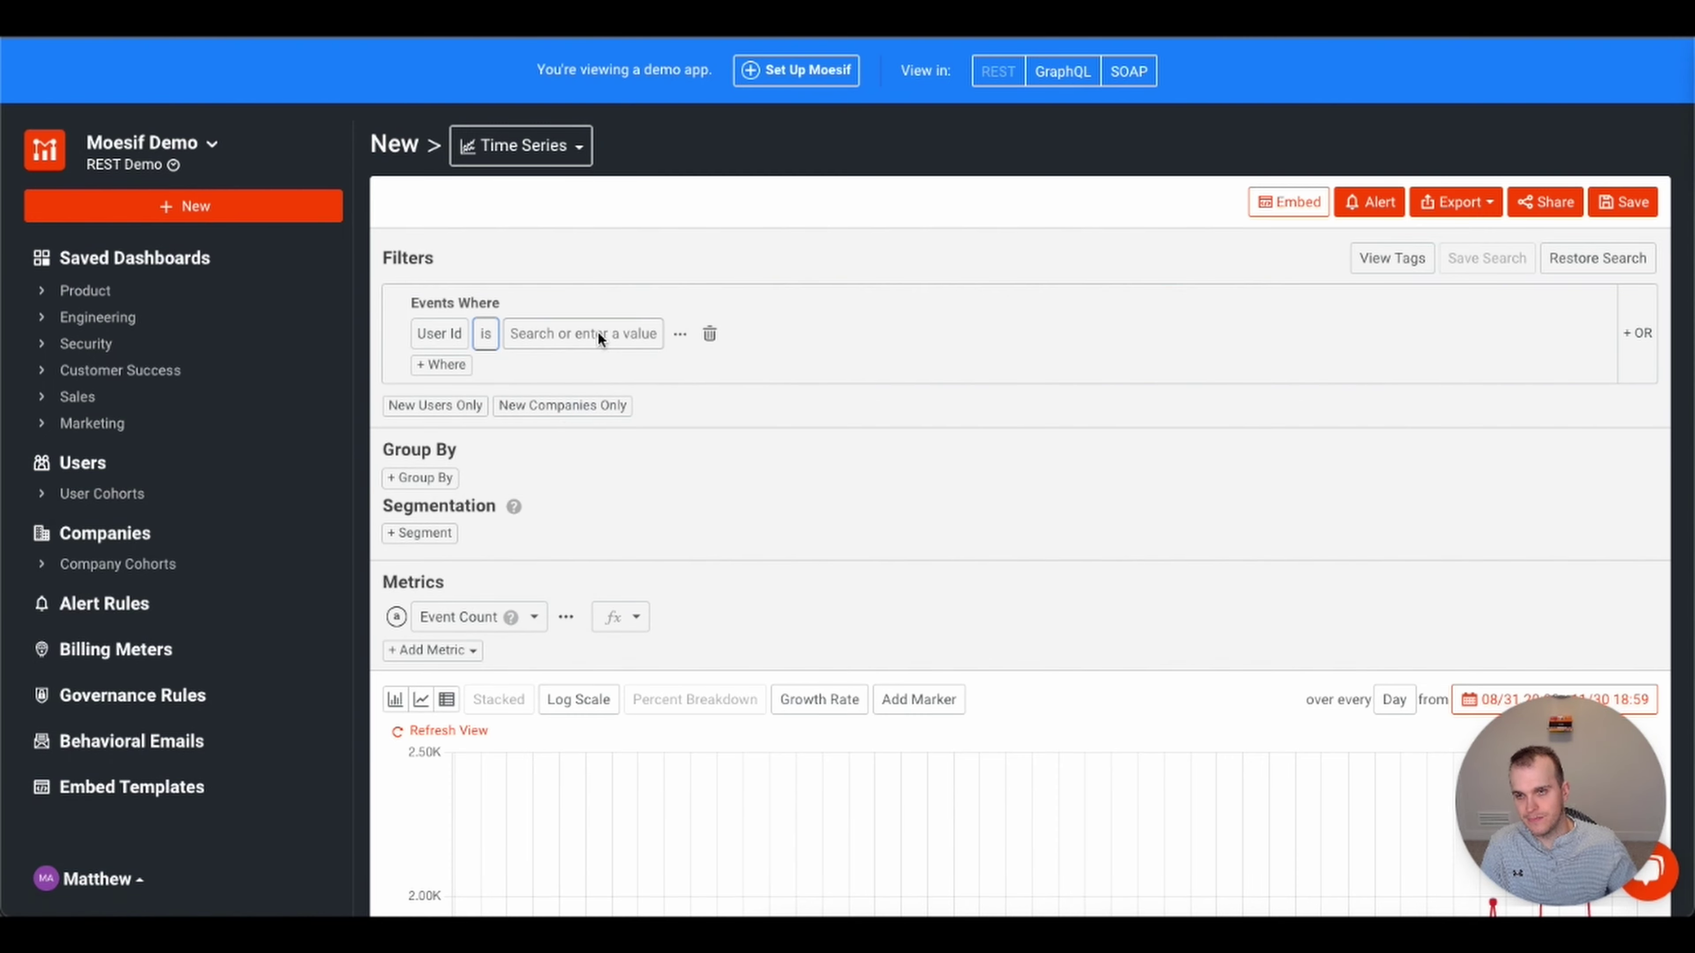
pyautogui.click(597, 331)
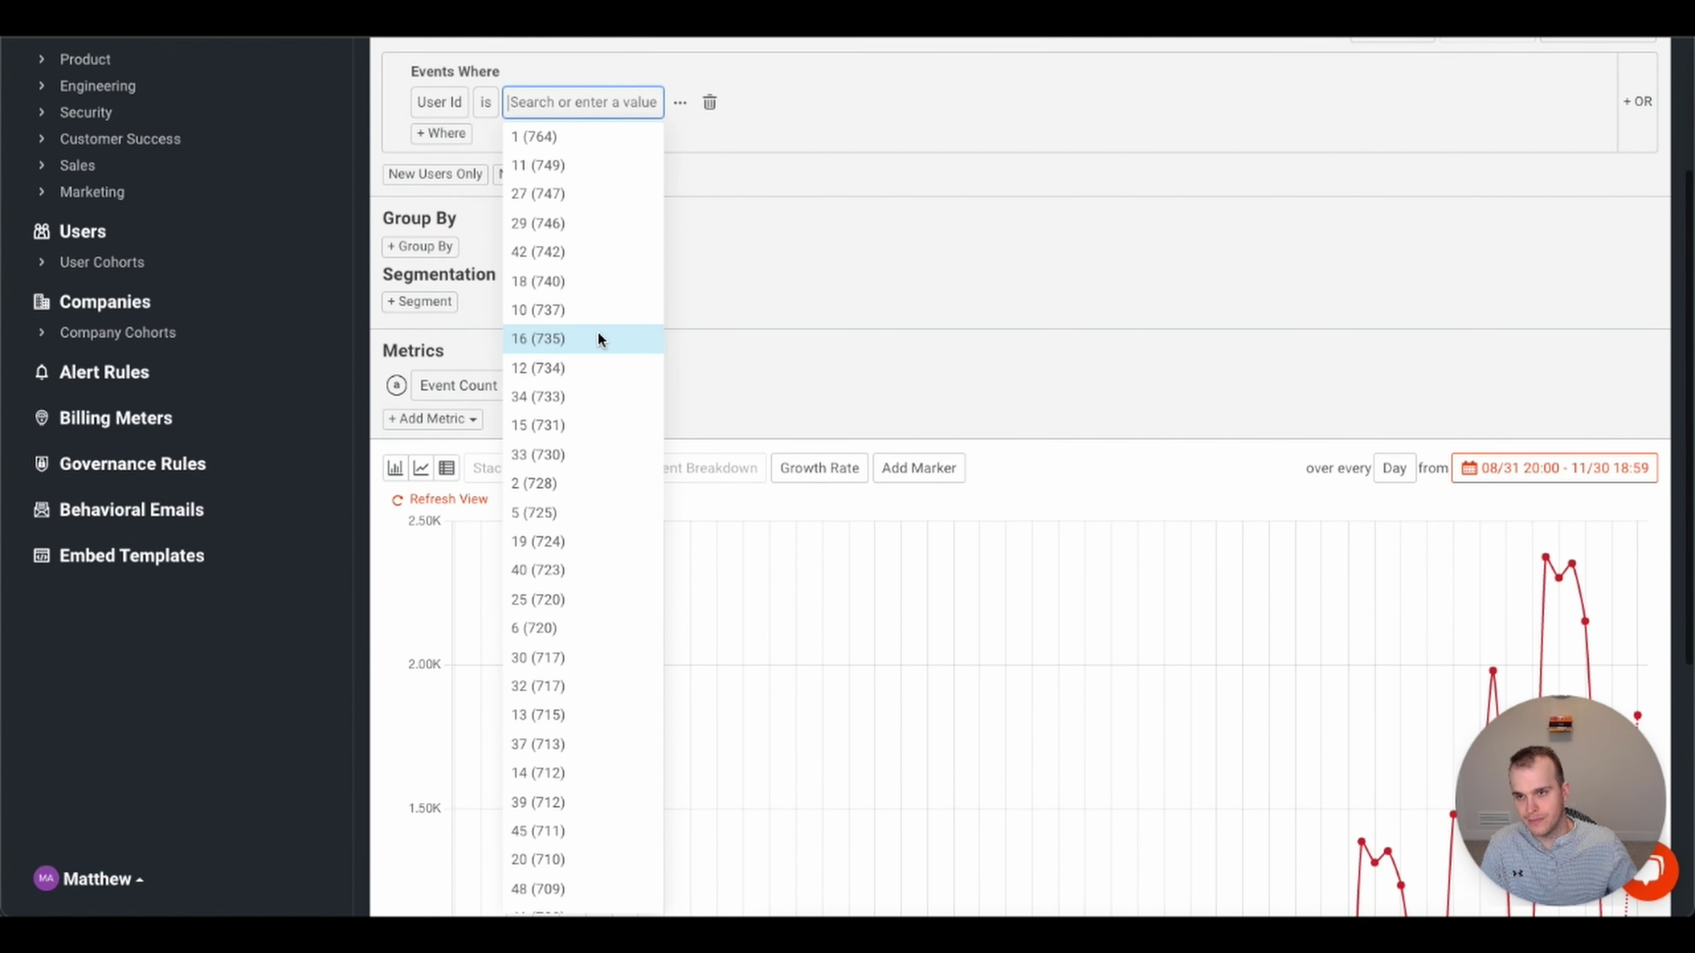
pyautogui.click(561, 195)
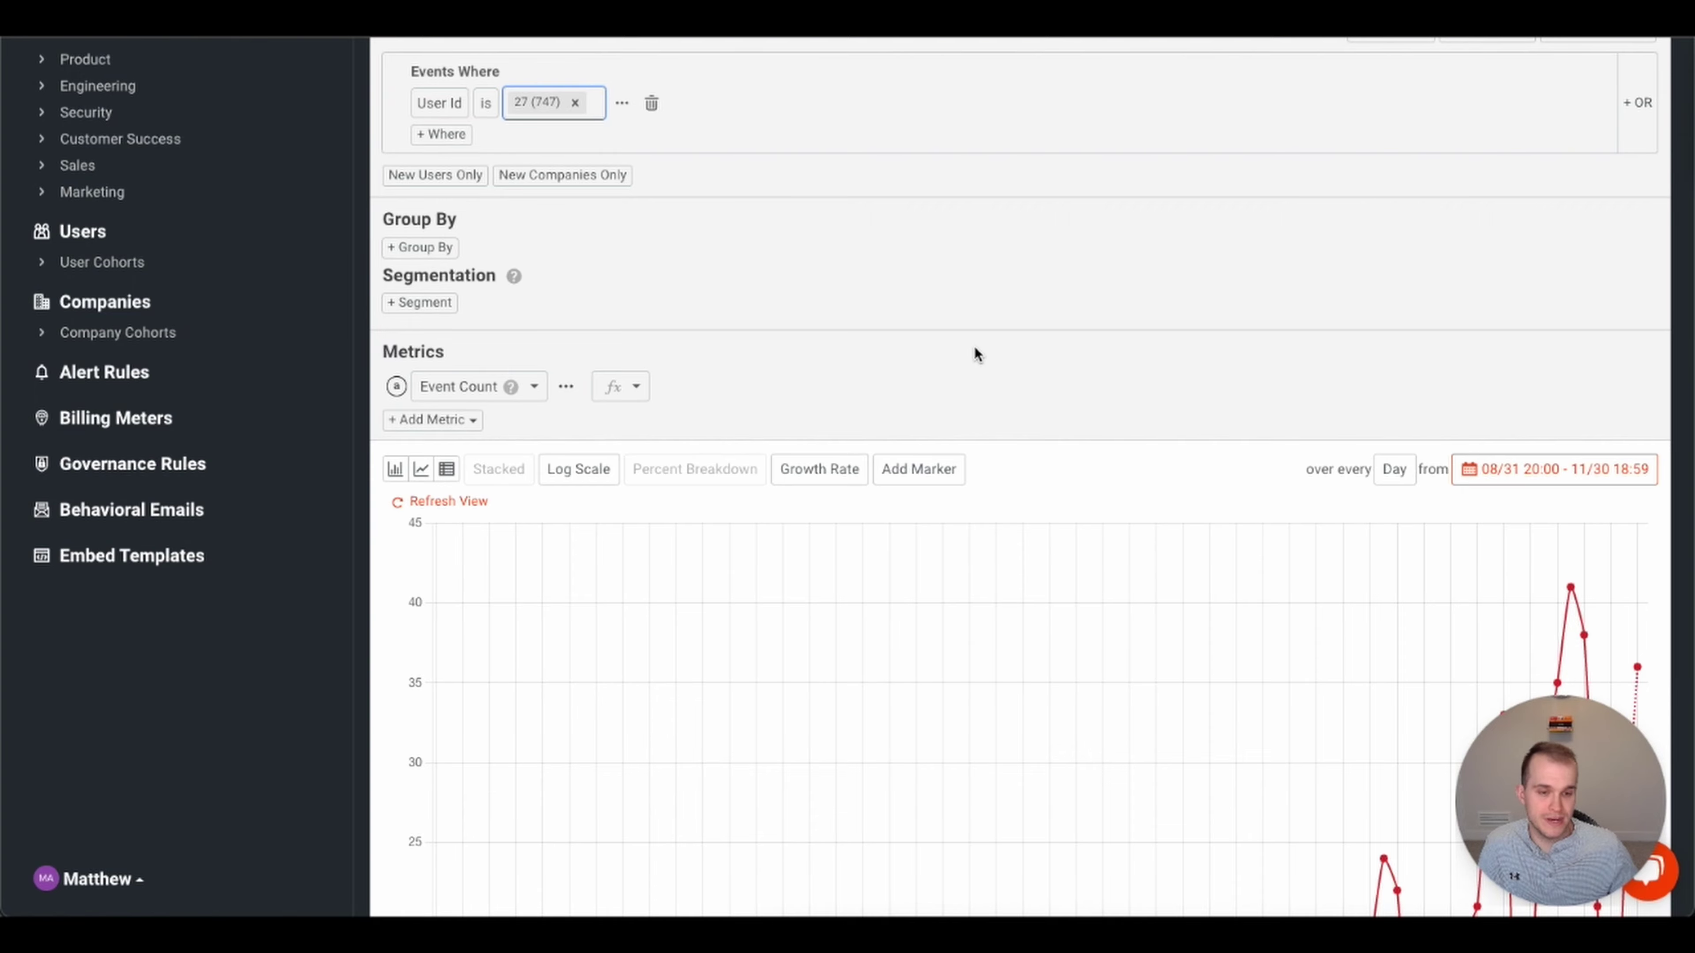
pyautogui.scroll(-5, 975, 348)
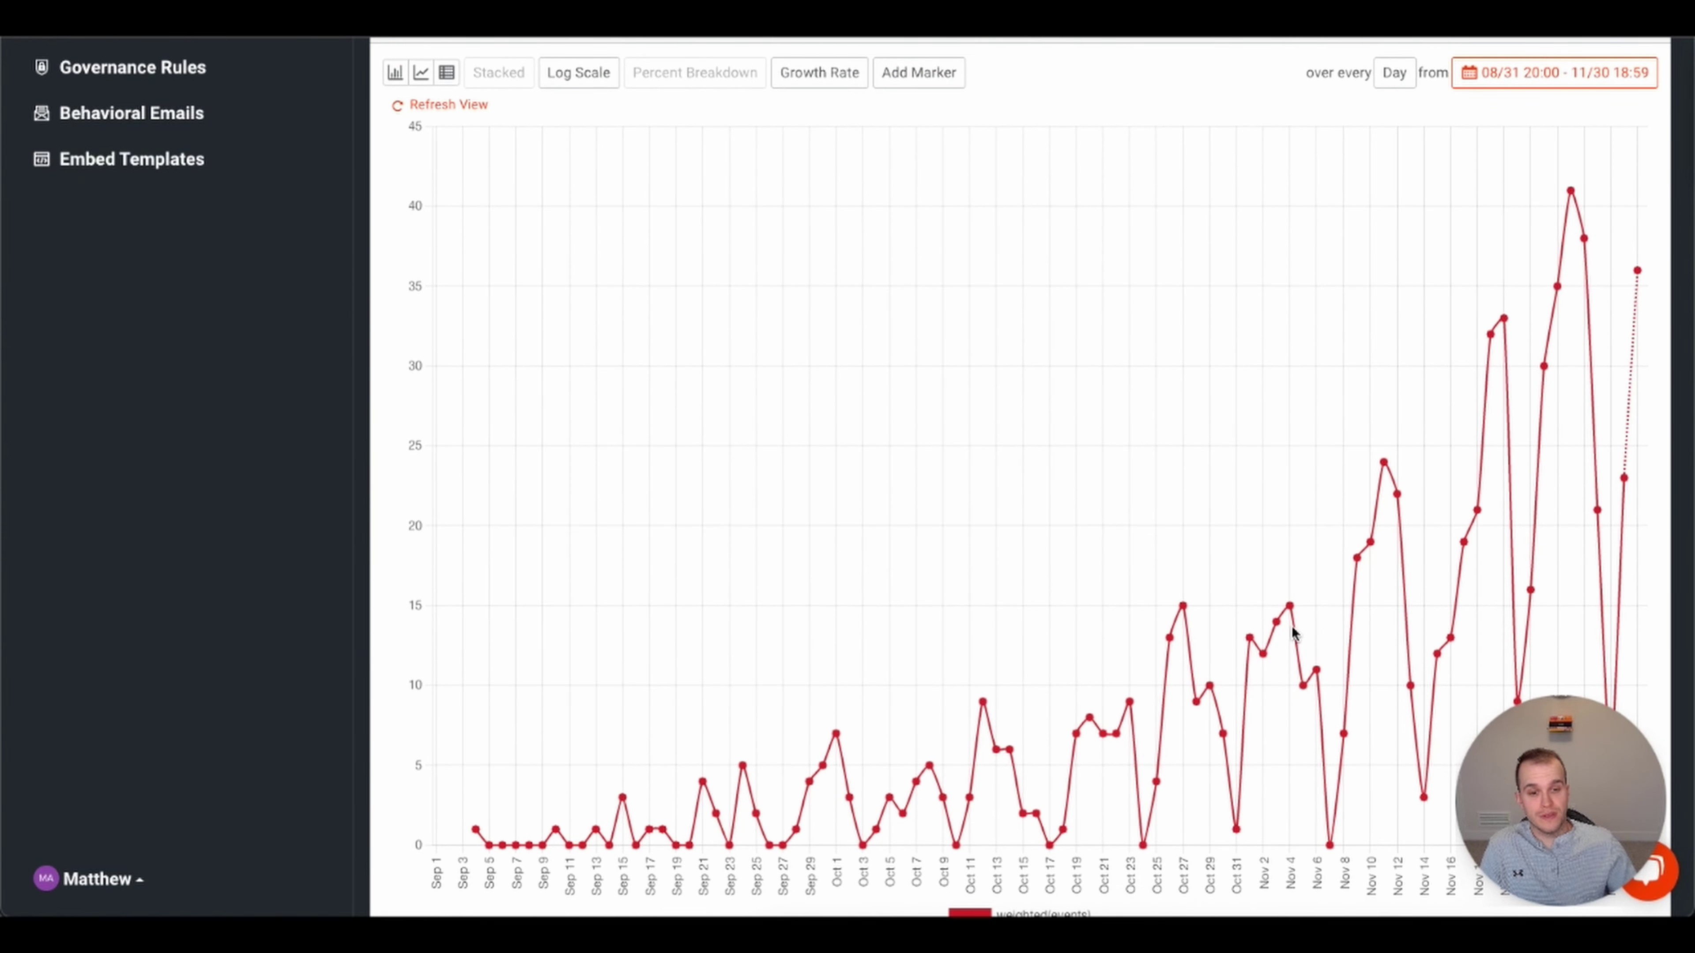
pyautogui.scroll(7, 1294, 633)
pyautogui.scroll(1, 1294, 633)
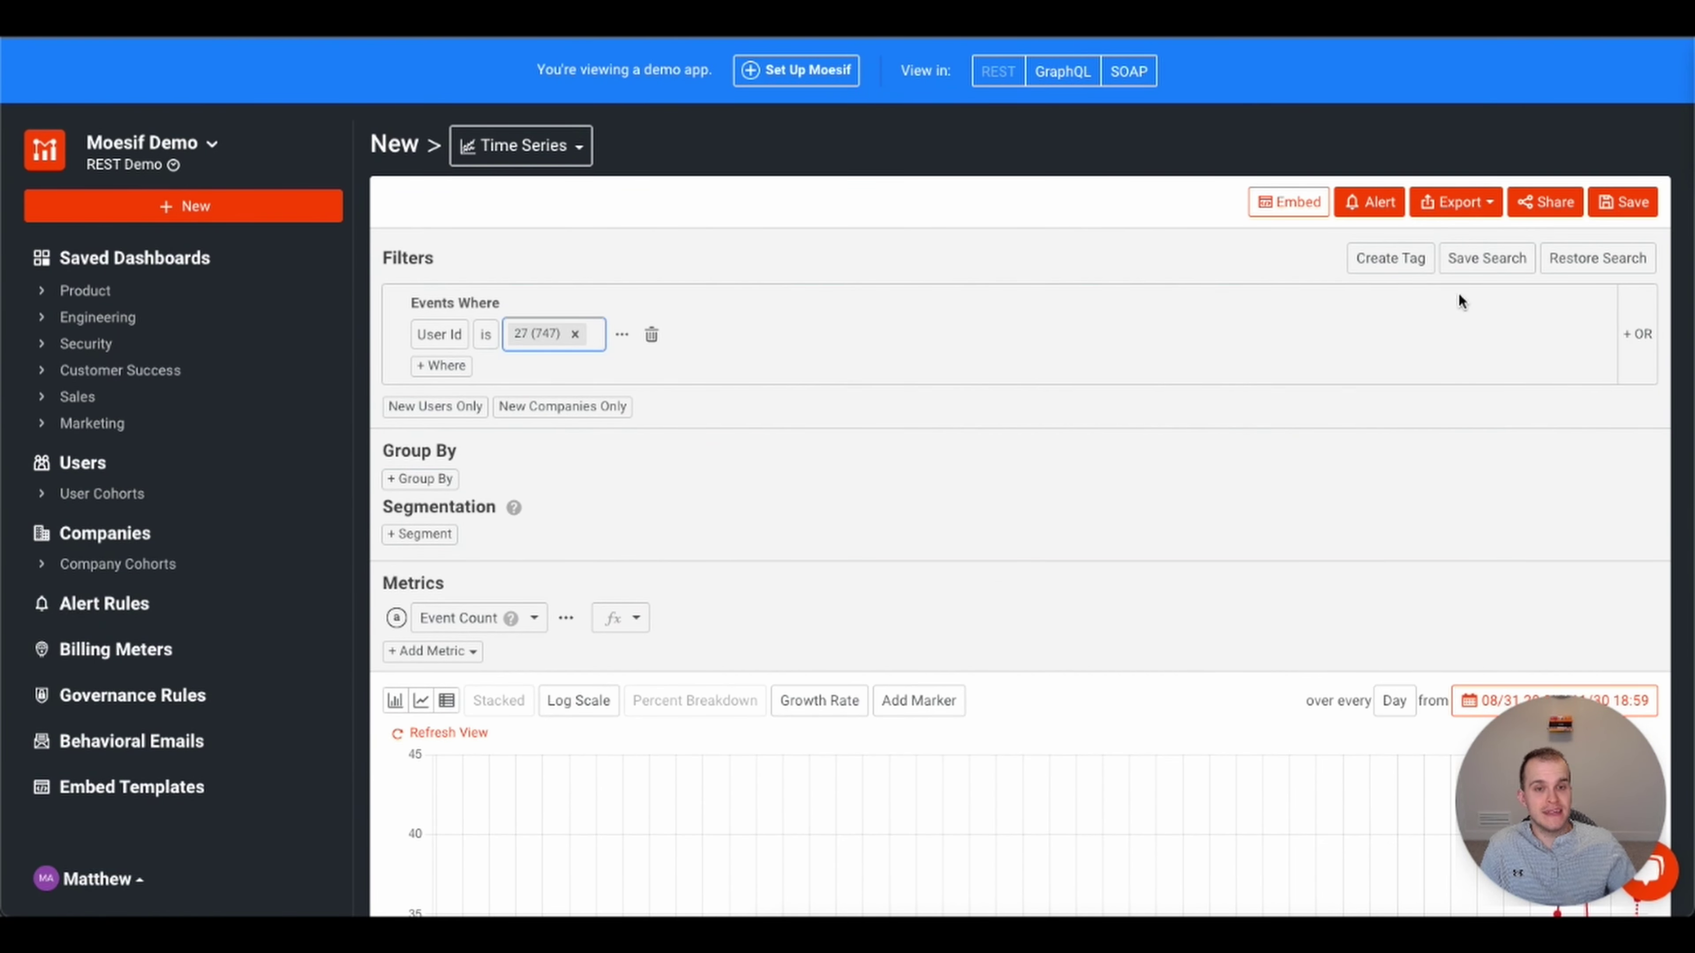
pyautogui.click(1219, 511)
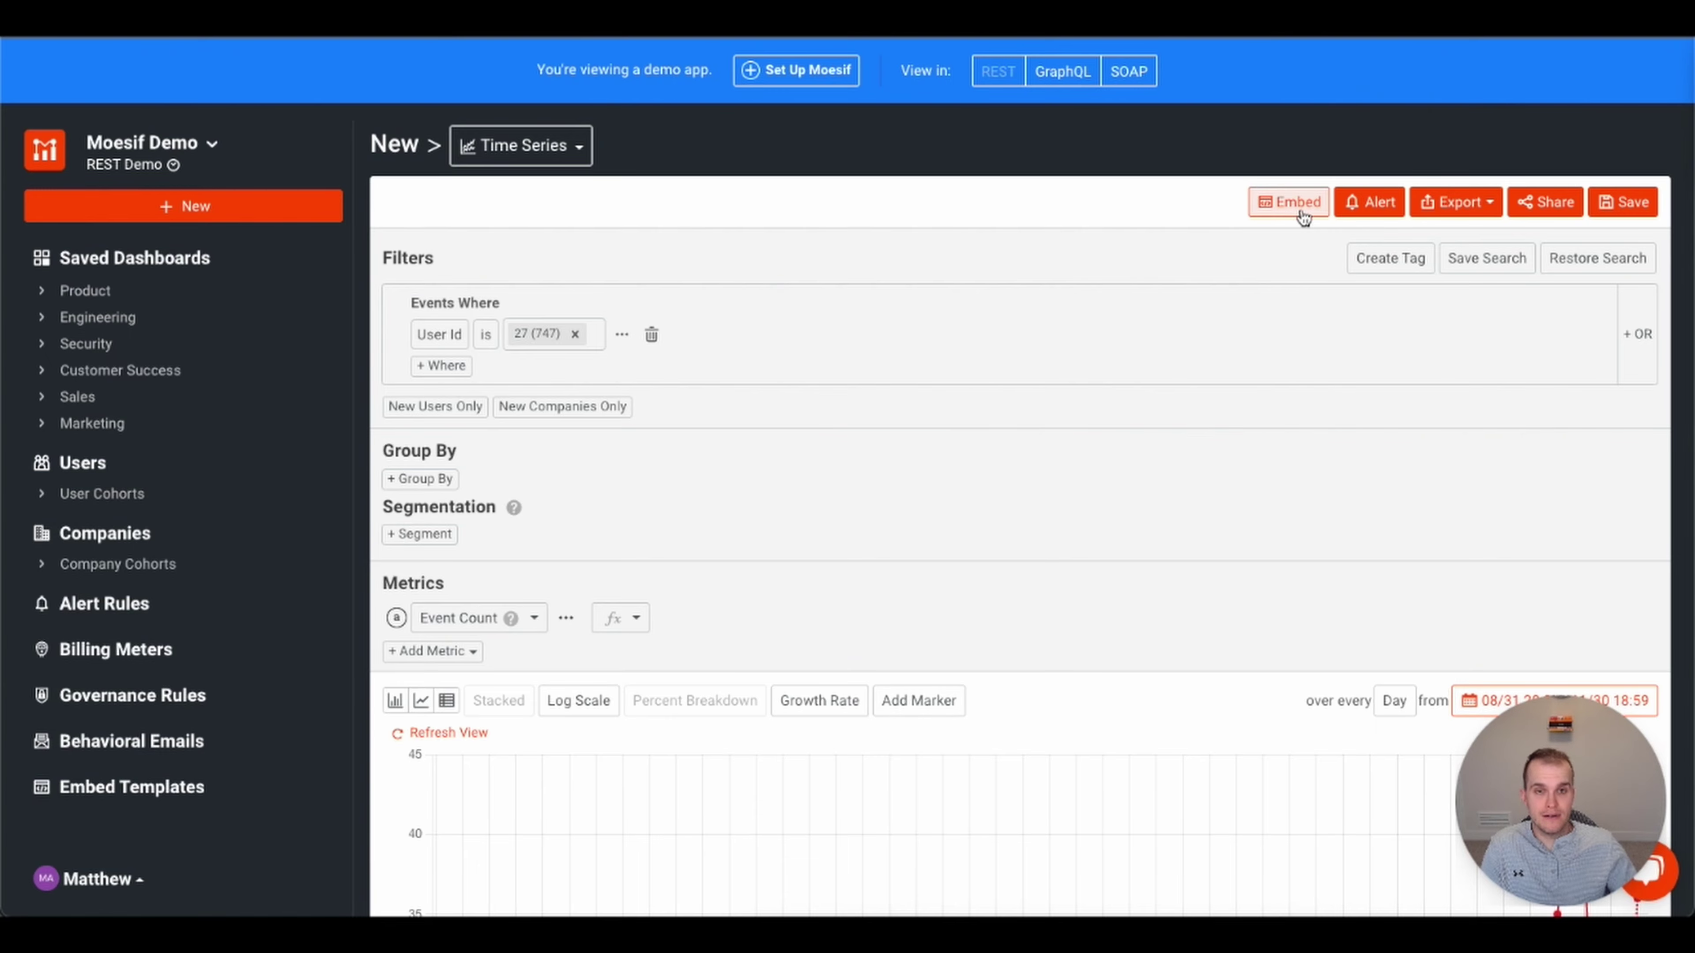
# - Compare the chart's Static Embed and Access Via API options, then choose Embed Template
pyautogui.click(1302, 217)
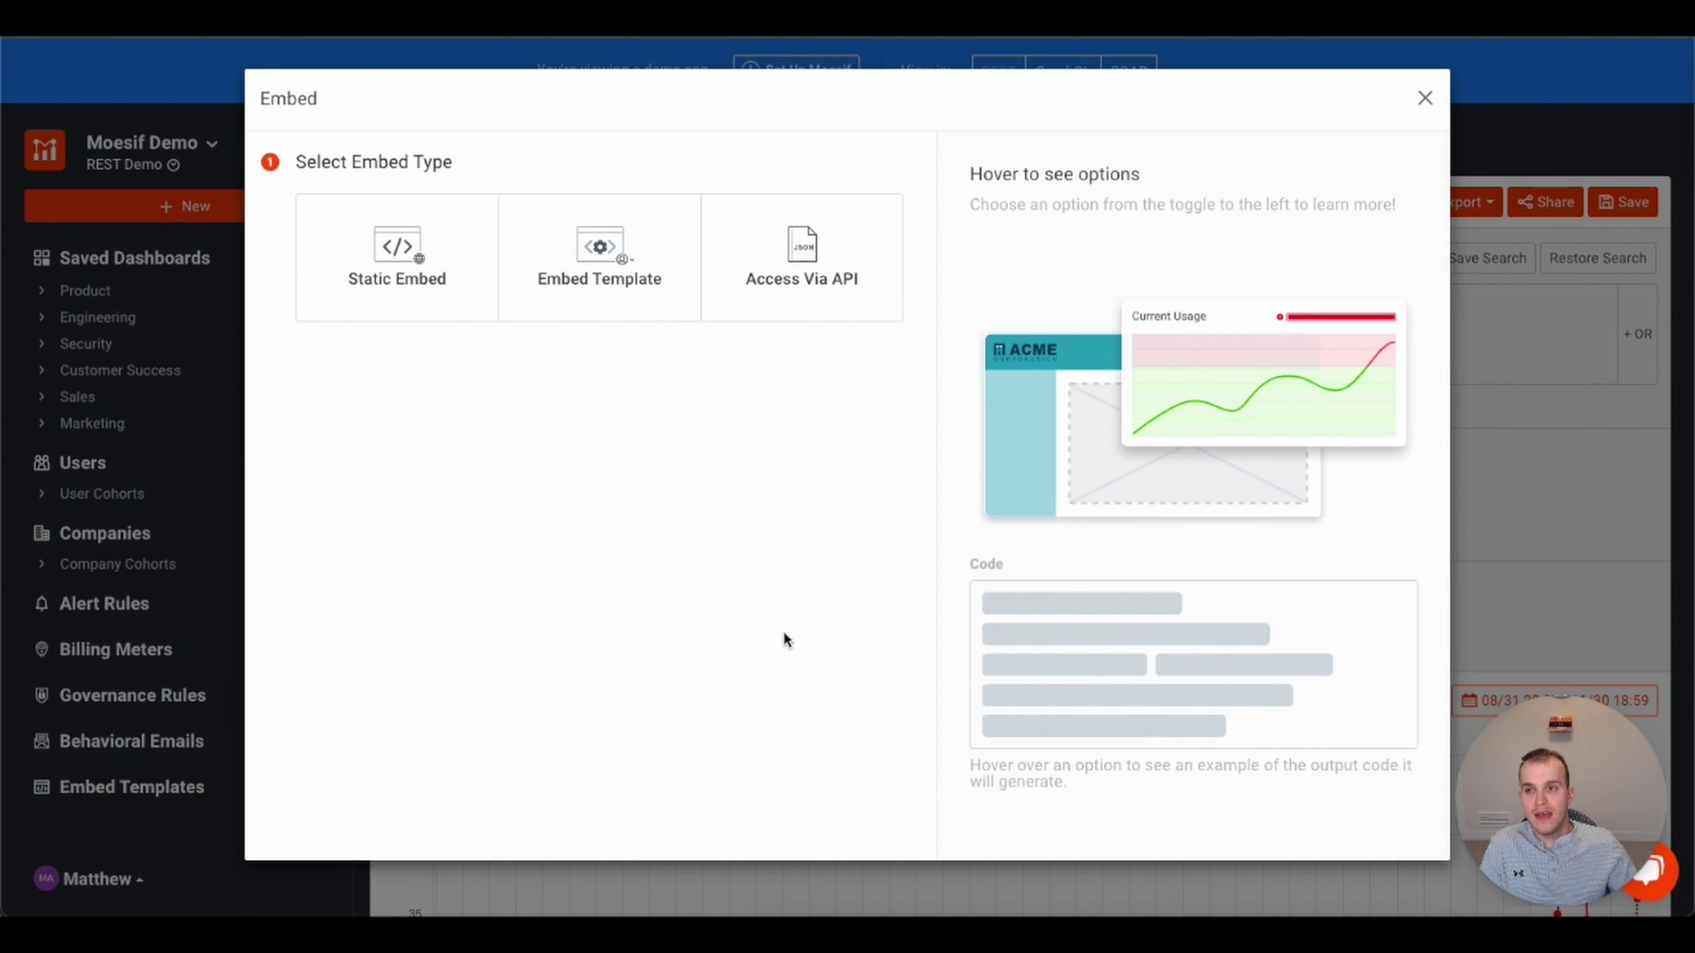
pyautogui.click(408, 309)
pyautogui.click(734, 281)
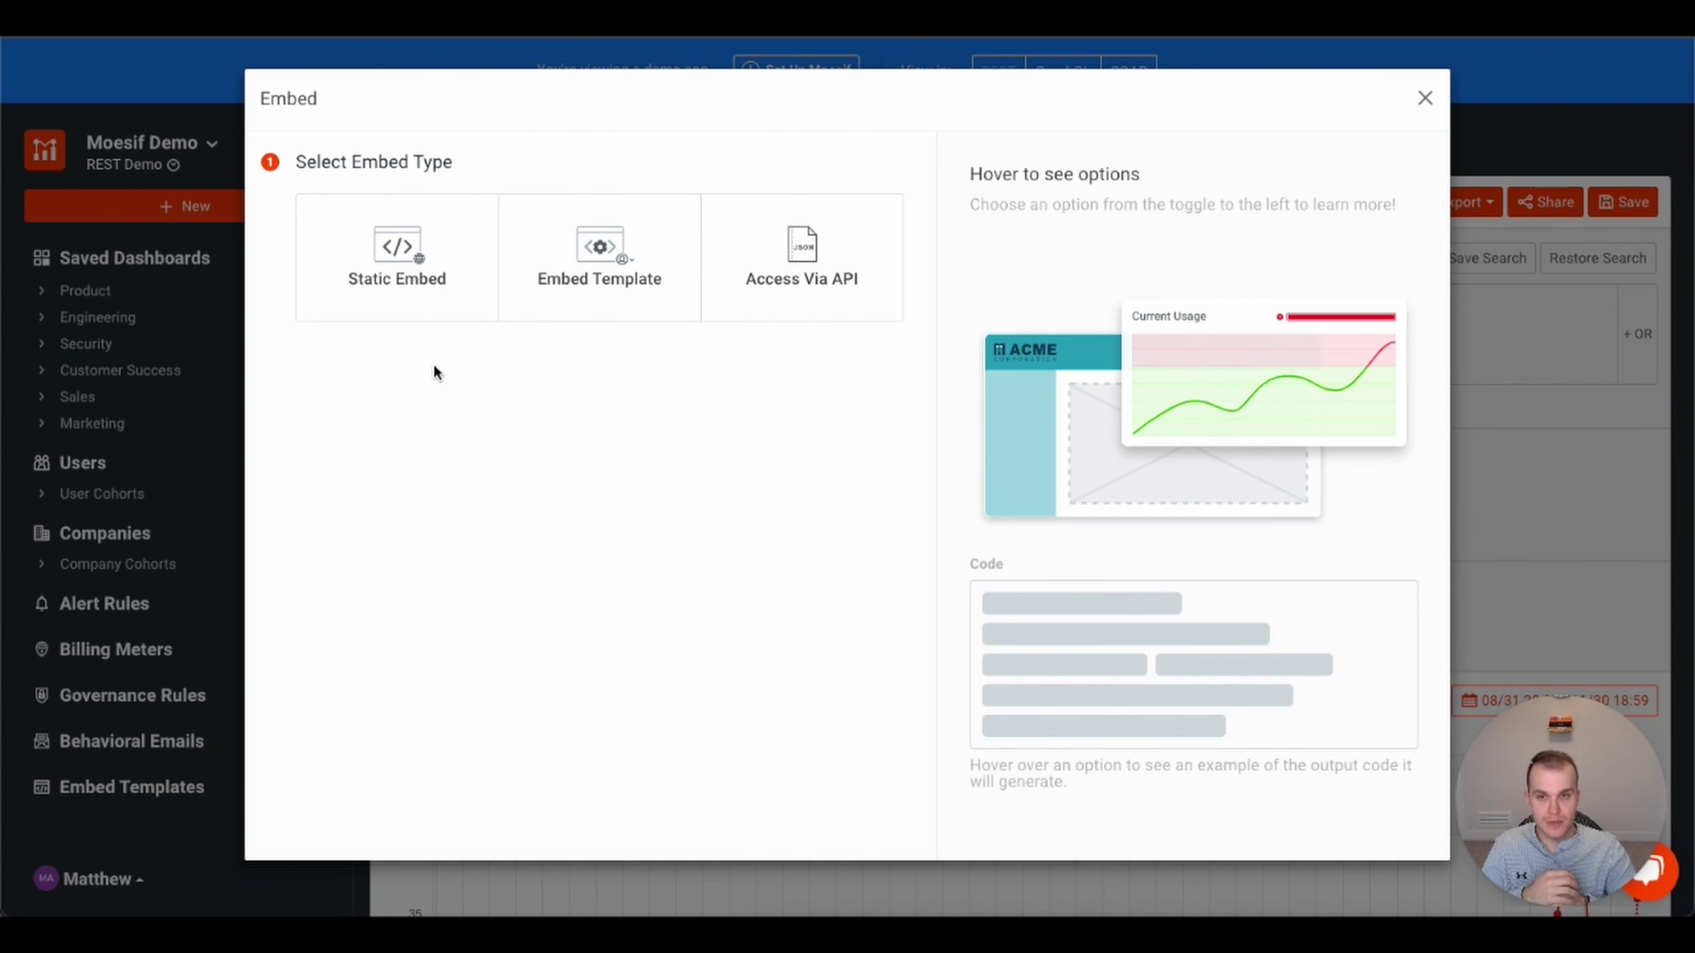
pyautogui.moveTo(405, 284)
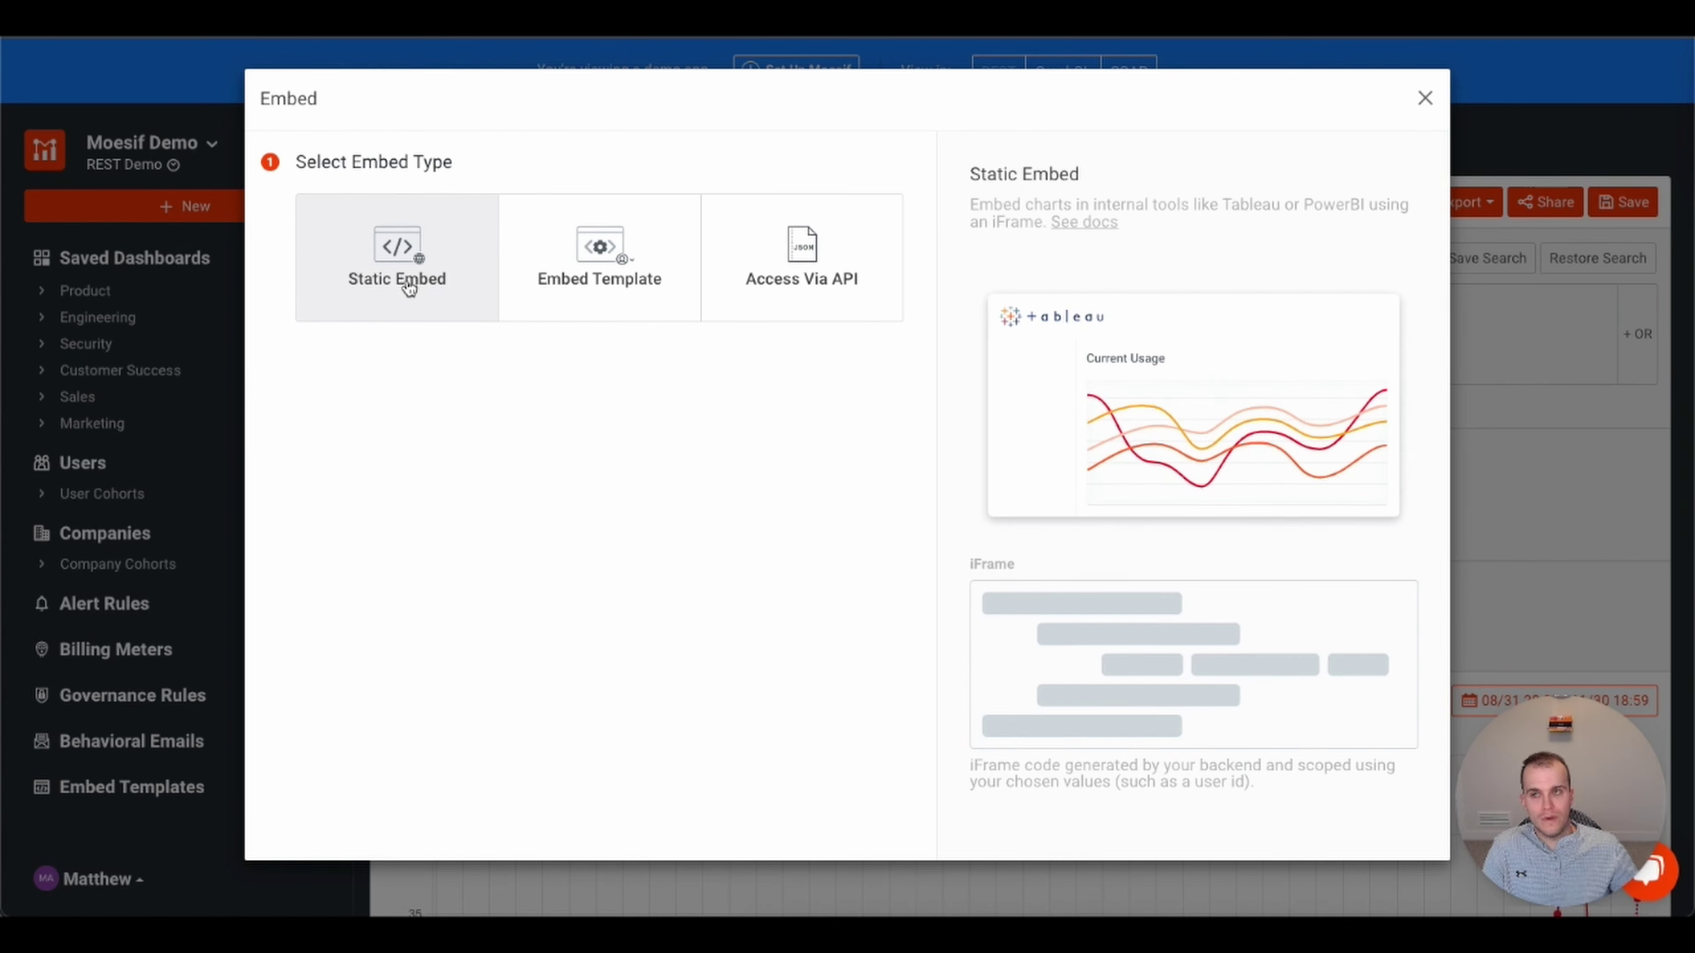
pyautogui.moveTo(613, 290)
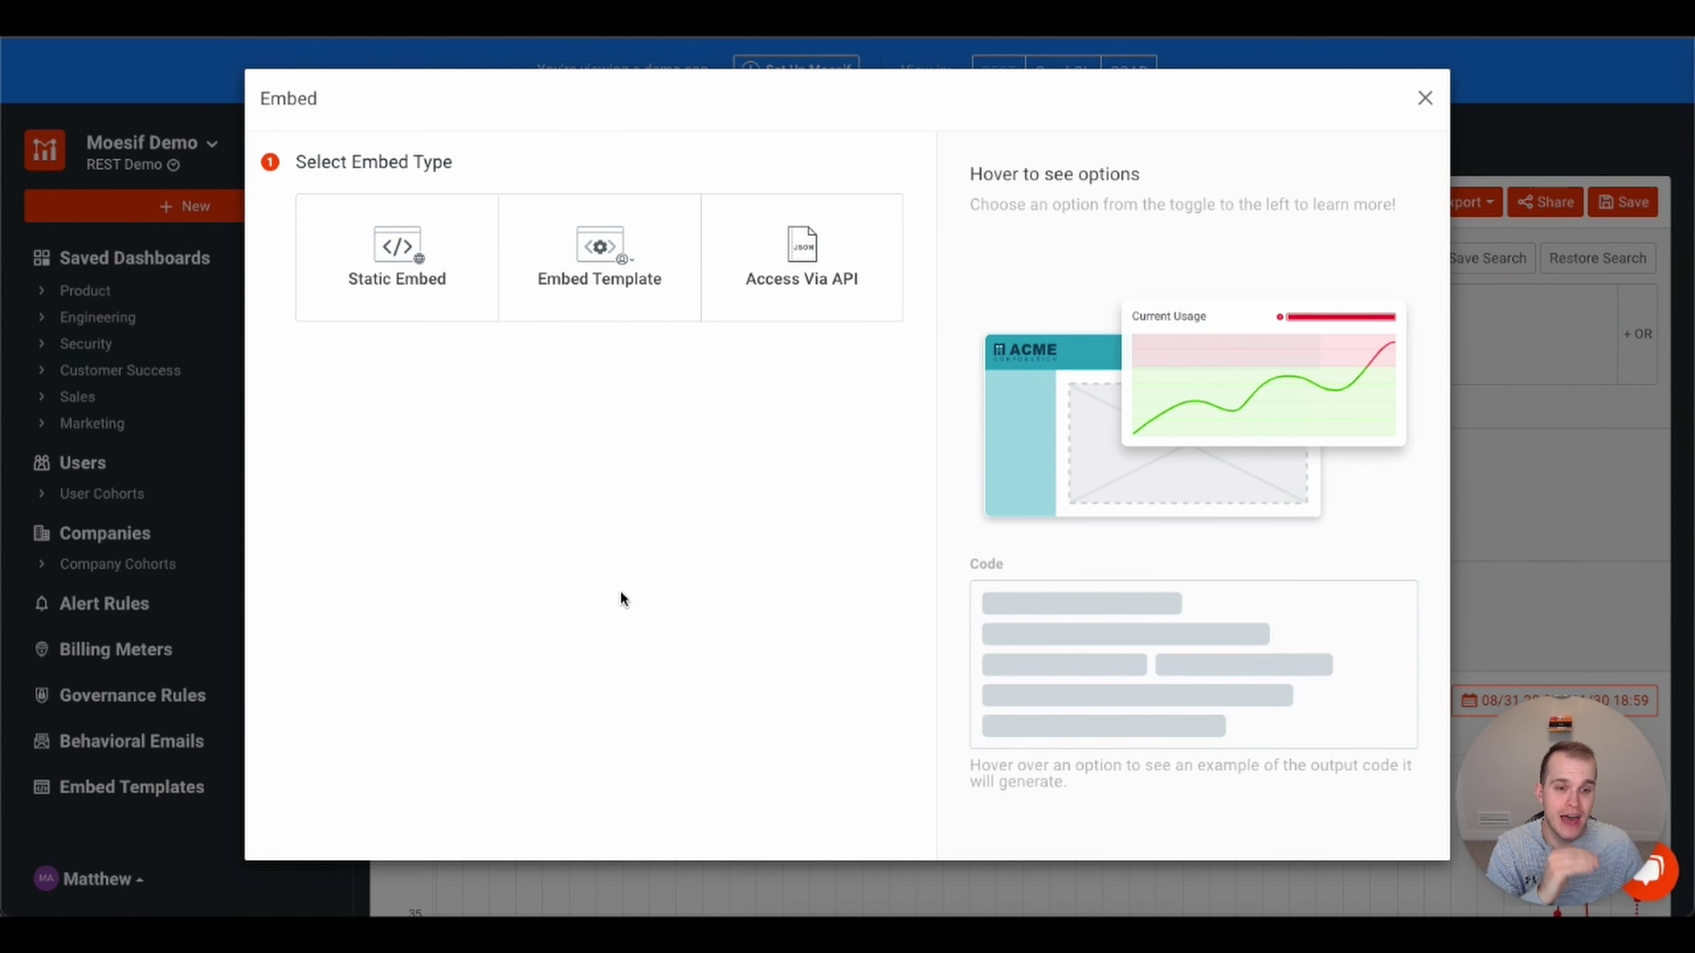
pyautogui.moveTo(631, 254)
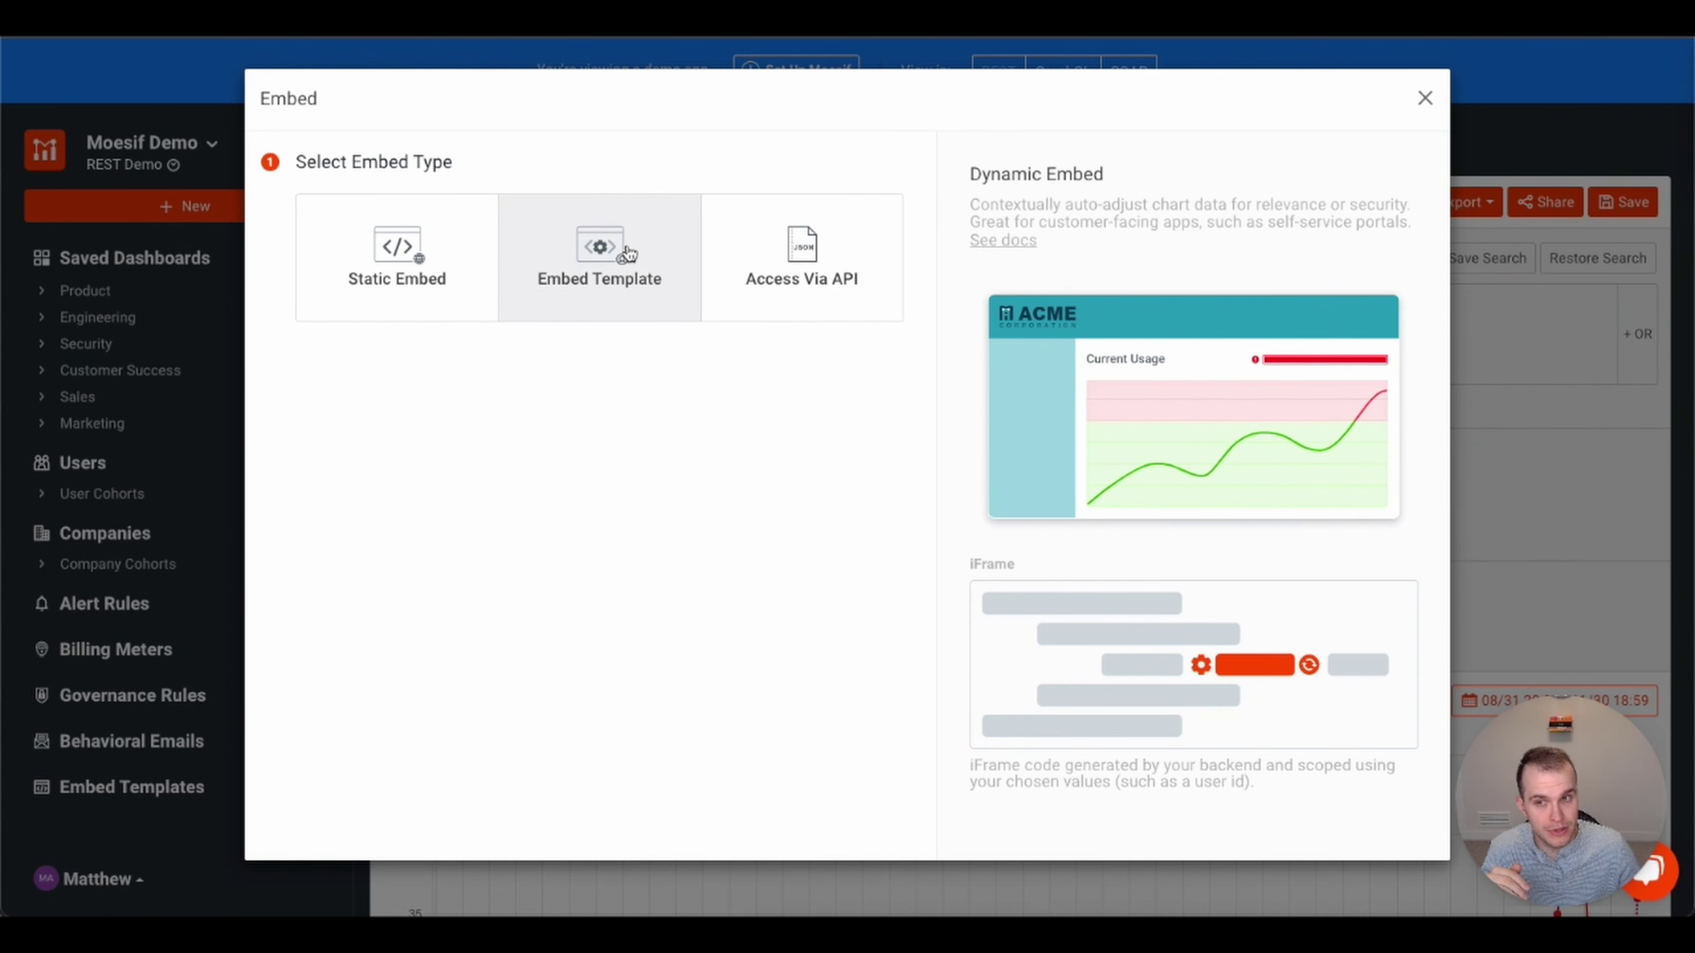
pyautogui.moveTo(853, 304)
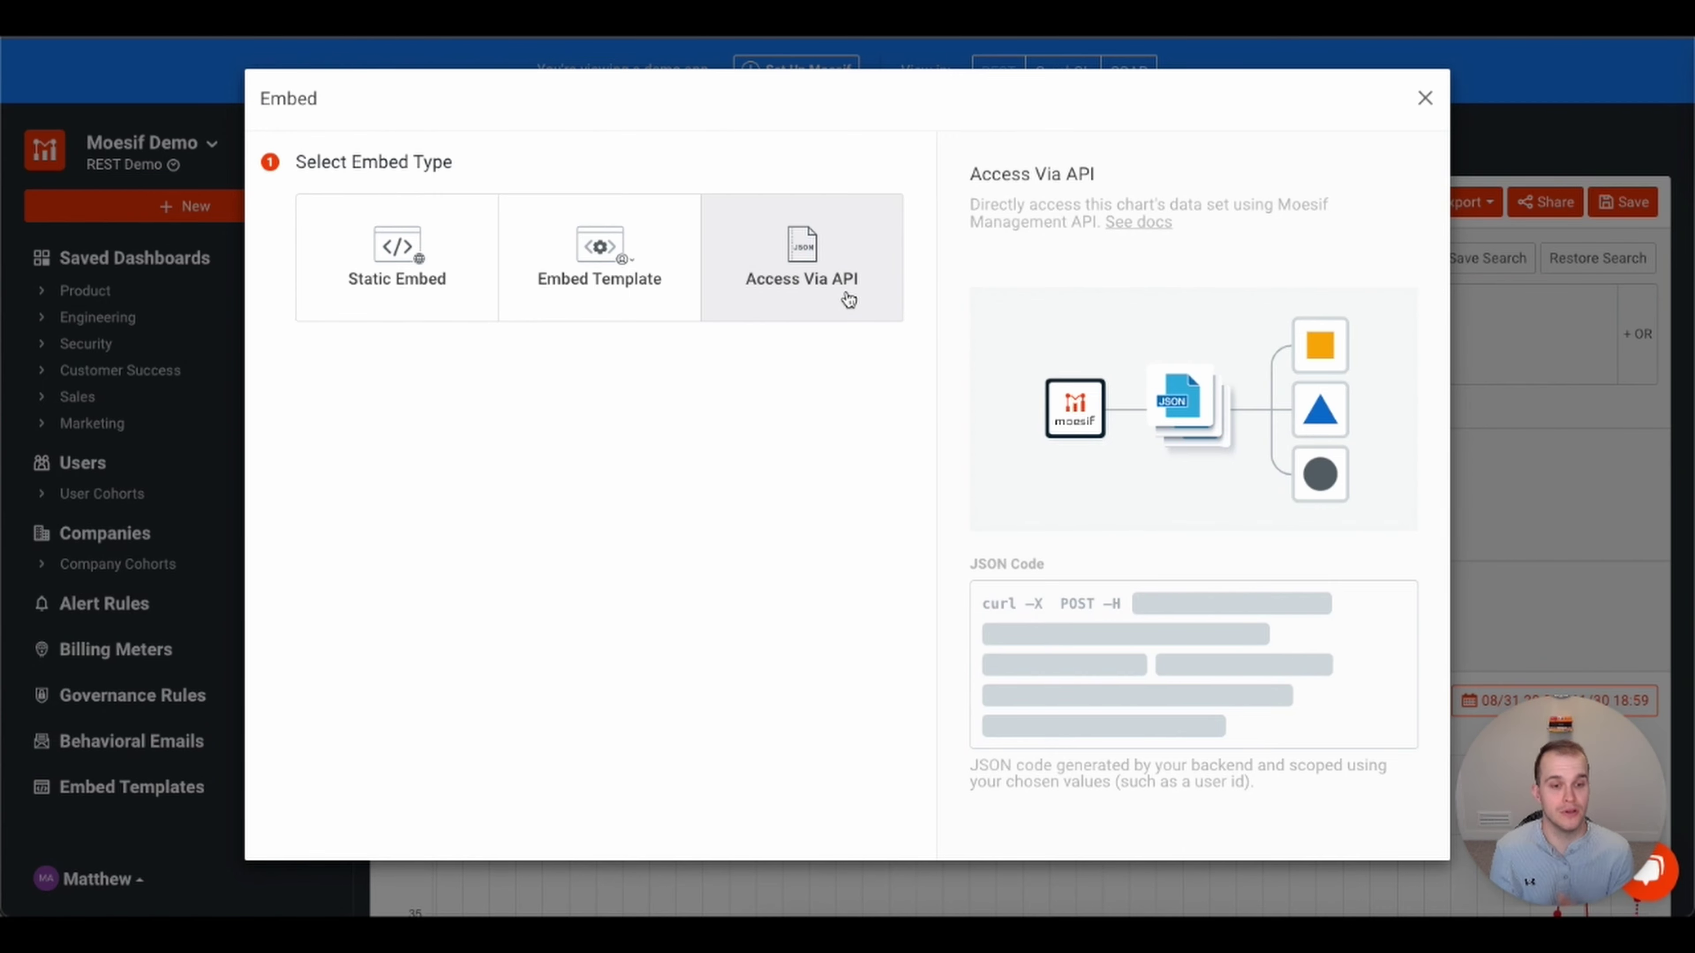
pyautogui.click(642, 293)
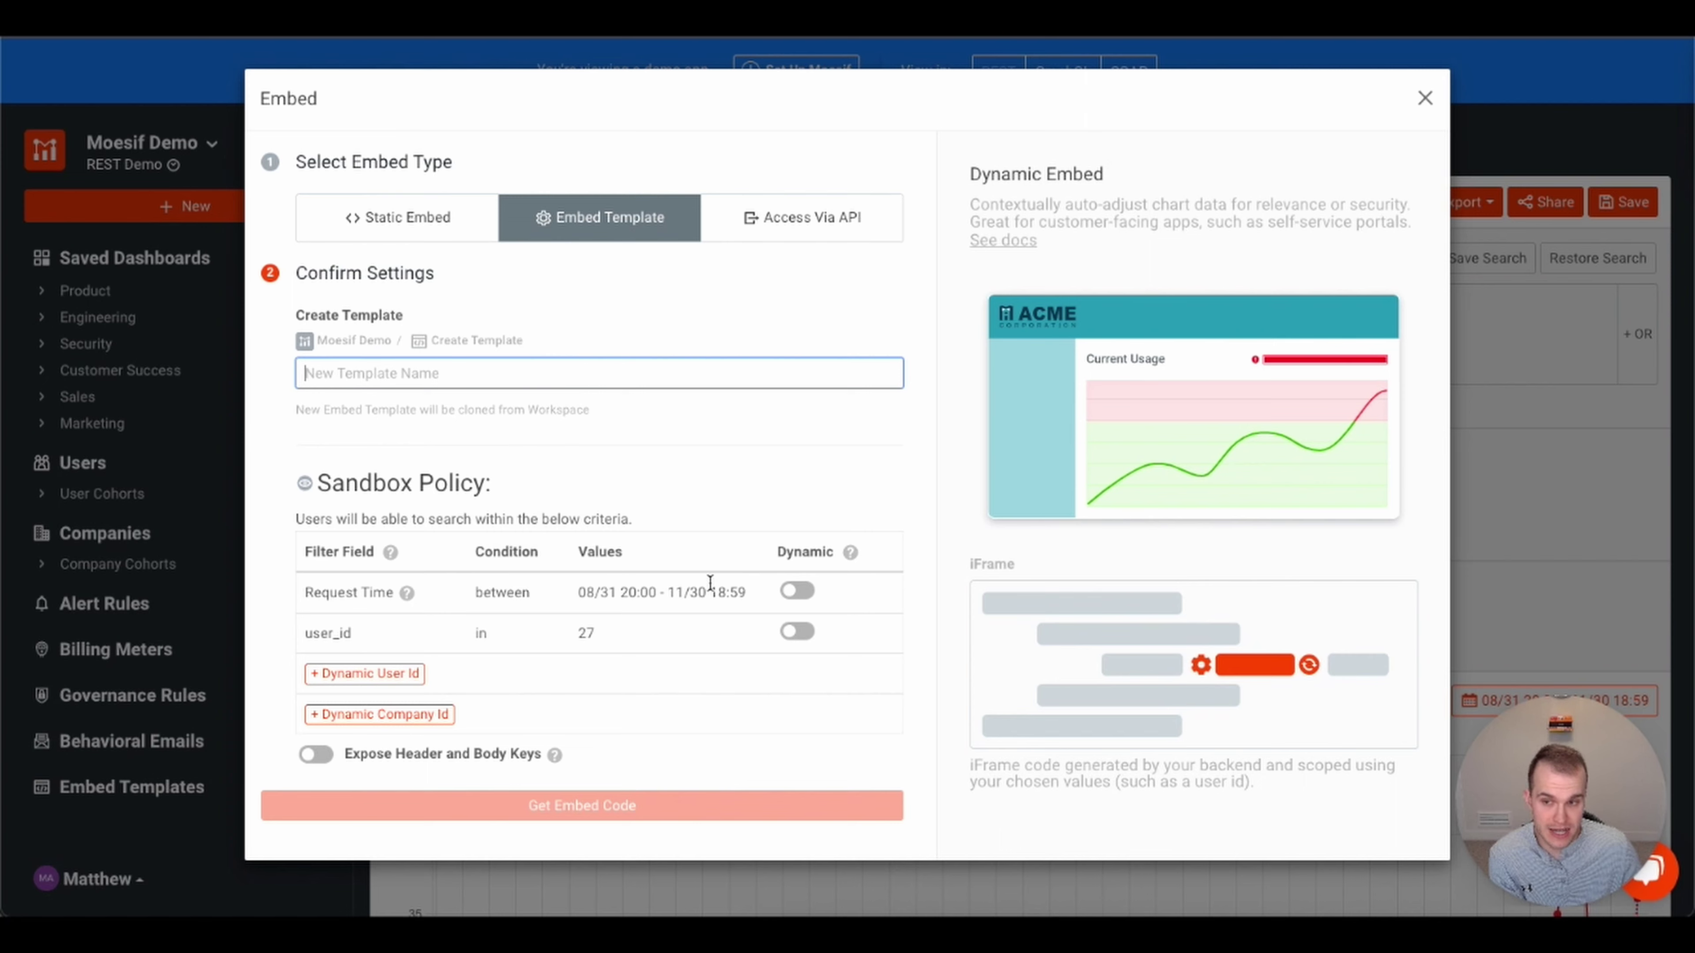
# - Make the user_id filter dynamic as {{user_id}} and name the template 'My template'
pyautogui.click(795, 633)
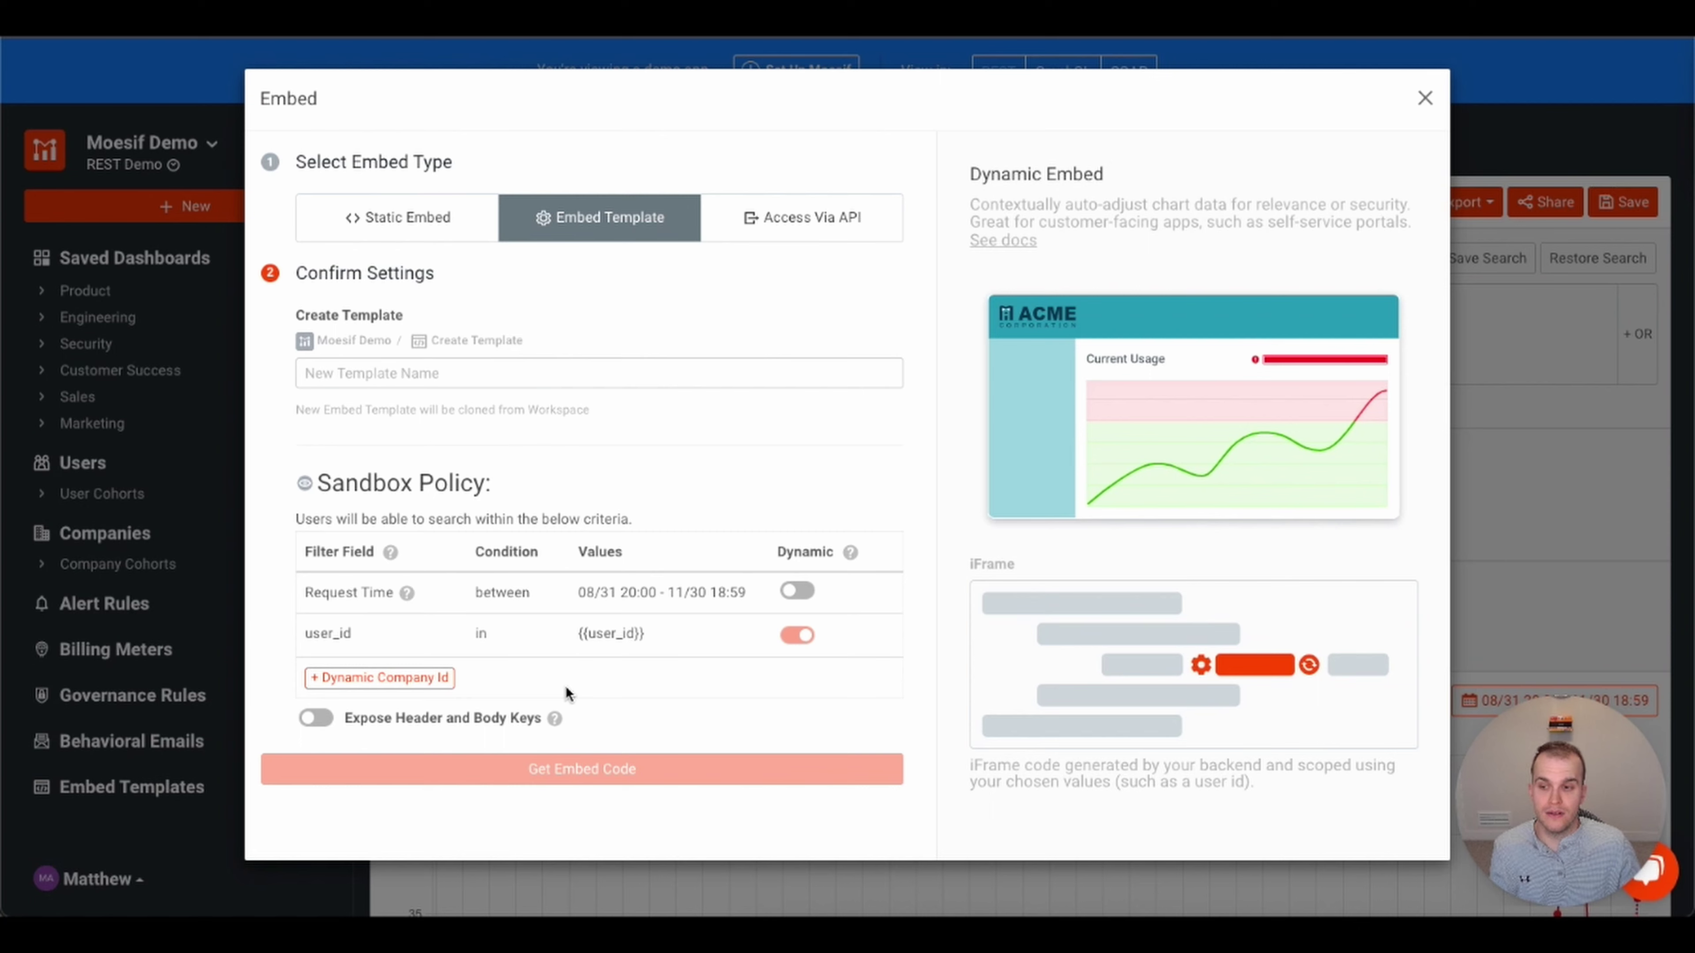
pyautogui.click(462, 373)
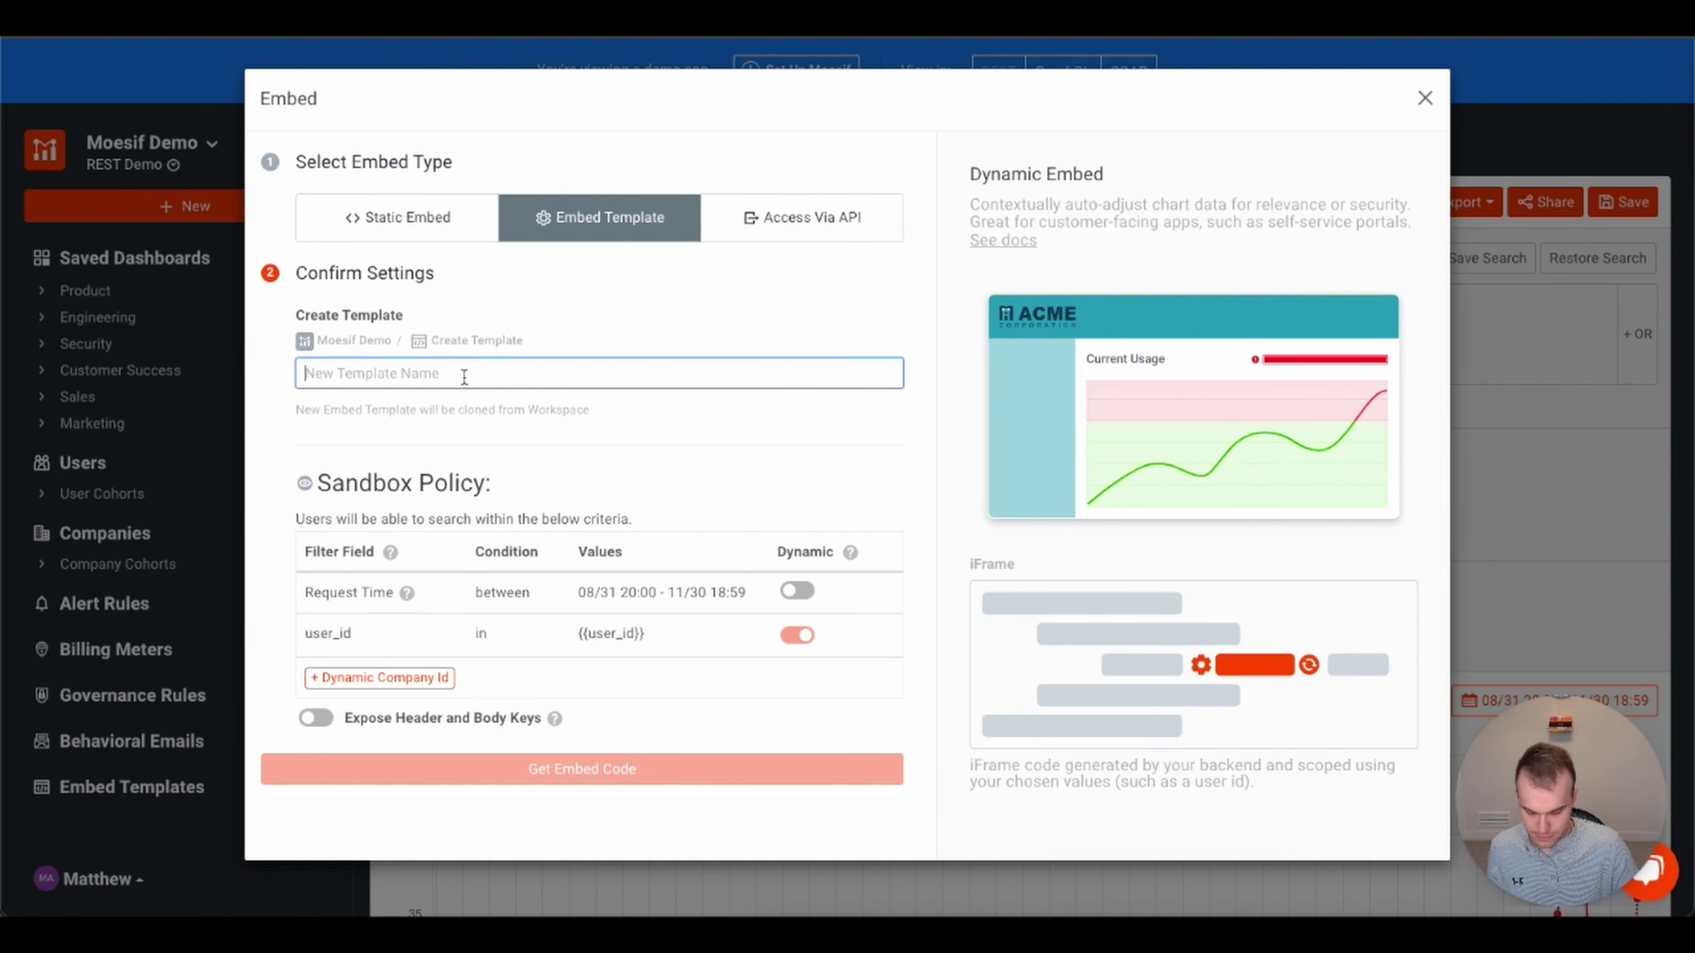
pyautogui.write('My template')
pyautogui.click(561, 428)
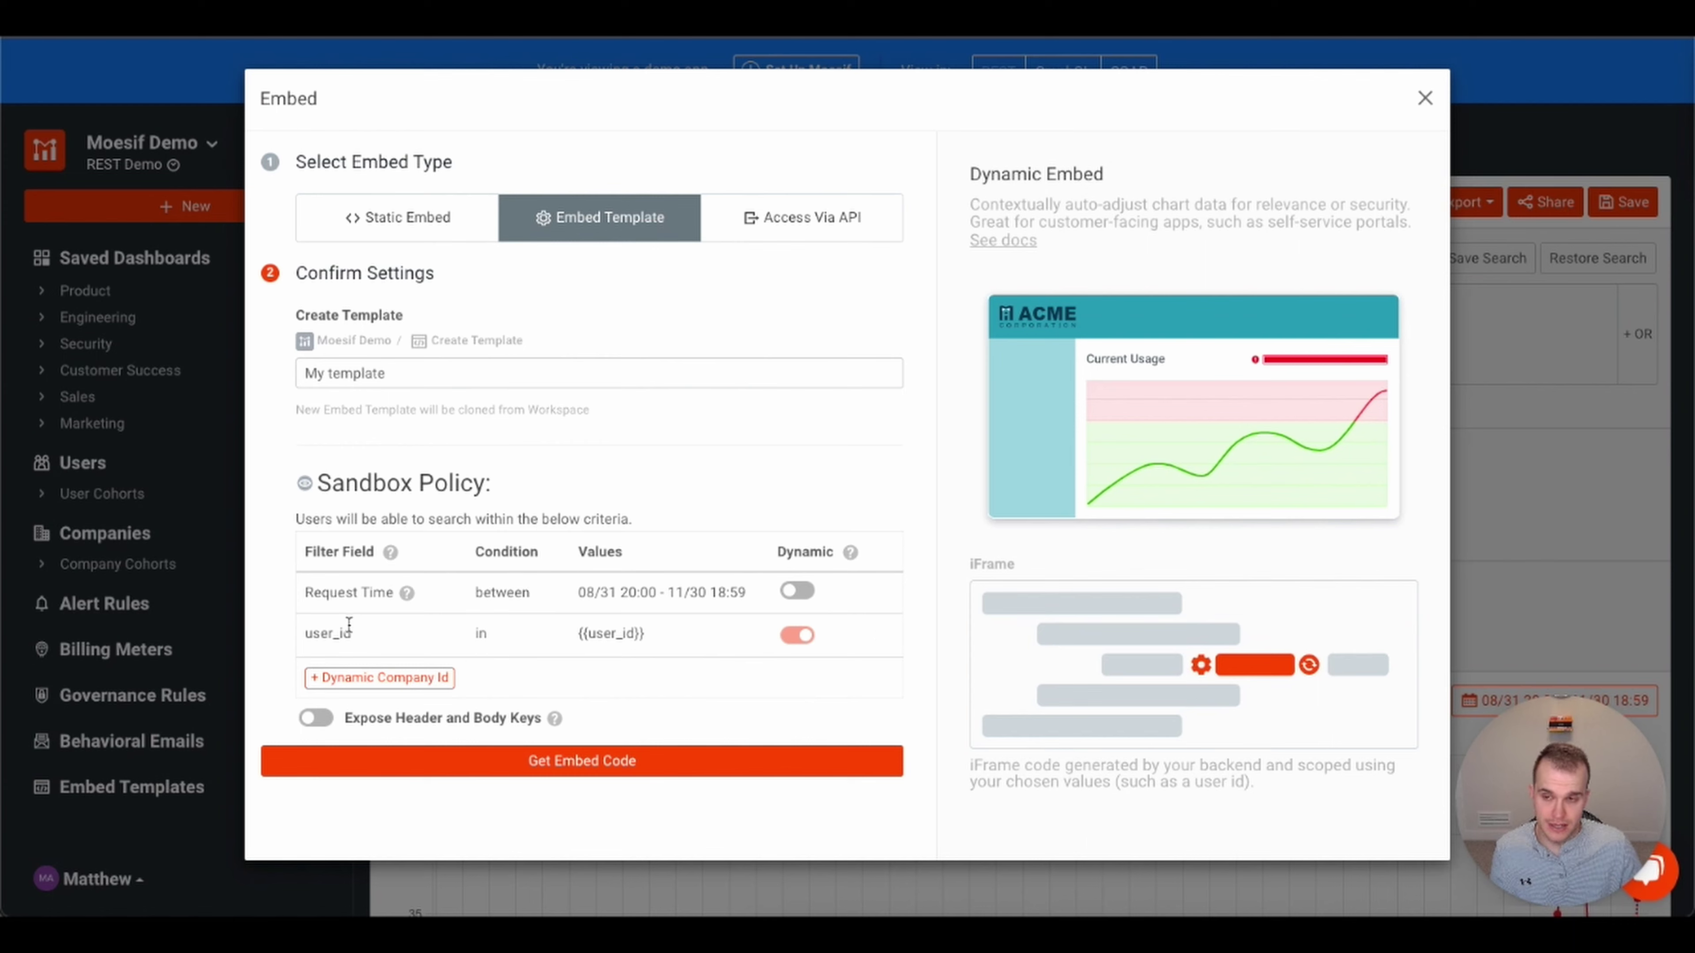
# - Generate the embed code for 'My template' and select the iframe snippet under Step 2
pyautogui.click(600, 774)
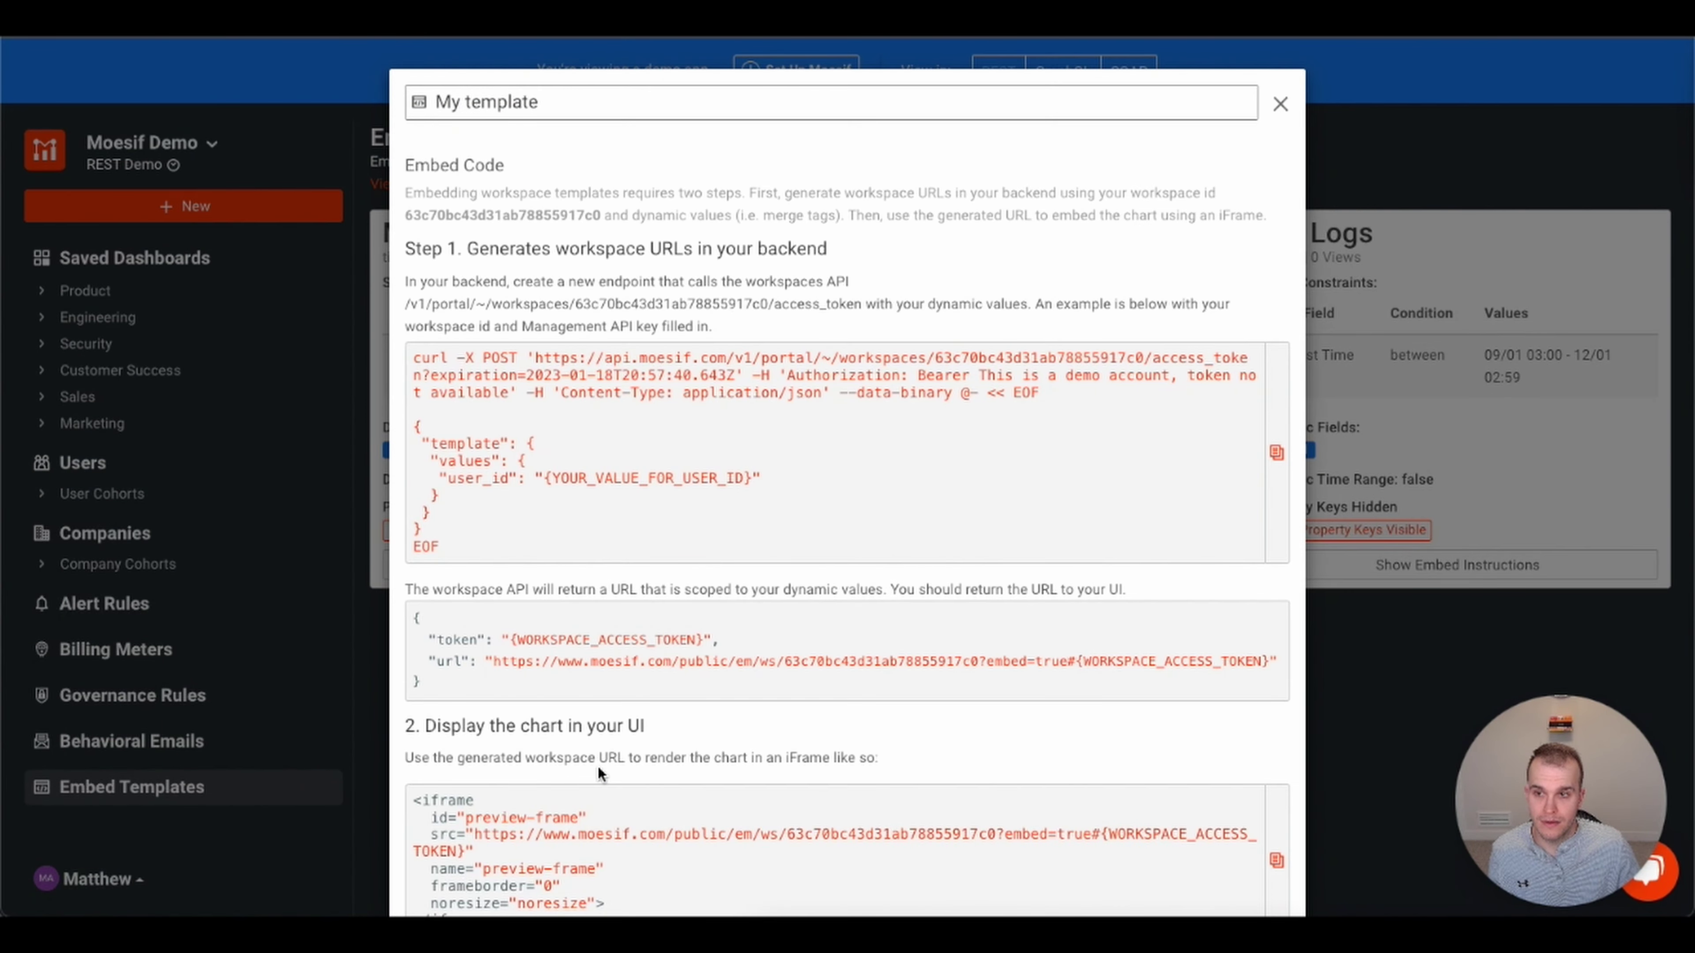
pyautogui.scroll(-2, 653, 490)
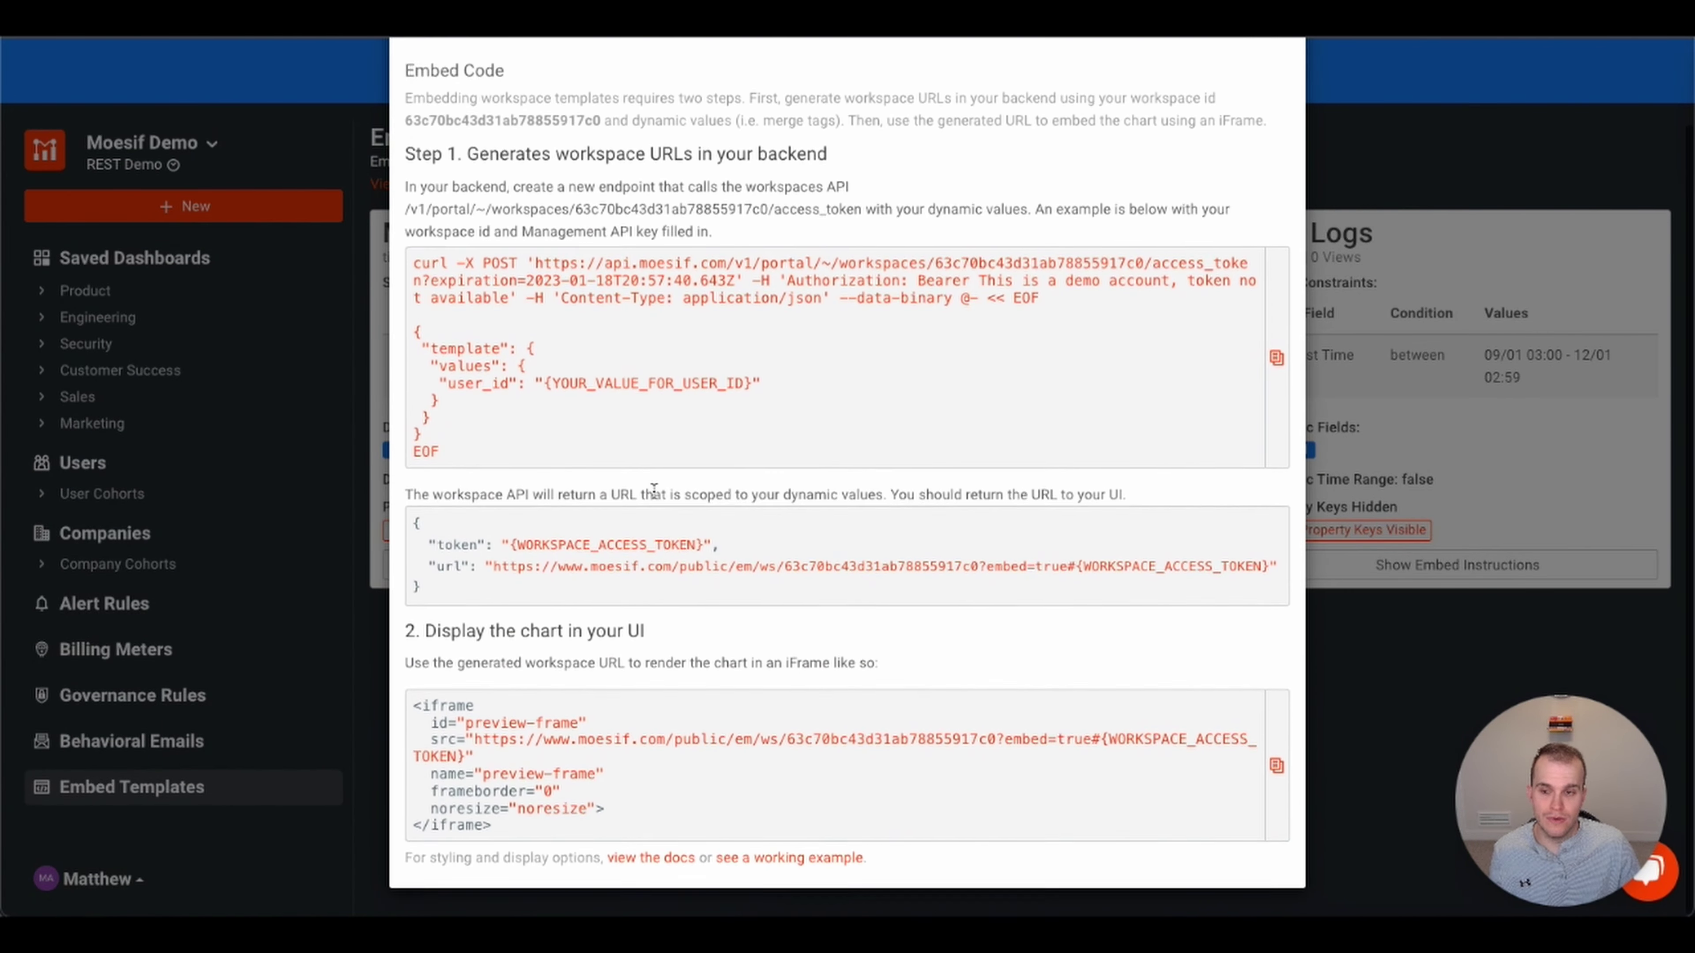
pyautogui.scroll(2, 666, 529)
pyautogui.scroll(-2, 664, 534)
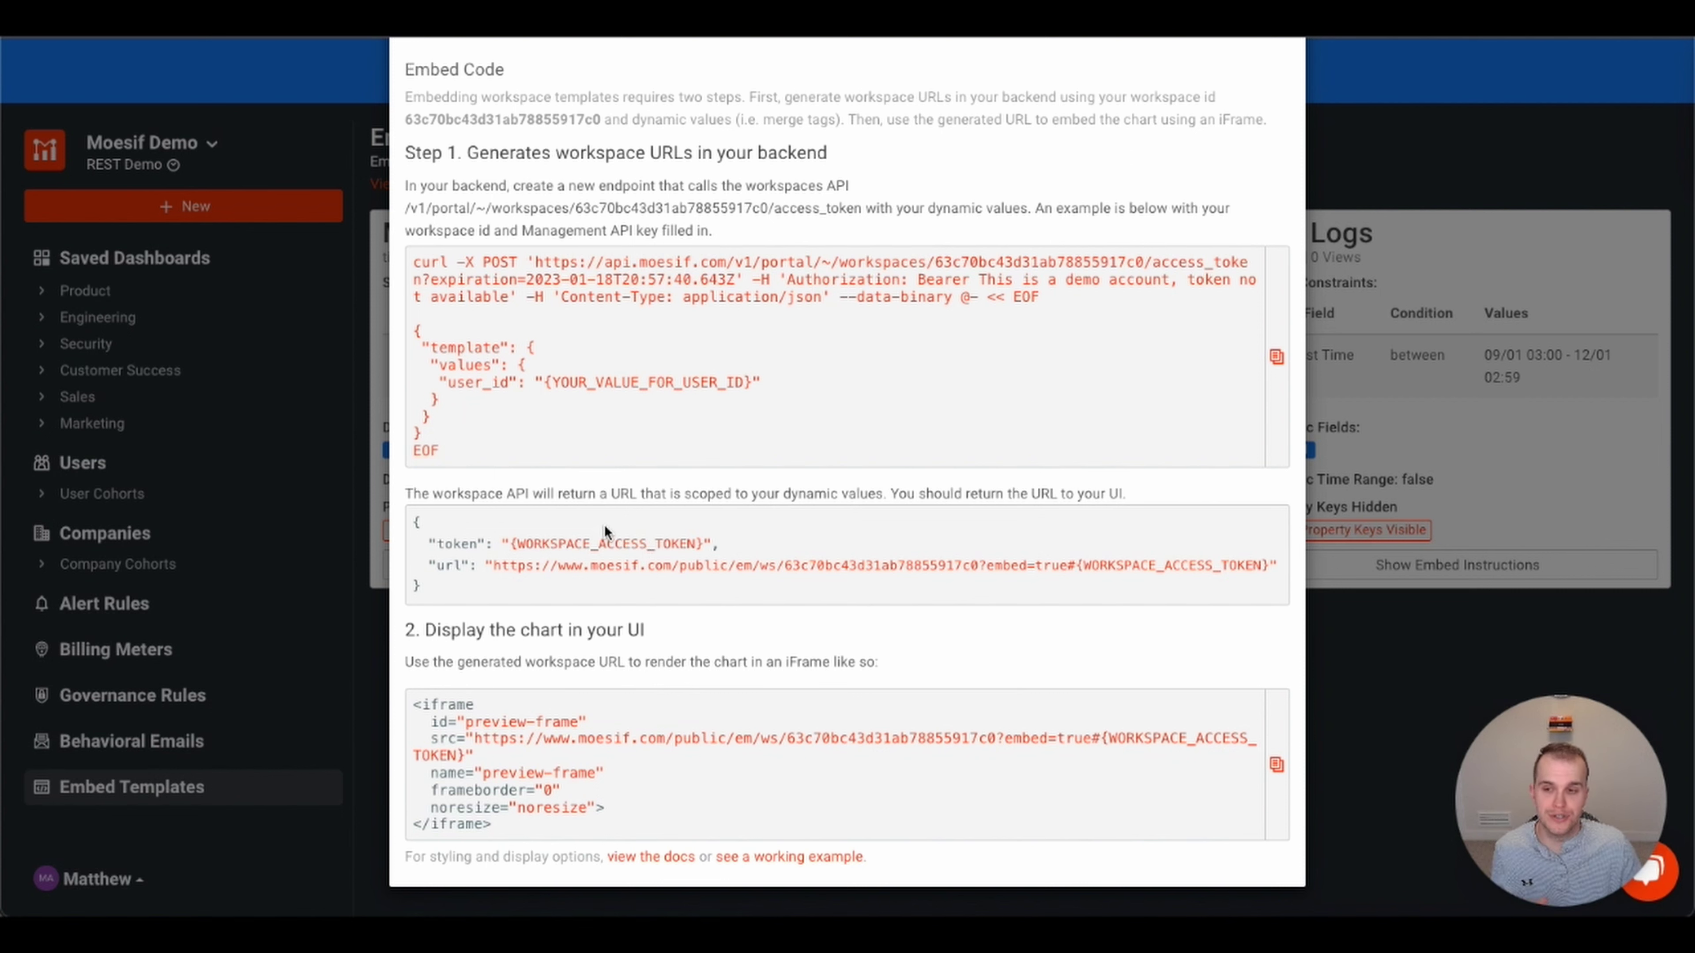
pyautogui.moveTo(531, 828); pyautogui.dragTo(412, 706)
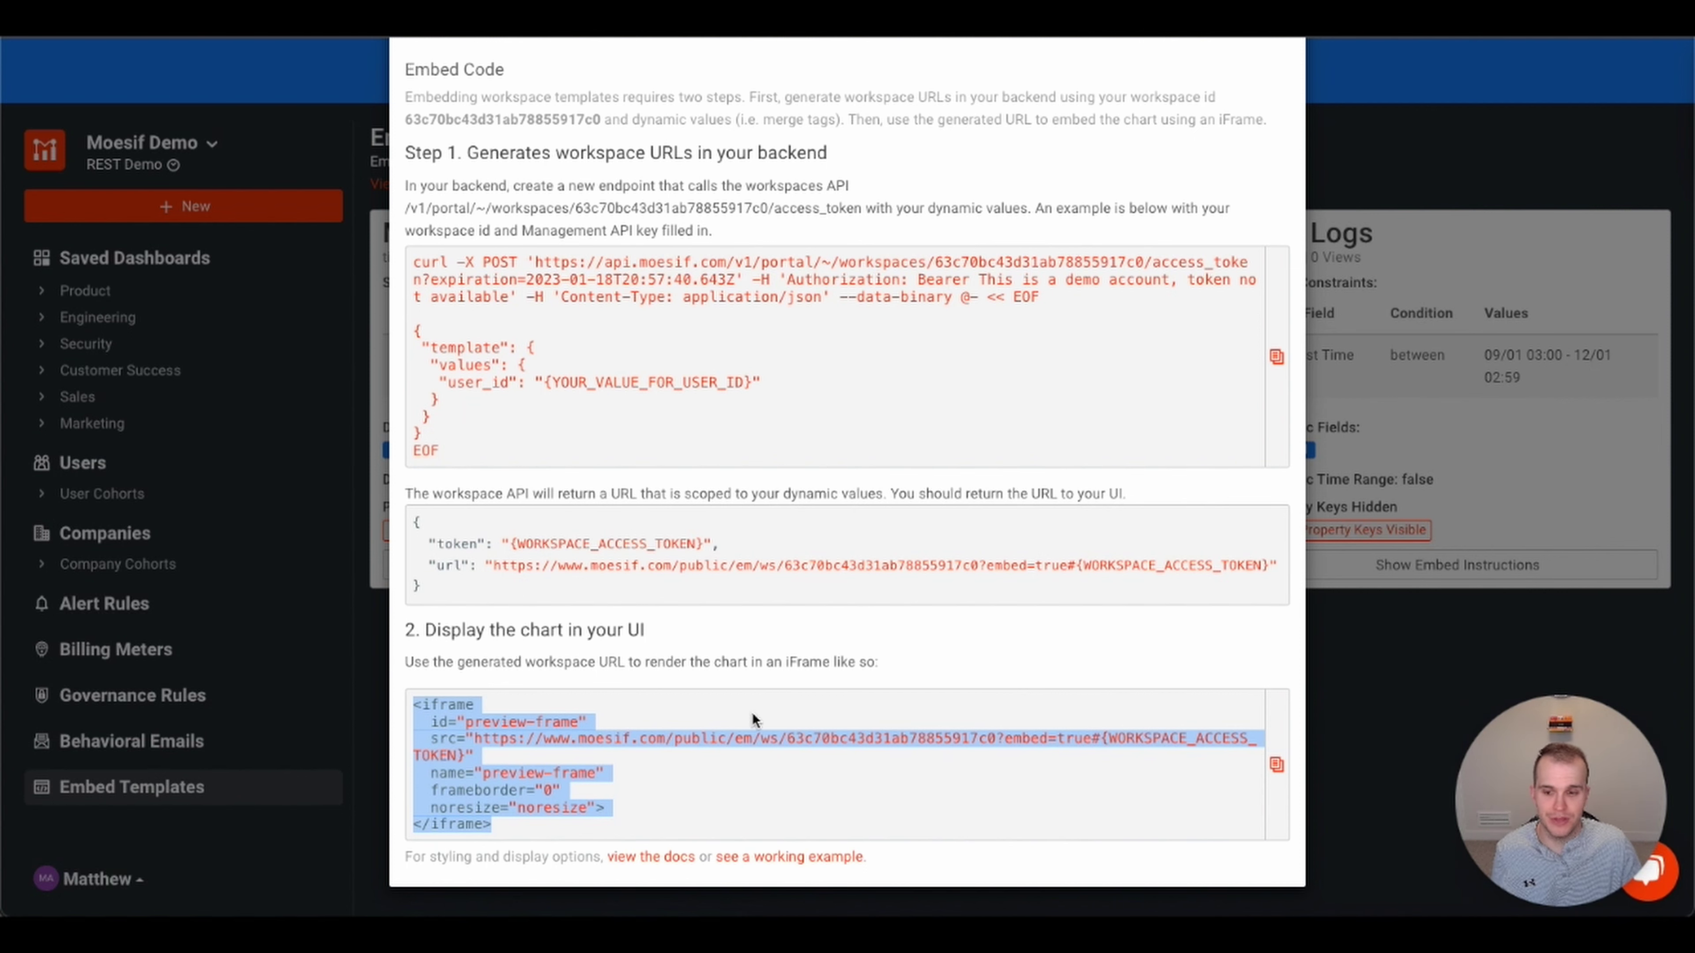
pyautogui.scroll(2, 1250, 148)
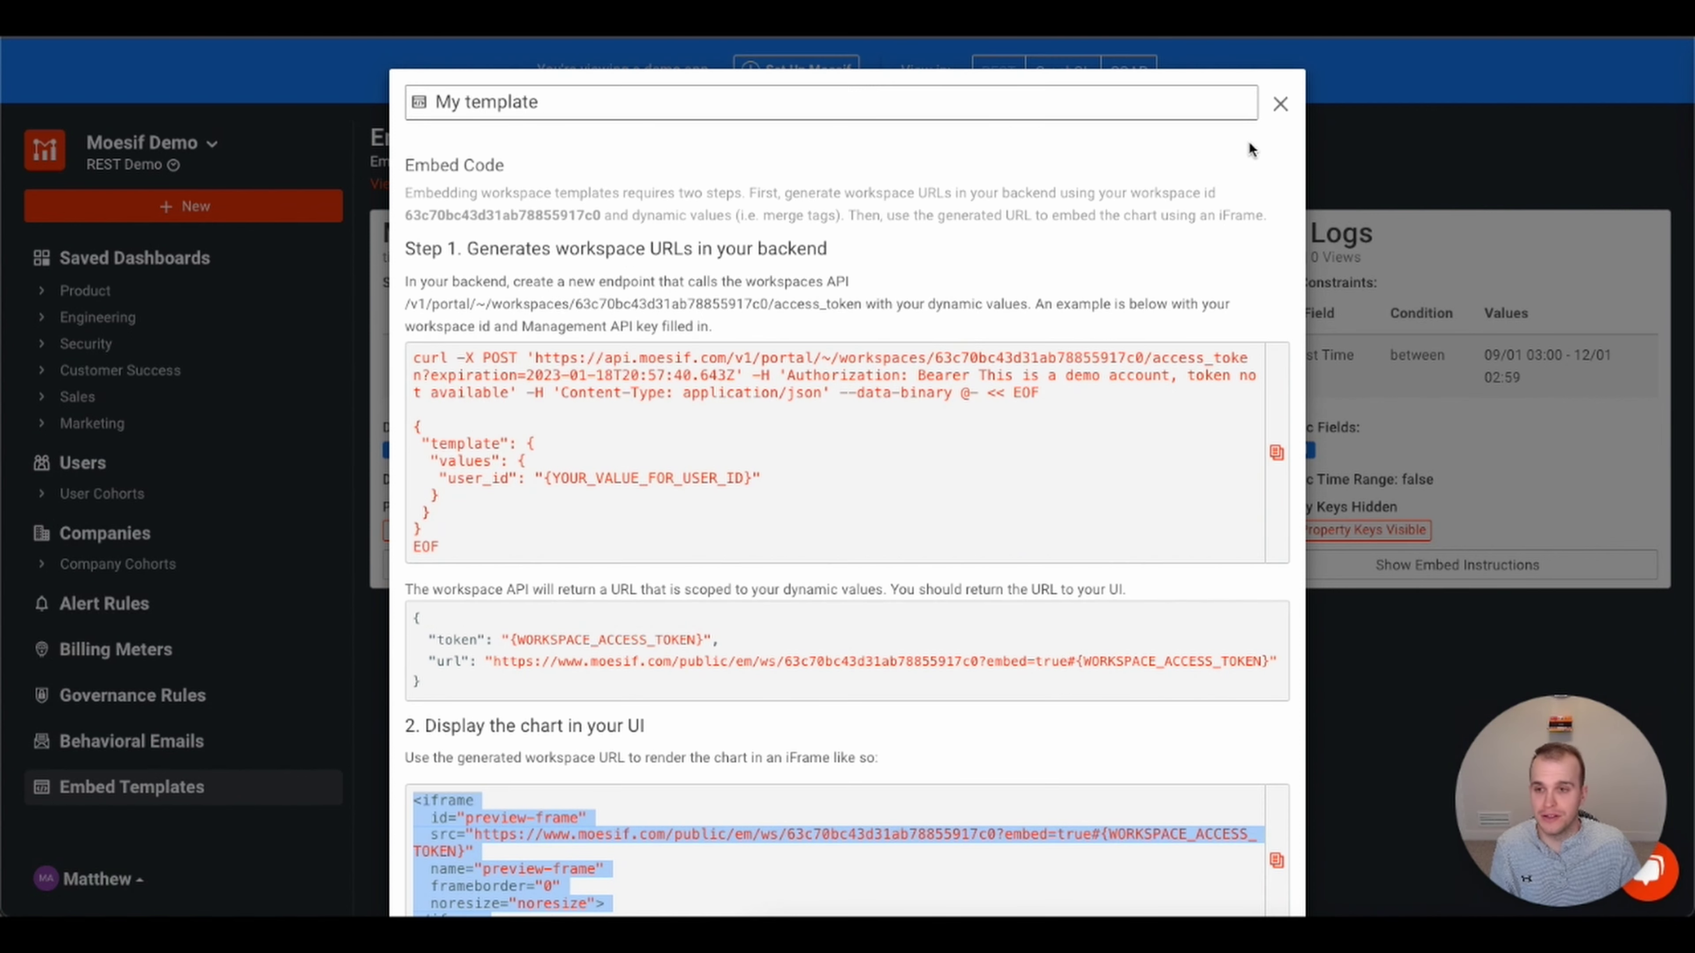
# - Close the embed code, go to the Users Lookup of 499 users, and dismiss the New chooser
pyautogui.click(1280, 115)
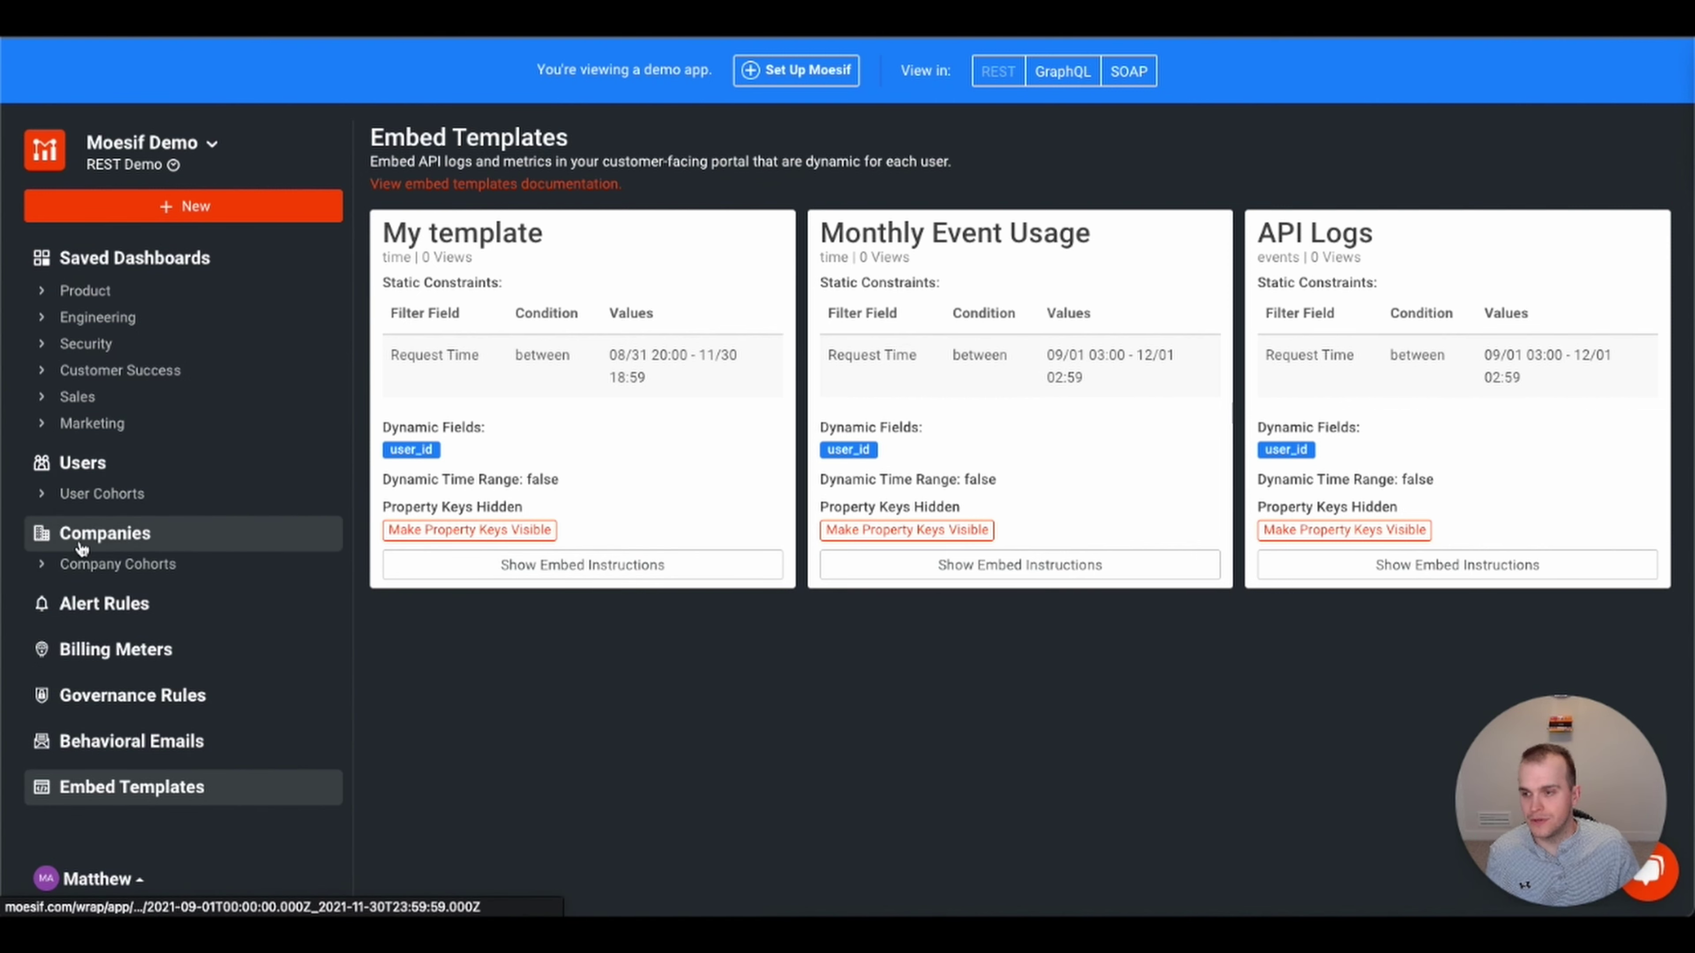
pyautogui.click(96, 474)
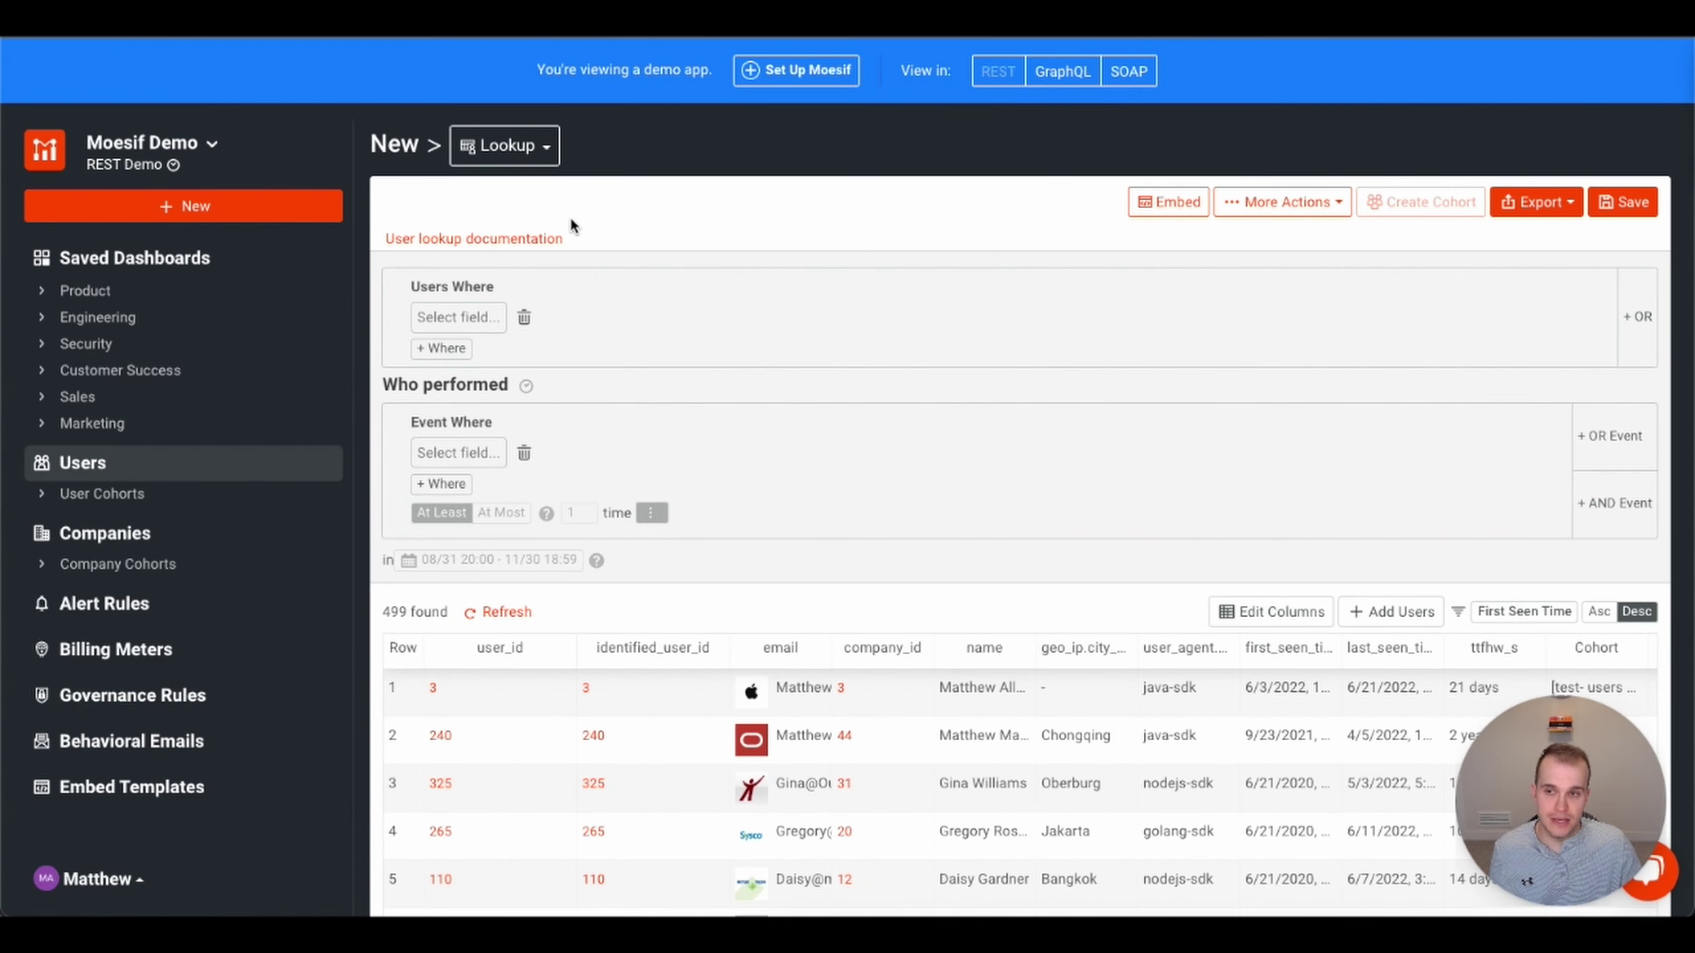
pyautogui.click(271, 210)
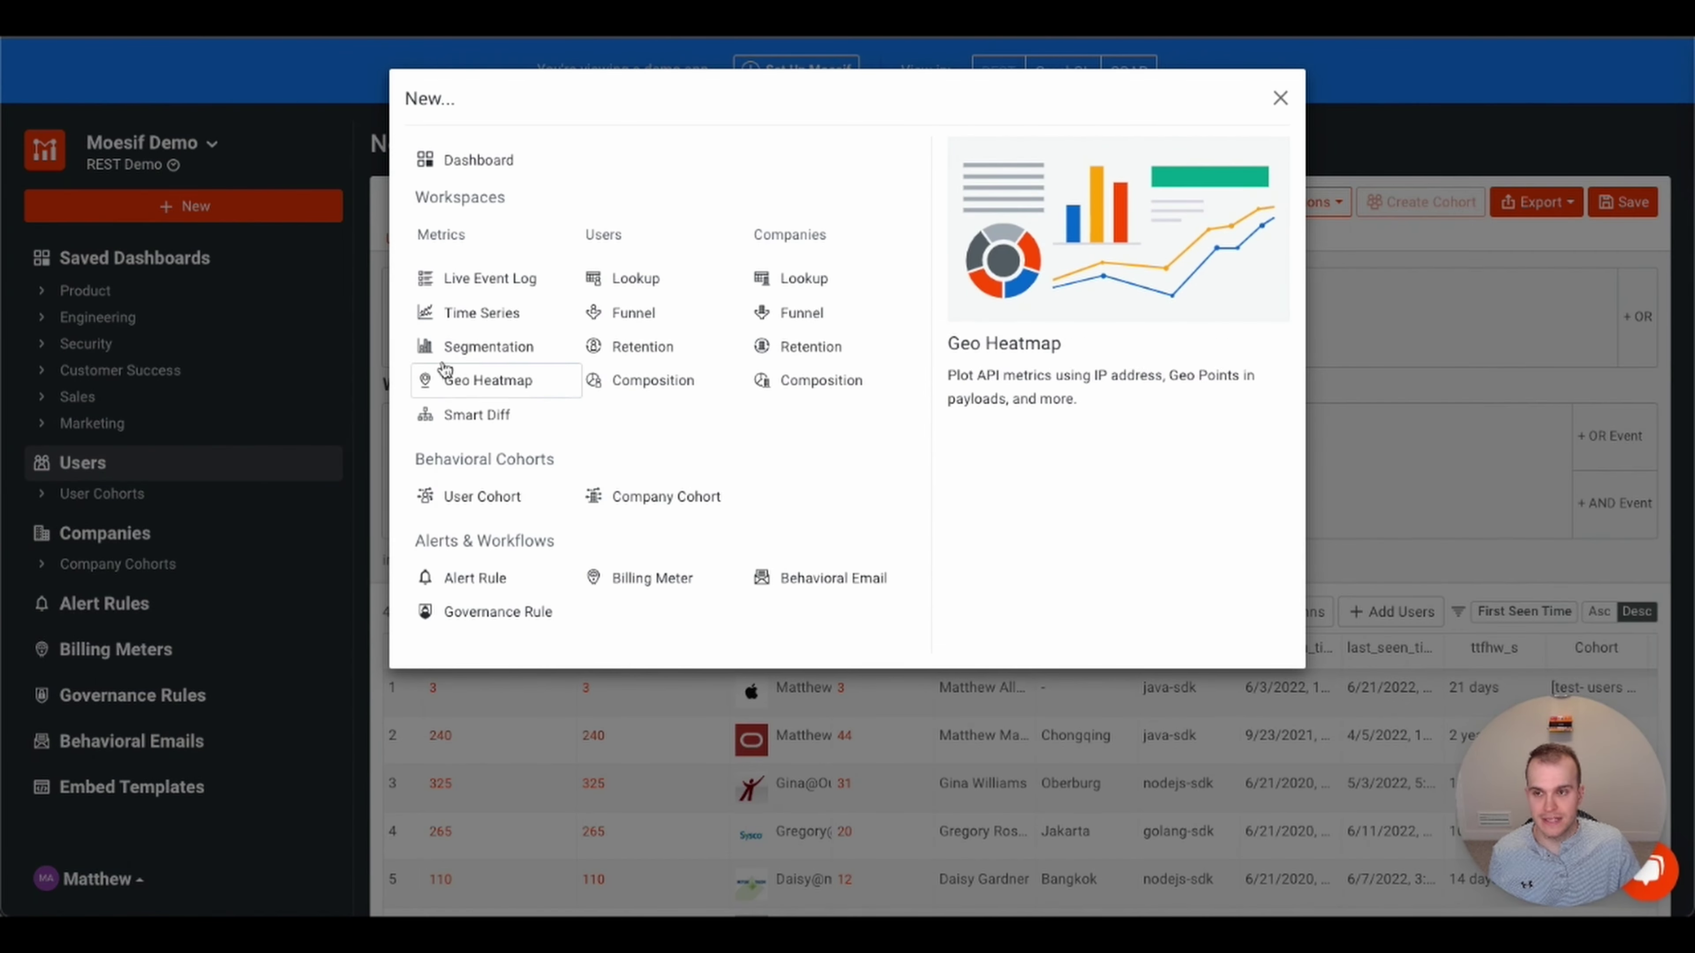
pyautogui.click(1280, 98)
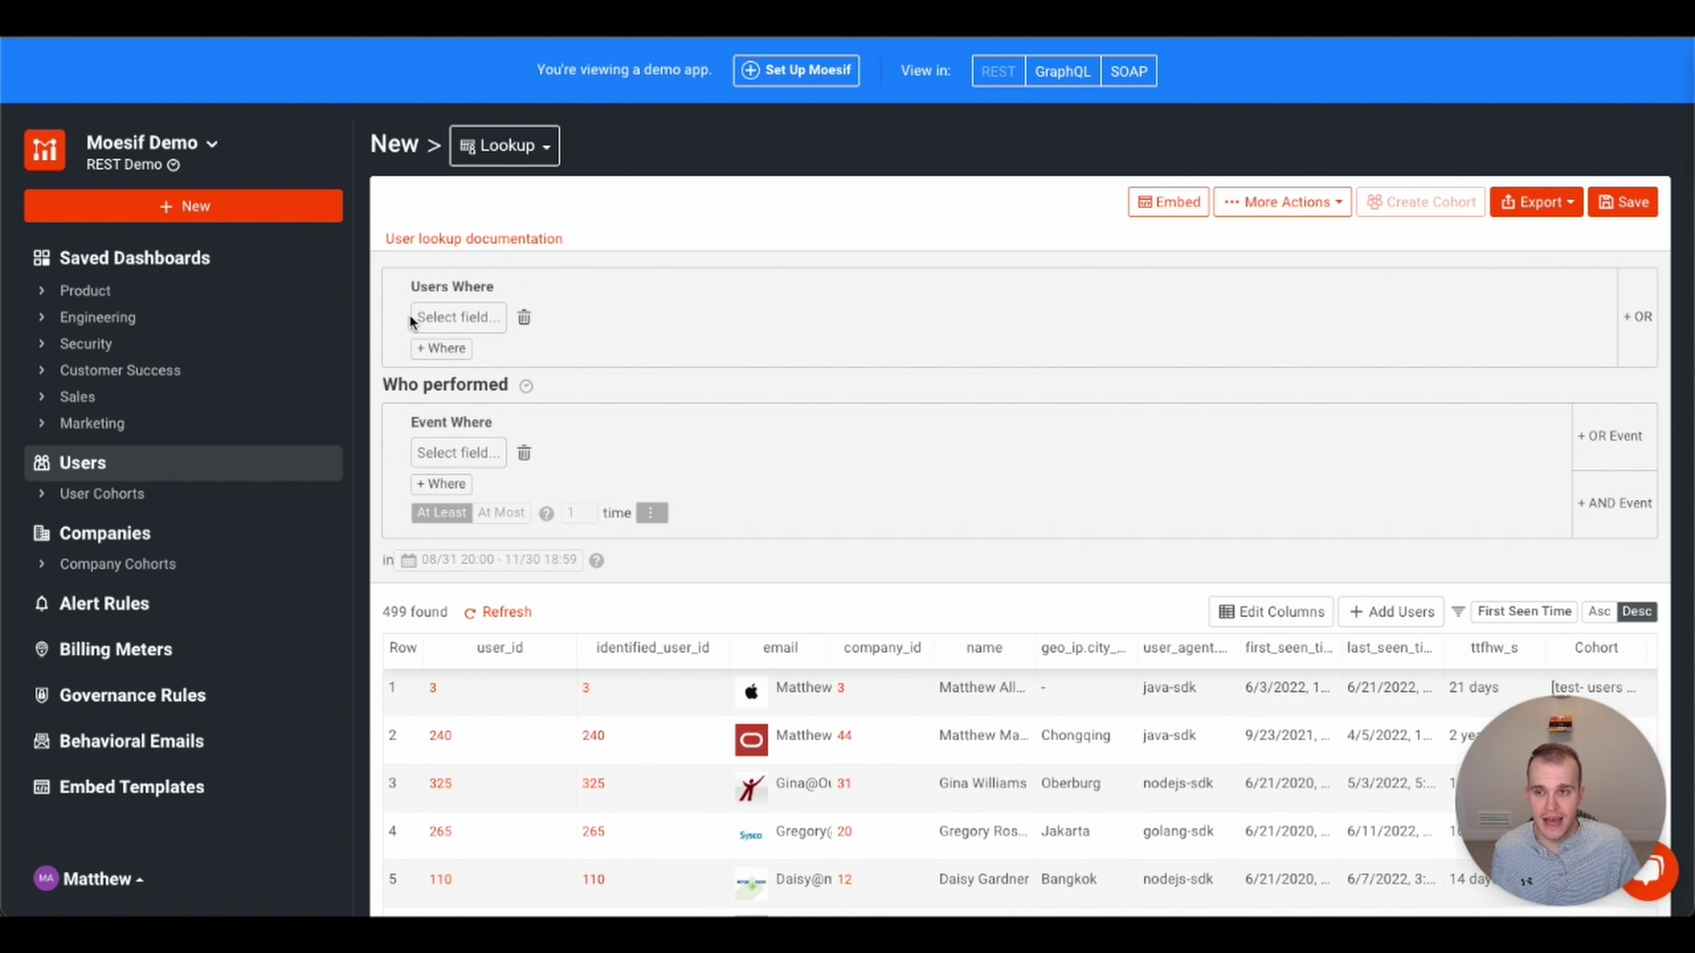
# - Filter users by company.Company Domain is bestbuy.com
pyautogui.click(440, 318)
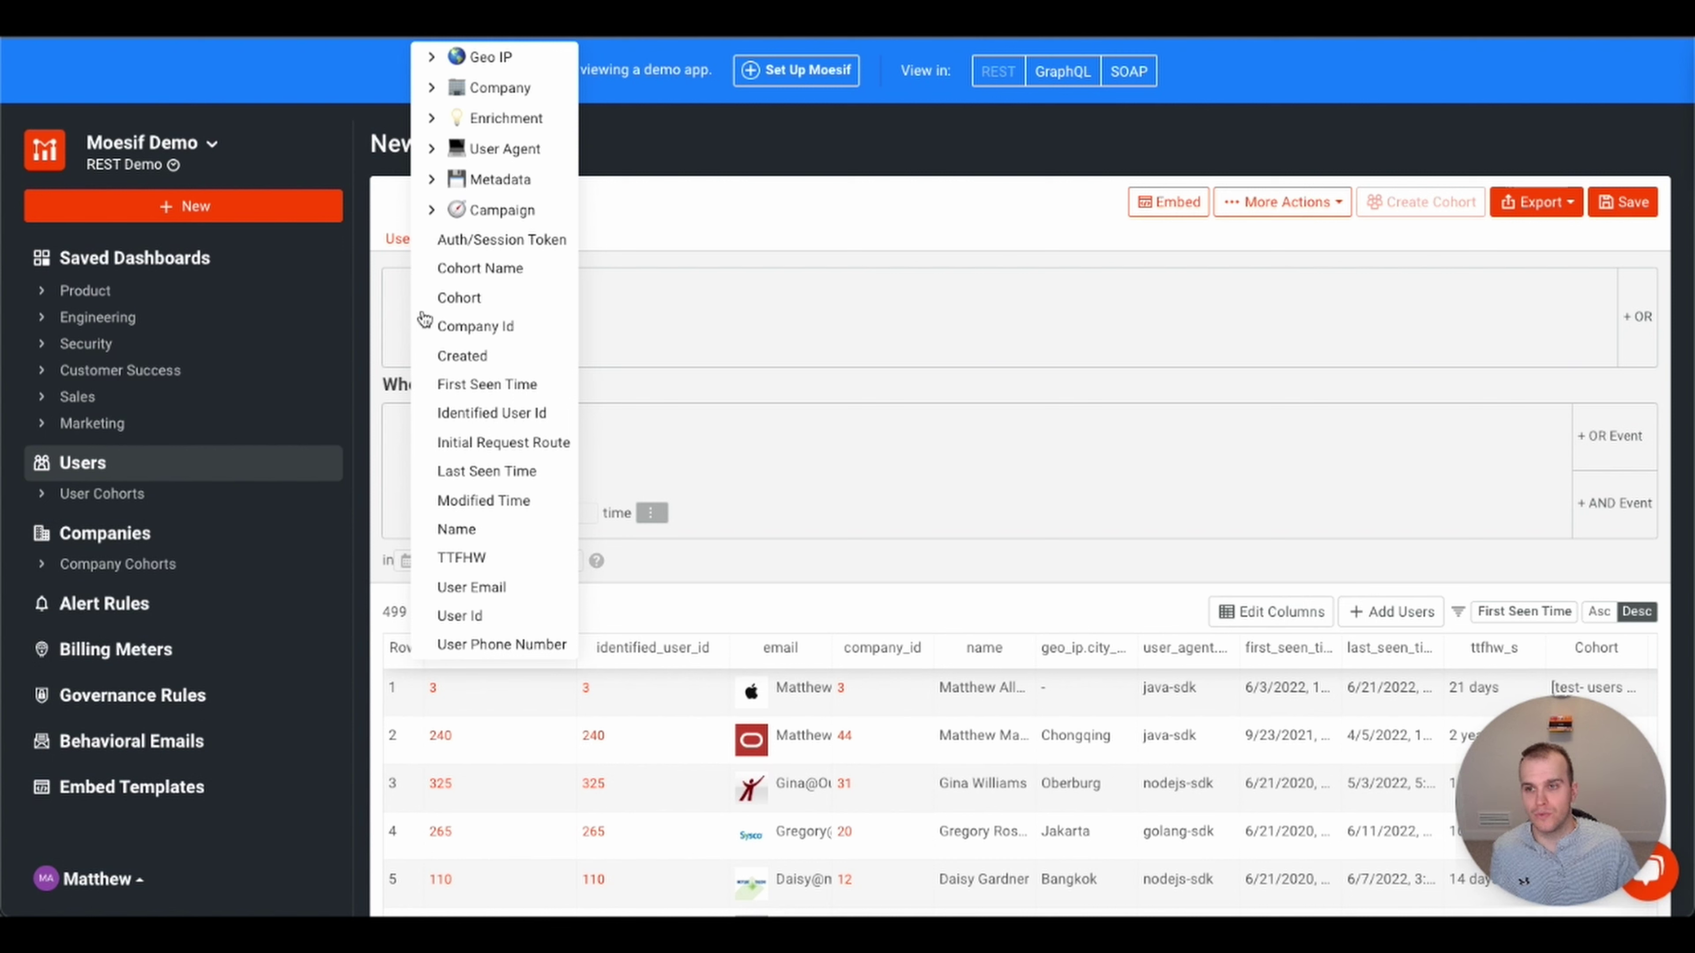
pyautogui.click(433, 87)
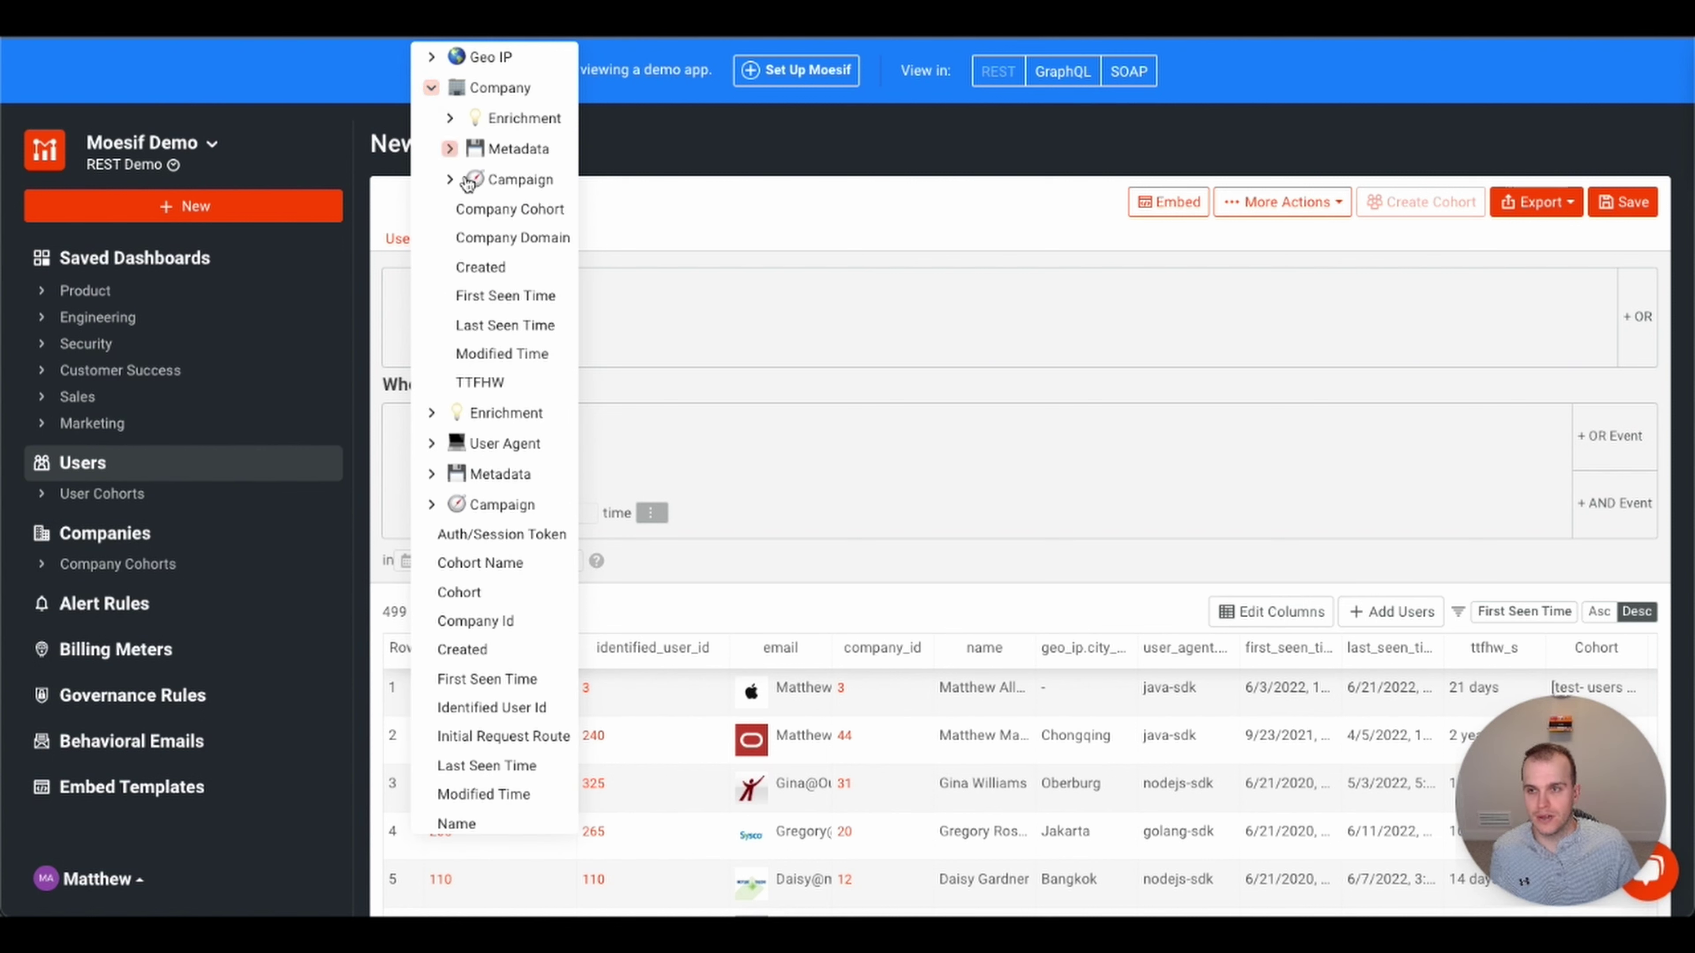
pyautogui.click(501, 242)
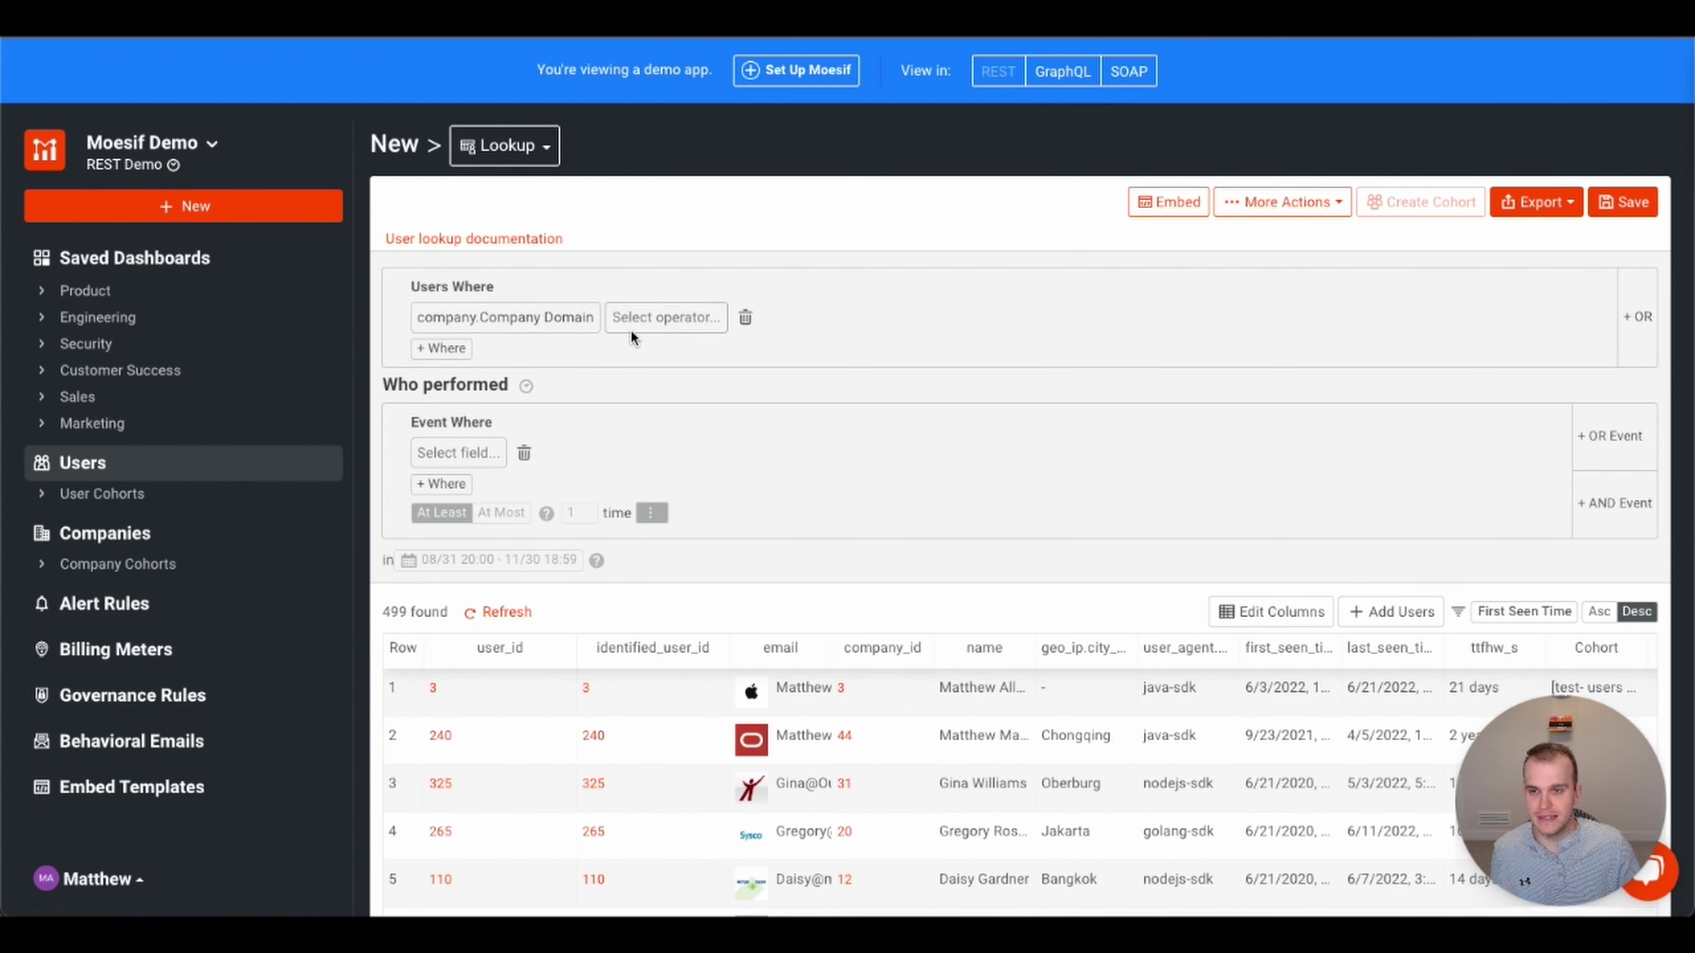
pyautogui.click(632, 324)
pyautogui.click(638, 404)
pyautogui.click(696, 322)
pyautogui.scroll(-3, 696, 322)
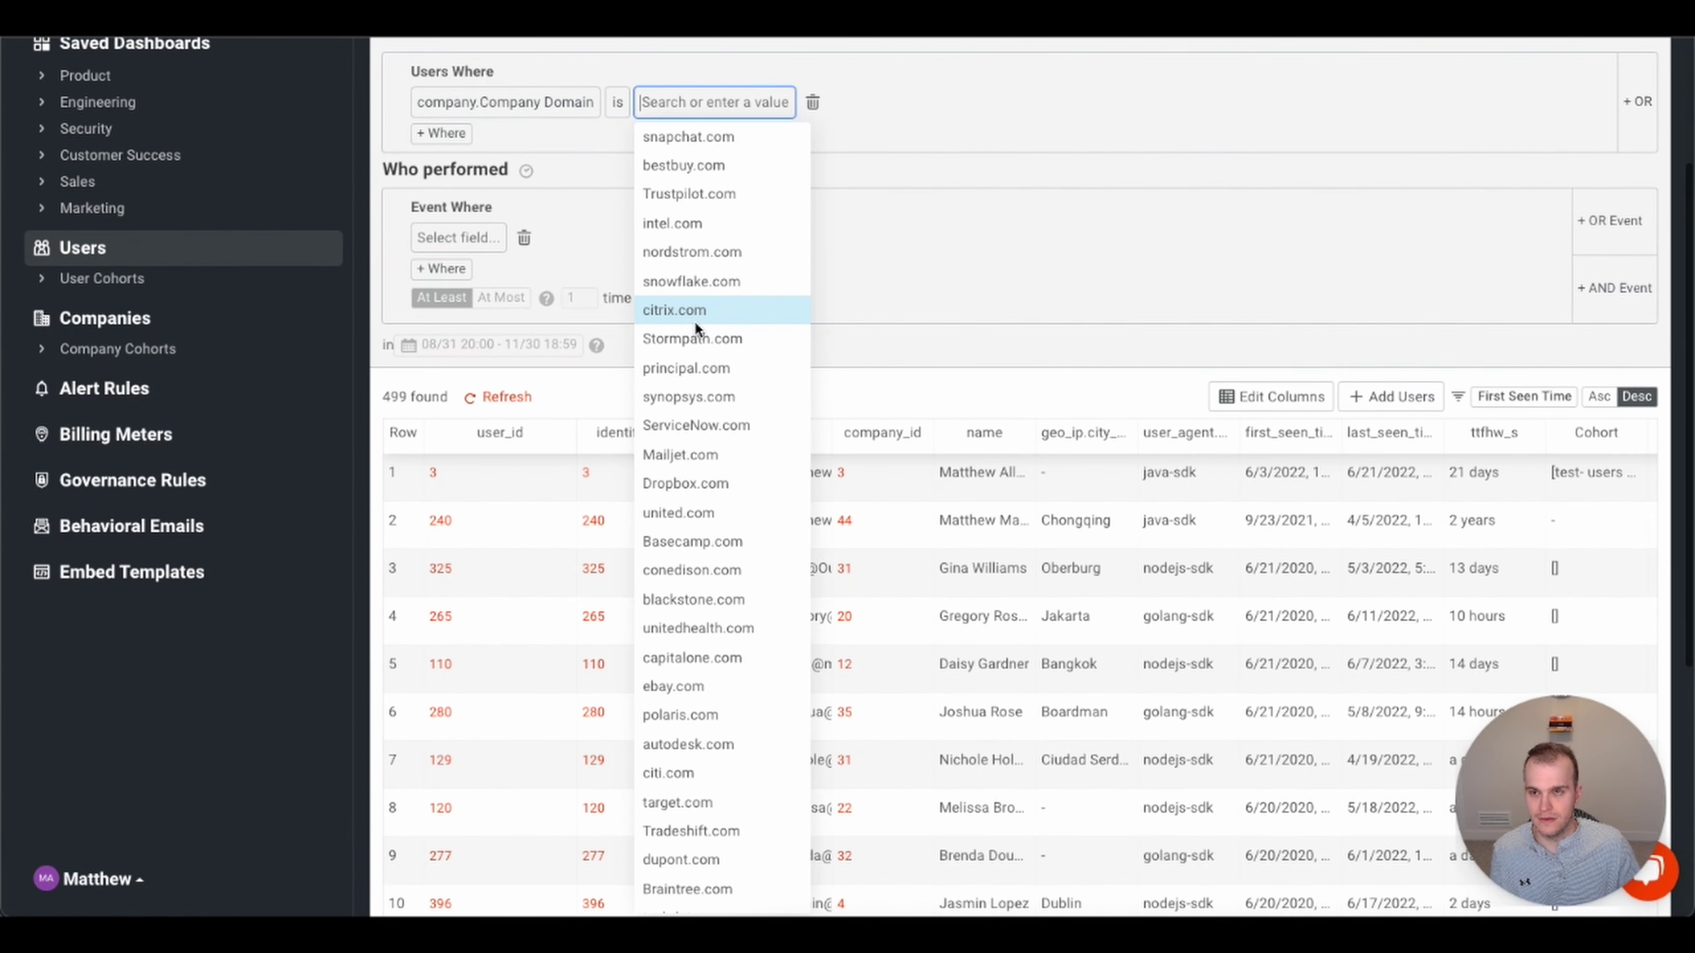
pyautogui.click(713, 165)
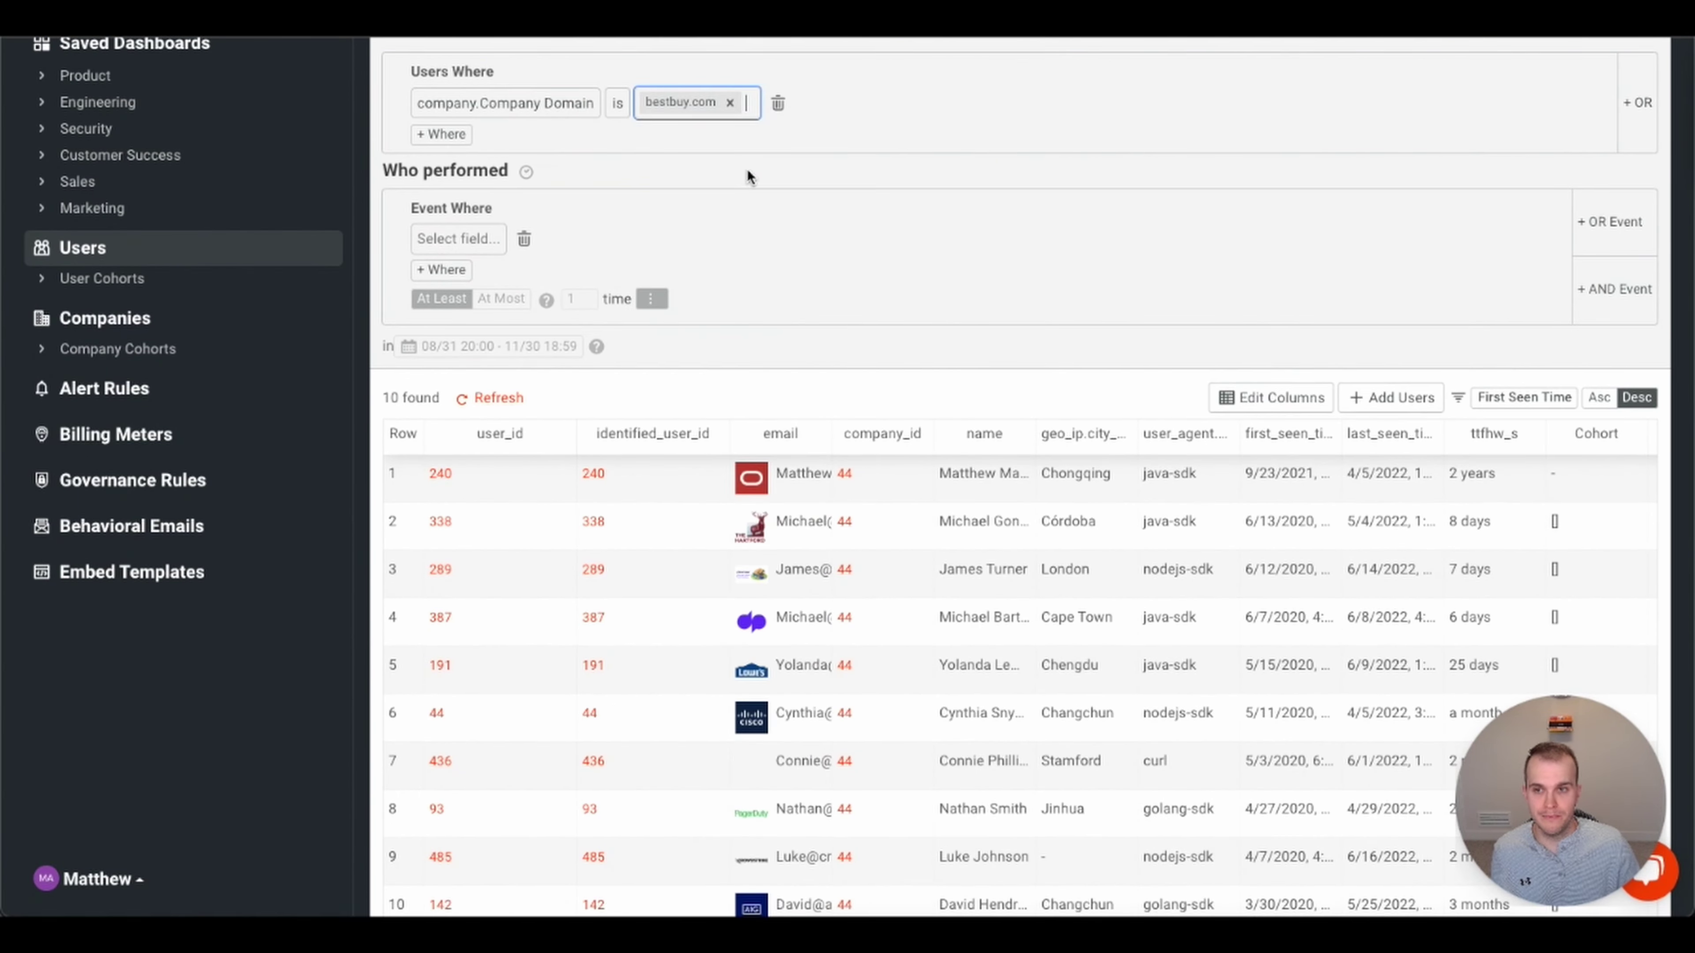
# - Delete the bestbuy.com condition so the lookup shows all 499 users again
pyautogui.scroll(2, 1212, 261)
pyautogui.scroll(2, 1212, 264)
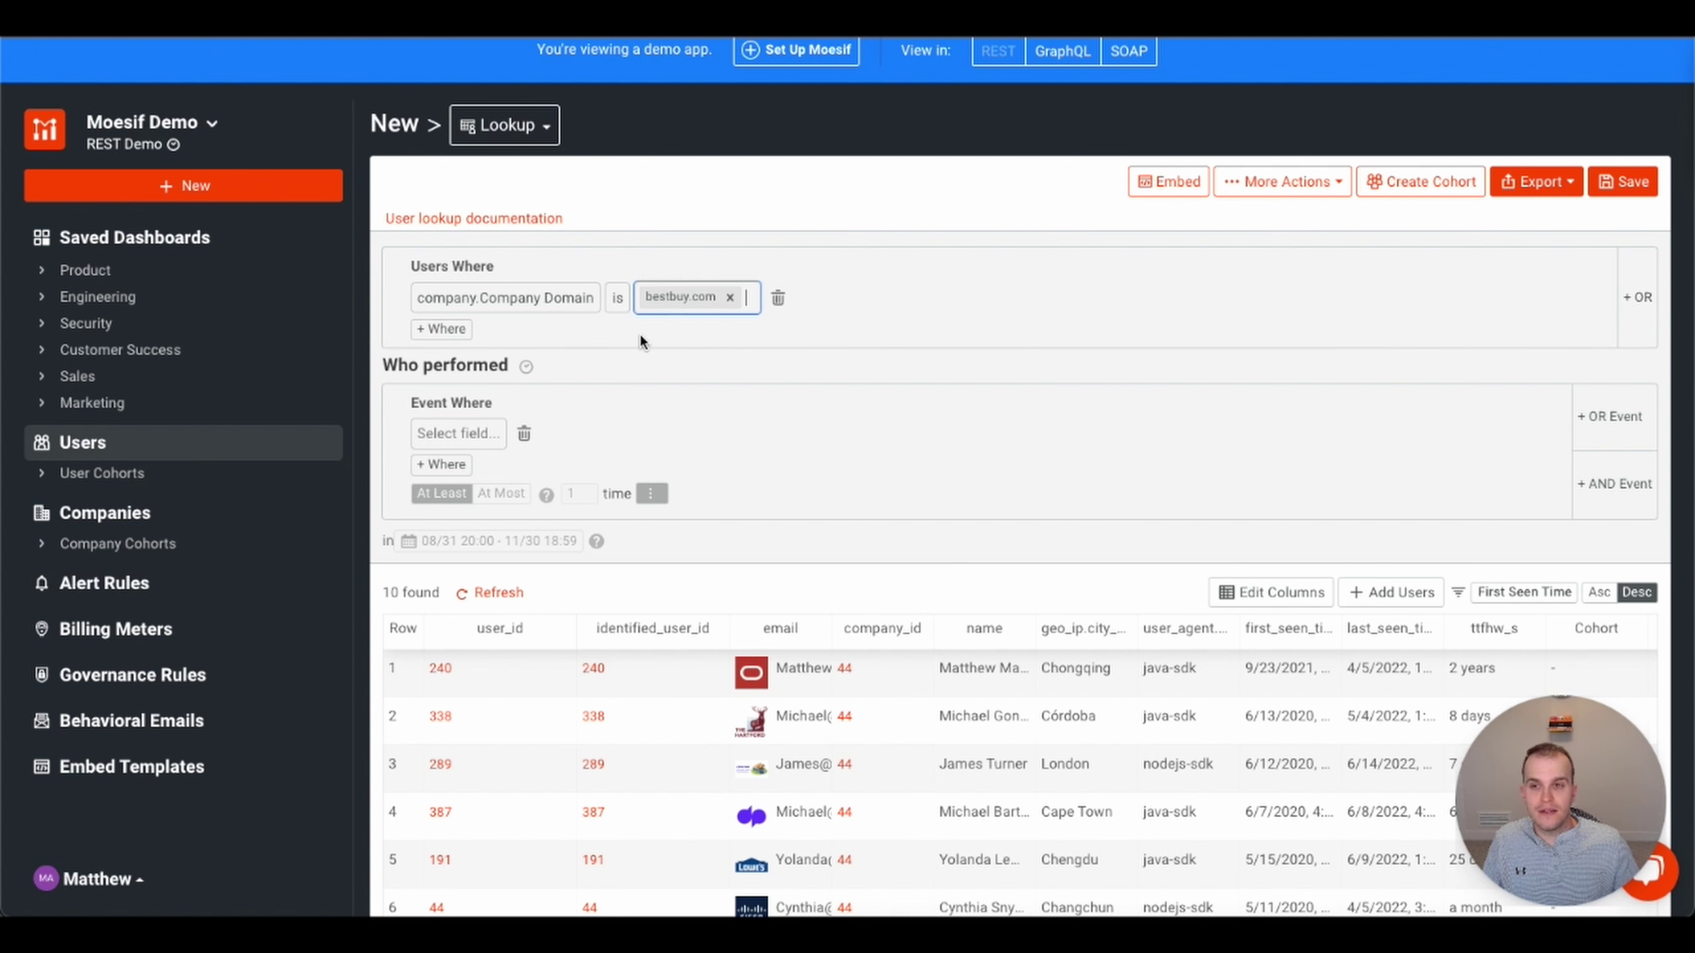
pyautogui.click(779, 300)
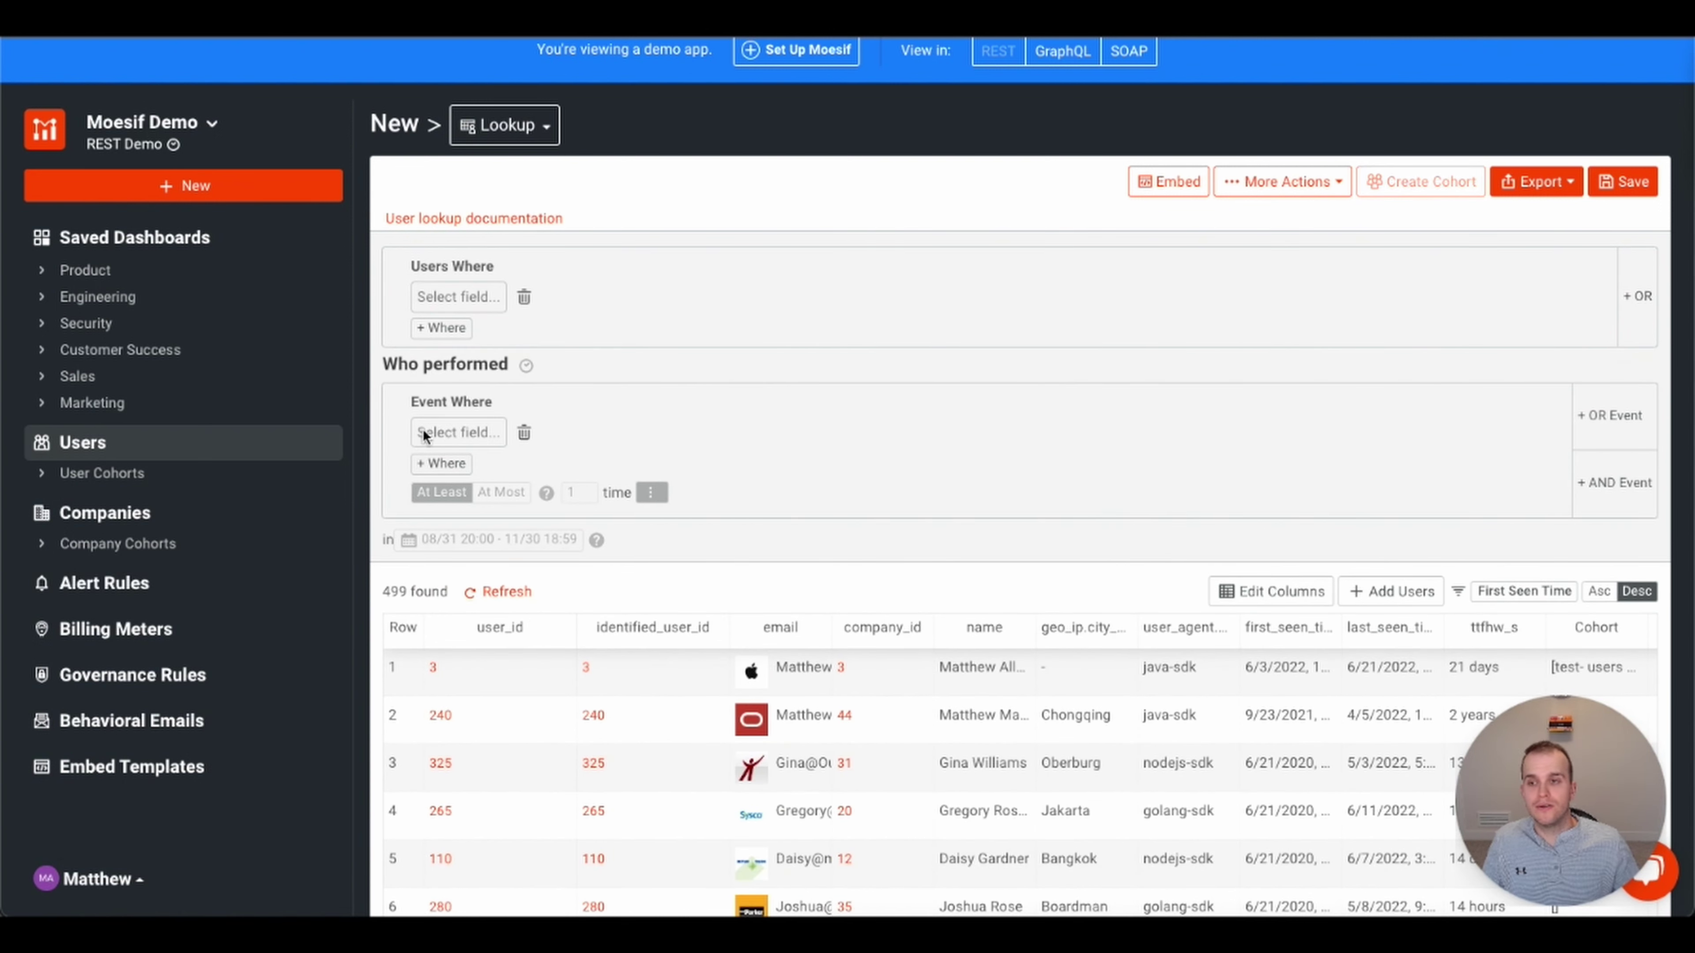
# - Add an Event Where condition: response Status Code is 500 Internal Server Error
pyautogui.click(456, 431)
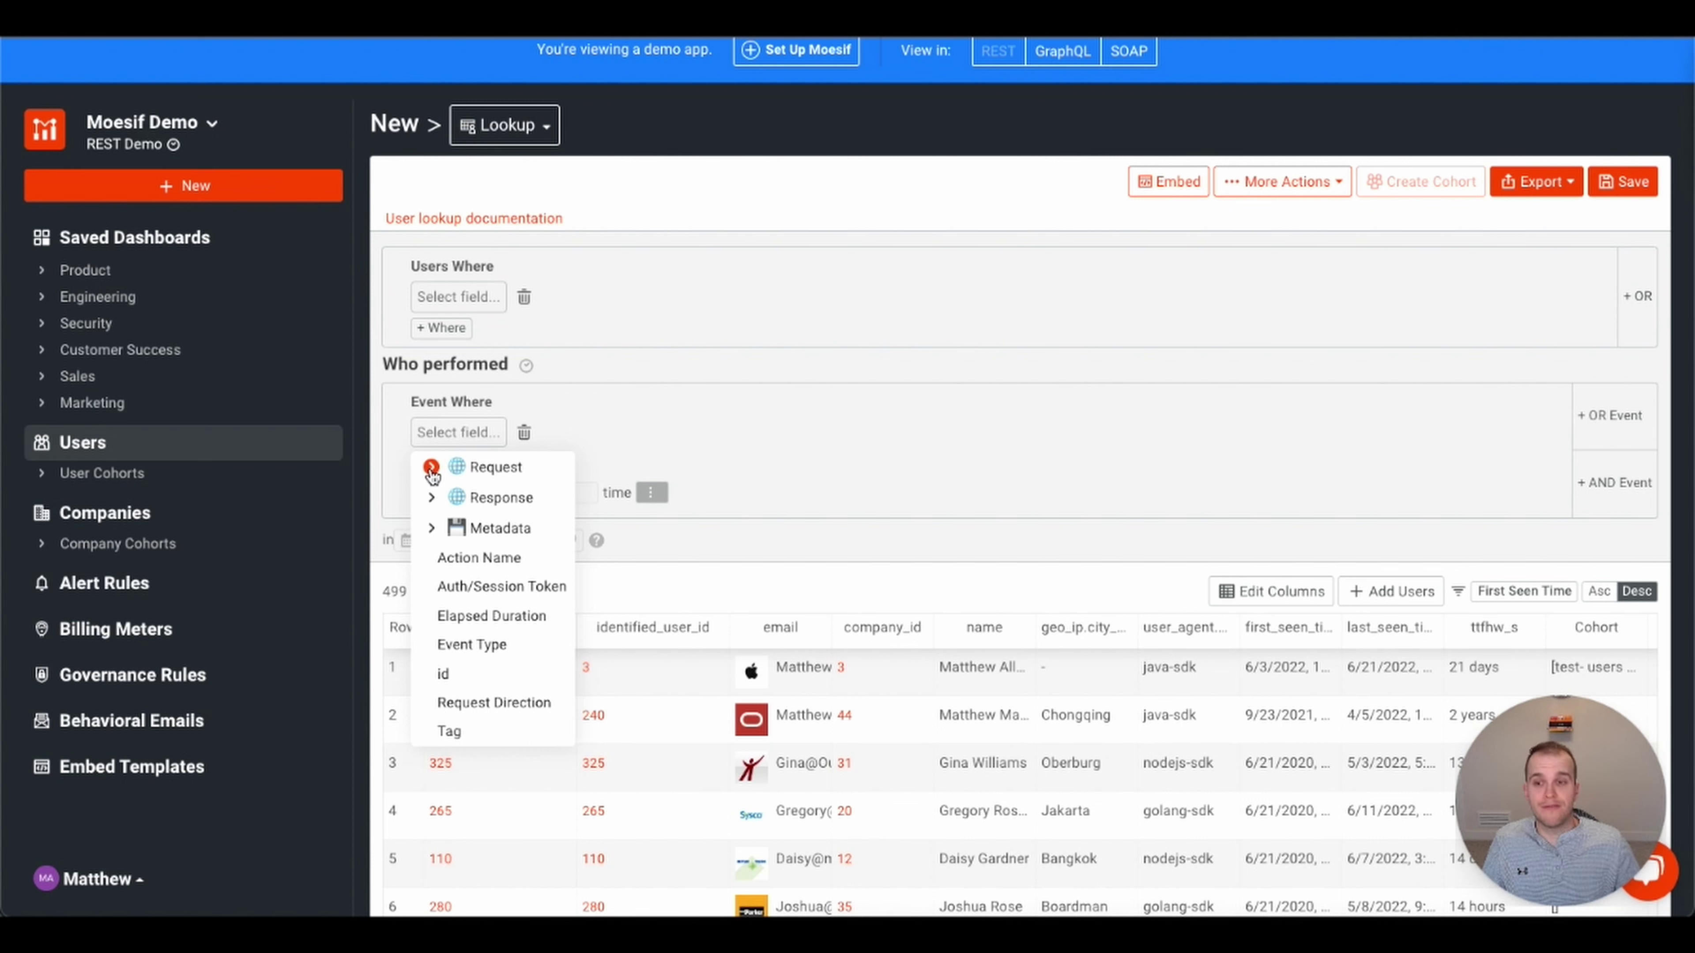
pyautogui.click(431, 497)
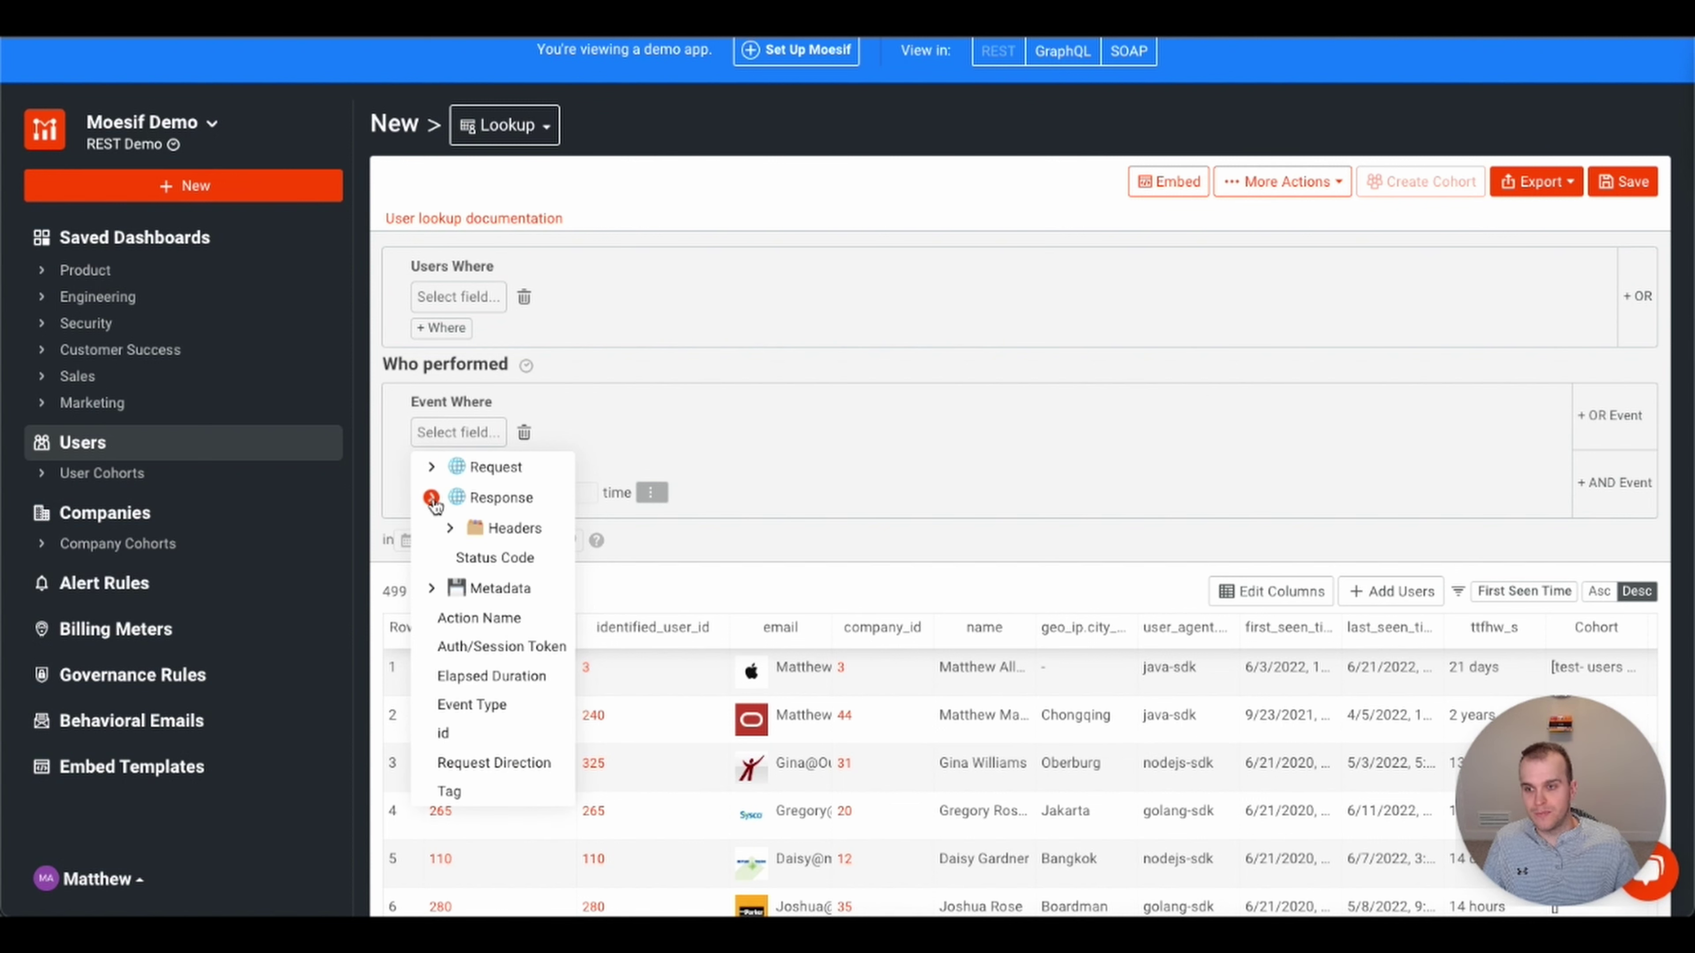
pyautogui.click(491, 559)
pyautogui.click(658, 430)
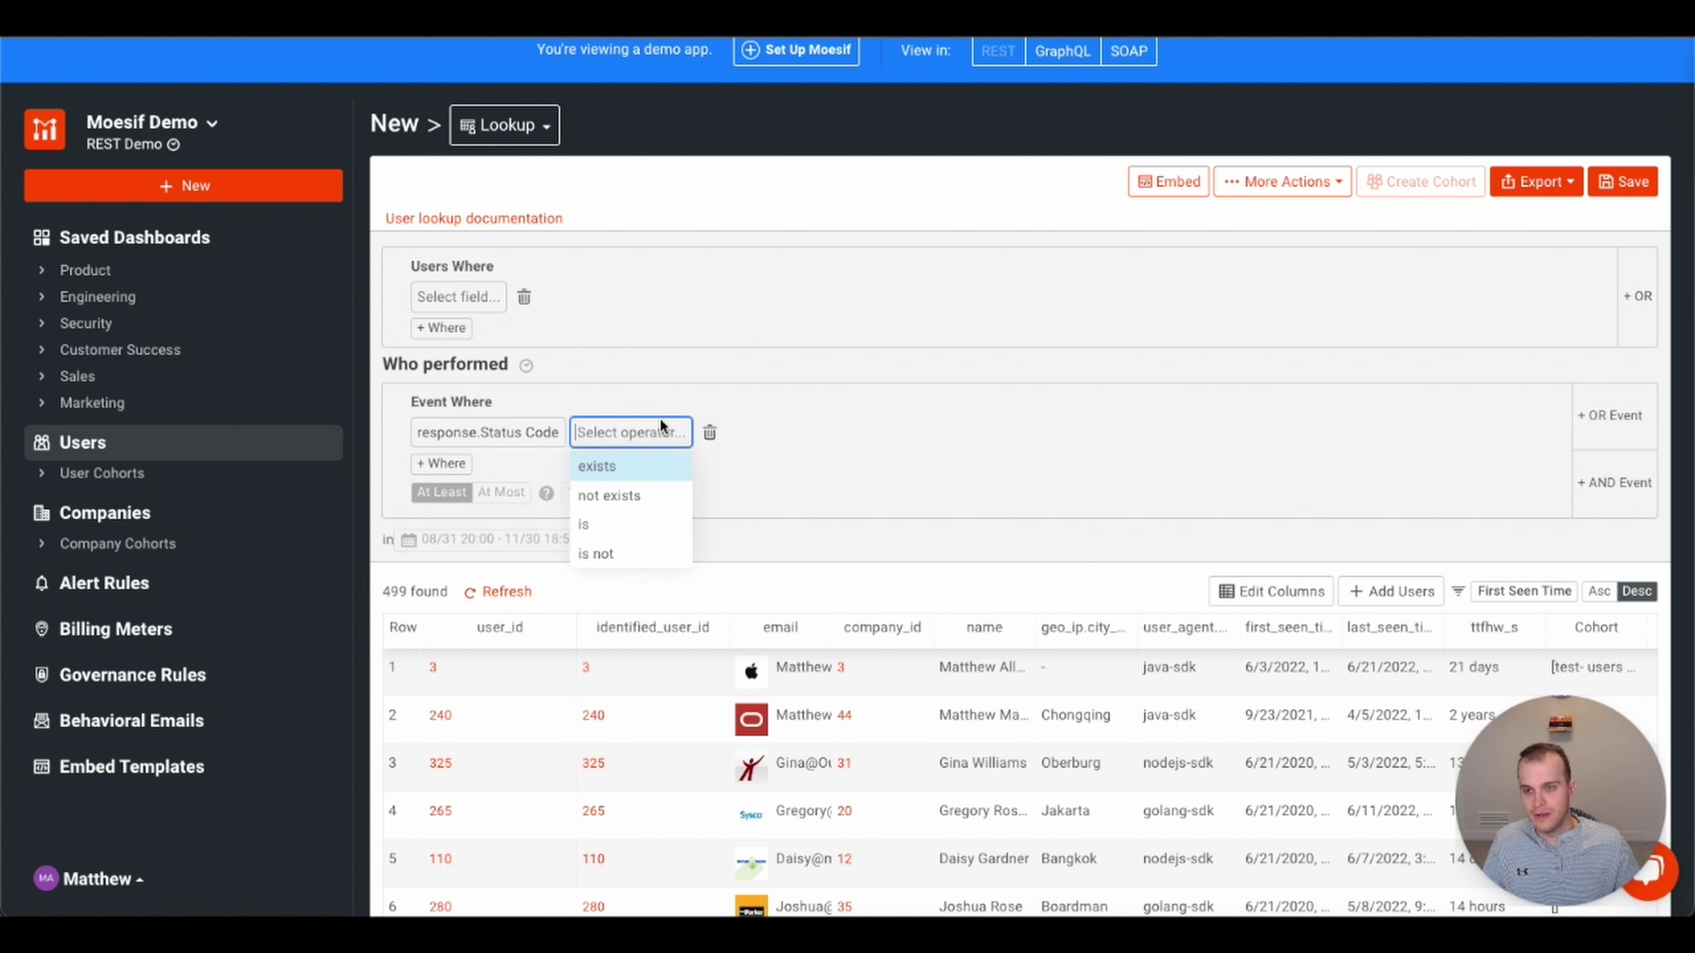
pyautogui.press('Return')
pyautogui.click(654, 429)
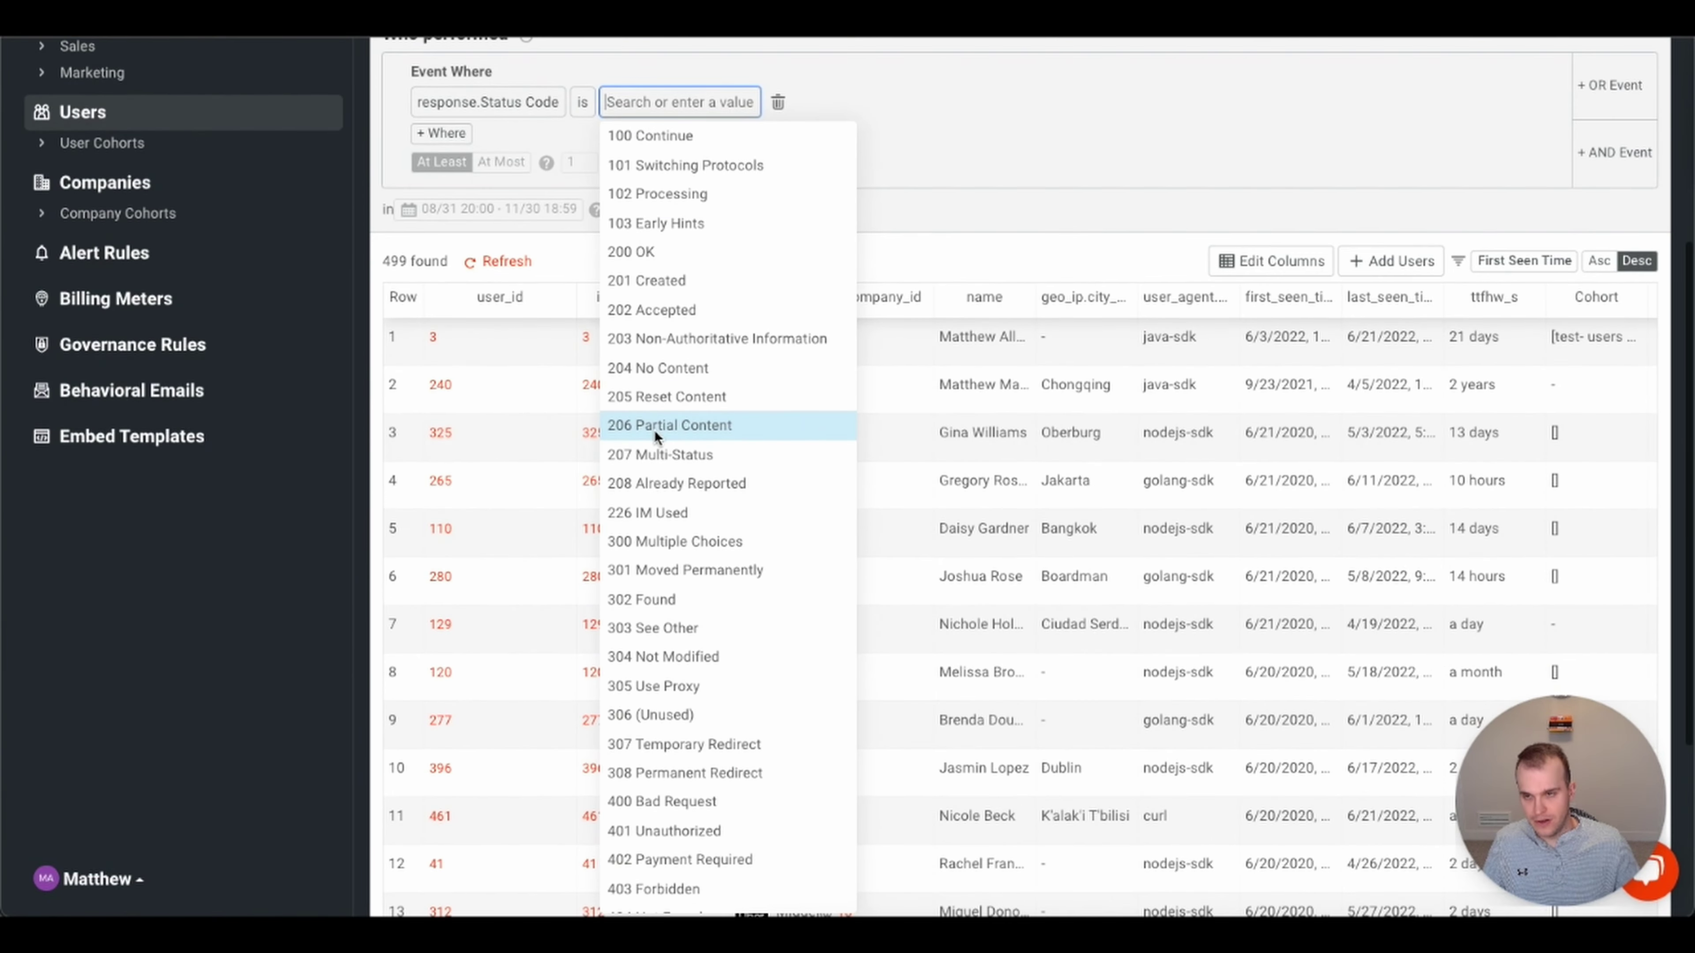
pyautogui.write('500')
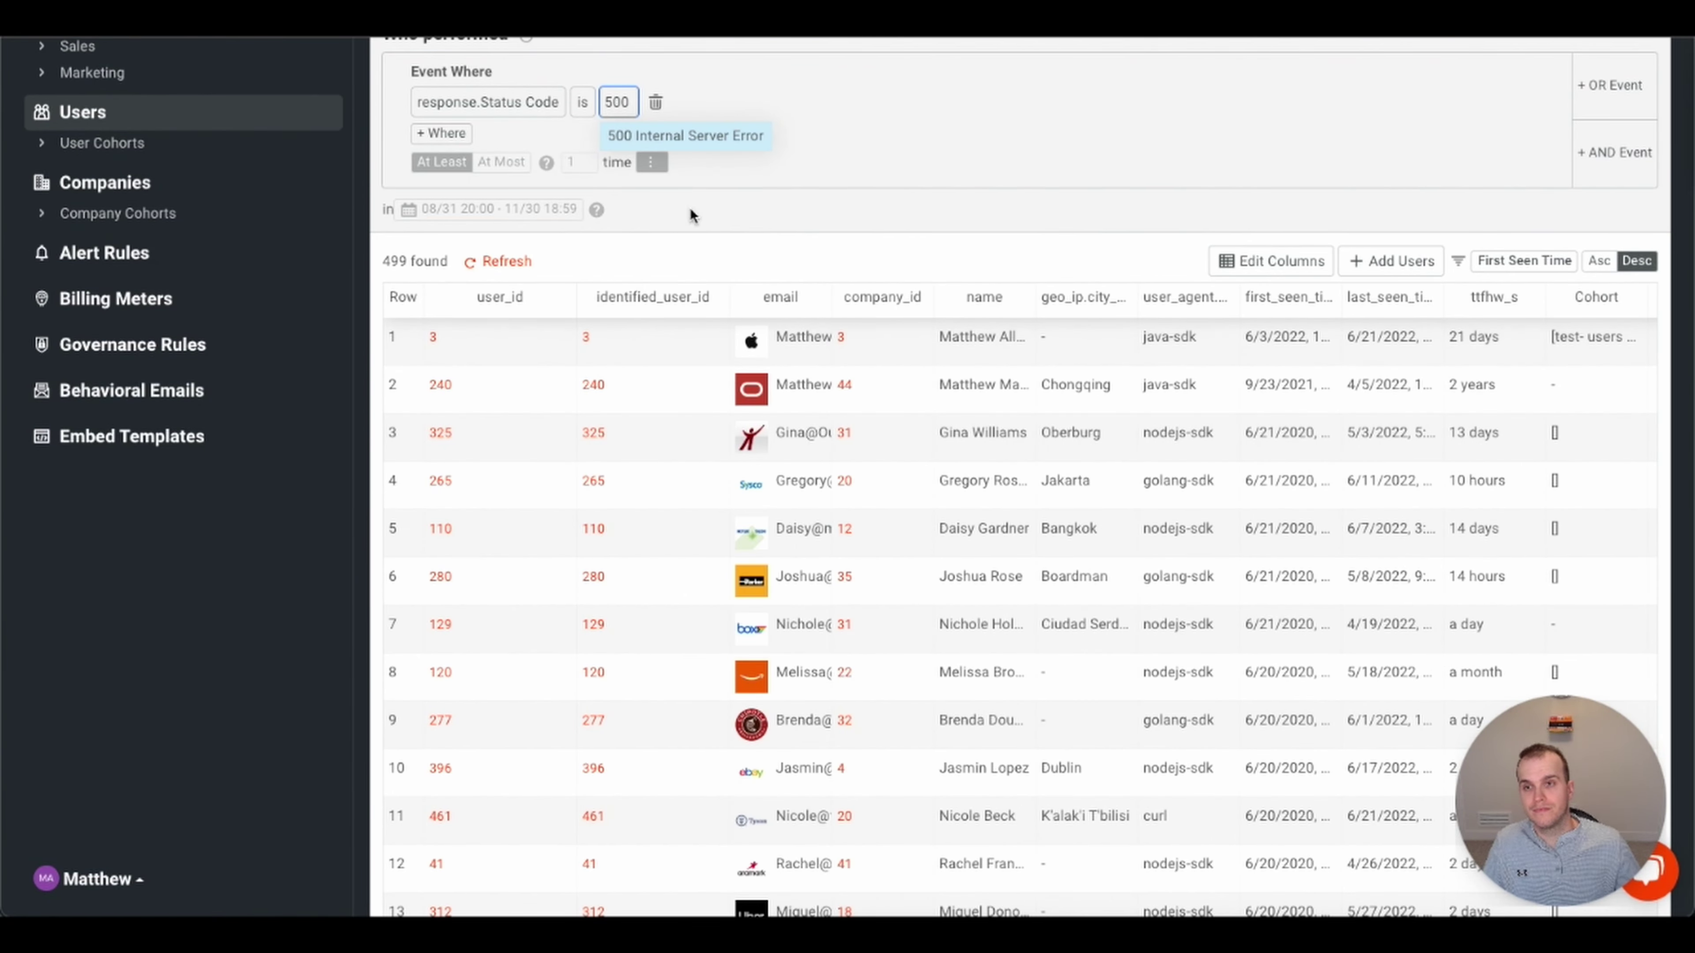
pyautogui.click(723, 133)
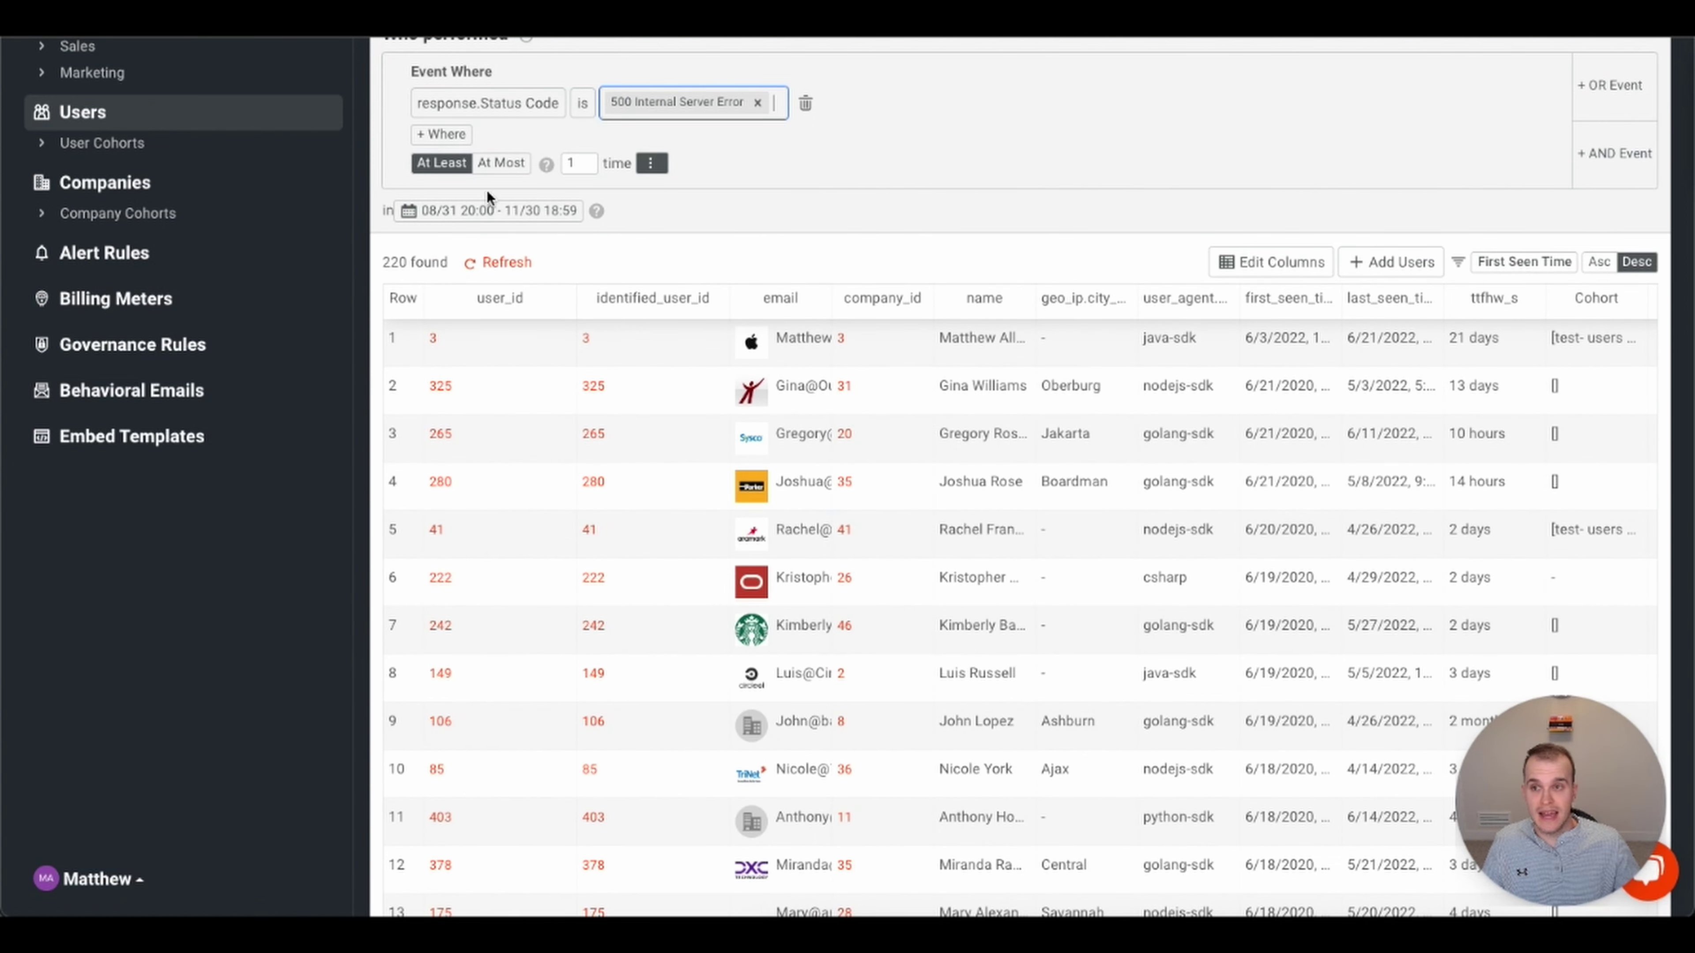
# - Require at least 25 occurrences (20 users match), then remove the status-code condition
pyautogui.click(579, 164)
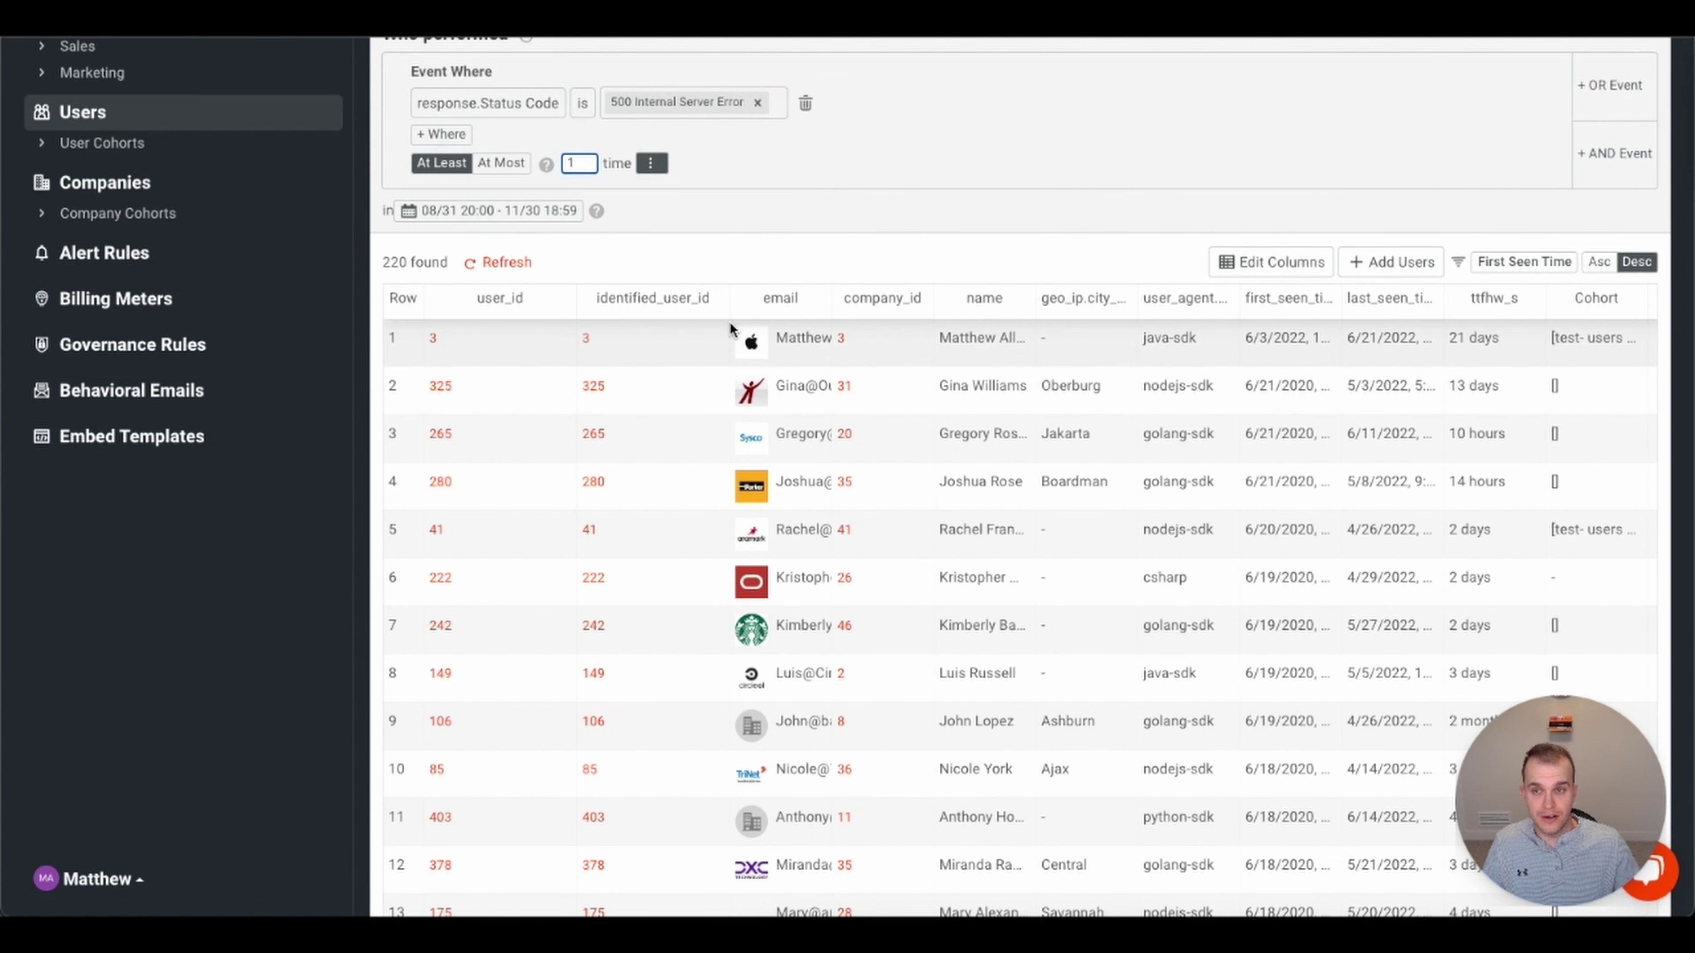
pyautogui.scroll(4, 780, 440)
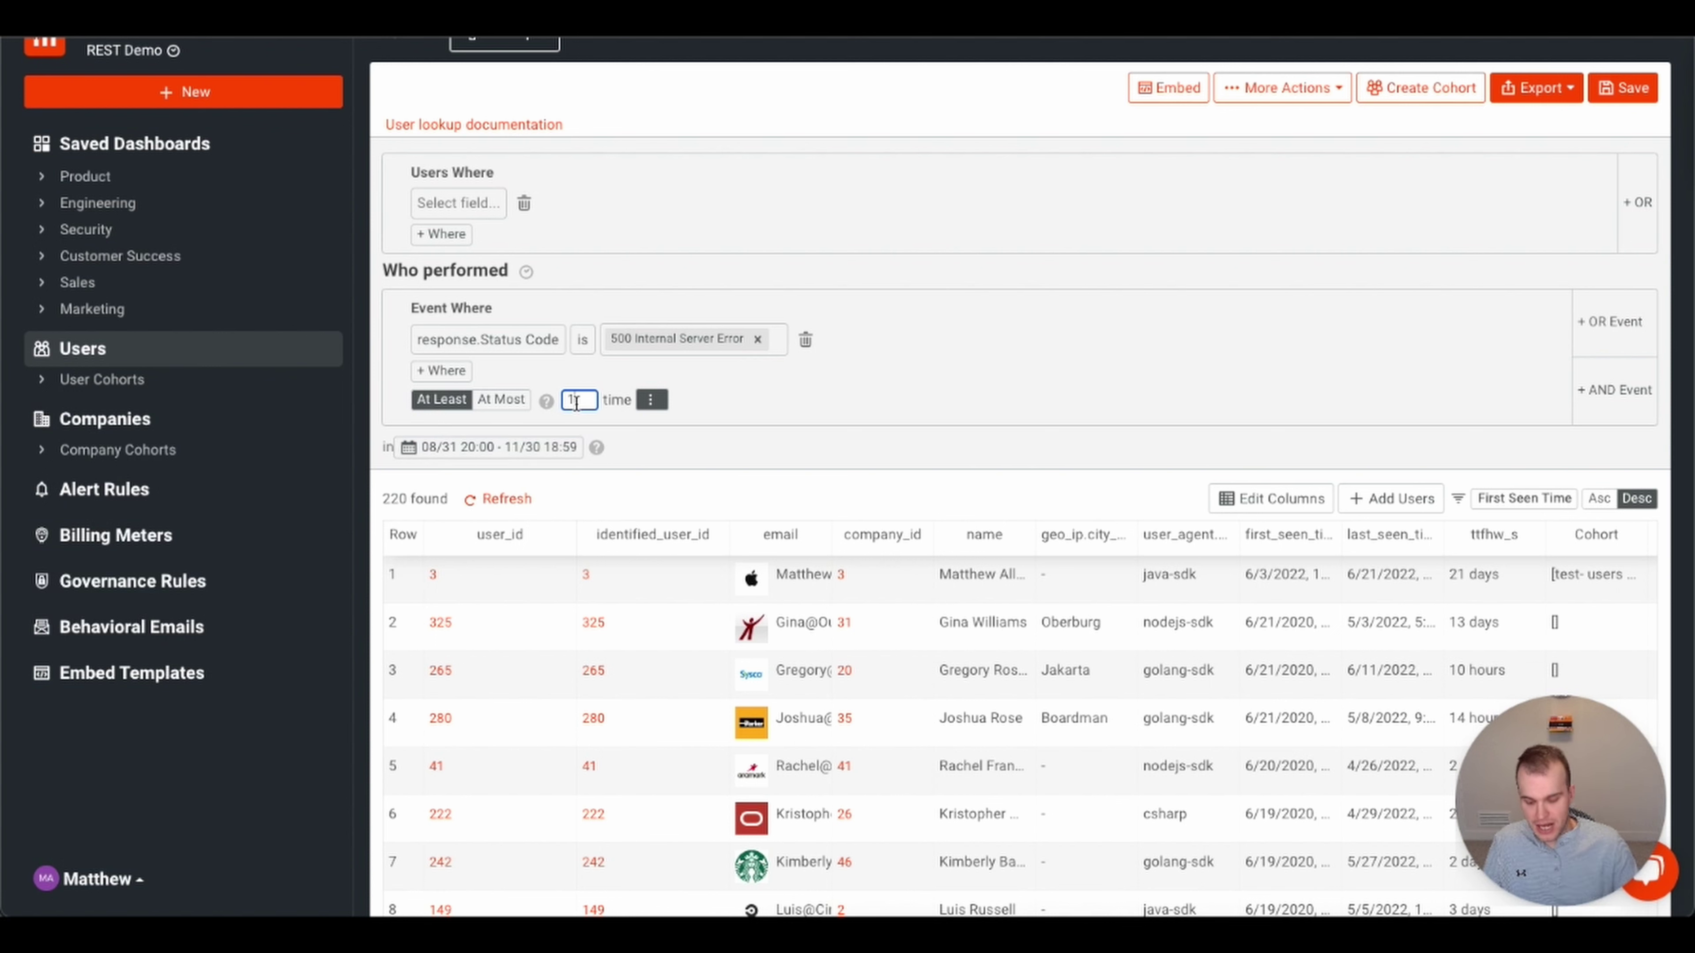
pyautogui.press('BackSpace')
pyautogui.write('5')
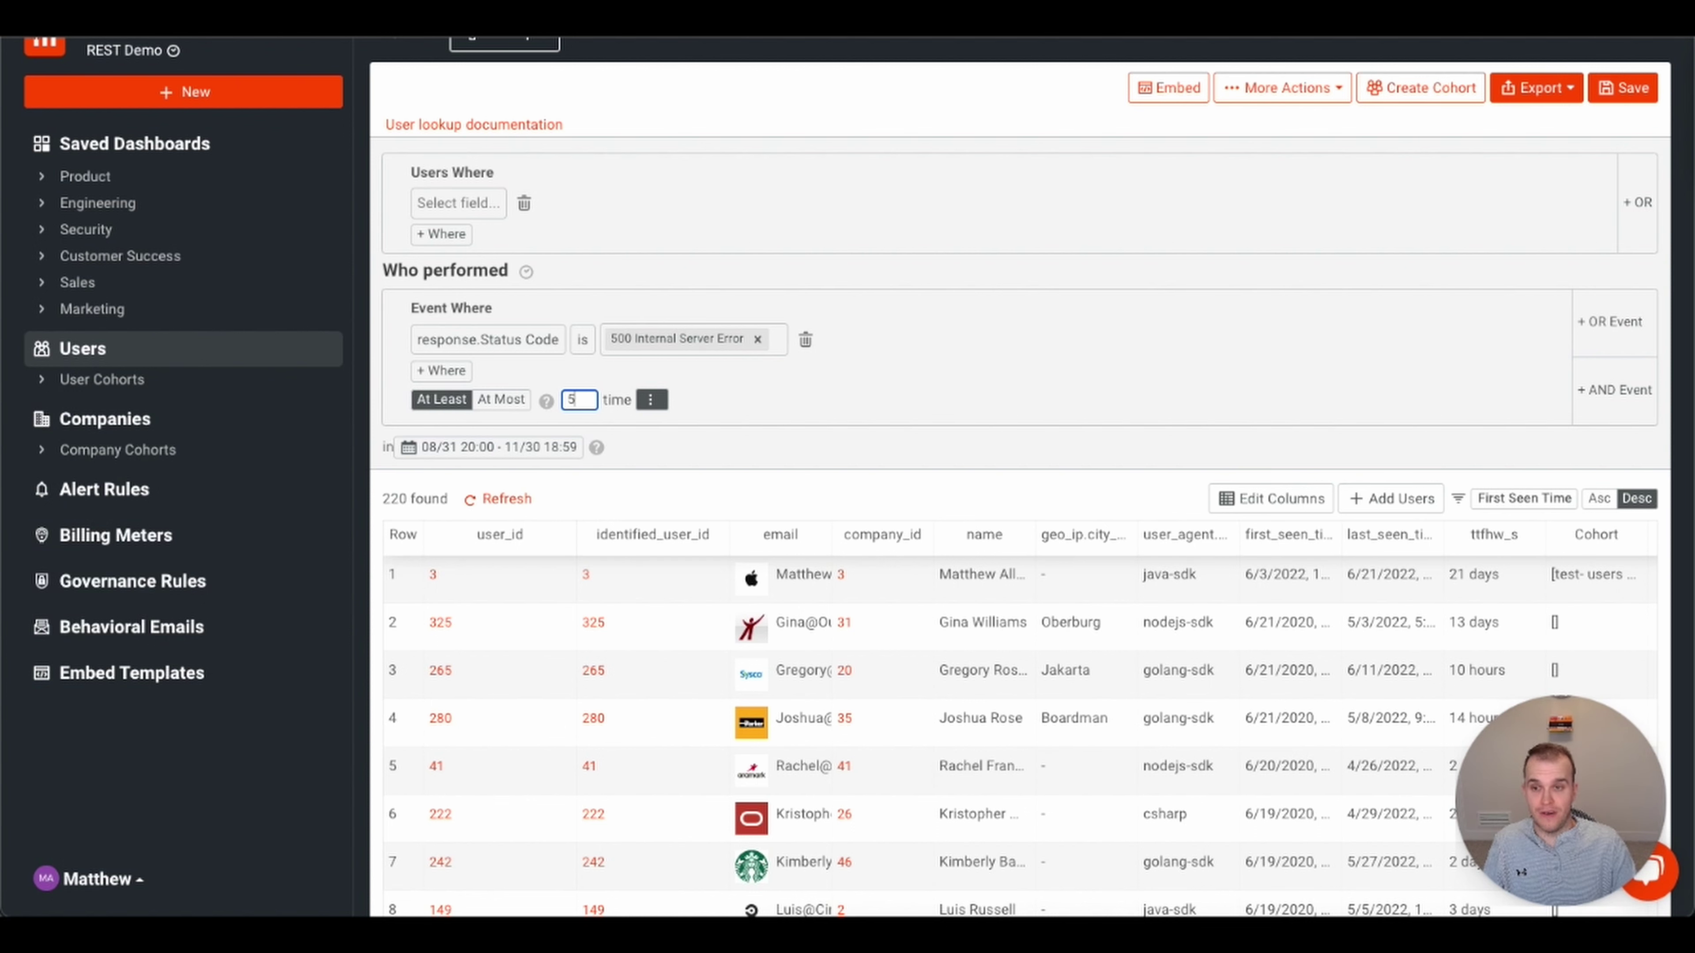
pyautogui.press('BackSpace')
pyautogui.write('10')
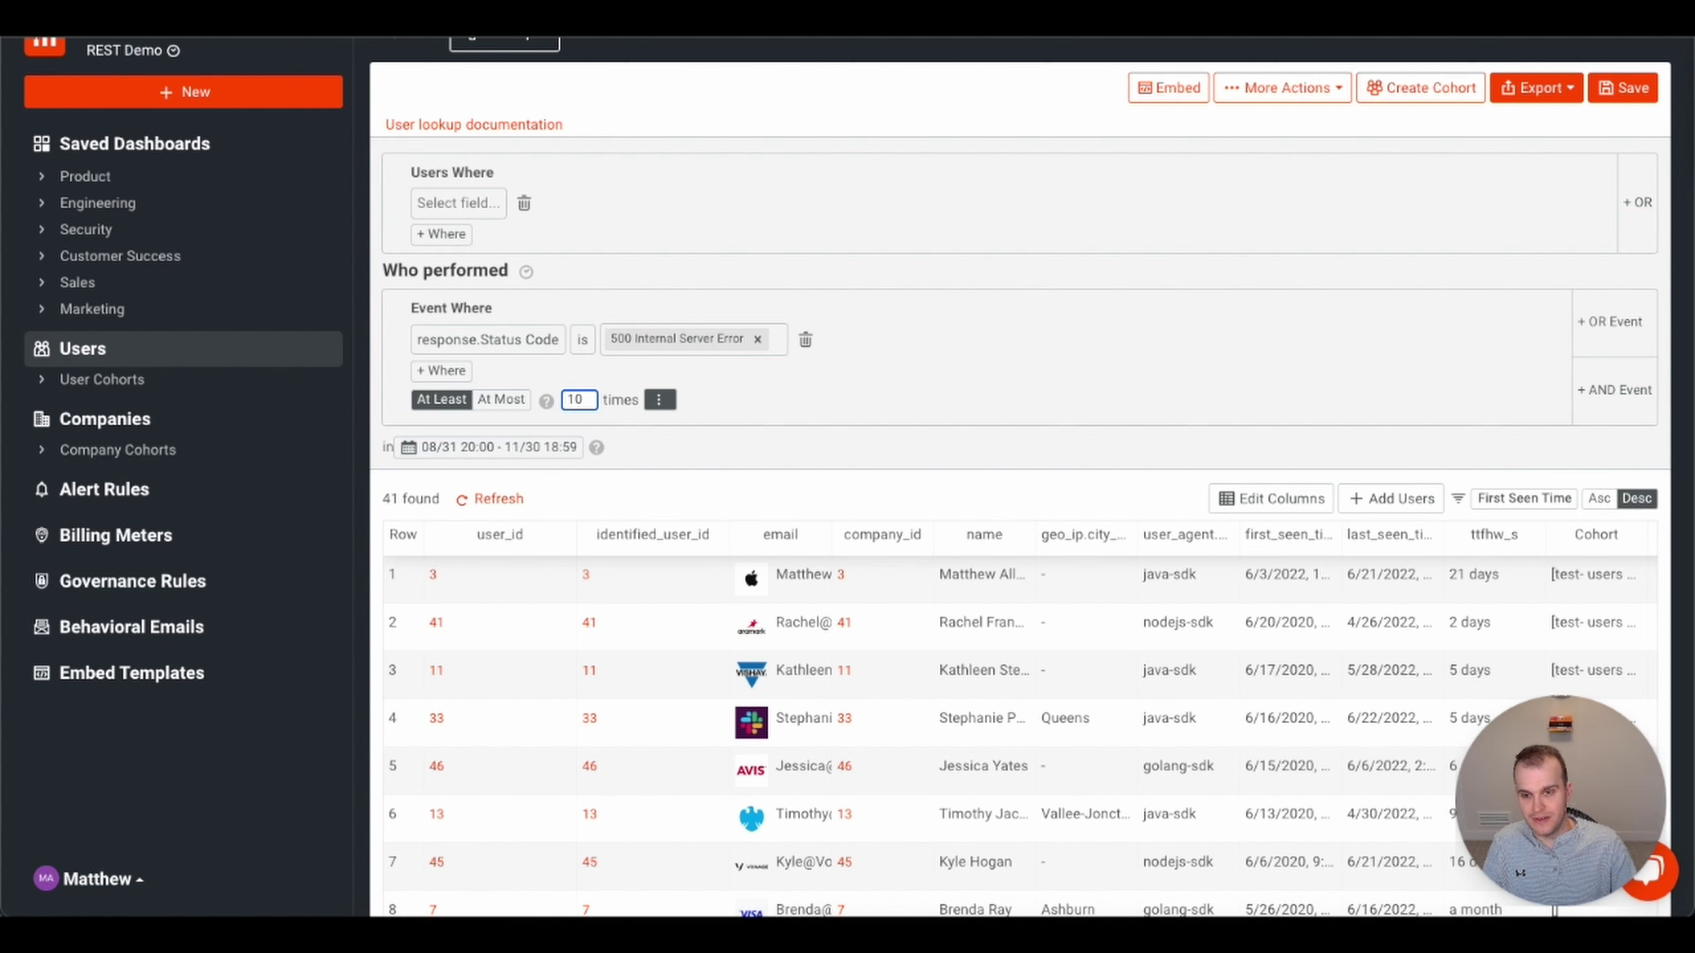
pyautogui.press('BackSpace')
pyautogui.press('BackSpace')
pyautogui.write('25')
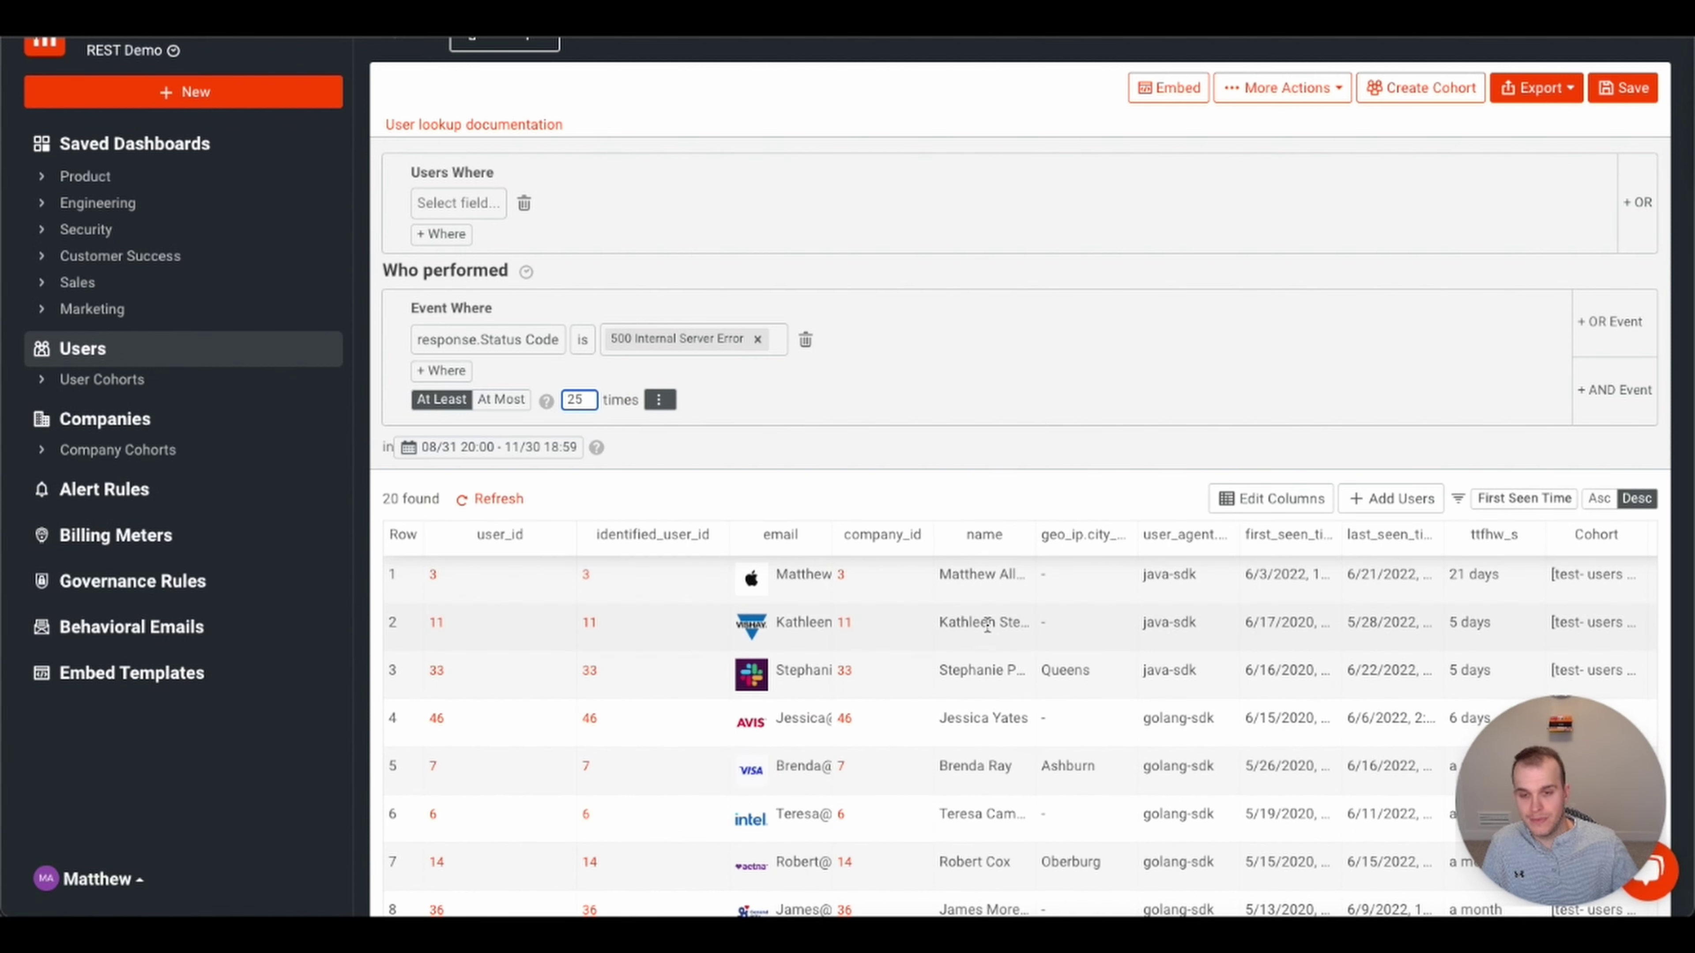
pyautogui.scroll(-2, 1041, 443)
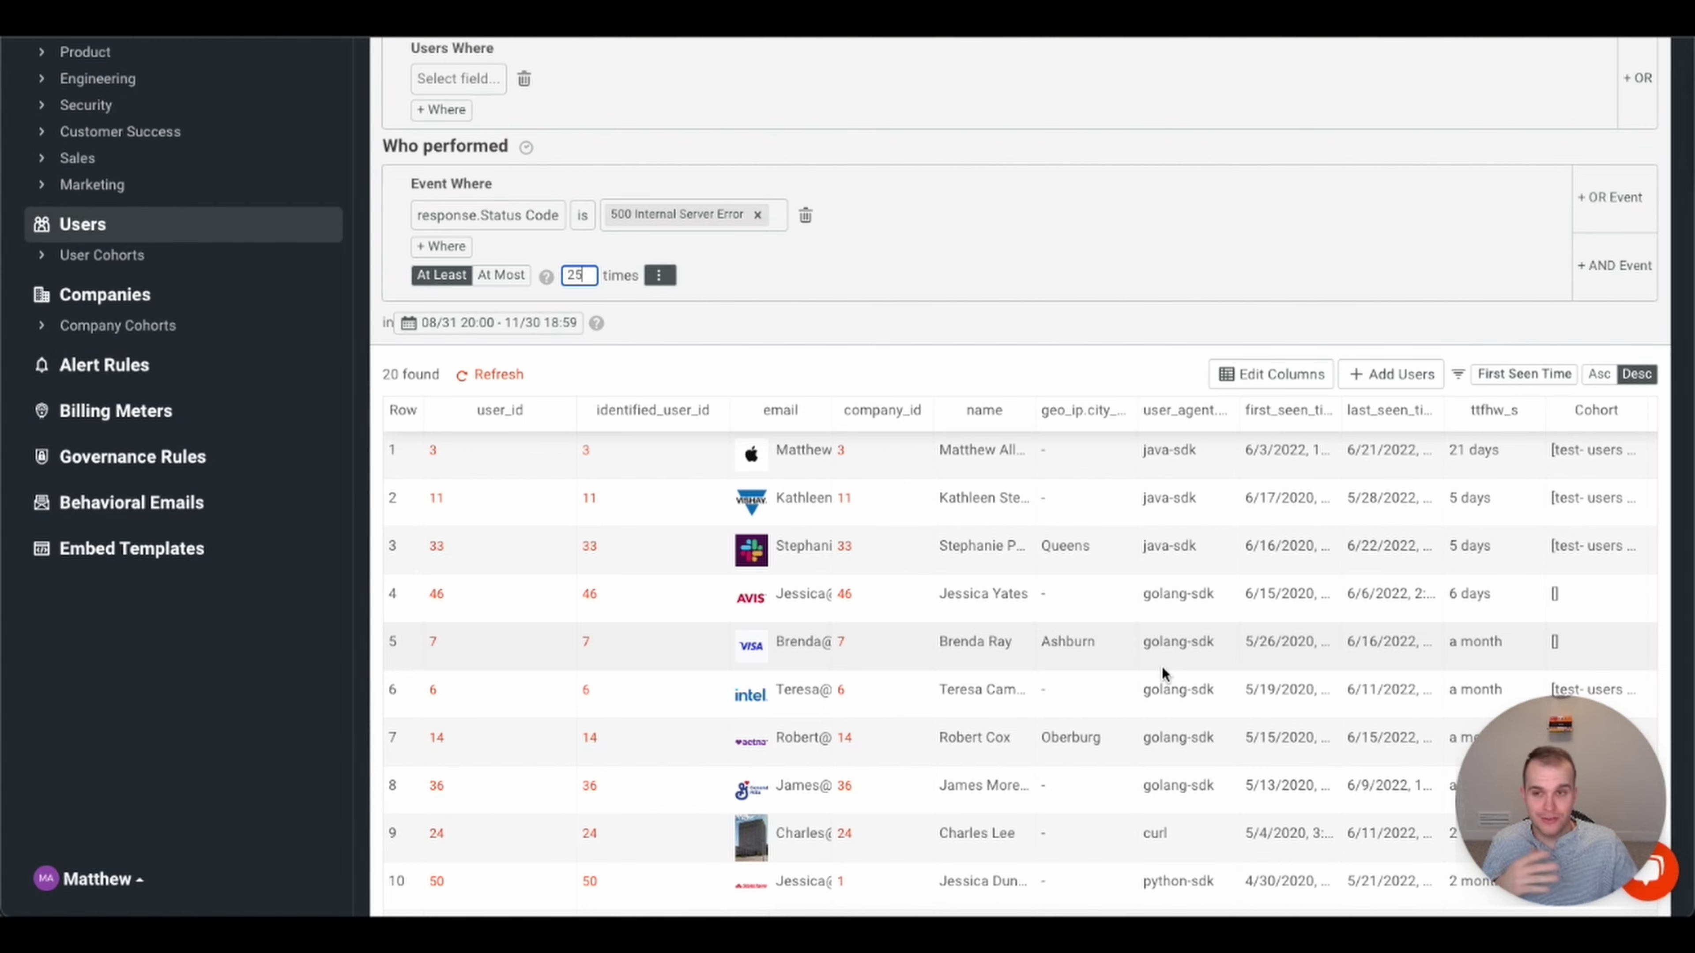
pyautogui.scroll(2, 1091, 140)
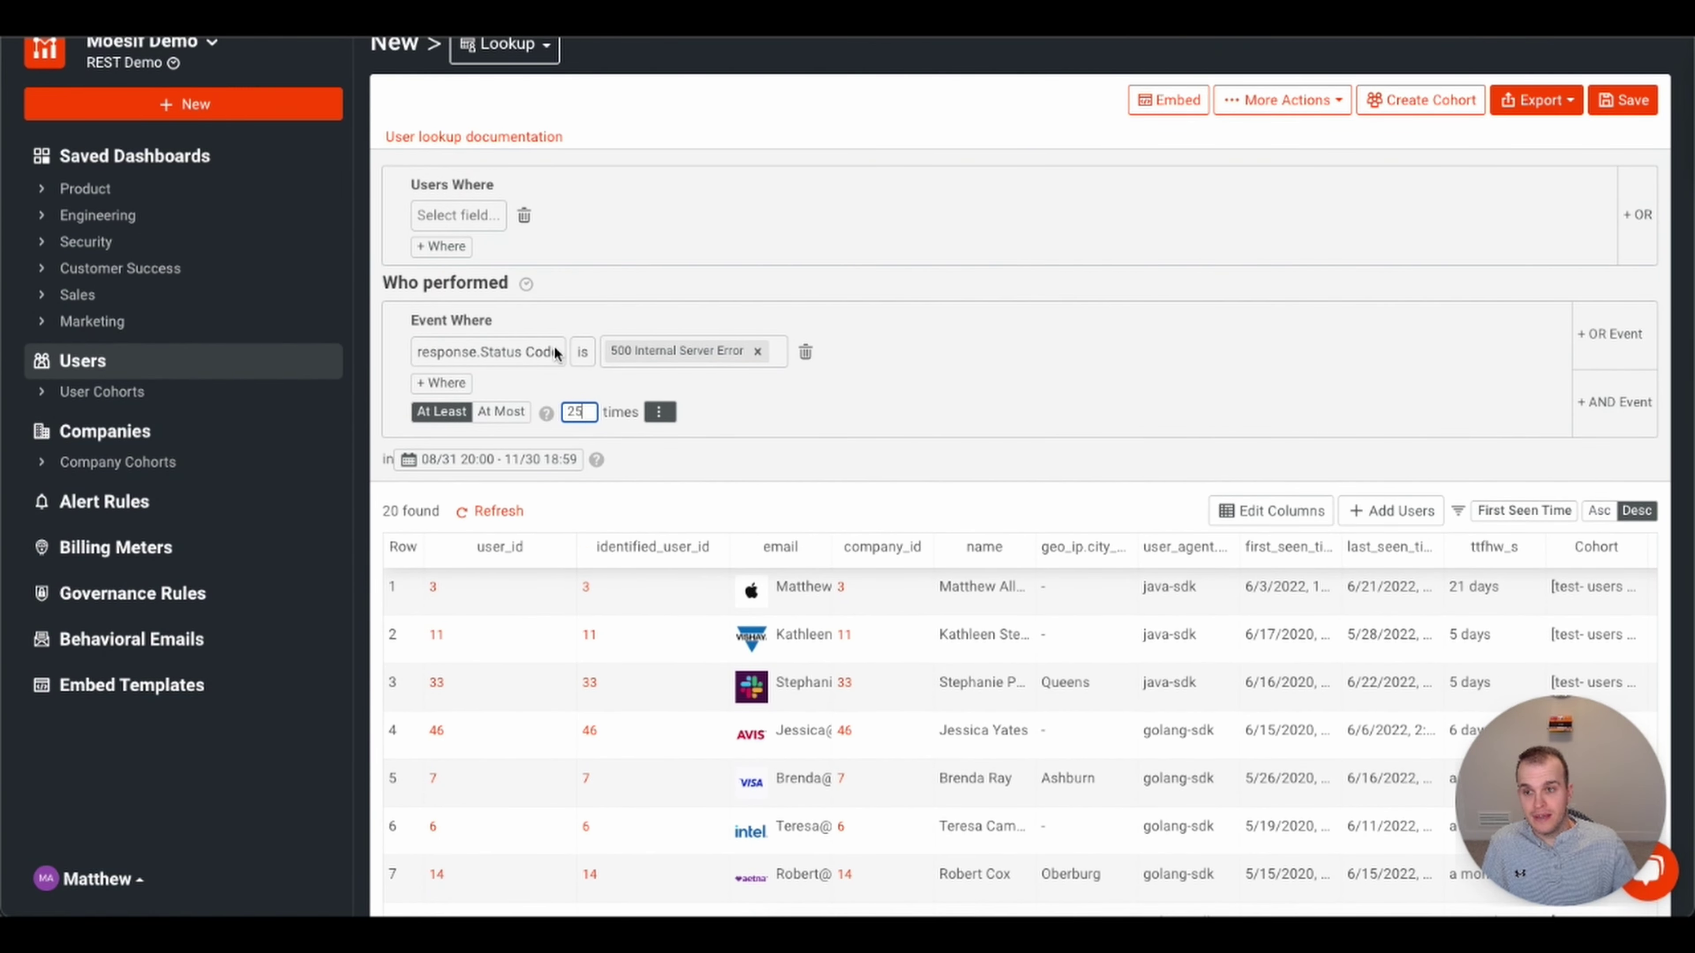
pyautogui.click(806, 357)
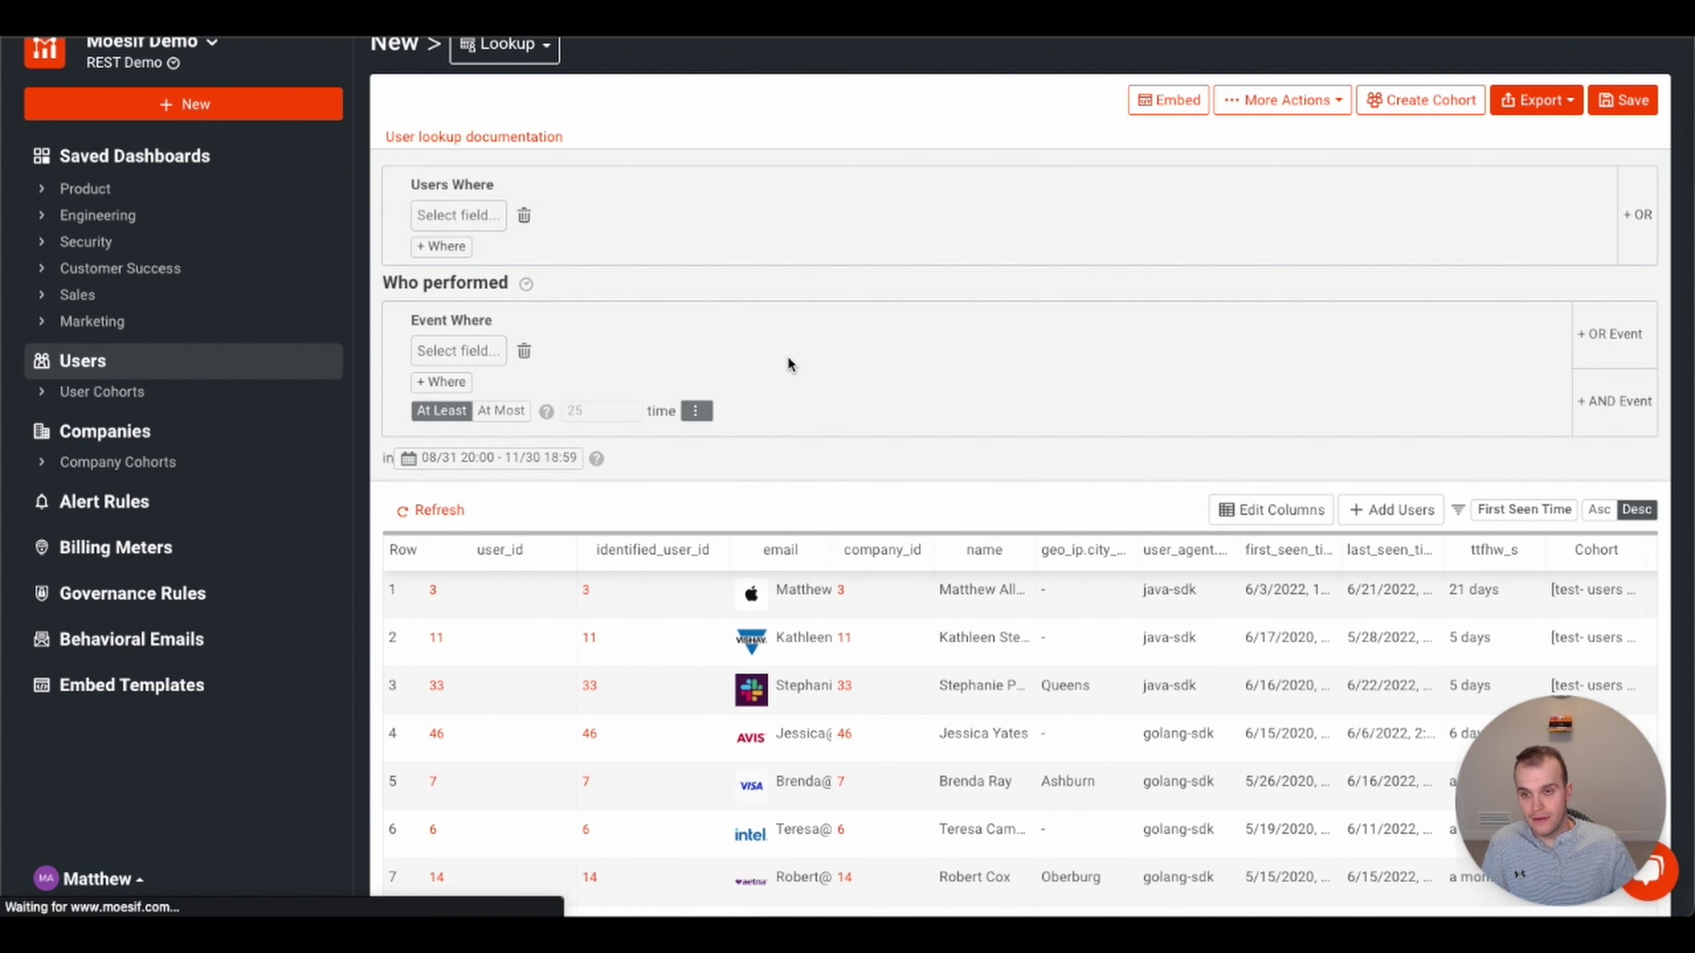
# - Filter users by campaign.initial_utm_source is linkedin, leaving 44 users found
pyautogui.click(463, 216)
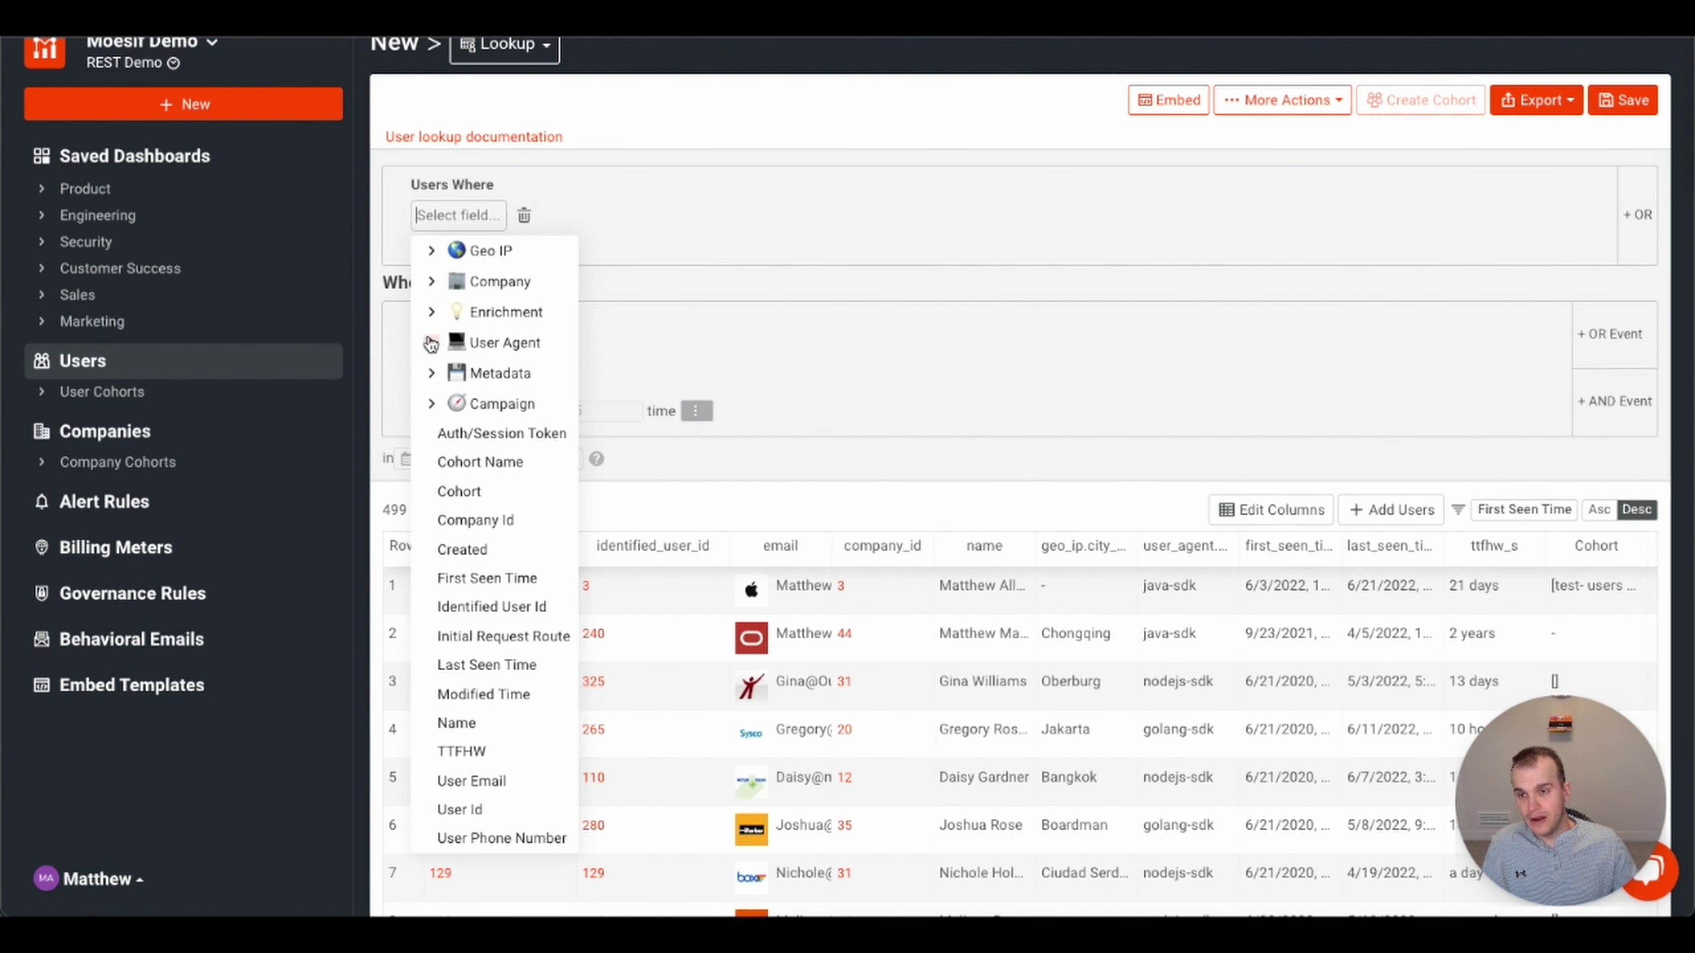
pyautogui.click(431, 403)
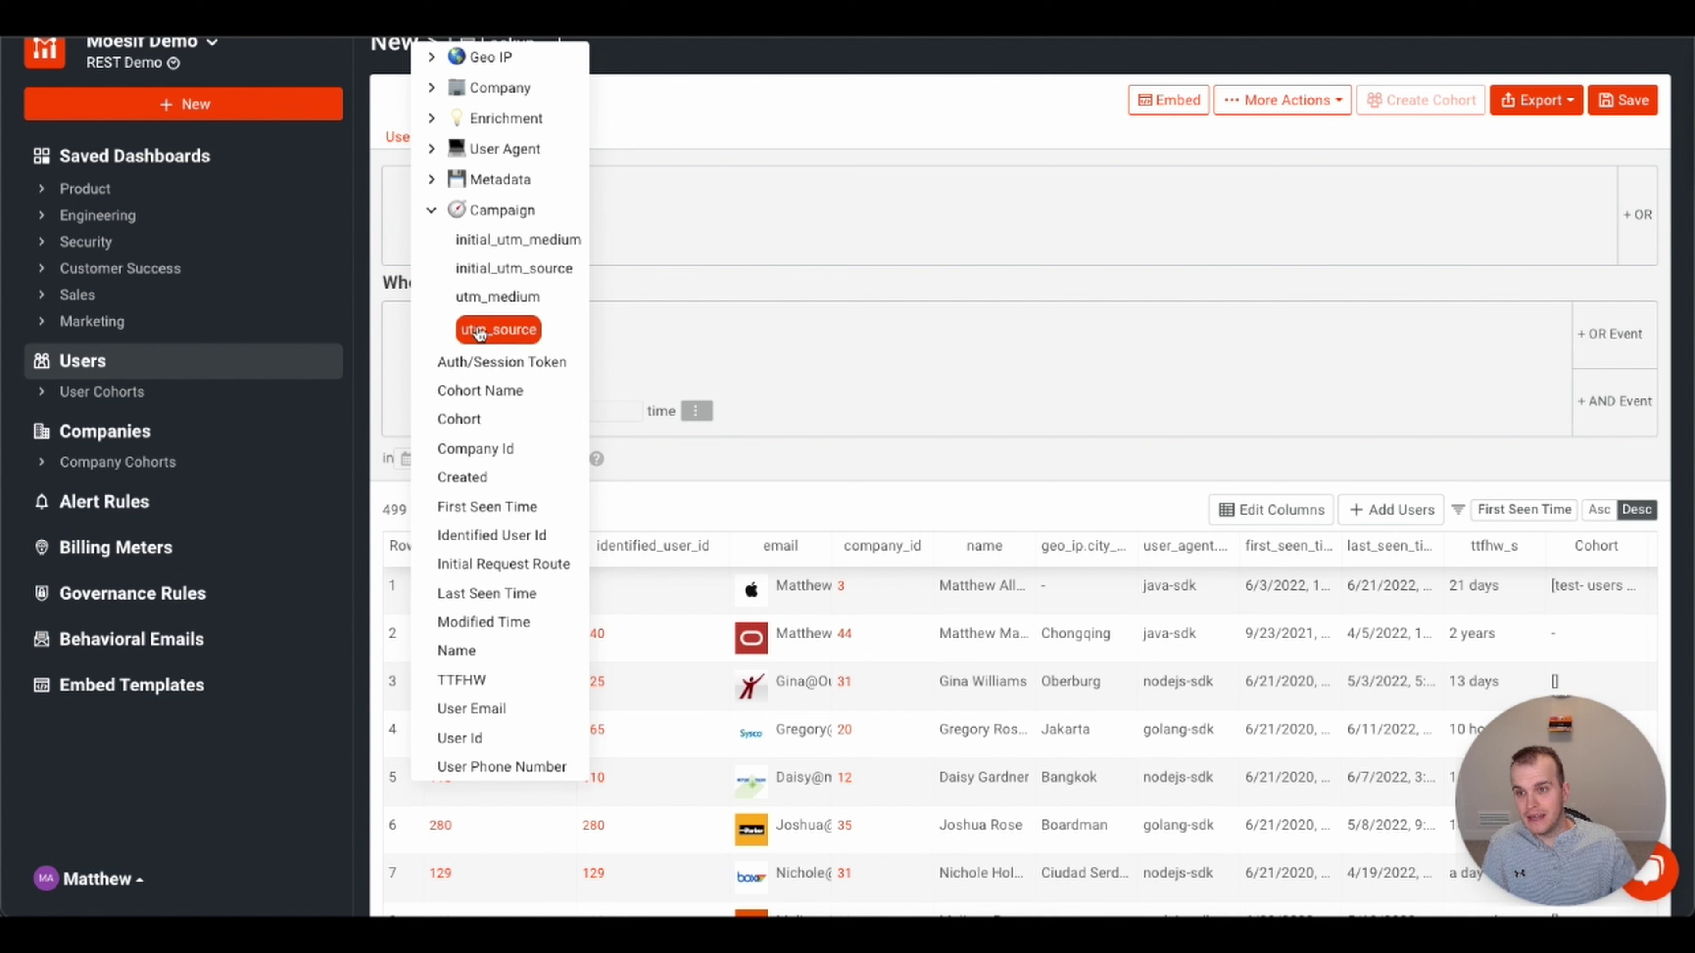
pyautogui.click(514, 269)
pyautogui.click(670, 216)
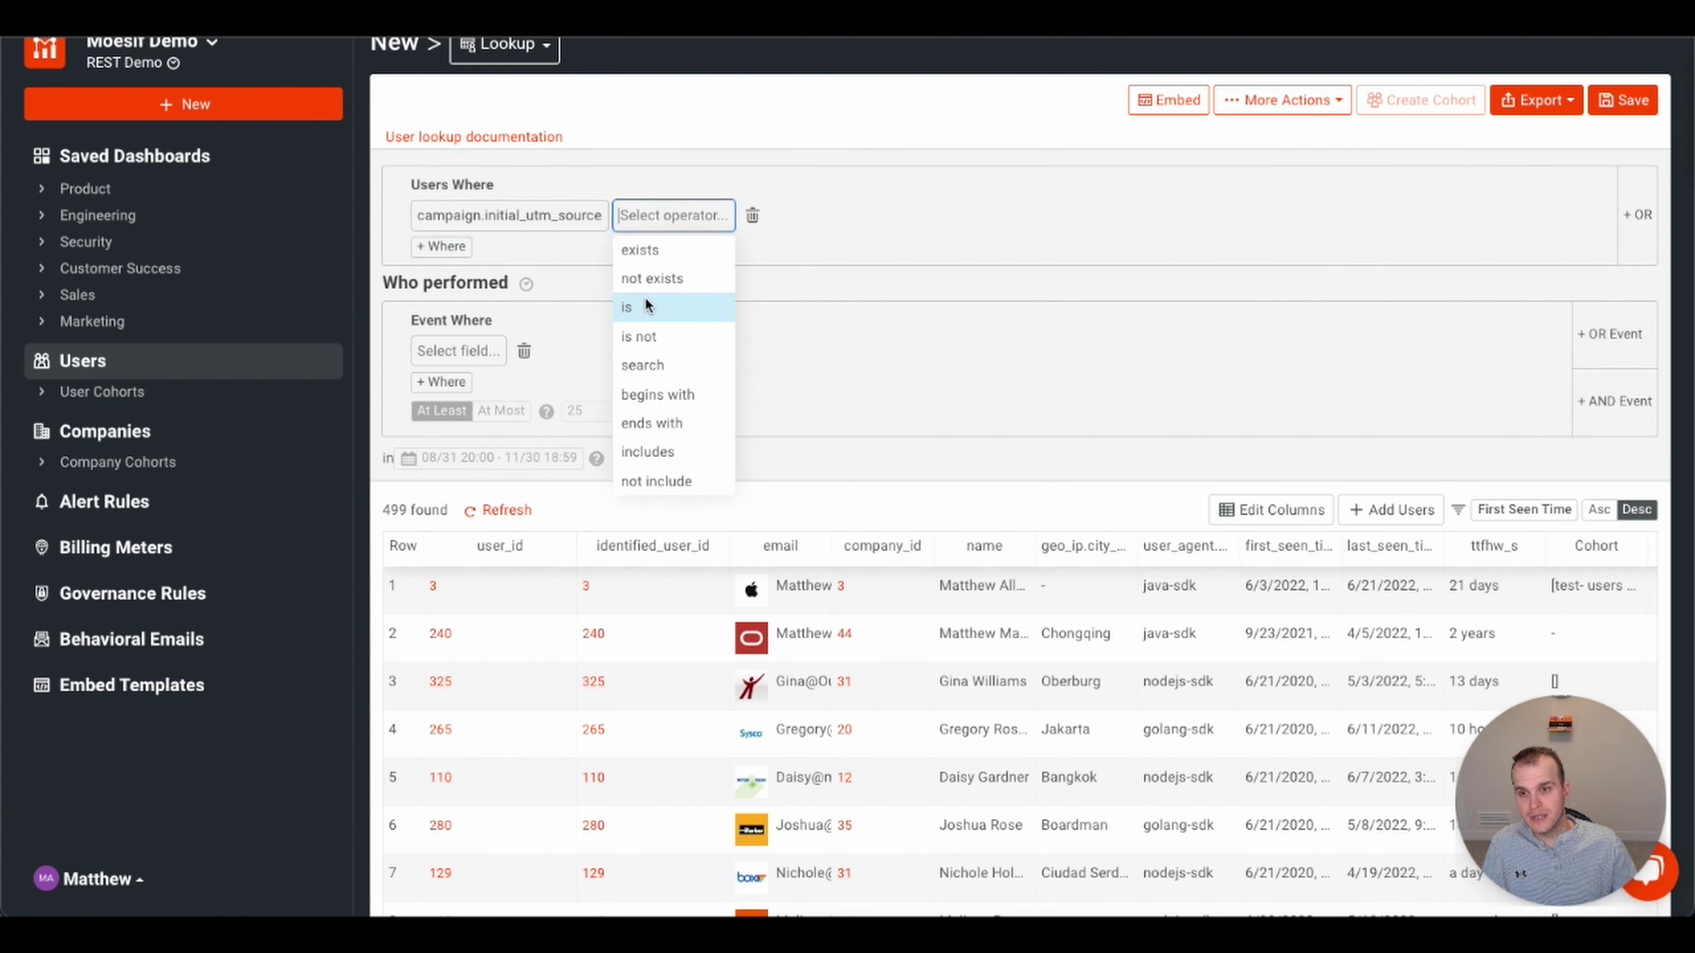
pyautogui.click(645, 297)
pyautogui.click(699, 216)
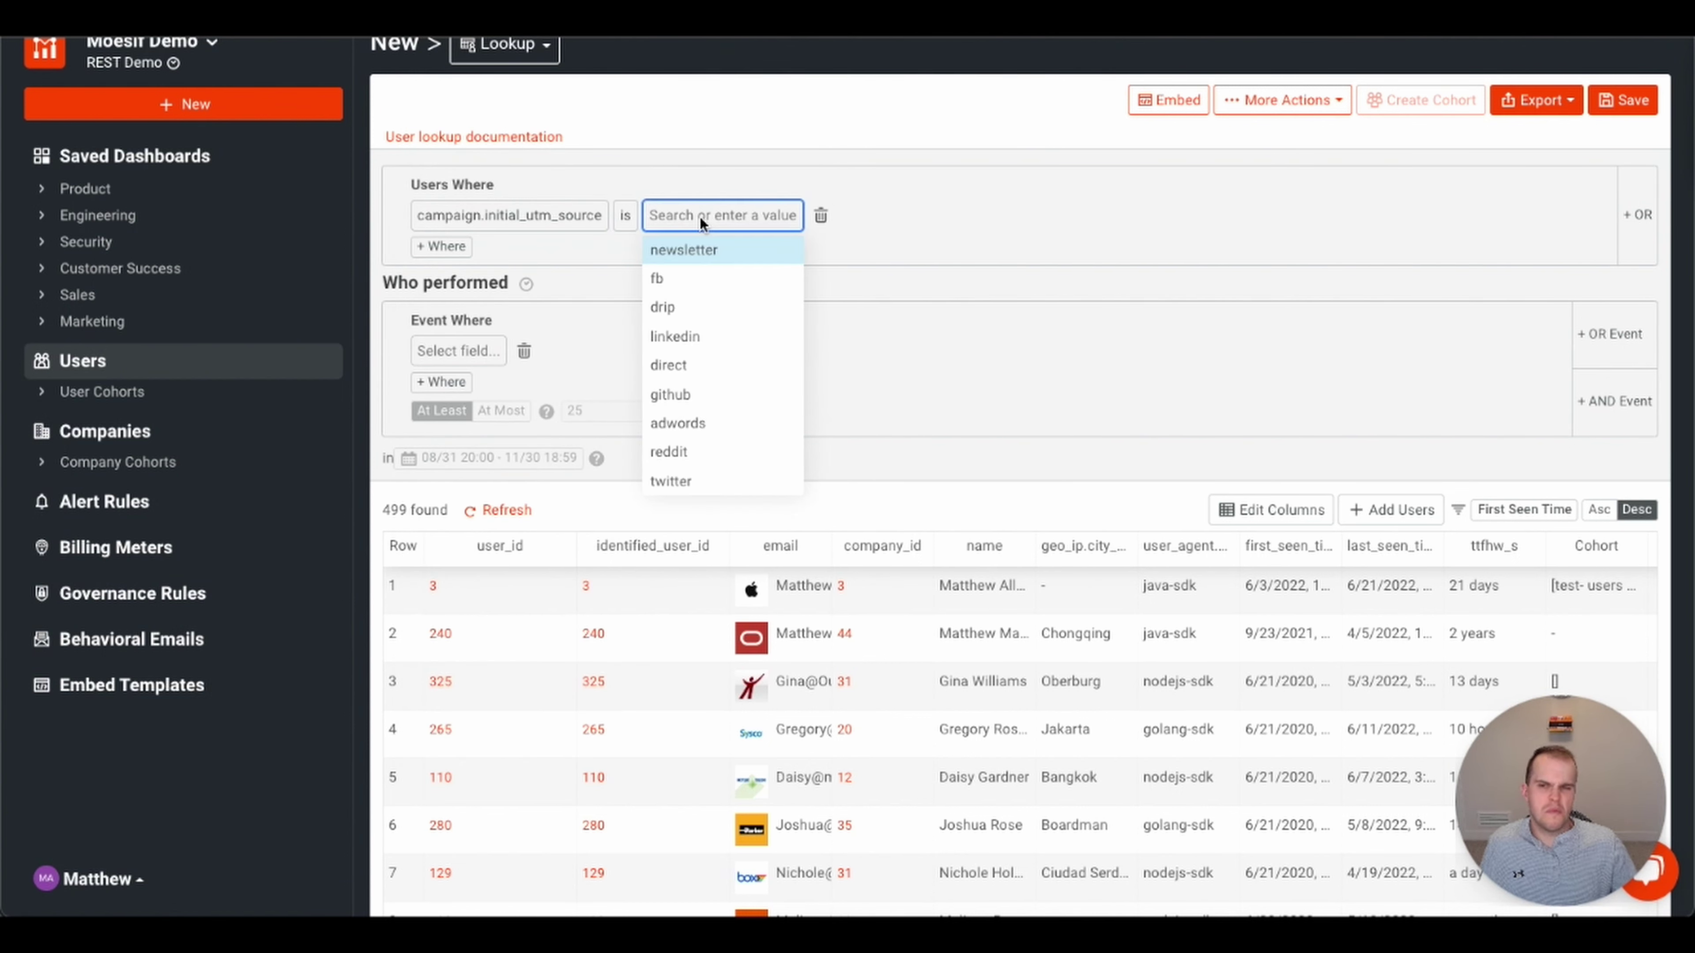
pyautogui.click(698, 336)
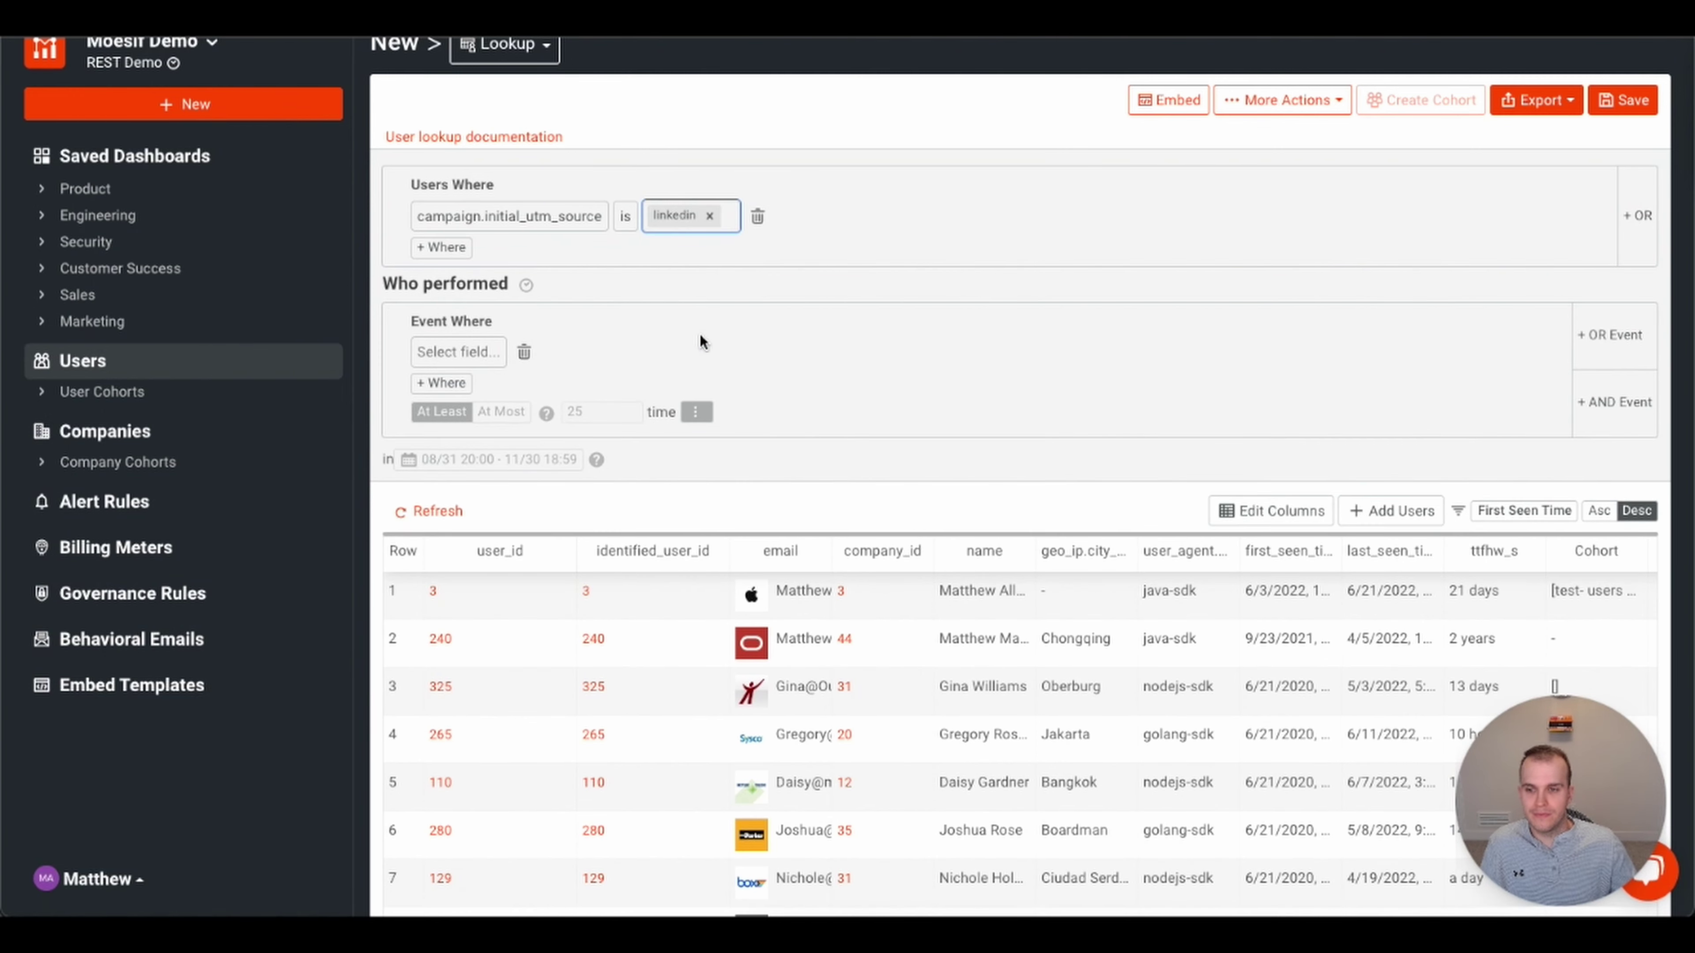
pyautogui.scroll(-1, 1115, 630)
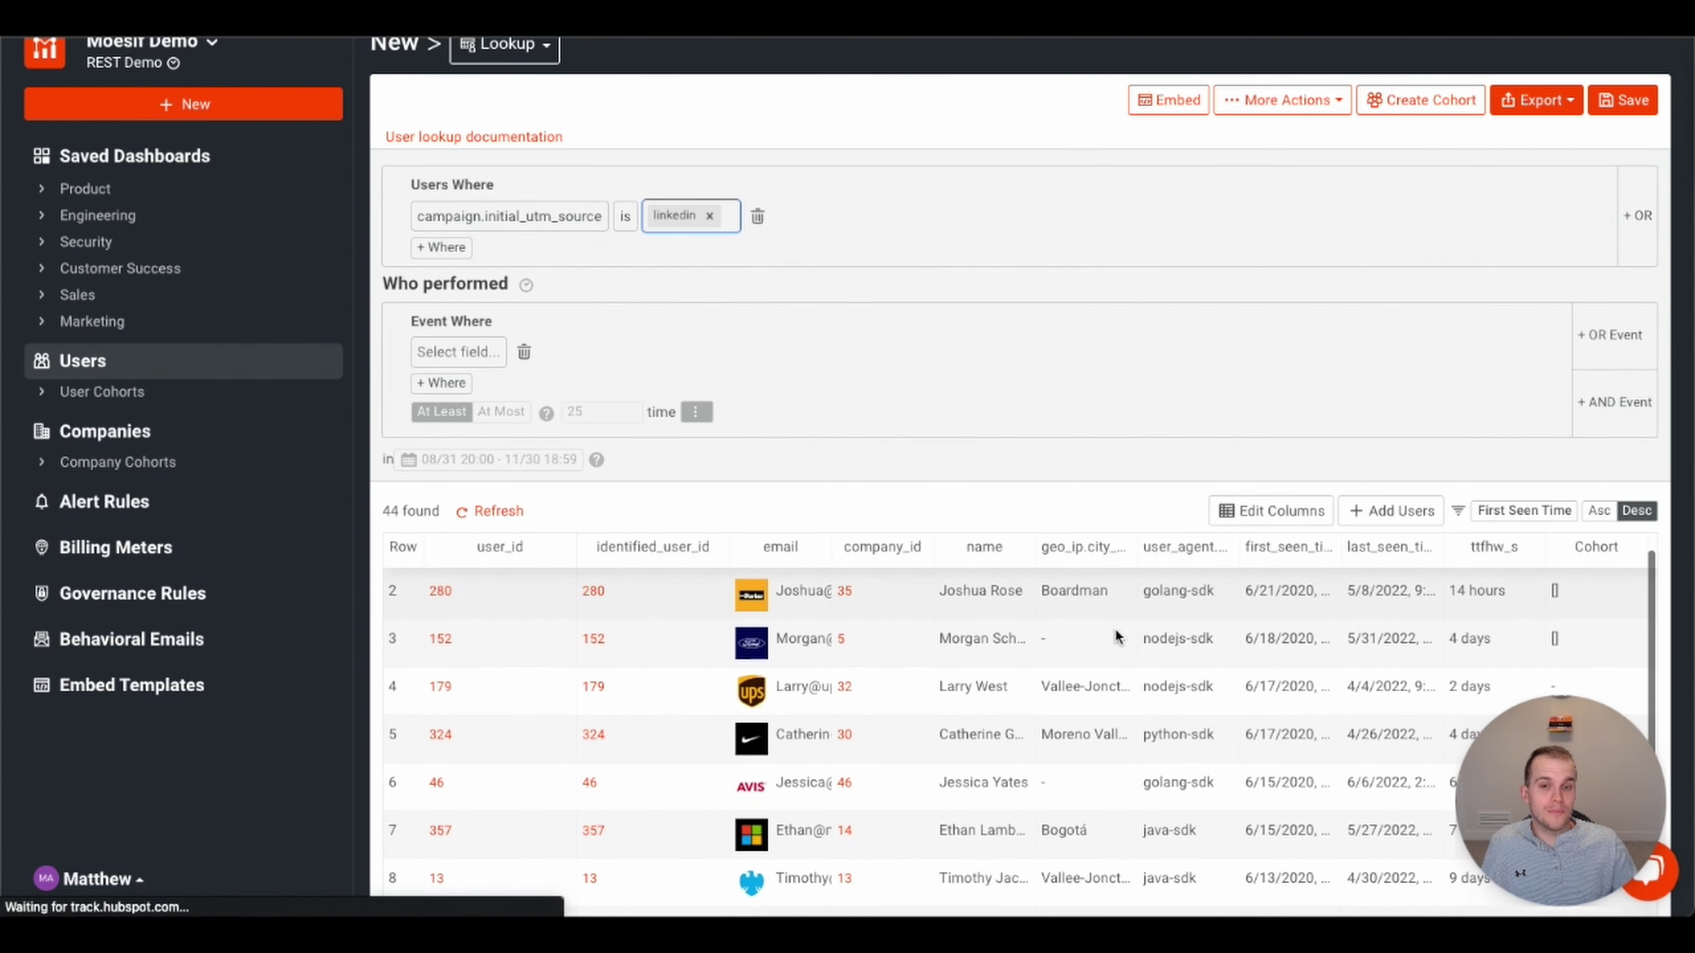
pyautogui.scroll(1, 1115, 630)
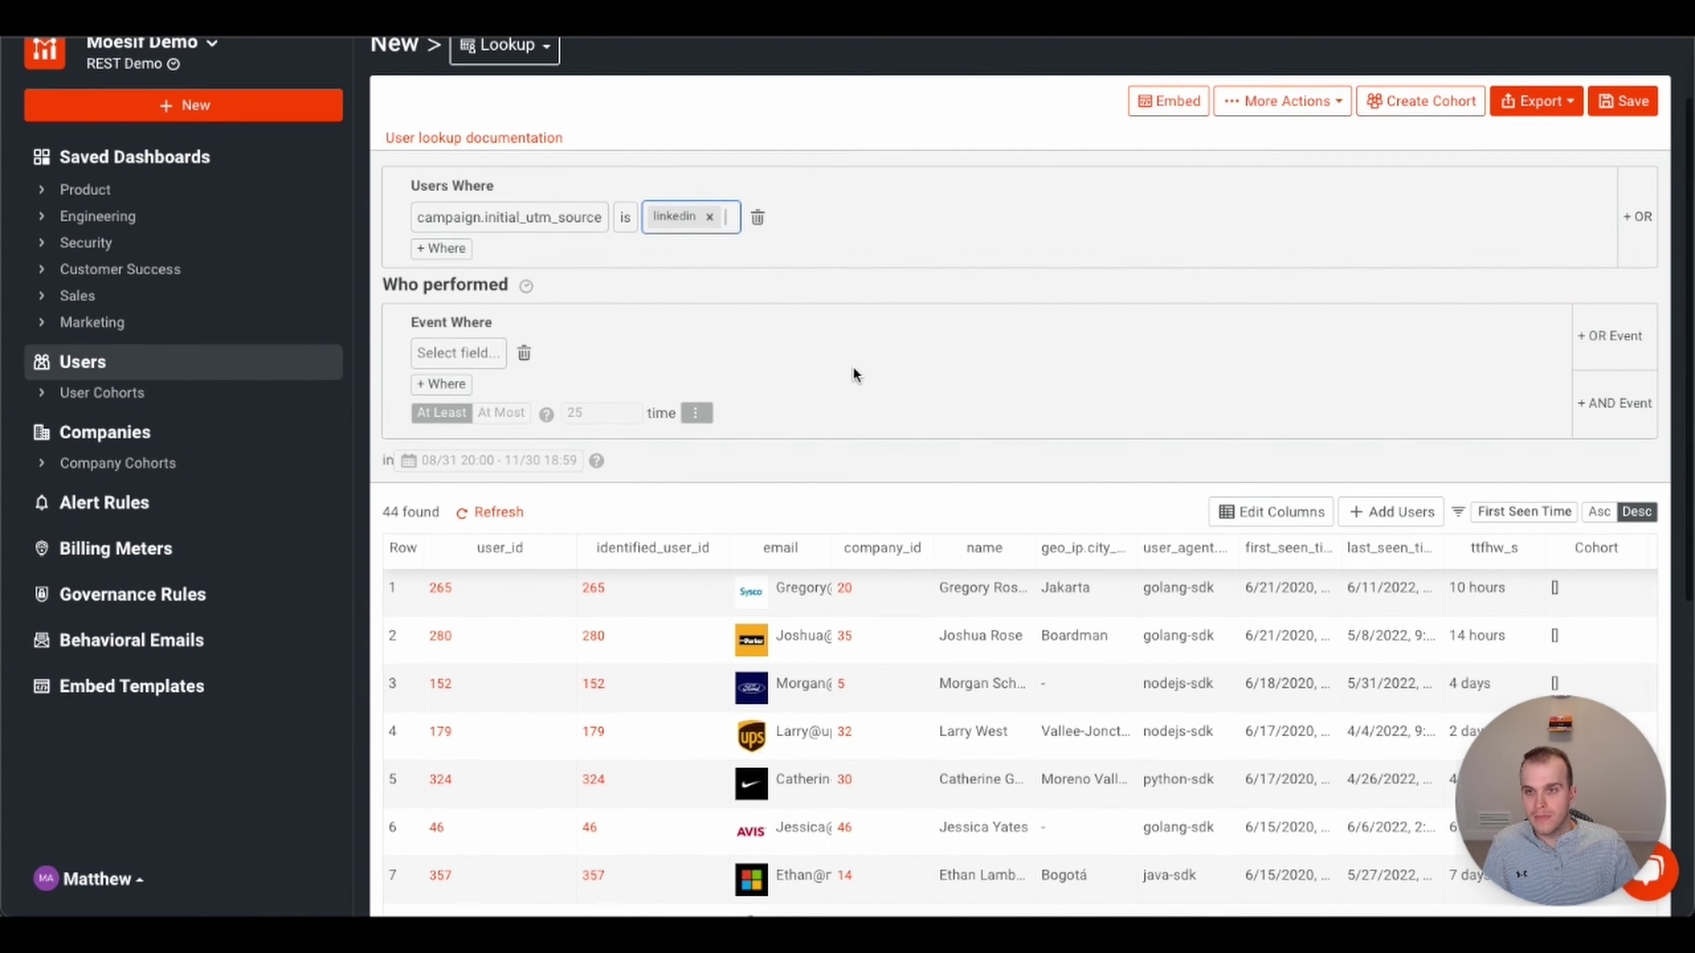
pyautogui.scroll(2, 962, 479)
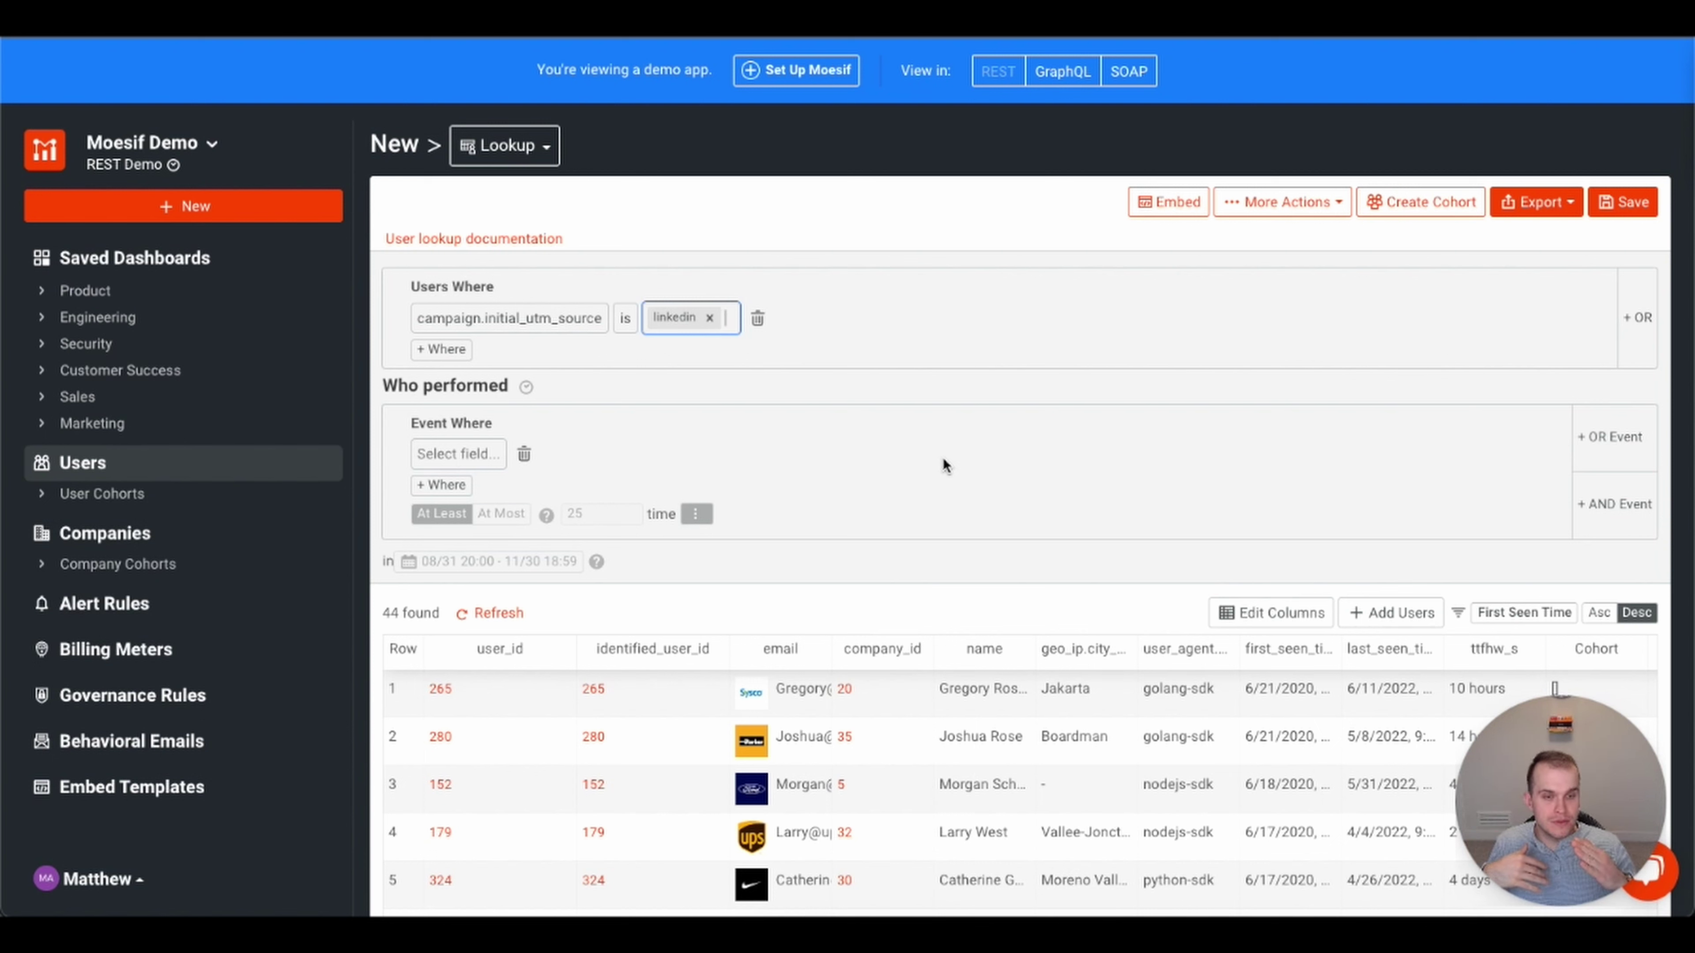
# - Open the first linkedin-sourced user's profile and scroll through its dashboard
pyautogui.click(588, 692)
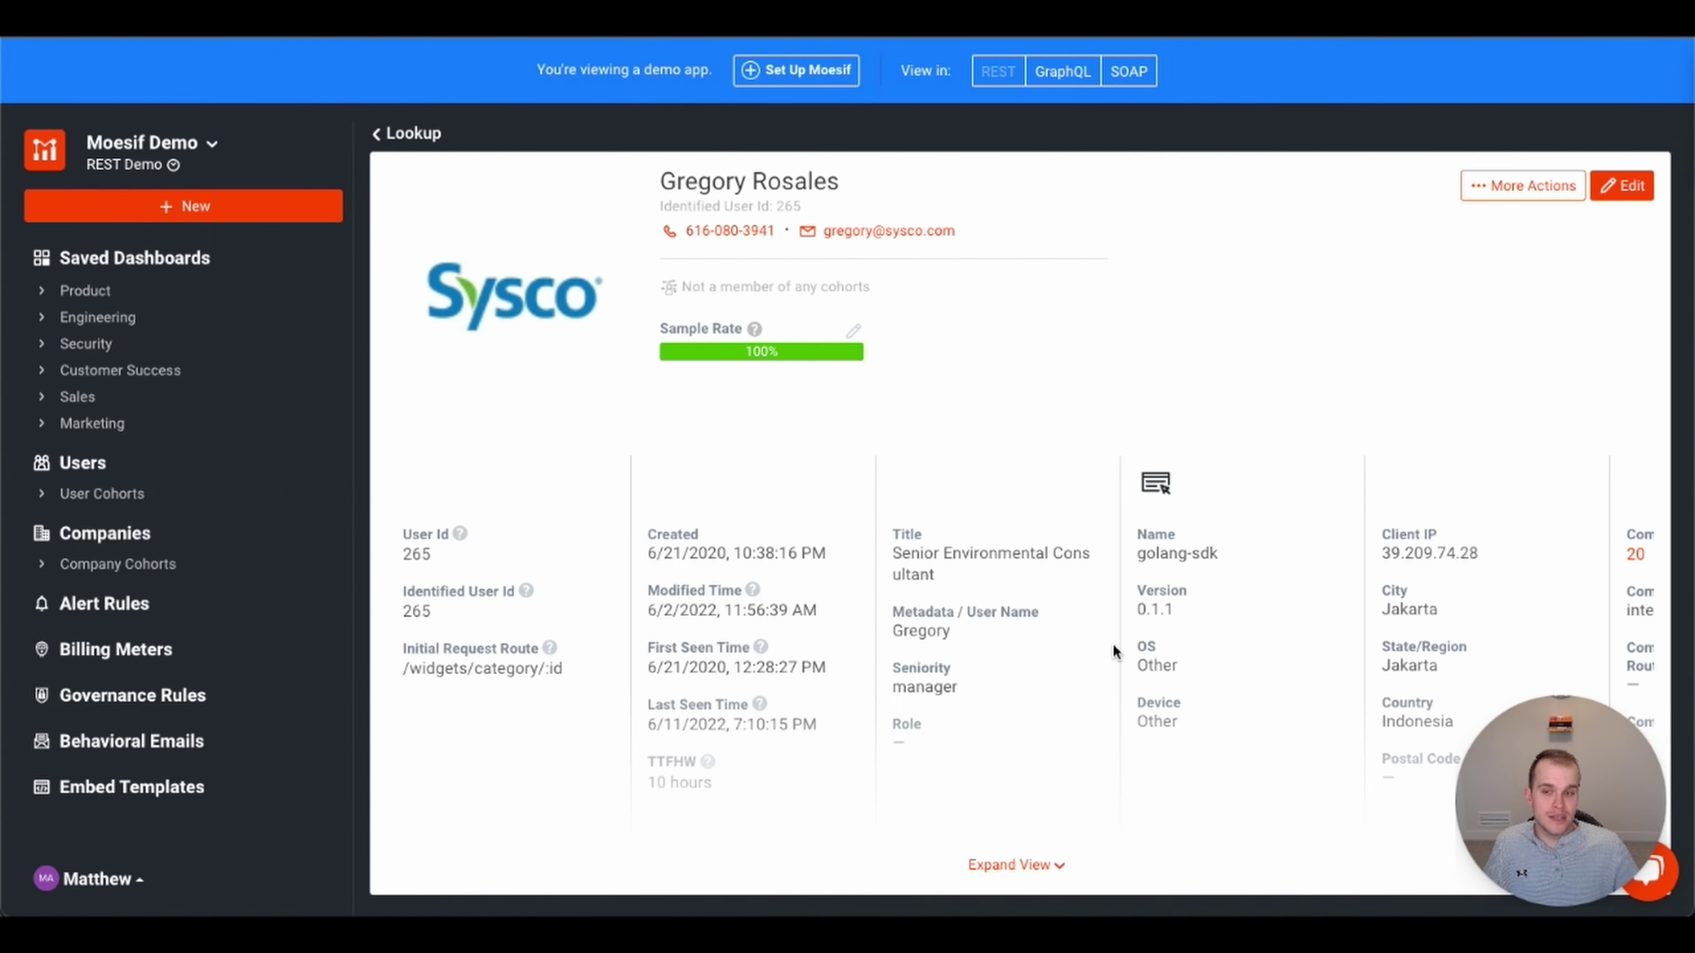
pyautogui.scroll(-3, 1112, 651)
pyautogui.scroll(-8, 1112, 644)
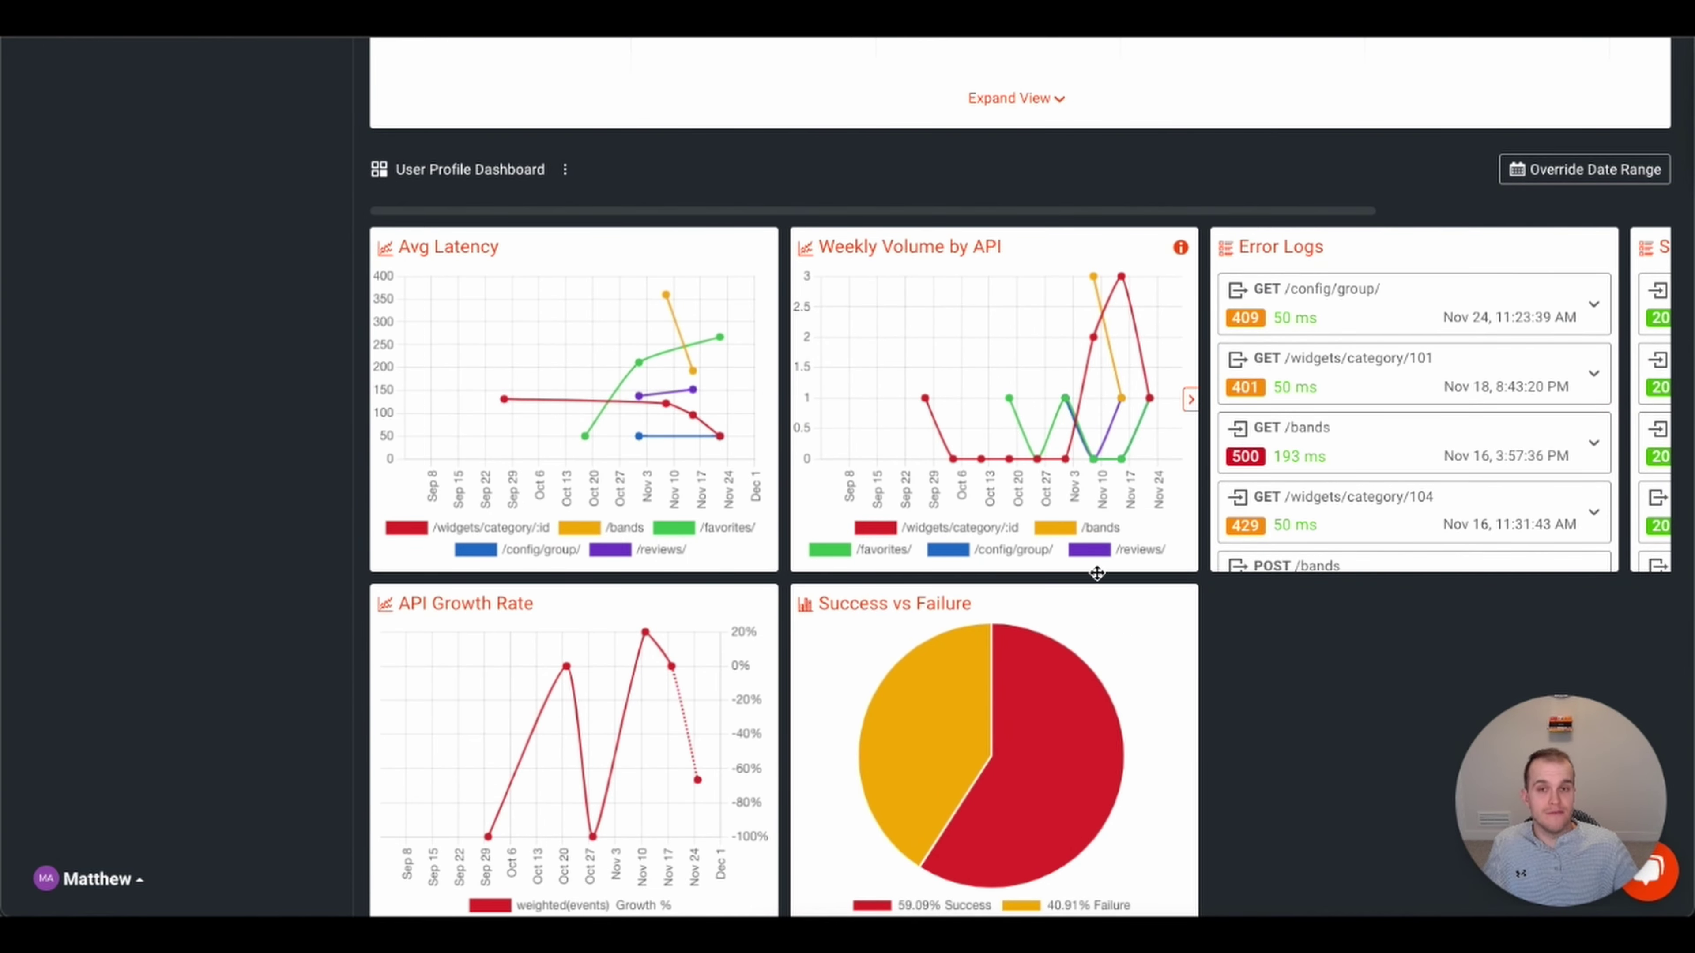
pyautogui.scroll(-1, 1185, 697)
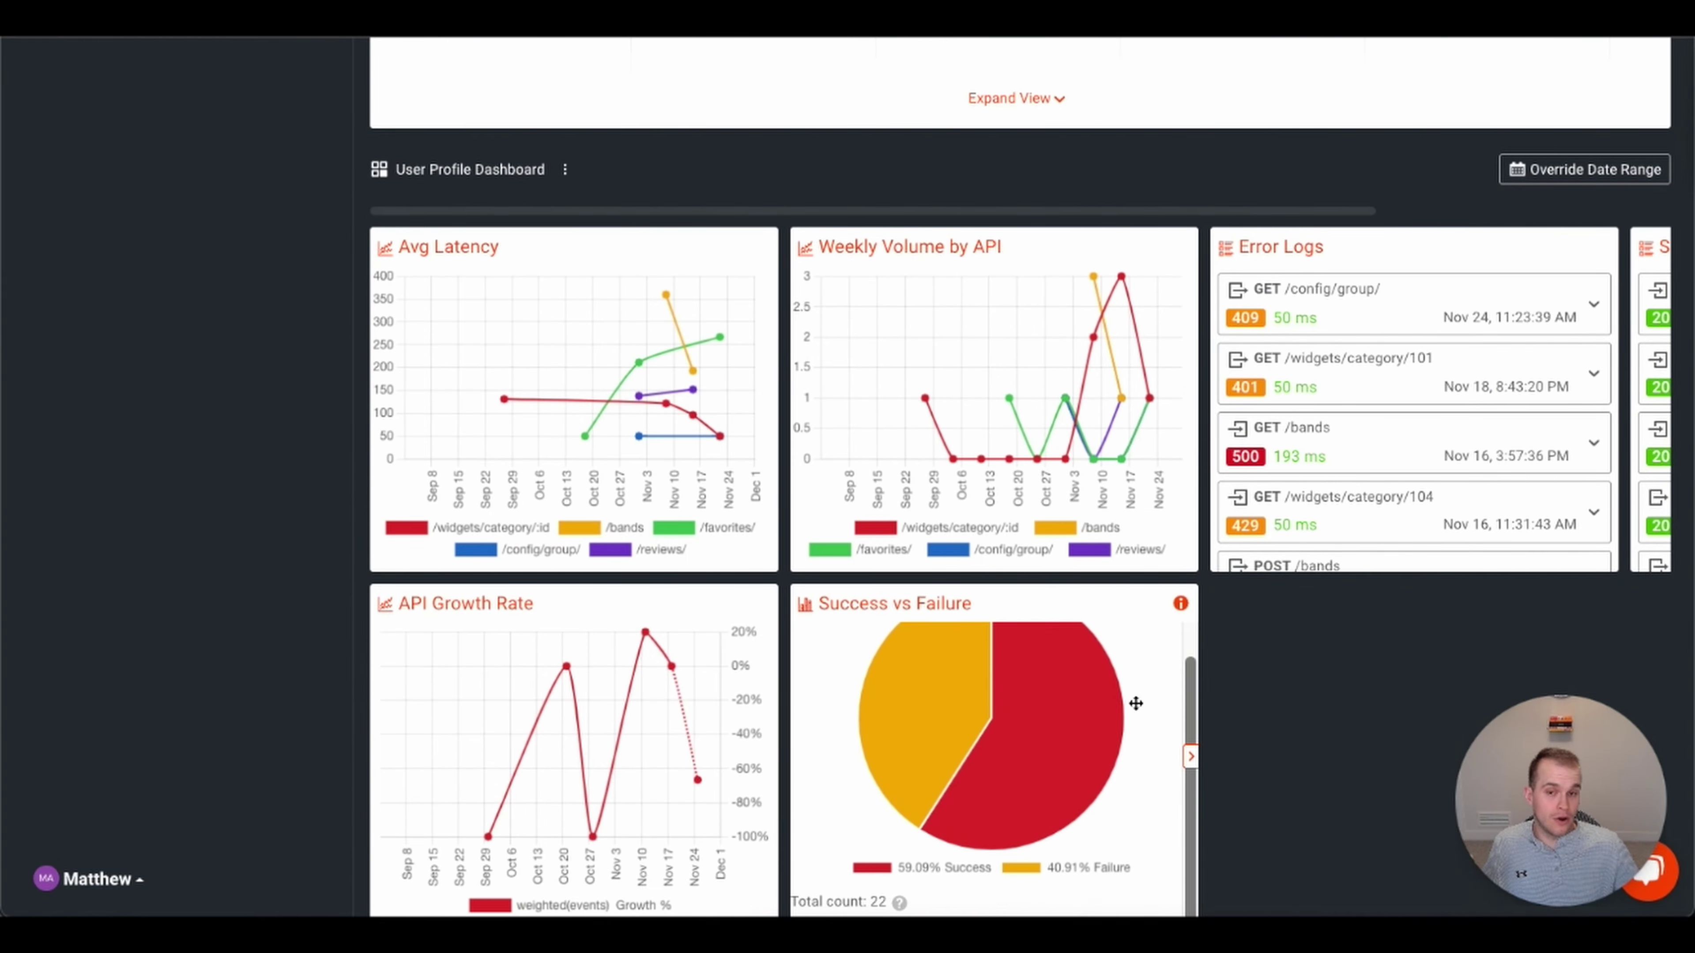
pyautogui.scroll(1, 1184, 709)
pyautogui.scroll(-1, 1275, 709)
pyautogui.scroll(-5, 1275, 709)
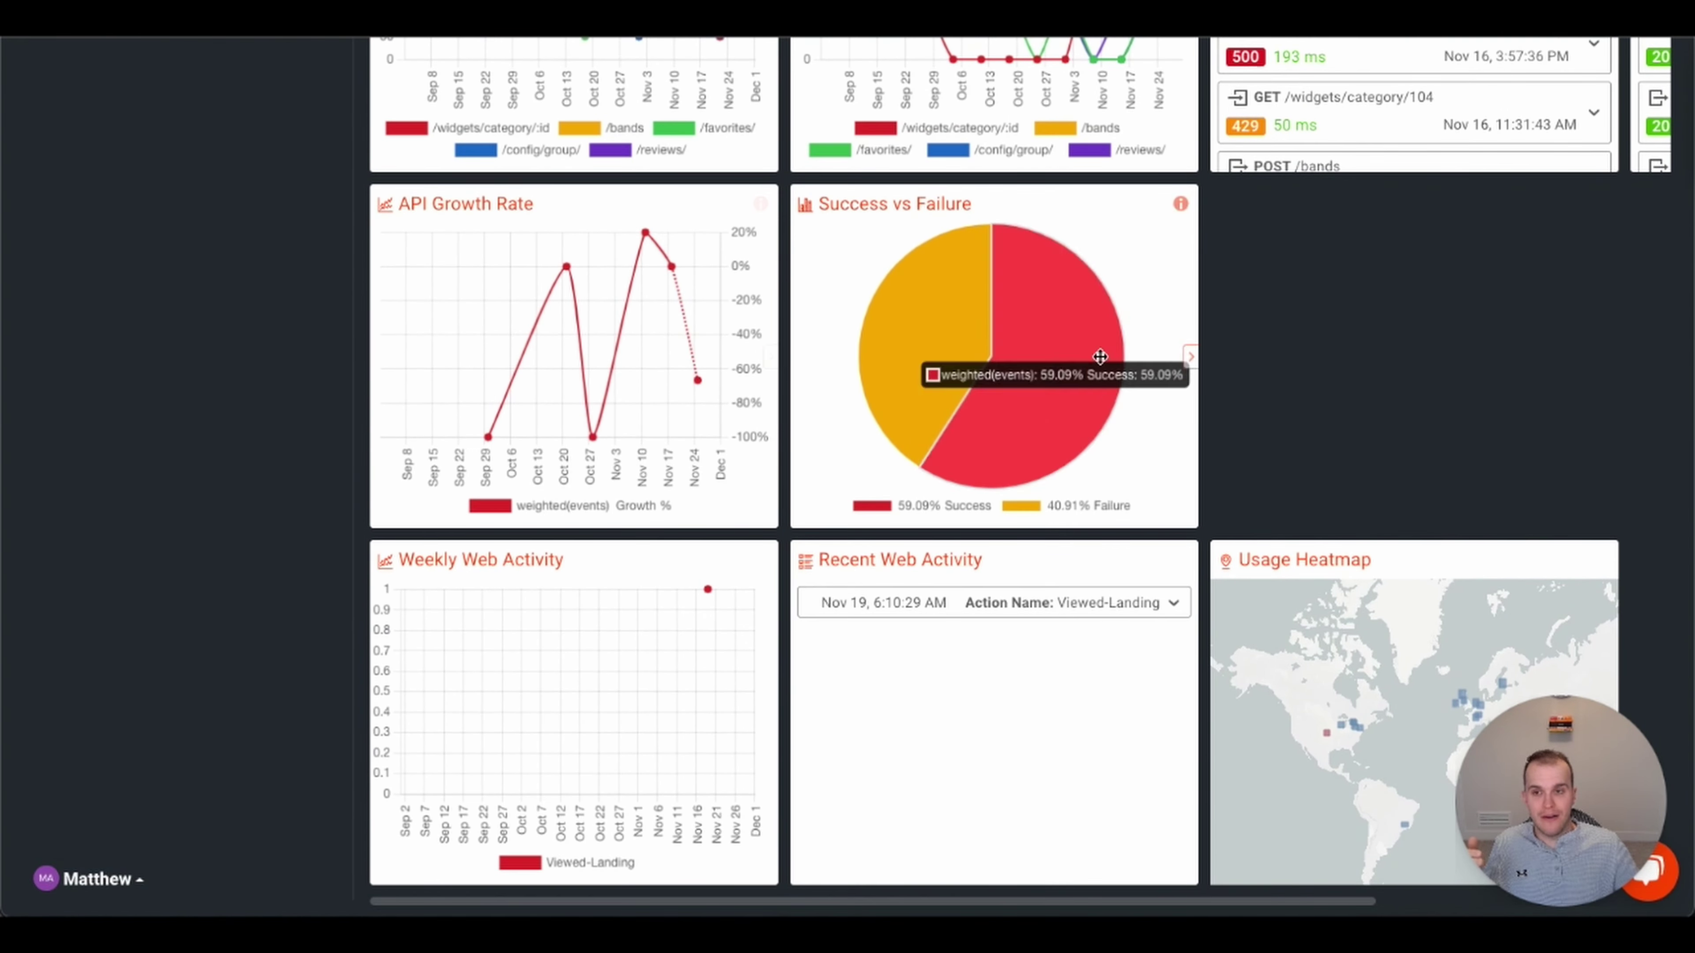
# - Finish reviewing the profile and return to the 44-user Lookup via the back link
pyautogui.scroll(1, 1426, 417)
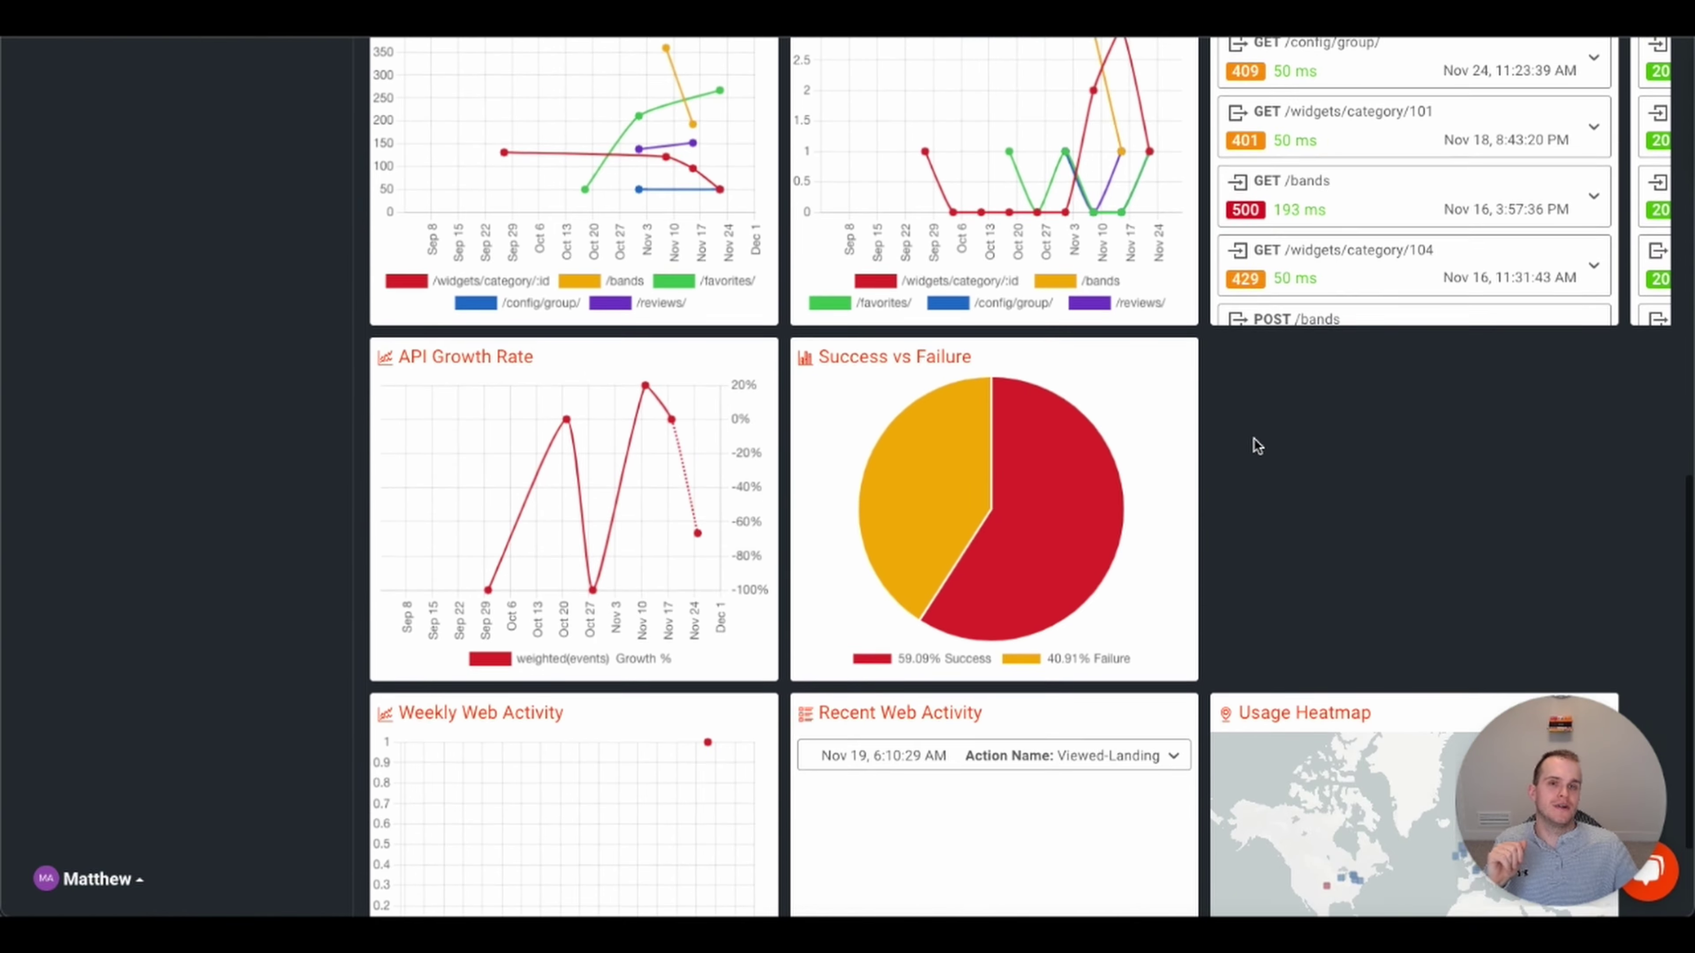
pyautogui.scroll(10, 1254, 439)
pyautogui.scroll(7, 1030, 323)
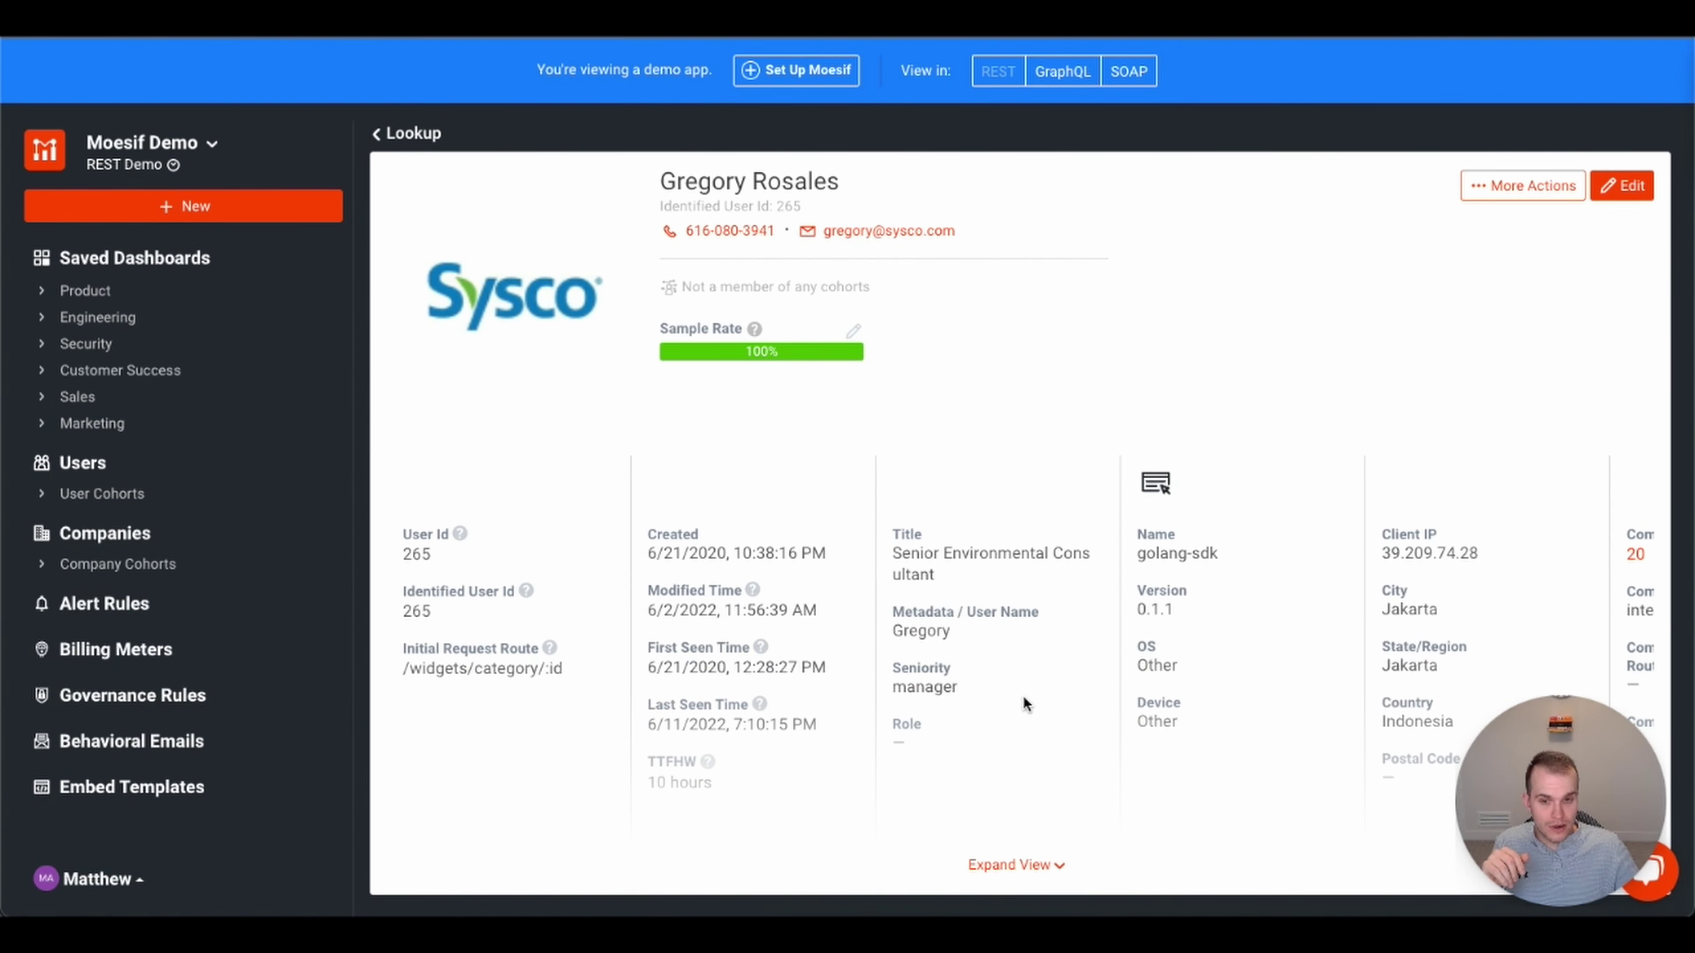
pyautogui.scroll(-1, 1028, 698)
pyautogui.scroll(-1, 1048, 691)
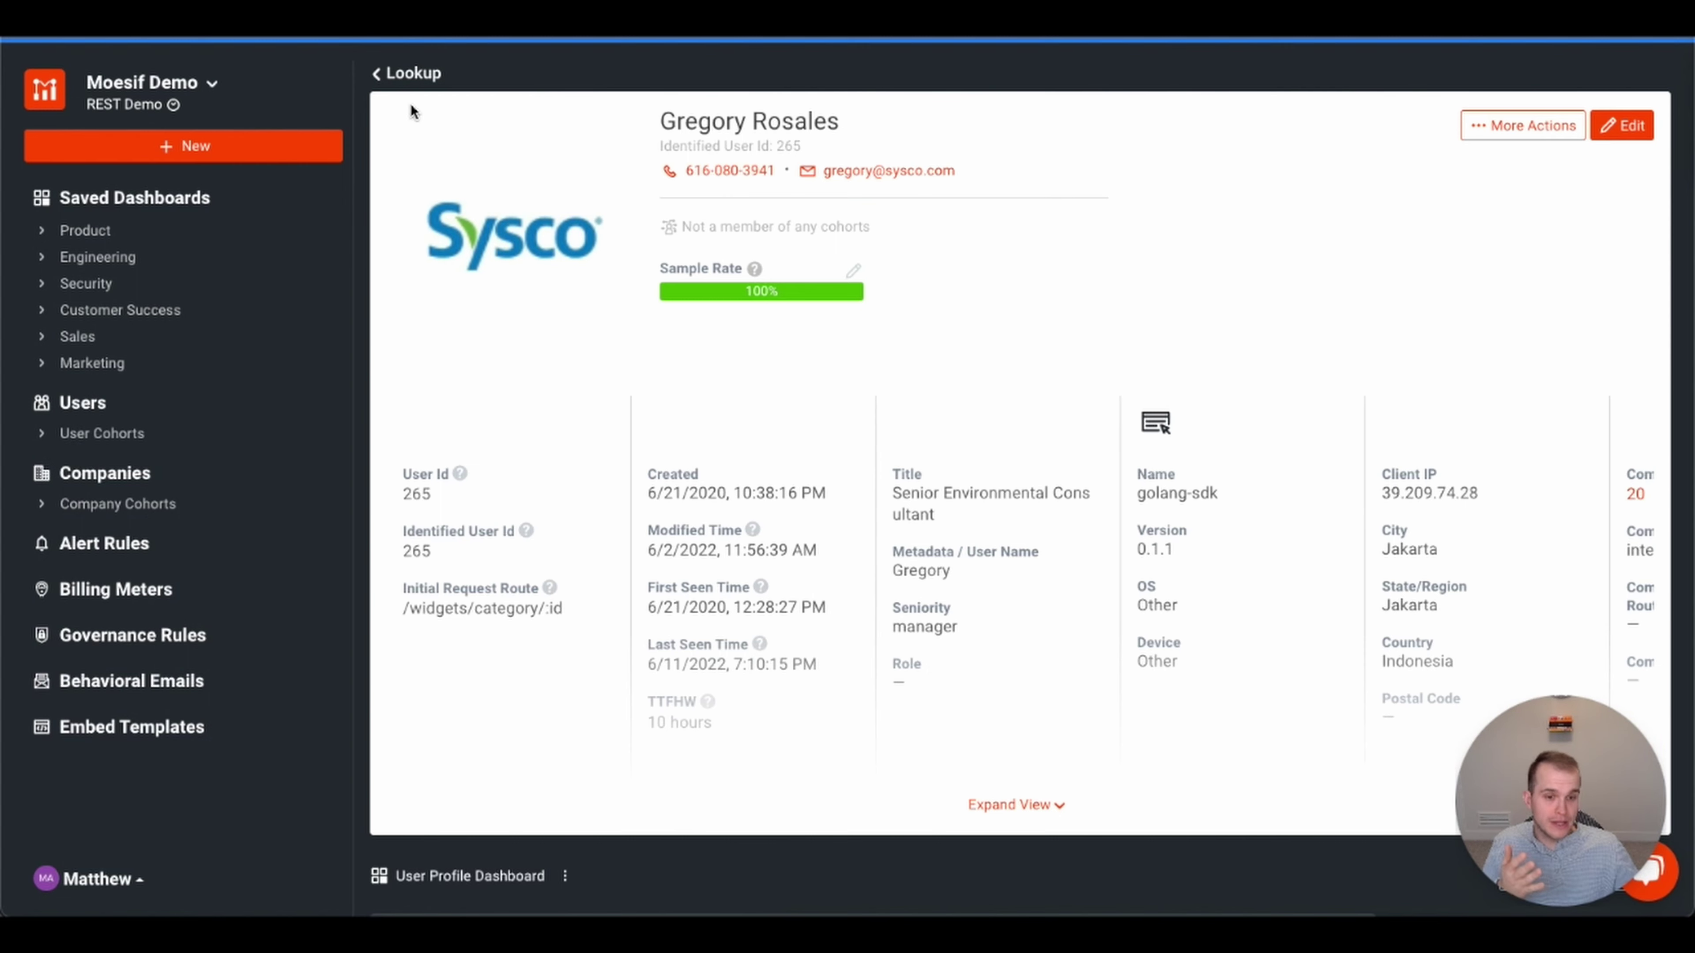
pyautogui.click(413, 74)
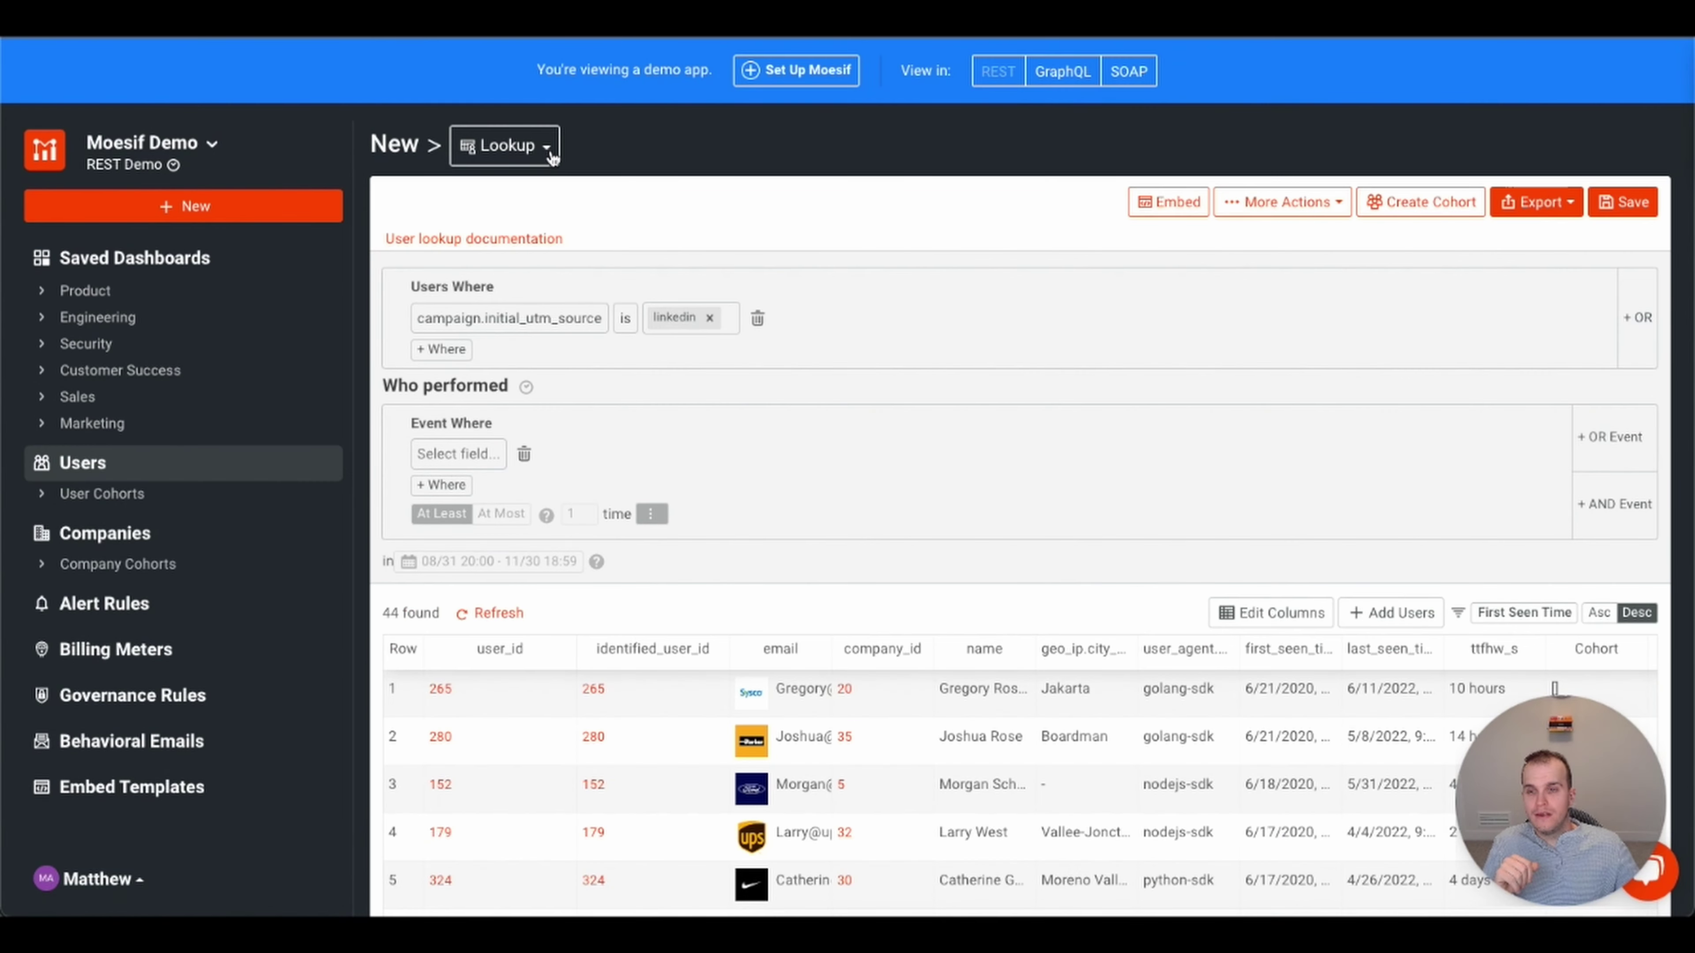
# - Change the user lookup into a new Funnel analysis with two empty steps
pyautogui.click(546, 149)
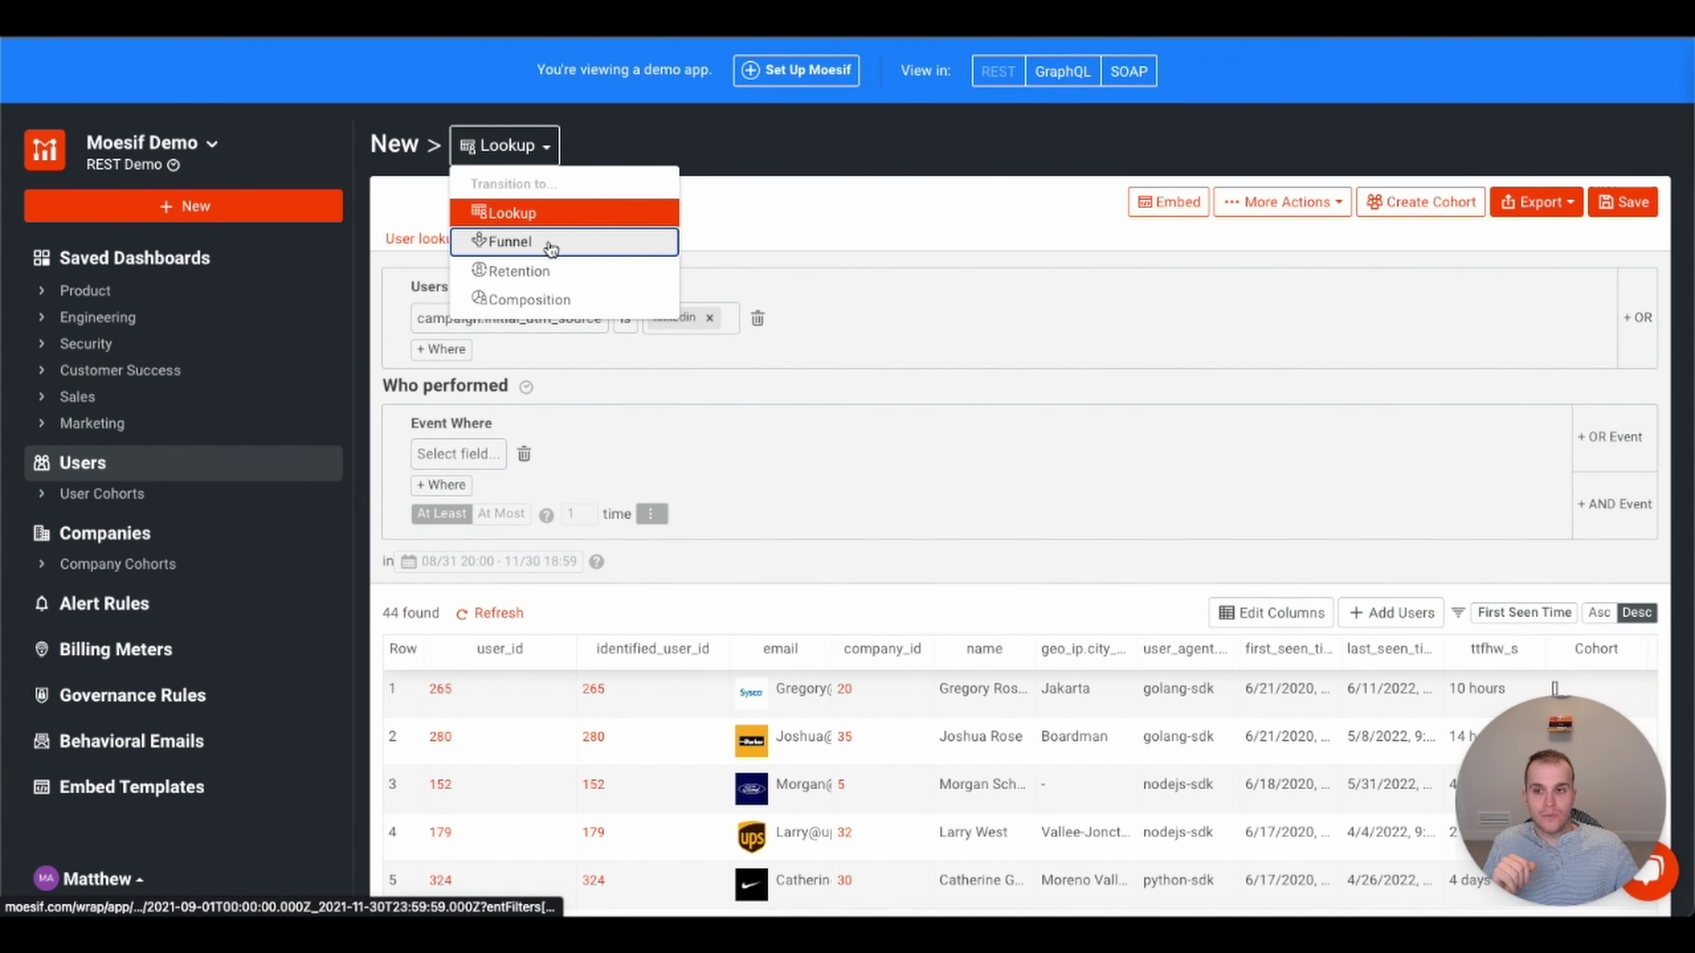
pyautogui.click(549, 243)
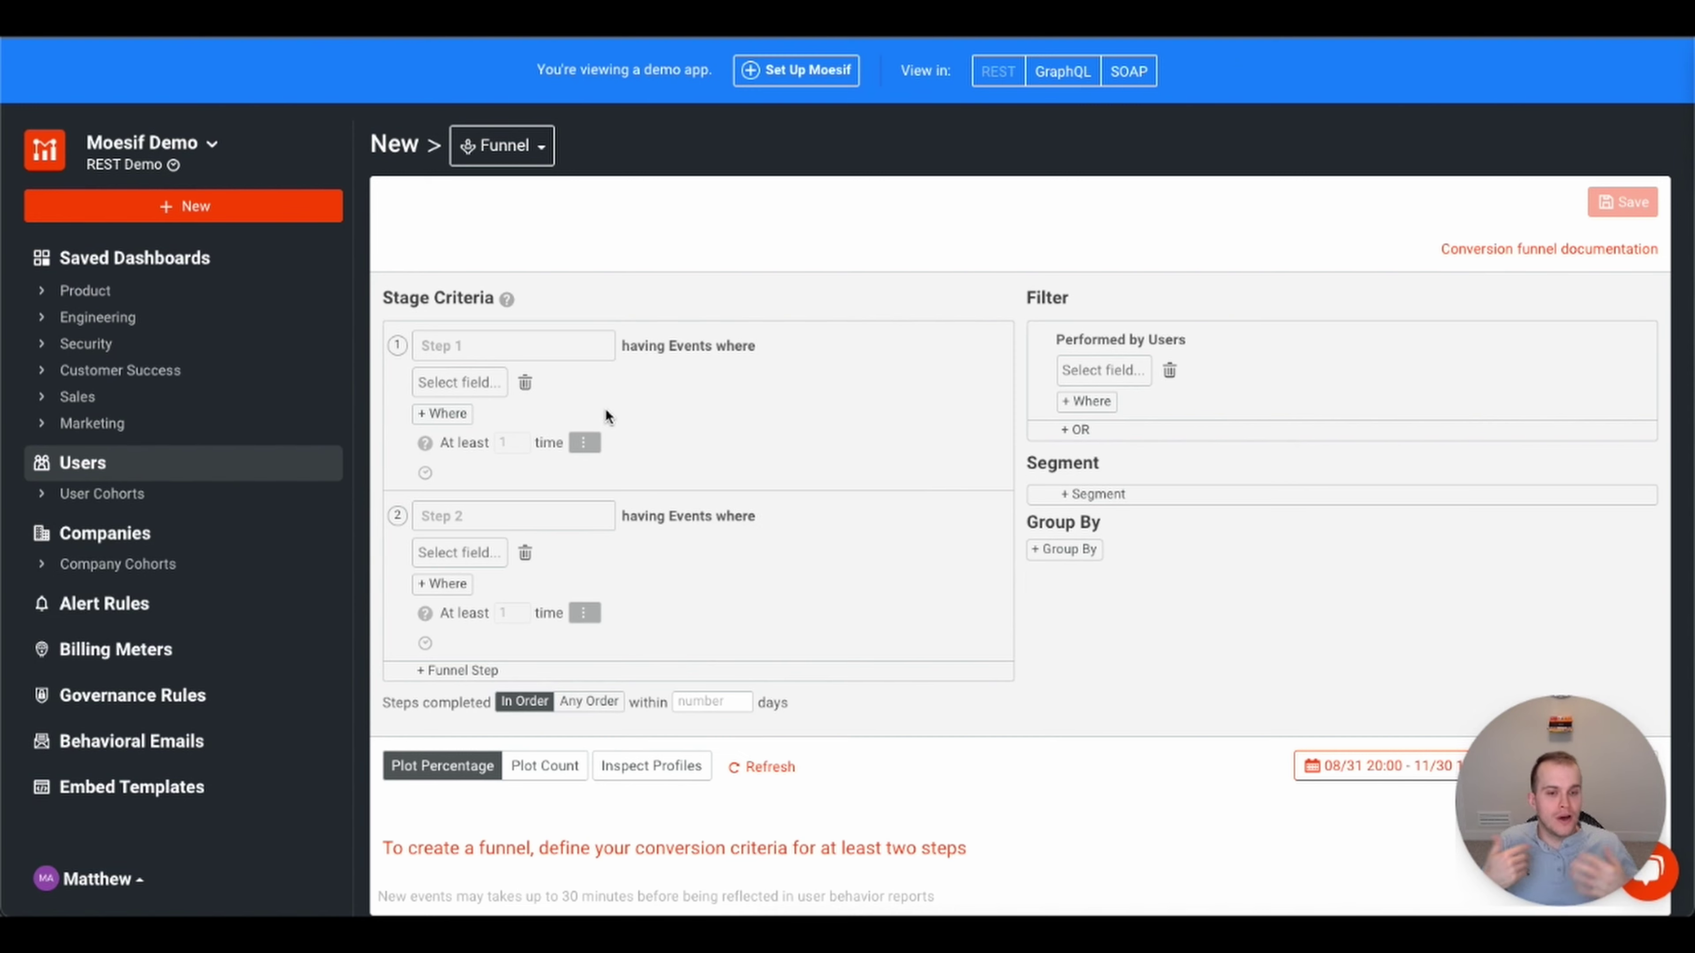
pyautogui.click(456, 375)
# - Set funnel step 1 to requests whose URI Route is /login
pyautogui.click(434, 416)
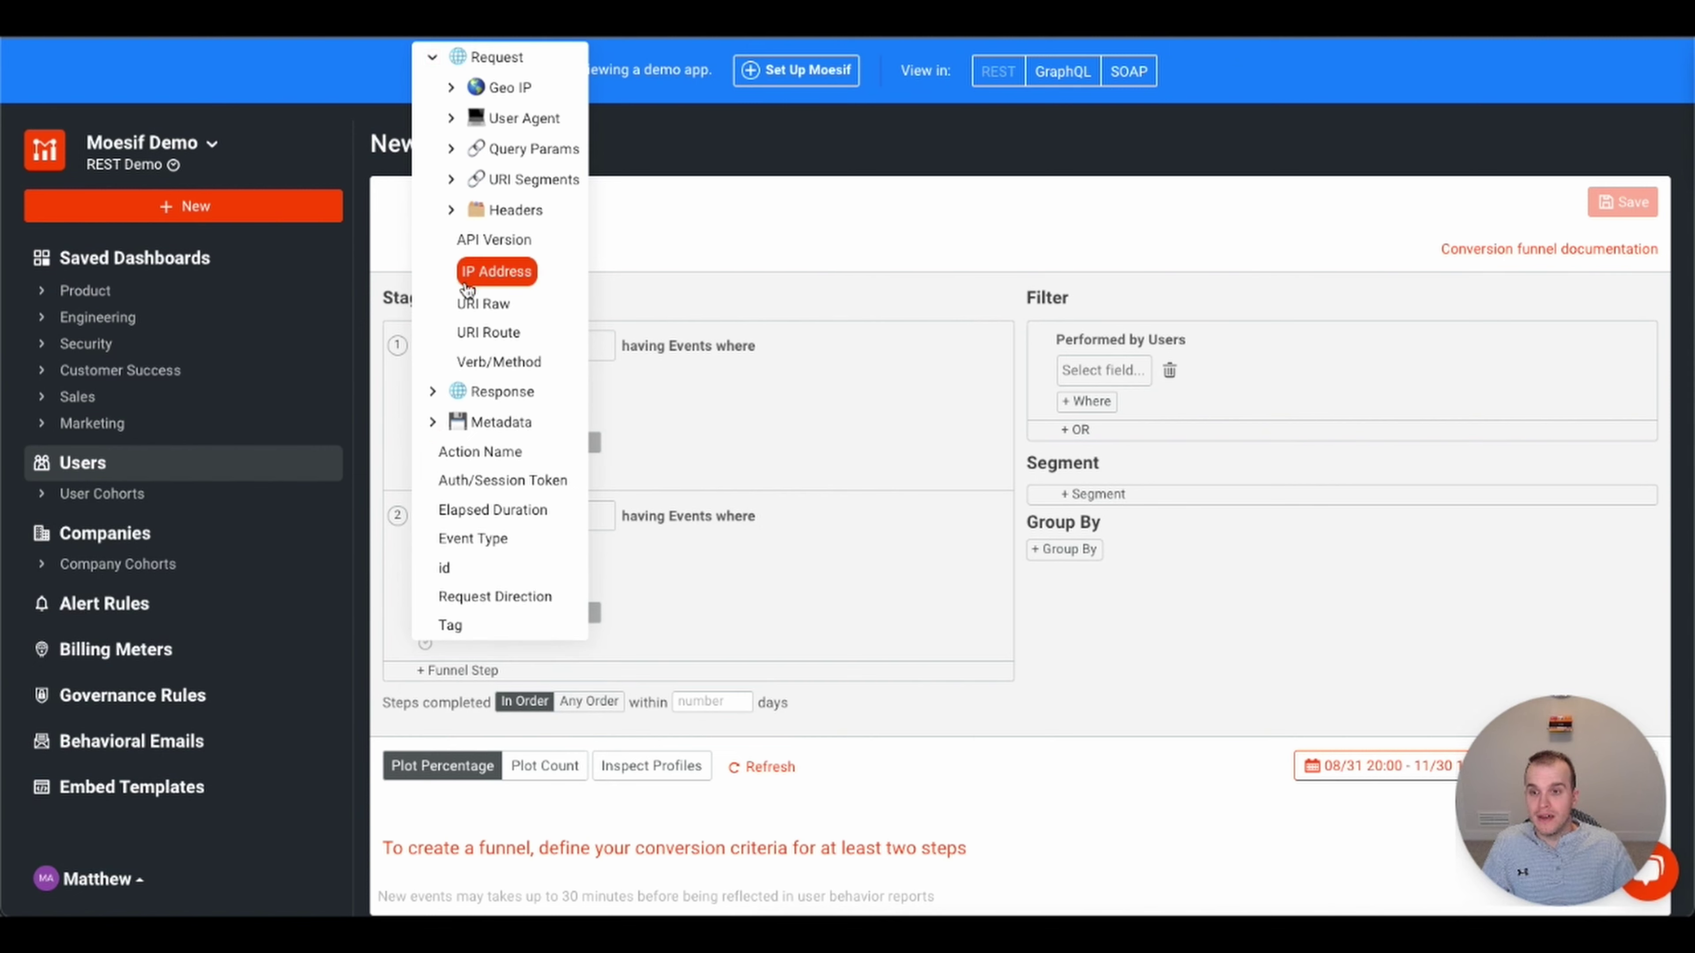
pyautogui.click(478, 329)
pyautogui.click(615, 386)
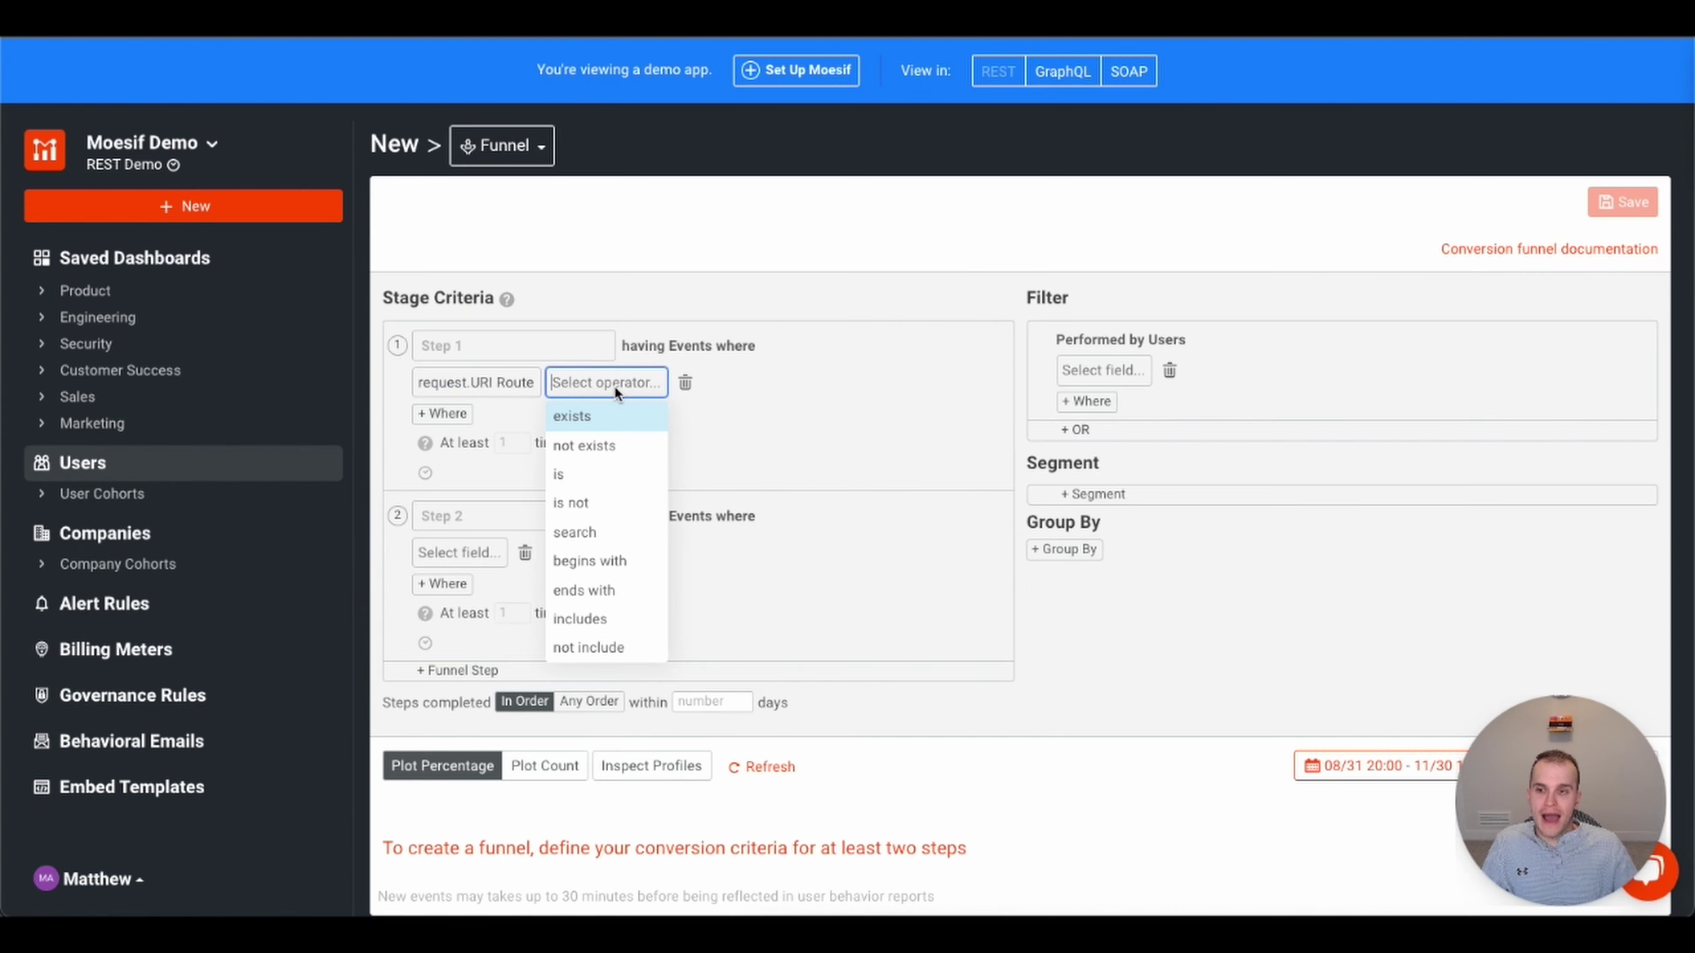
pyautogui.click(579, 474)
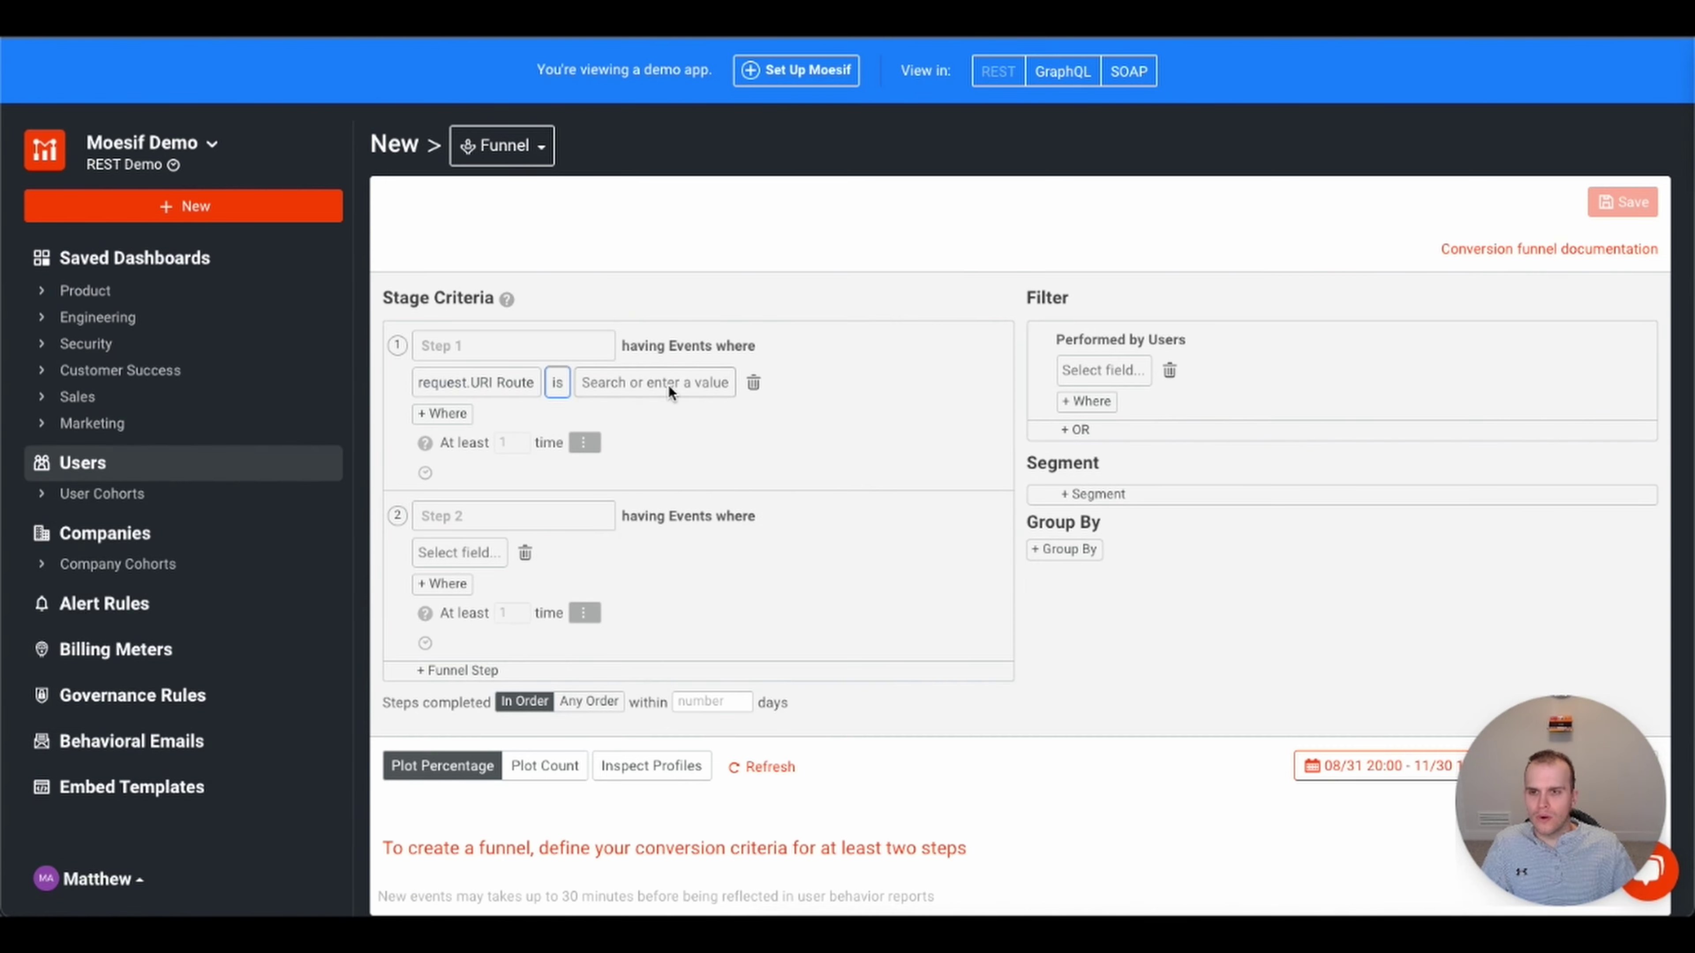
pyautogui.click(669, 383)
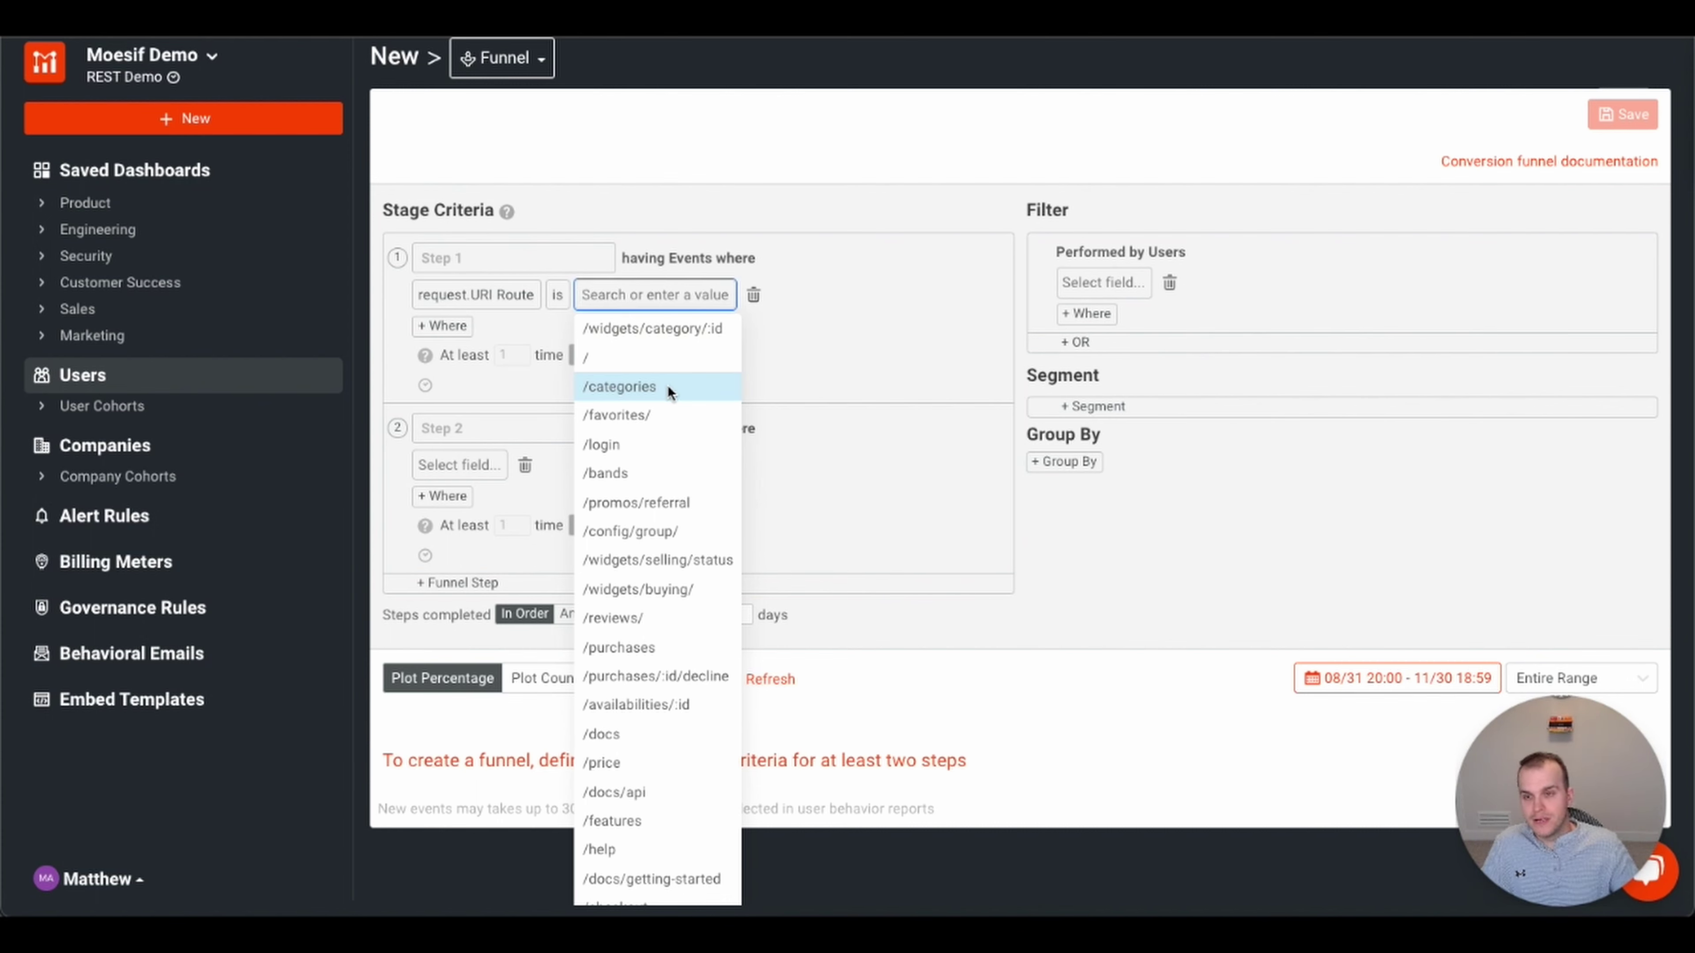
pyautogui.write('/login')
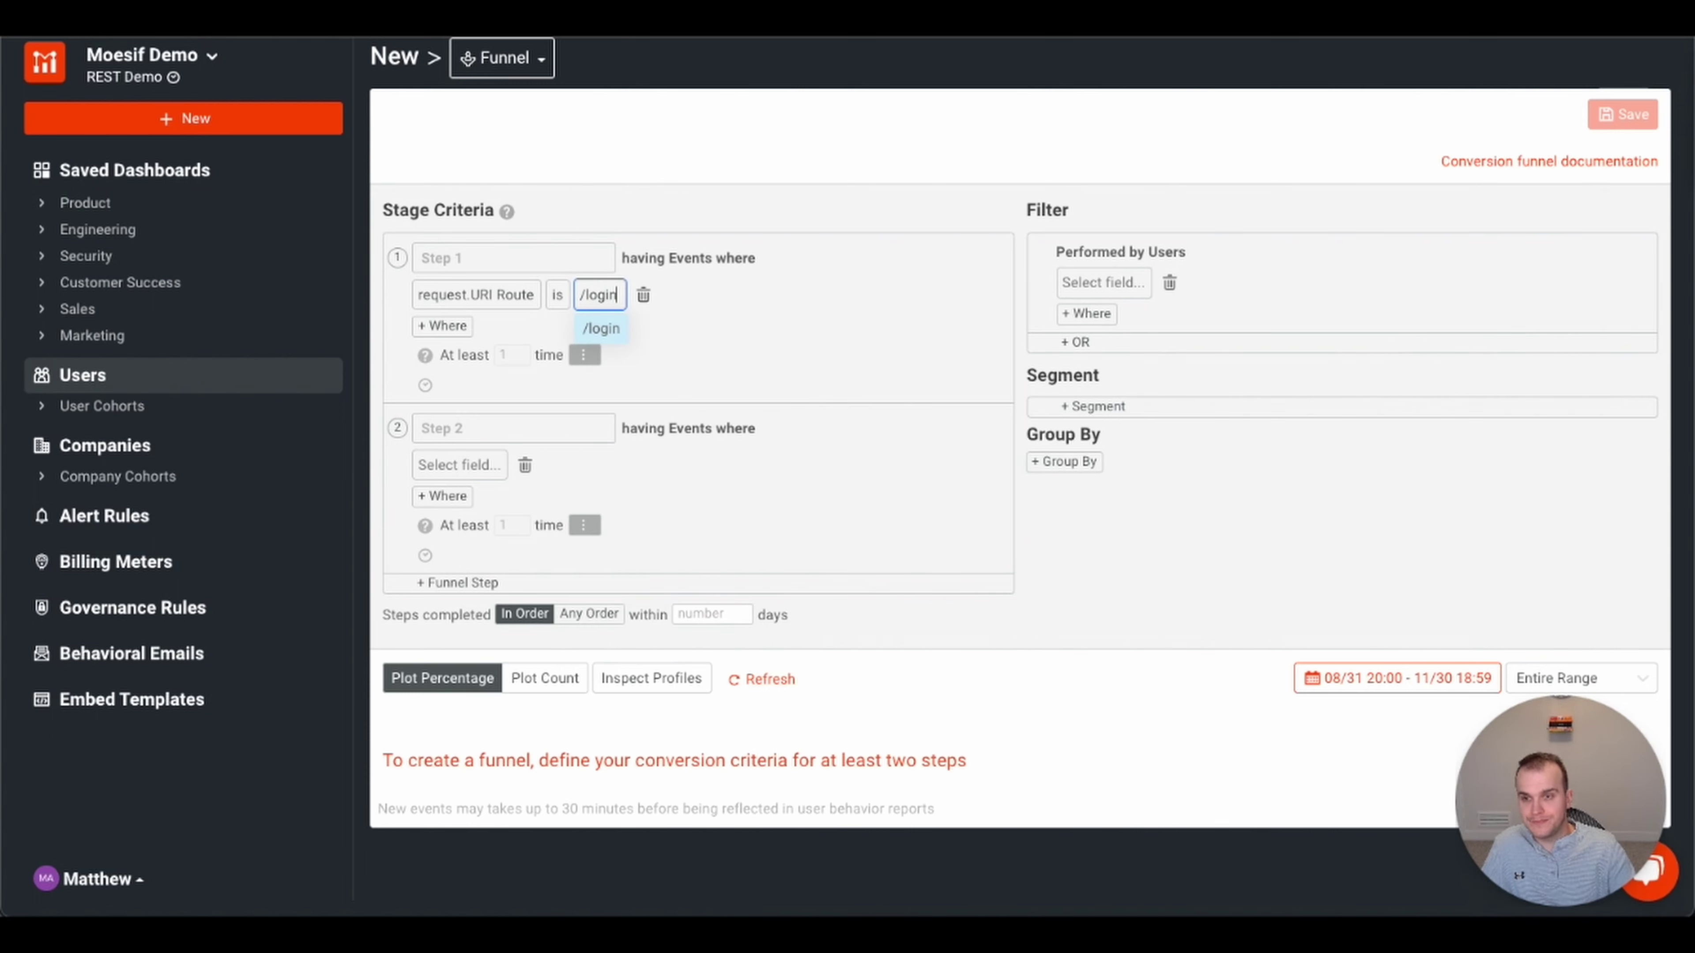
pyautogui.click(601, 328)
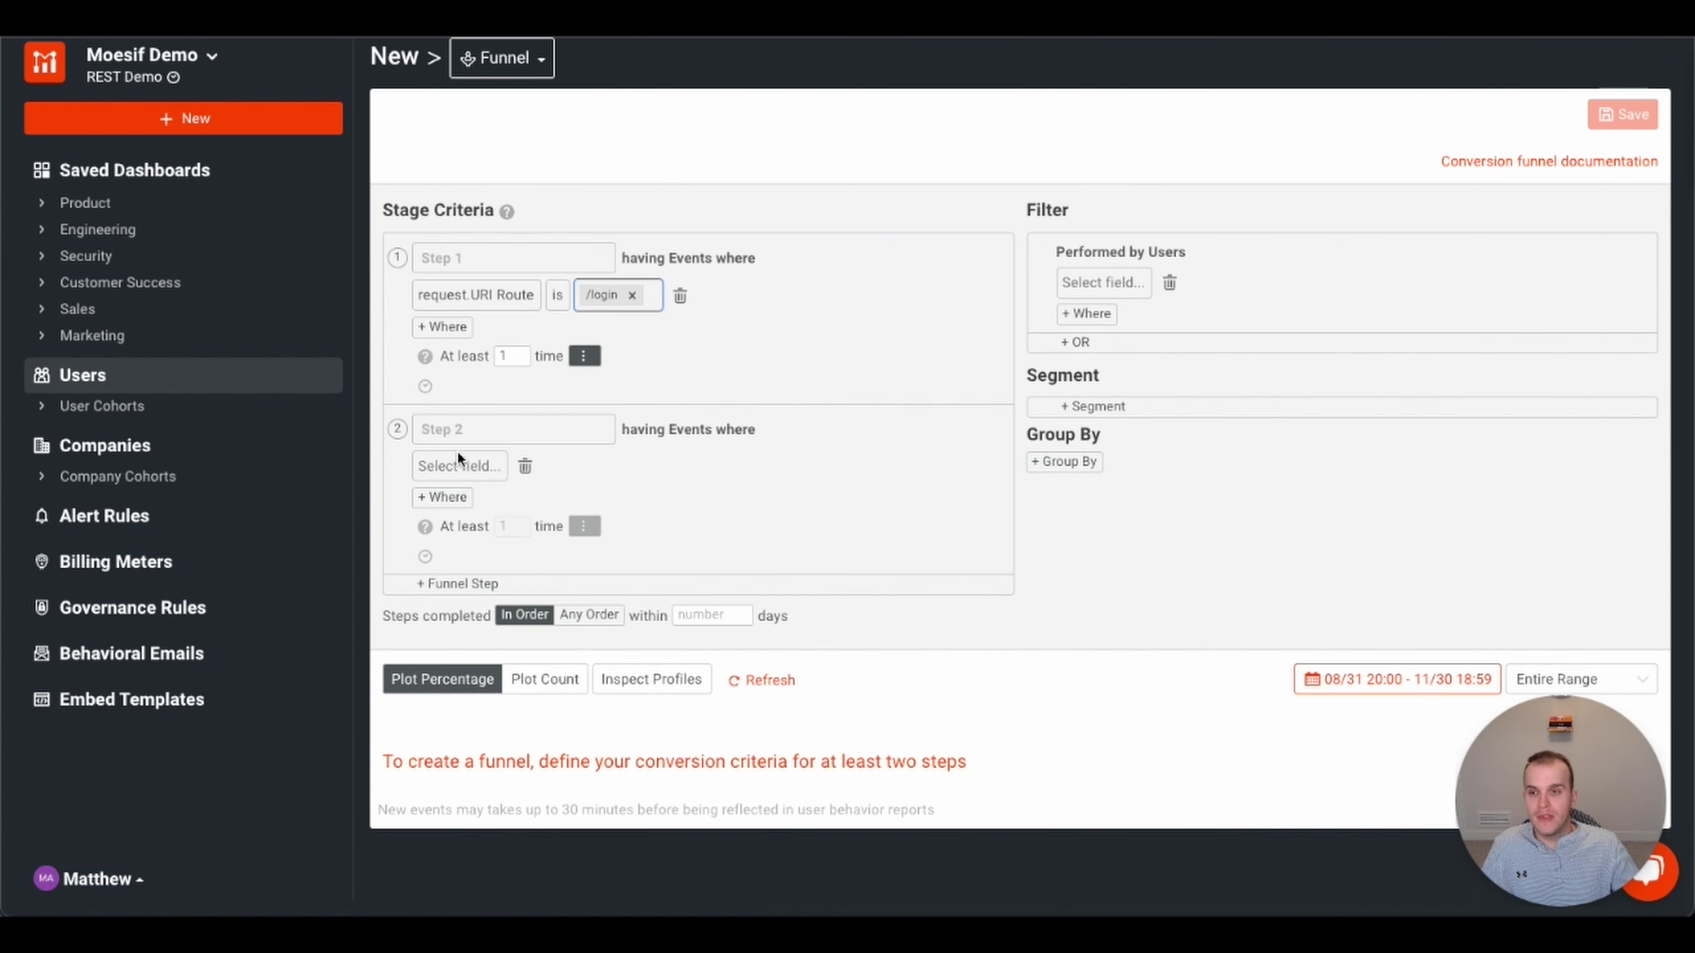
# - Set funnel step 2 to requests whose URI Route is /purchases
pyautogui.click(458, 469)
pyautogui.click(432, 498)
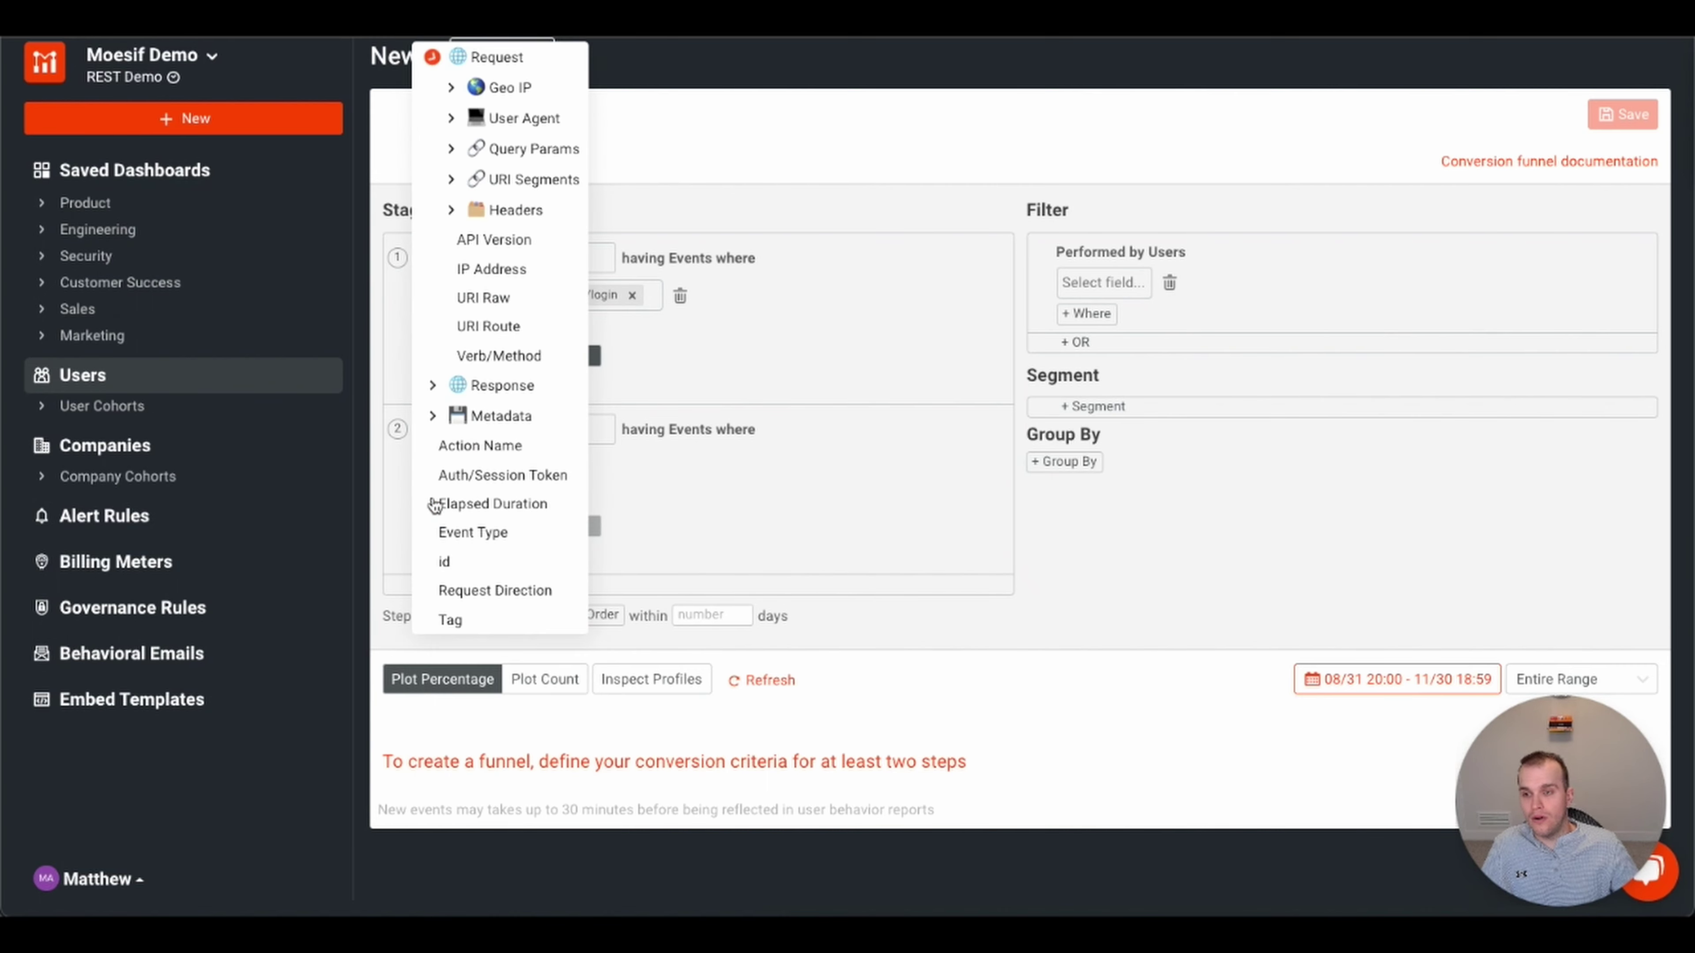
pyautogui.click(487, 326)
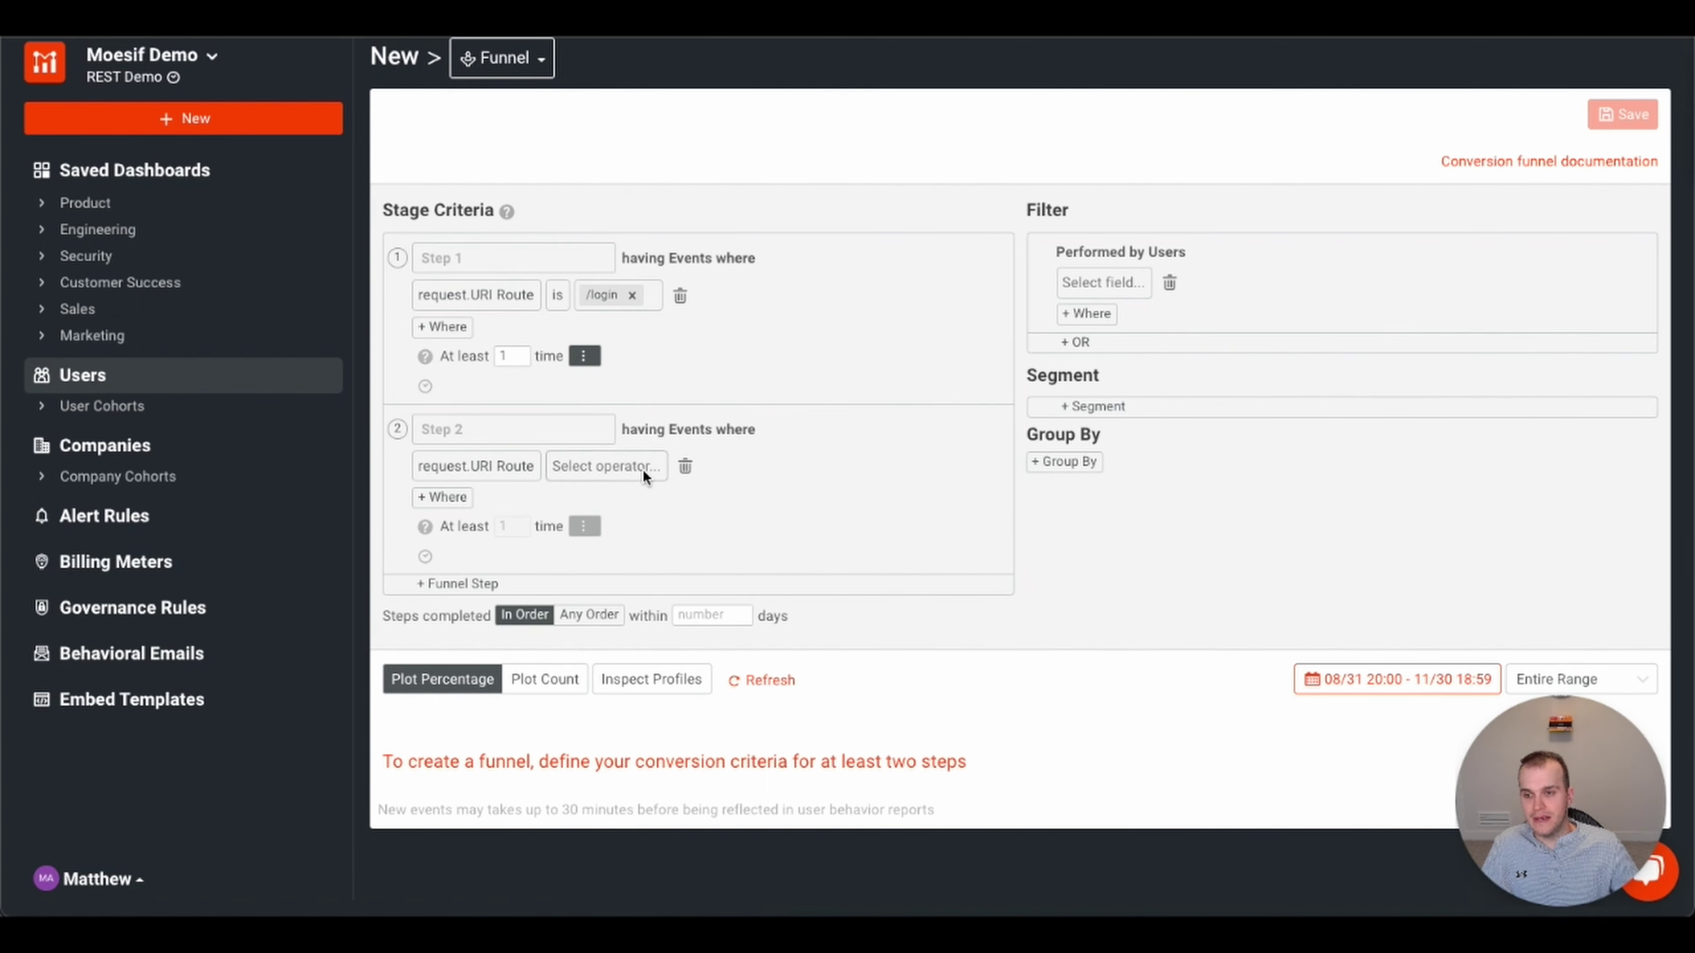
pyautogui.click(629, 466)
pyautogui.click(604, 556)
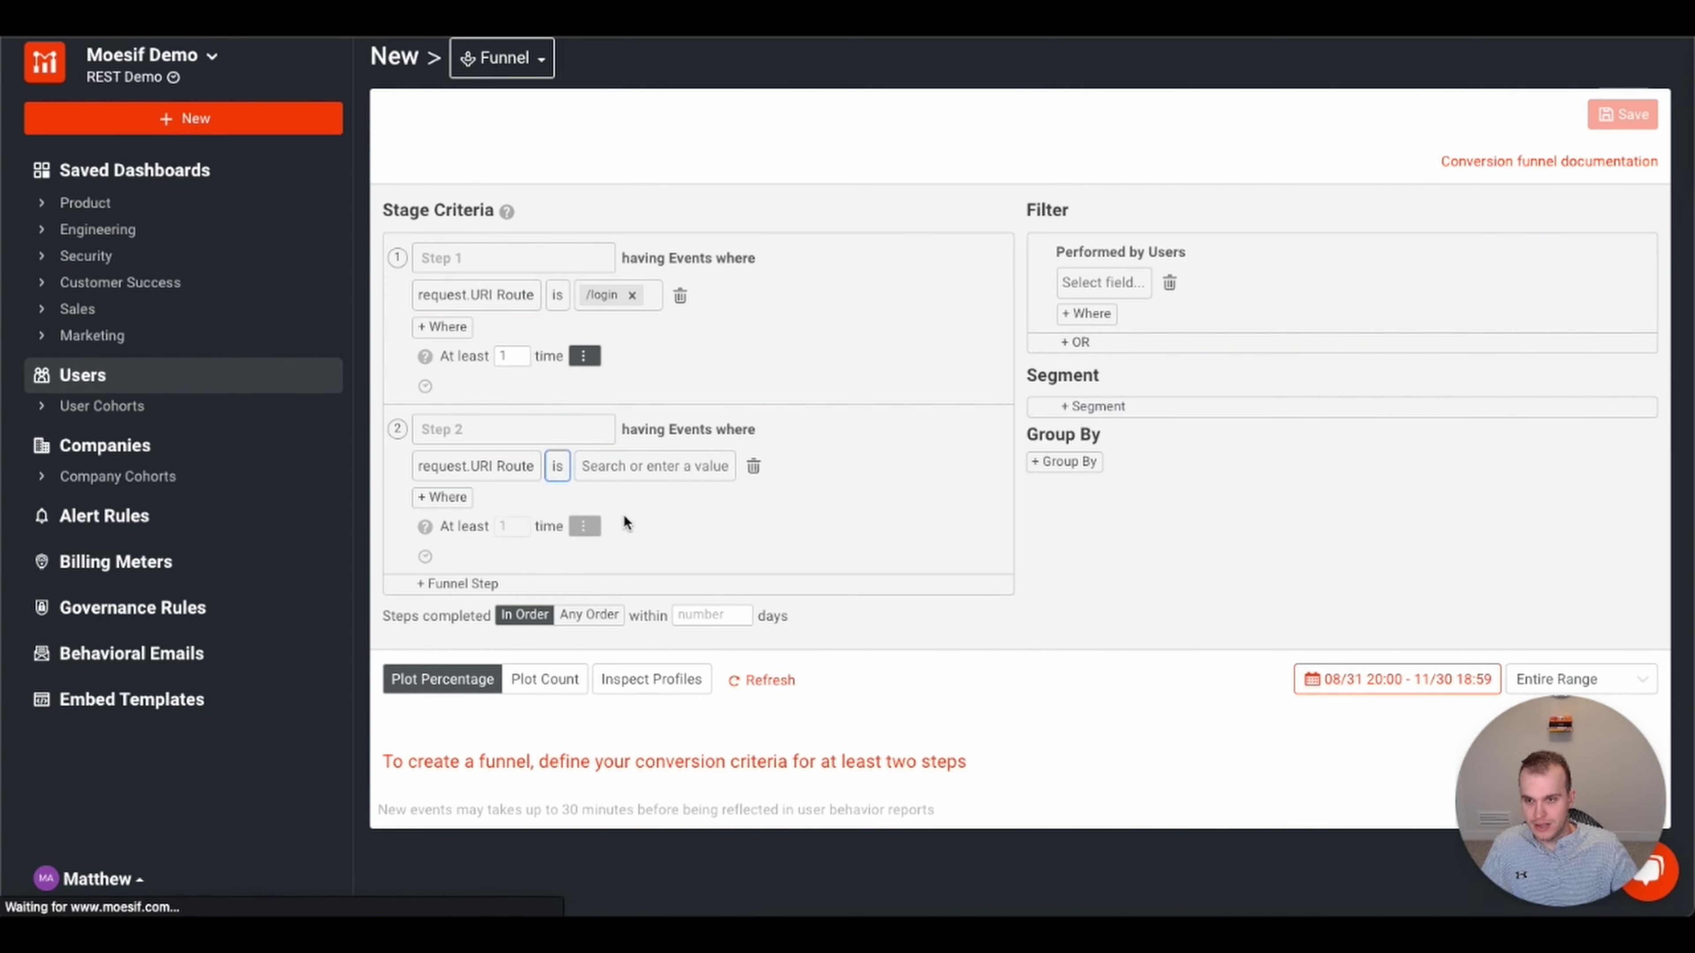
pyautogui.click(669, 469)
pyautogui.write('/pur')
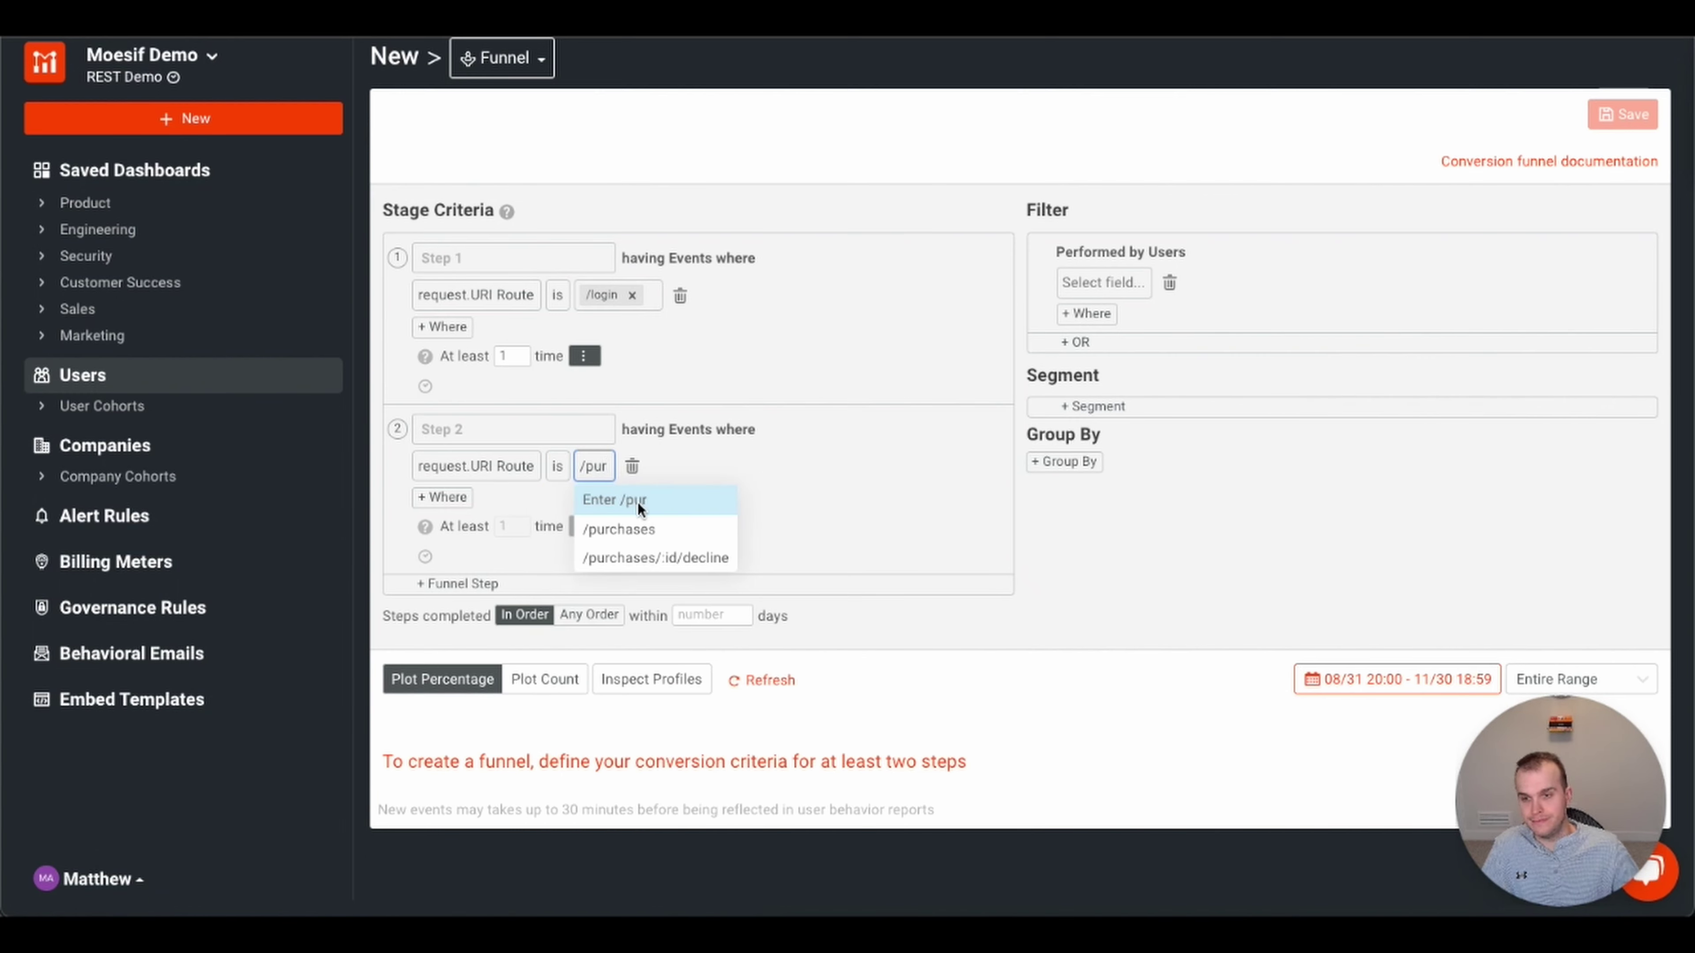
pyautogui.click(631, 529)
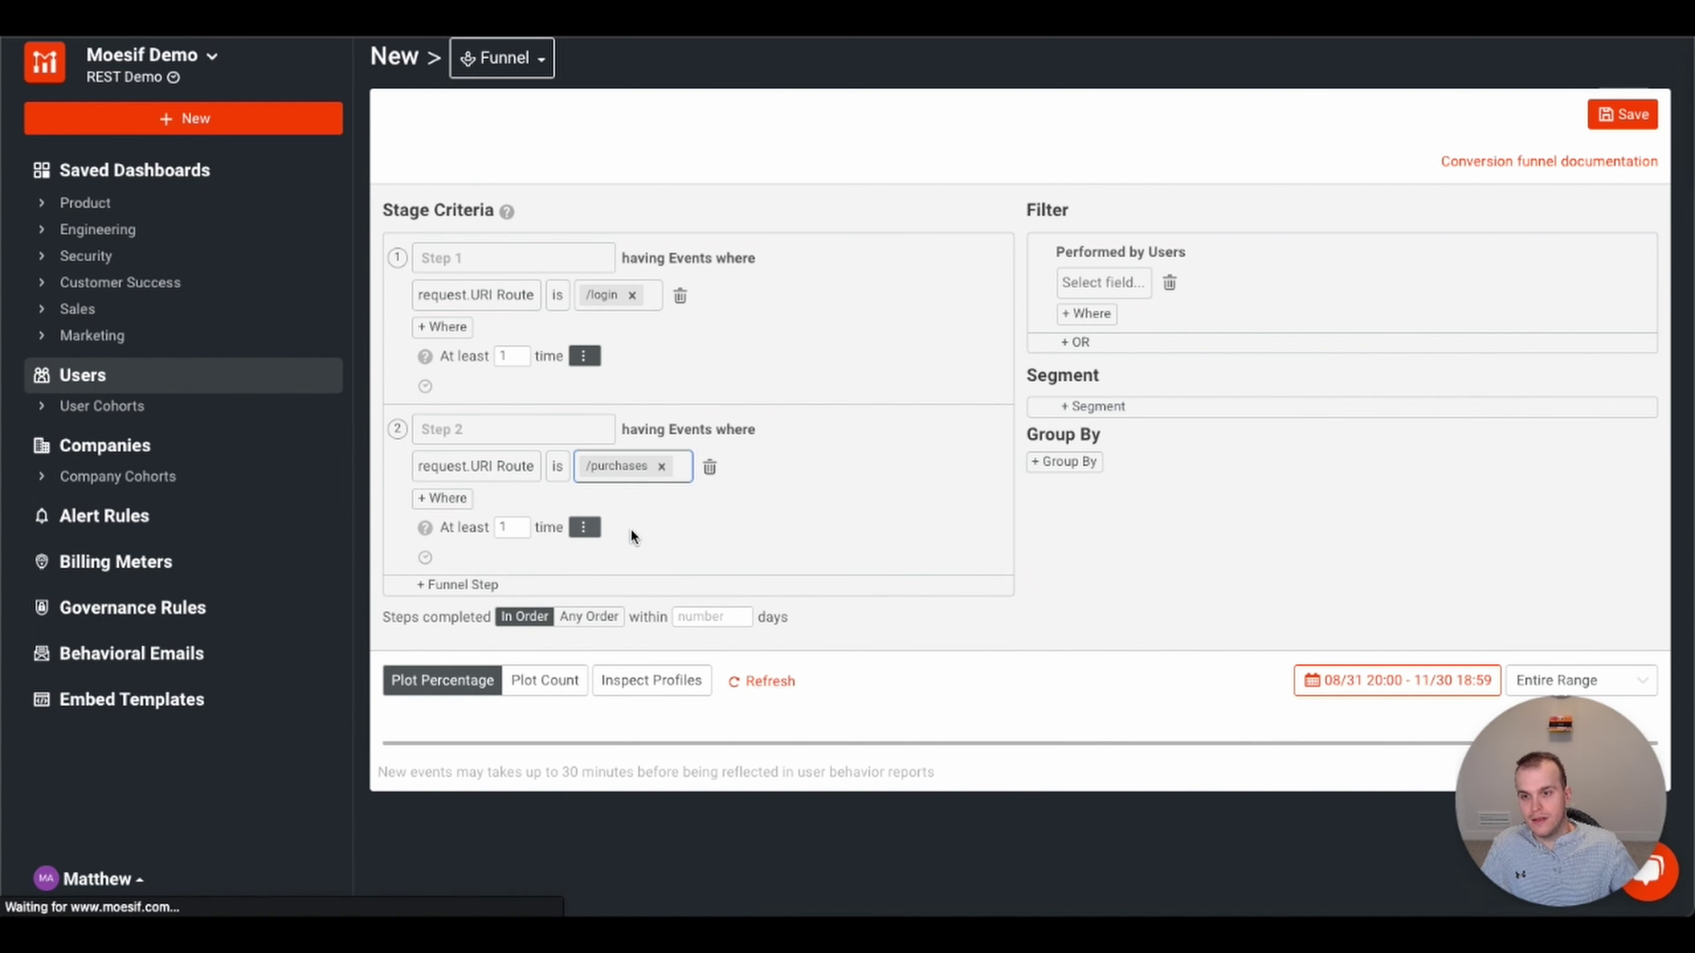
pyautogui.click(441, 498)
# - Add a Response Status Code is 200 OK condition to step 2, giving 25.67% conversion
pyautogui.click(456, 500)
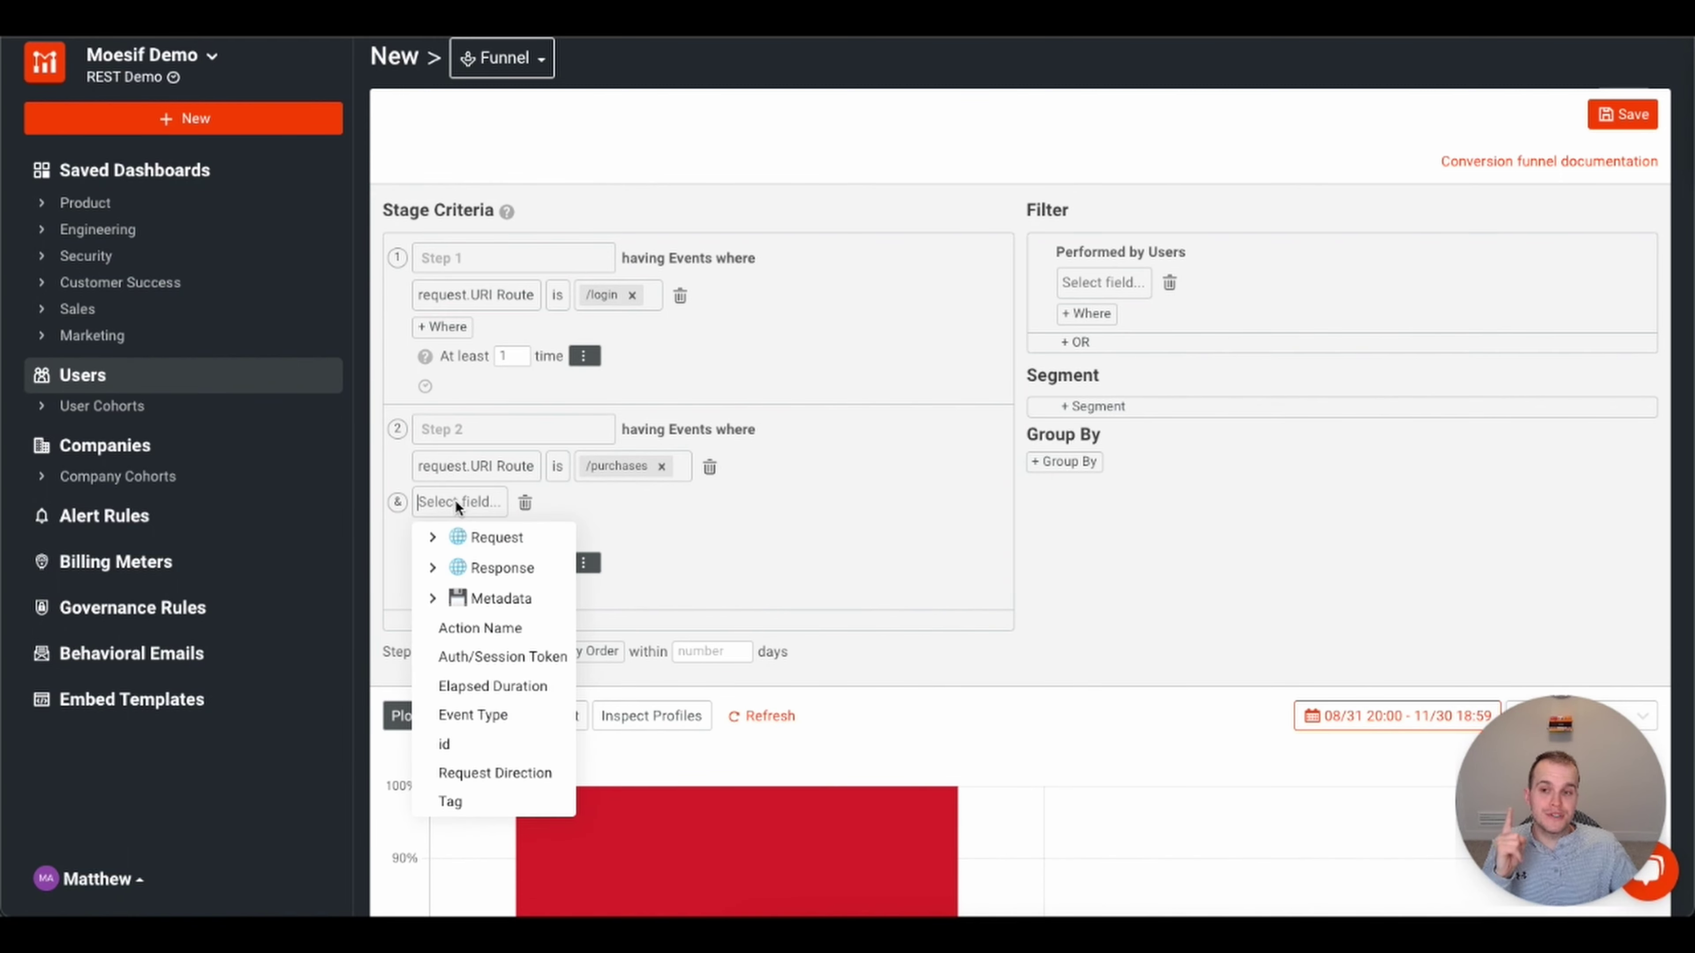
pyautogui.click(433, 568)
pyautogui.click(493, 624)
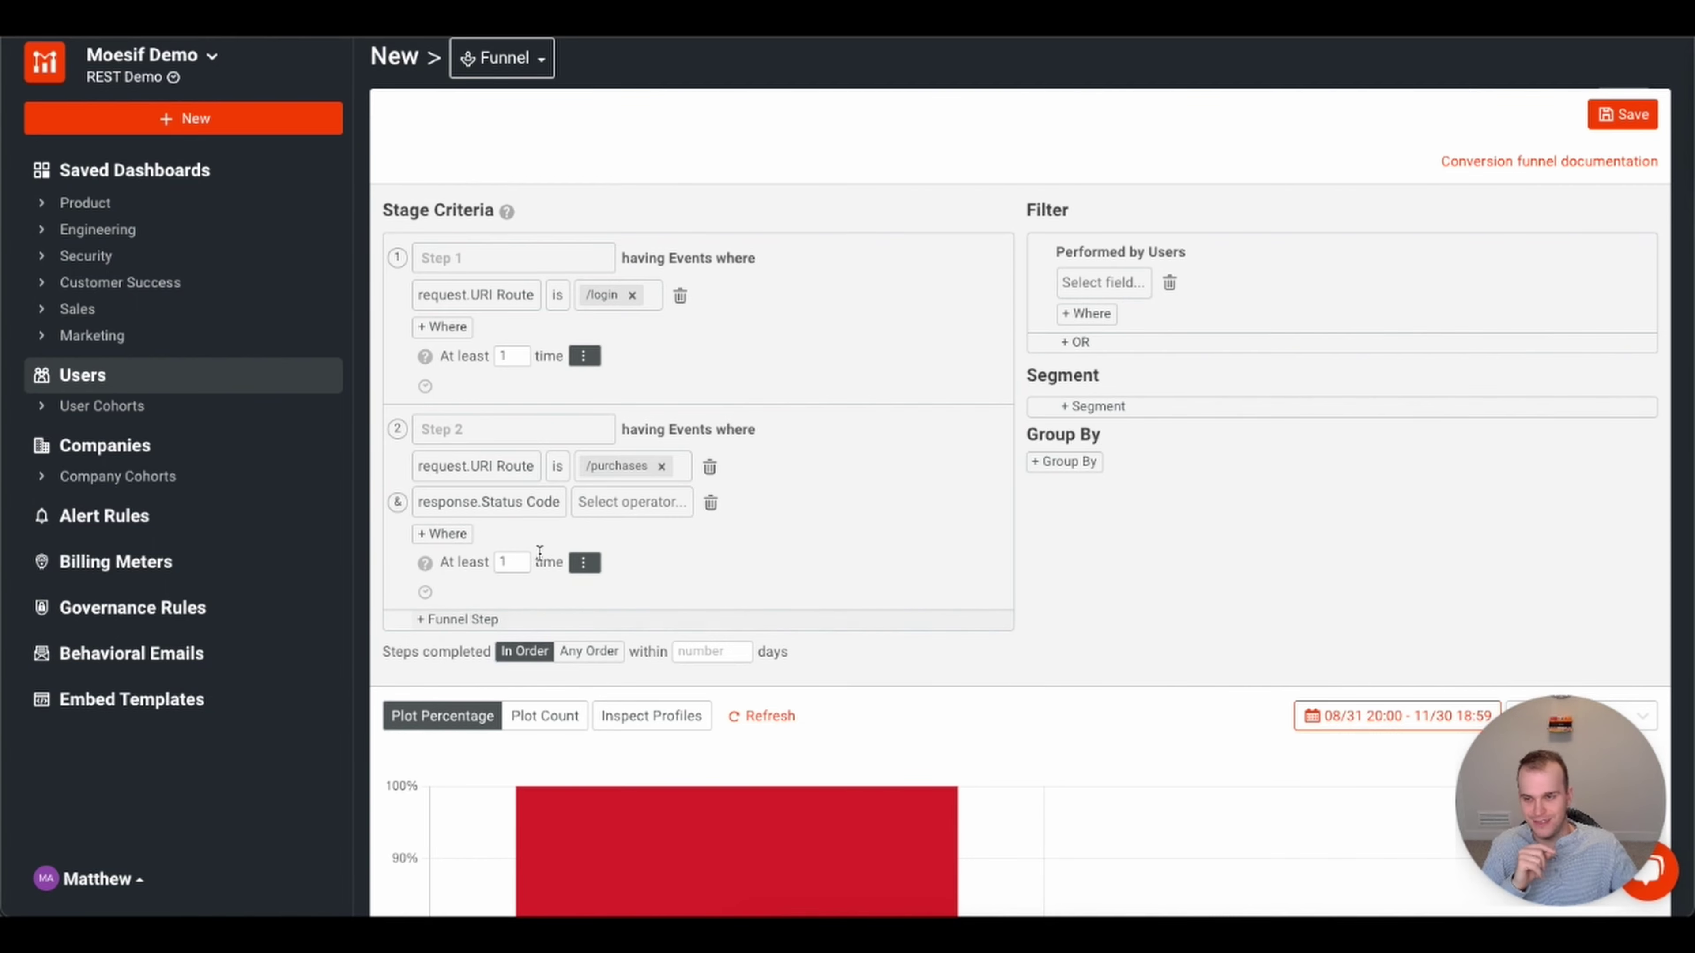
pyautogui.click(654, 502)
pyautogui.click(584, 594)
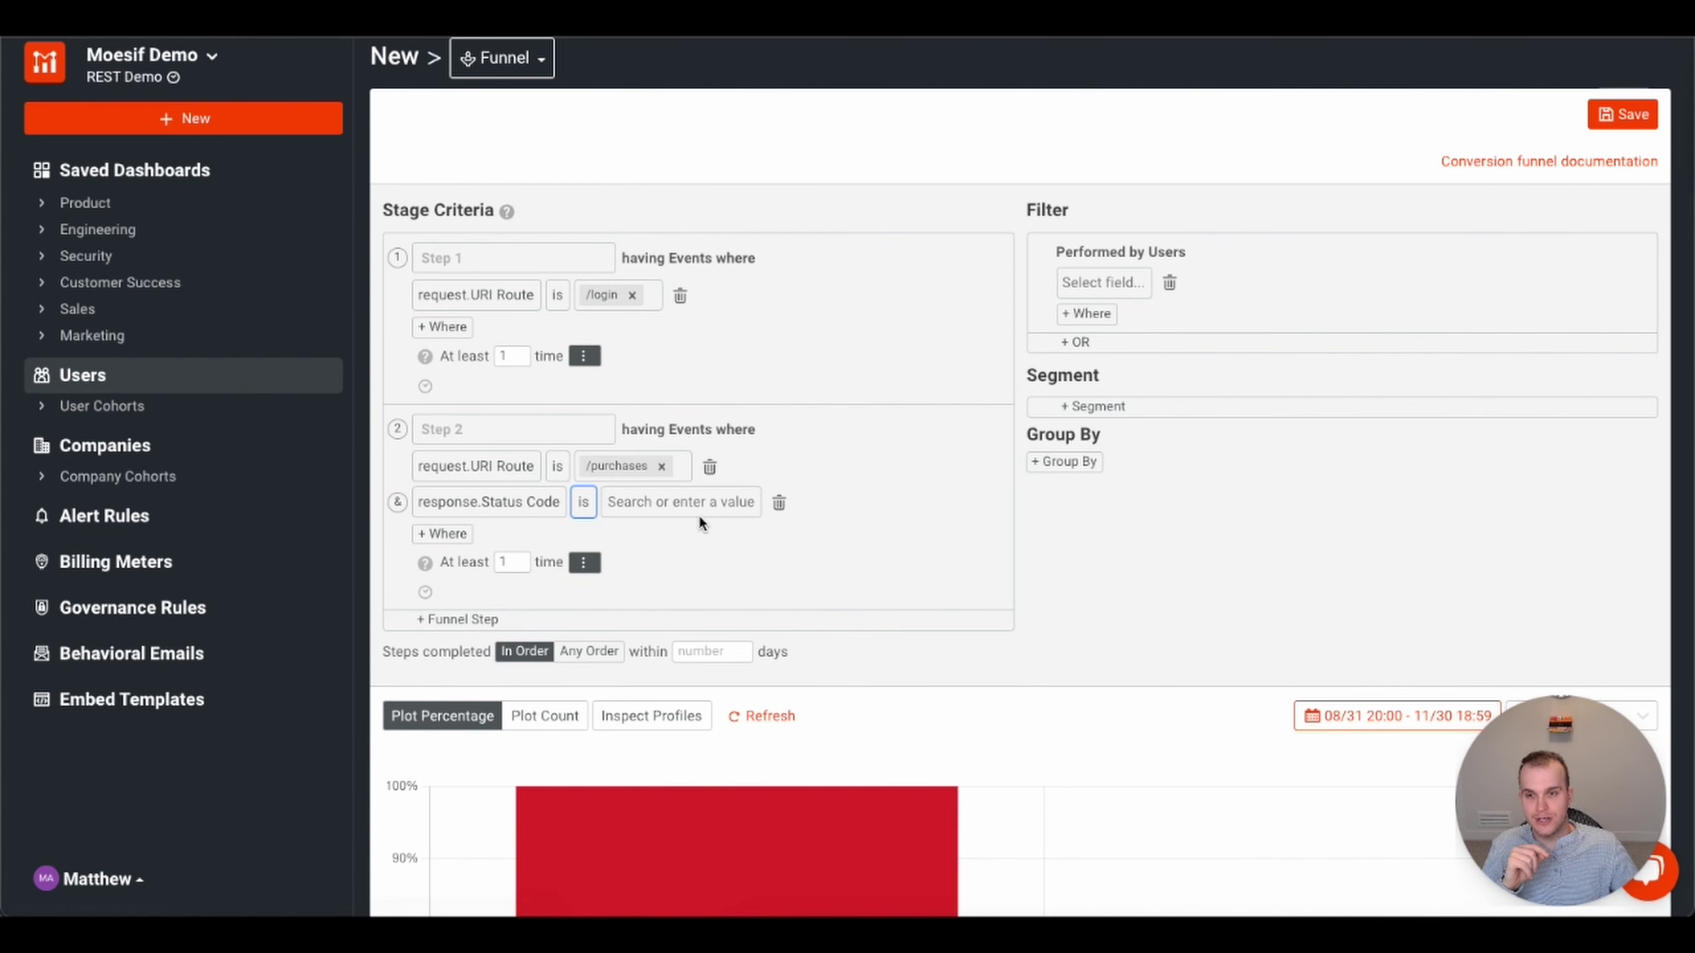
pyautogui.click(699, 505)
pyautogui.scroll(-5, 700, 507)
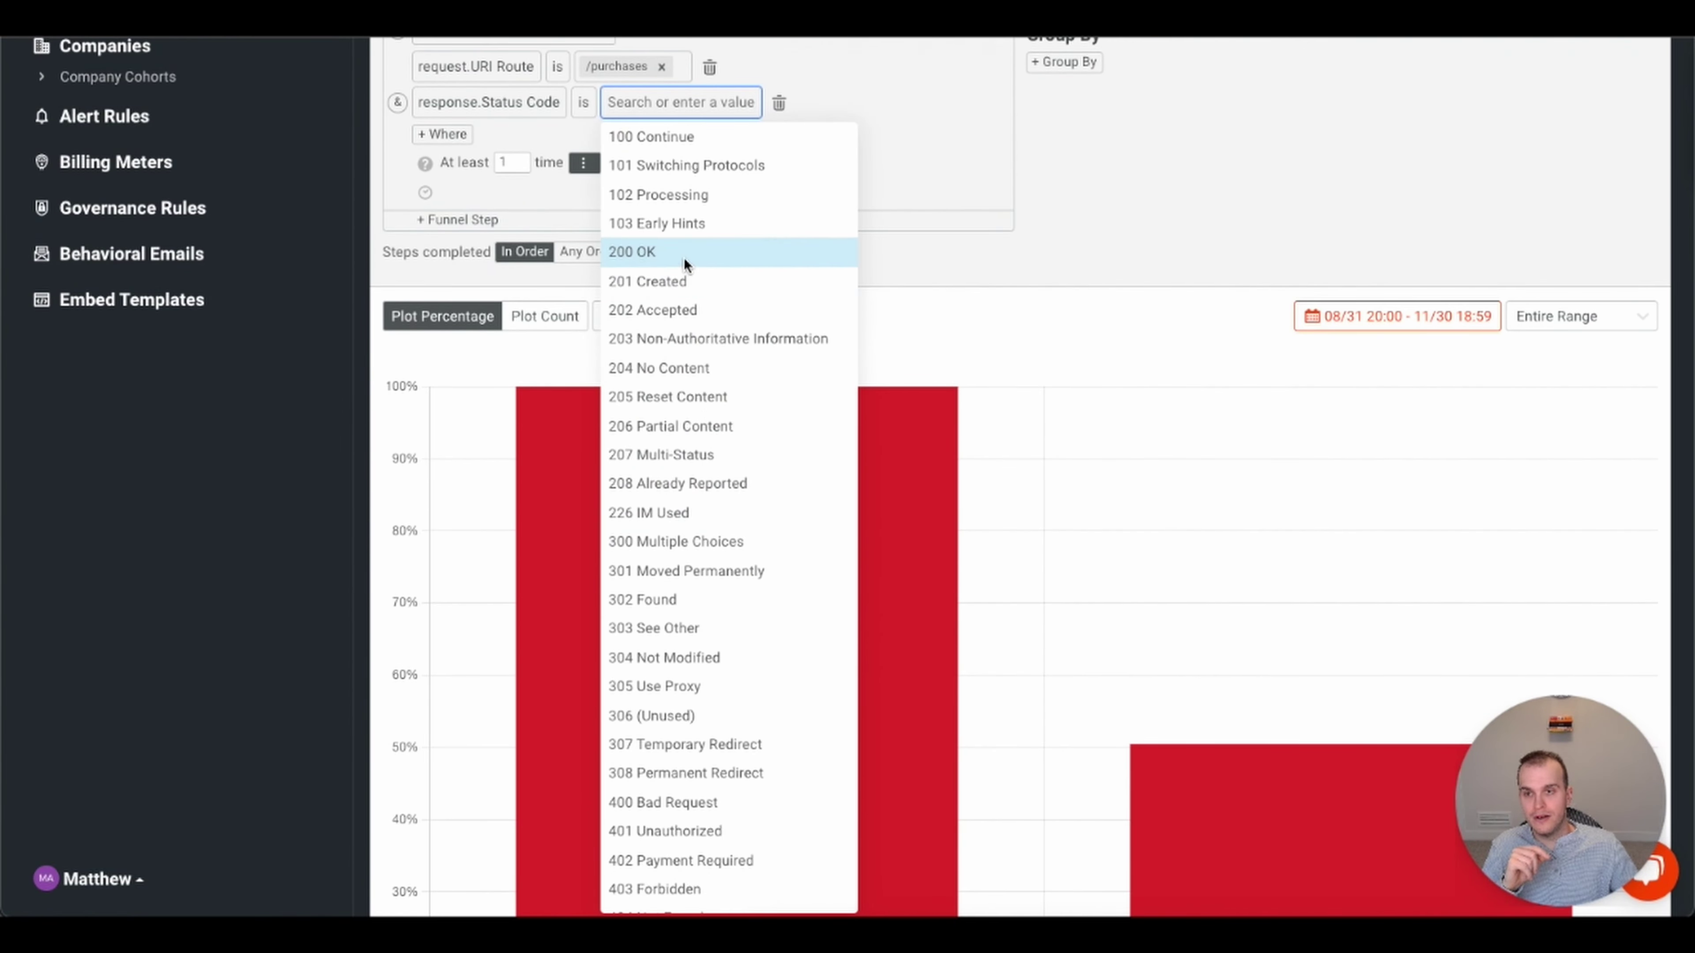
pyautogui.click(684, 252)
pyautogui.scroll(-6, 1088, 528)
pyautogui.scroll(2, 1088, 528)
pyautogui.scroll(-1, 1087, 528)
pyautogui.scroll(-2, 1087, 528)
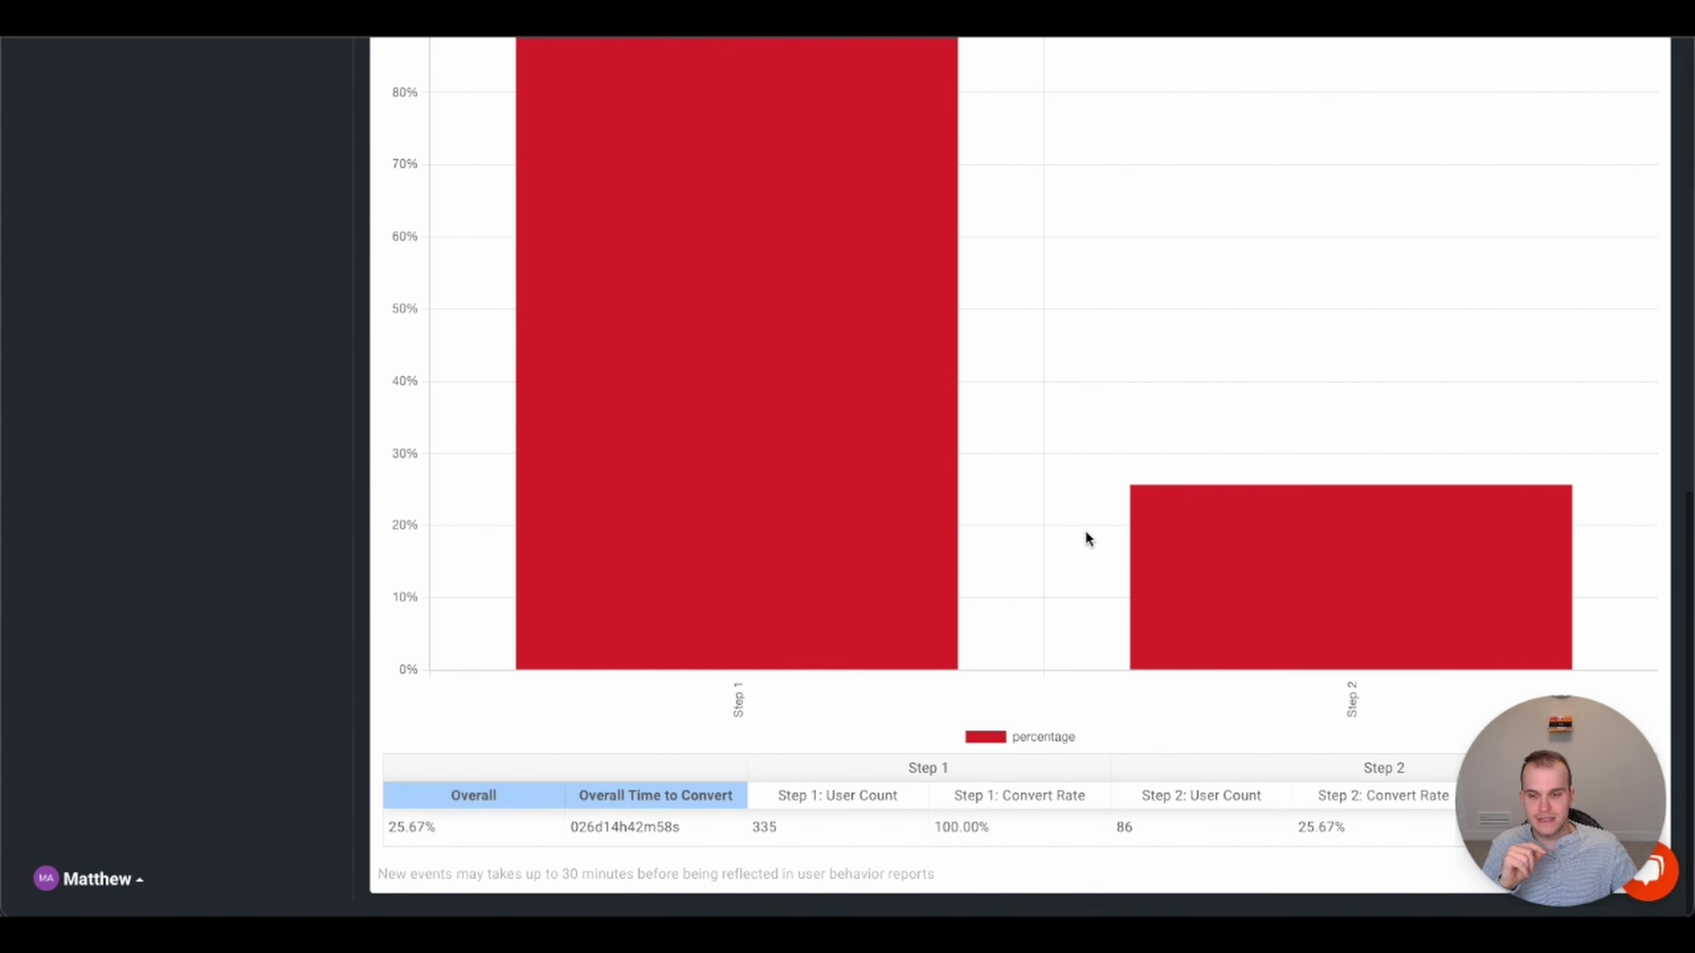
pyautogui.scroll(3, 1019, 550)
pyautogui.moveTo(858, 519)
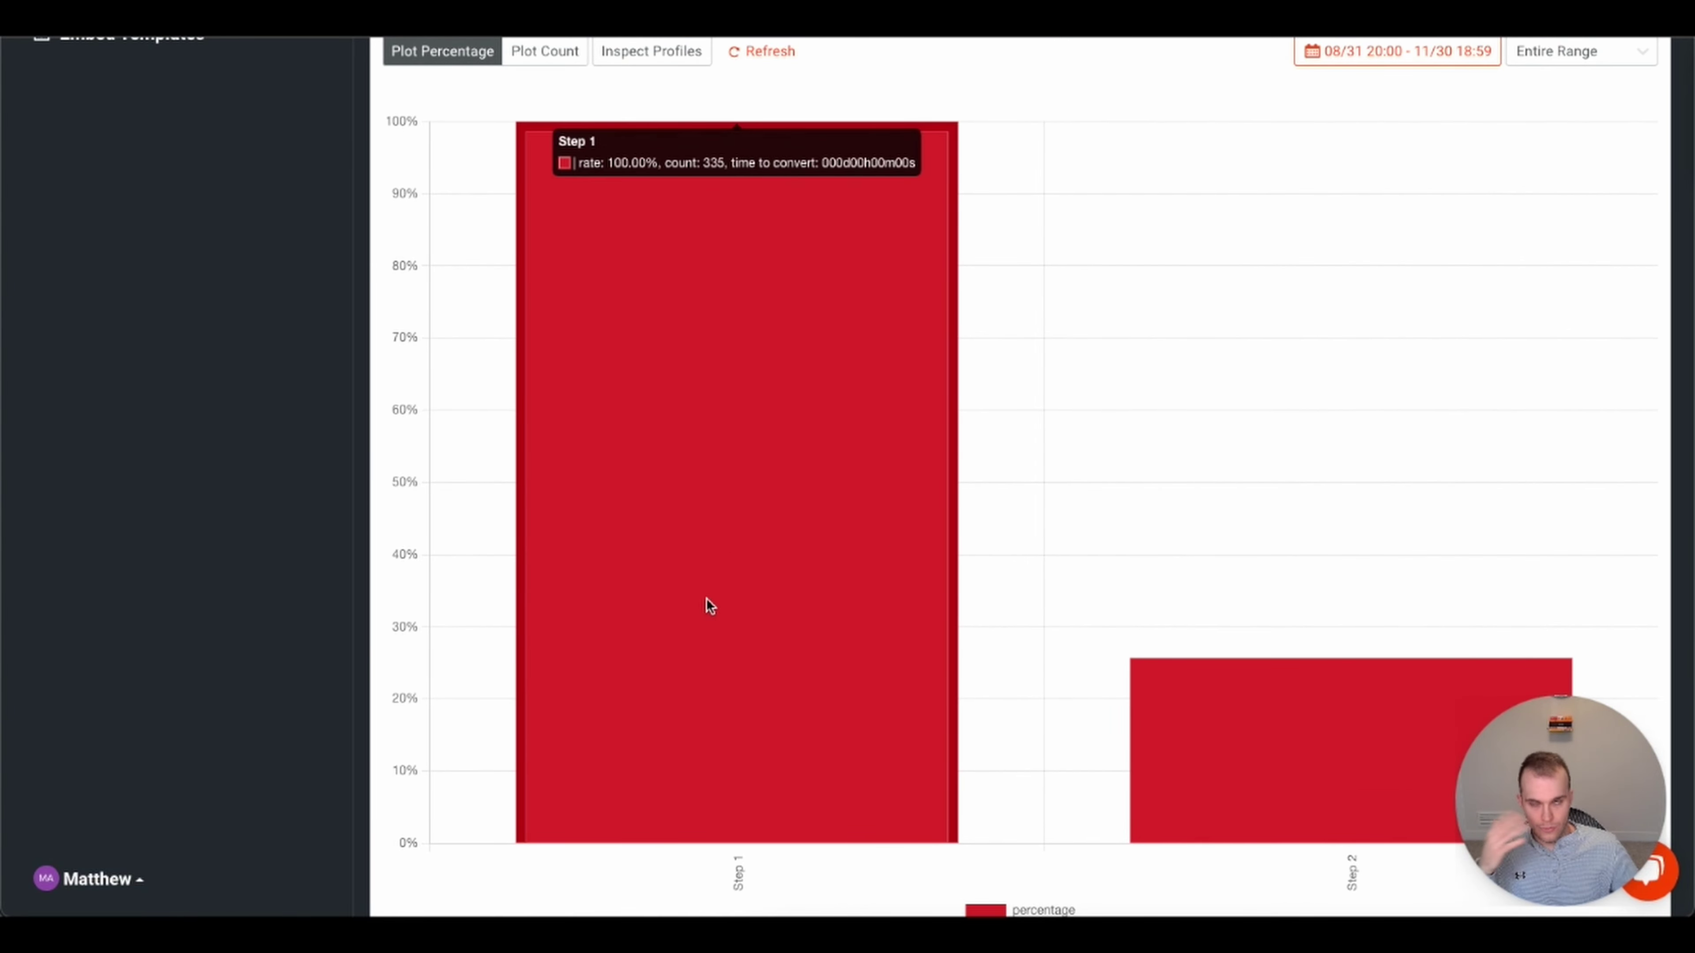
pyautogui.scroll(-1, 730, 601)
pyautogui.scroll(-1, 728, 594)
pyautogui.moveTo(1349, 665)
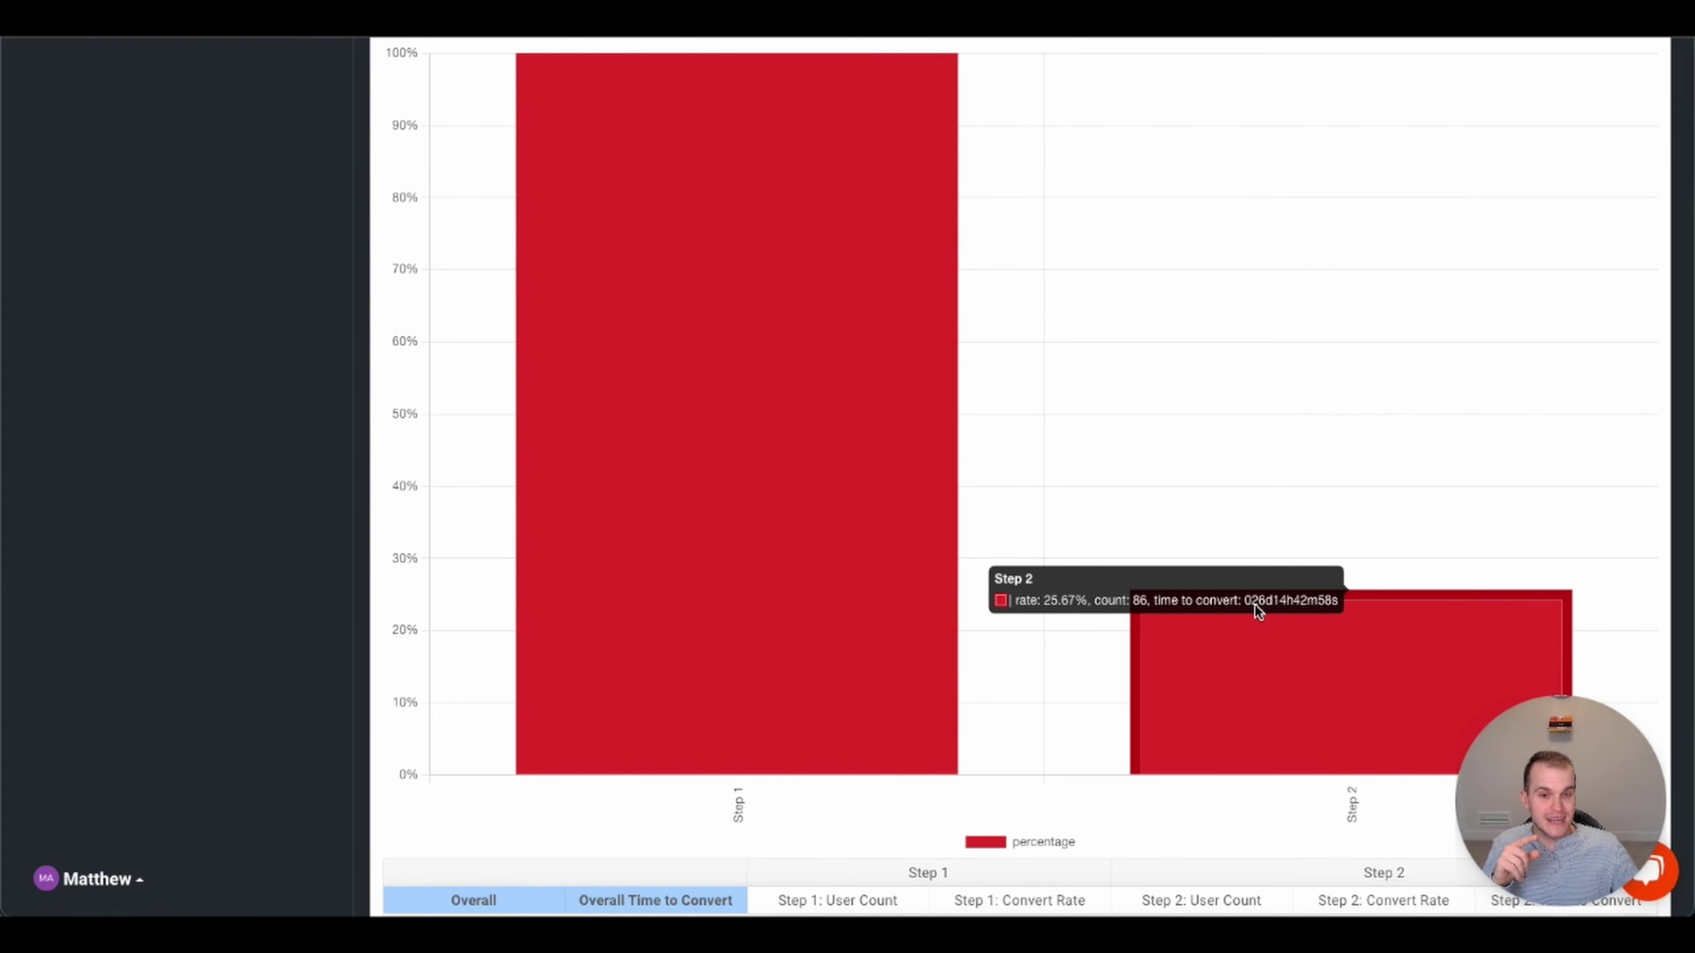
pyautogui.scroll(-2, 1299, 721)
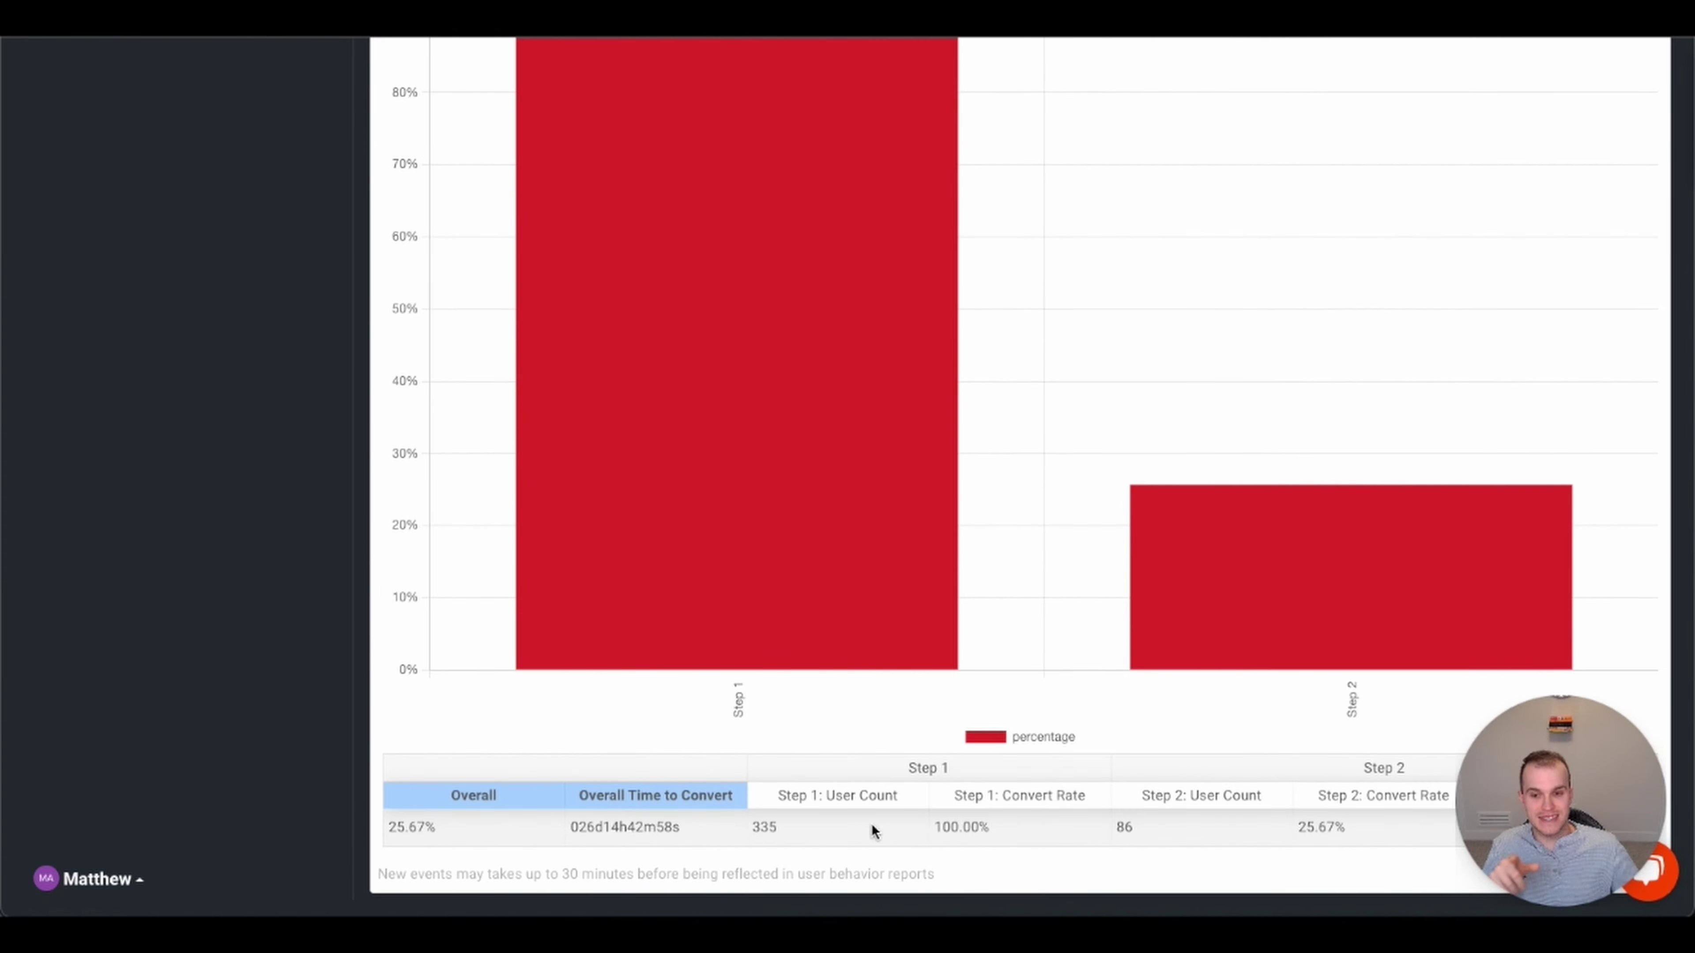
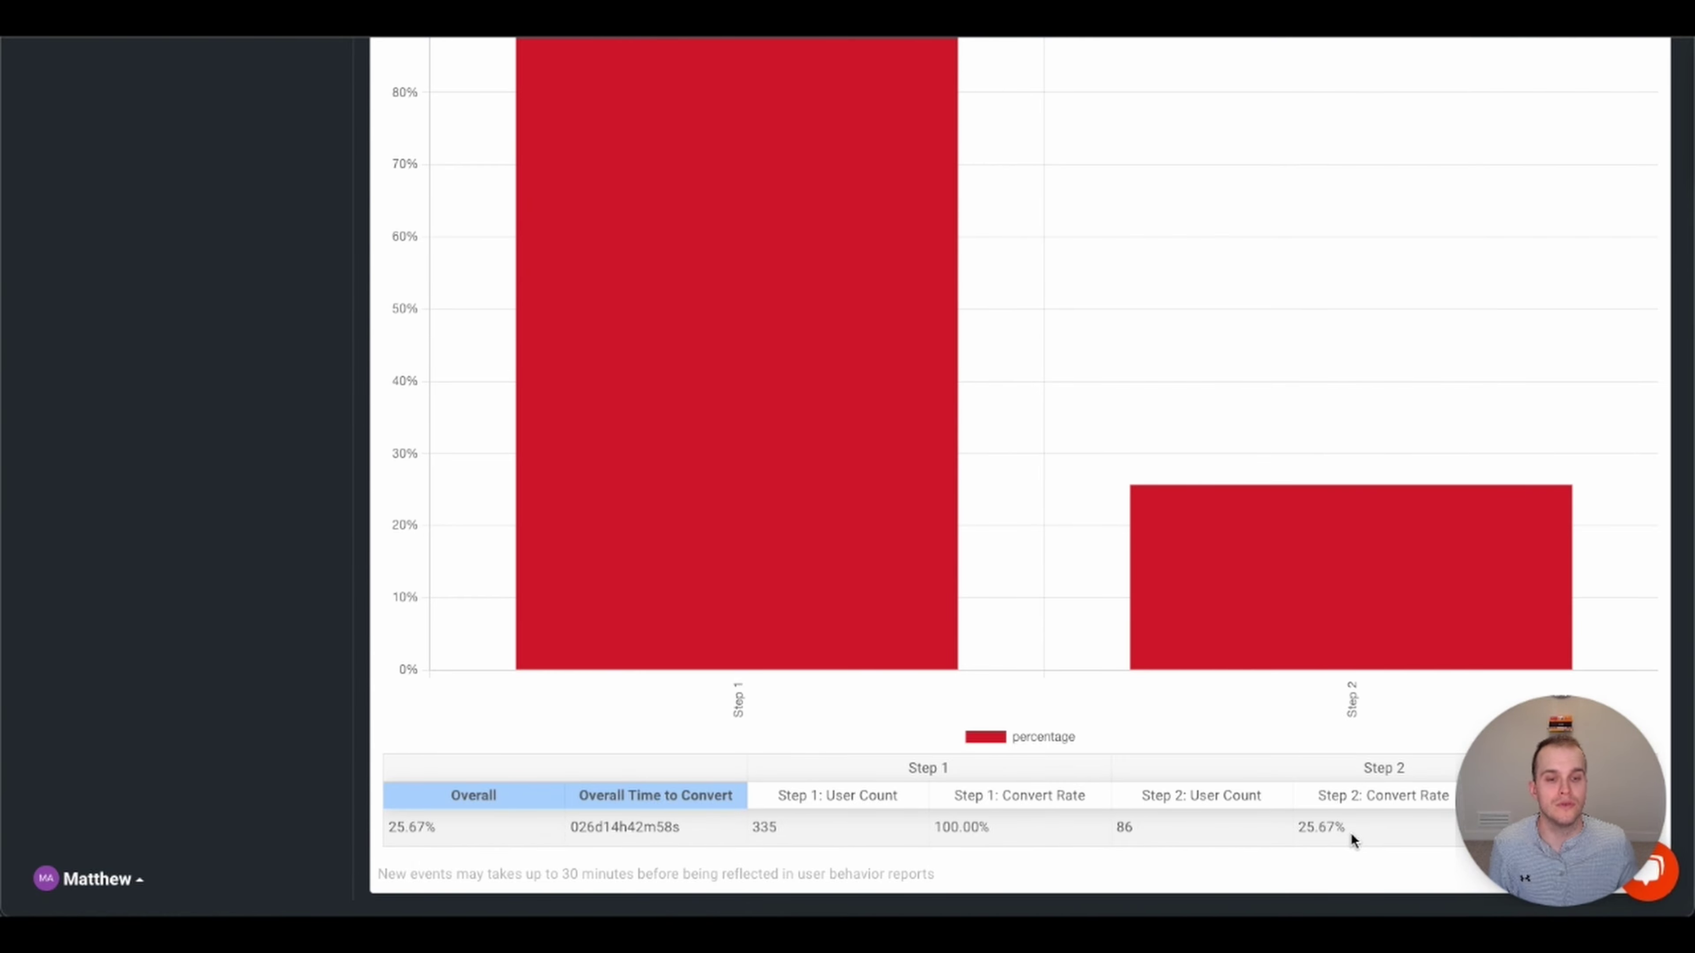
# - Scroll back to the top of the /login-to-/purchases funnel showing 25.67% conversion
pyautogui.scroll(10, 829, 495)
pyautogui.scroll(3, 829, 498)
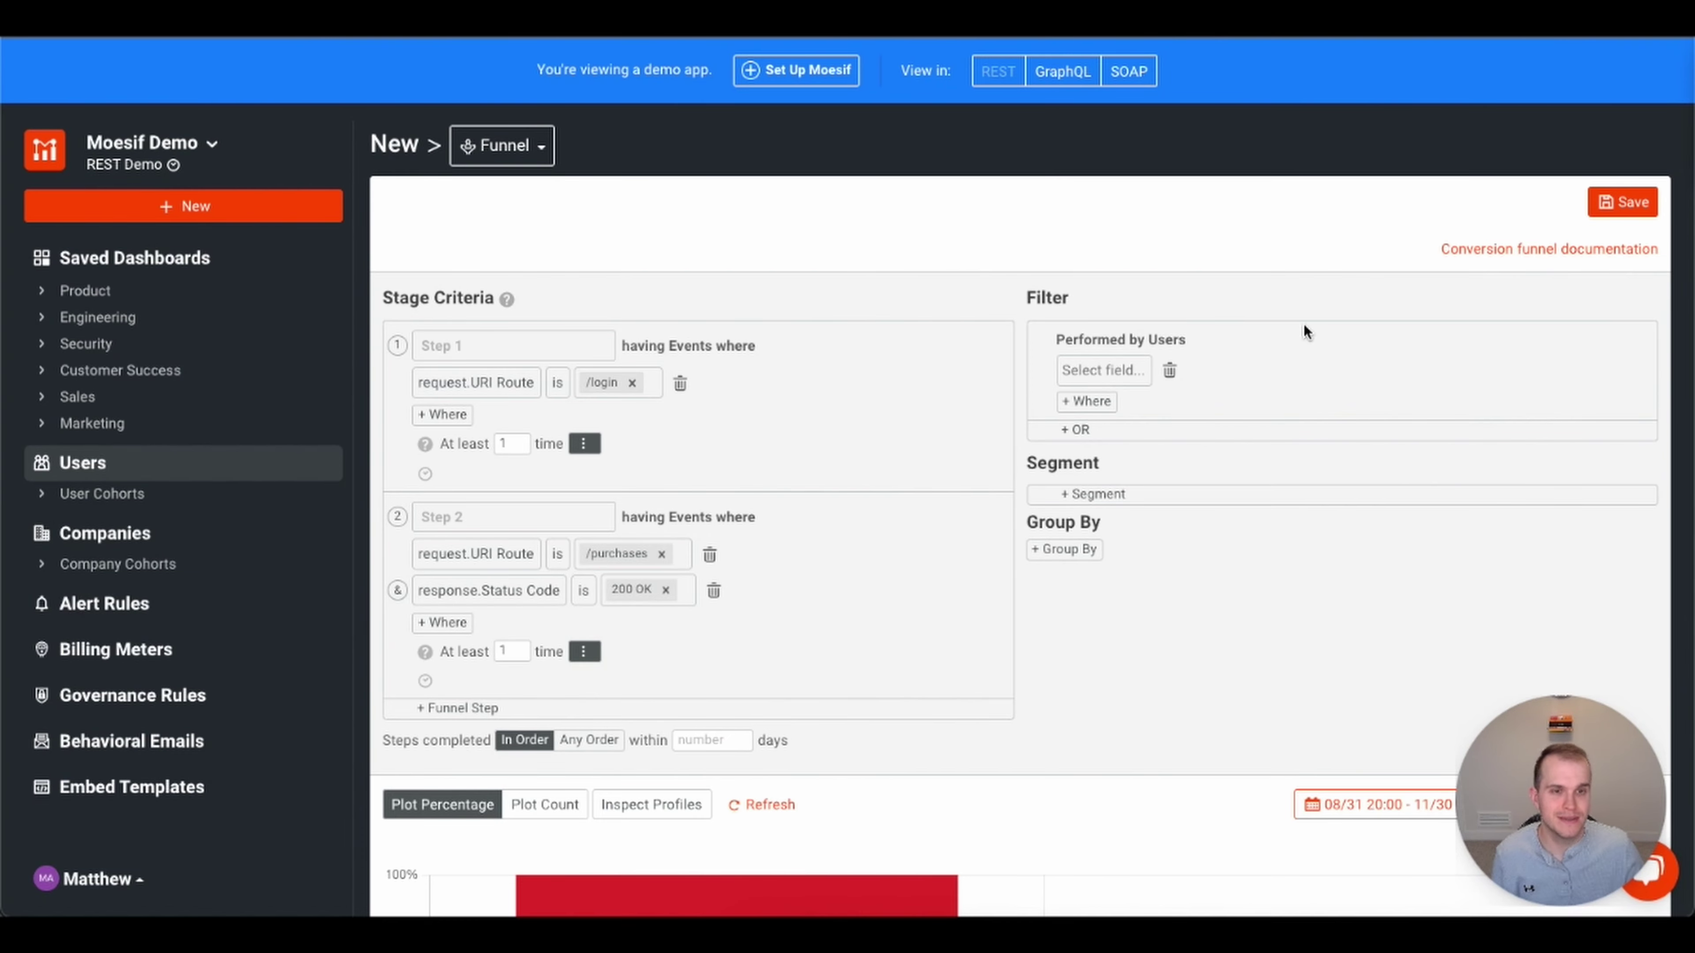
pyautogui.click(1601, 207)
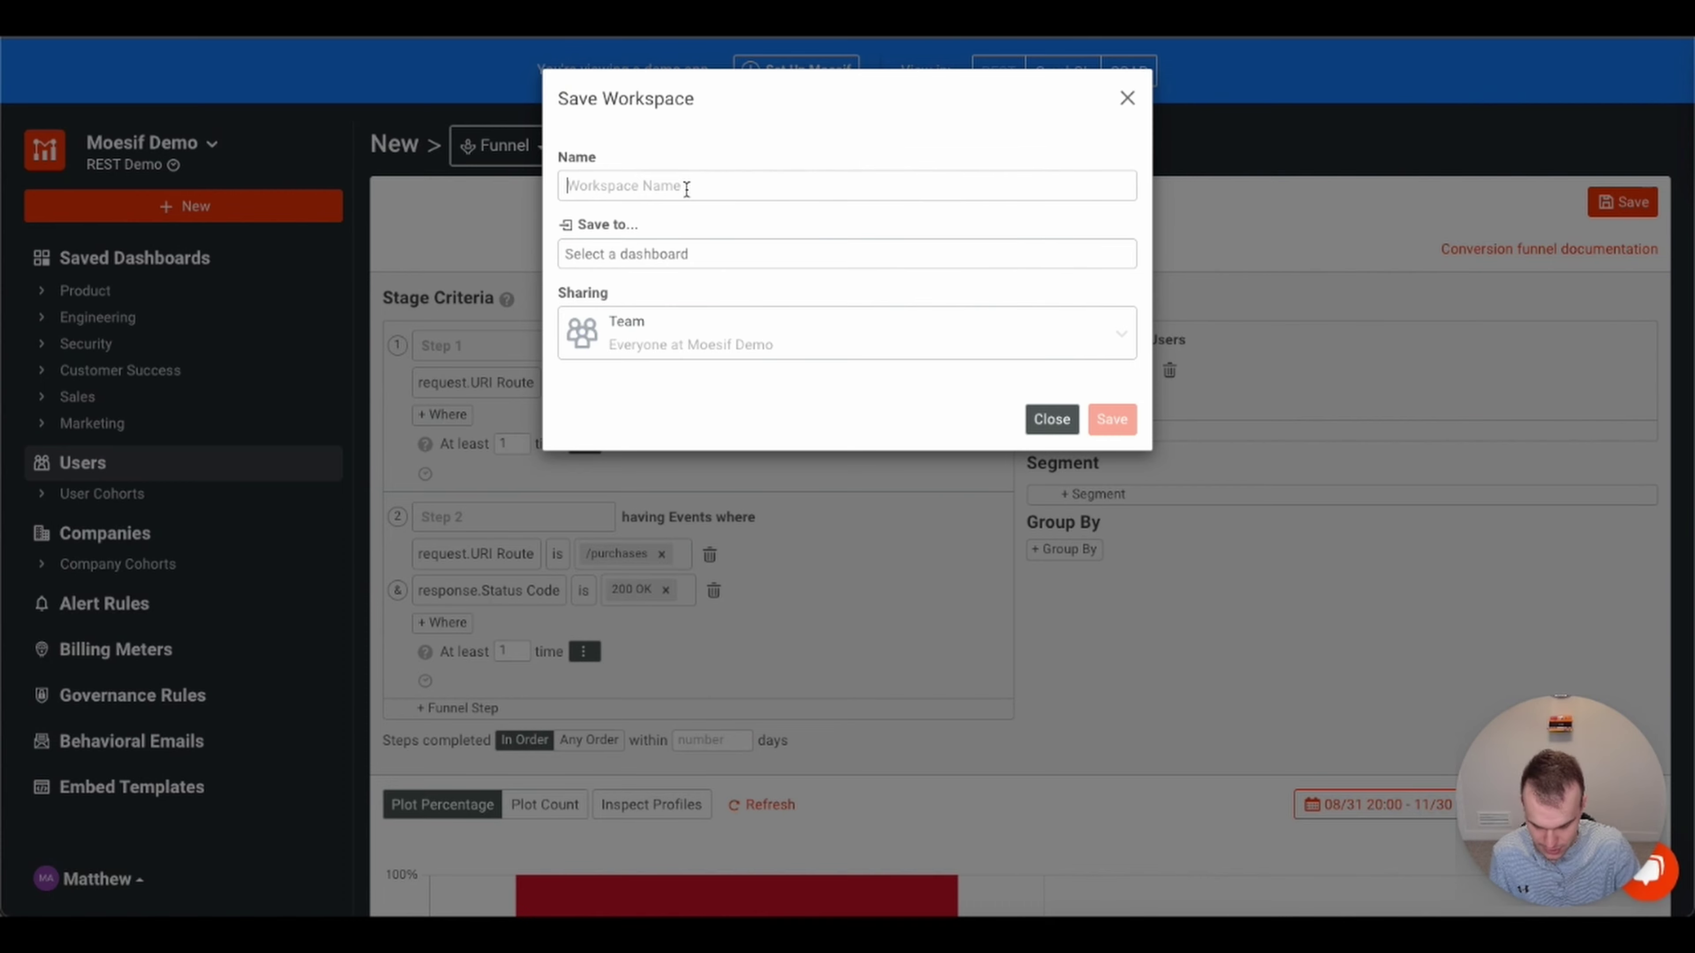
pyautogui.write('Purchas Funnel')
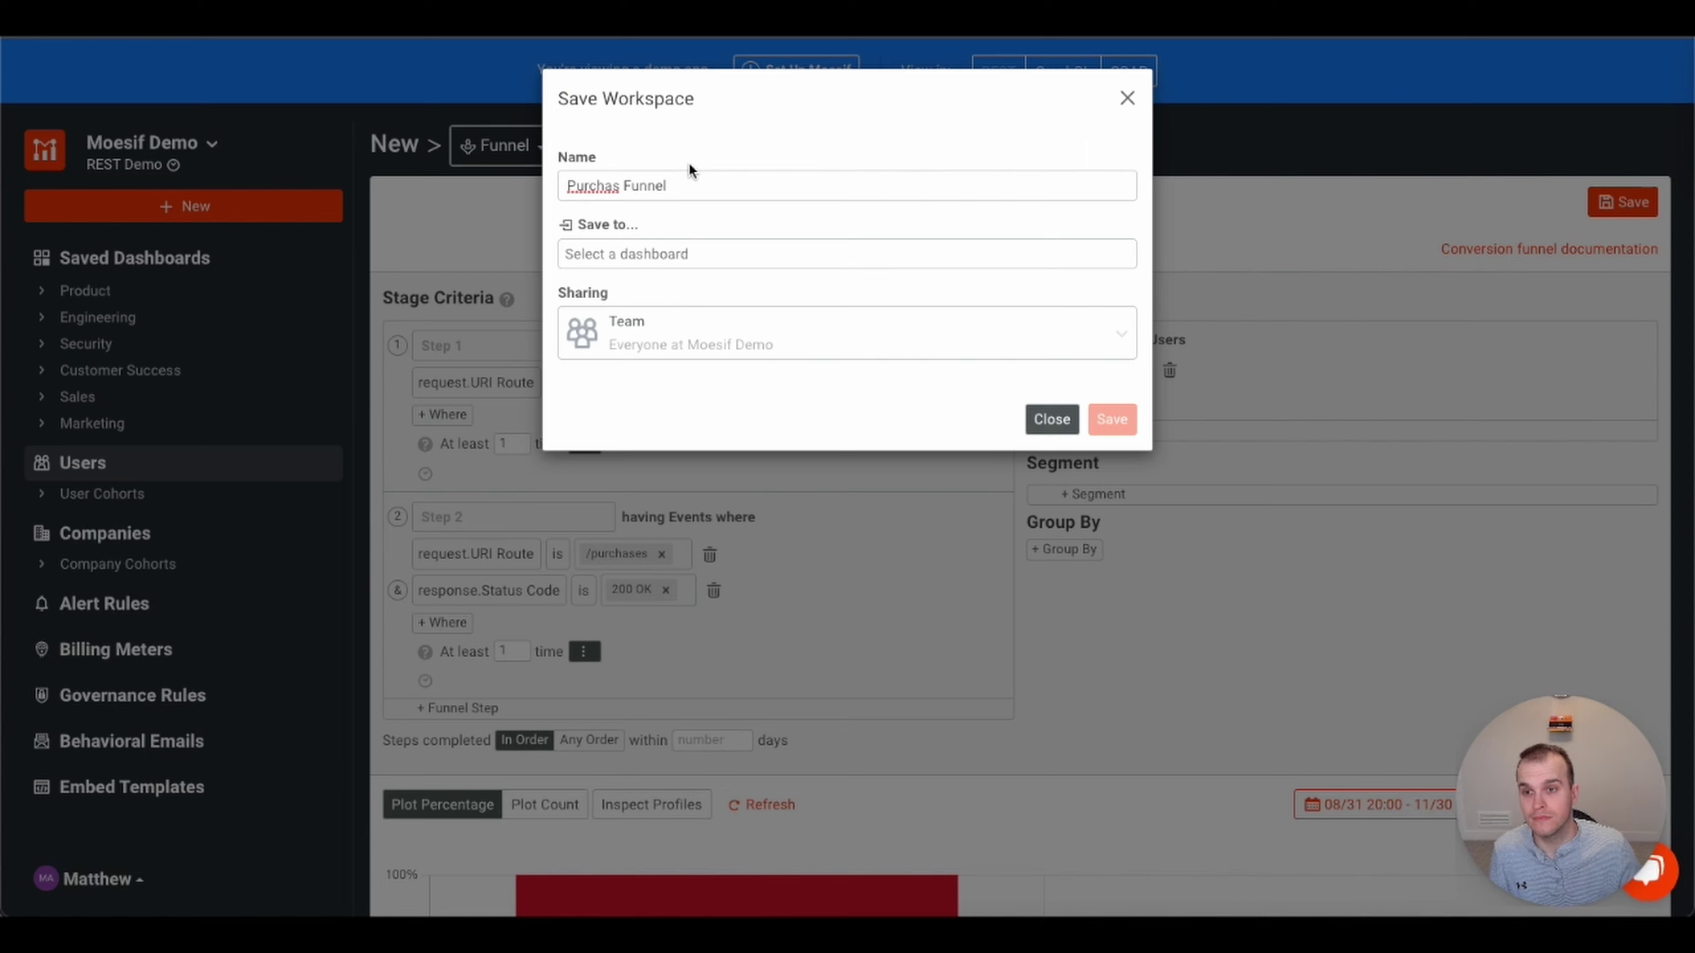
pyautogui.click(622, 187)
pyautogui.press('BackSpace')
pyautogui.write('e')
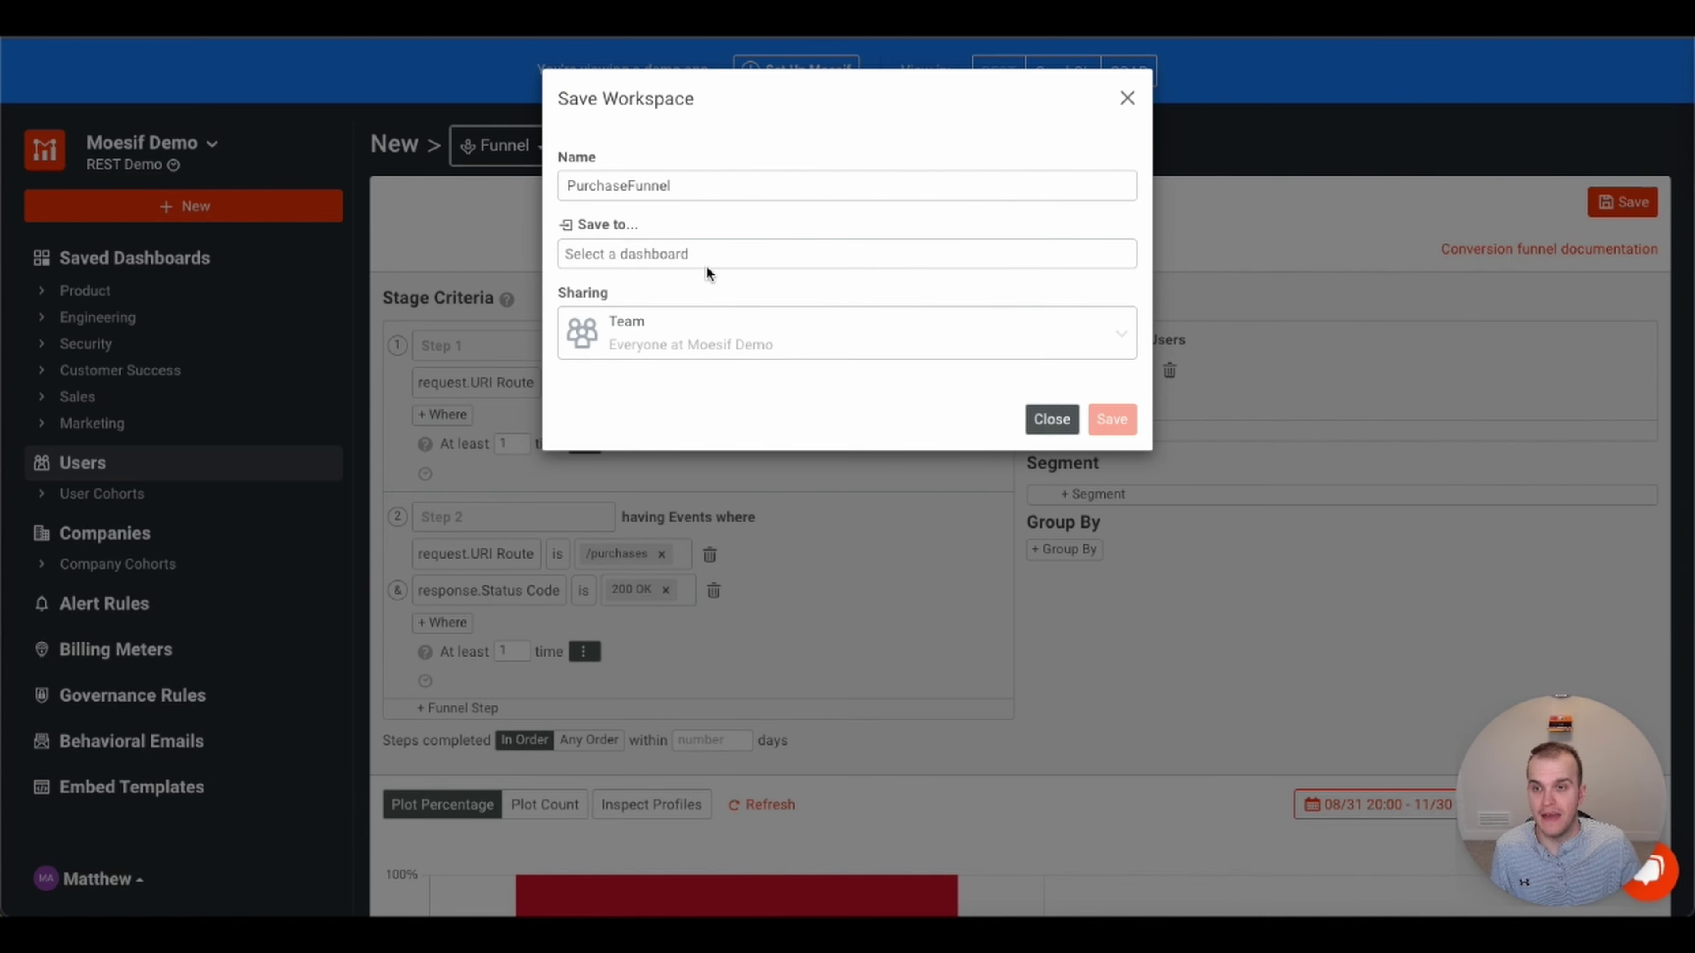
pyautogui.click(707, 266)
pyautogui.click(684, 287)
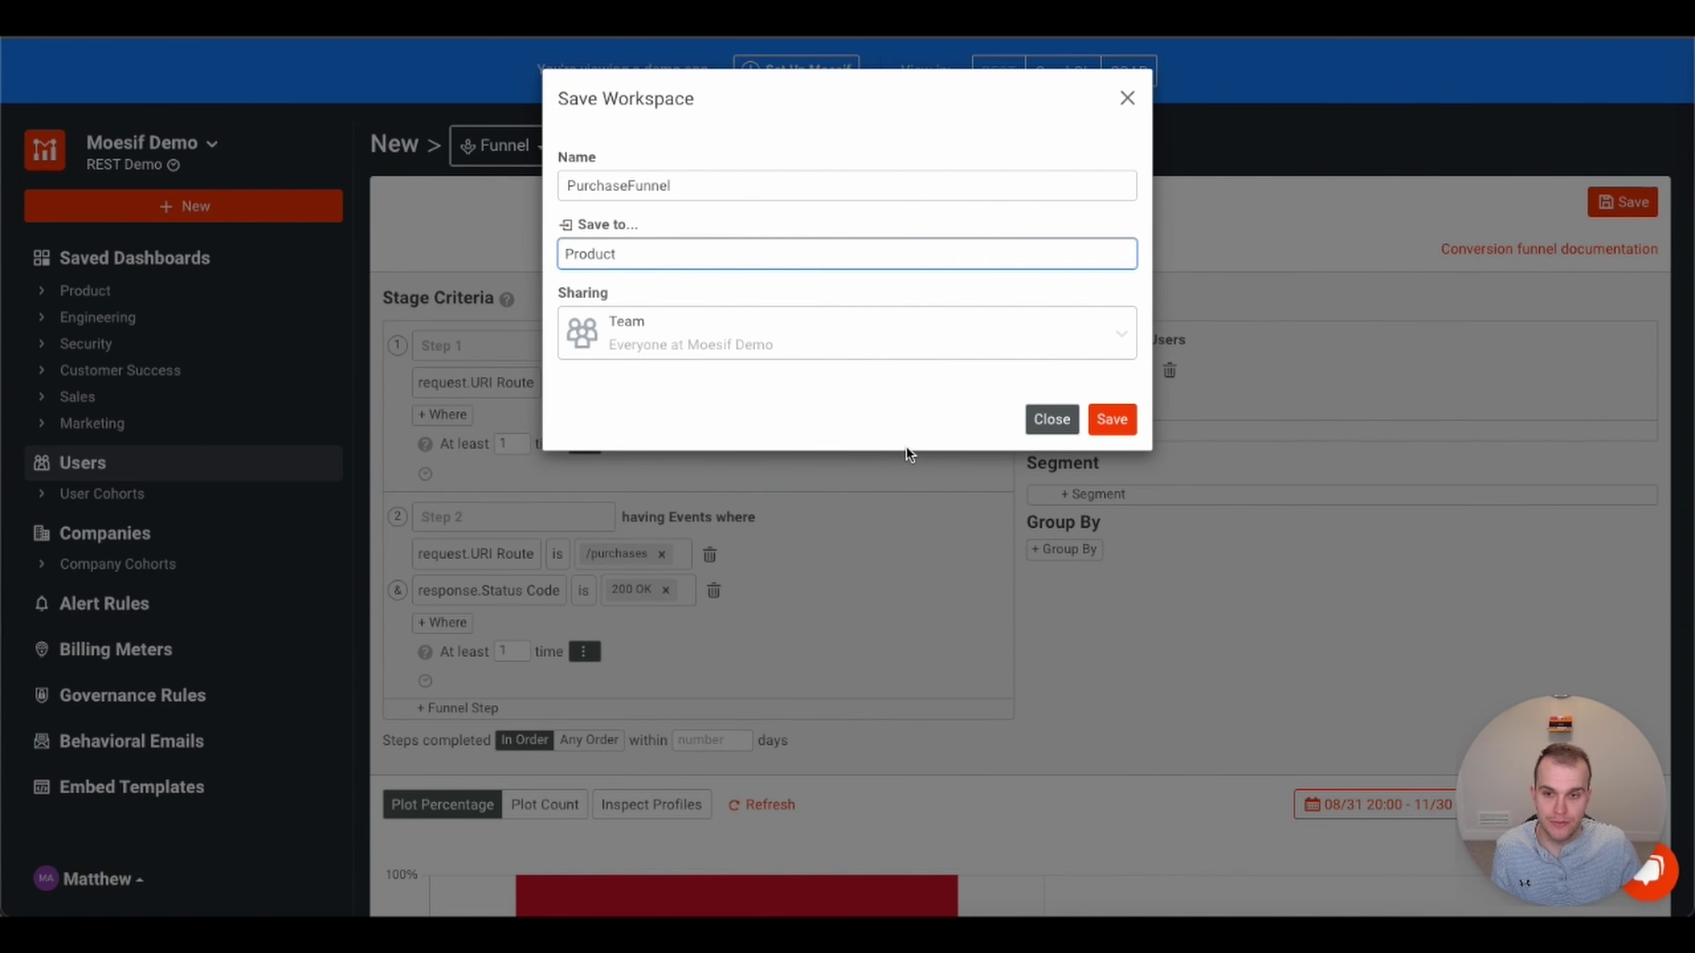
pyautogui.click(1120, 337)
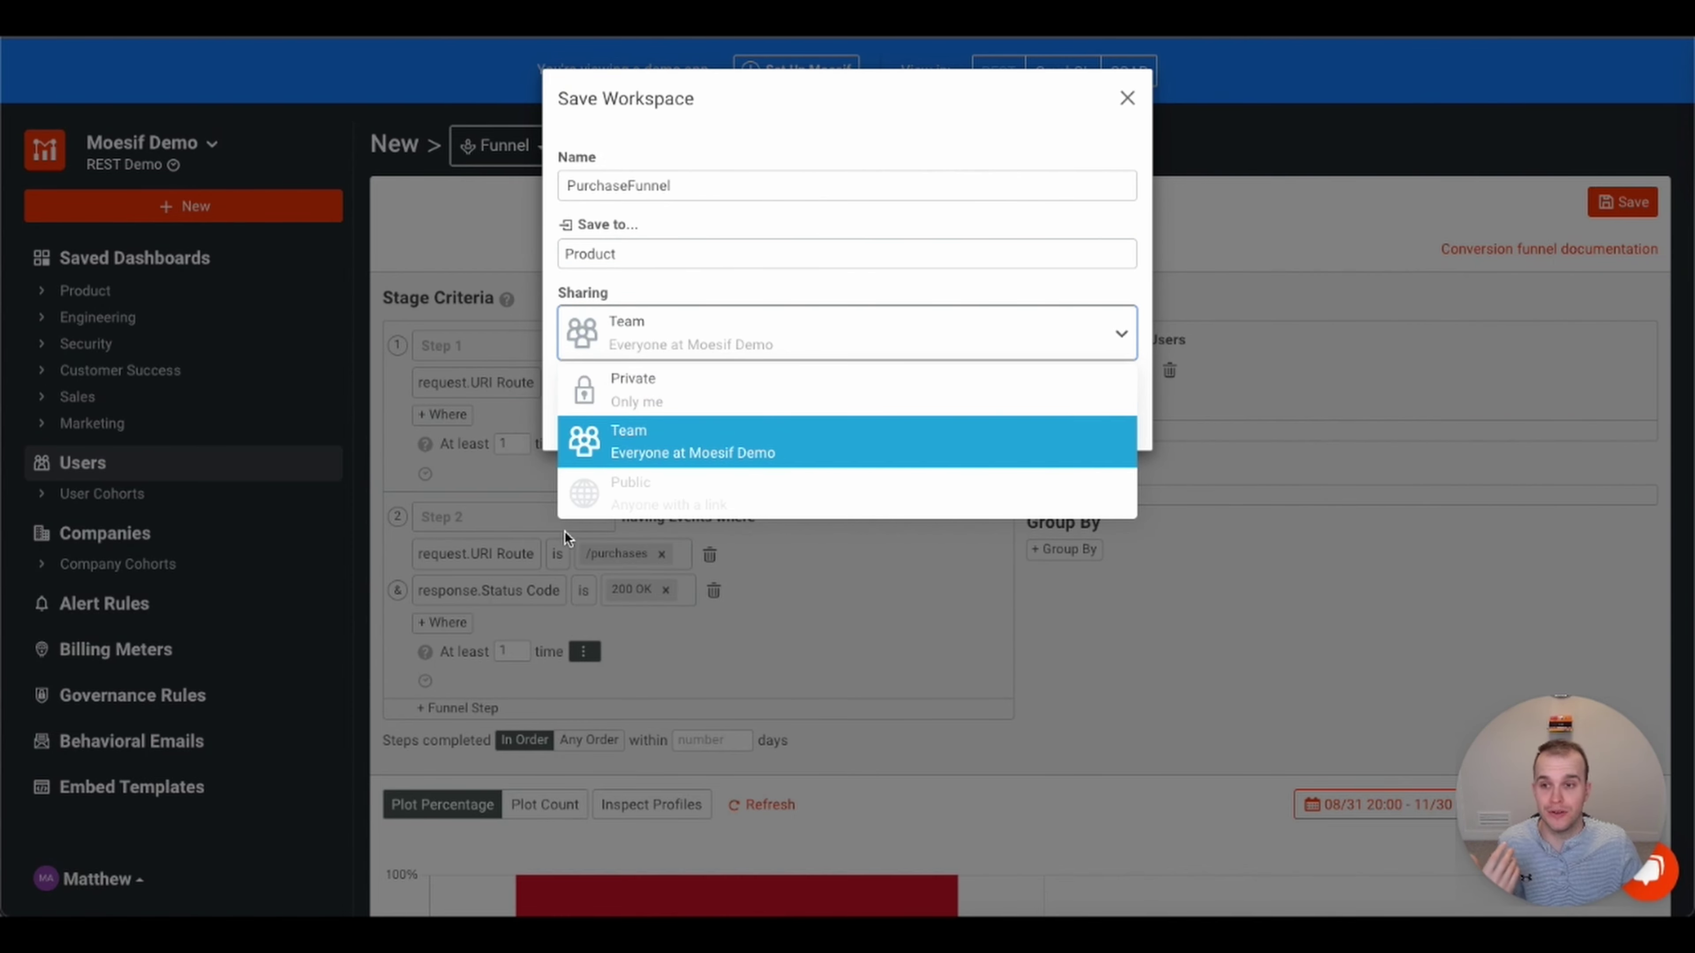
pyautogui.click(670, 393)
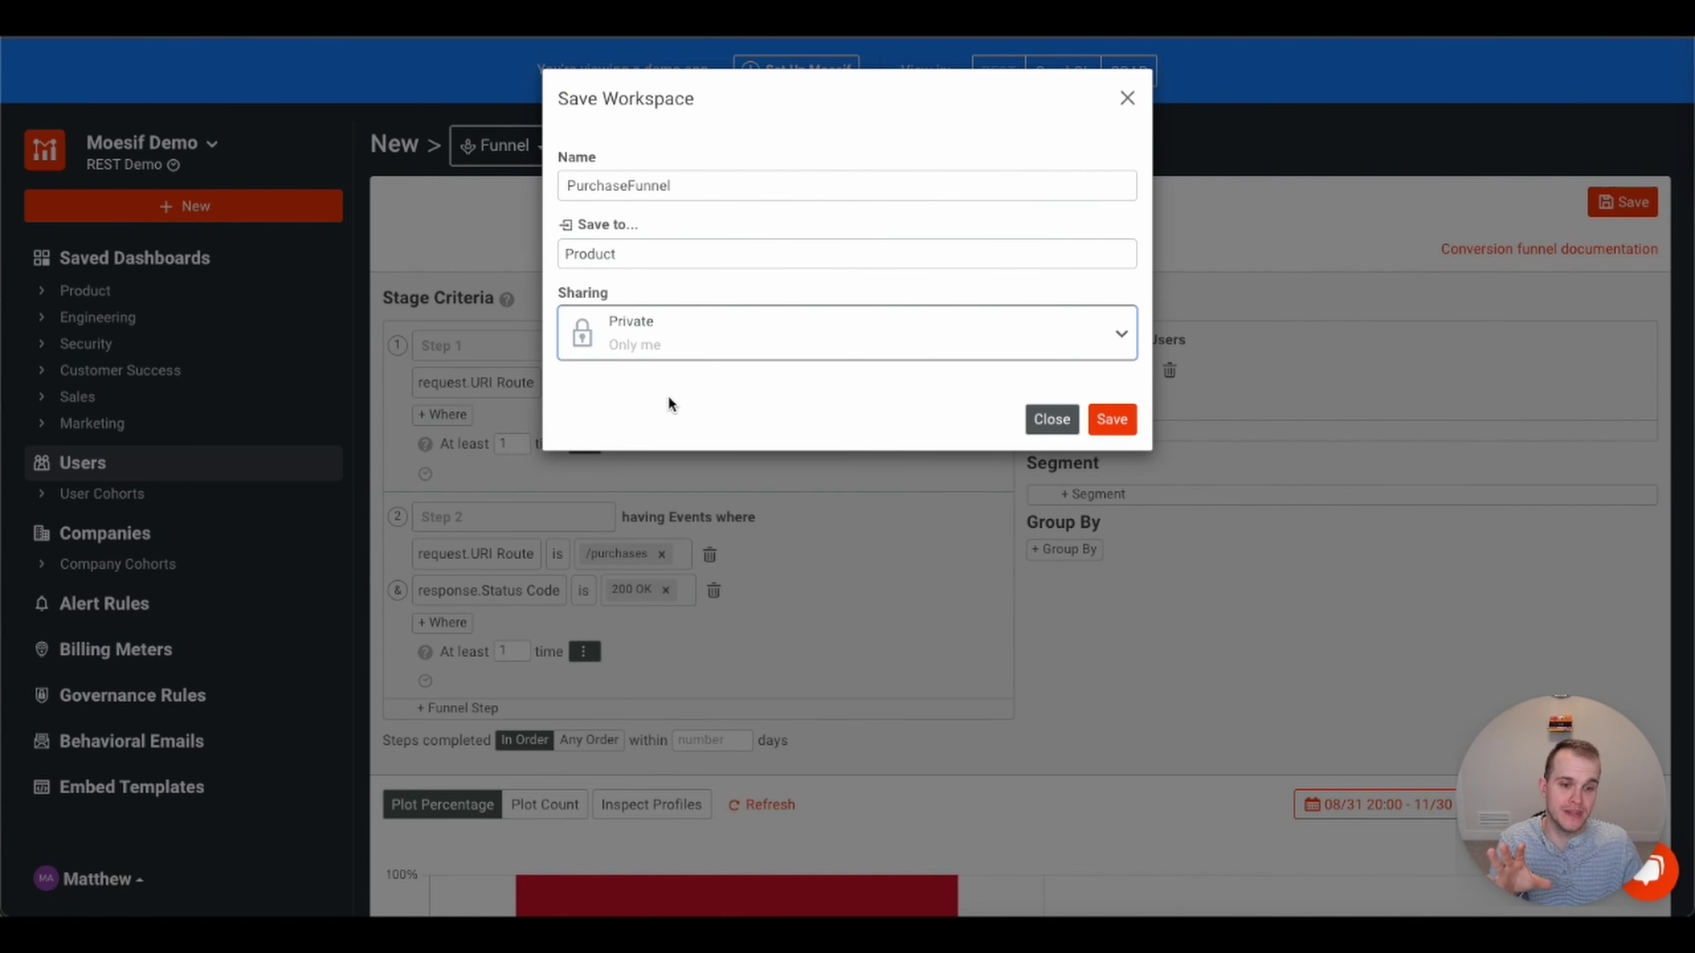
pyautogui.click(1124, 337)
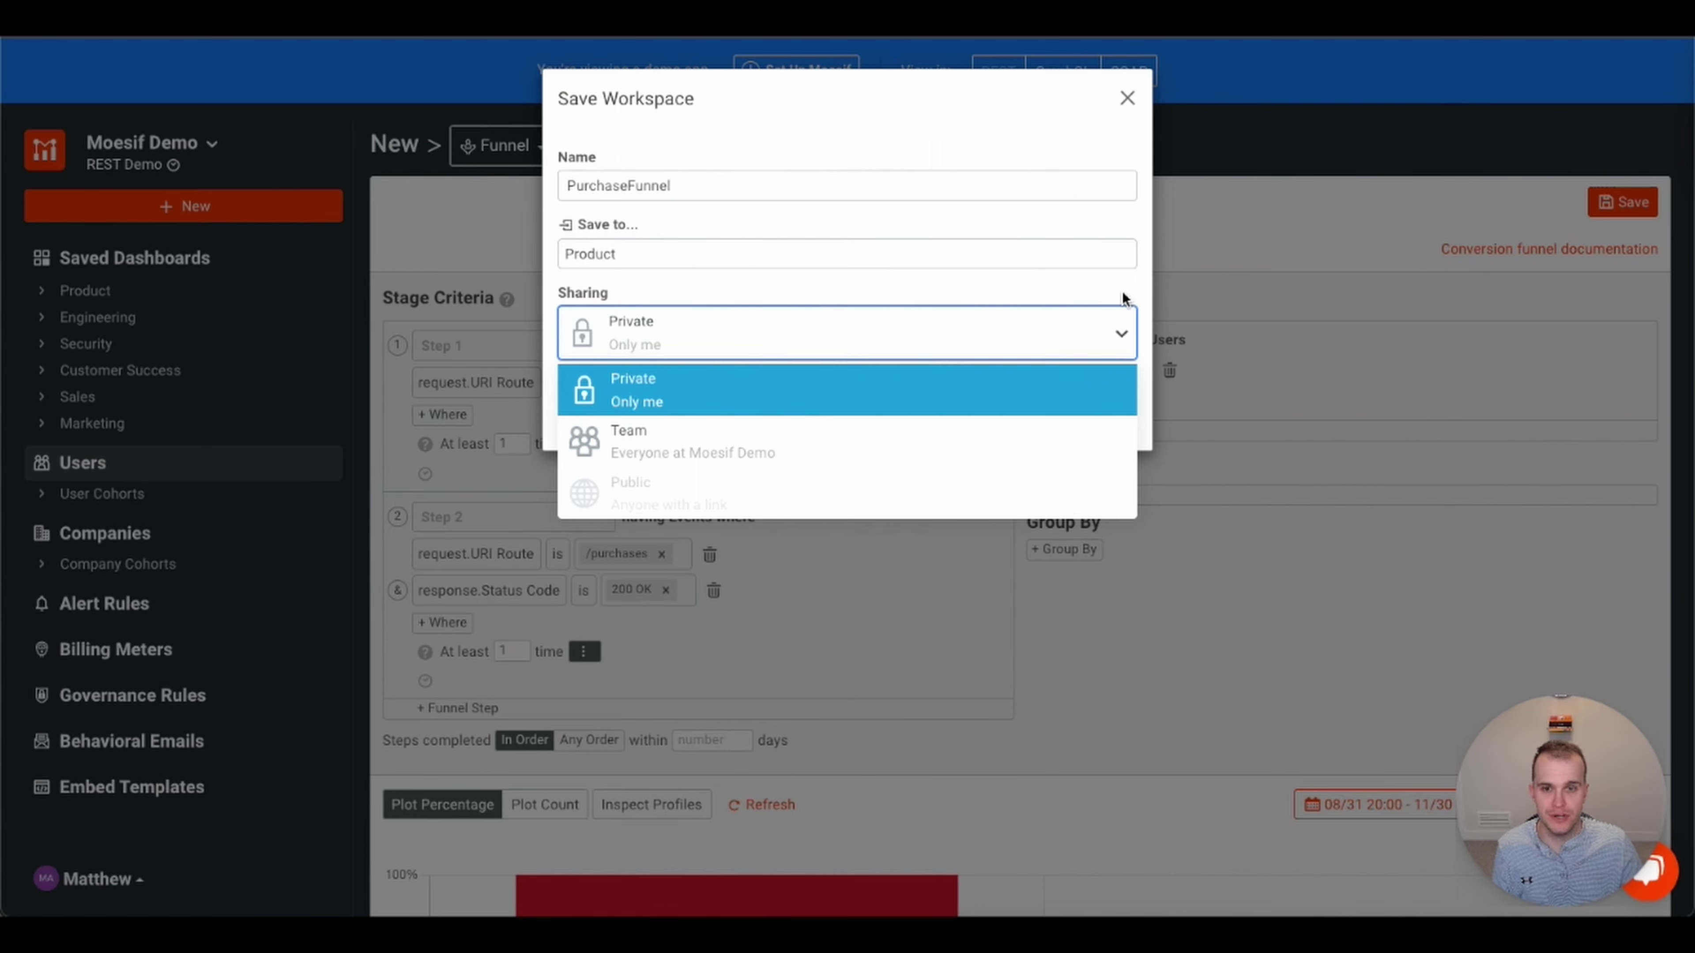
pyautogui.click(1125, 340)
pyautogui.click(1127, 98)
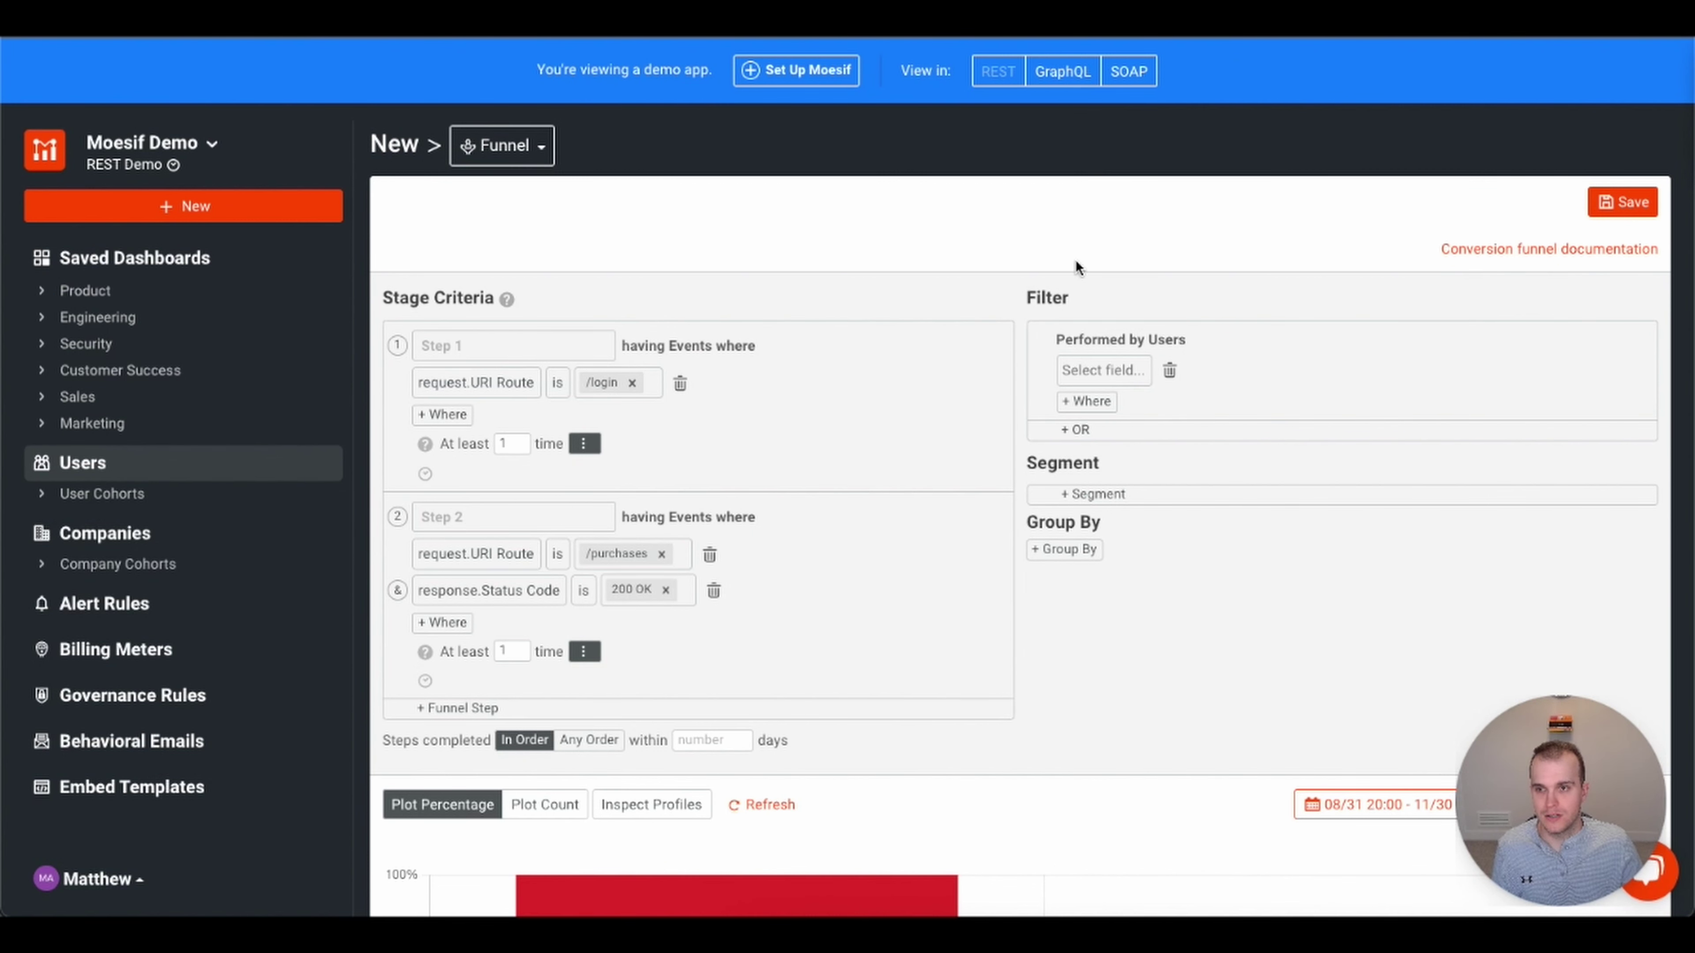
# - Switch the analysis to Retention with a first event where request.URI Route is /purchases
pyautogui.click(538, 145)
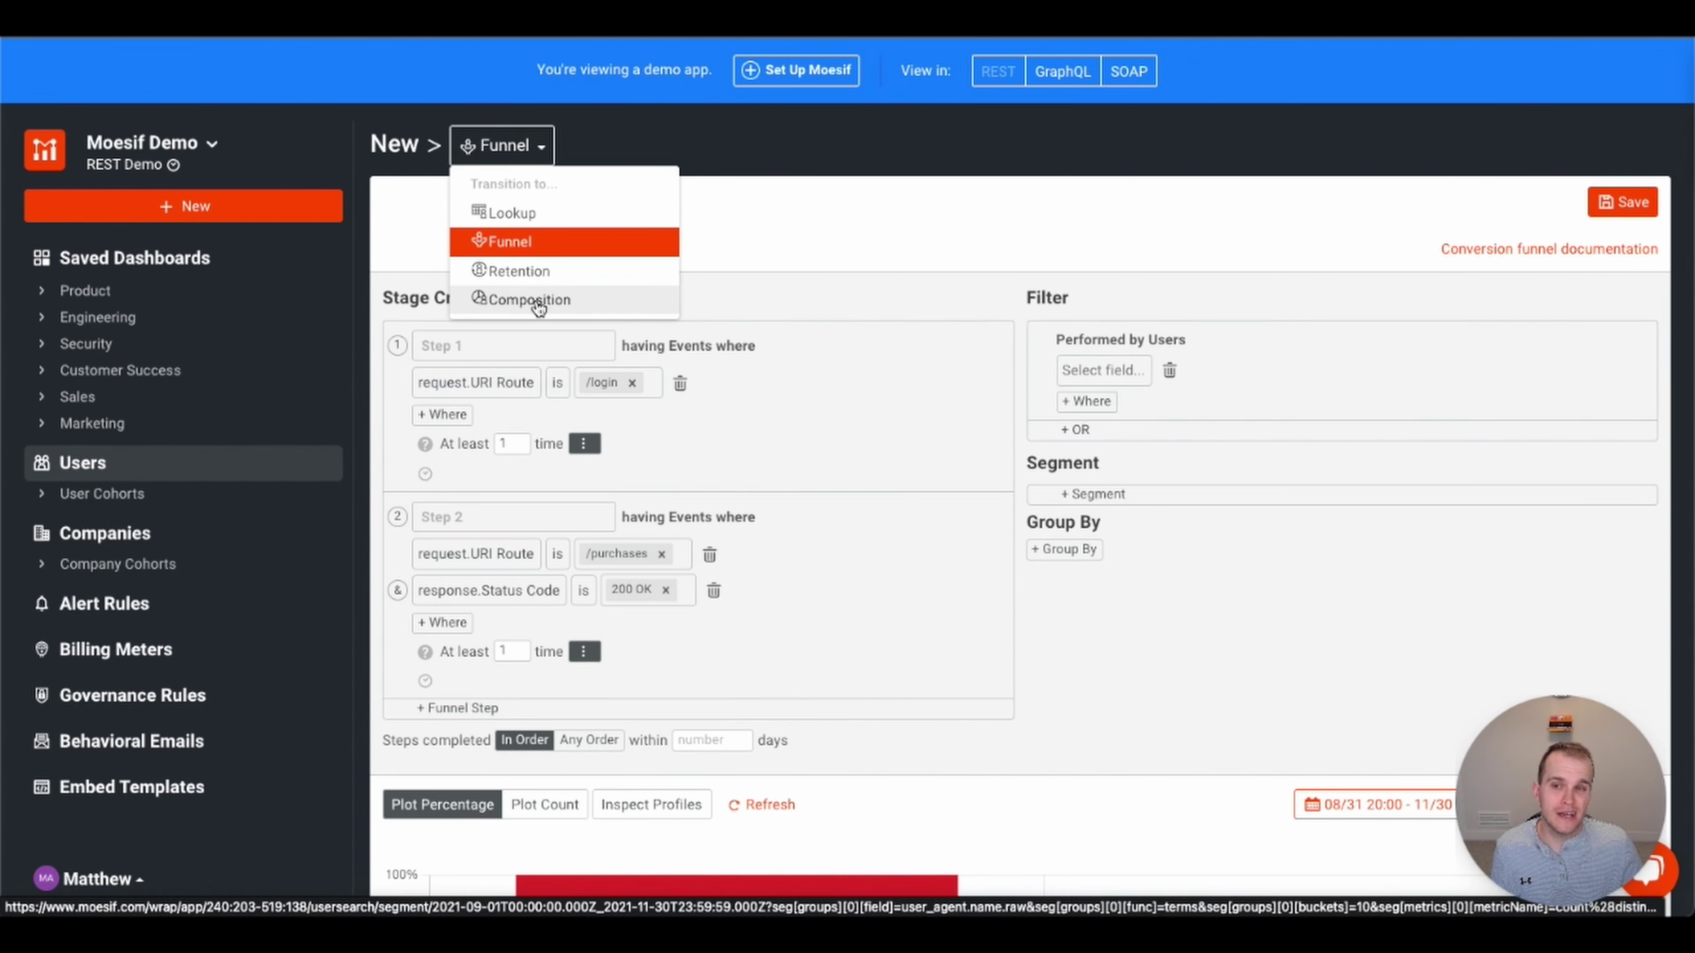
pyautogui.click(536, 274)
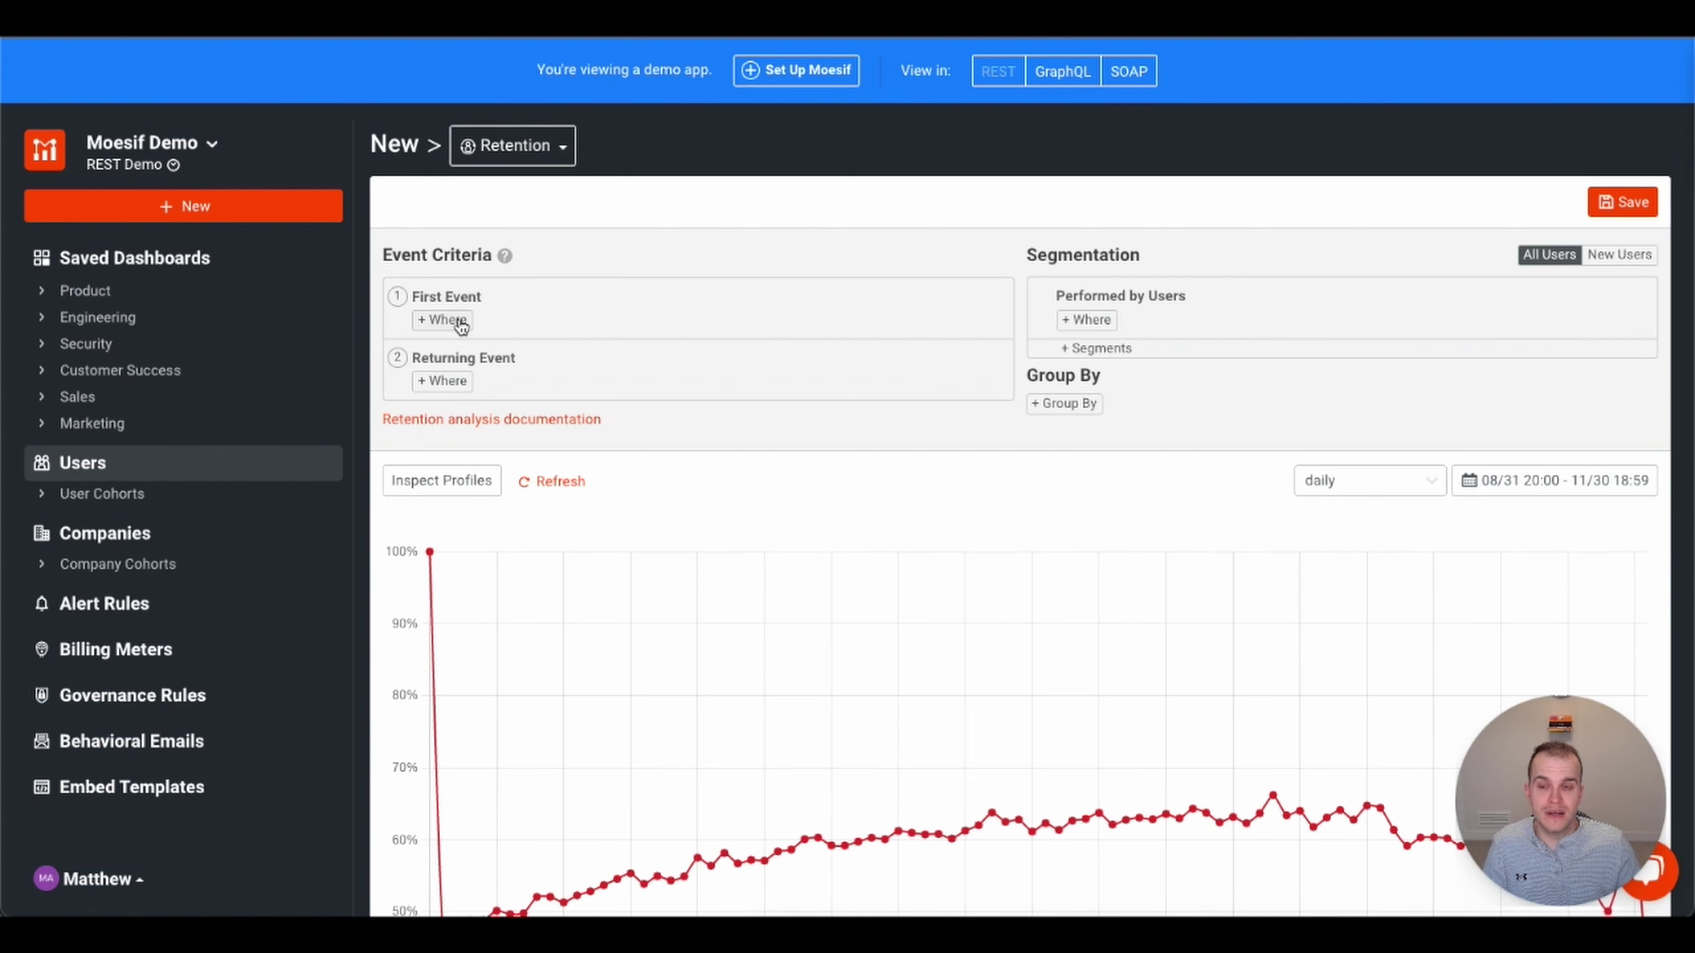
pyautogui.click(461, 322)
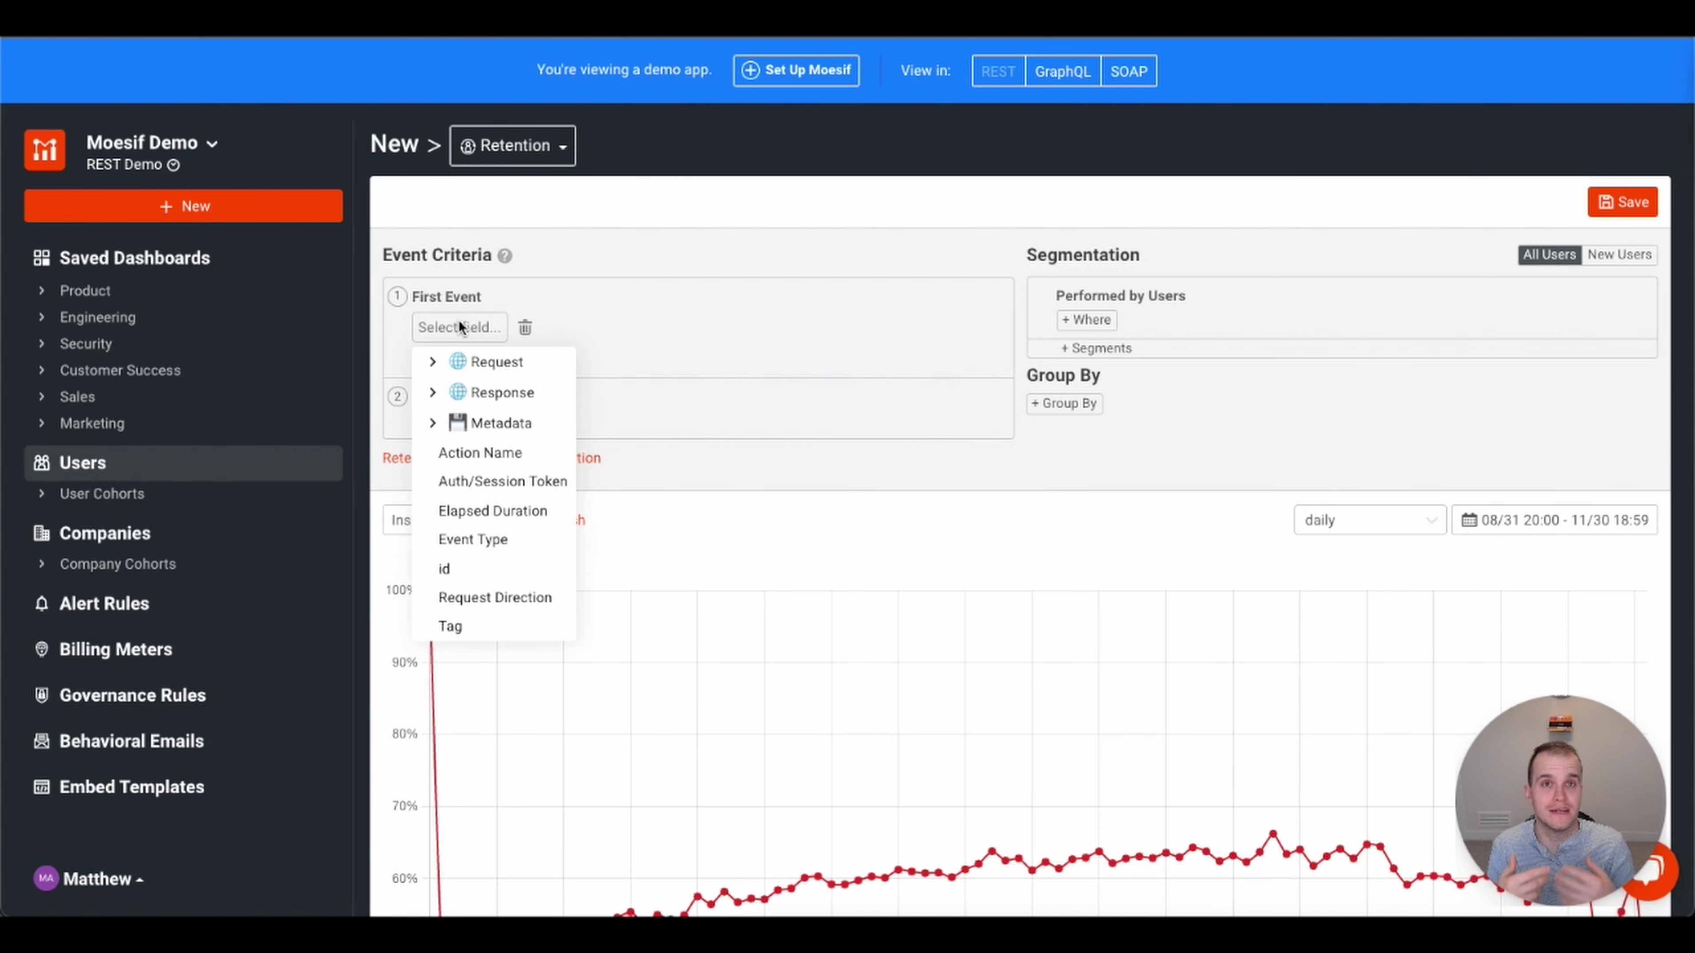
pyautogui.click(432, 361)
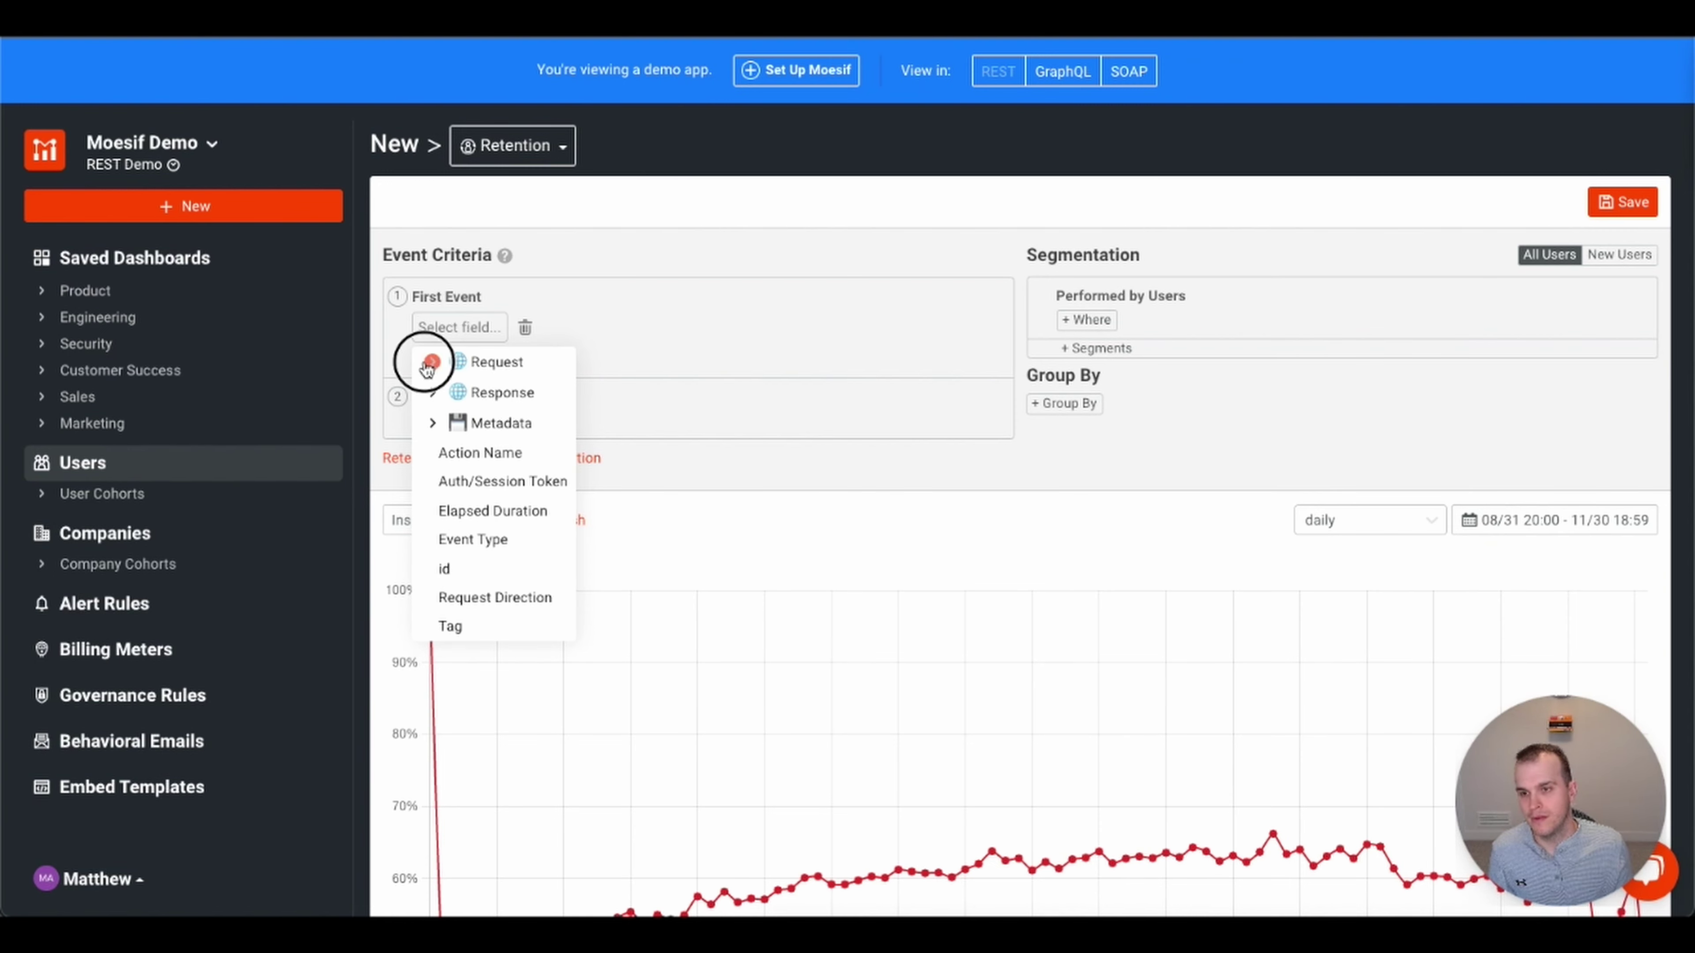
pyautogui.click(520, 334)
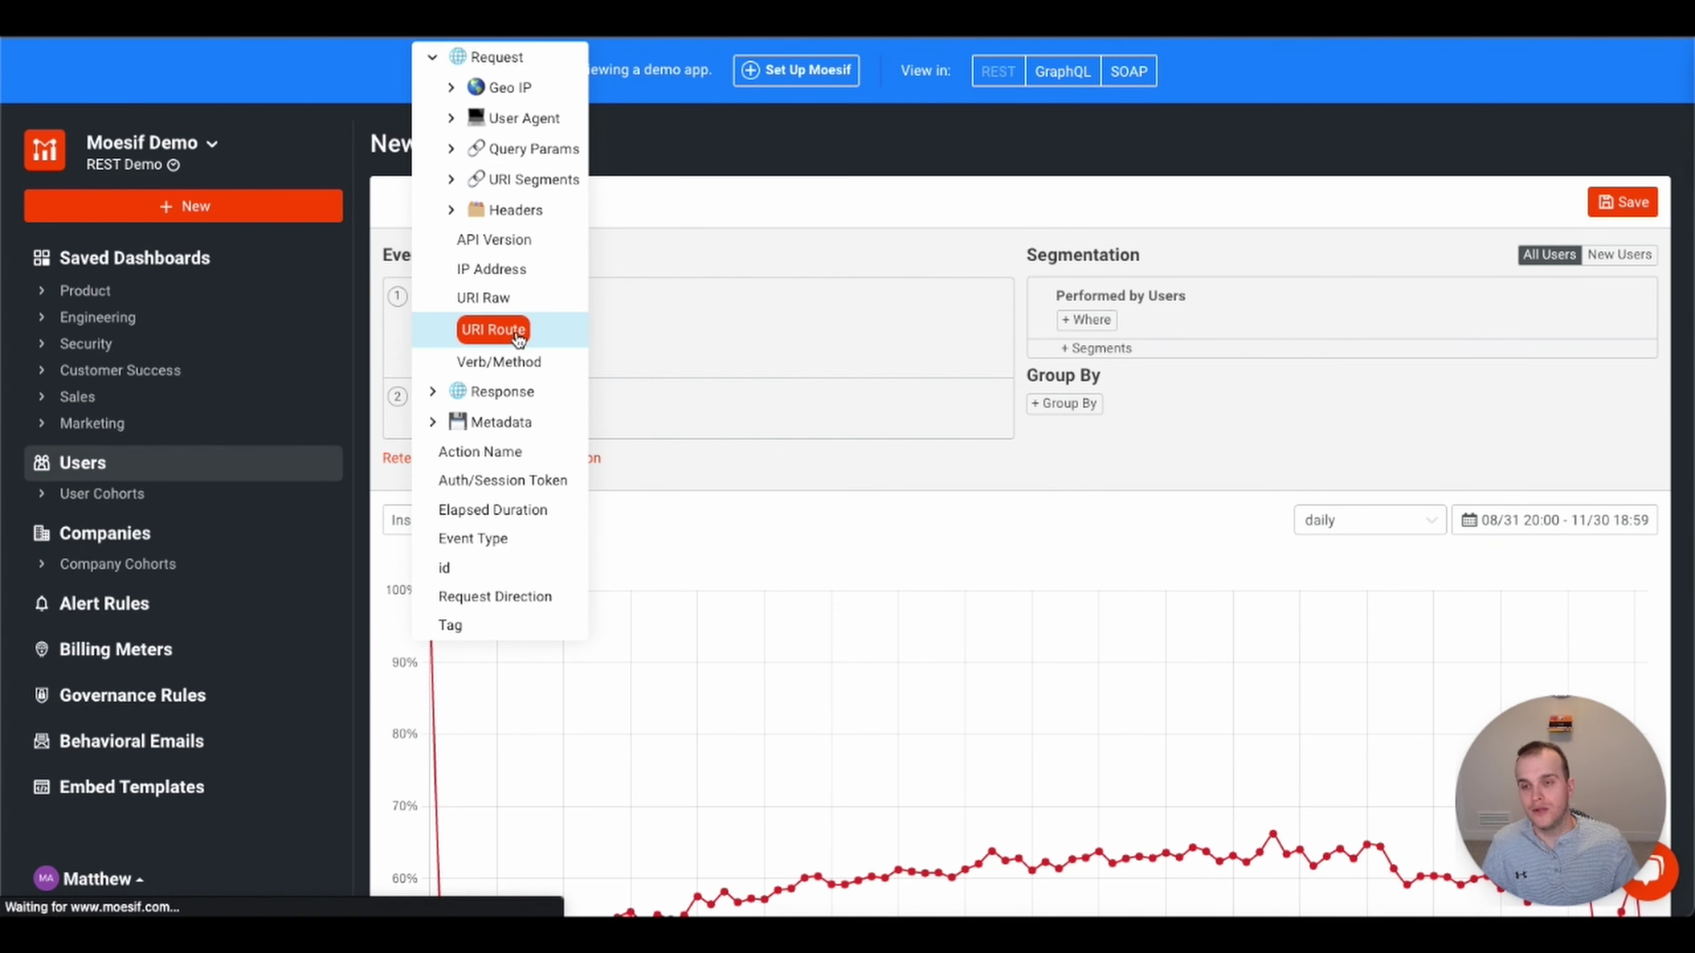
pyautogui.click(594, 330)
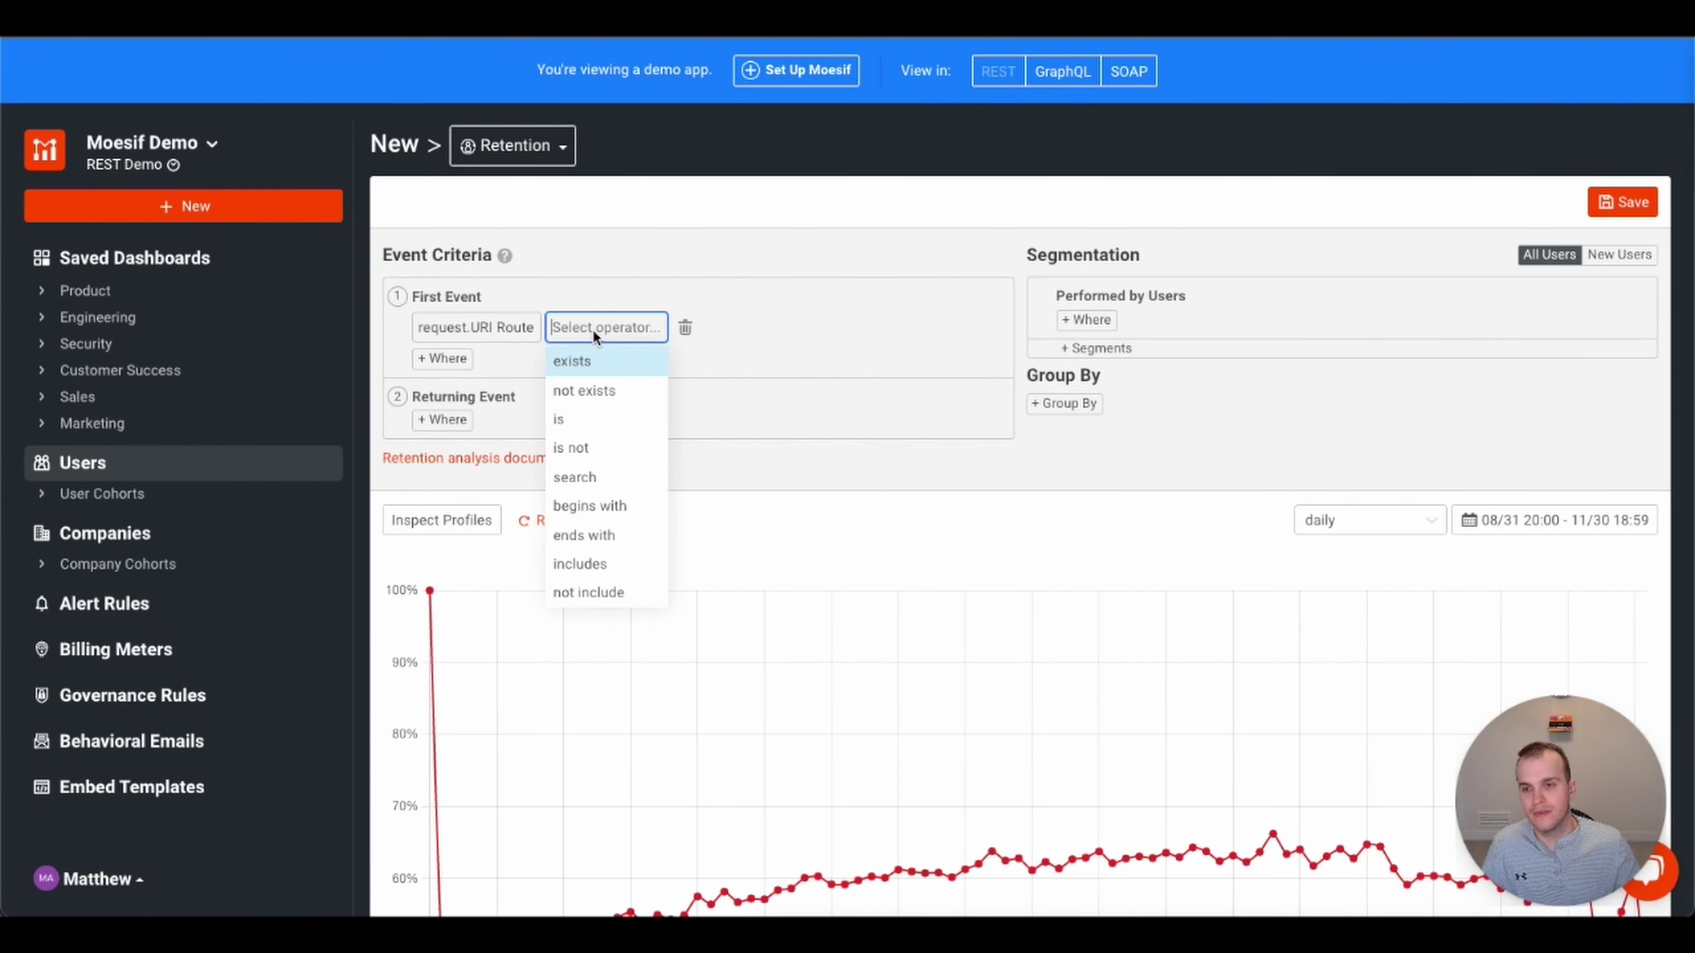
pyautogui.click(583, 410)
pyautogui.click(636, 329)
pyautogui.write('/pur')
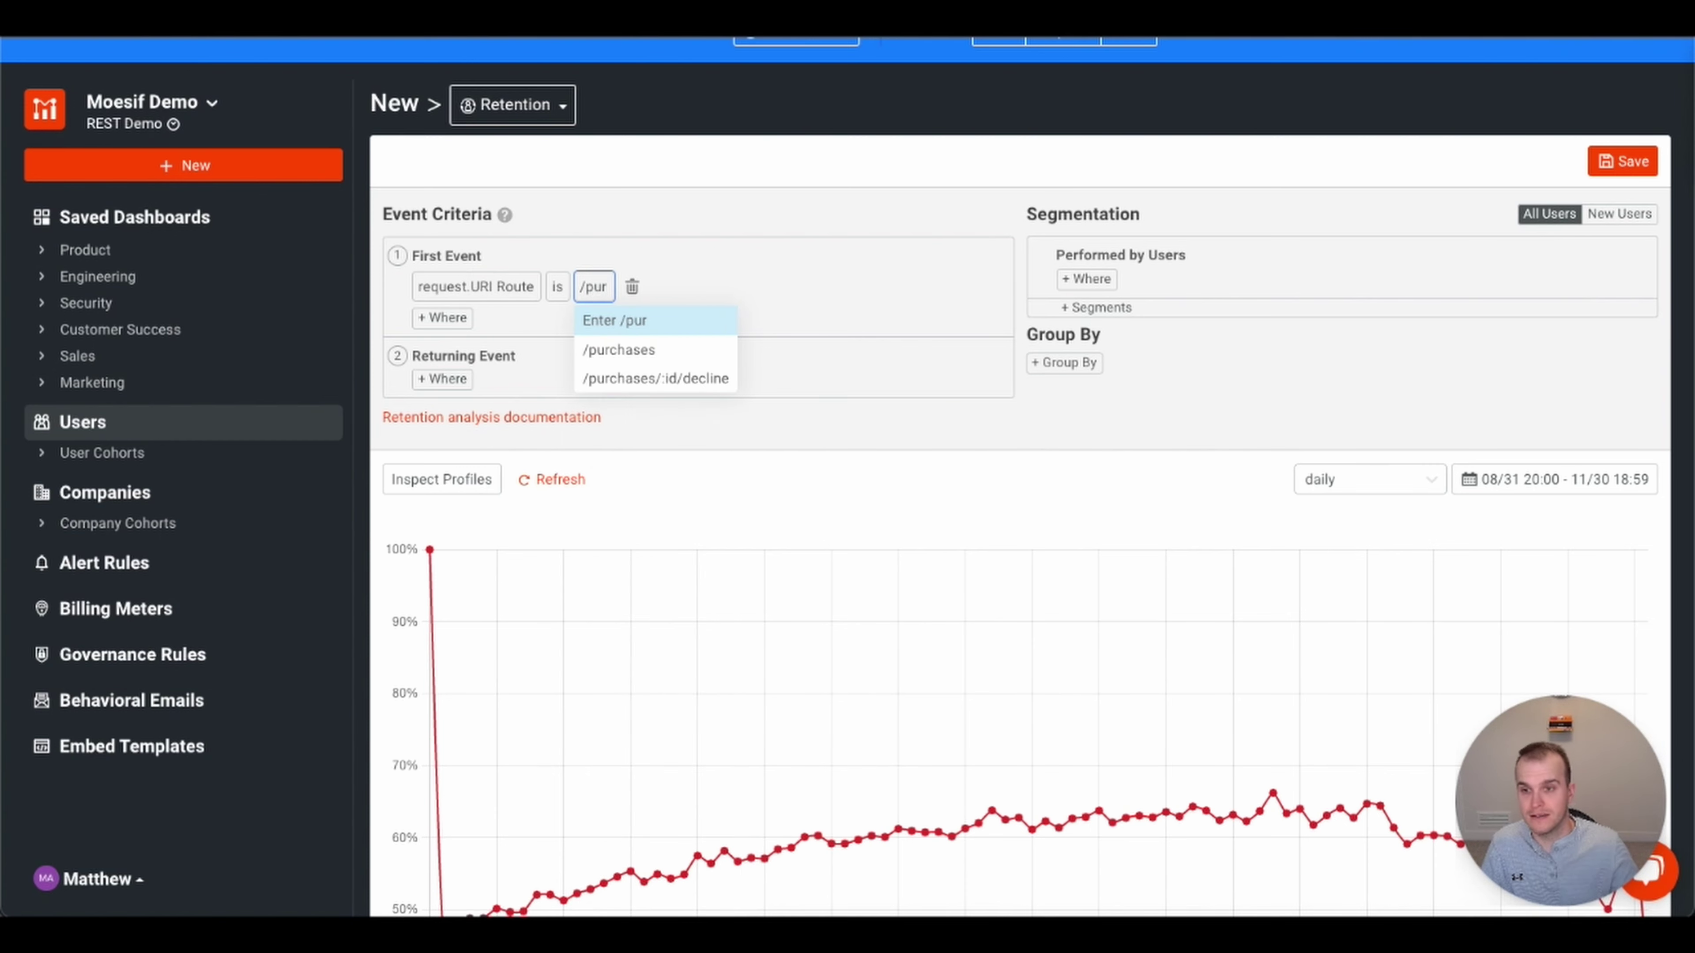
pyautogui.click(634, 350)
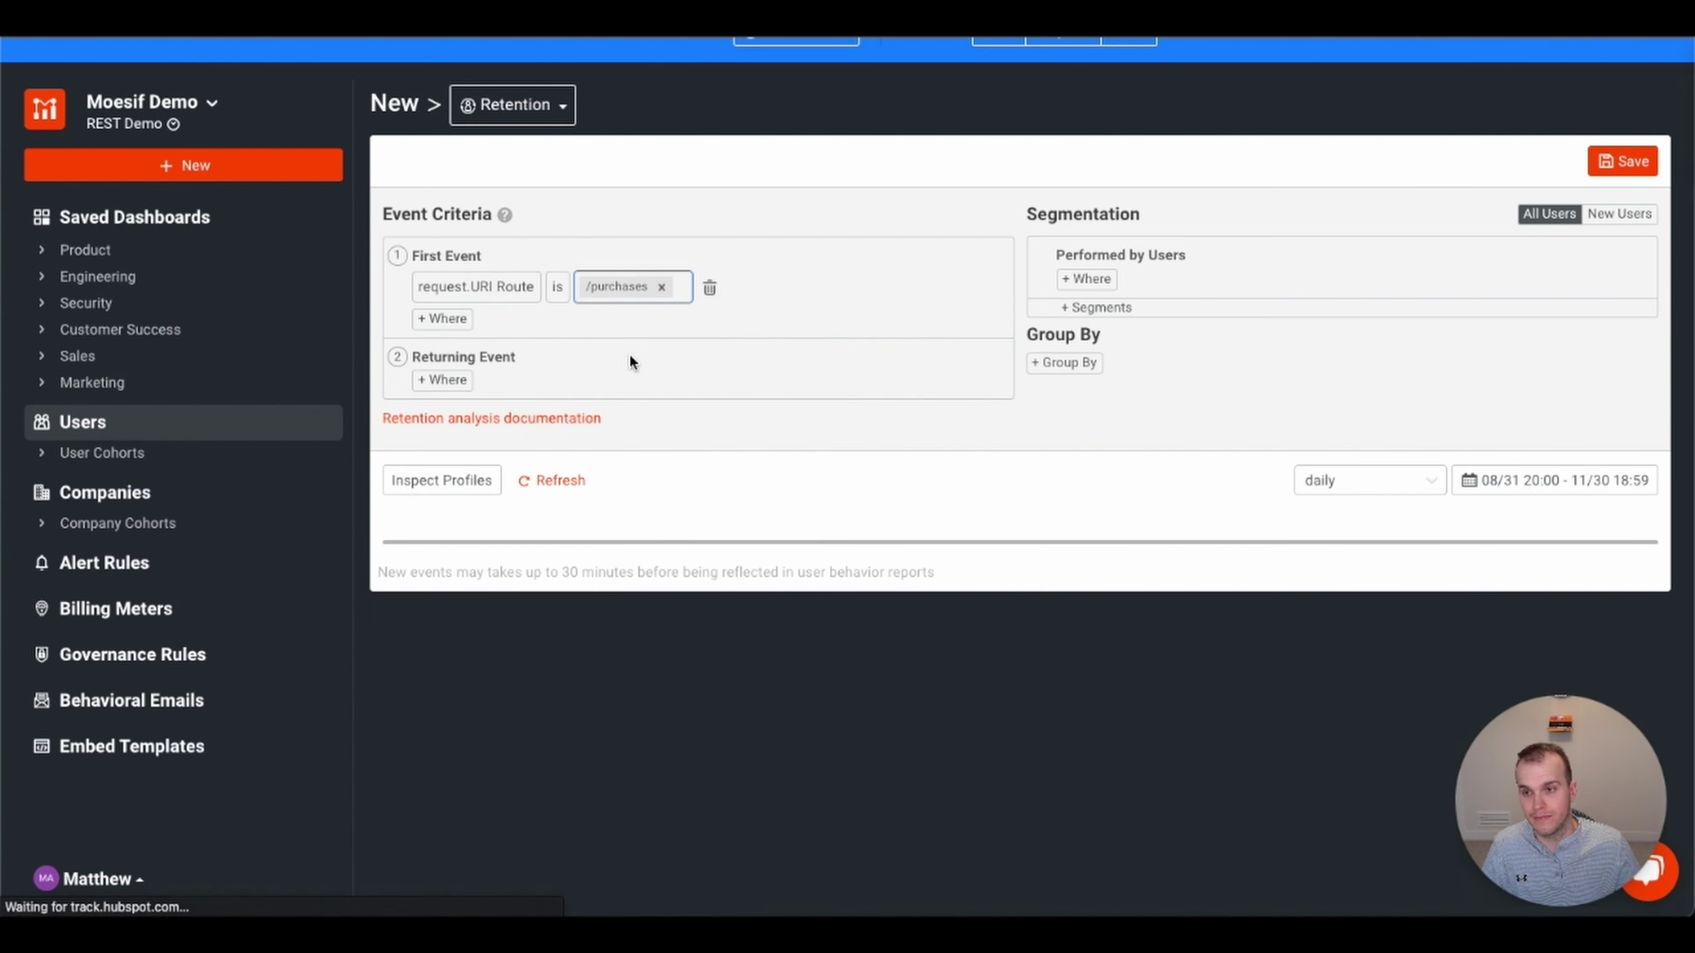
# - Set the returning event to requests whose URI Route is /purchases
pyautogui.click(446, 380)
pyautogui.click(468, 387)
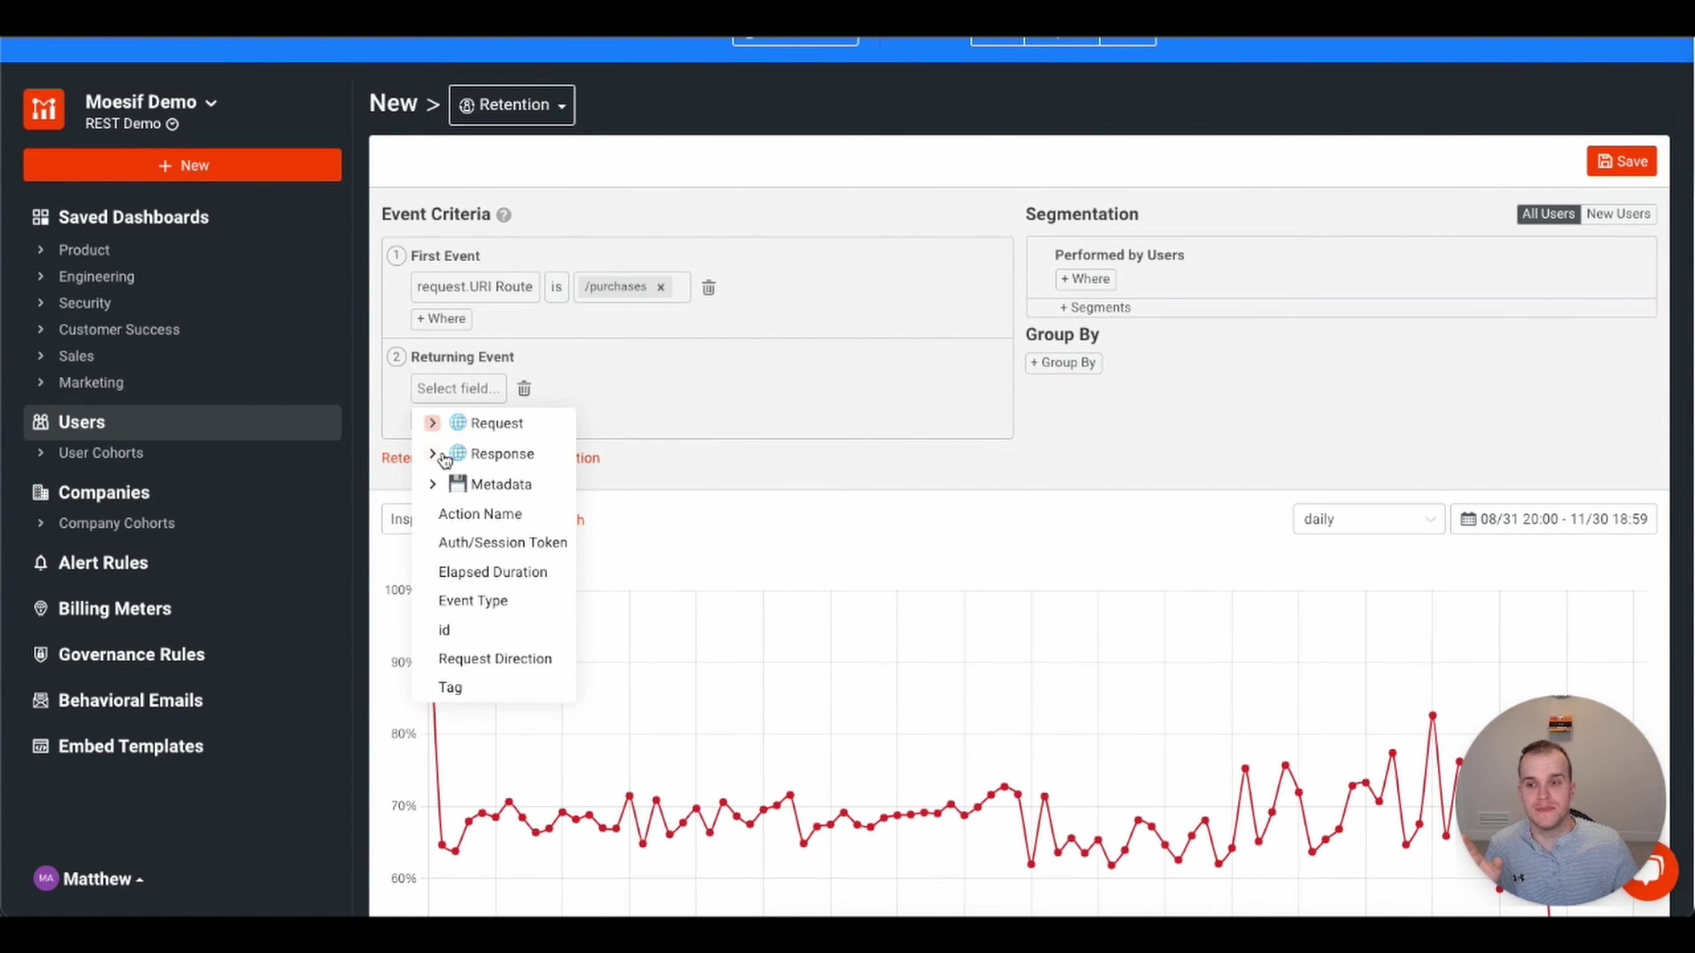
pyautogui.click(432, 423)
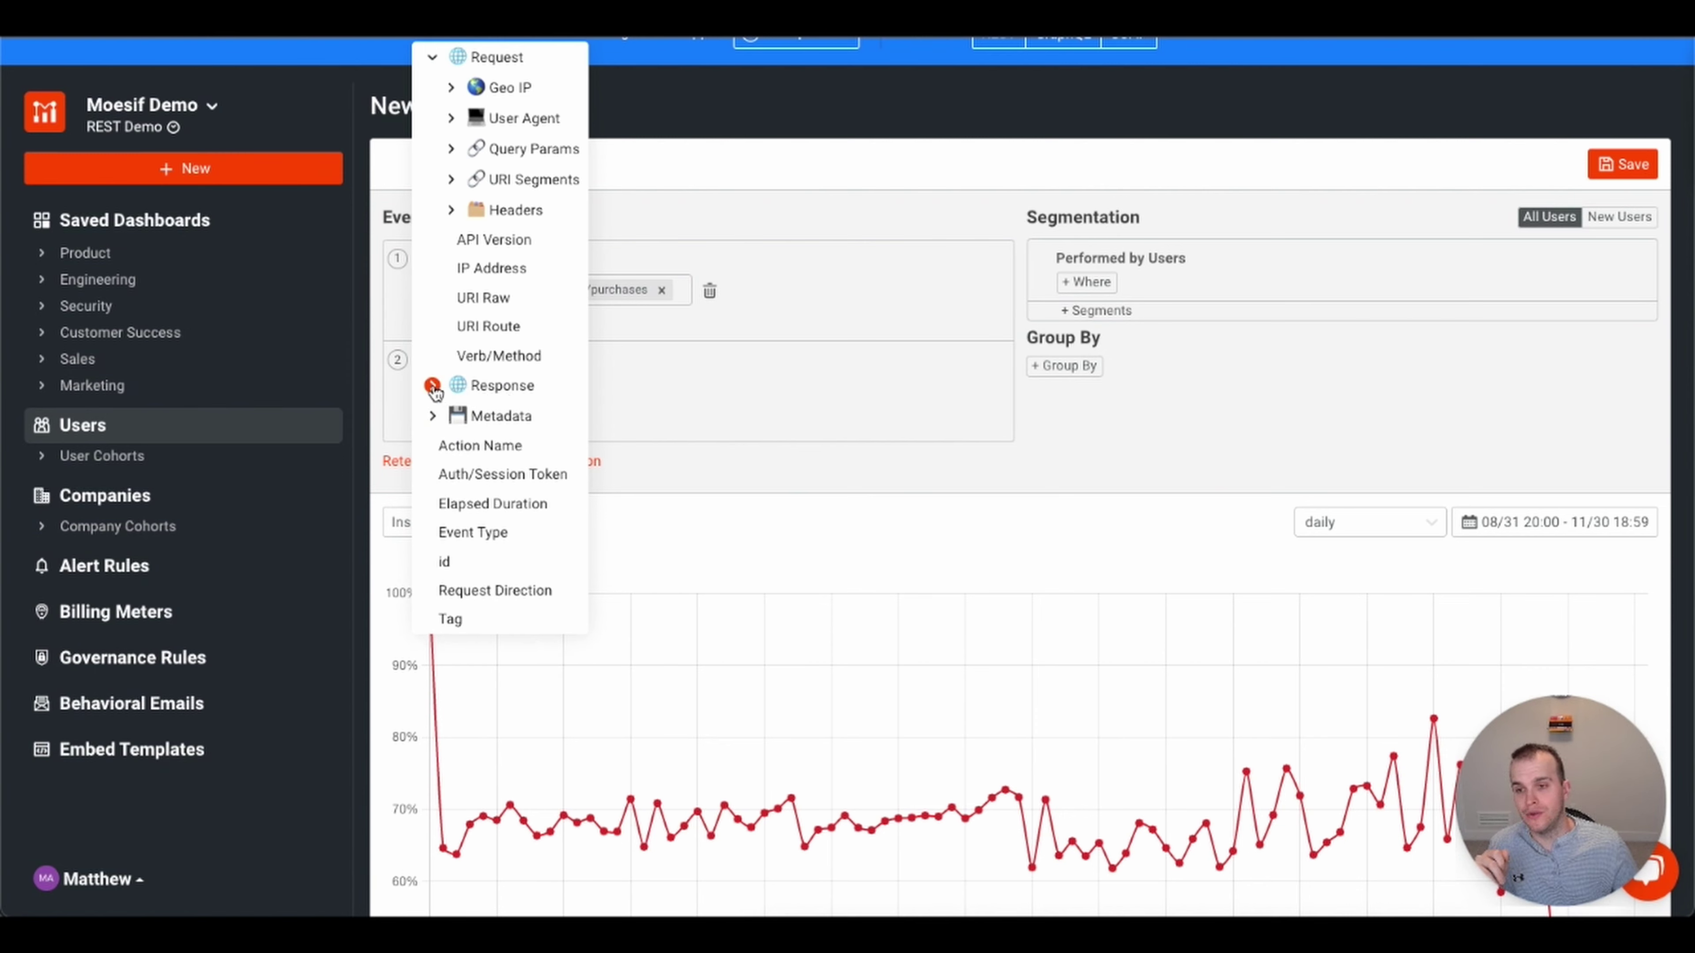
pyautogui.click(488, 330)
pyautogui.click(615, 395)
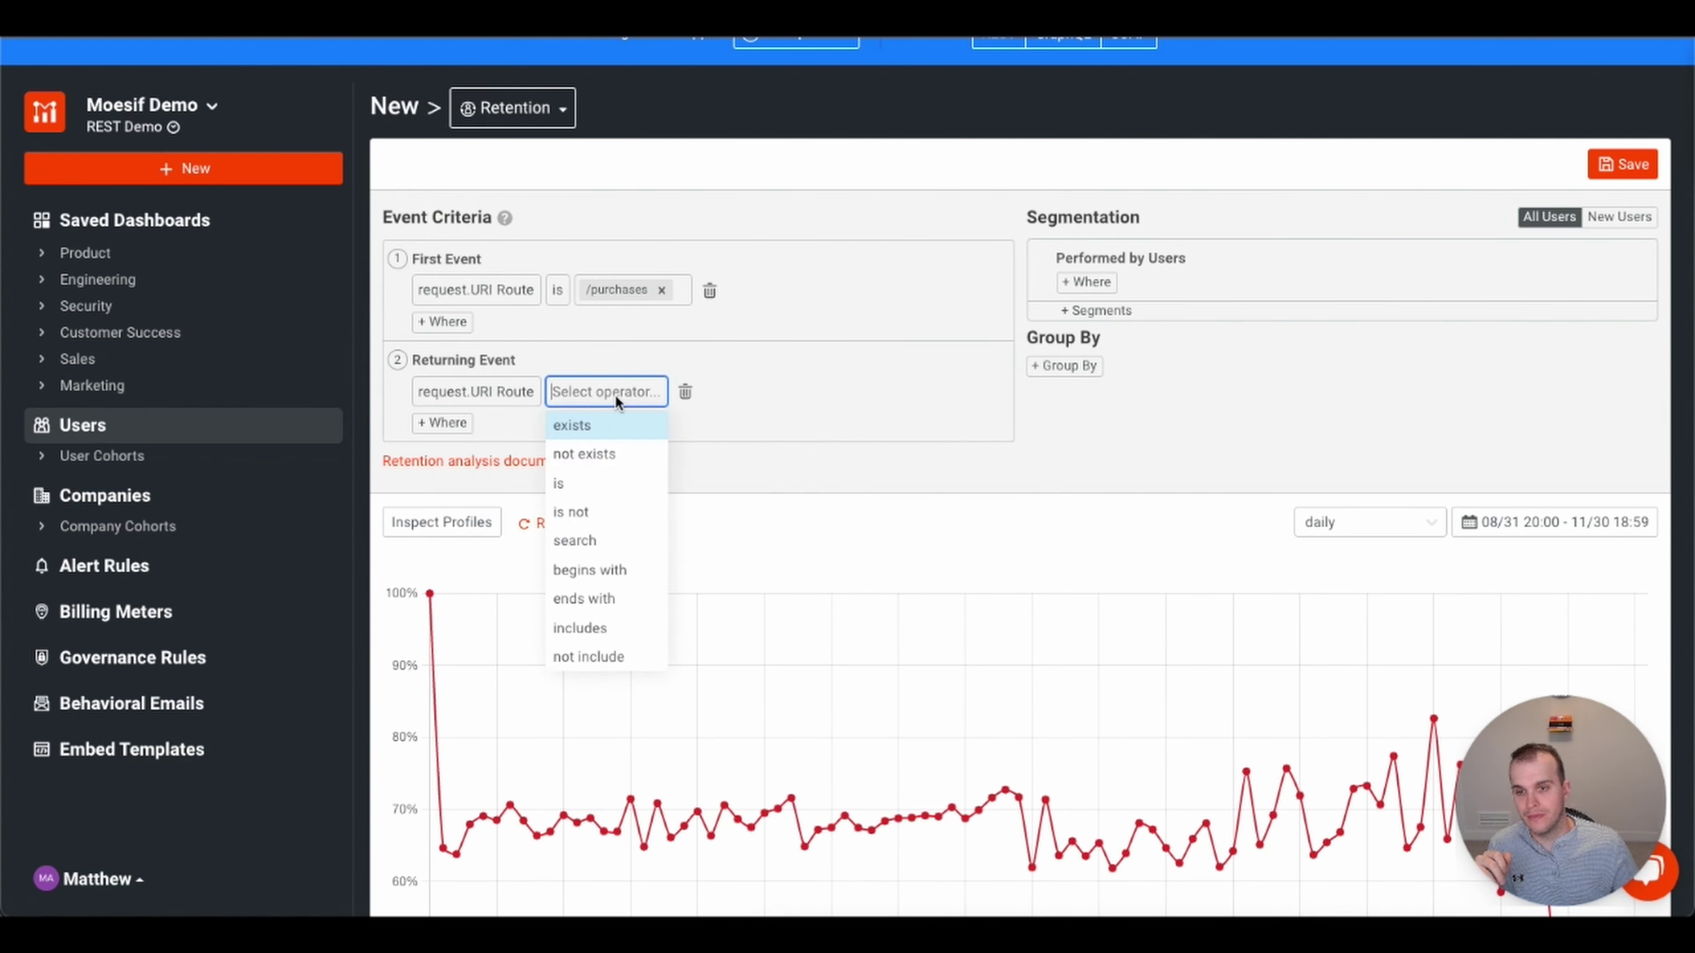
pyautogui.click(605, 482)
pyautogui.click(658, 396)
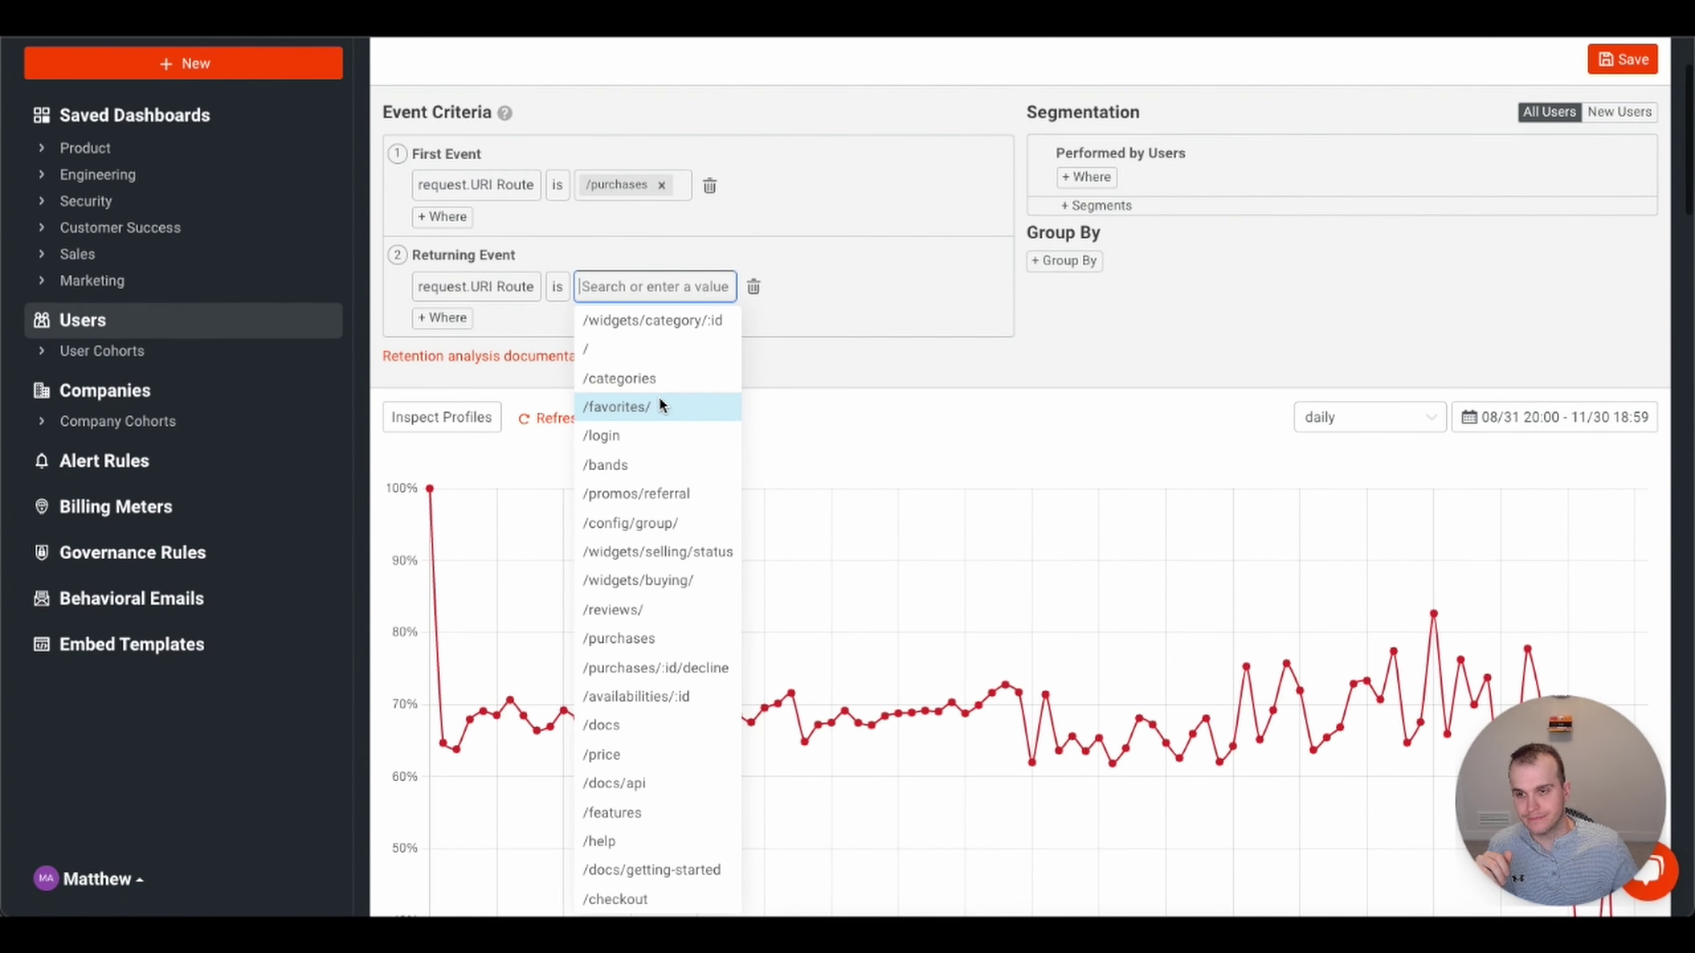
pyautogui.write('/')
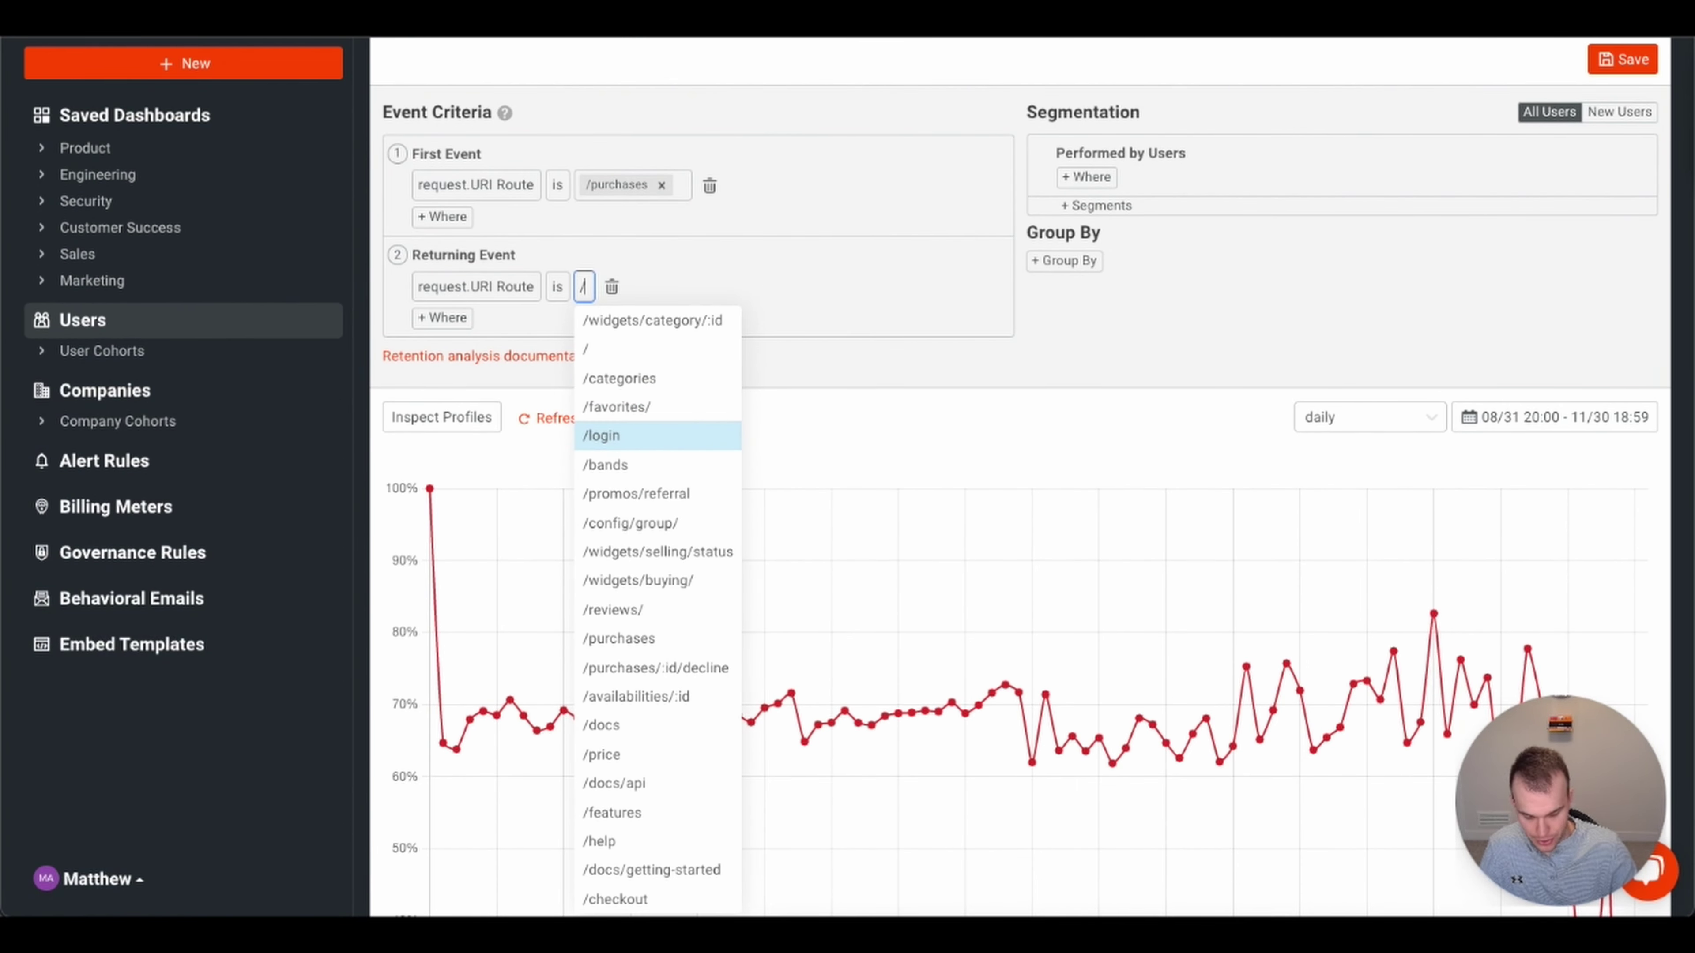
pyautogui.write('purch')
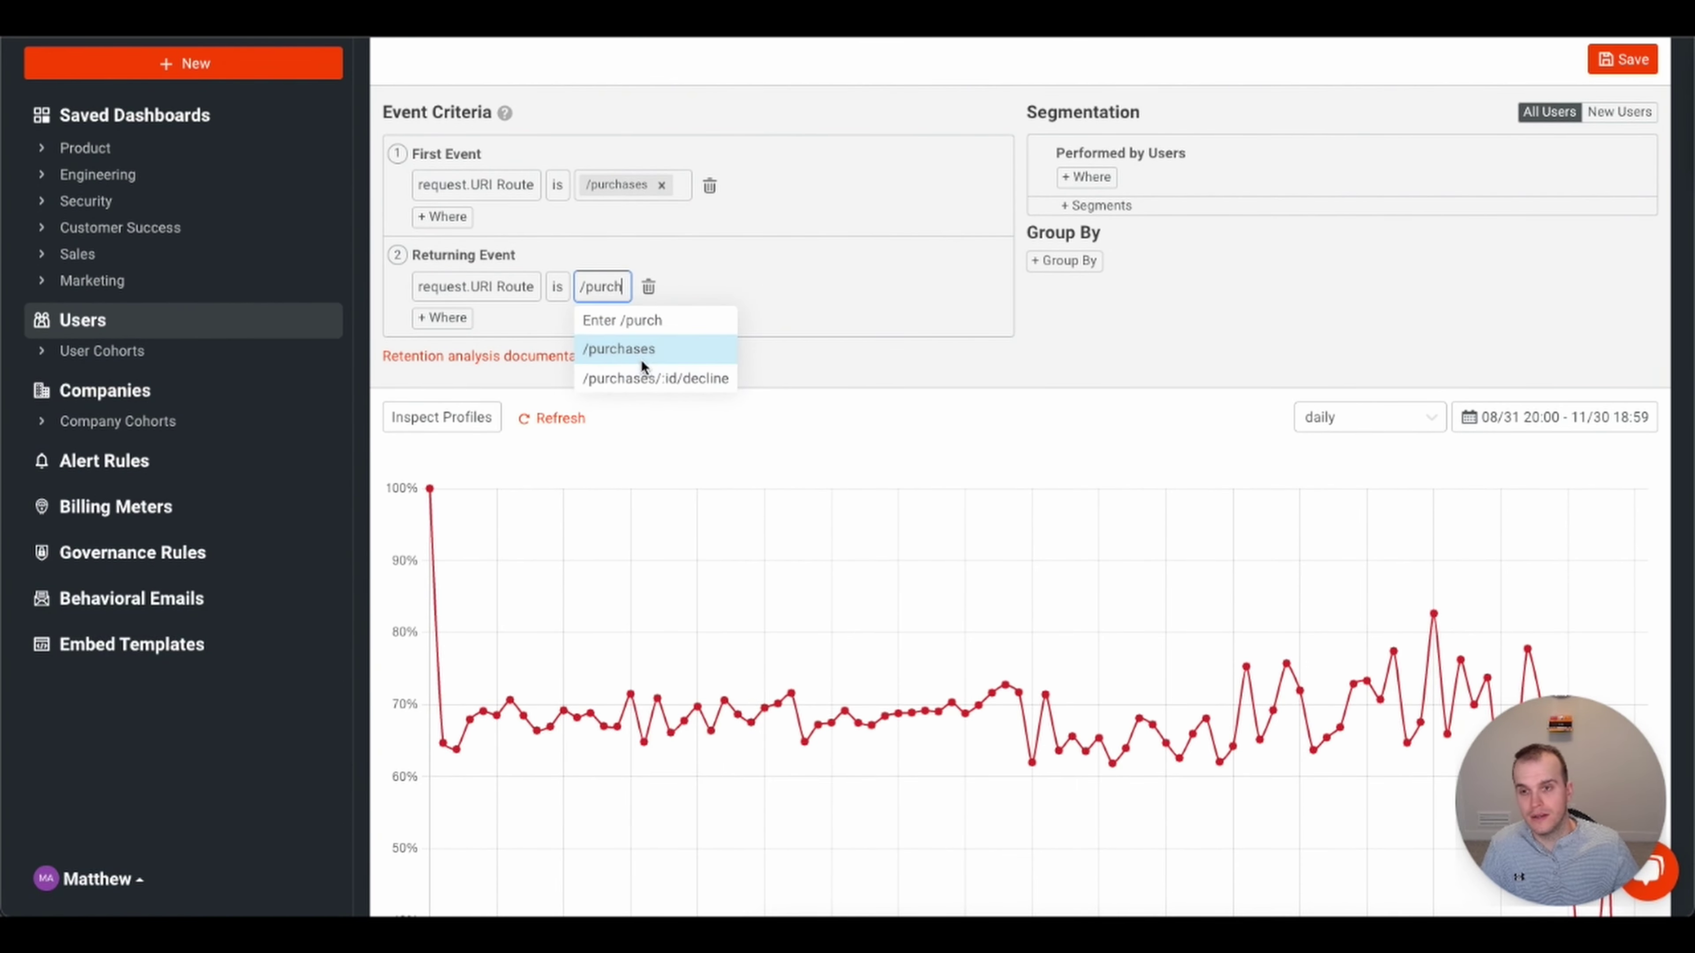
pyautogui.click(640, 353)
pyautogui.scroll(-1, 1038, 453)
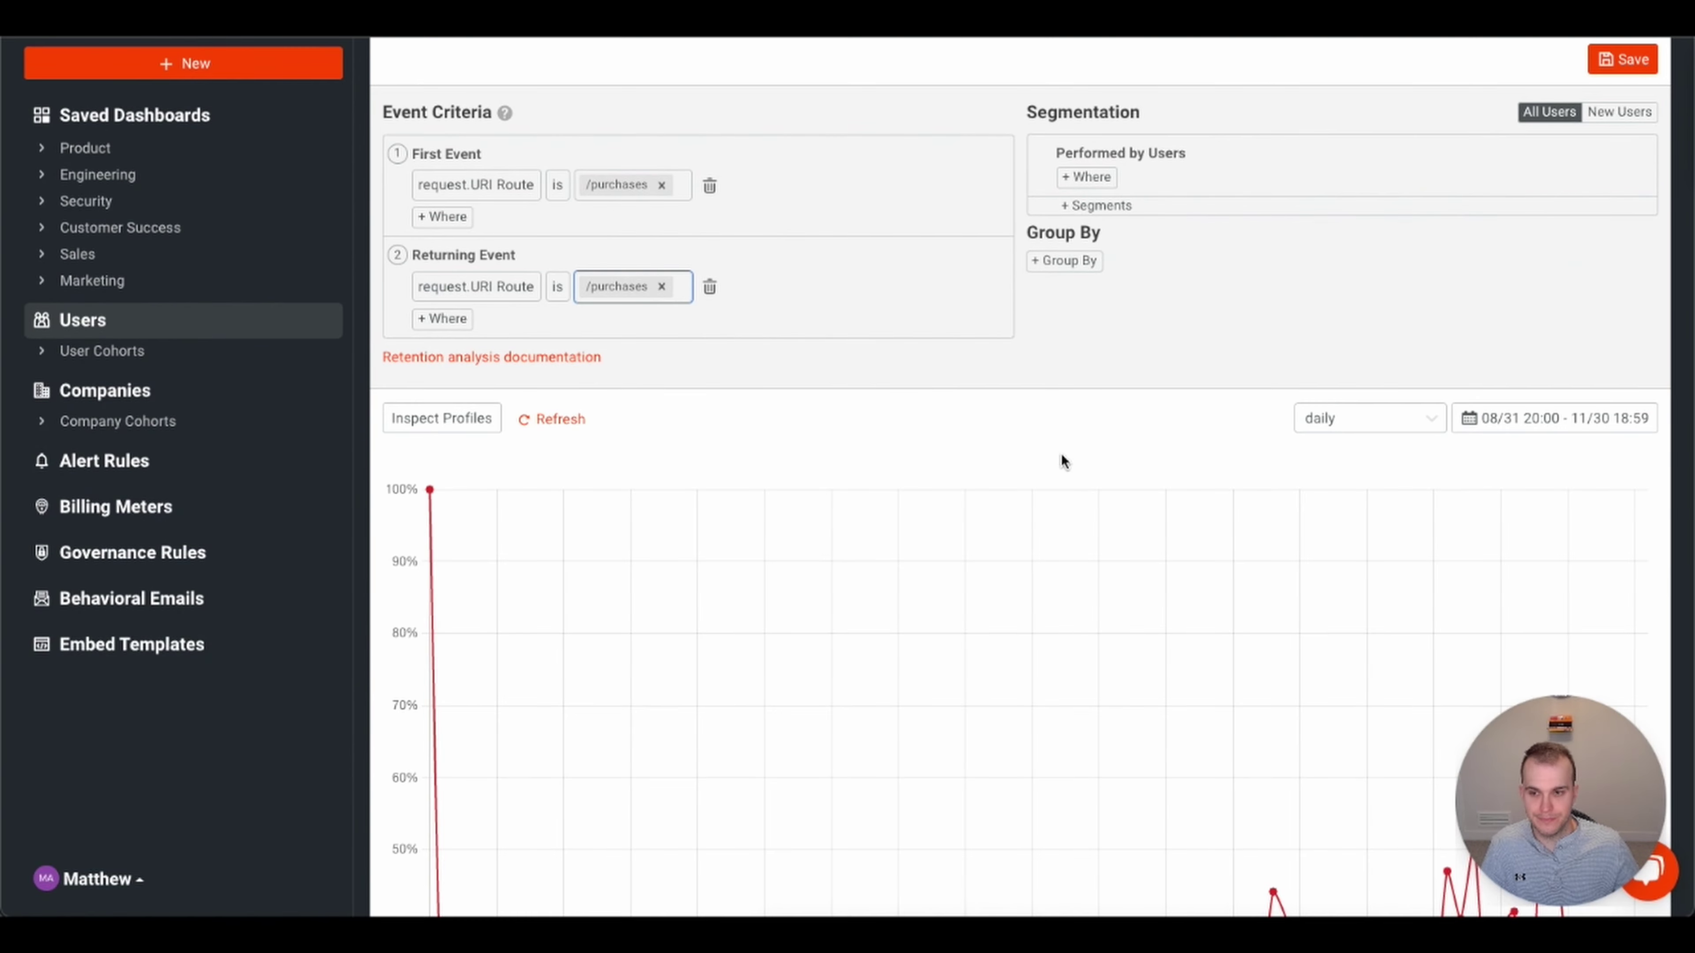
pyautogui.scroll(-5, 1114, 510)
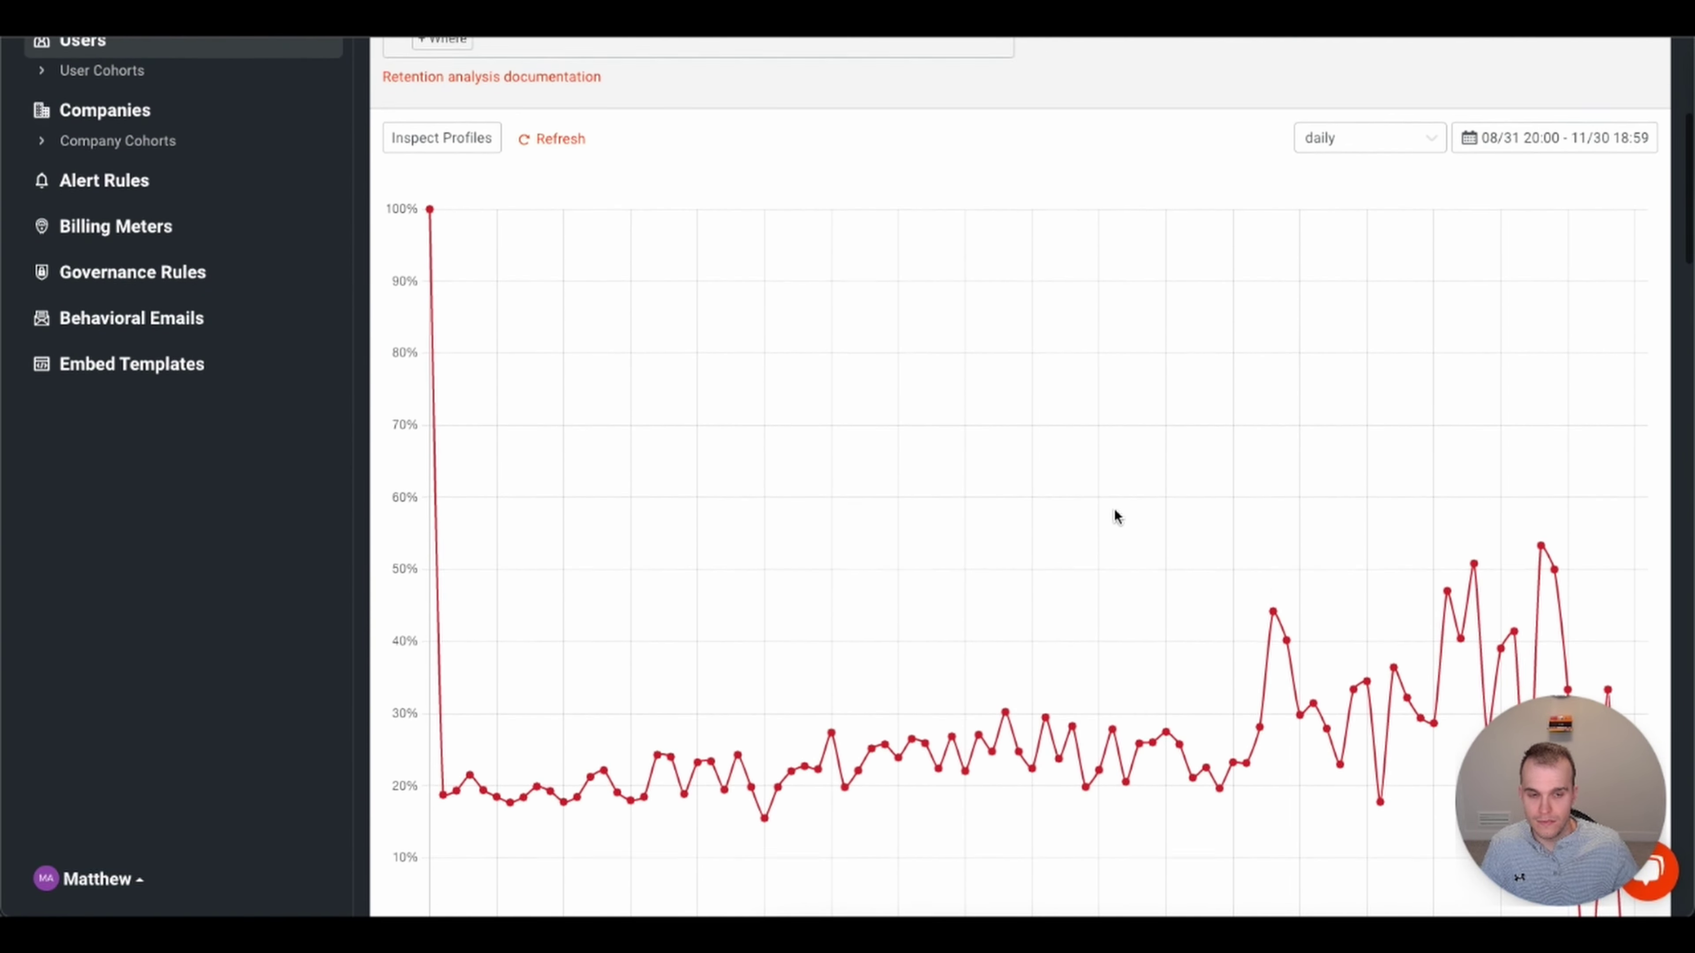
pyautogui.scroll(3, 1114, 510)
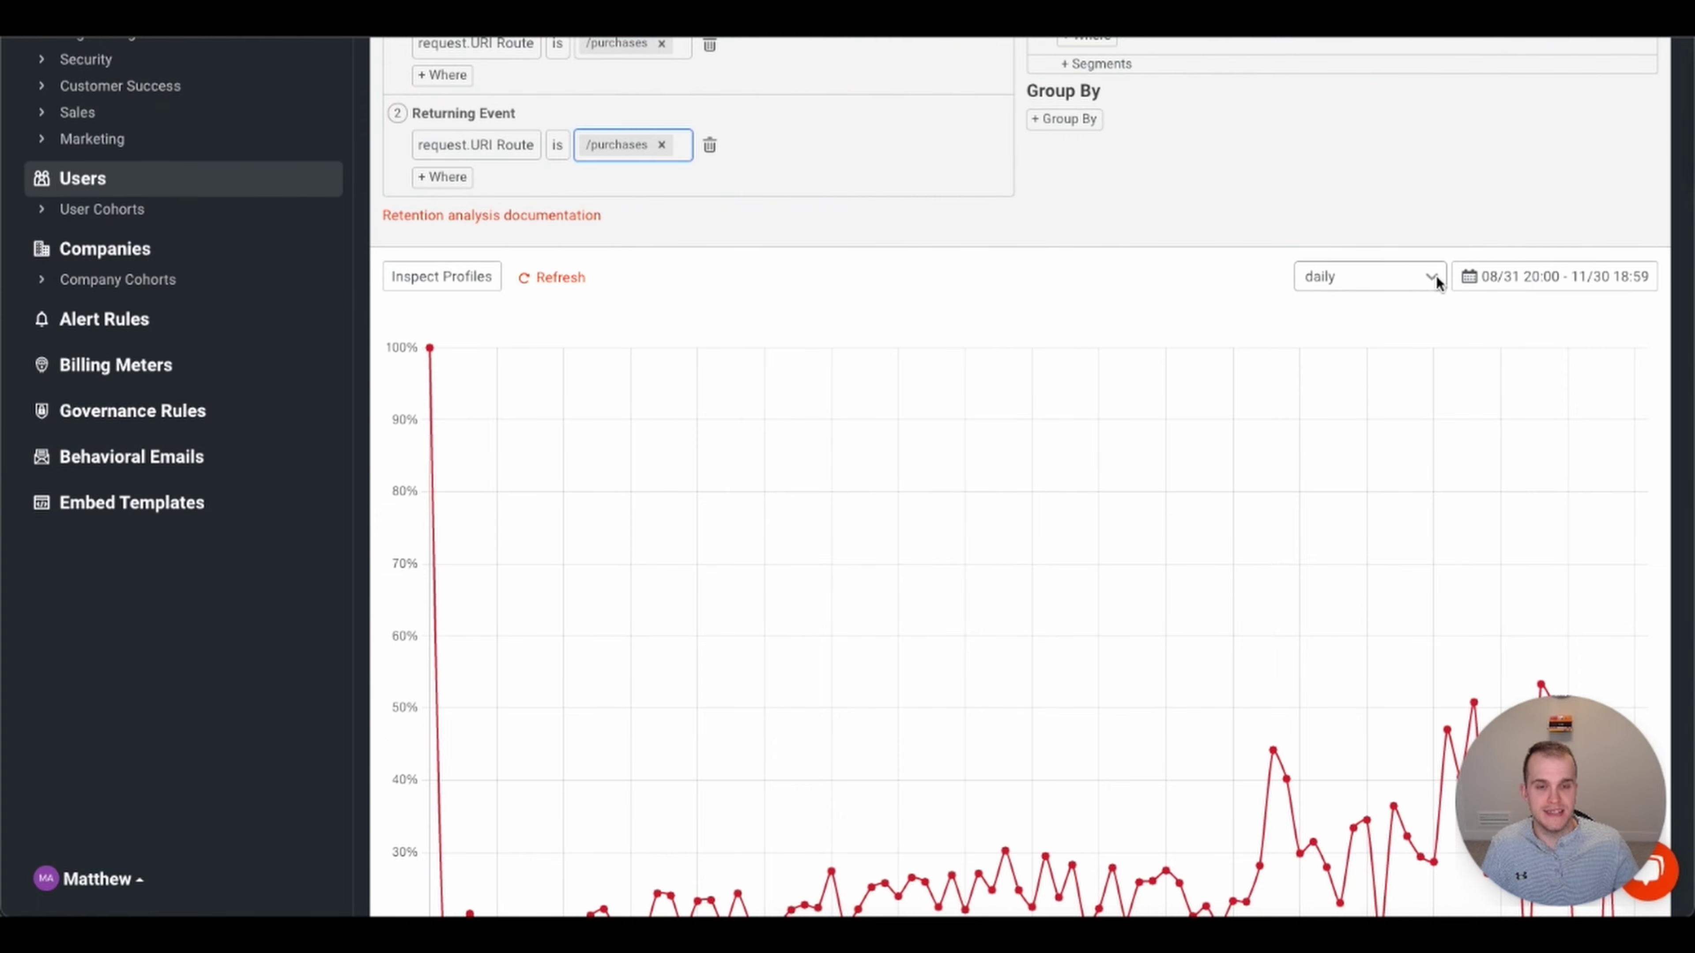
pyautogui.click(1437, 276)
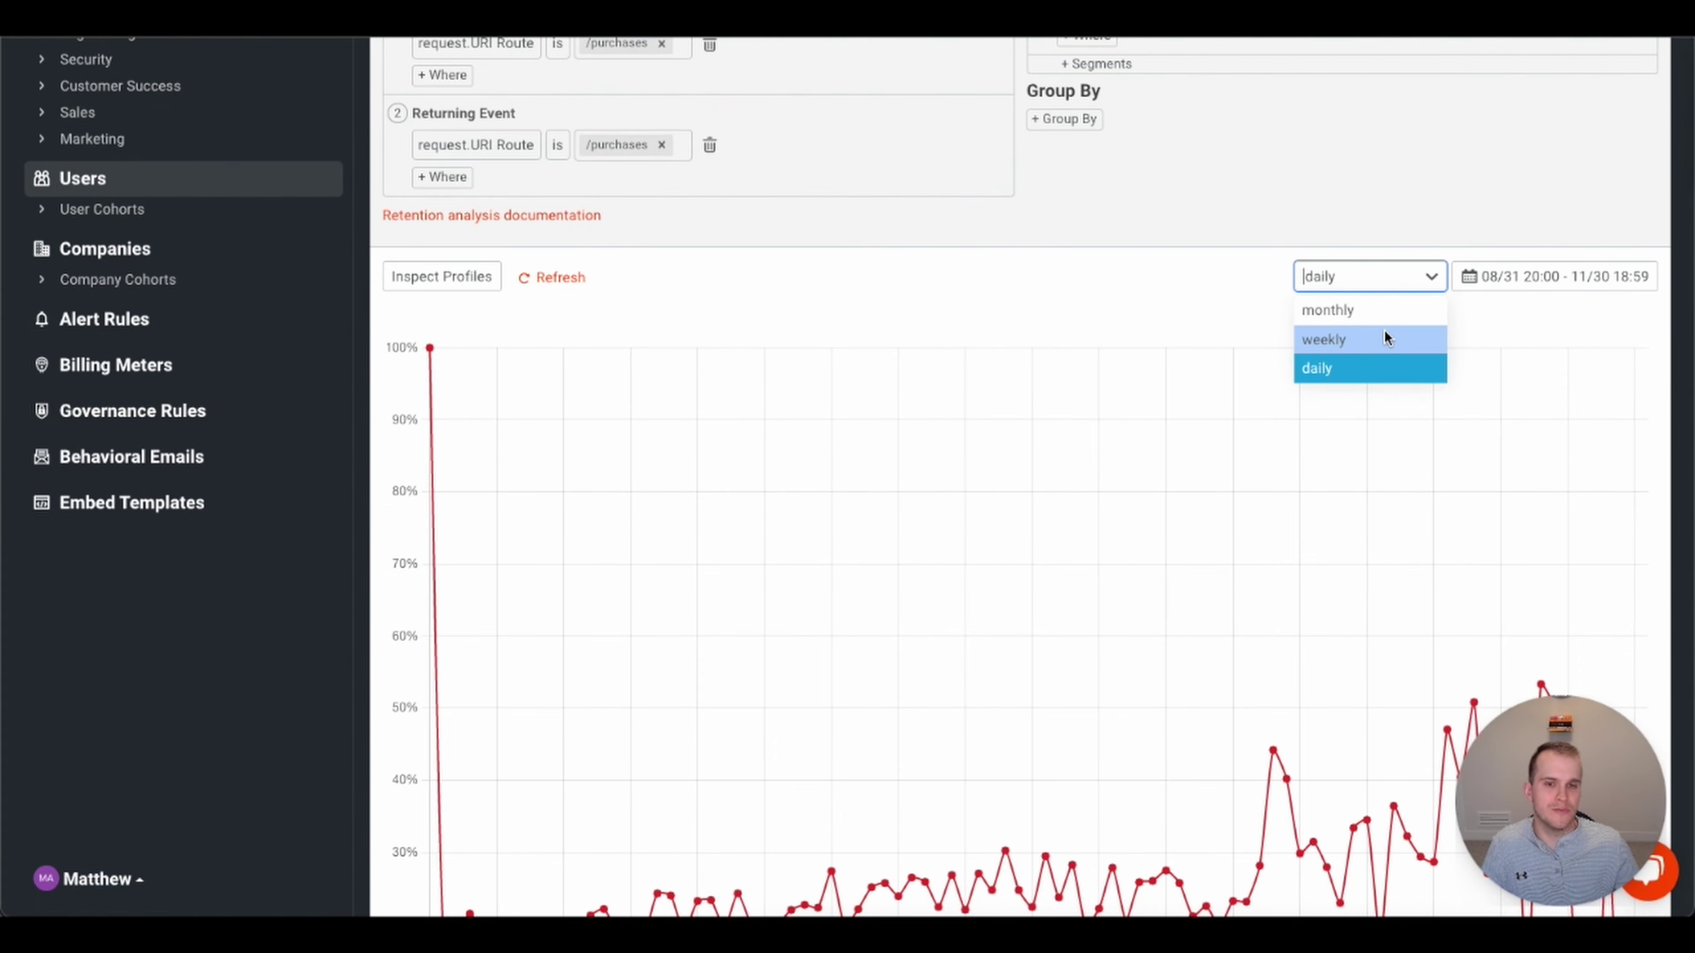
pyautogui.click(1384, 335)
pyautogui.scroll(-5, 1265, 466)
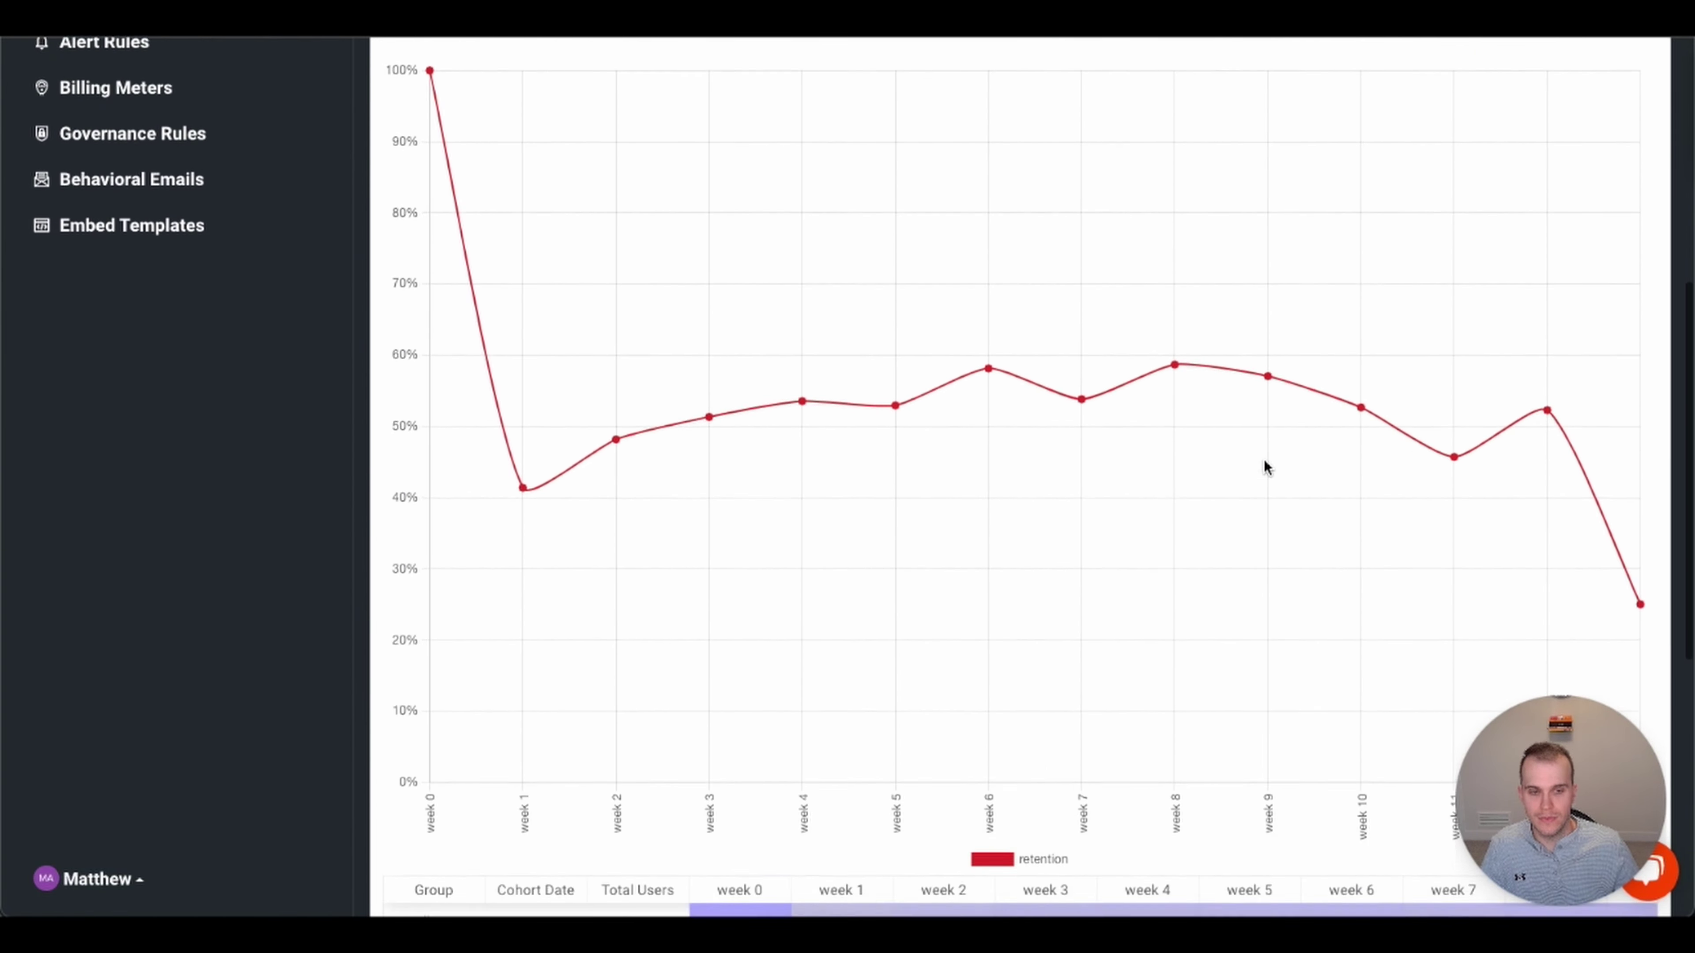
pyautogui.scroll(2, 1266, 467)
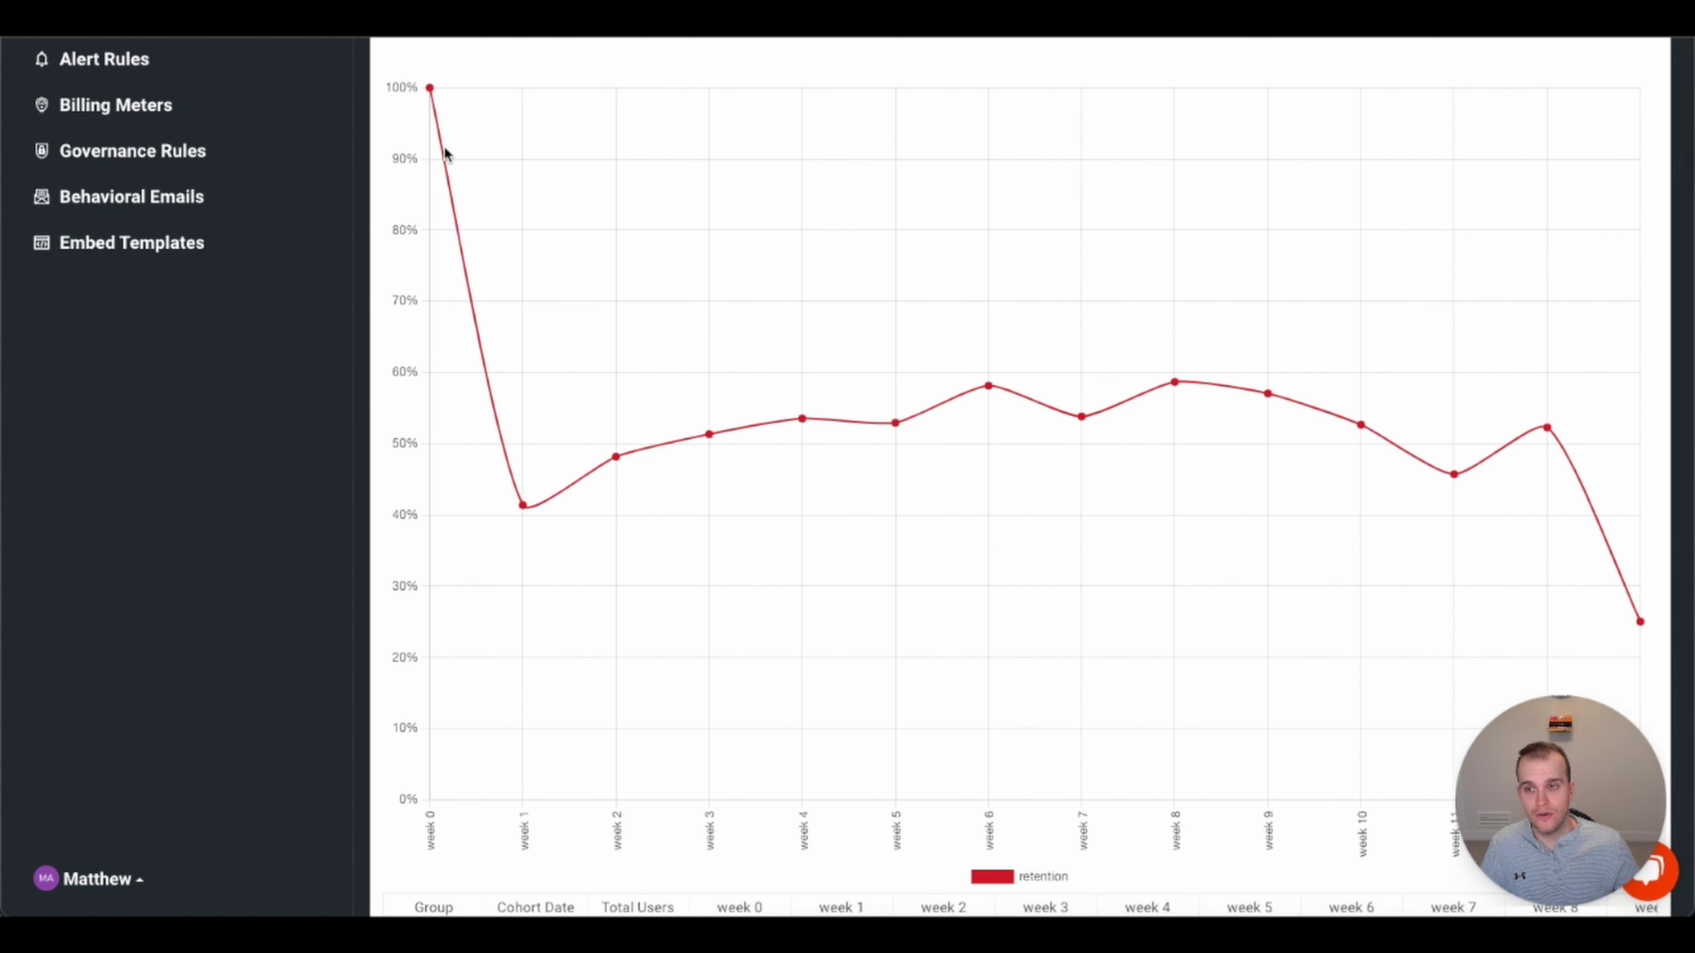
pyautogui.moveTo(522, 507)
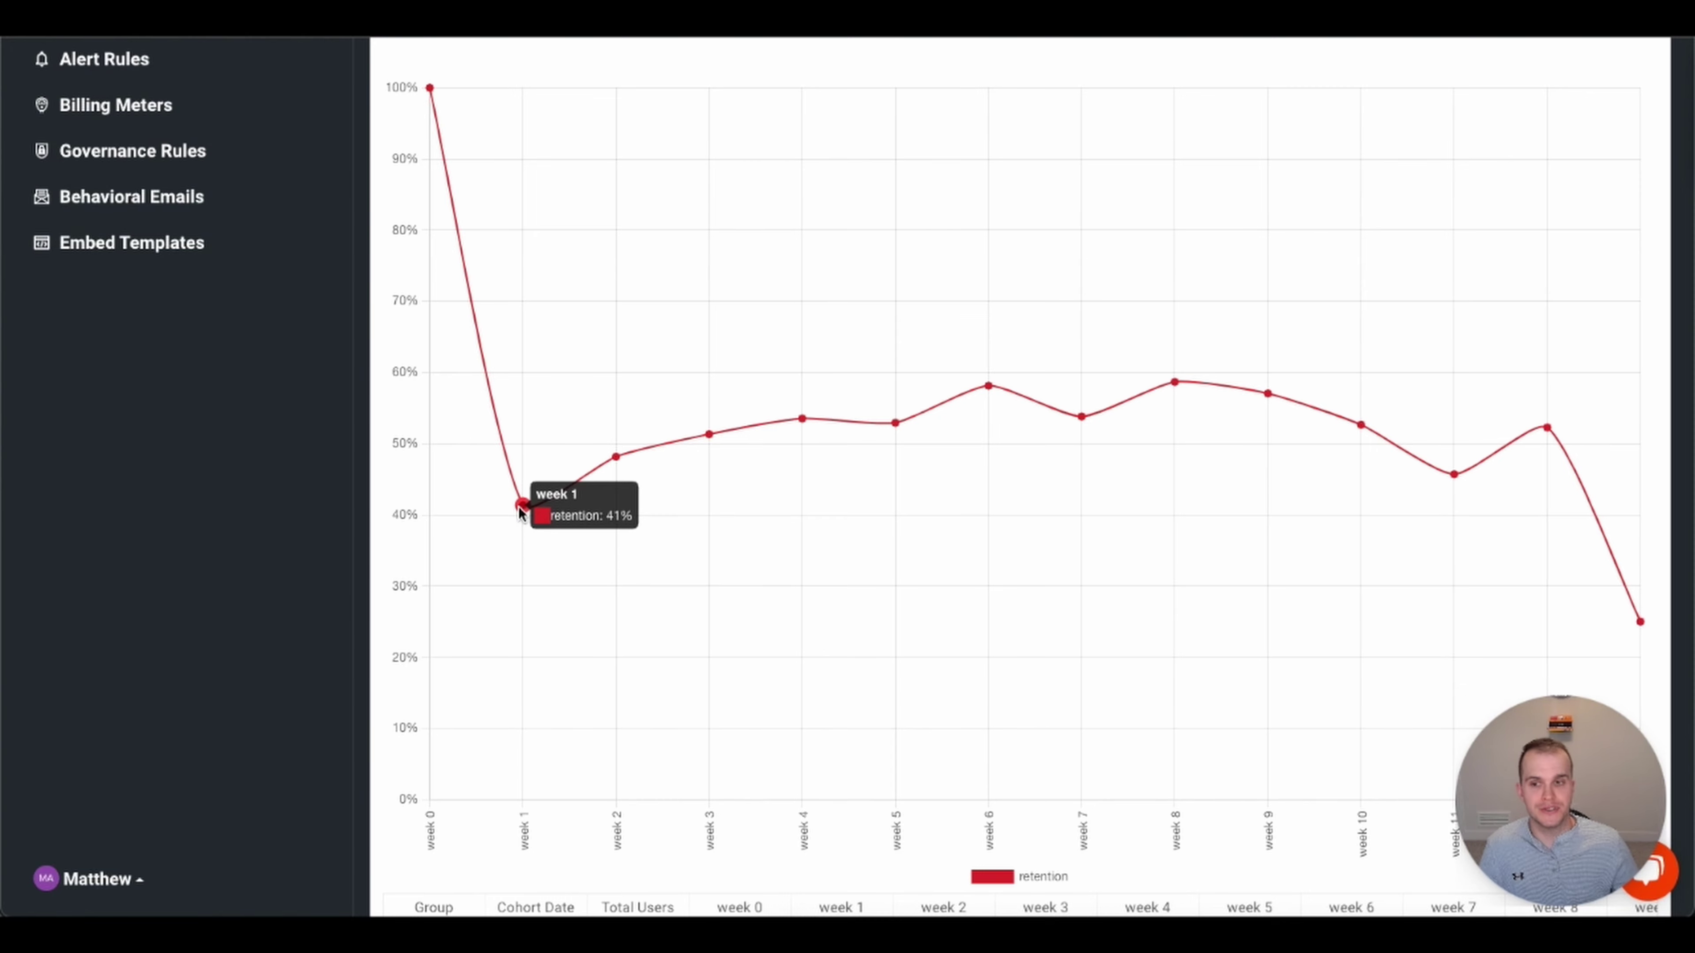
pyautogui.moveTo(615, 464)
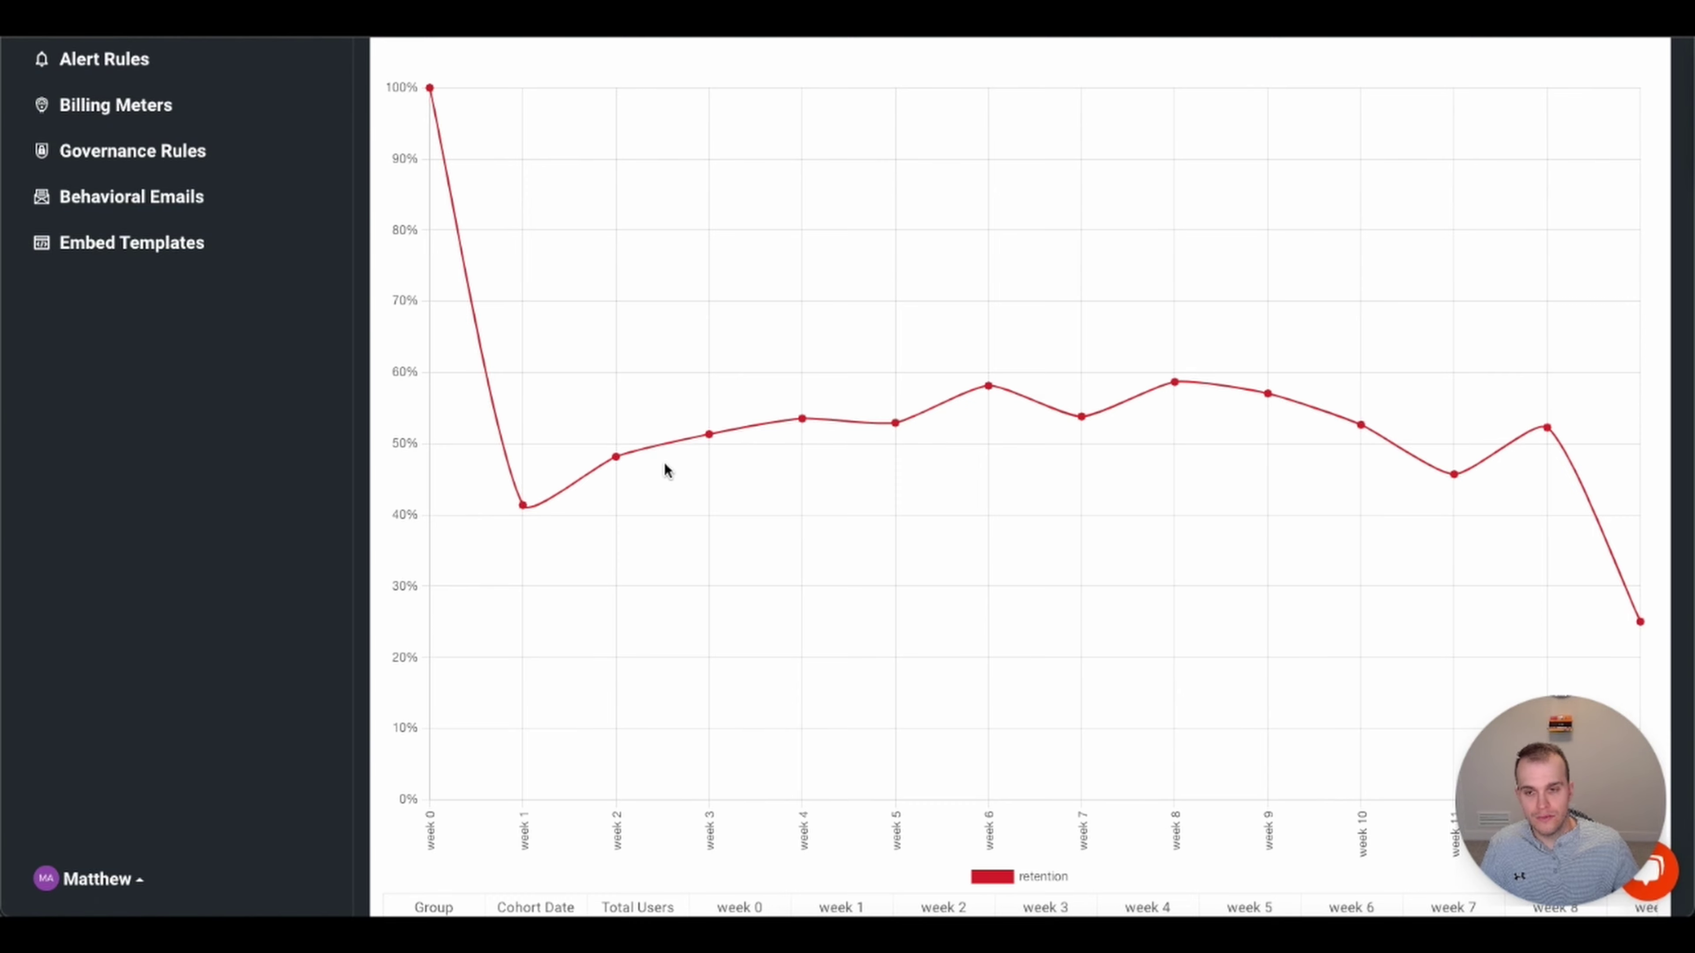
pyautogui.moveTo(713, 439)
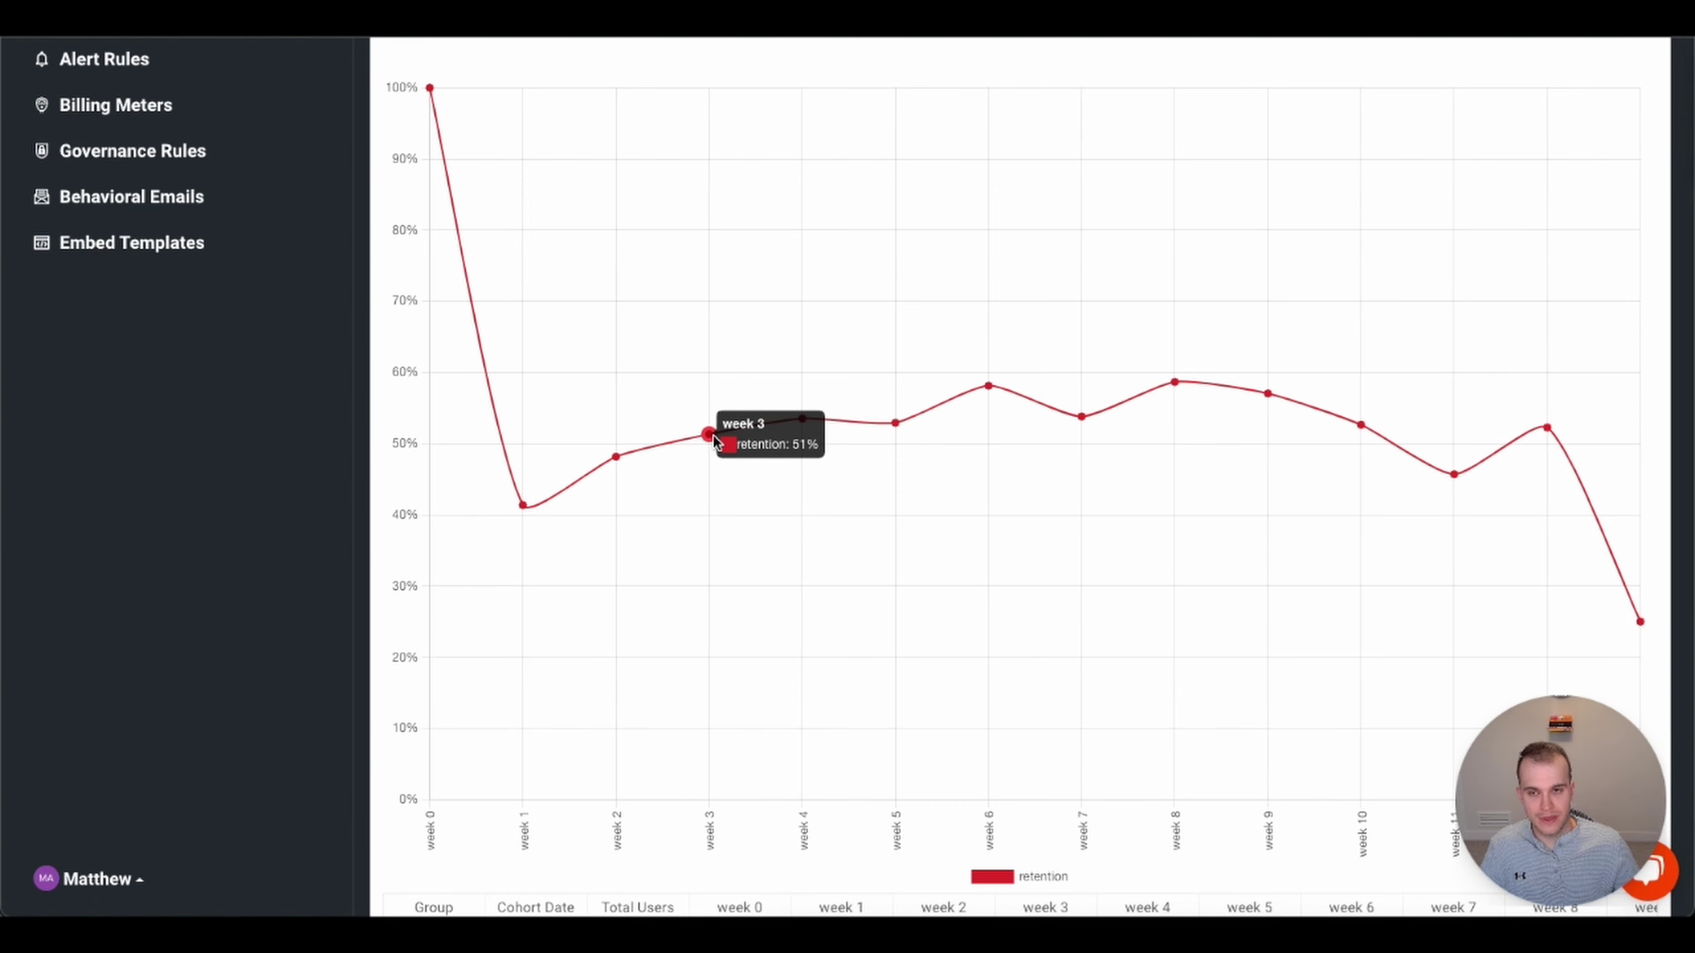
pyautogui.moveTo(808, 424)
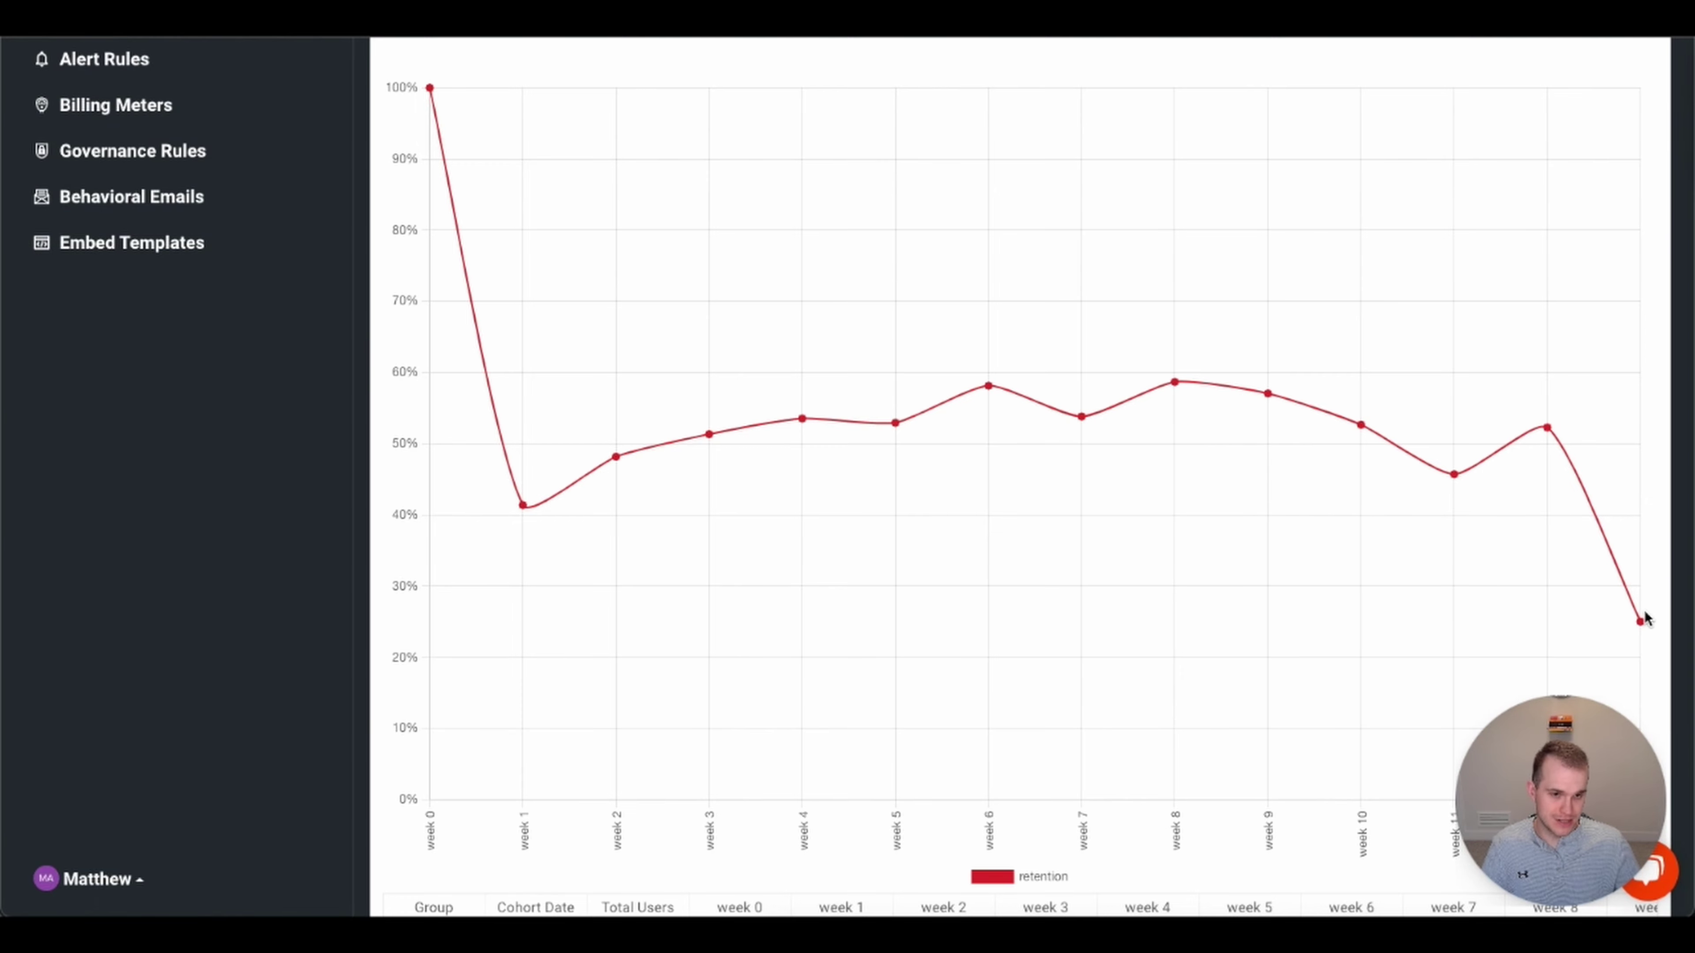
pyautogui.moveTo(1642, 624)
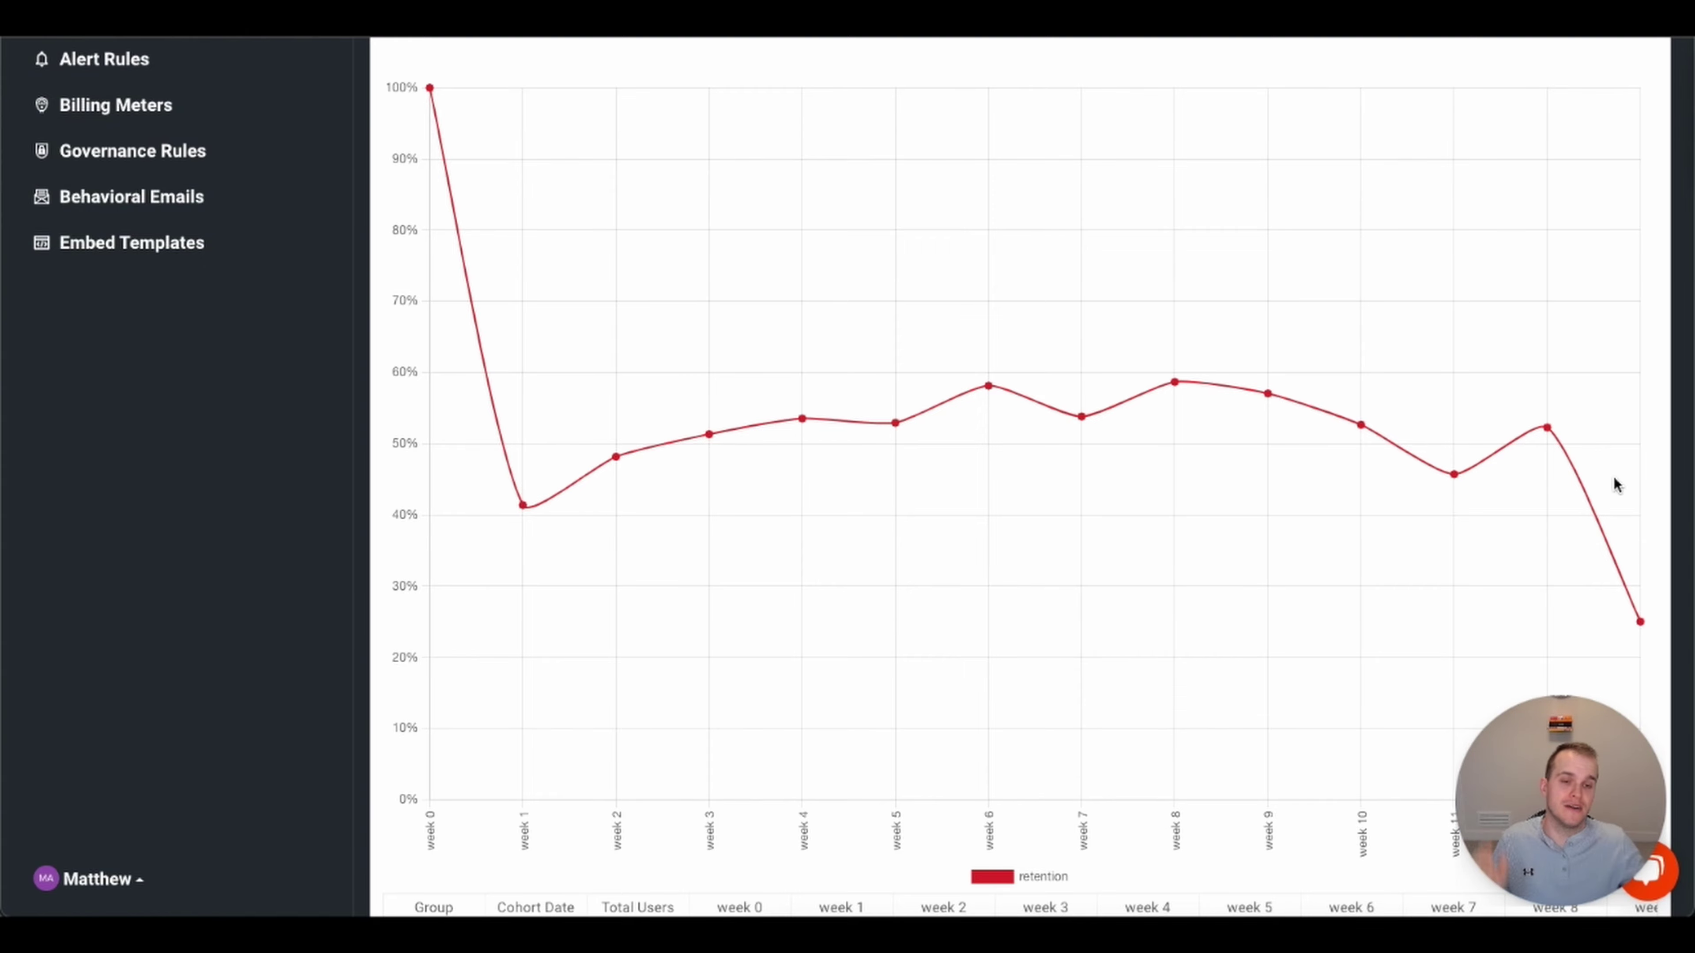
pyautogui.scroll(5, 1388, 496)
# - Group the /purchases retention monthly and inspect points dipping near 55% then climbing to about 74%
pyautogui.click(1432, 268)
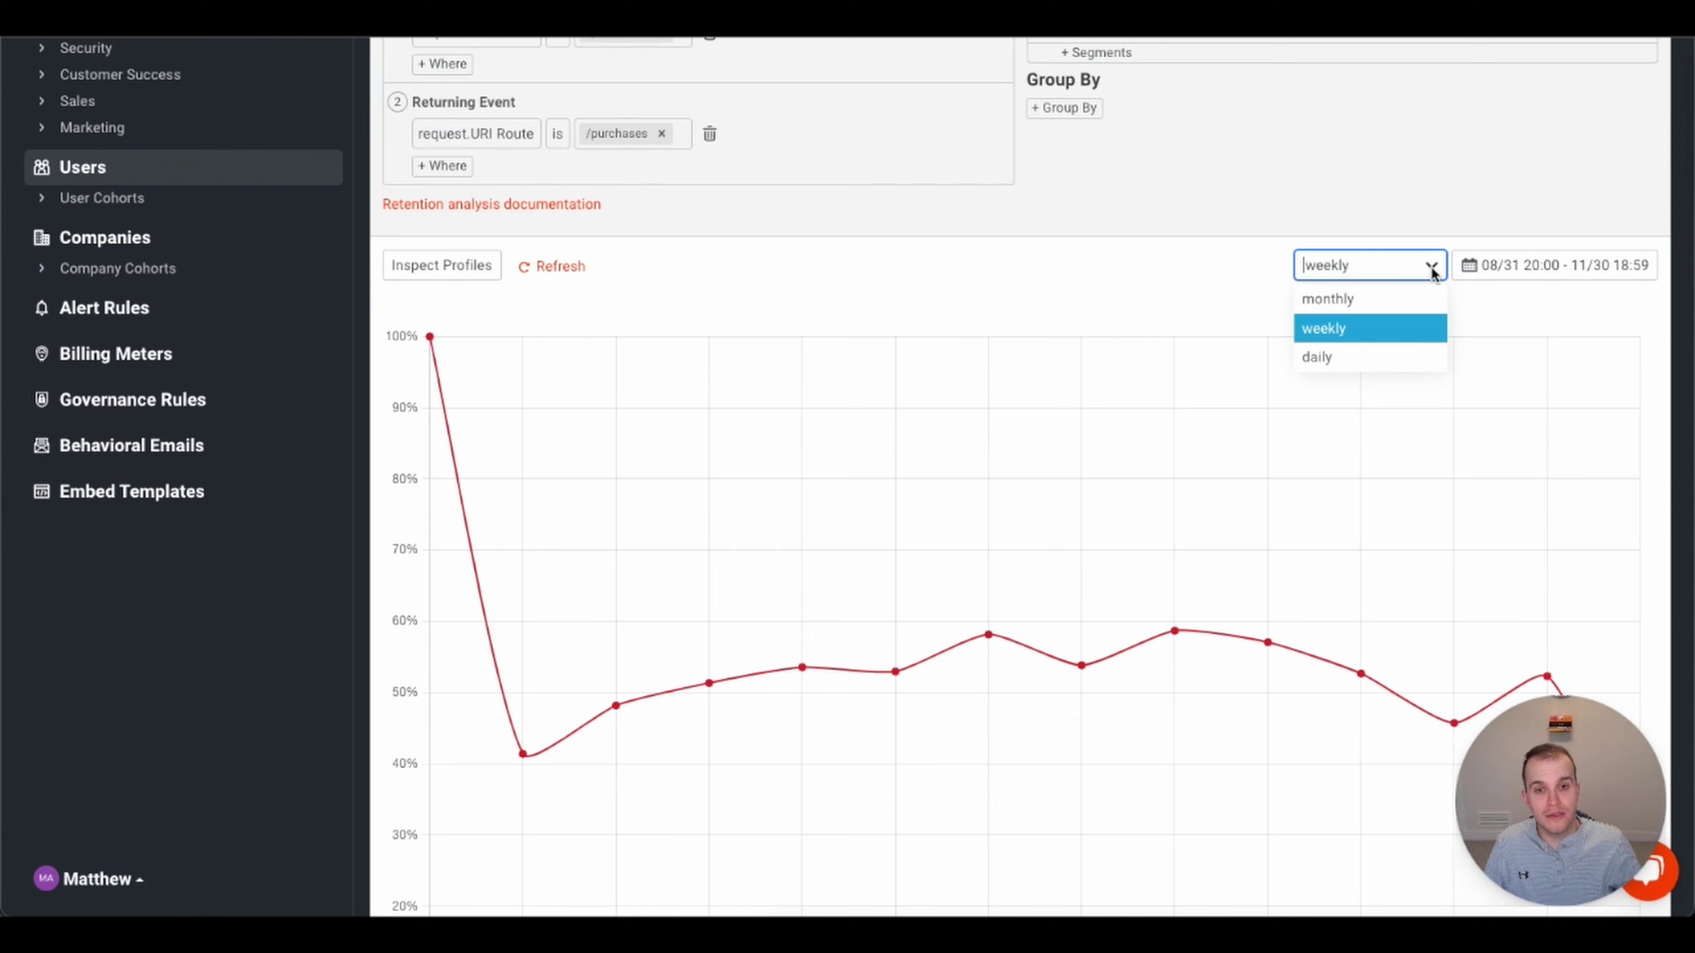
pyautogui.click(1364, 307)
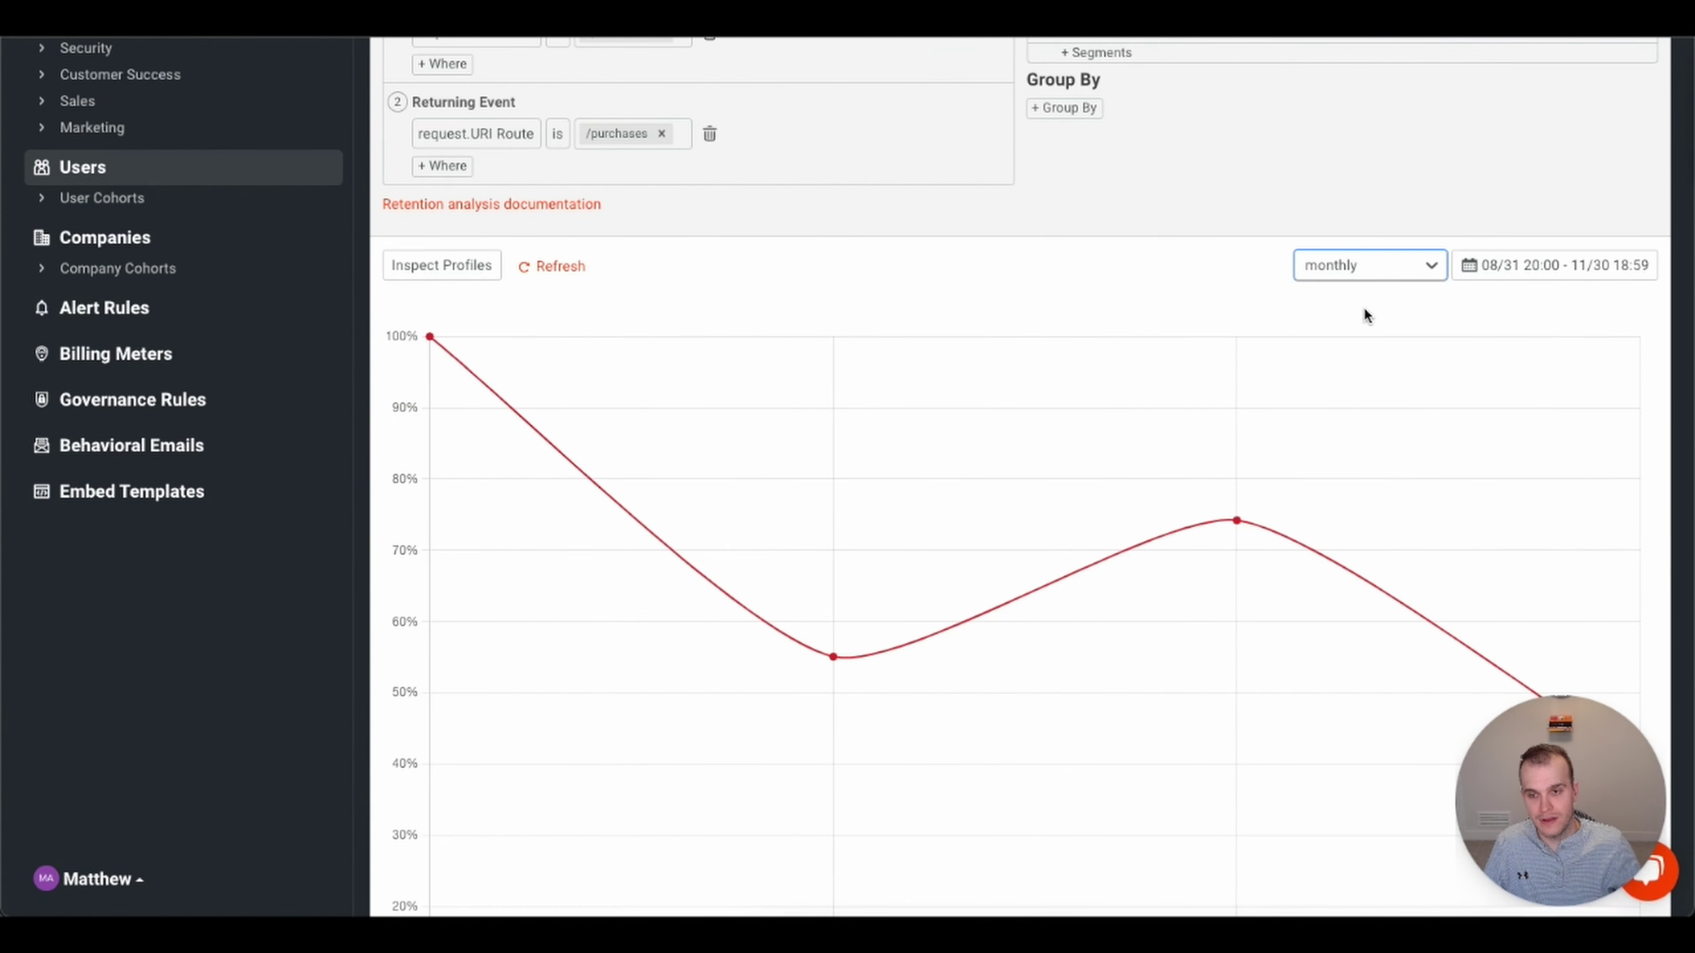
pyautogui.scroll(-4, 1418, 504)
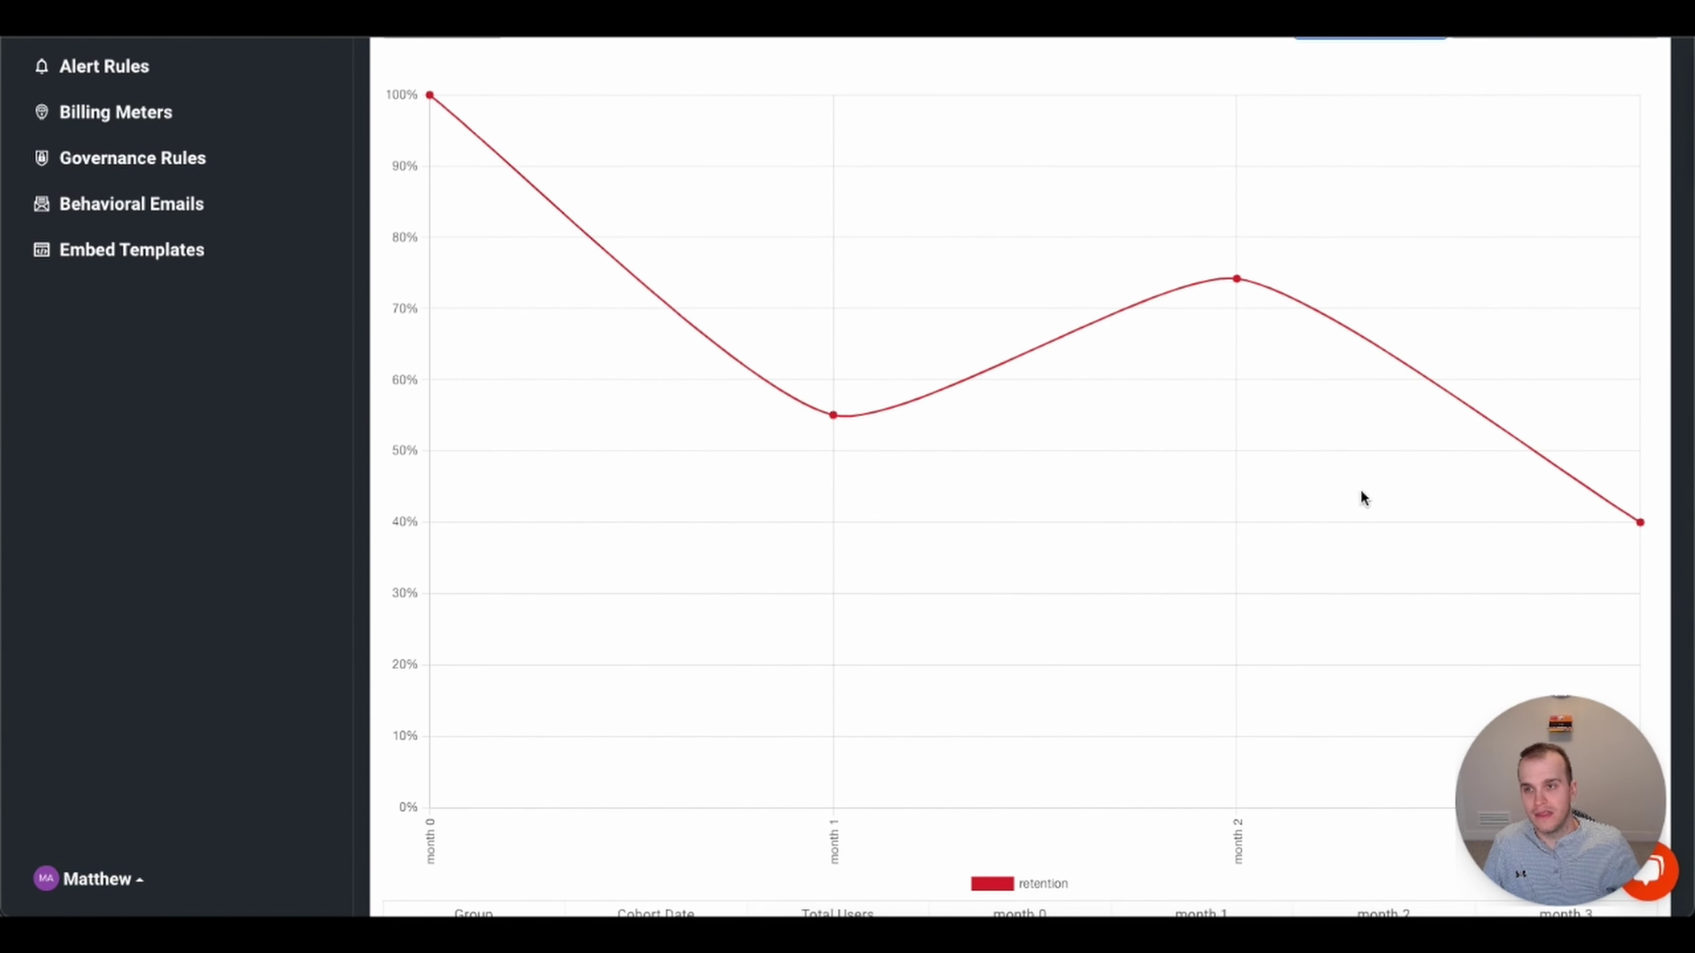
pyautogui.moveTo(427, 96)
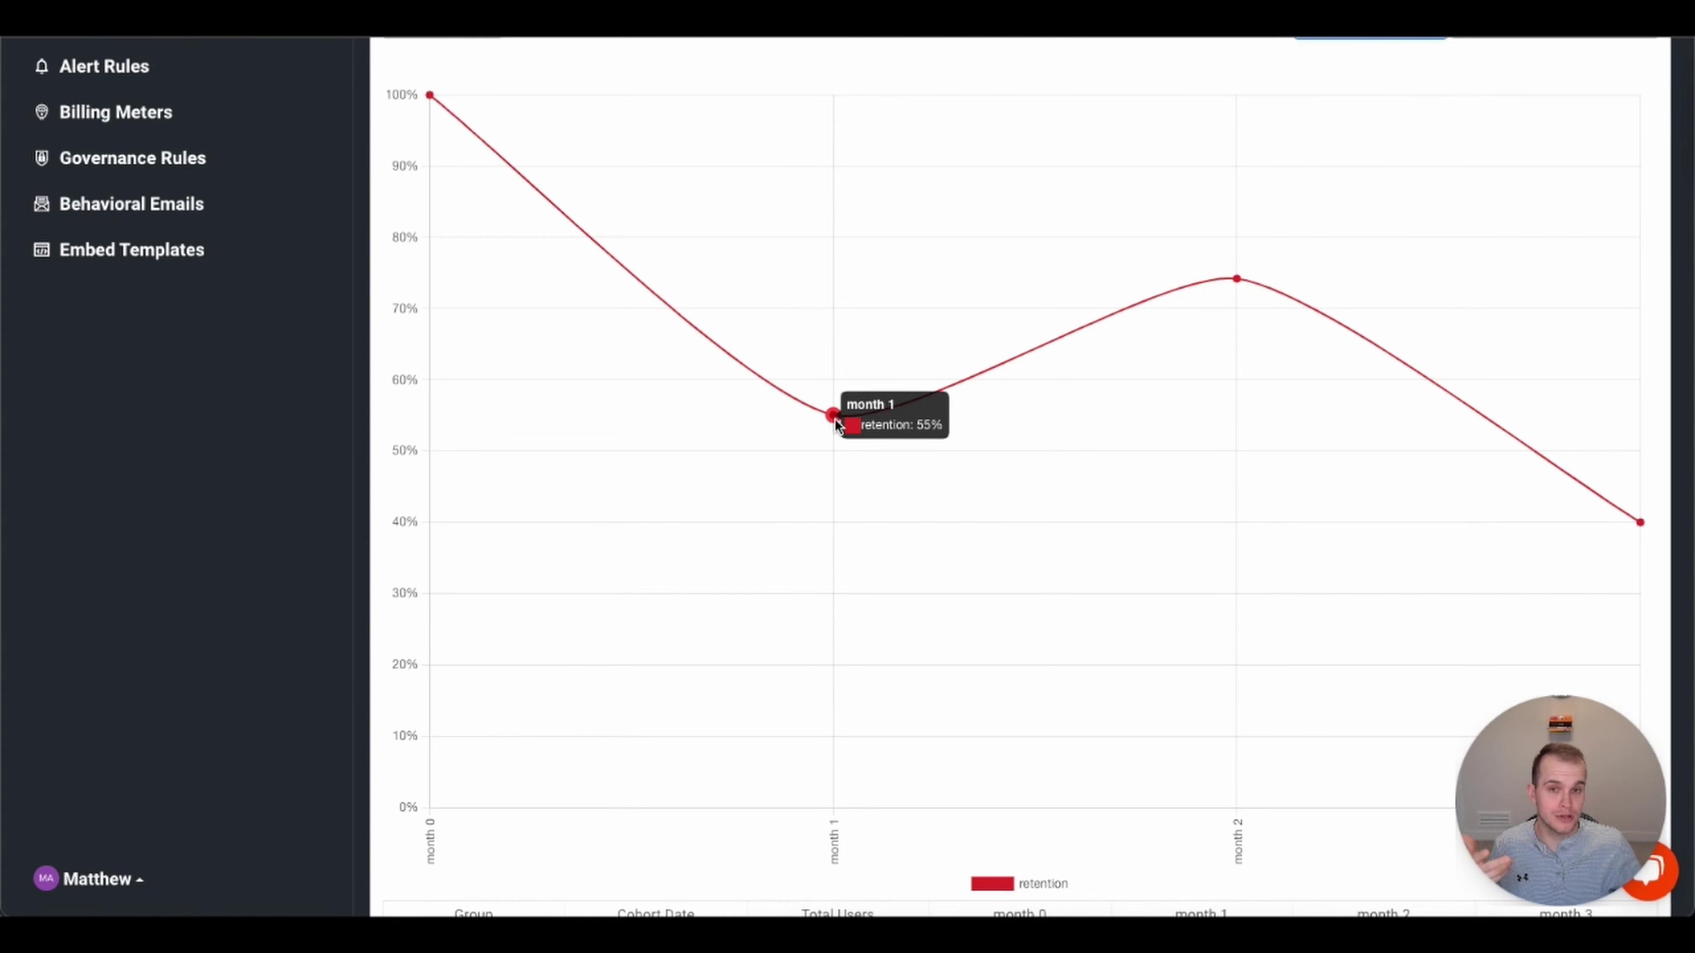
pyautogui.moveTo(1235, 284)
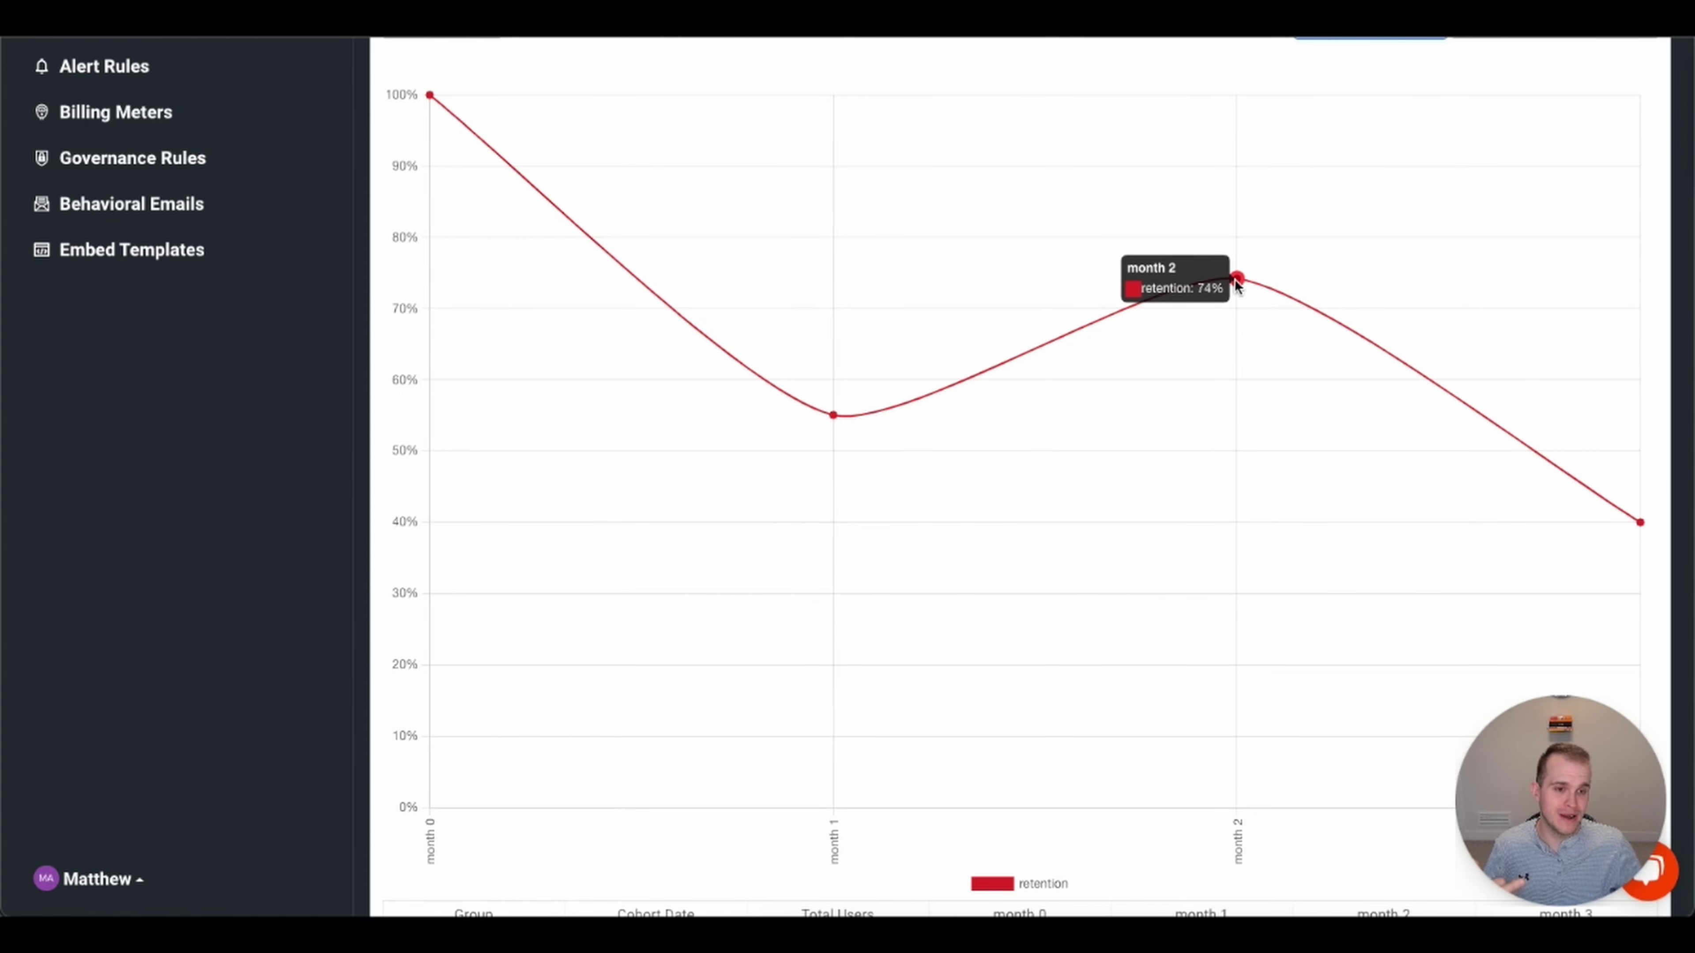
pyautogui.scroll(-1, 1638, 524)
pyautogui.moveTo(1641, 525)
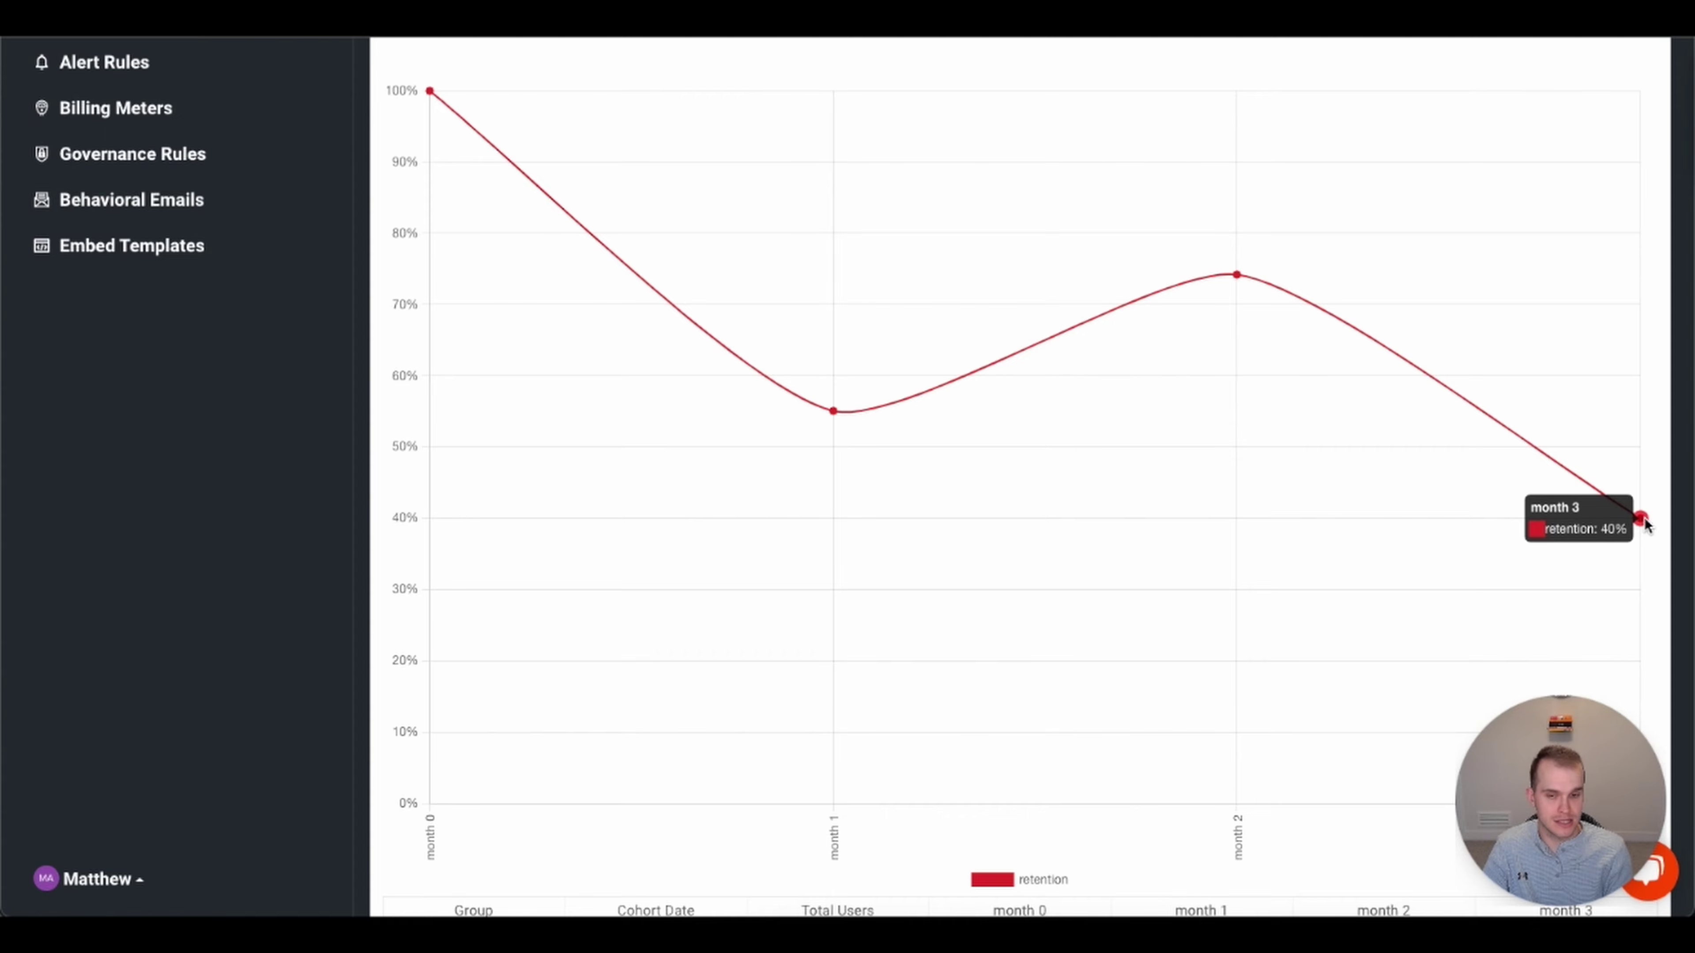
pyautogui.scroll(5, 1372, 478)
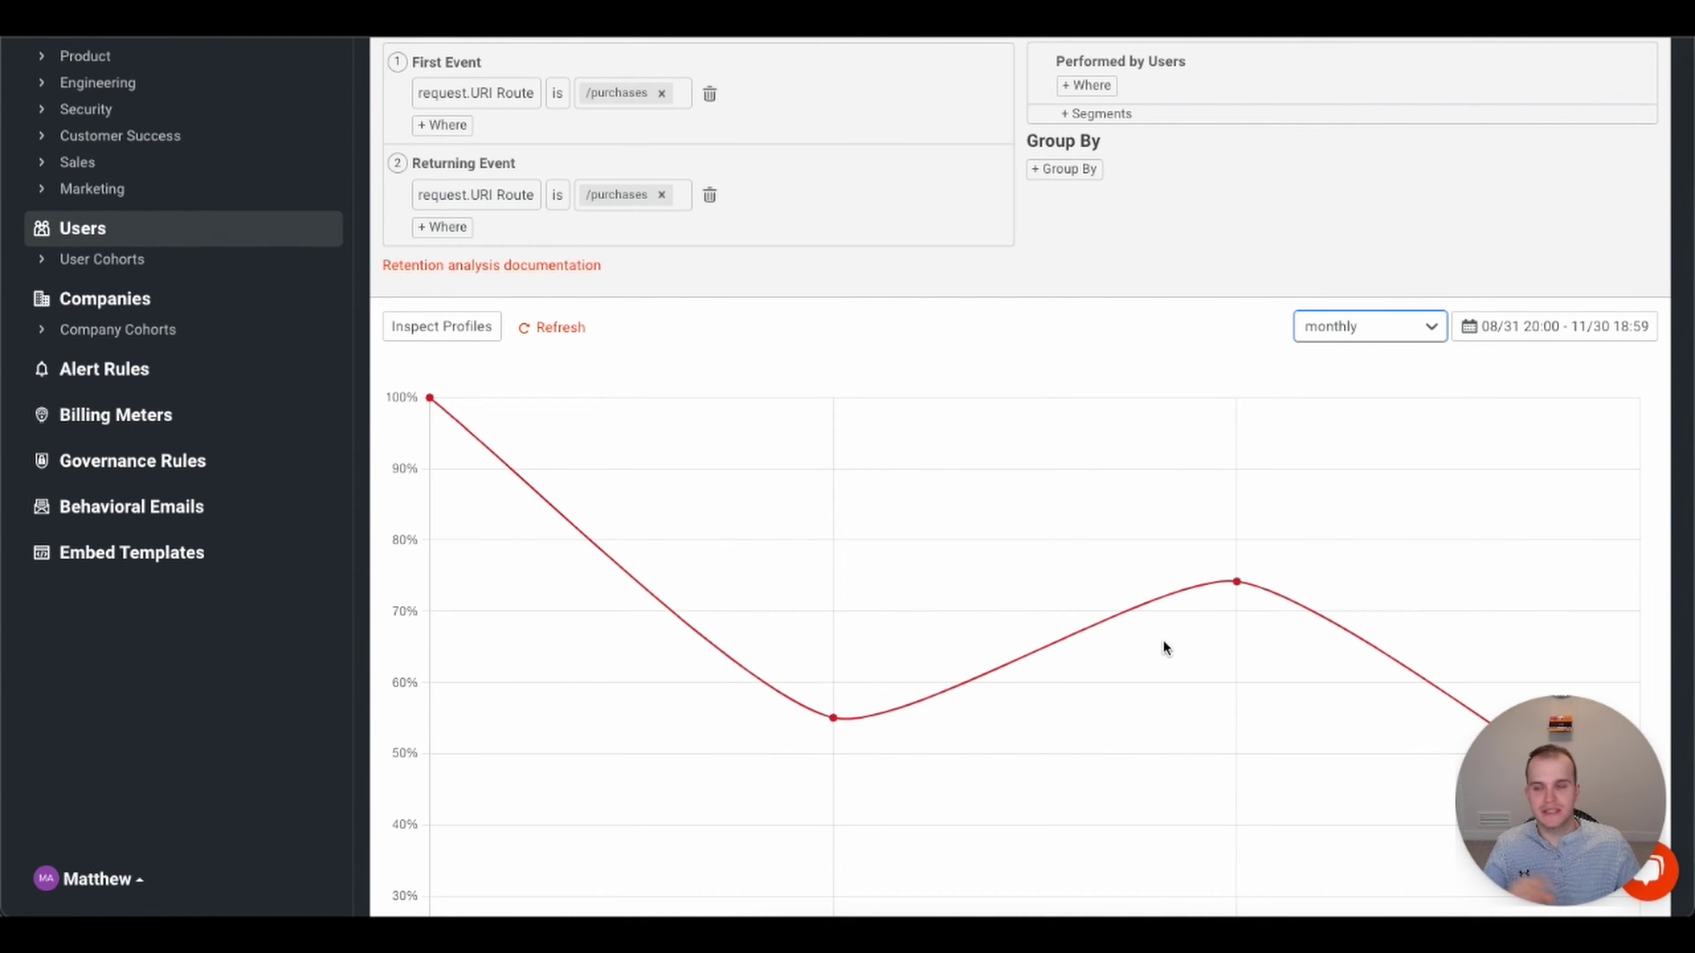
pyautogui.scroll(2, 1096, 683)
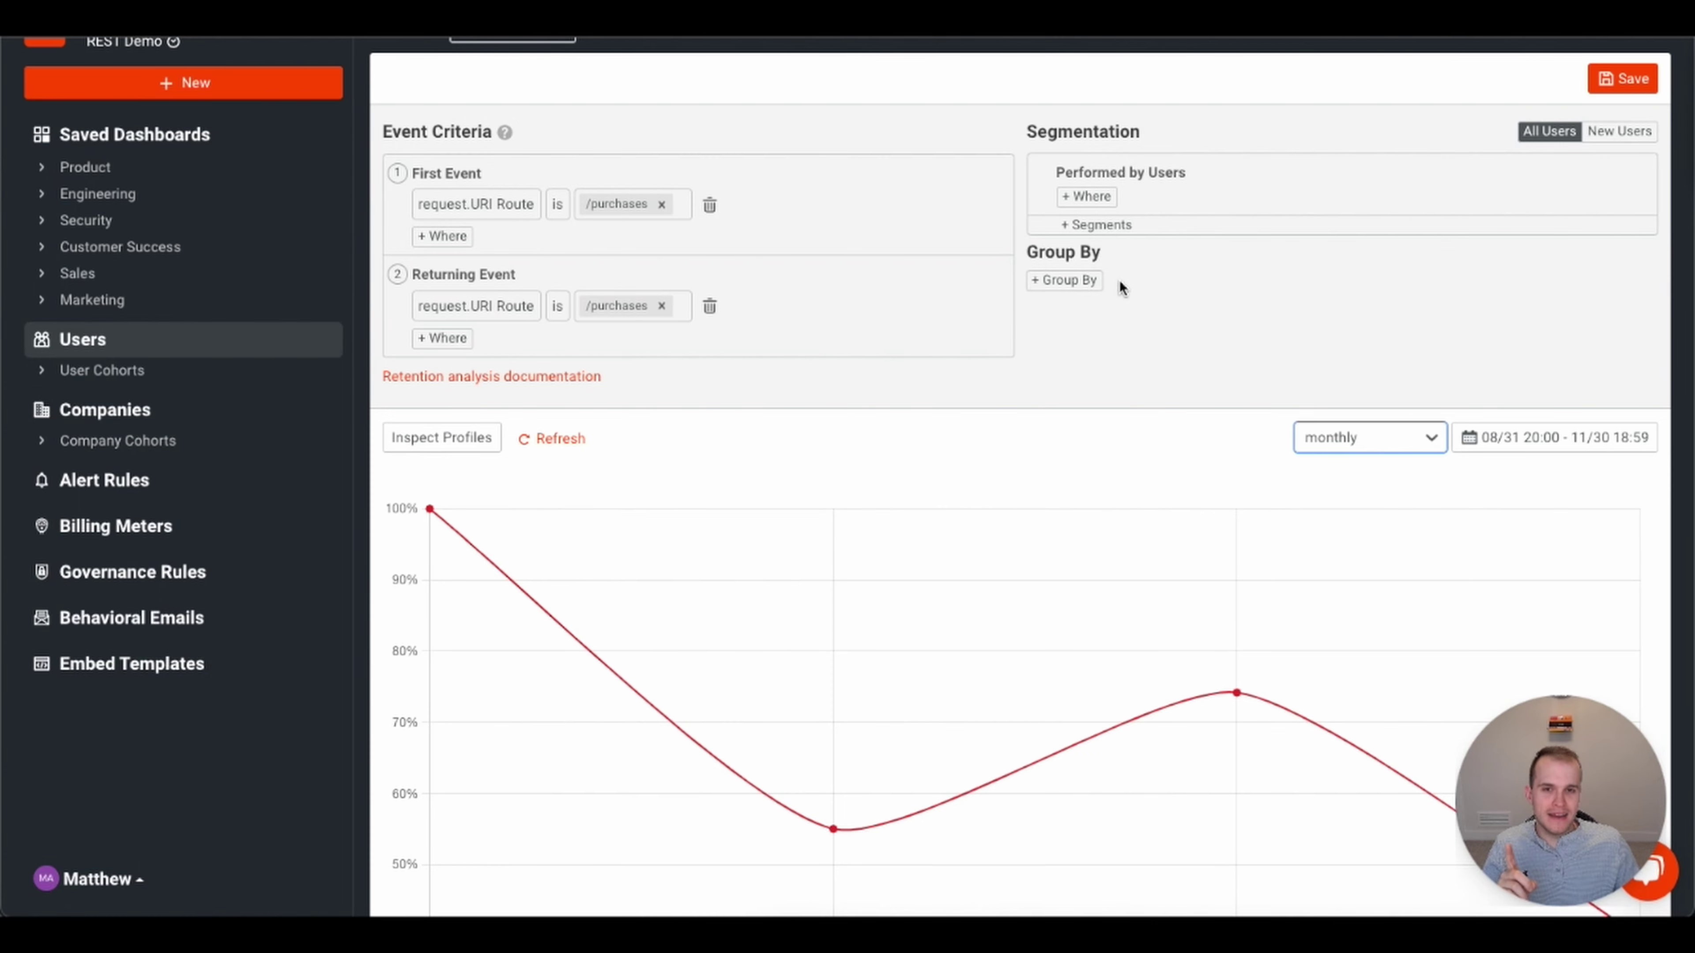
# - Group retention by campaign.initial_utm_source, showing the top 10 sources as separate lines
pyautogui.click(1084, 284)
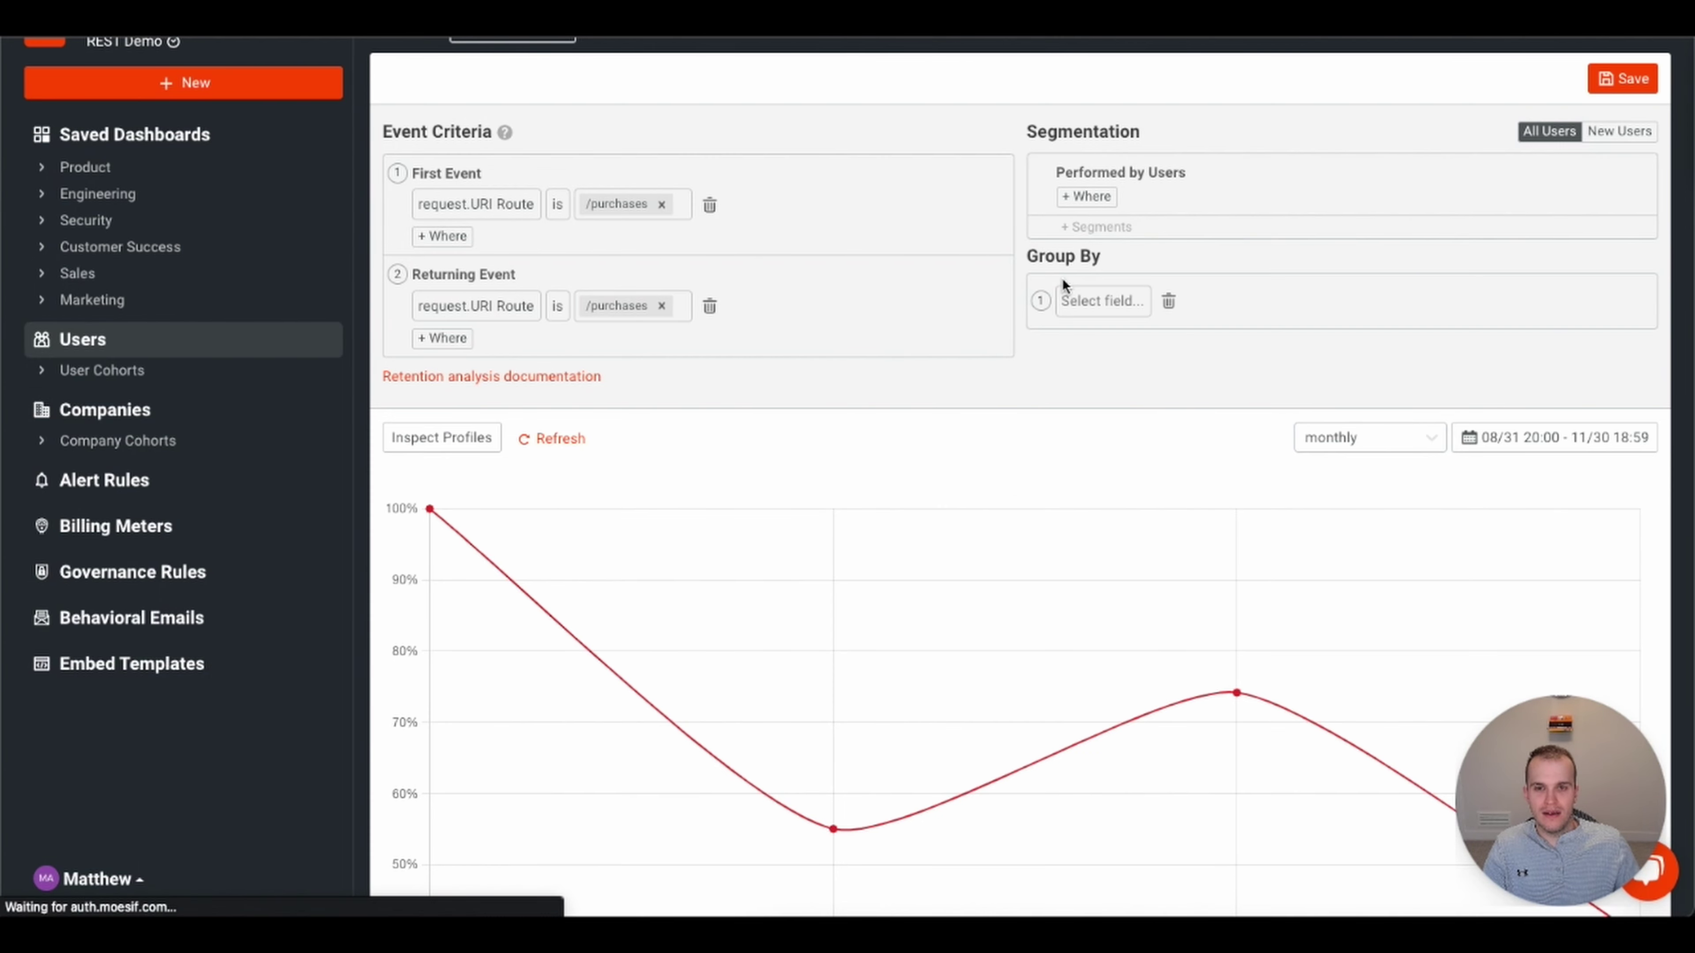
pyautogui.click(1100, 301)
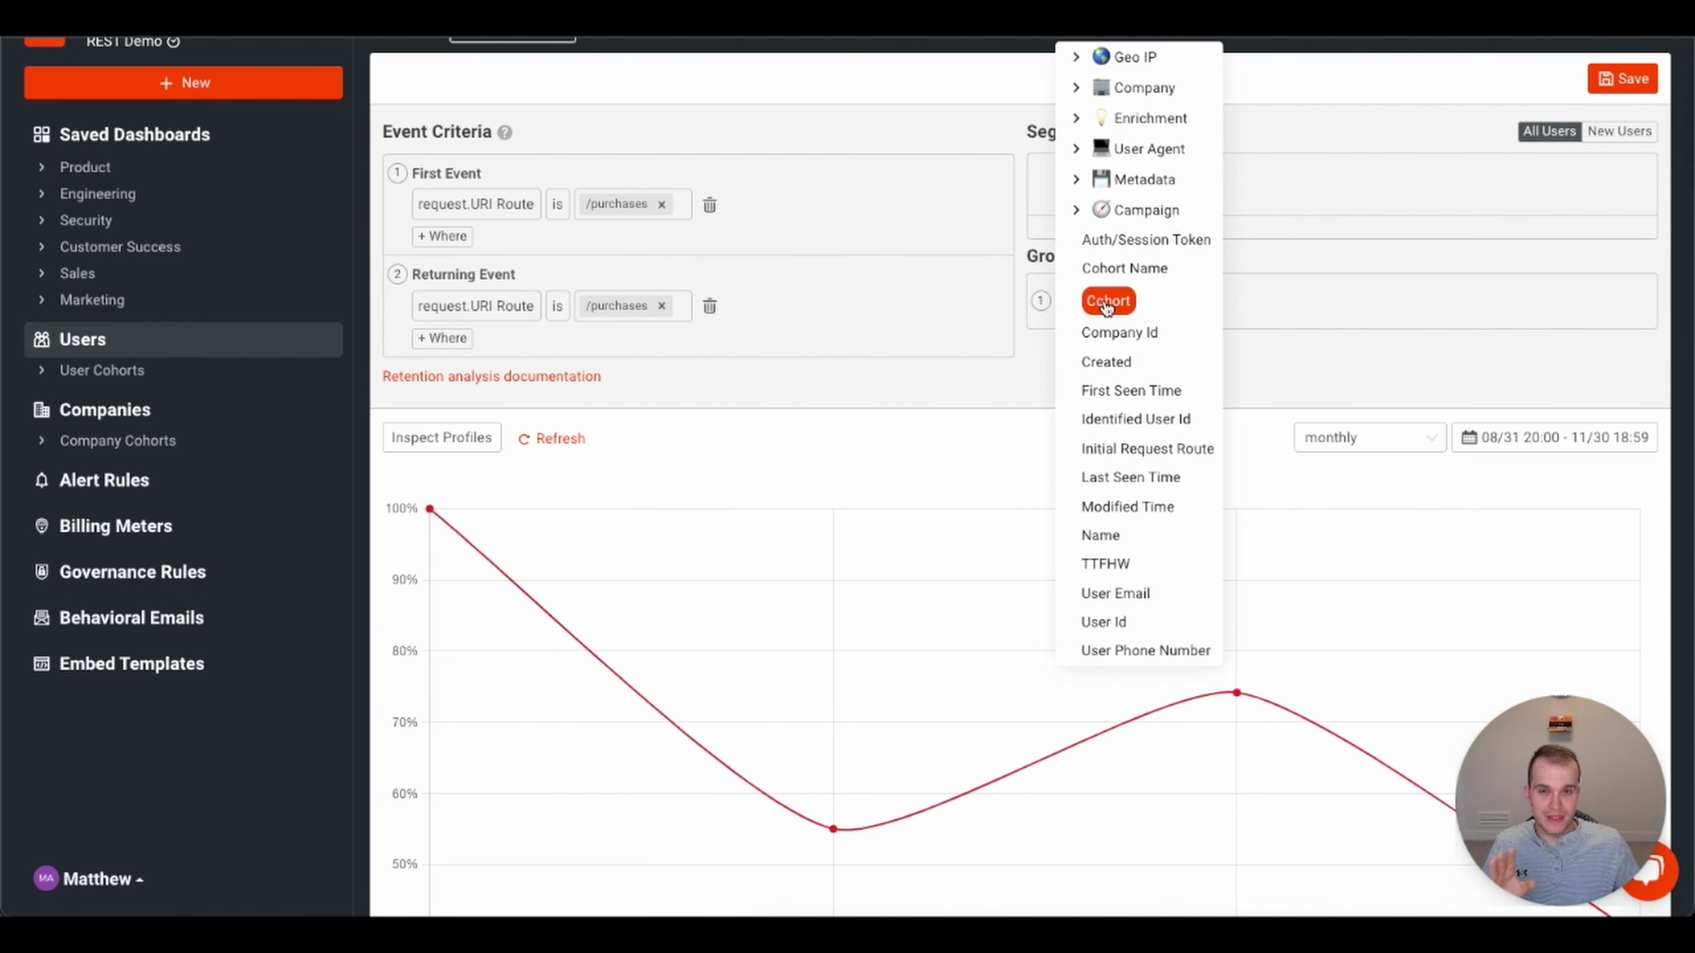
pyautogui.click(1076, 211)
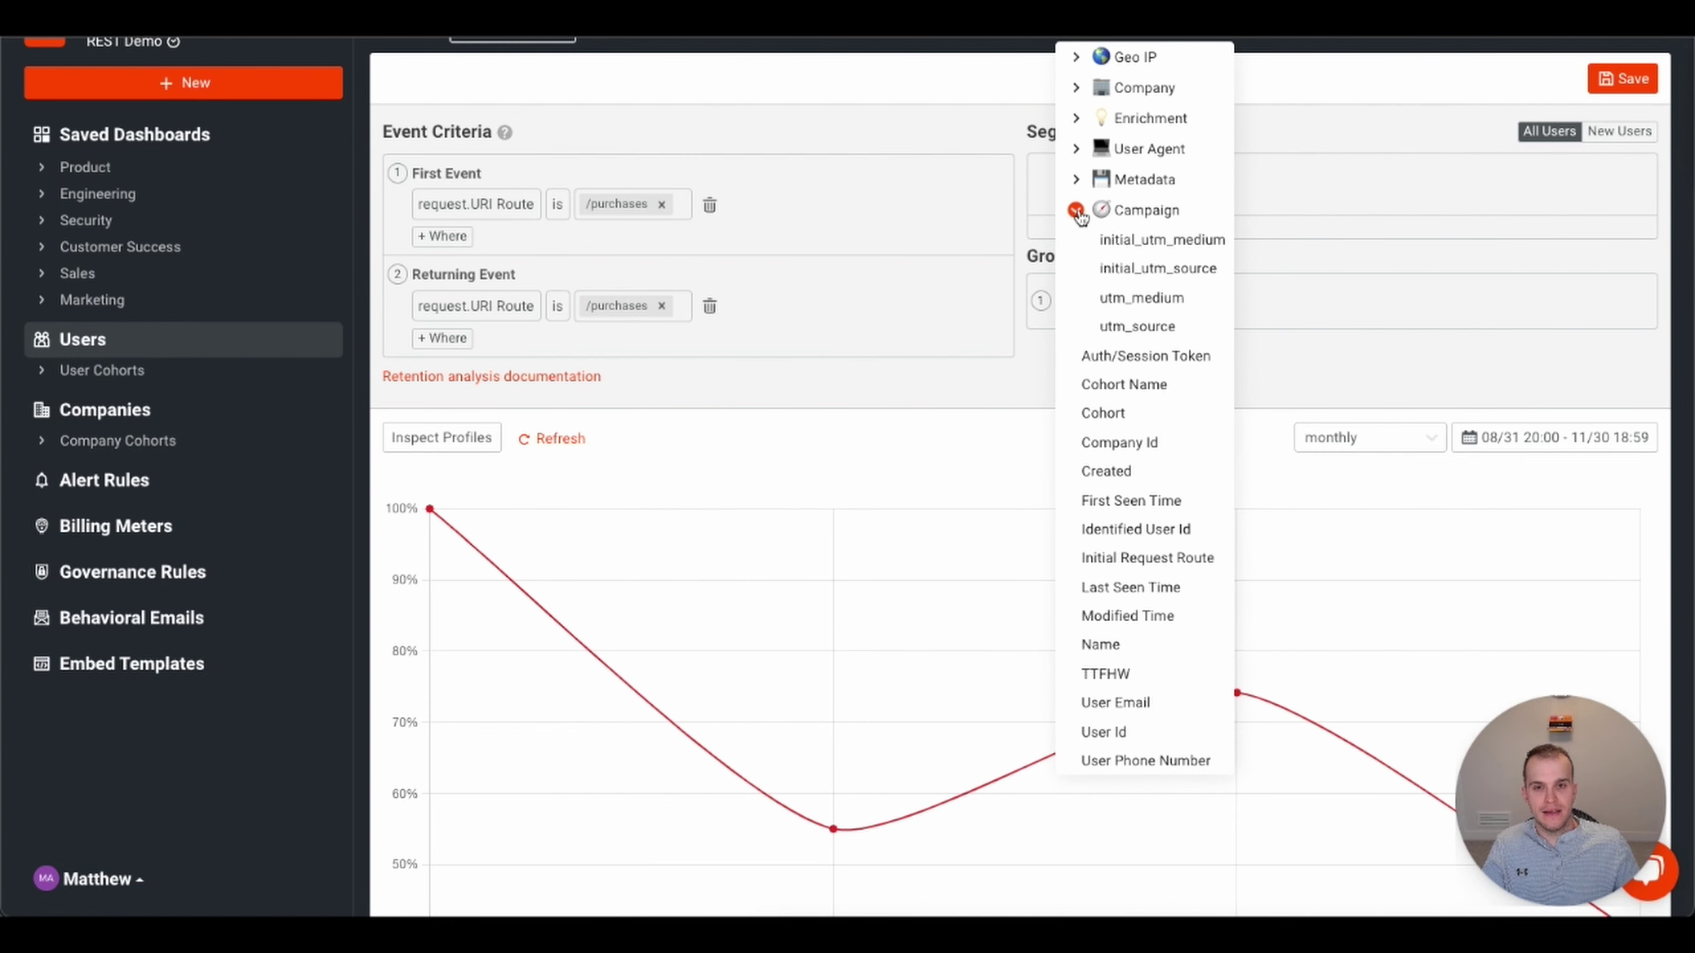
pyautogui.click(1174, 279)
pyautogui.click(1342, 341)
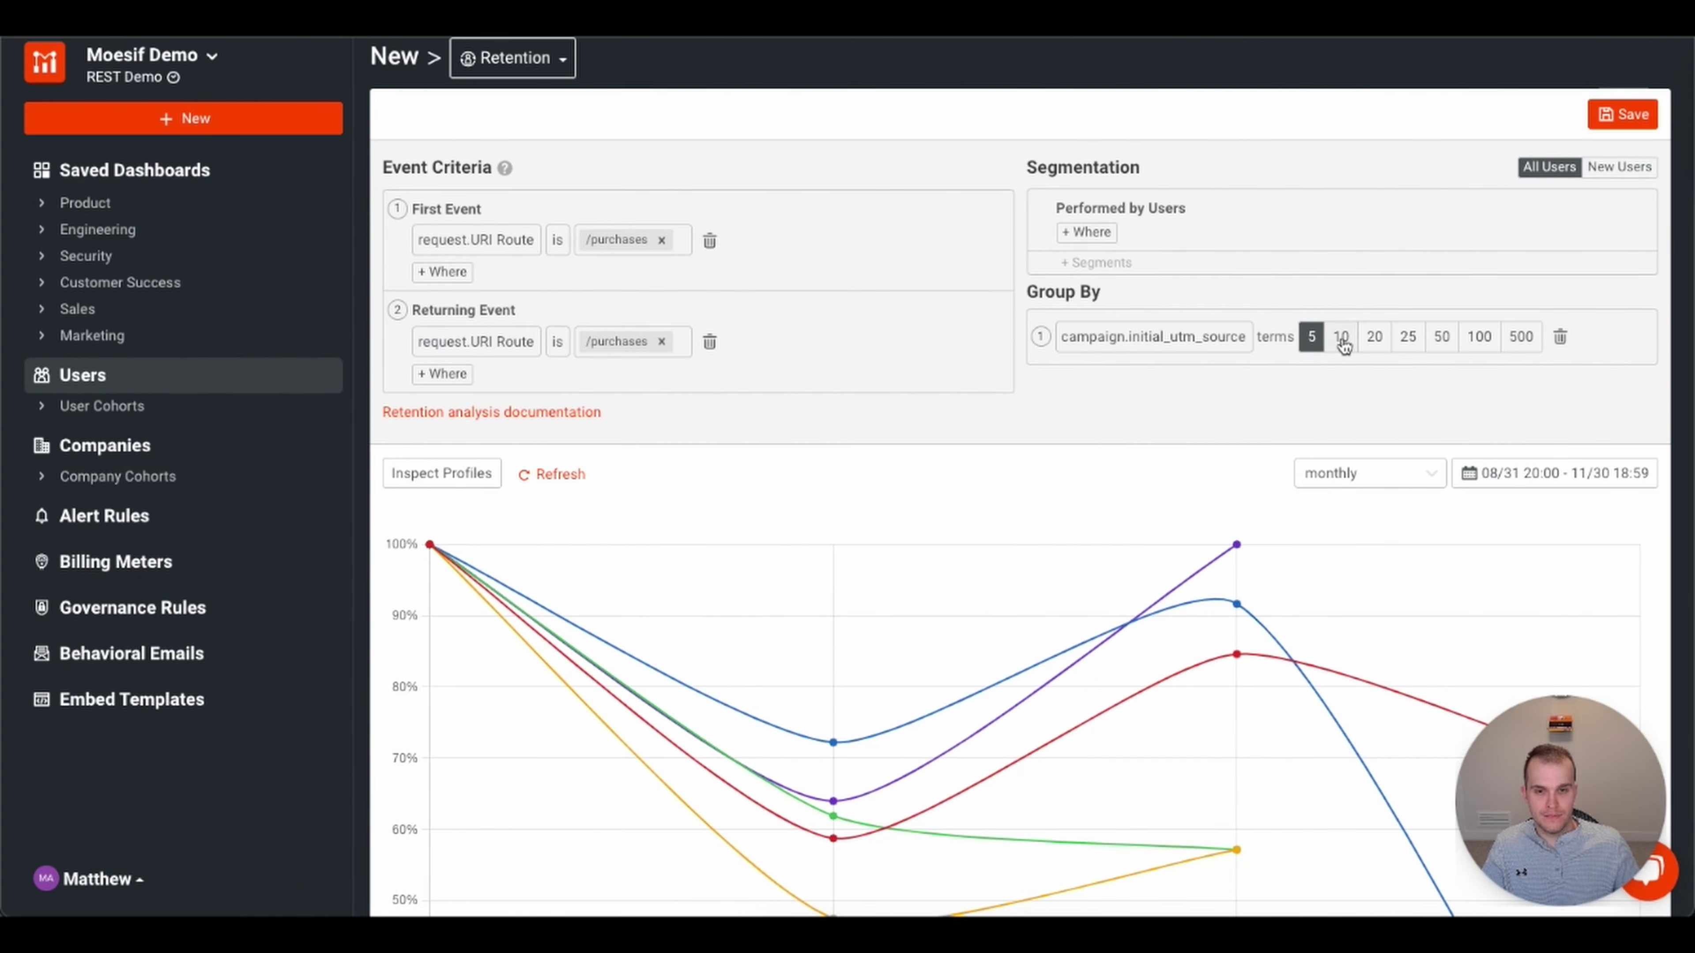
pyautogui.scroll(-5, 1292, 607)
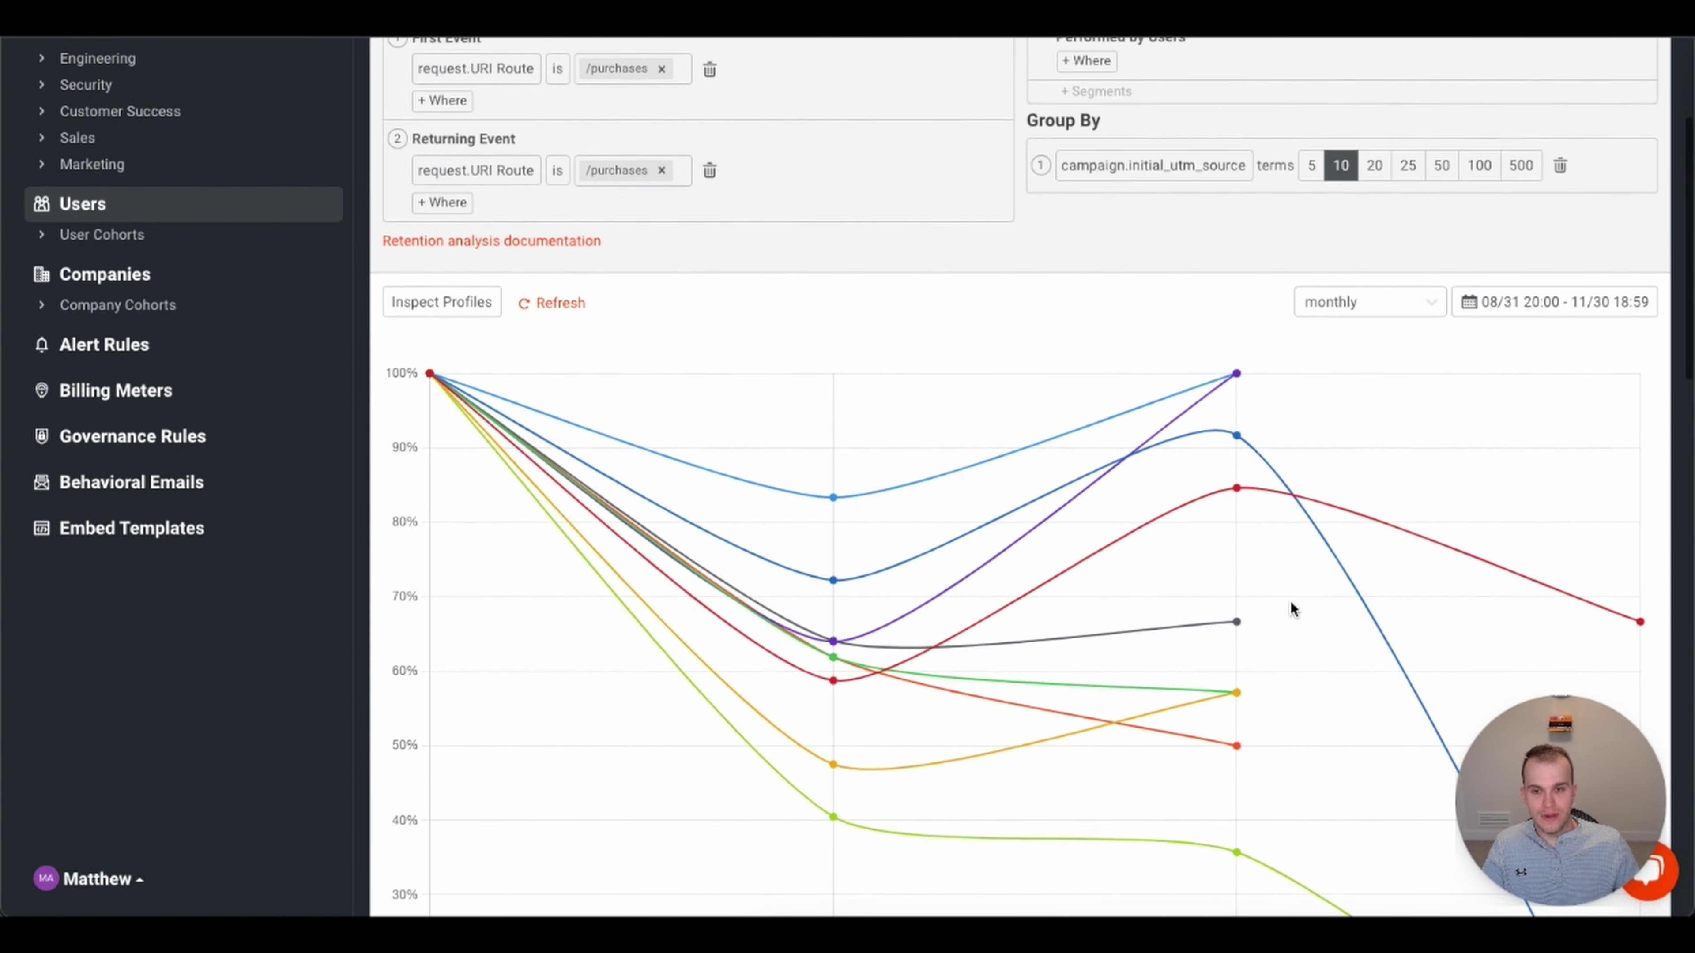
pyautogui.scroll(2, 1293, 607)
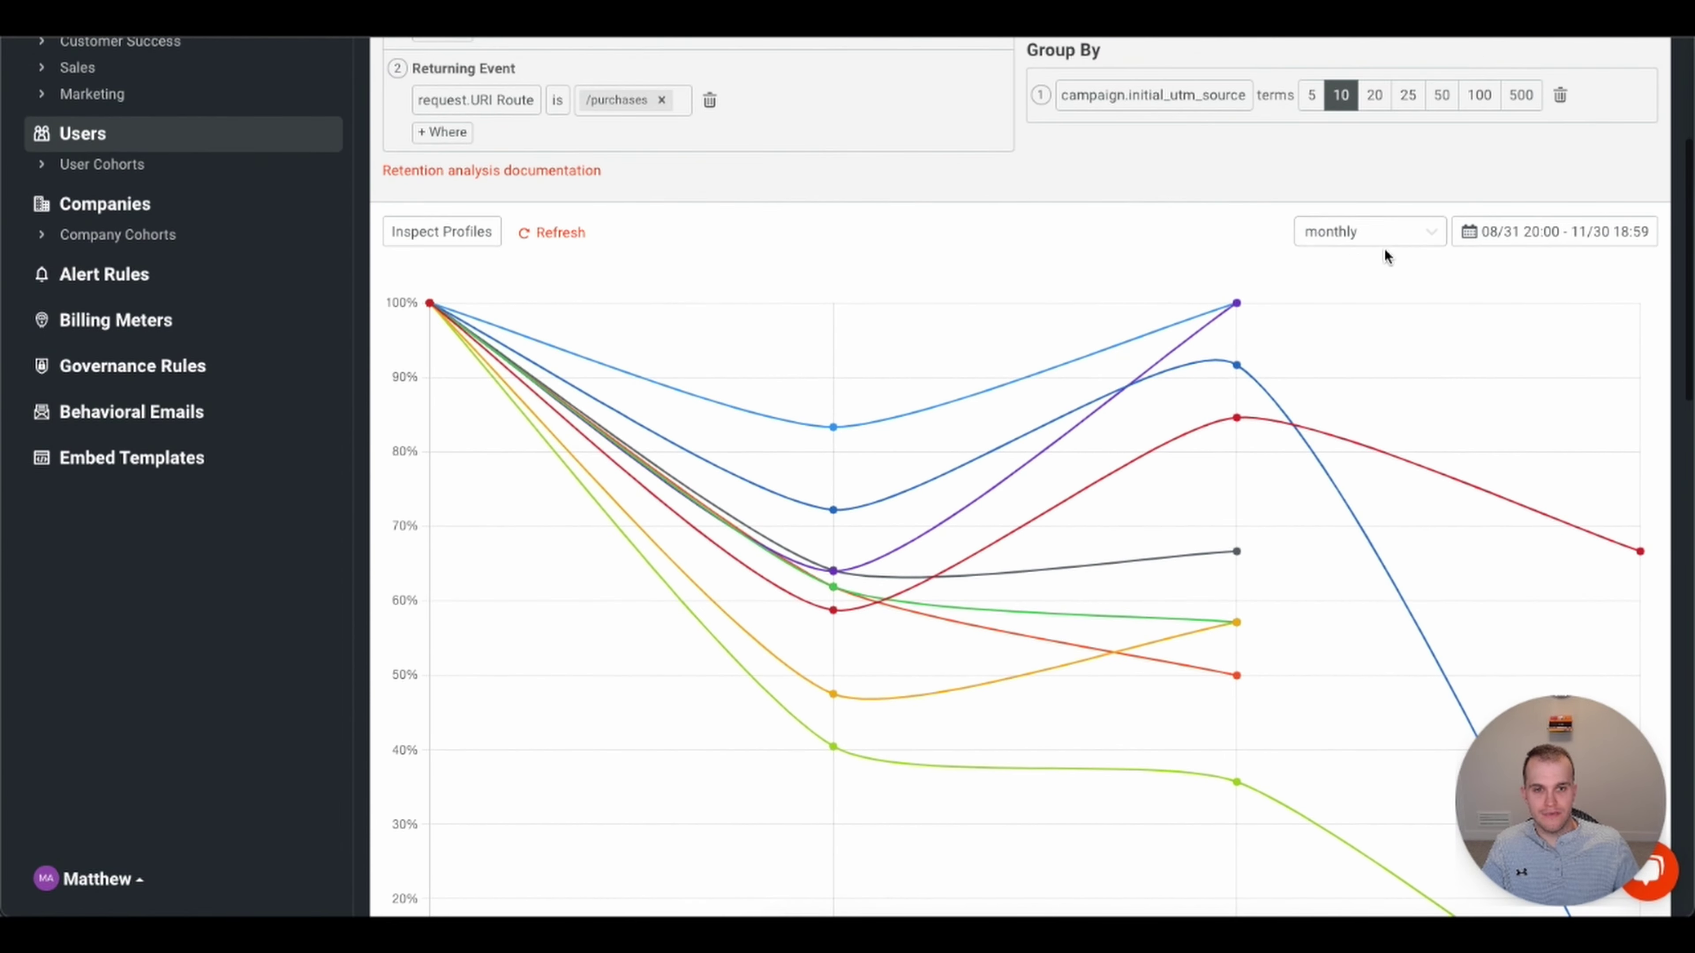
pyautogui.click(1438, 231)
# - Use weekly intervals and inspect the source lines and per-source table across weeks 0–13
pyautogui.click(1360, 291)
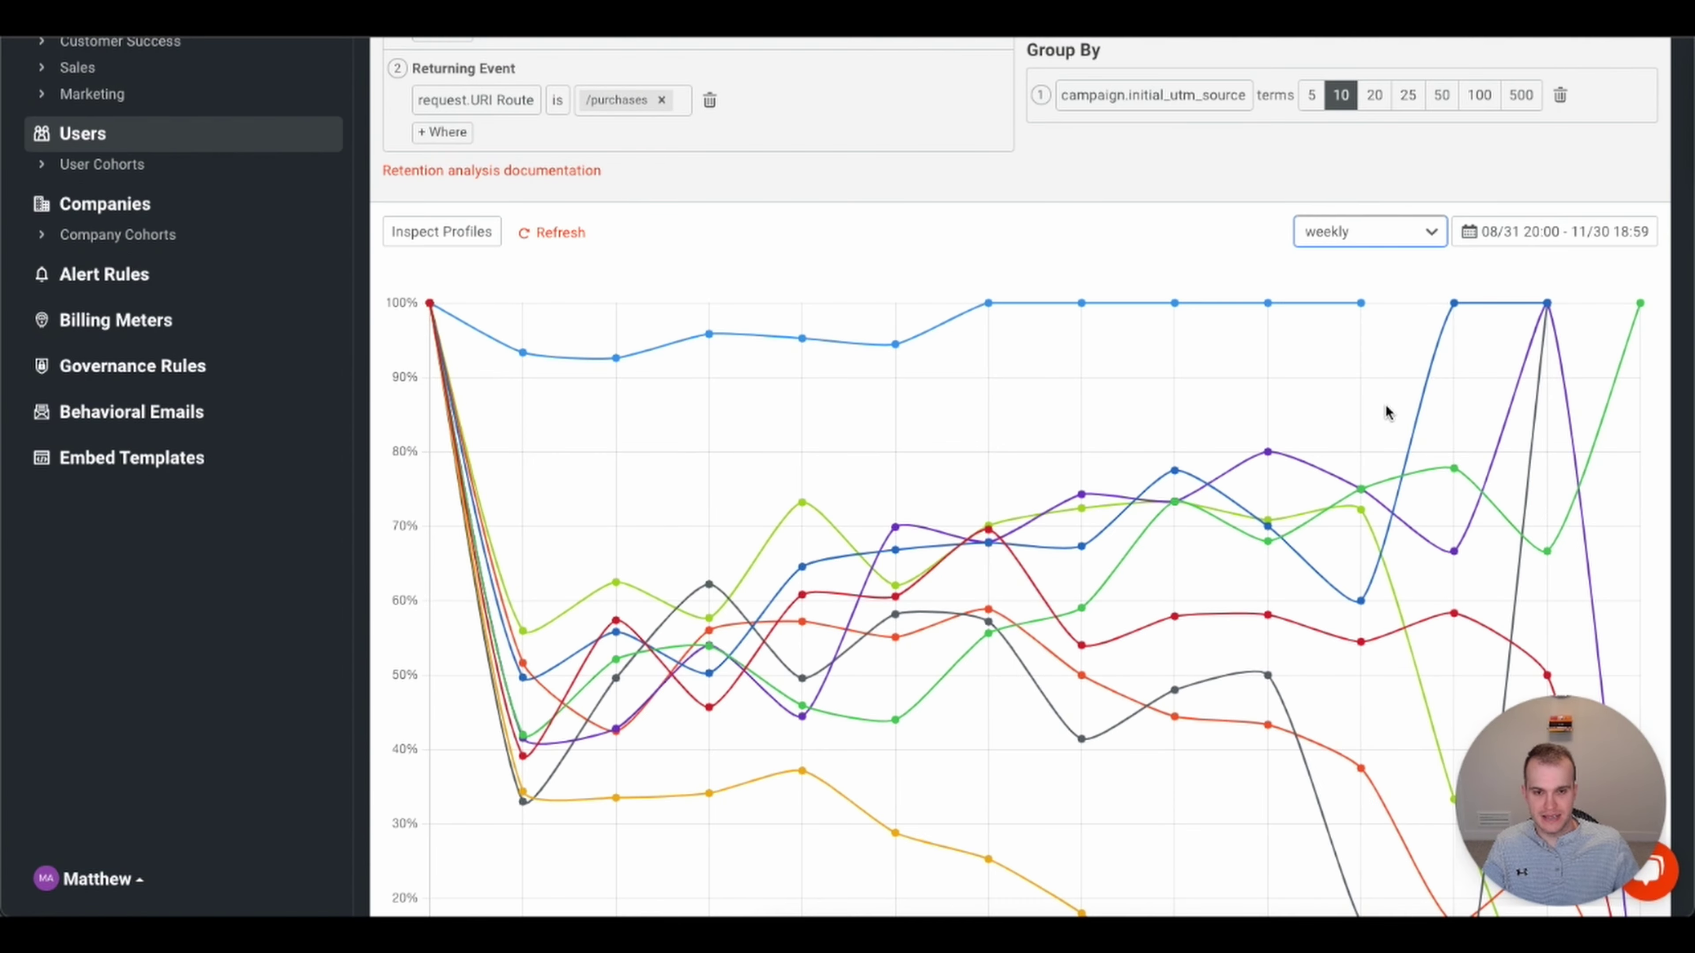
pyautogui.scroll(-1, 1409, 437)
pyautogui.scroll(1, 1406, 446)
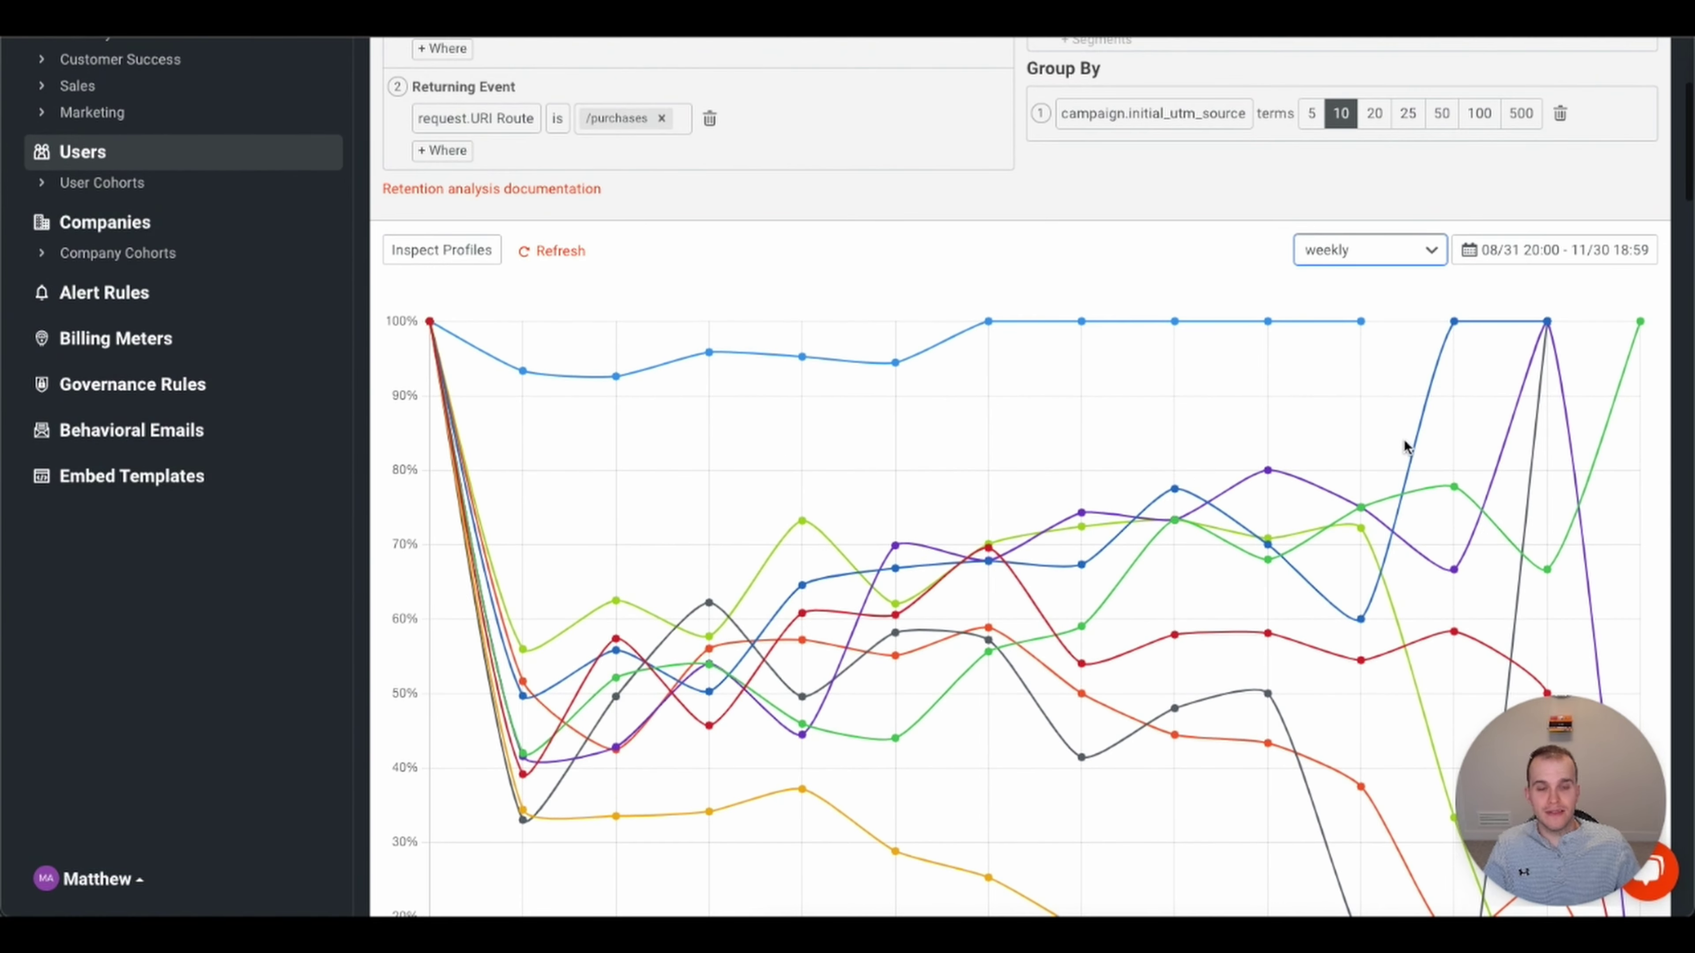
pyautogui.moveTo(991, 323)
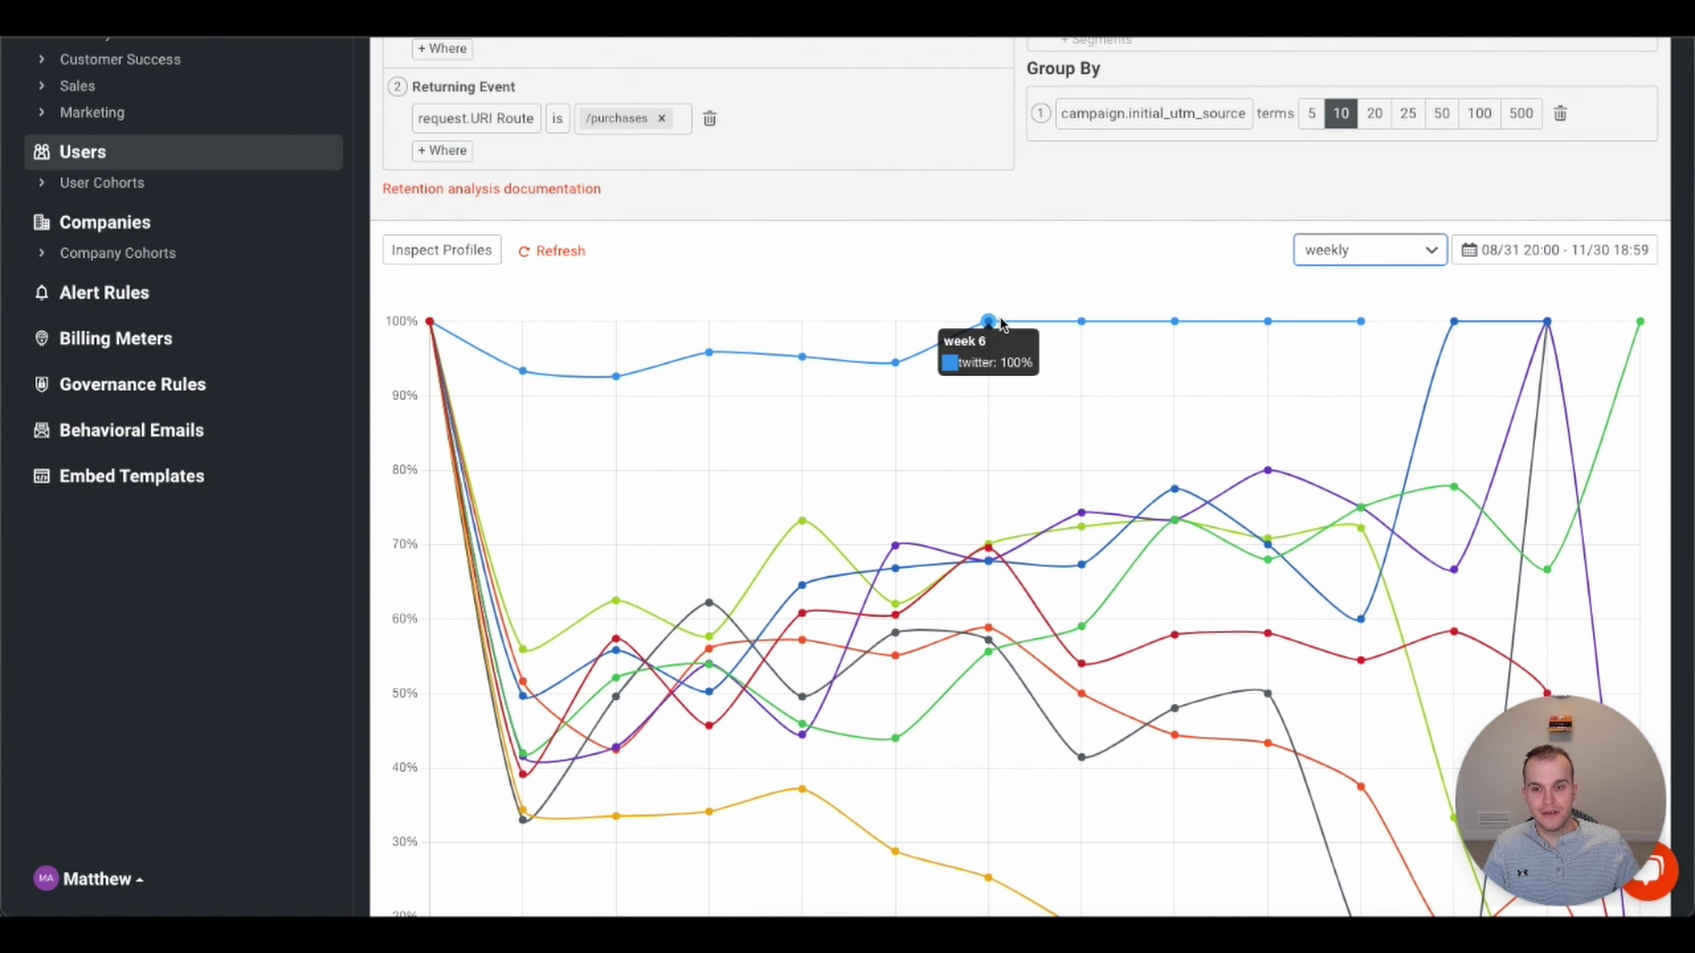
pyautogui.moveTo(1358, 325)
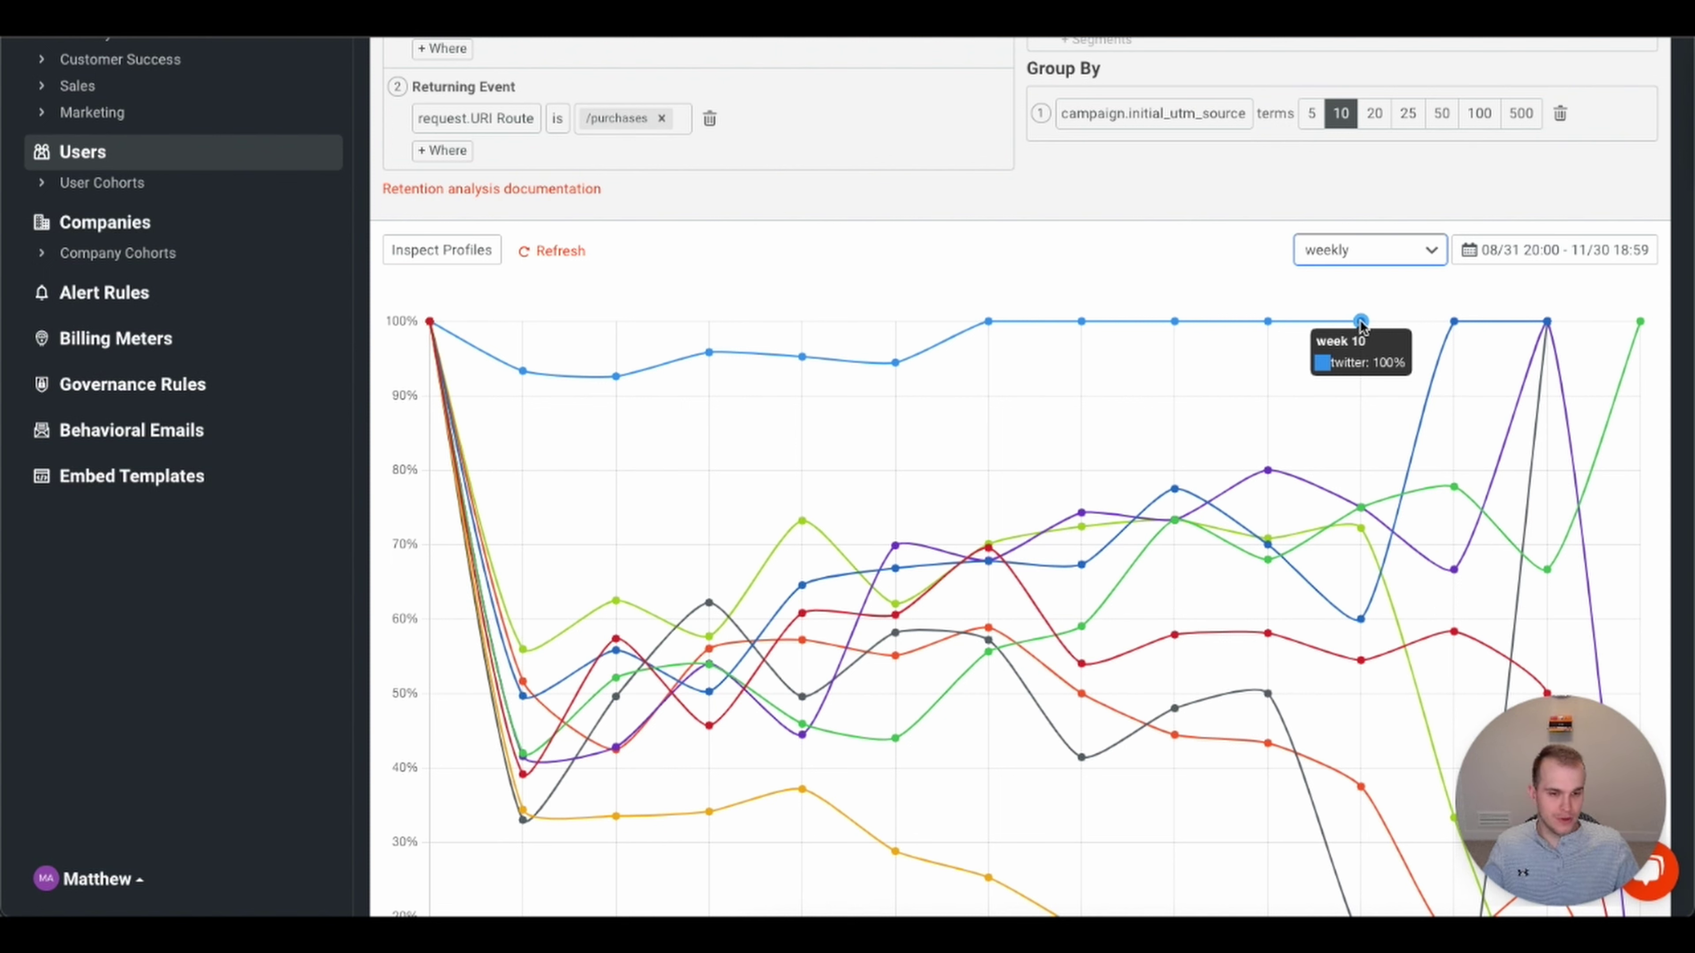
pyautogui.scroll(-4, 1264, 386)
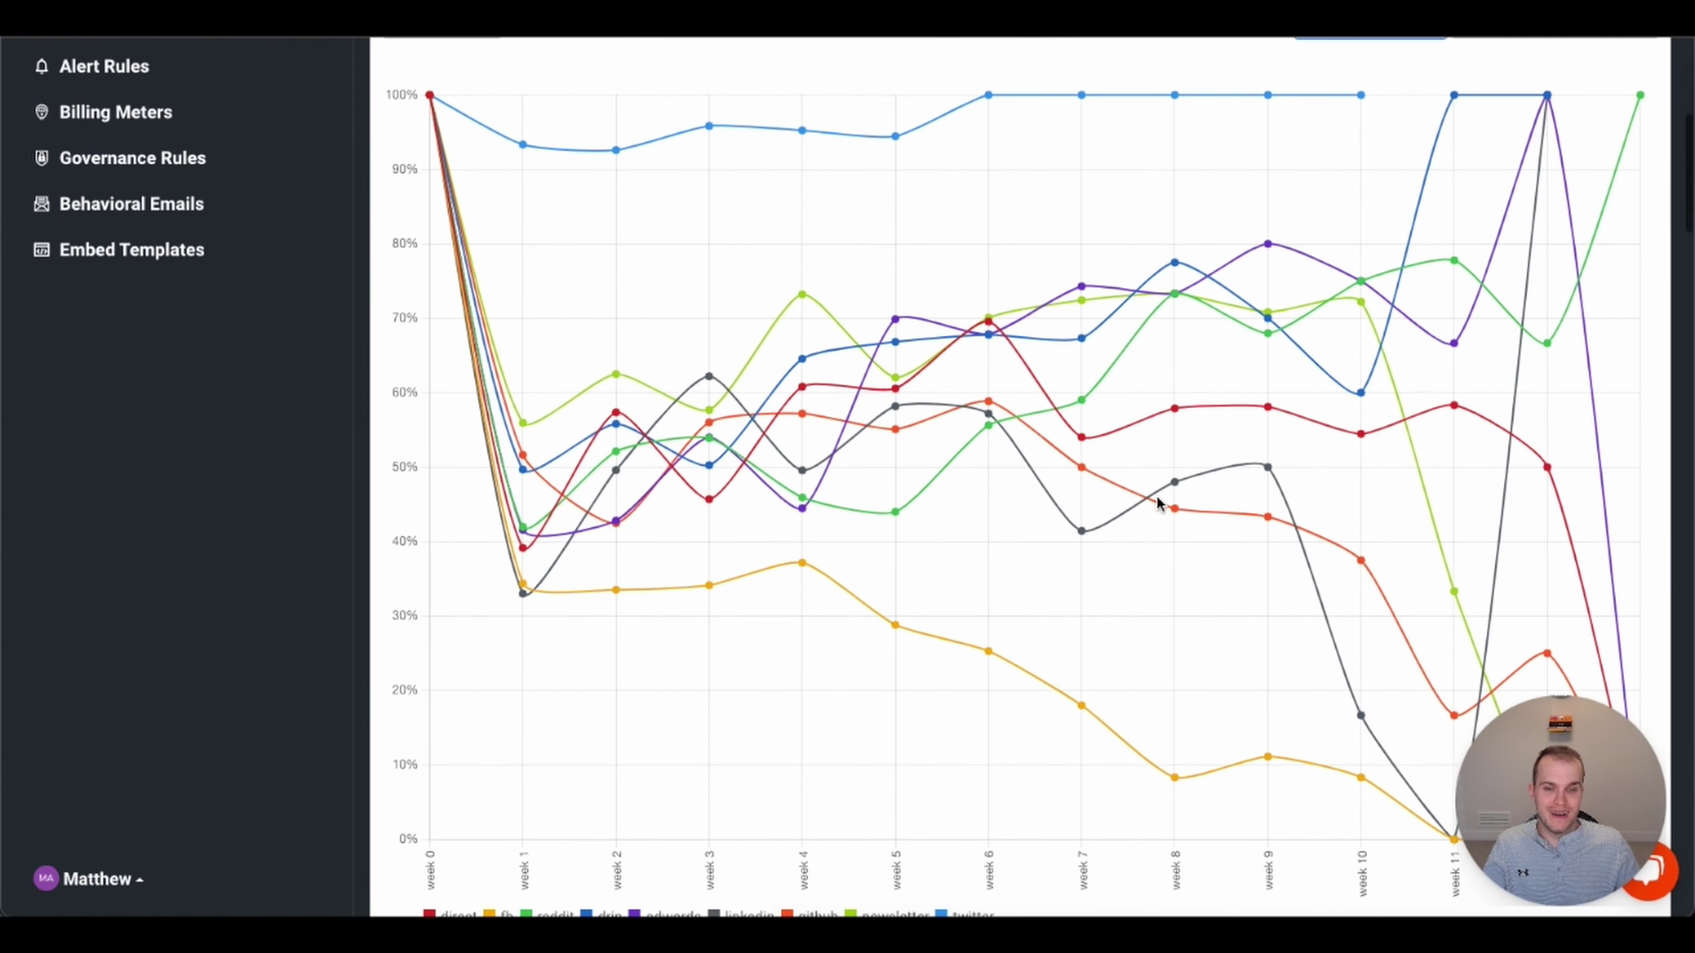
pyautogui.scroll(-3, 1151, 498)
pyautogui.moveTo(1458, 605)
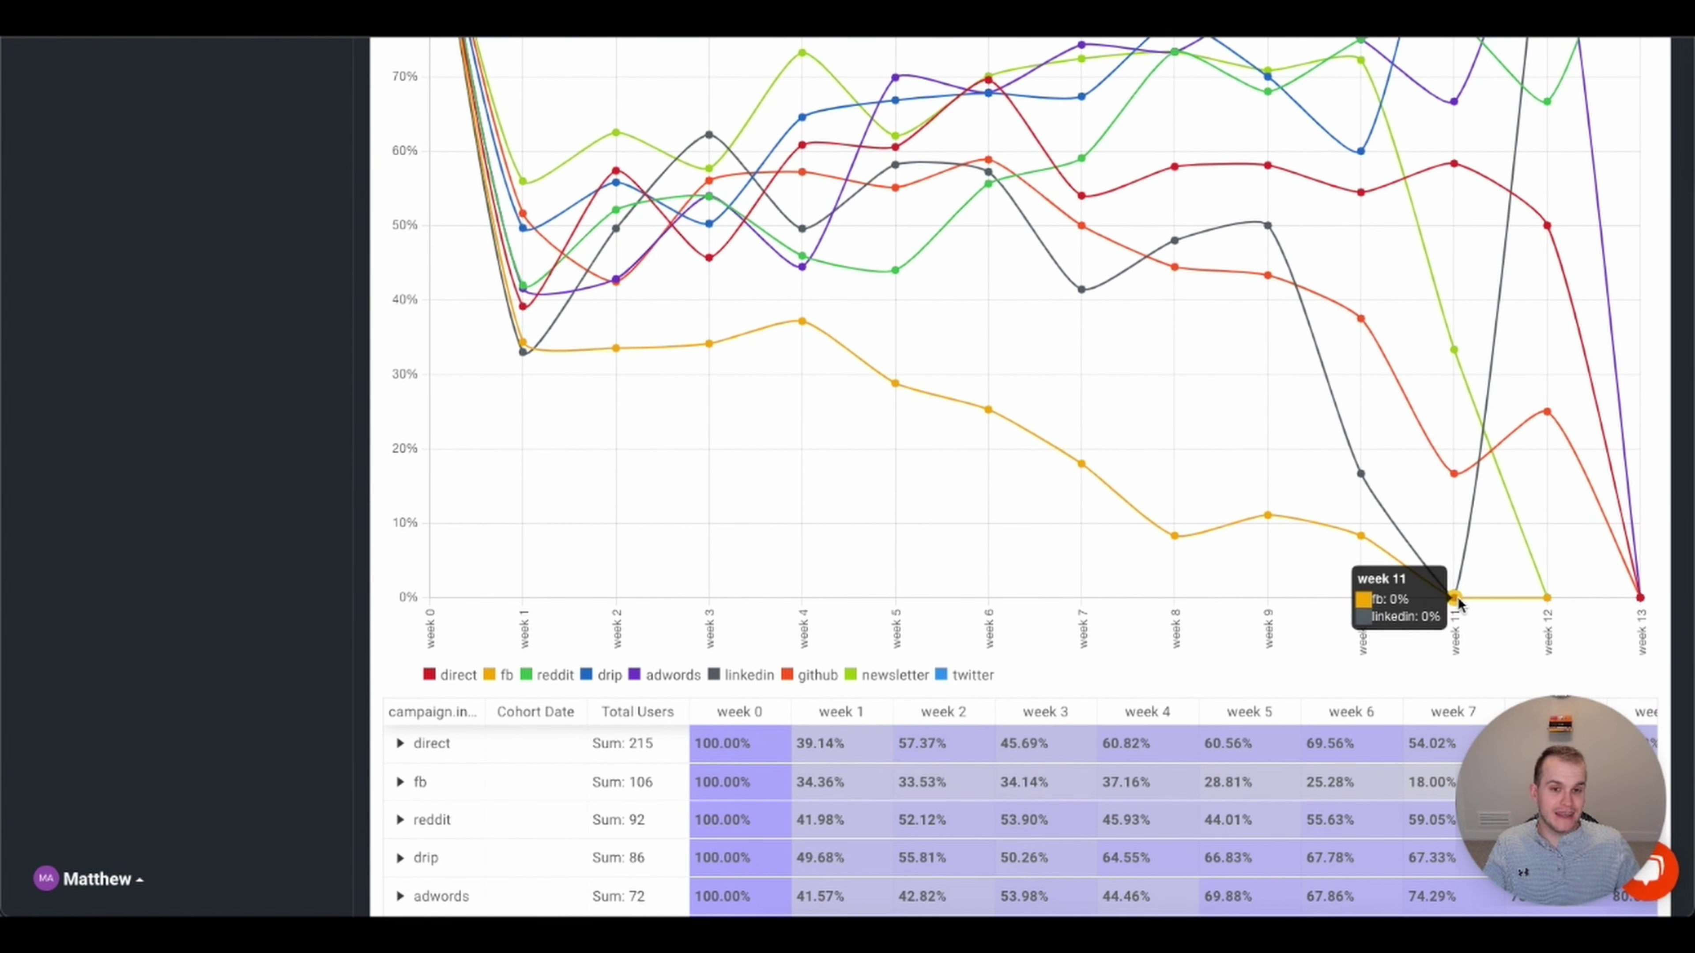
pyautogui.moveTo(1548, 605)
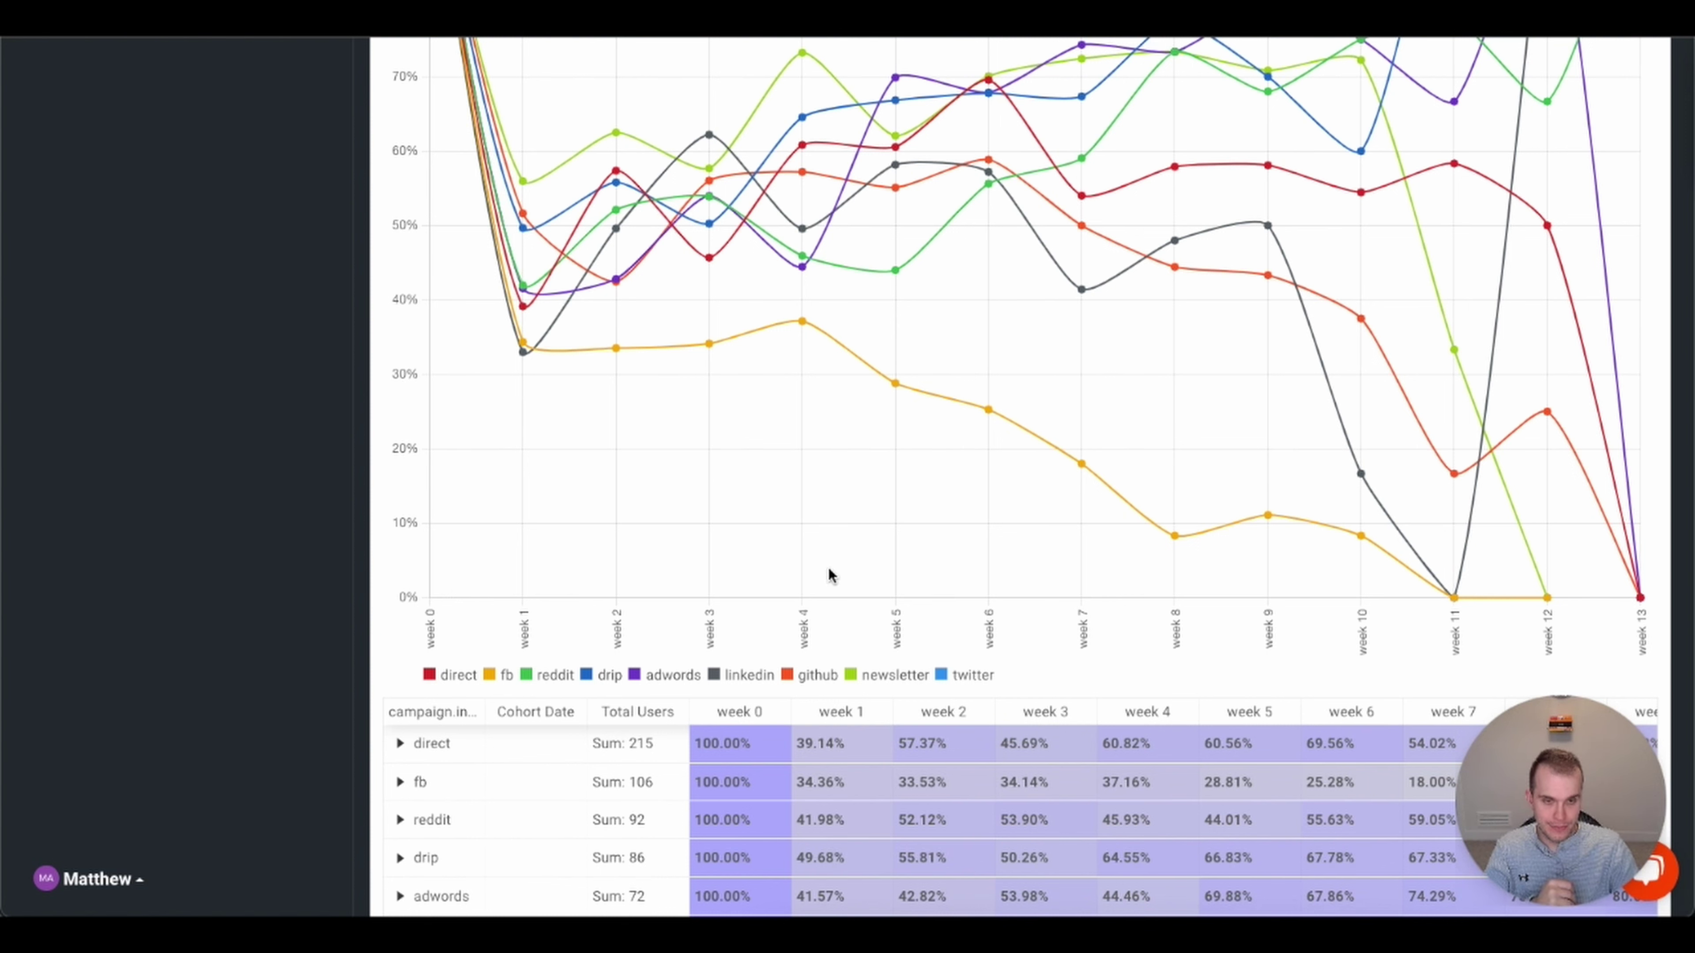
pyautogui.scroll(4, 908, 482)
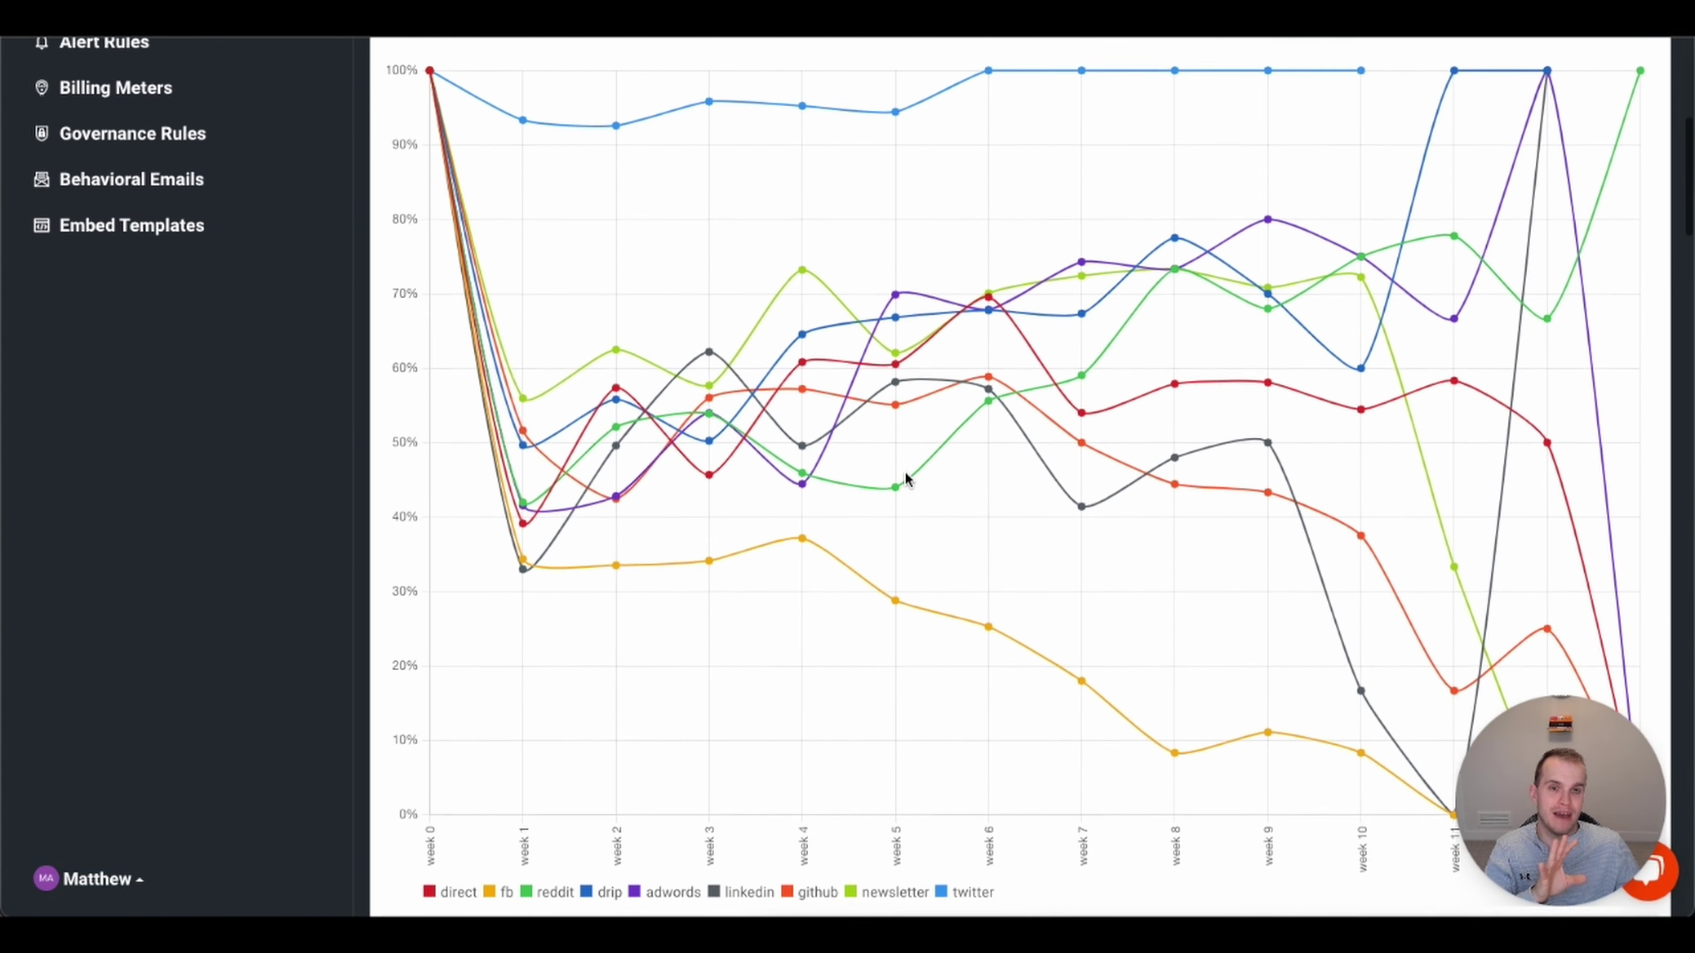
pyautogui.scroll(1, 905, 486)
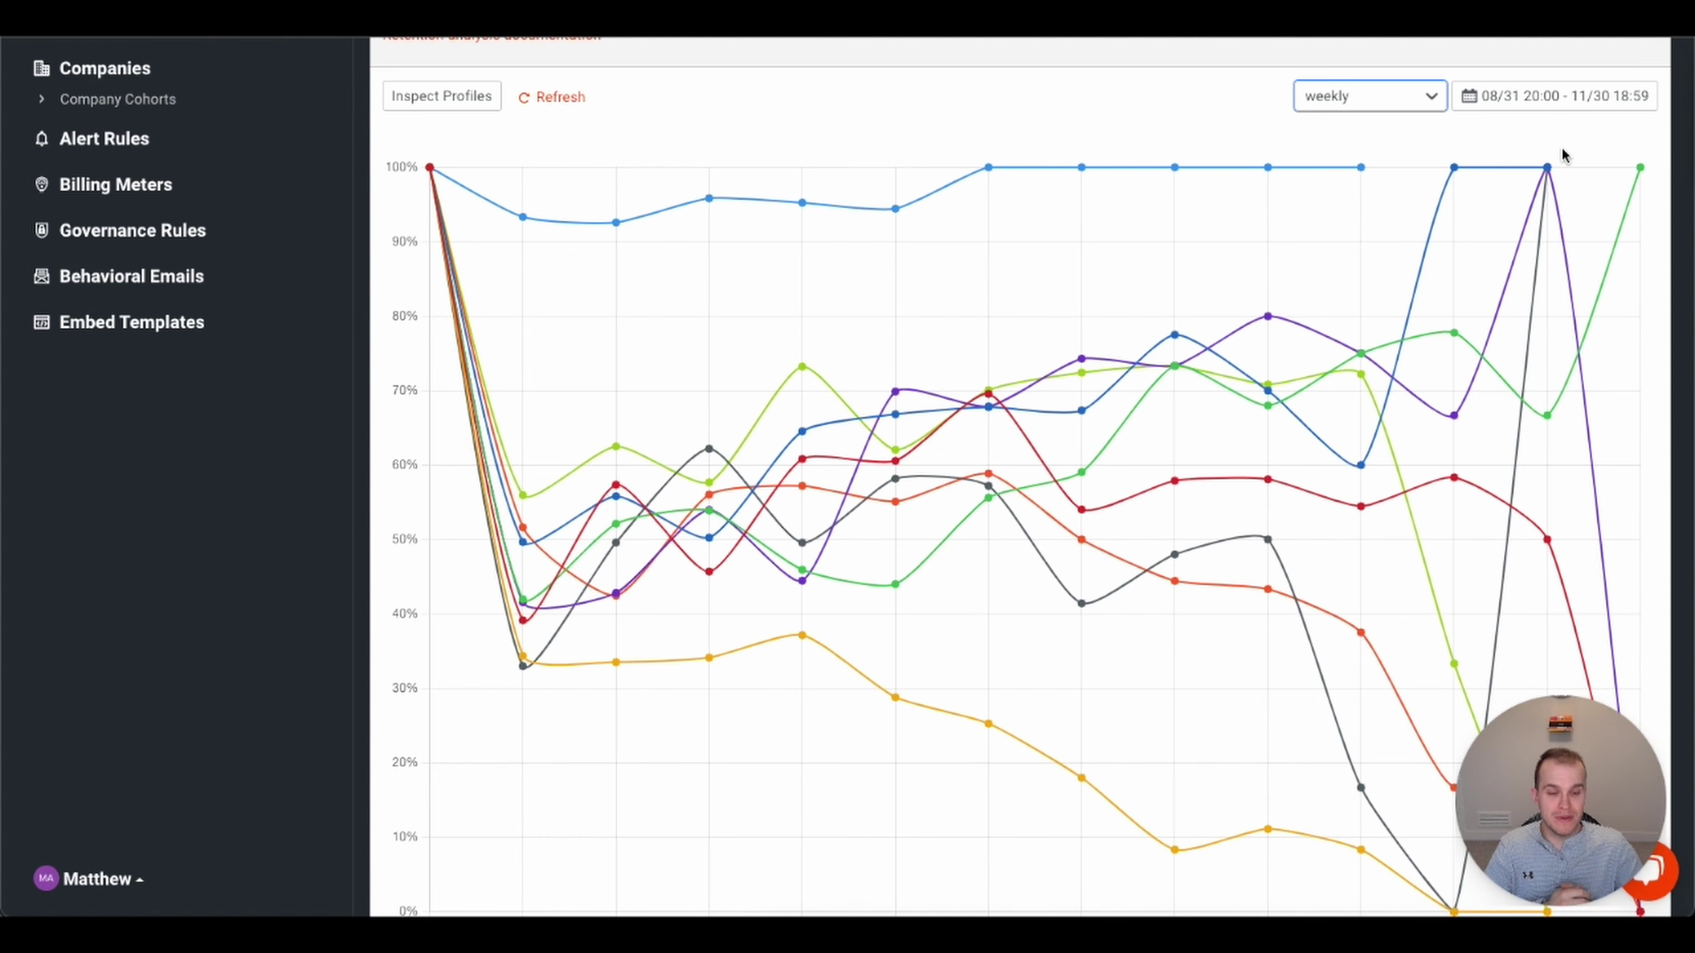
pyautogui.scroll(7, 616, 220)
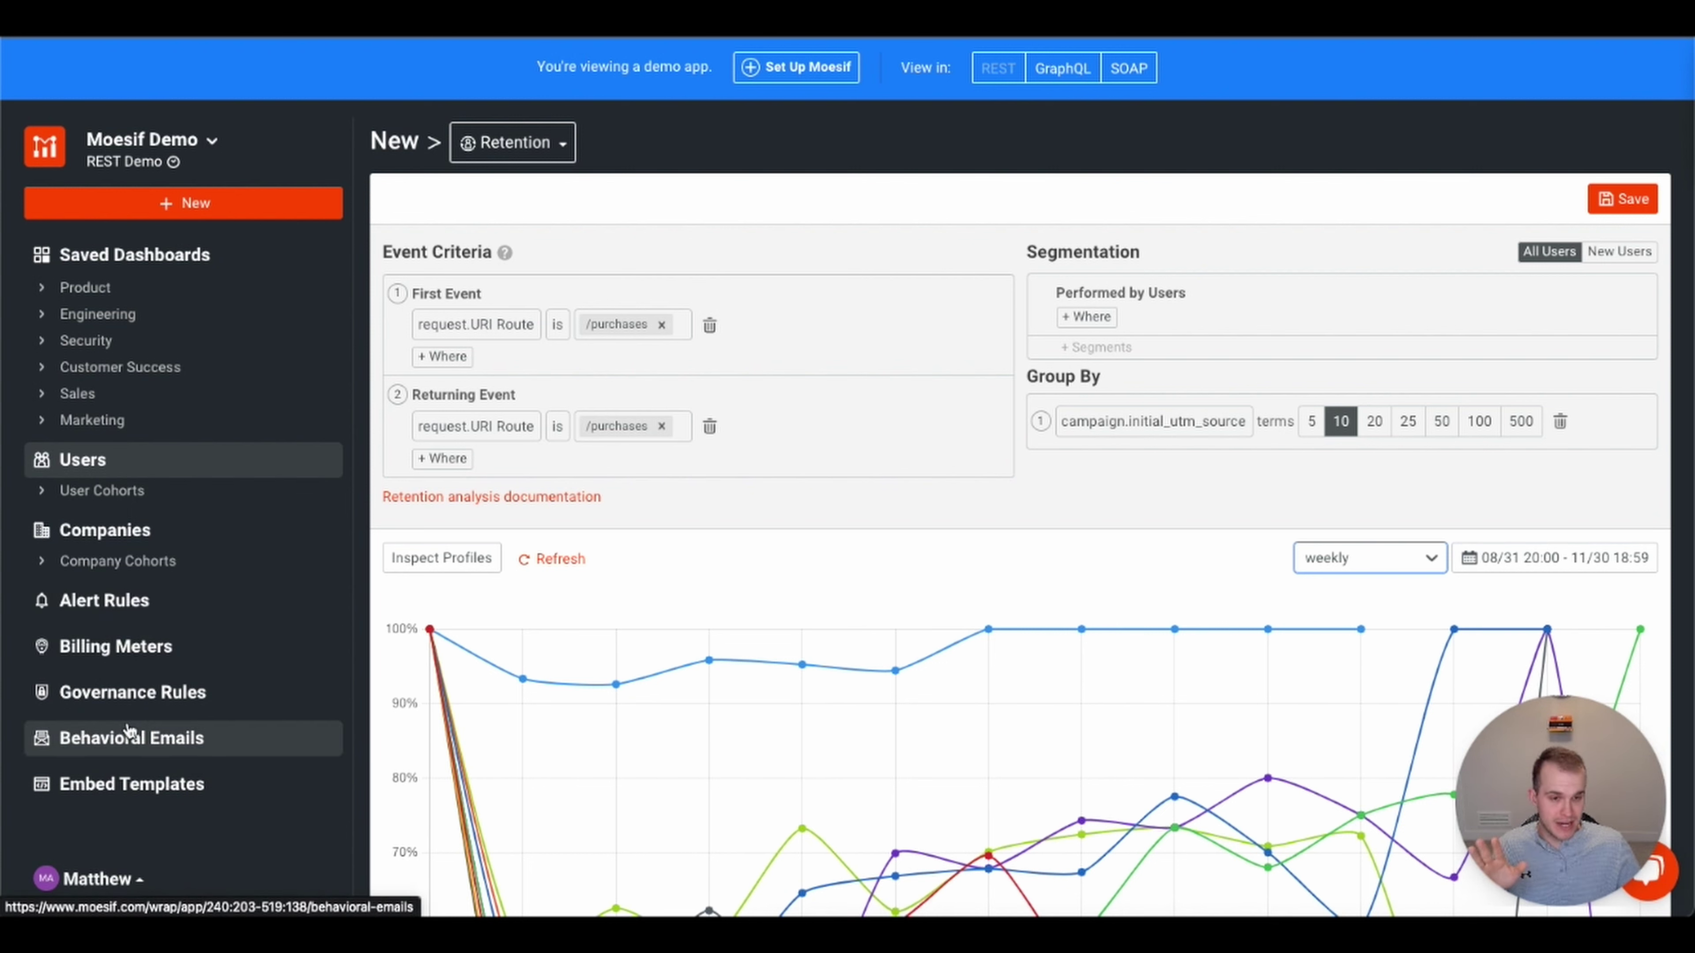
# - Go to Alert Rules and dismiss the New item chooser to see the full rule list
pyautogui.click(113, 603)
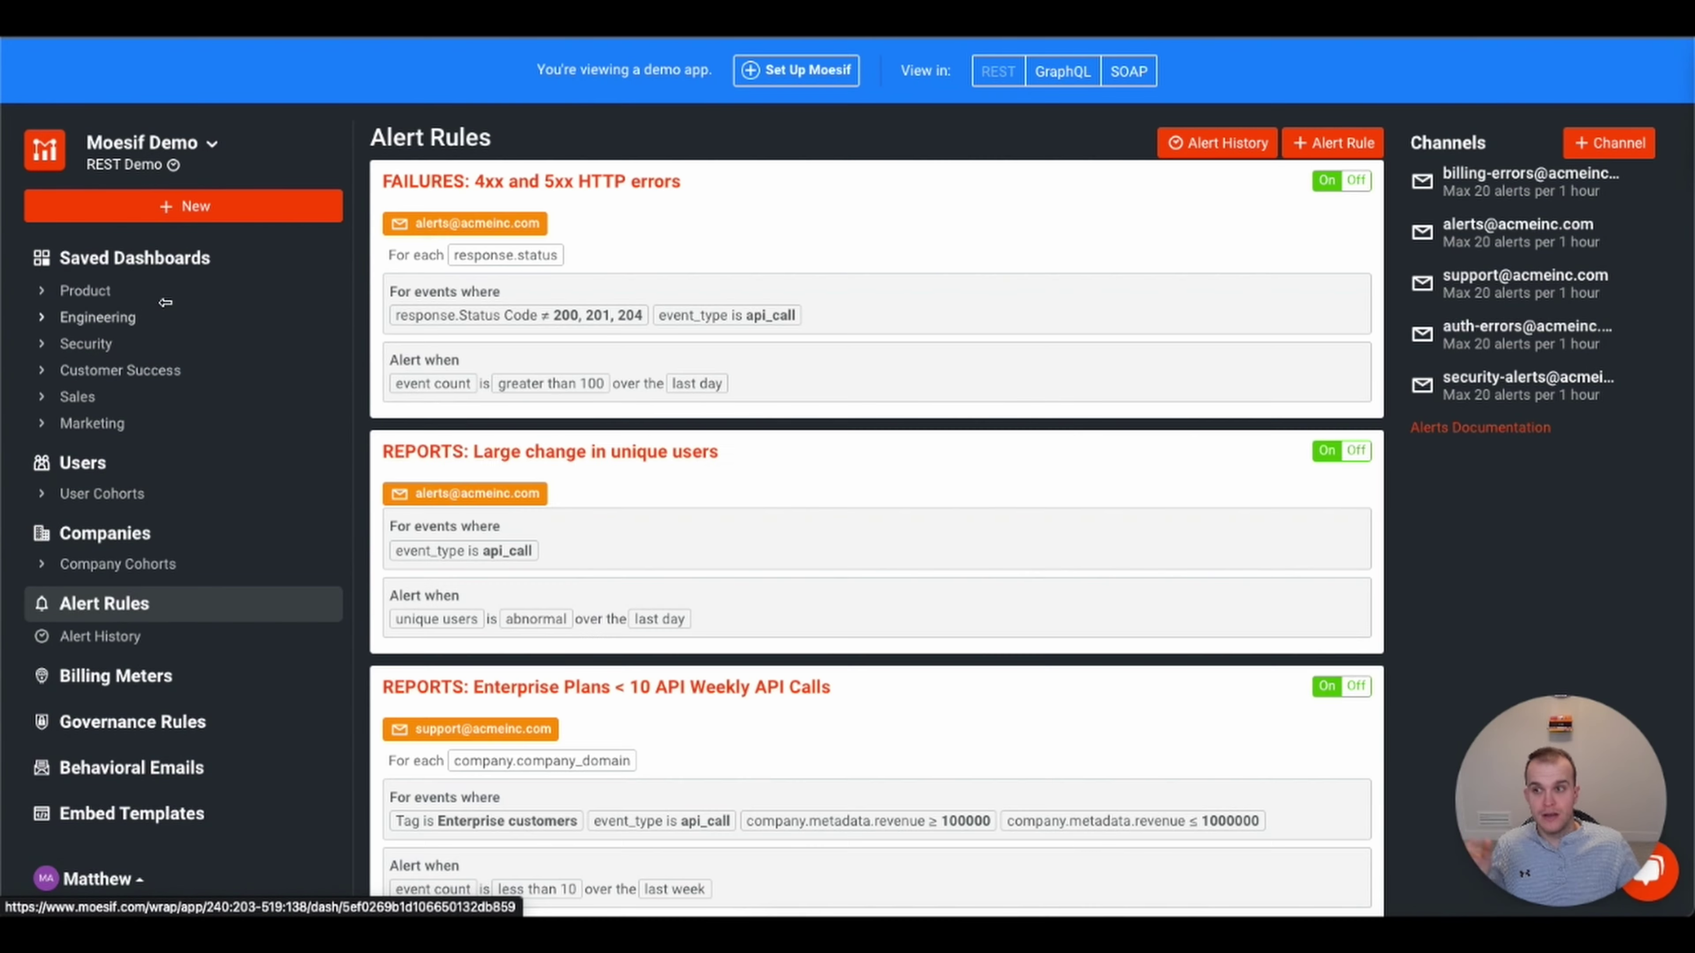
pyautogui.click(190, 208)
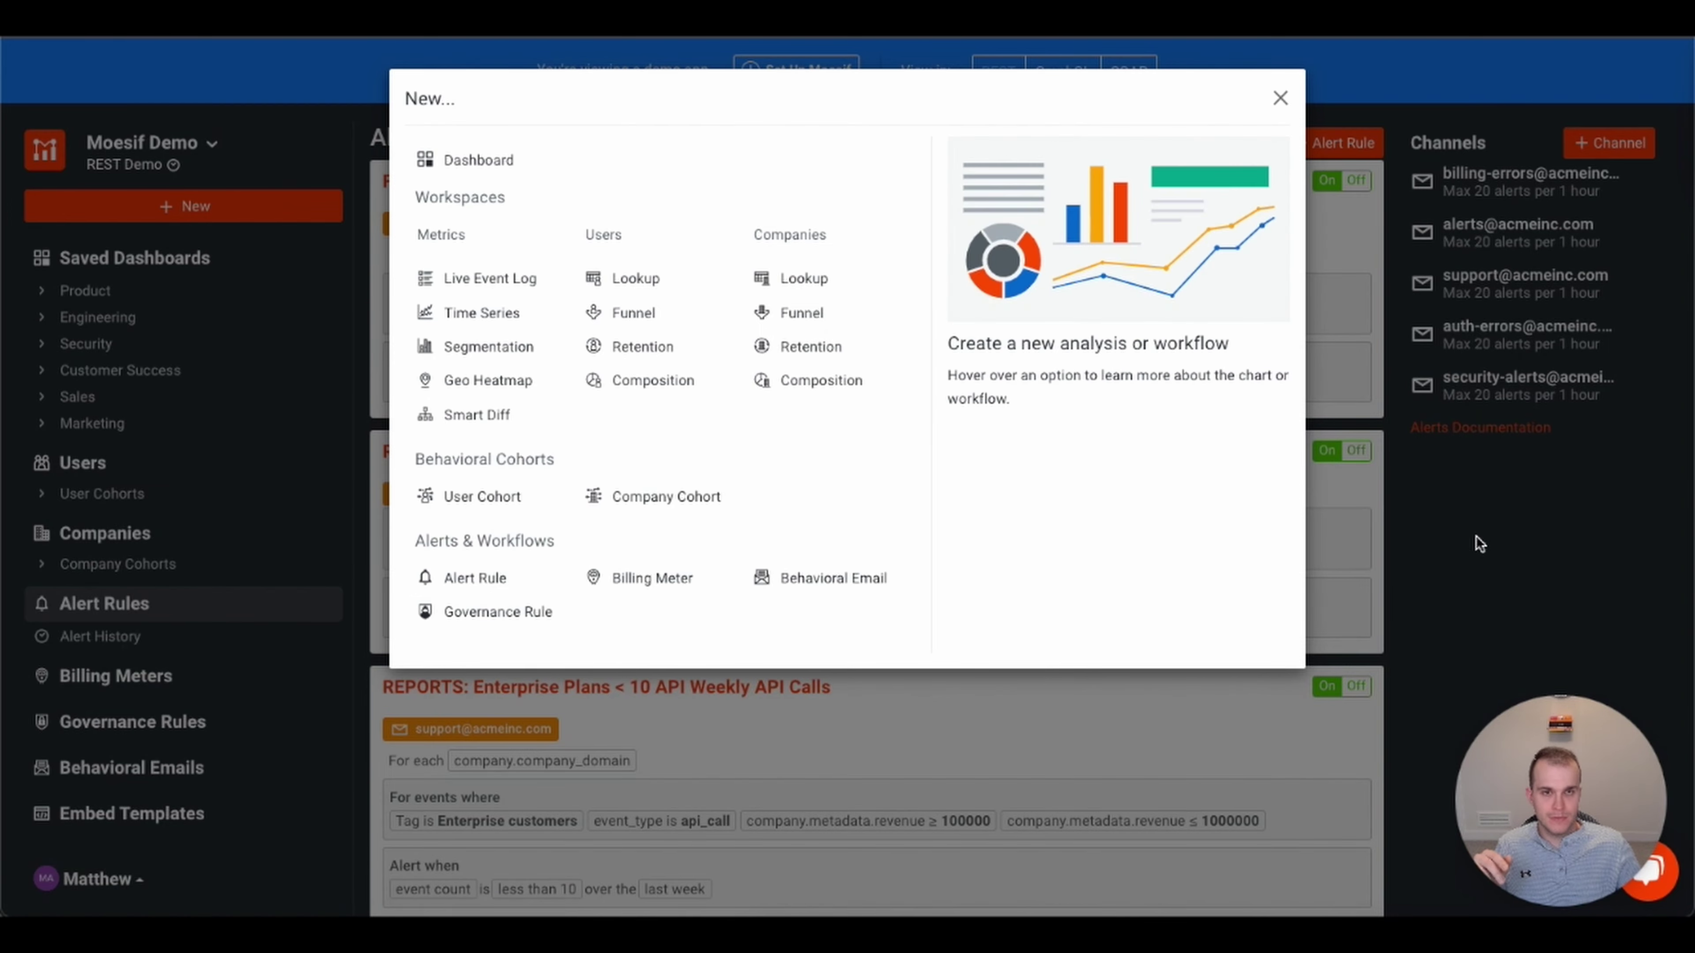
pyautogui.click(1280, 97)
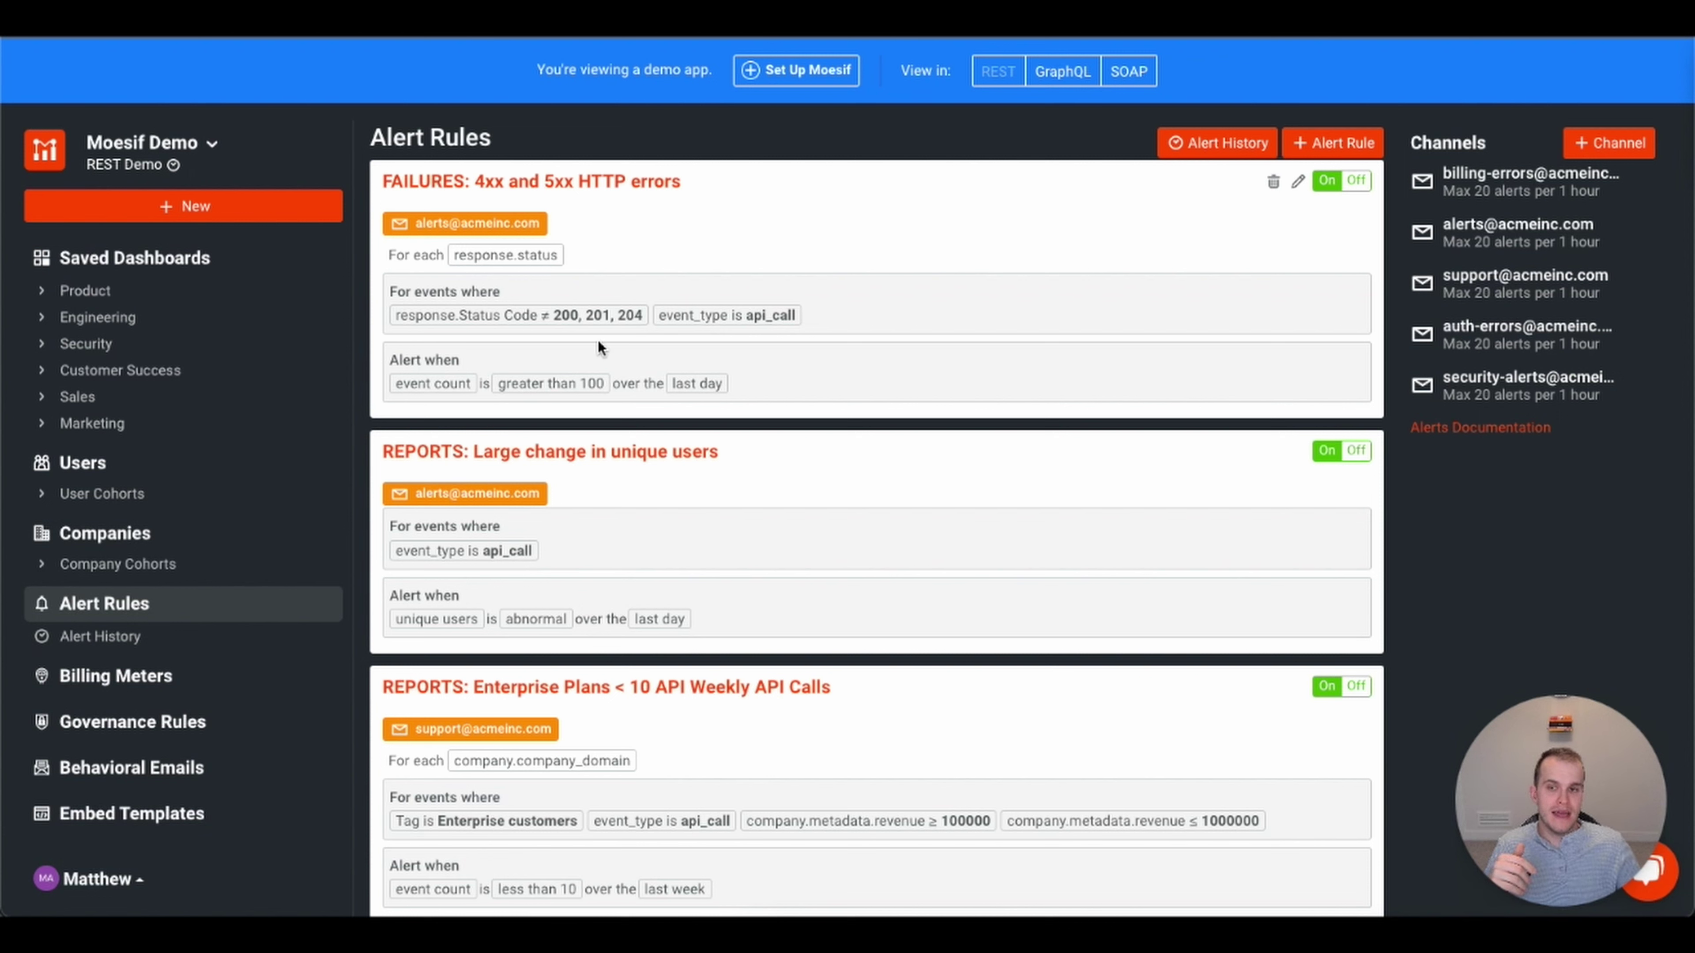
# - Review existing rules like FAILURES: 4xx and 5xx HTTP errors, then begin a new alert rule
pyautogui.moveTo(575, 385)
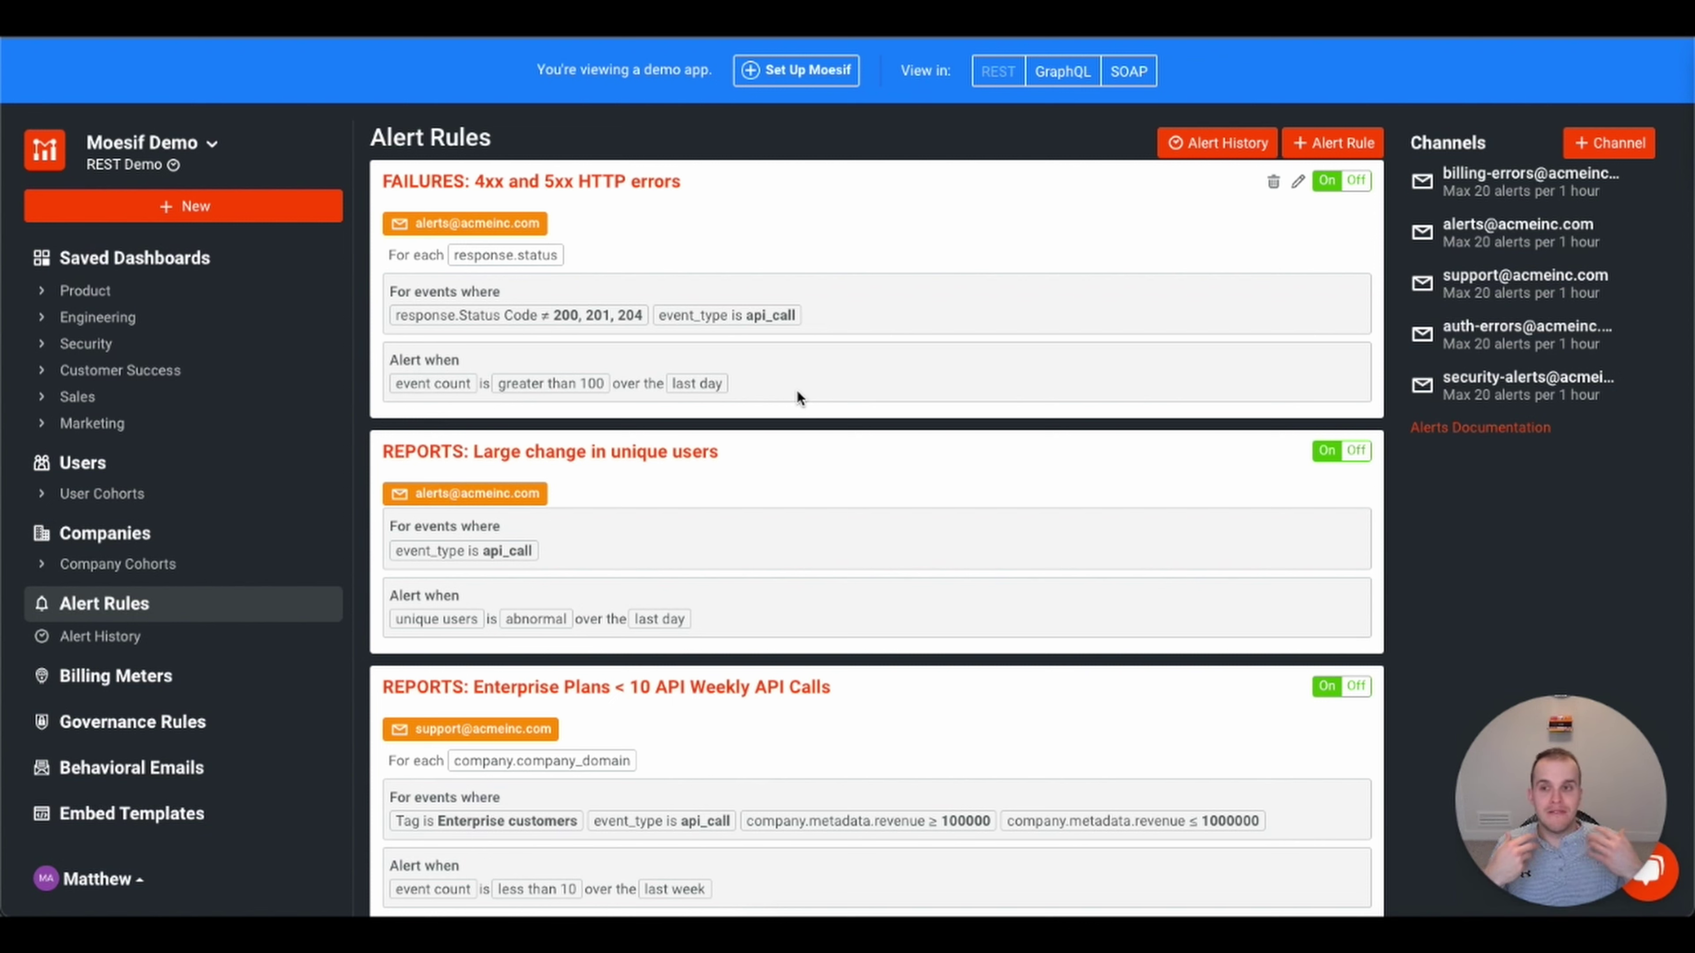
pyautogui.scroll(-5, 797, 394)
pyautogui.scroll(3, 894, 470)
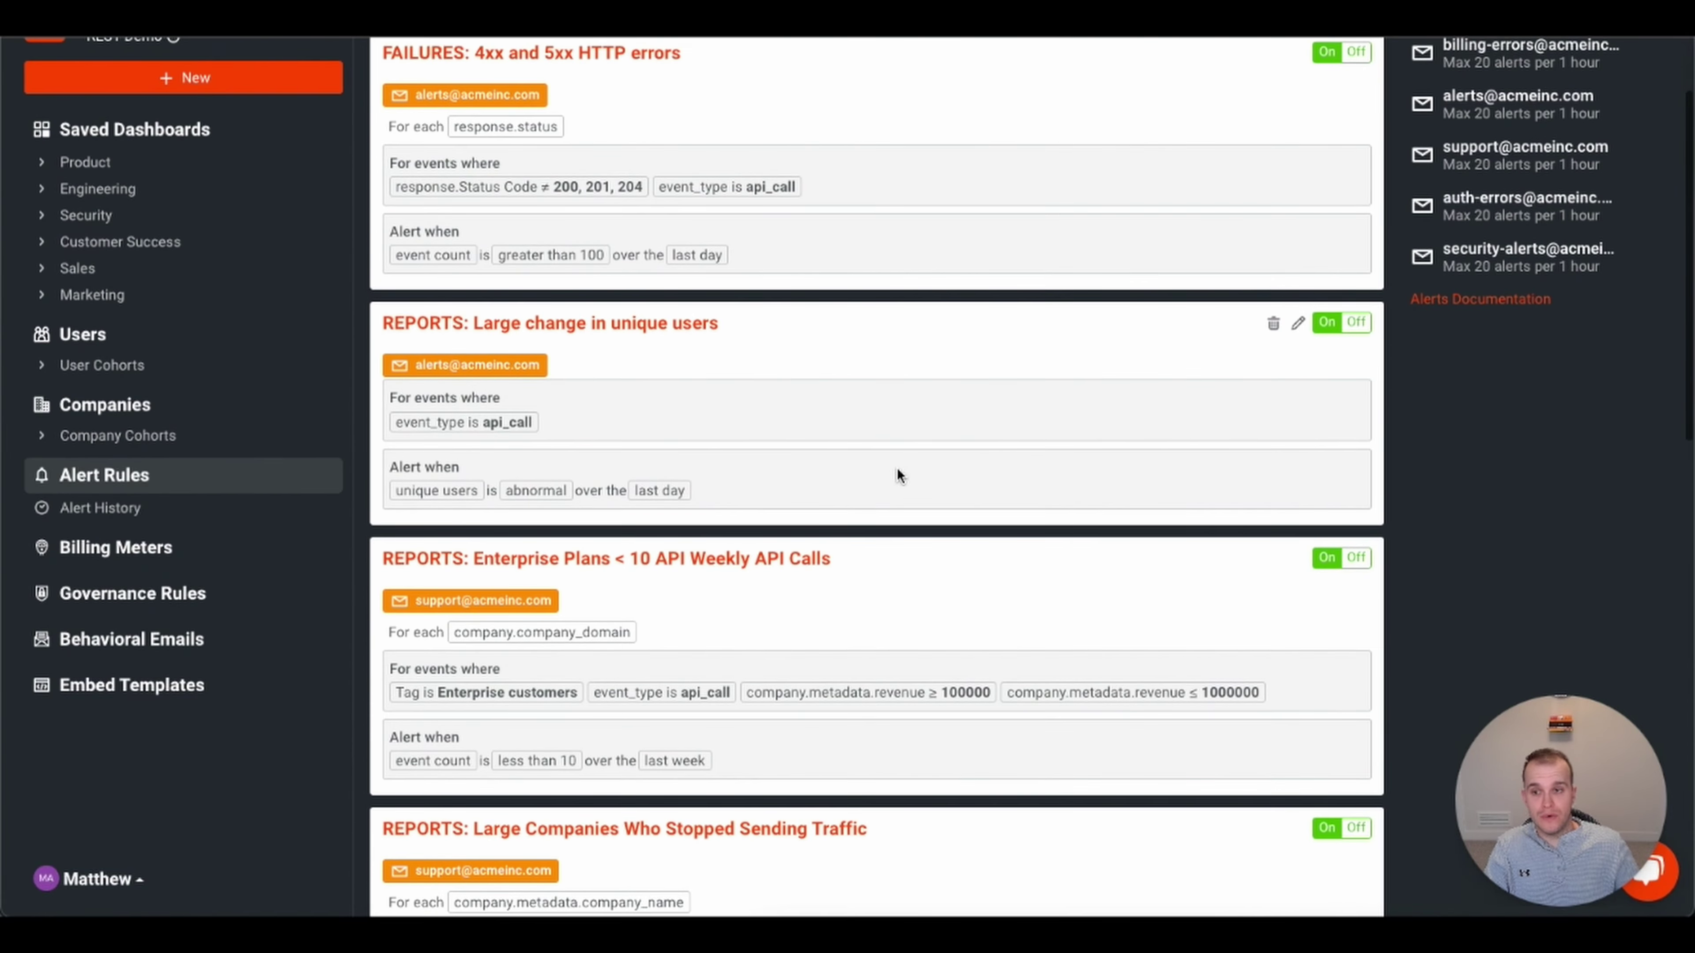
pyautogui.scroll(-1, 817, 608)
pyautogui.scroll(4, 814, 607)
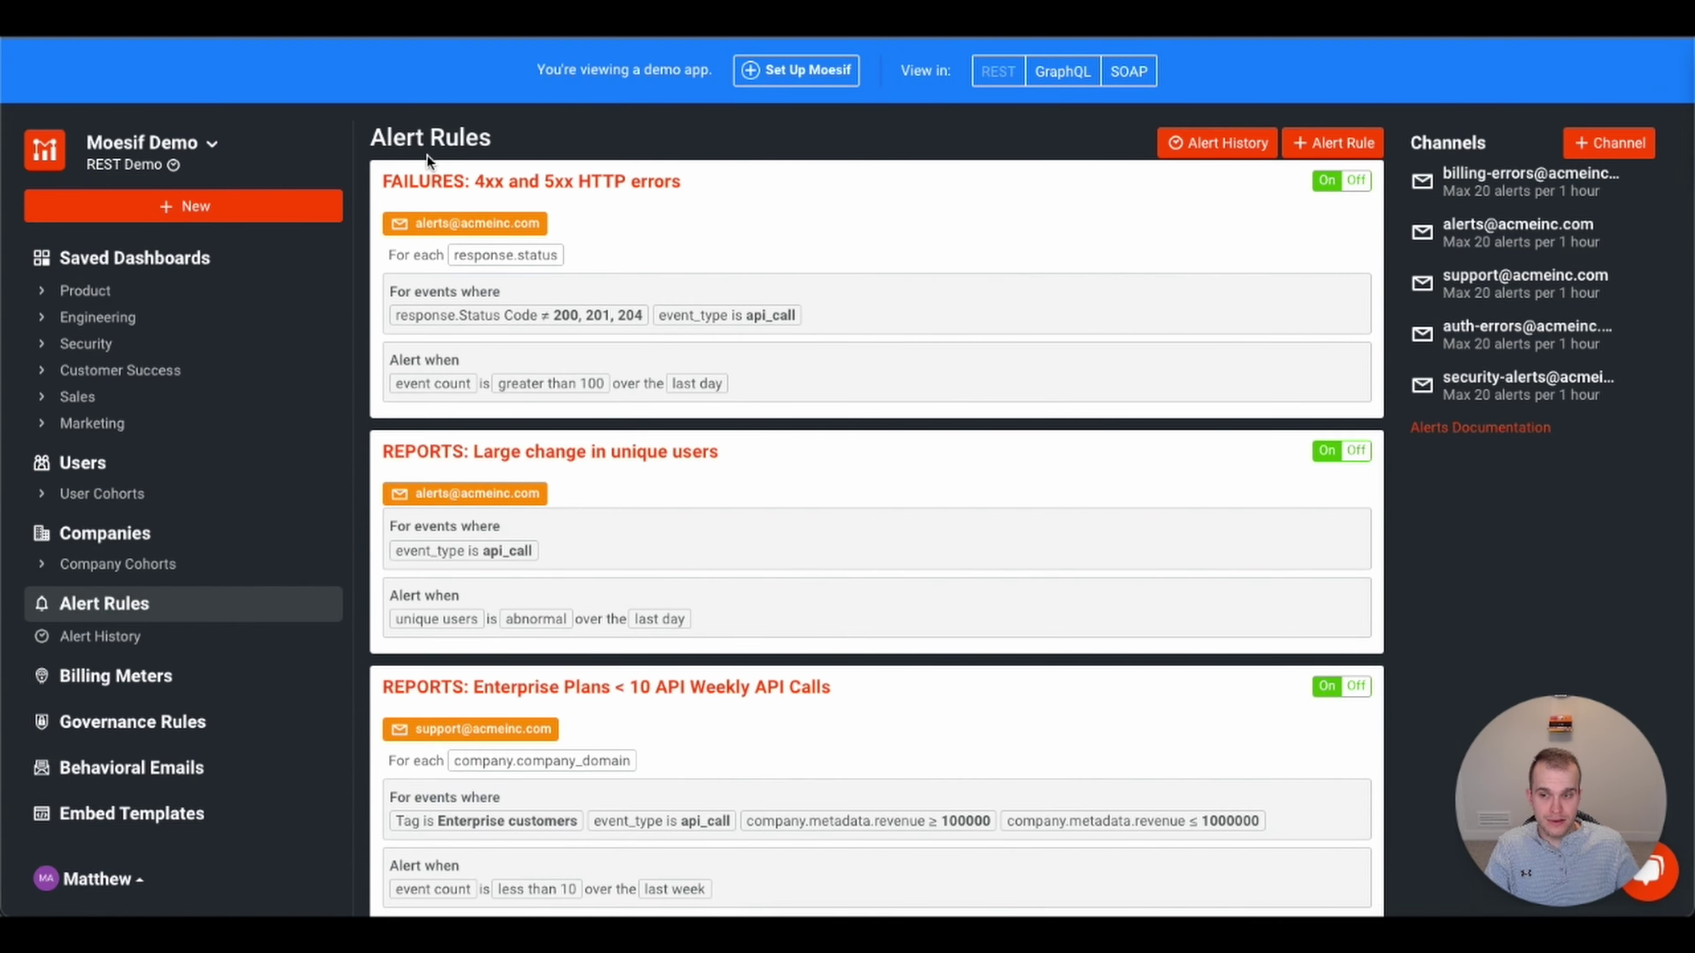
pyautogui.scroll(-1, 617, 480)
pyautogui.scroll(-2, 661, 515)
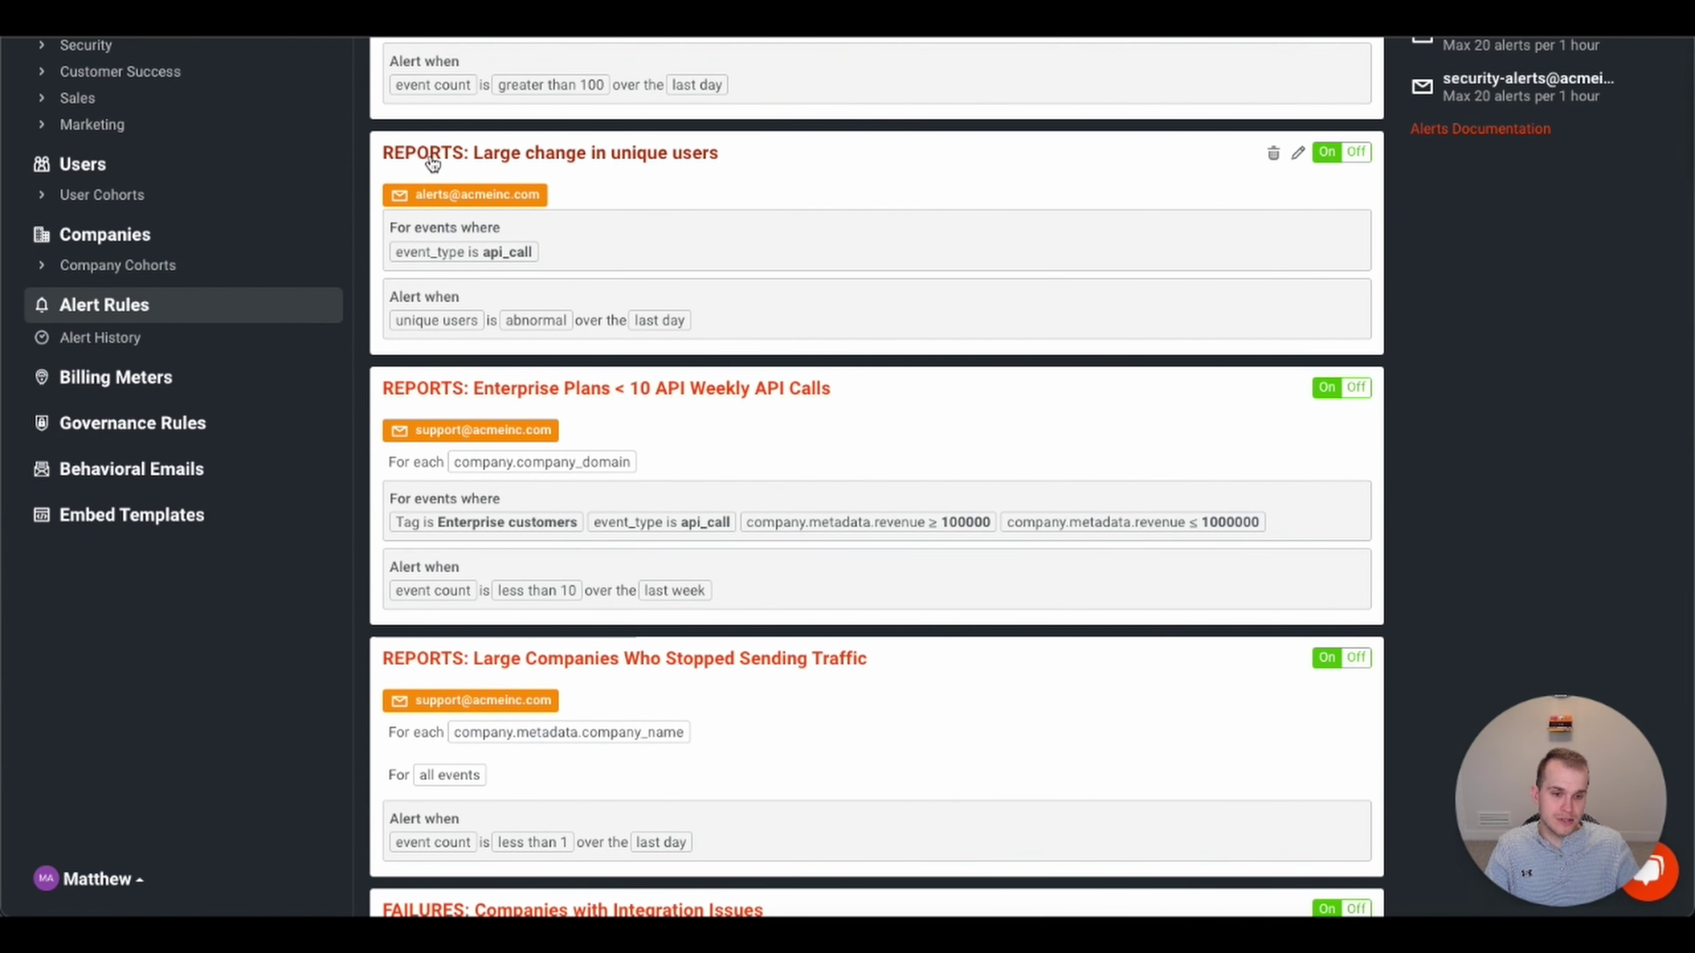
pyautogui.scroll(-4, 630, 201)
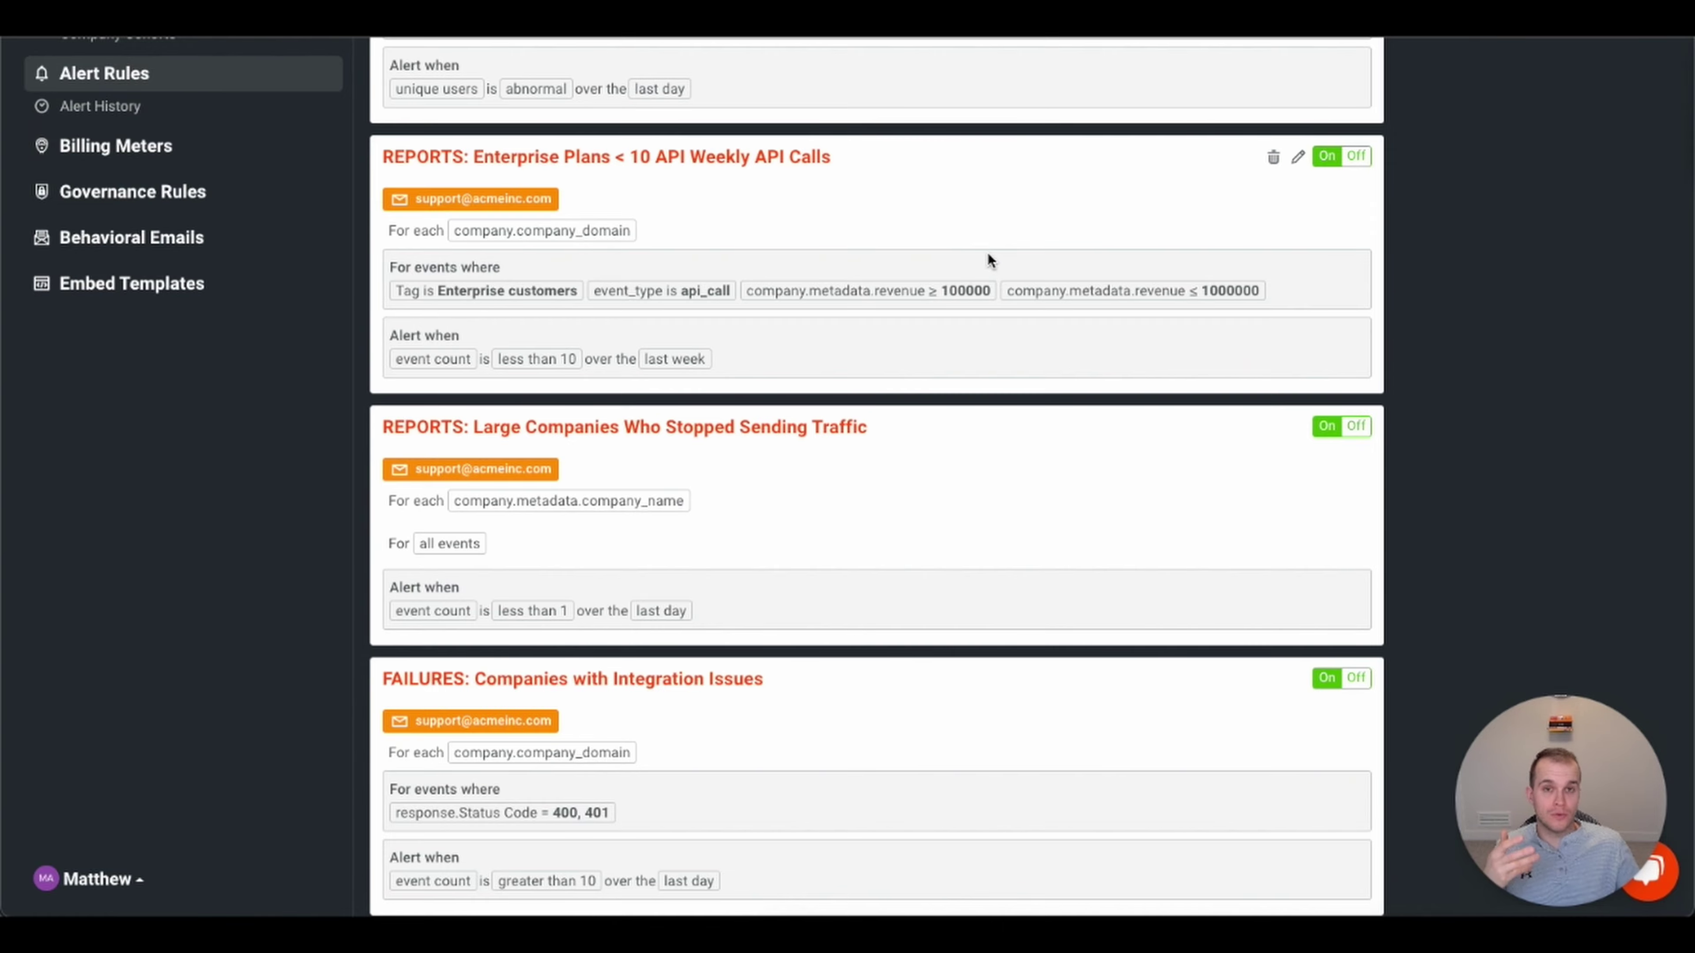
pyautogui.scroll(-8, 1007, 460)
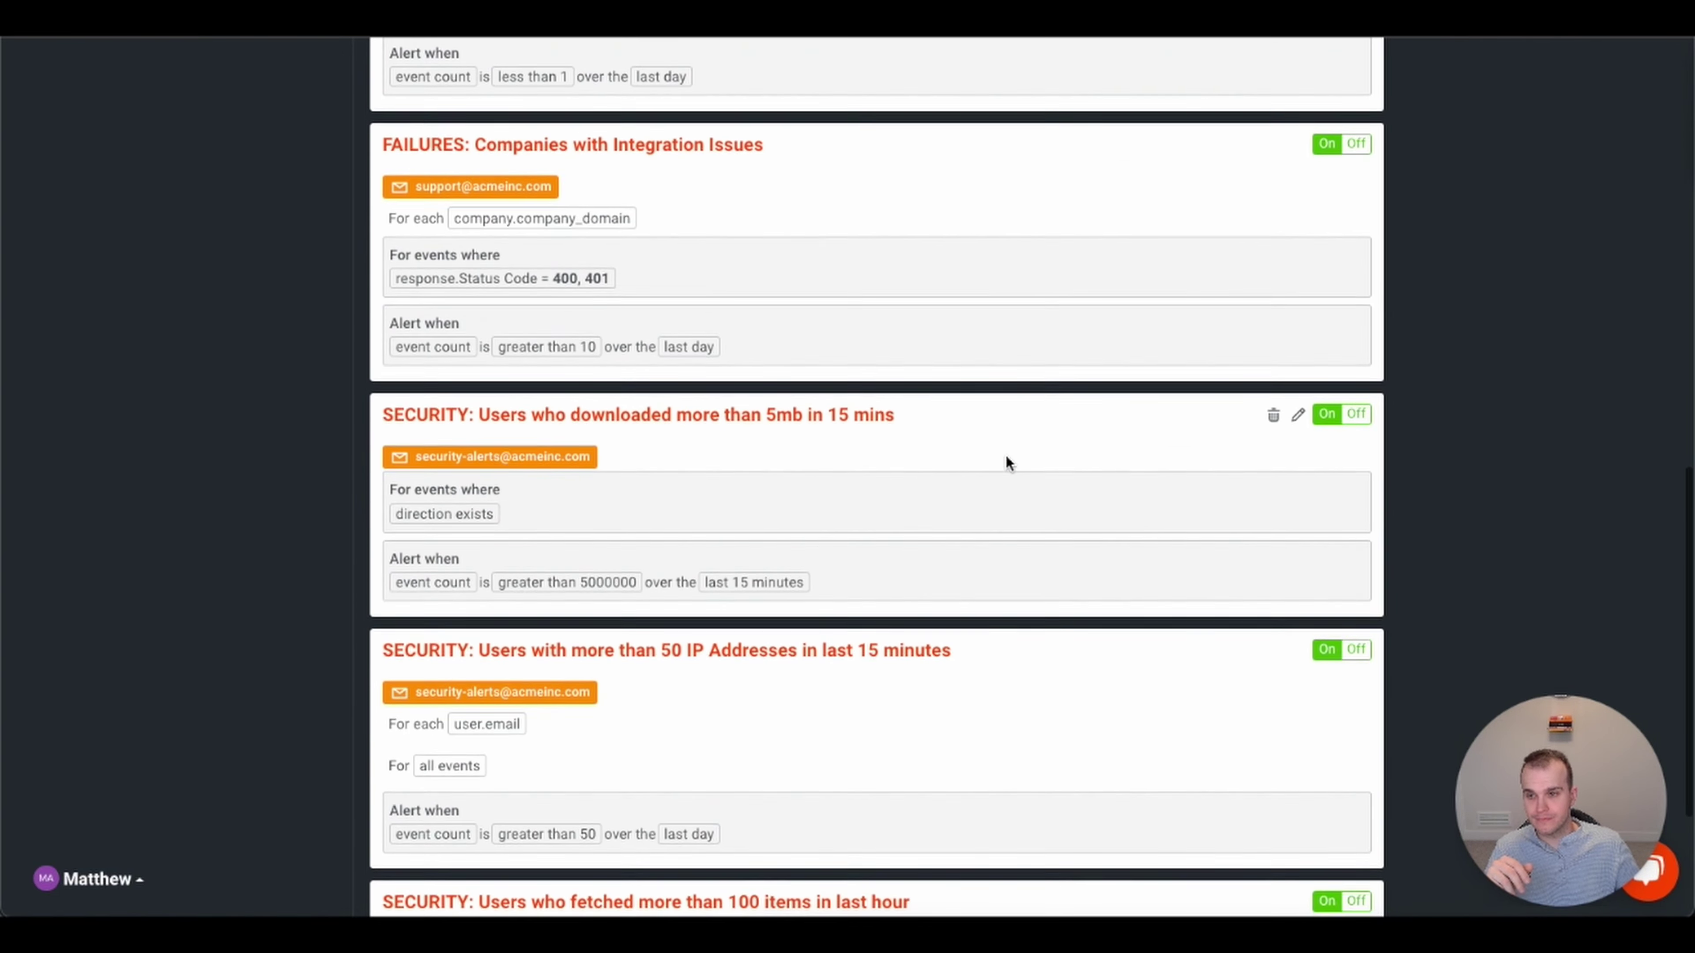
pyautogui.scroll(-4, 1007, 456)
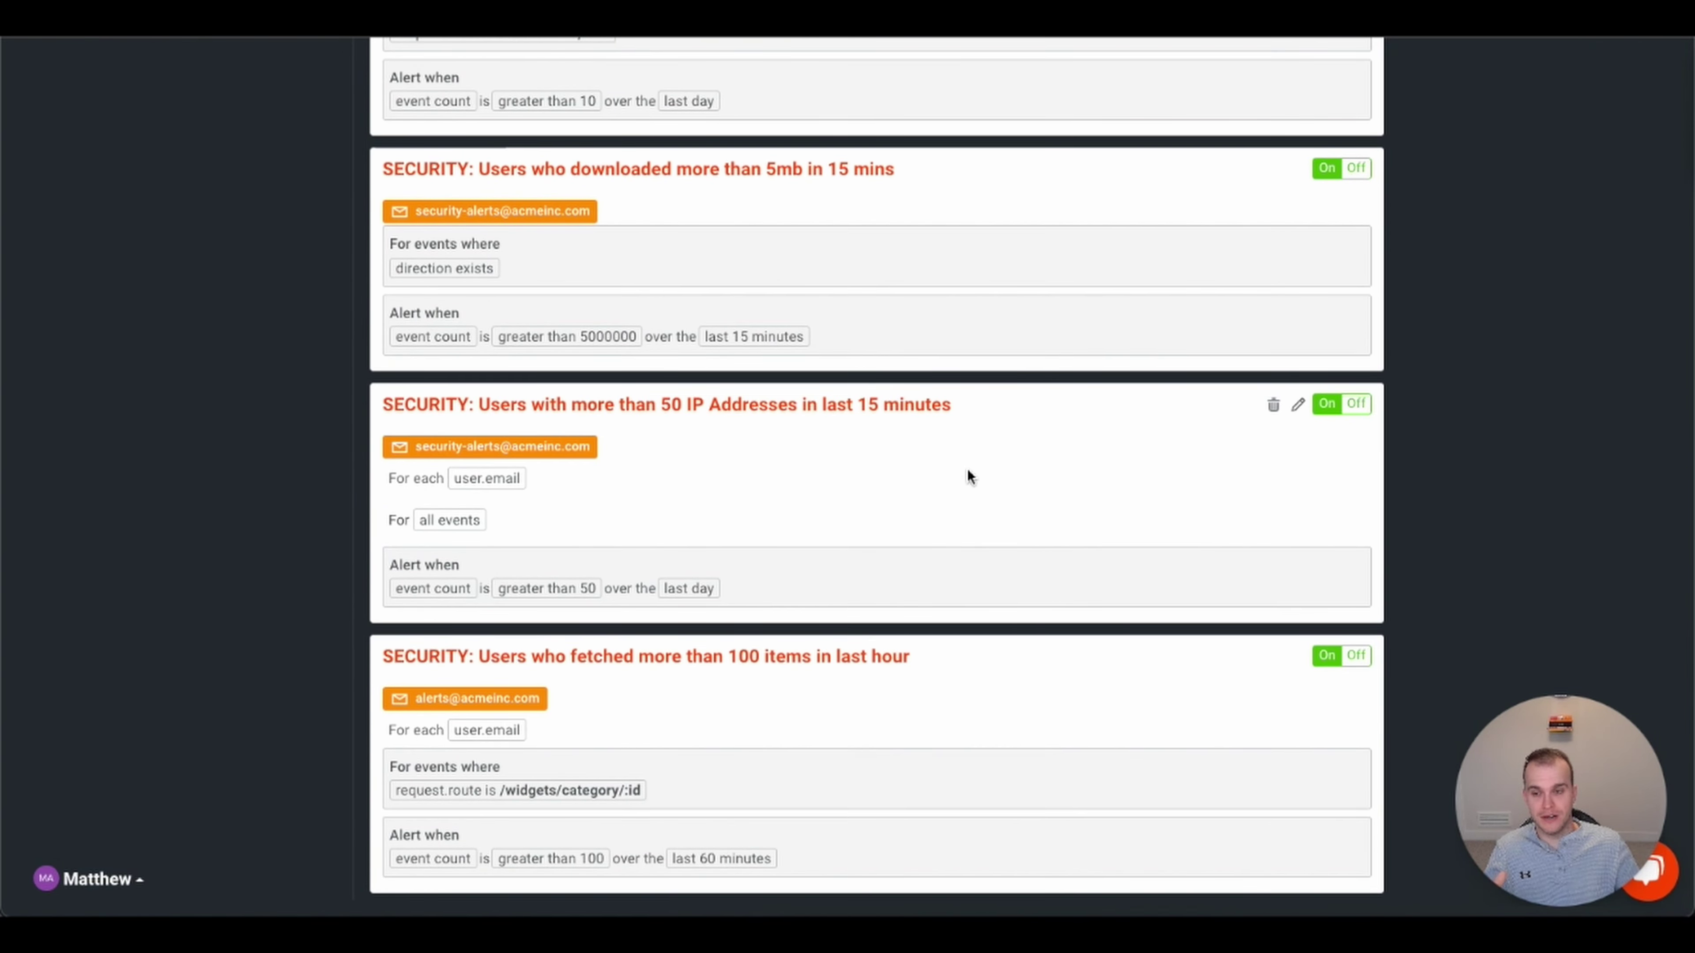
pyautogui.scroll(20, 968, 477)
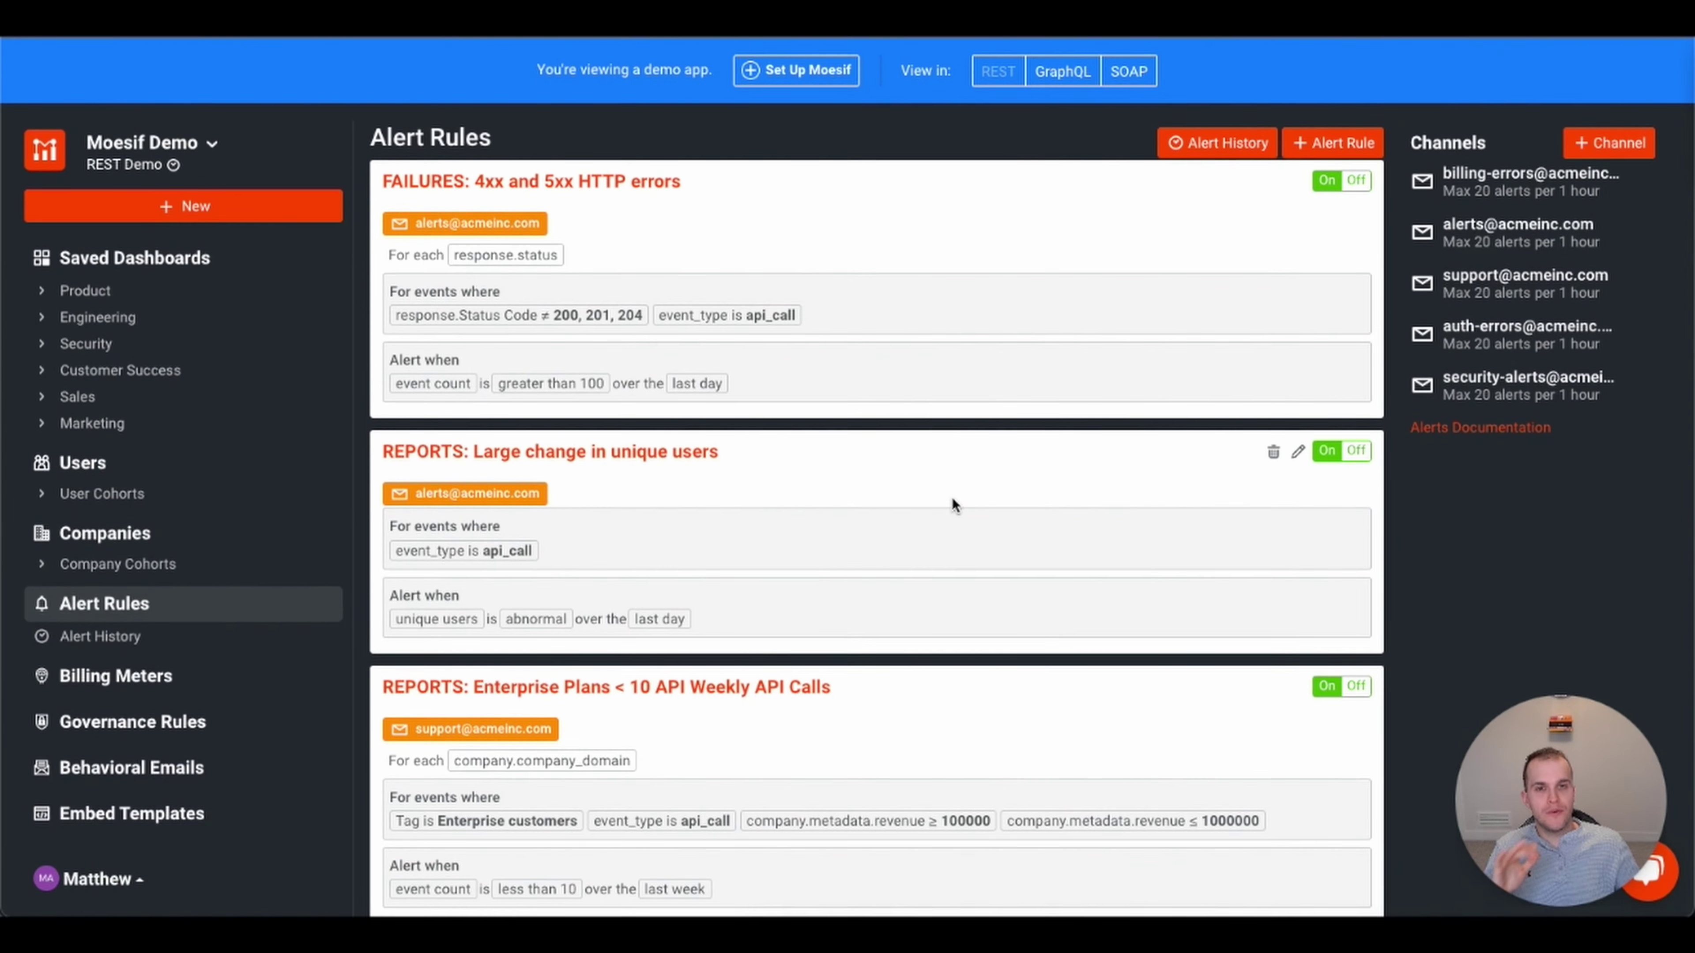
pyautogui.click(1343, 143)
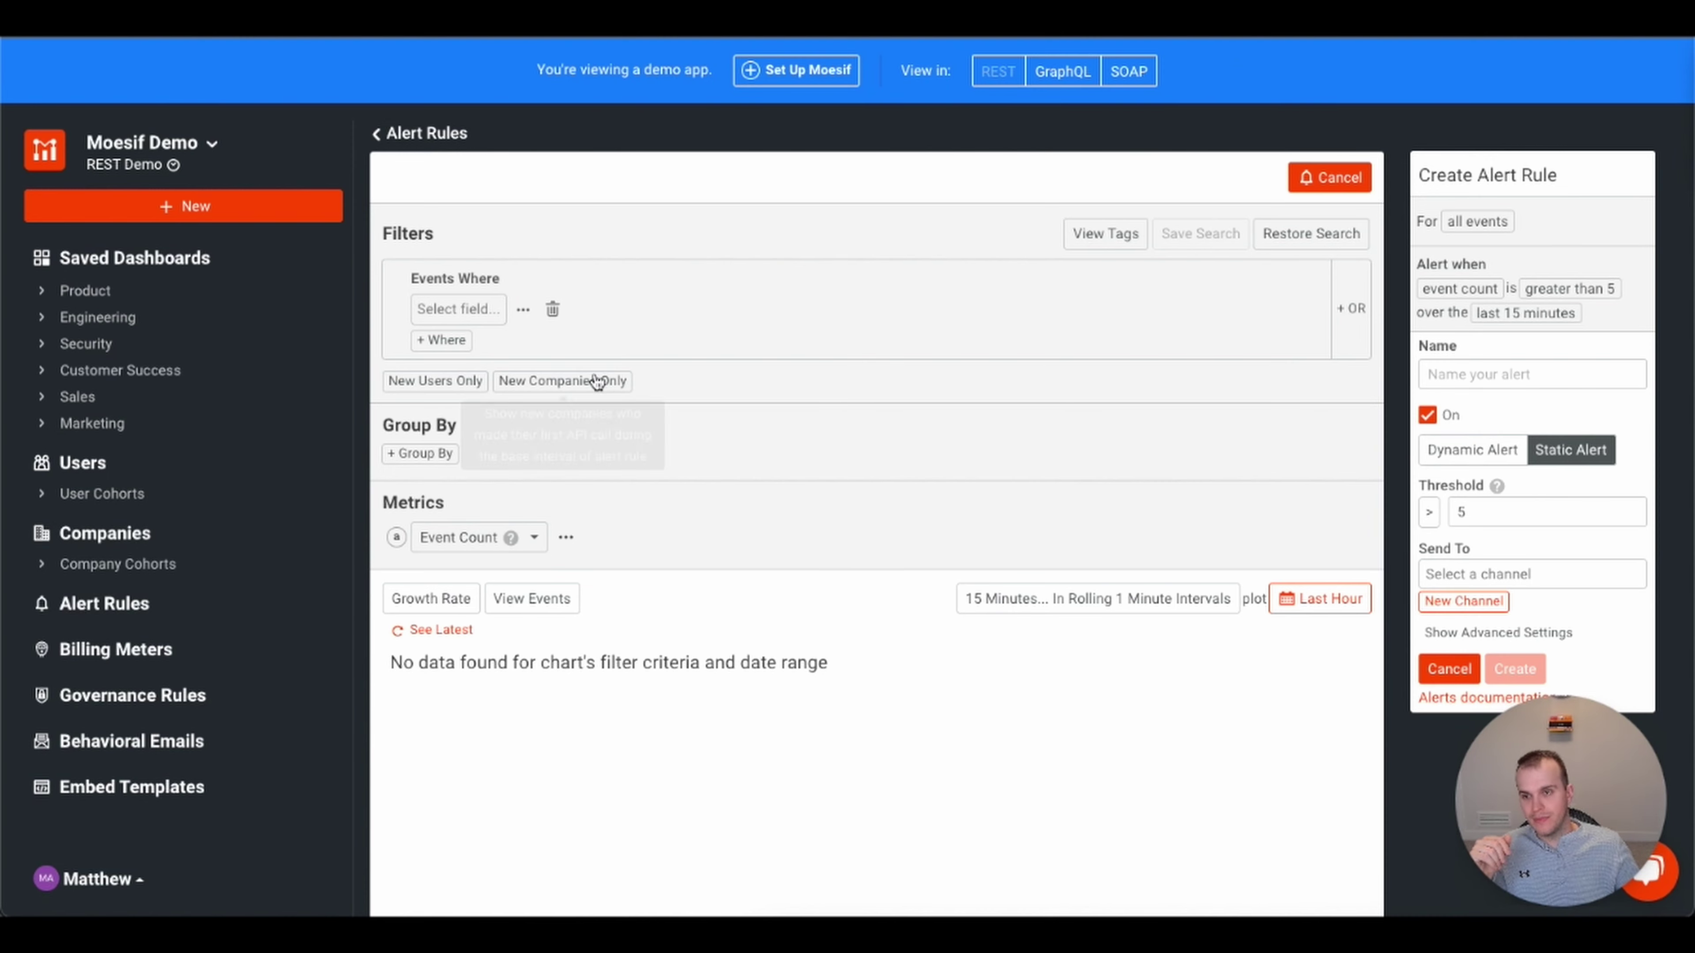
# - Filter the new alert to request.URI Route is /login and add a second Where condition
pyautogui.click(477, 304)
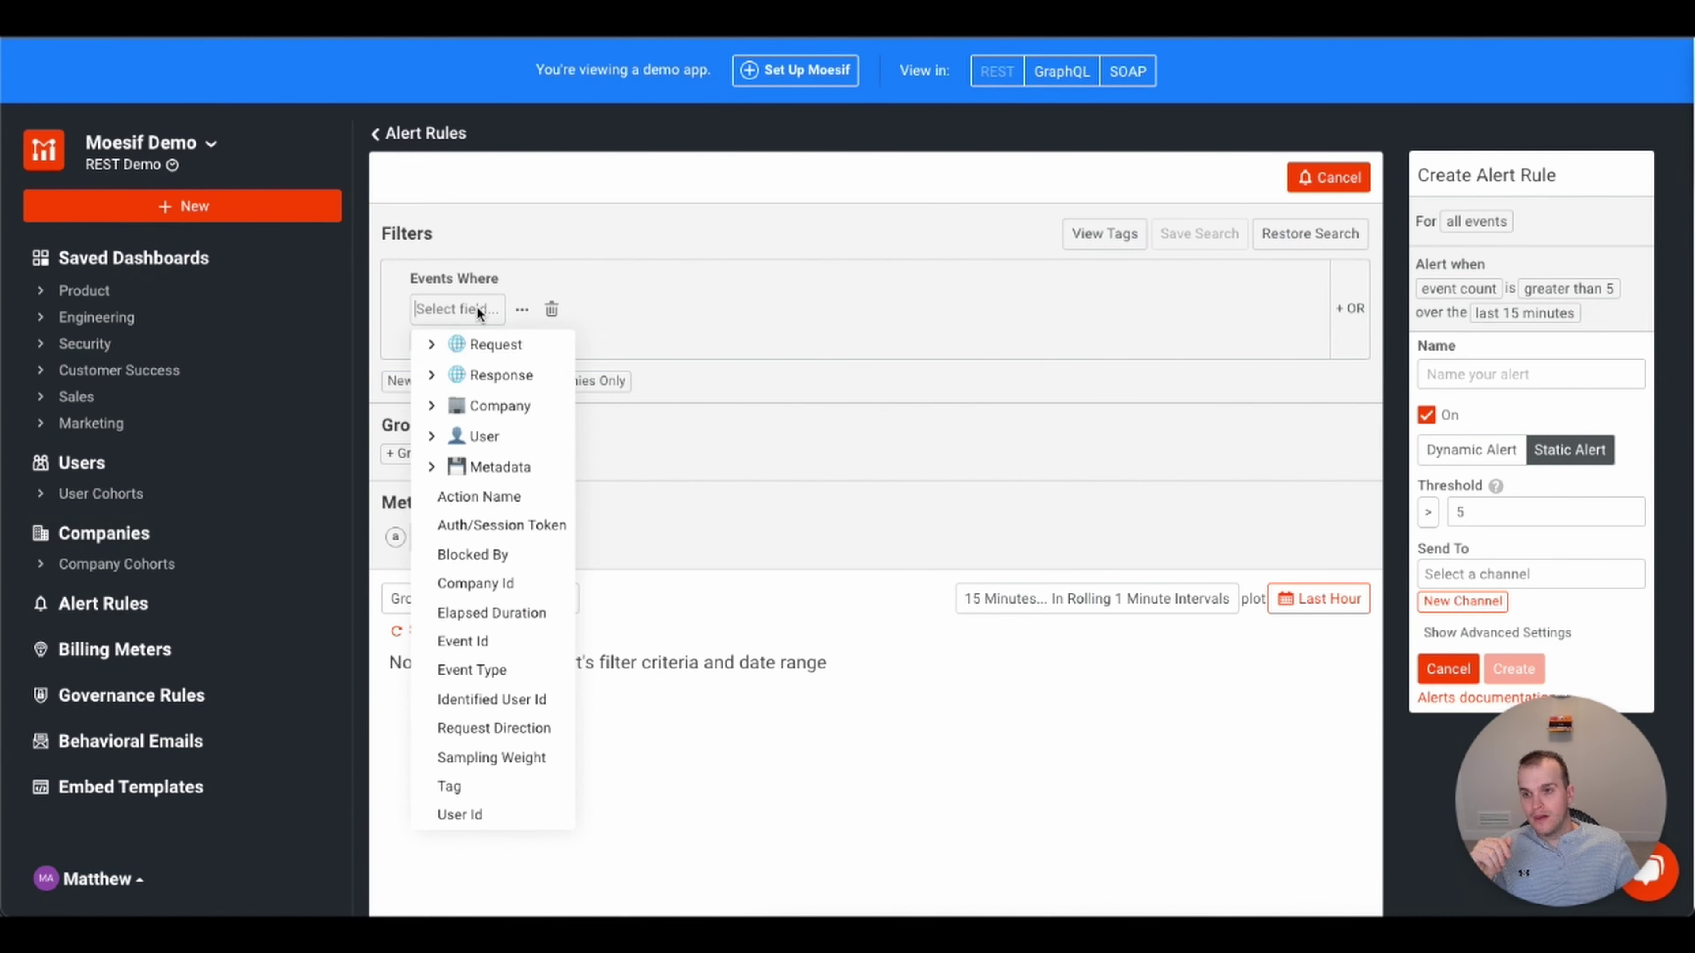
pyautogui.click(429, 346)
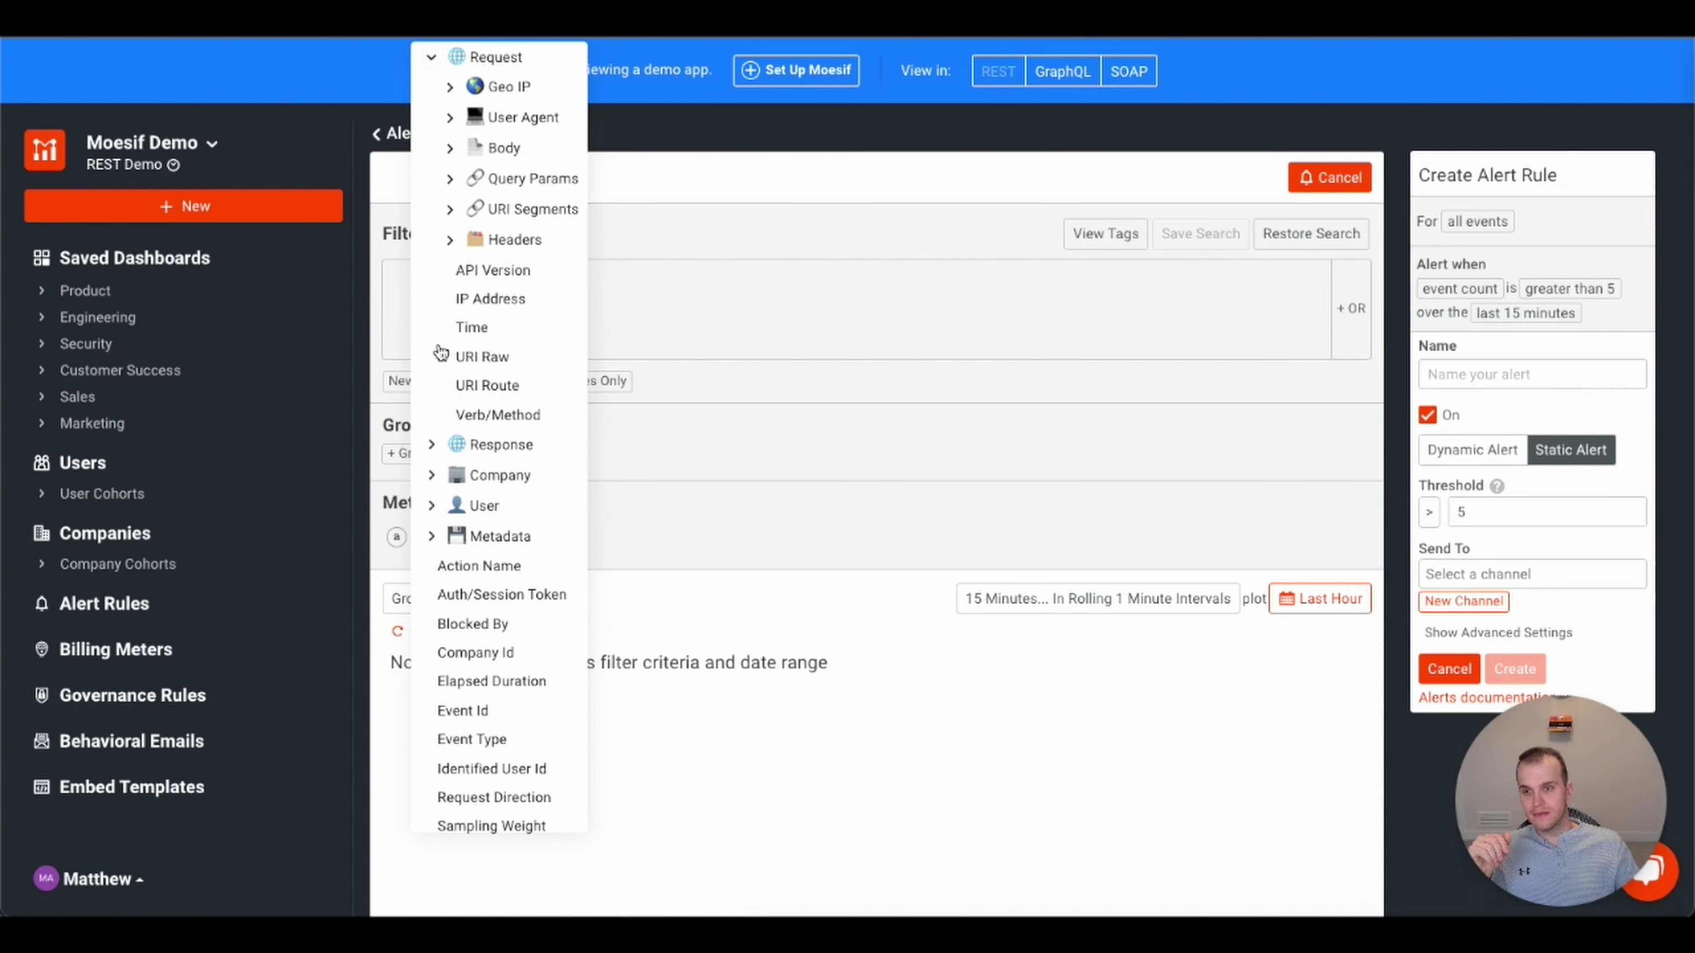
pyautogui.click(475, 391)
pyautogui.click(574, 319)
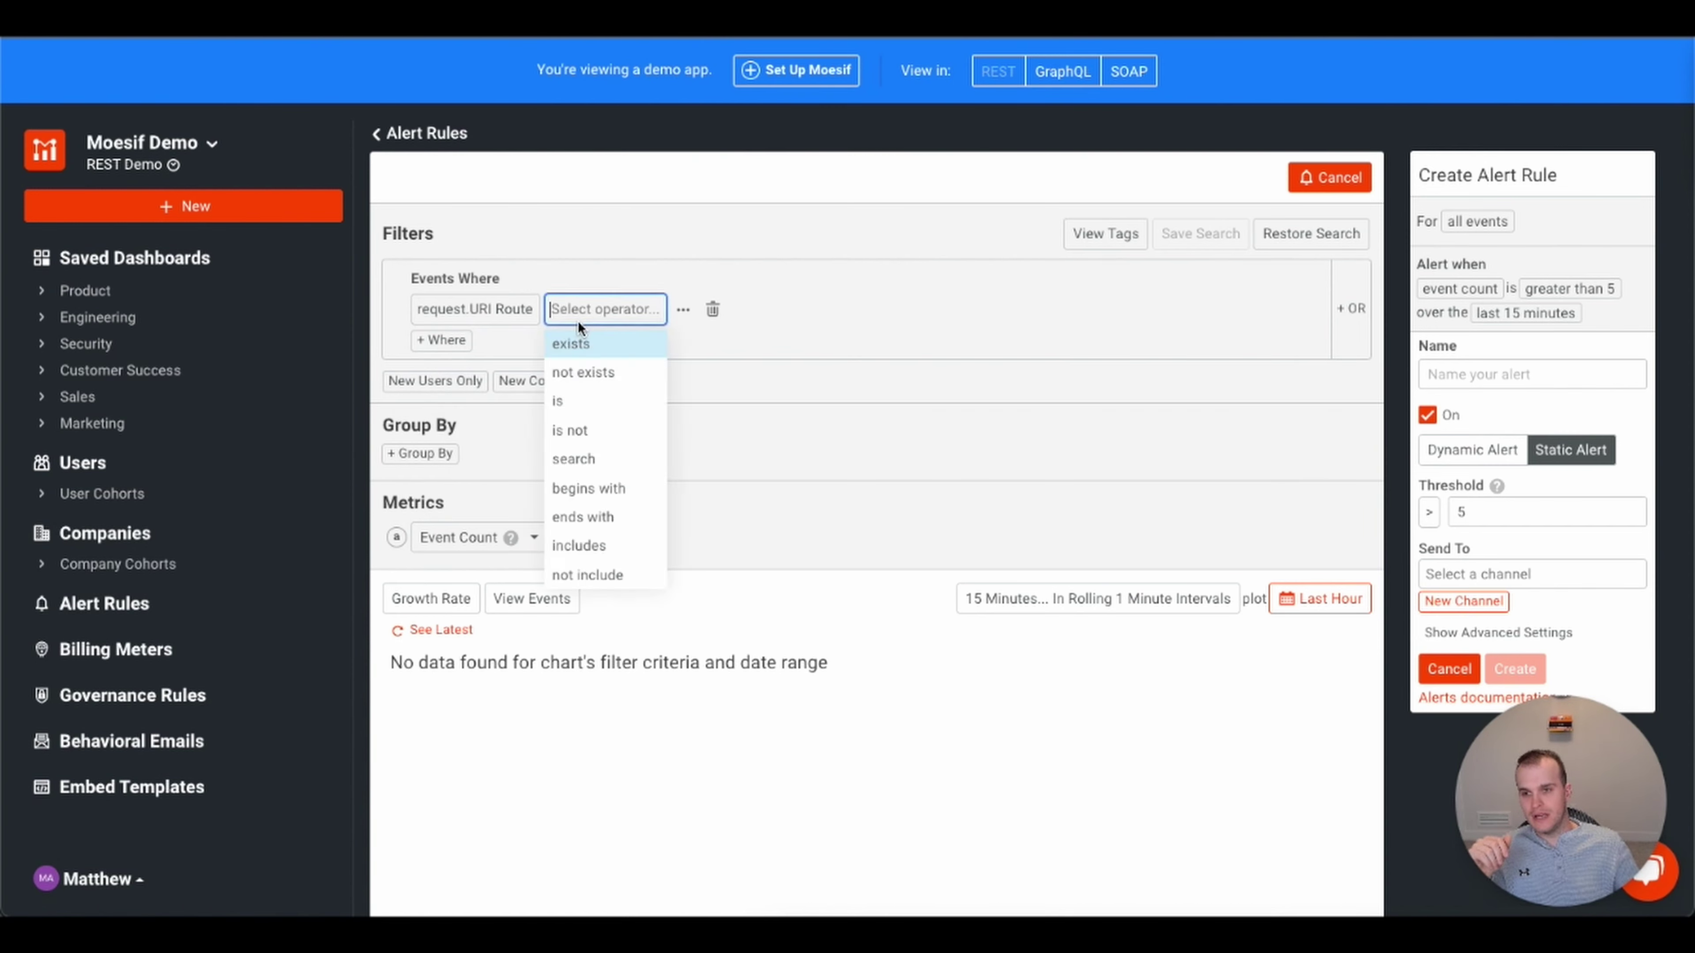
pyautogui.click(575, 400)
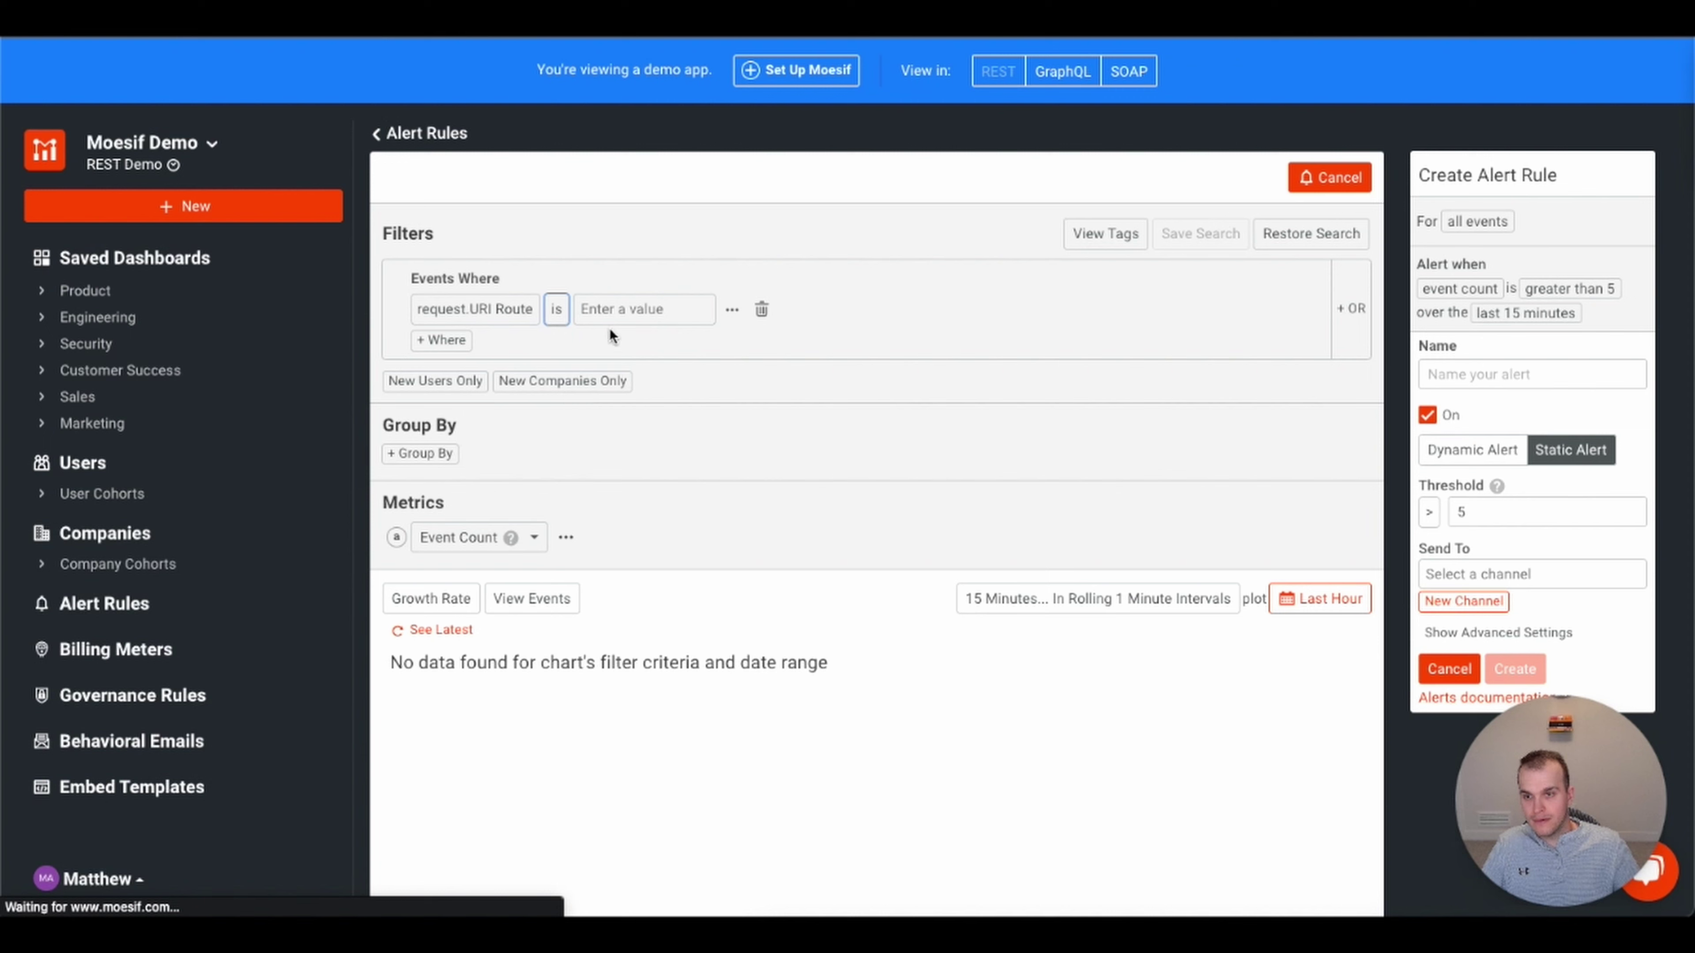
pyautogui.write('/login')
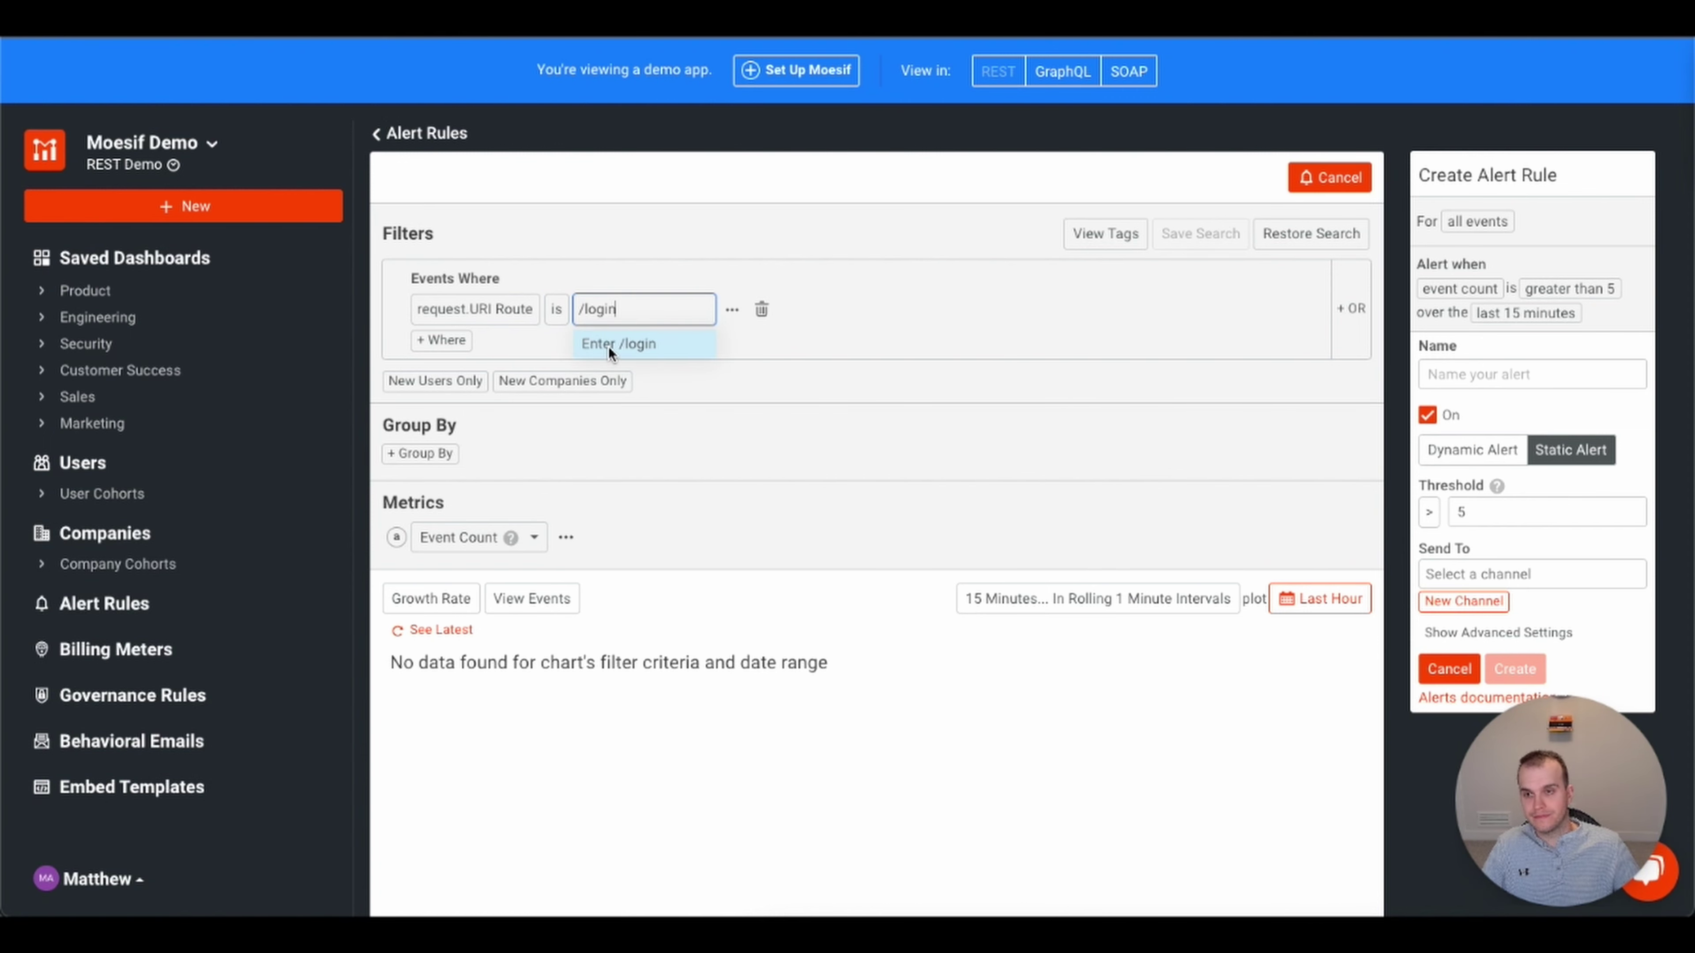
pyautogui.click(608, 345)
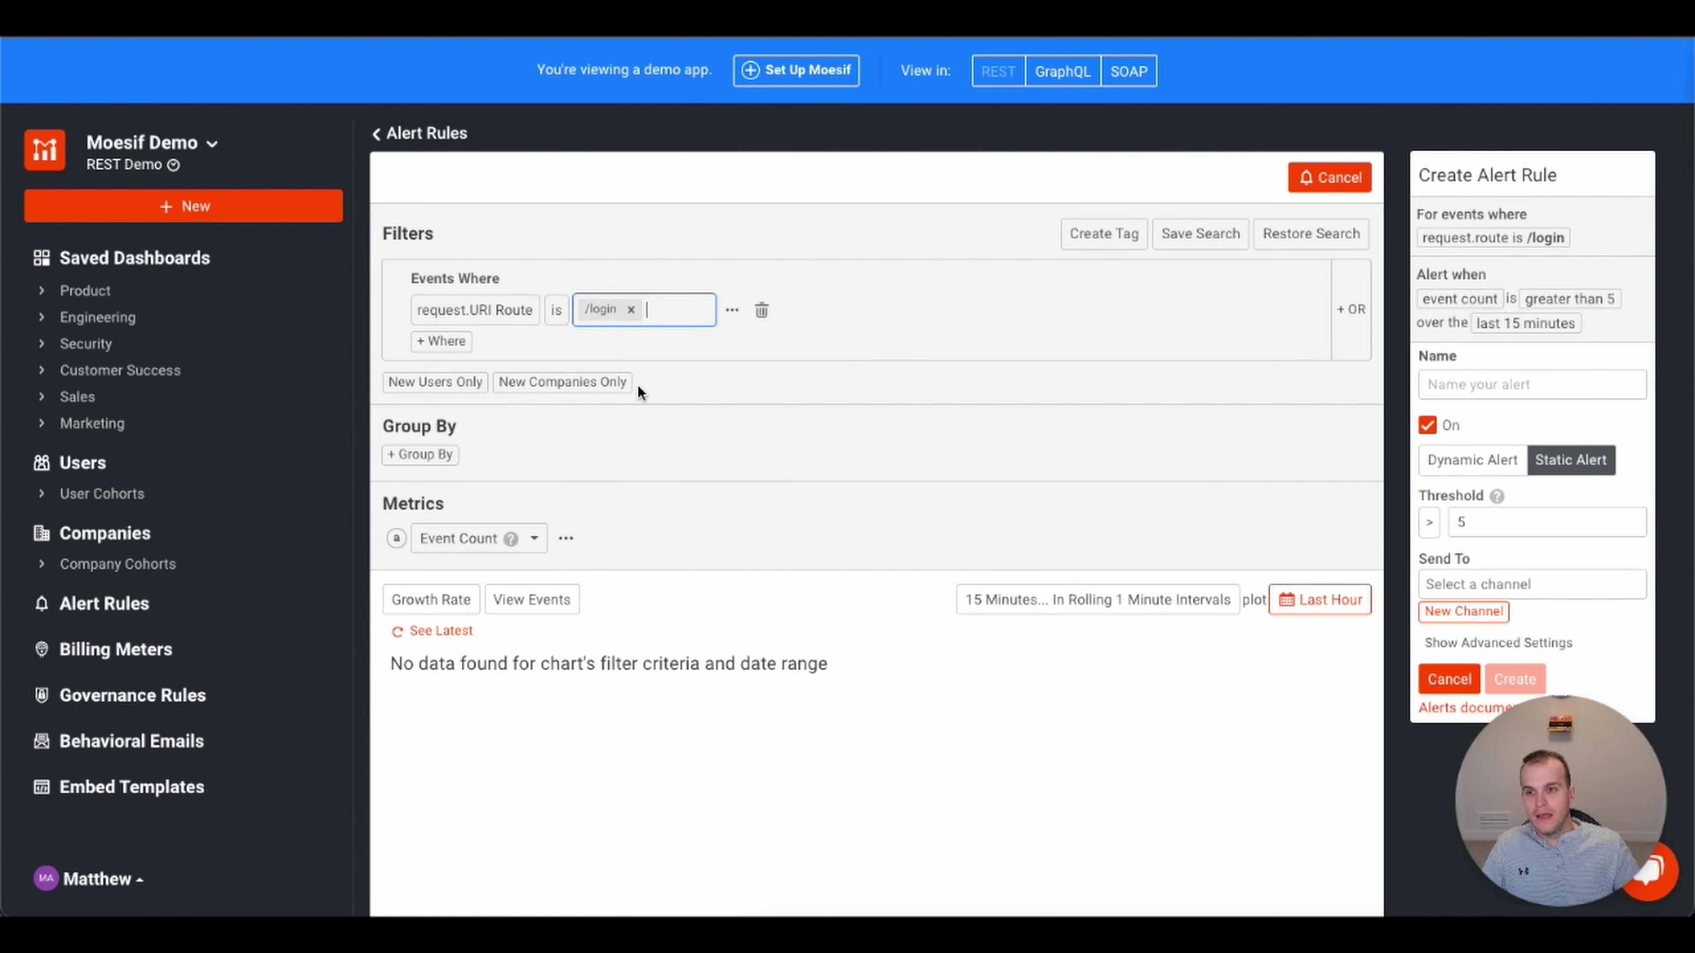
pyautogui.click(444, 343)
pyautogui.click(453, 344)
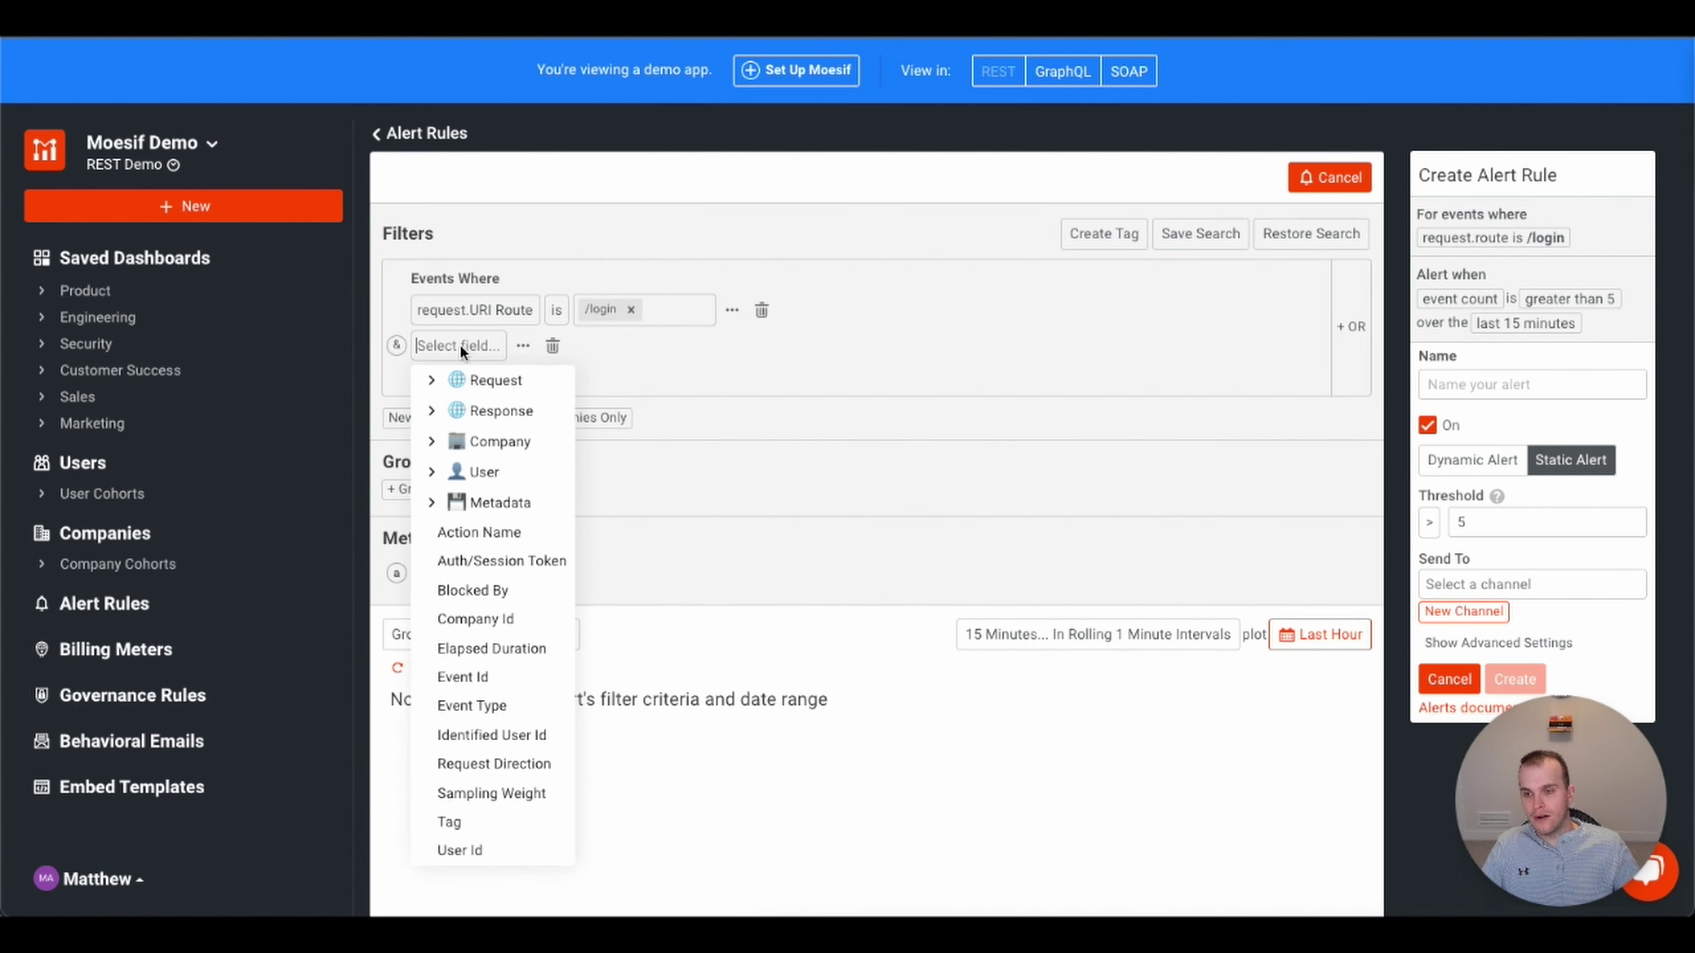
# - Require response.Status Code ≠ 200 OK in the second alert condition
pyautogui.click(433, 412)
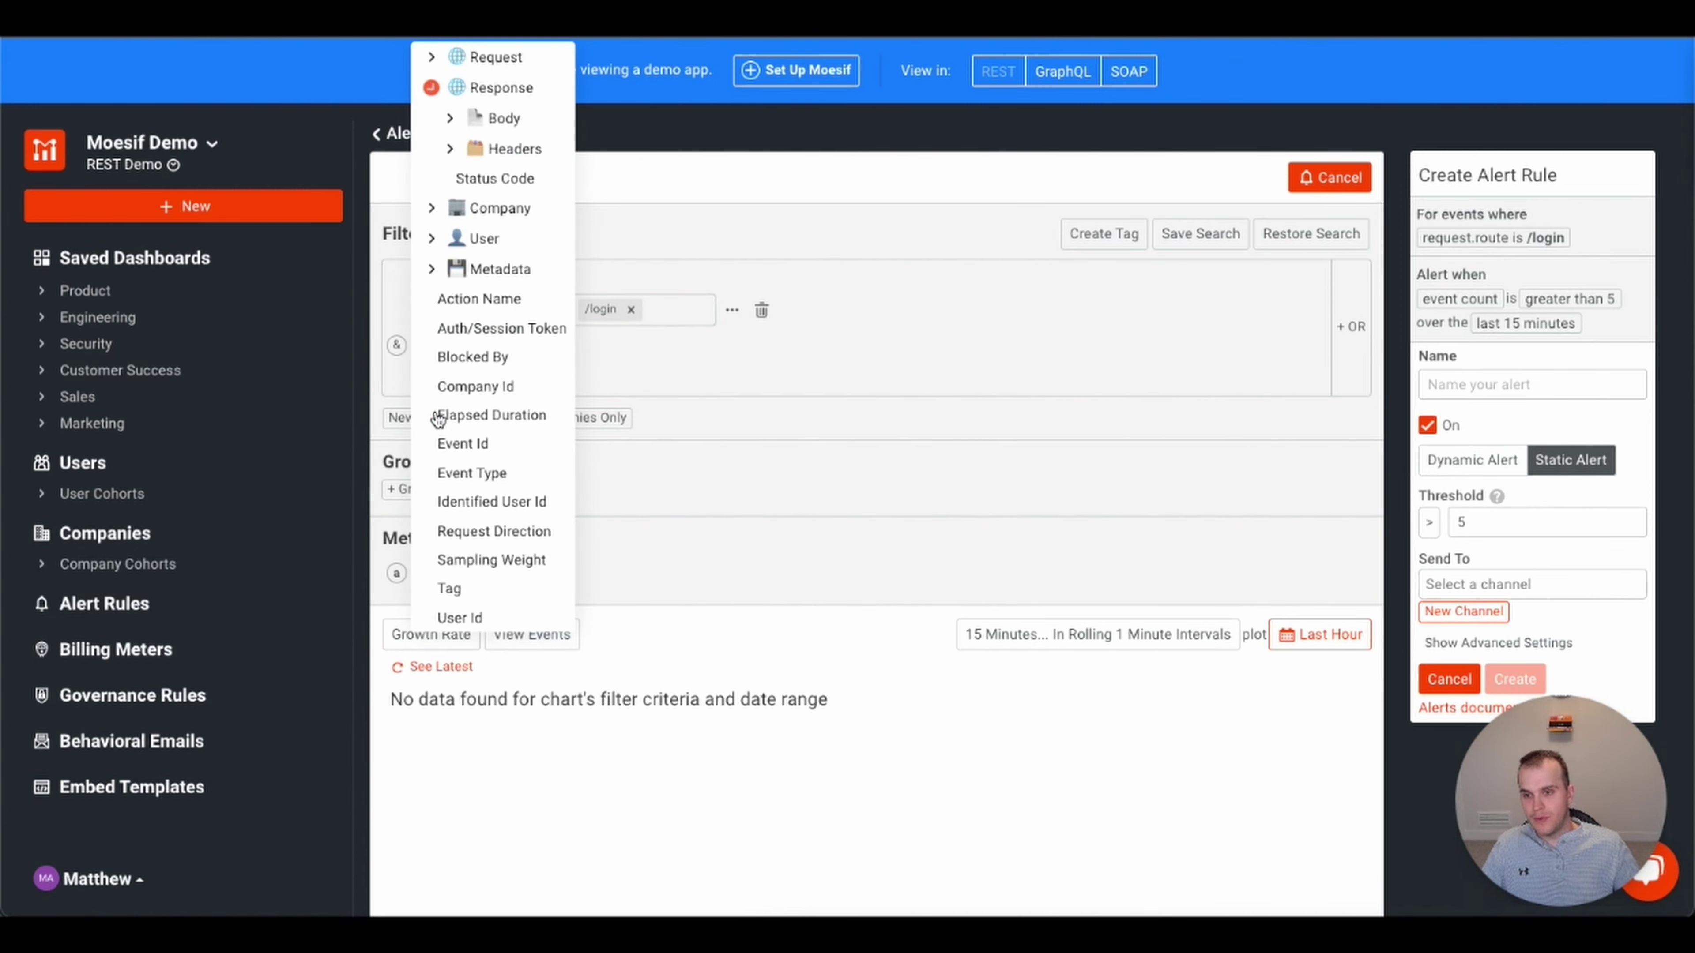
pyautogui.click(507, 175)
pyautogui.click(624, 337)
pyautogui.click(634, 463)
pyautogui.click(678, 350)
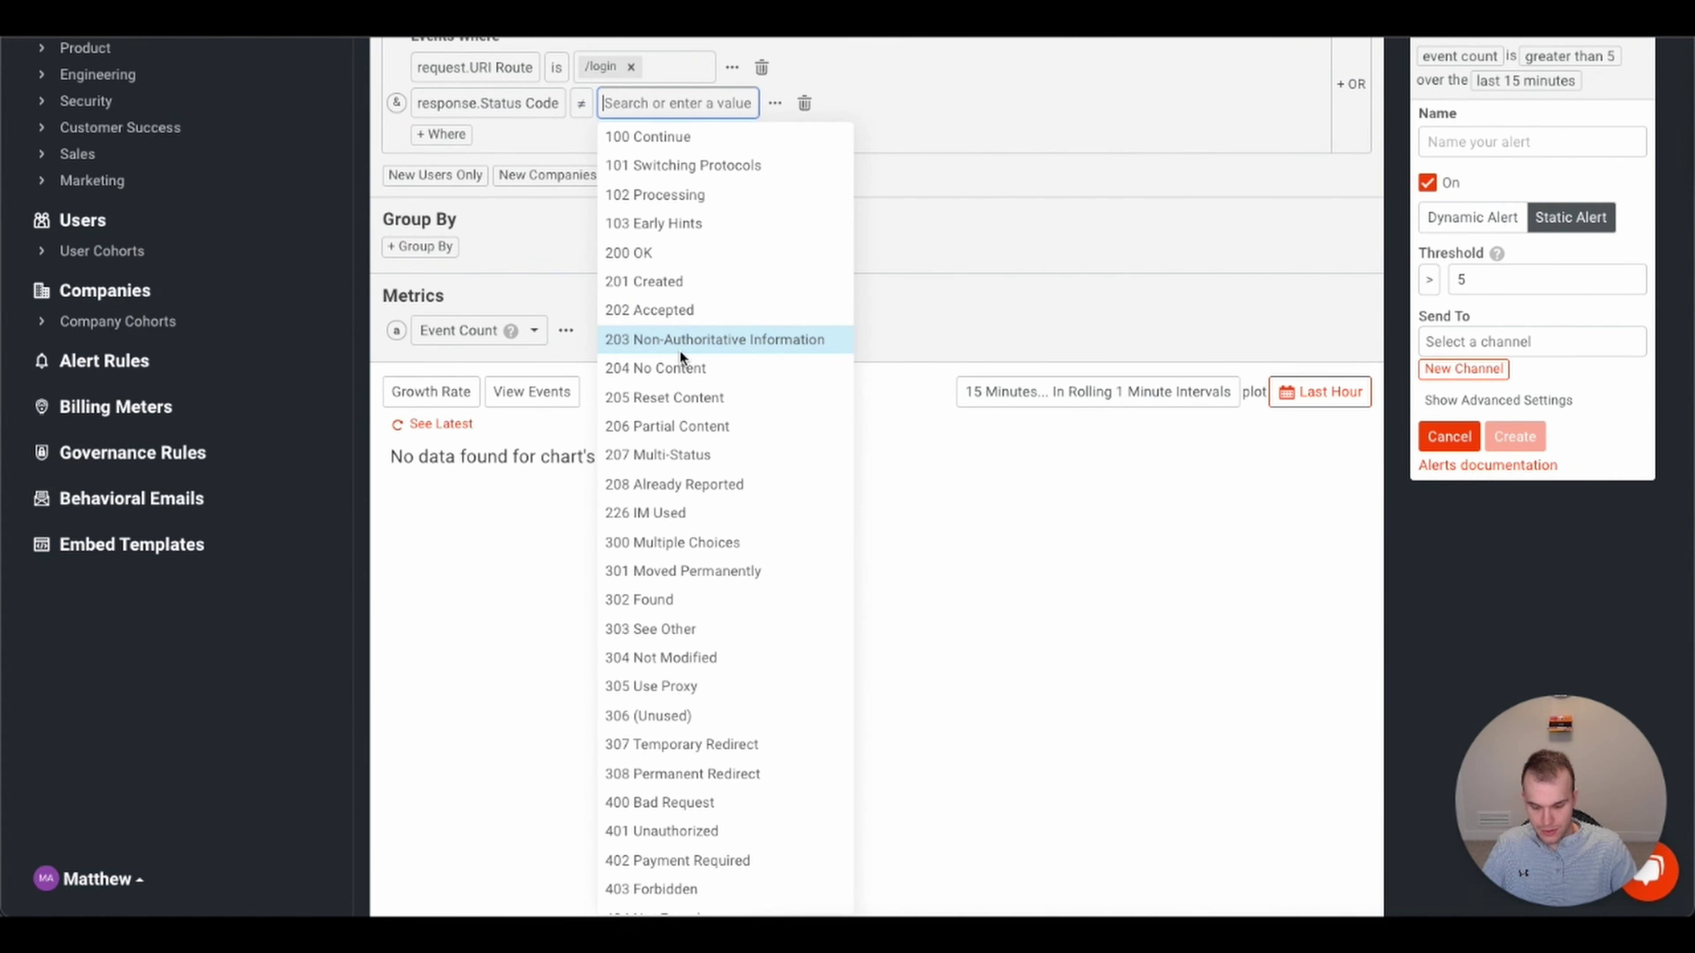
pyautogui.write('200')
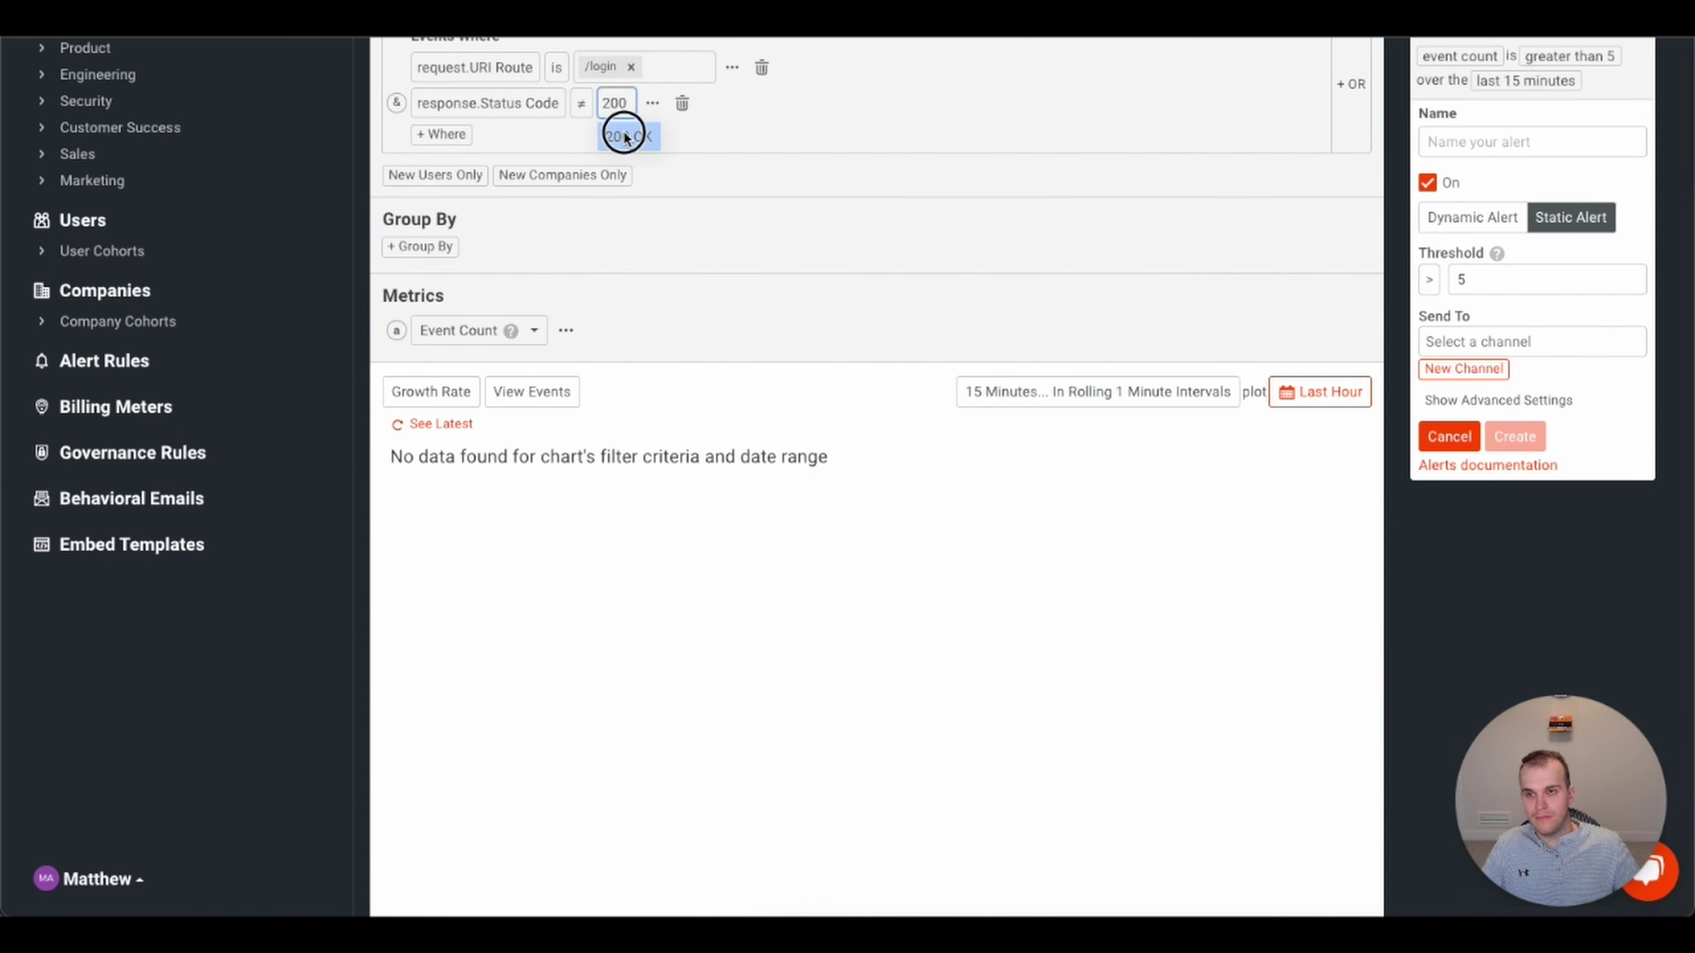
pyautogui.click(624, 130)
pyautogui.scroll(4, 954, 384)
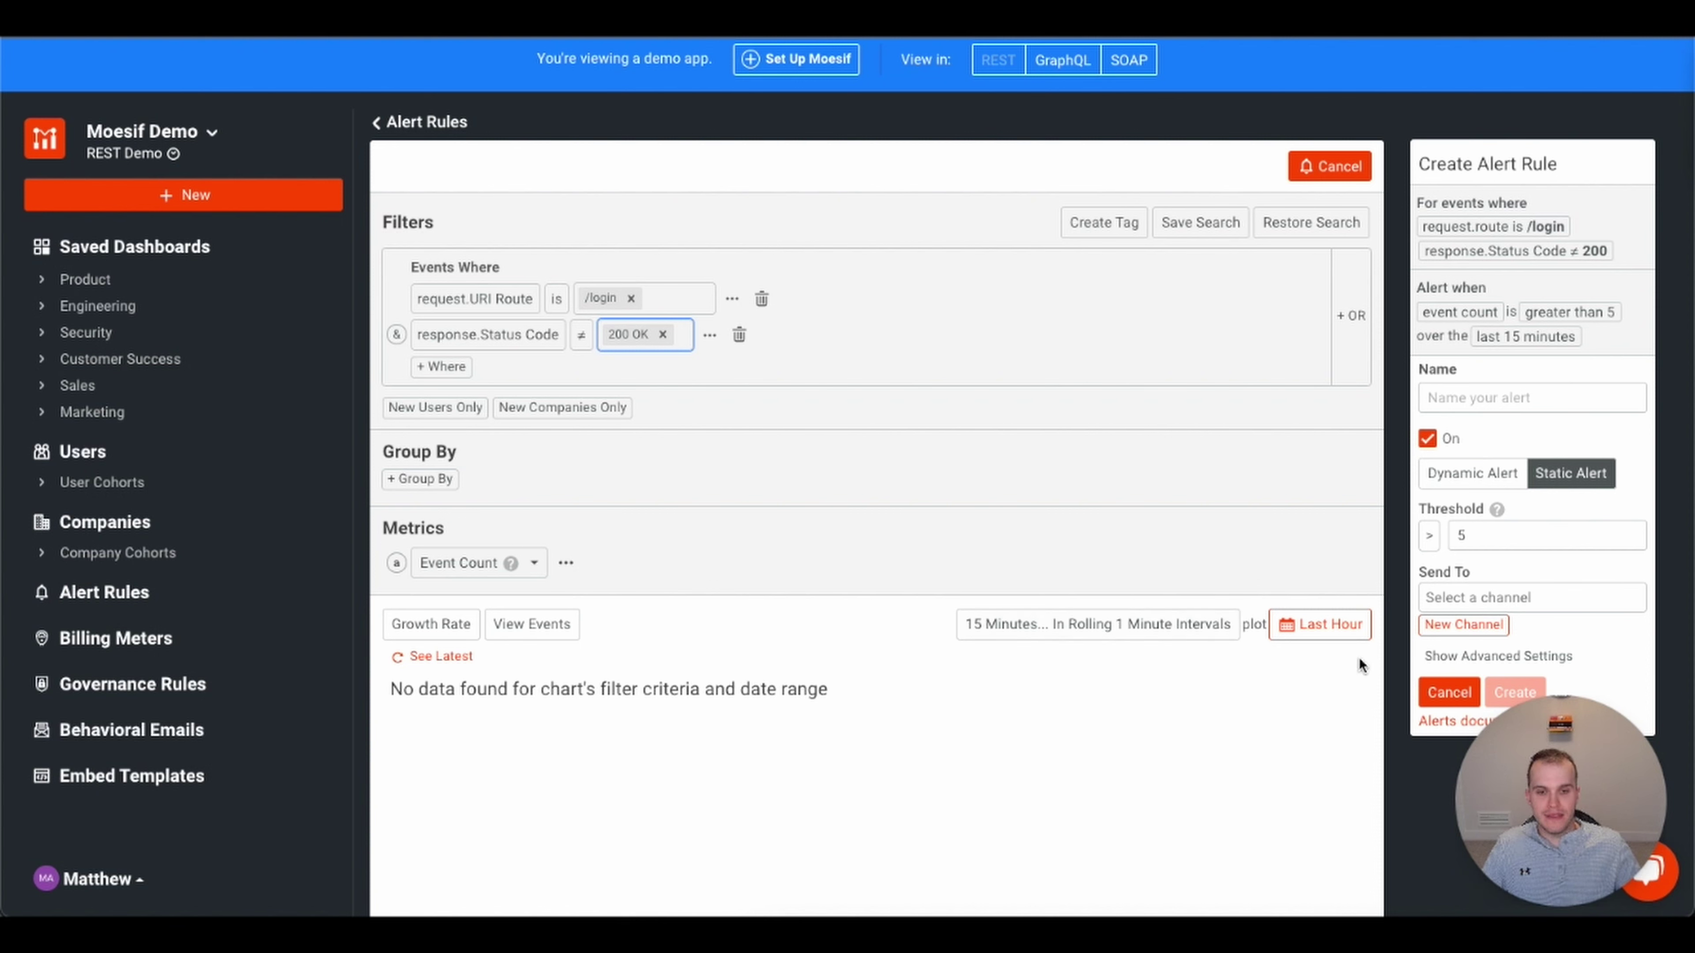
pyautogui.click(1162, 631)
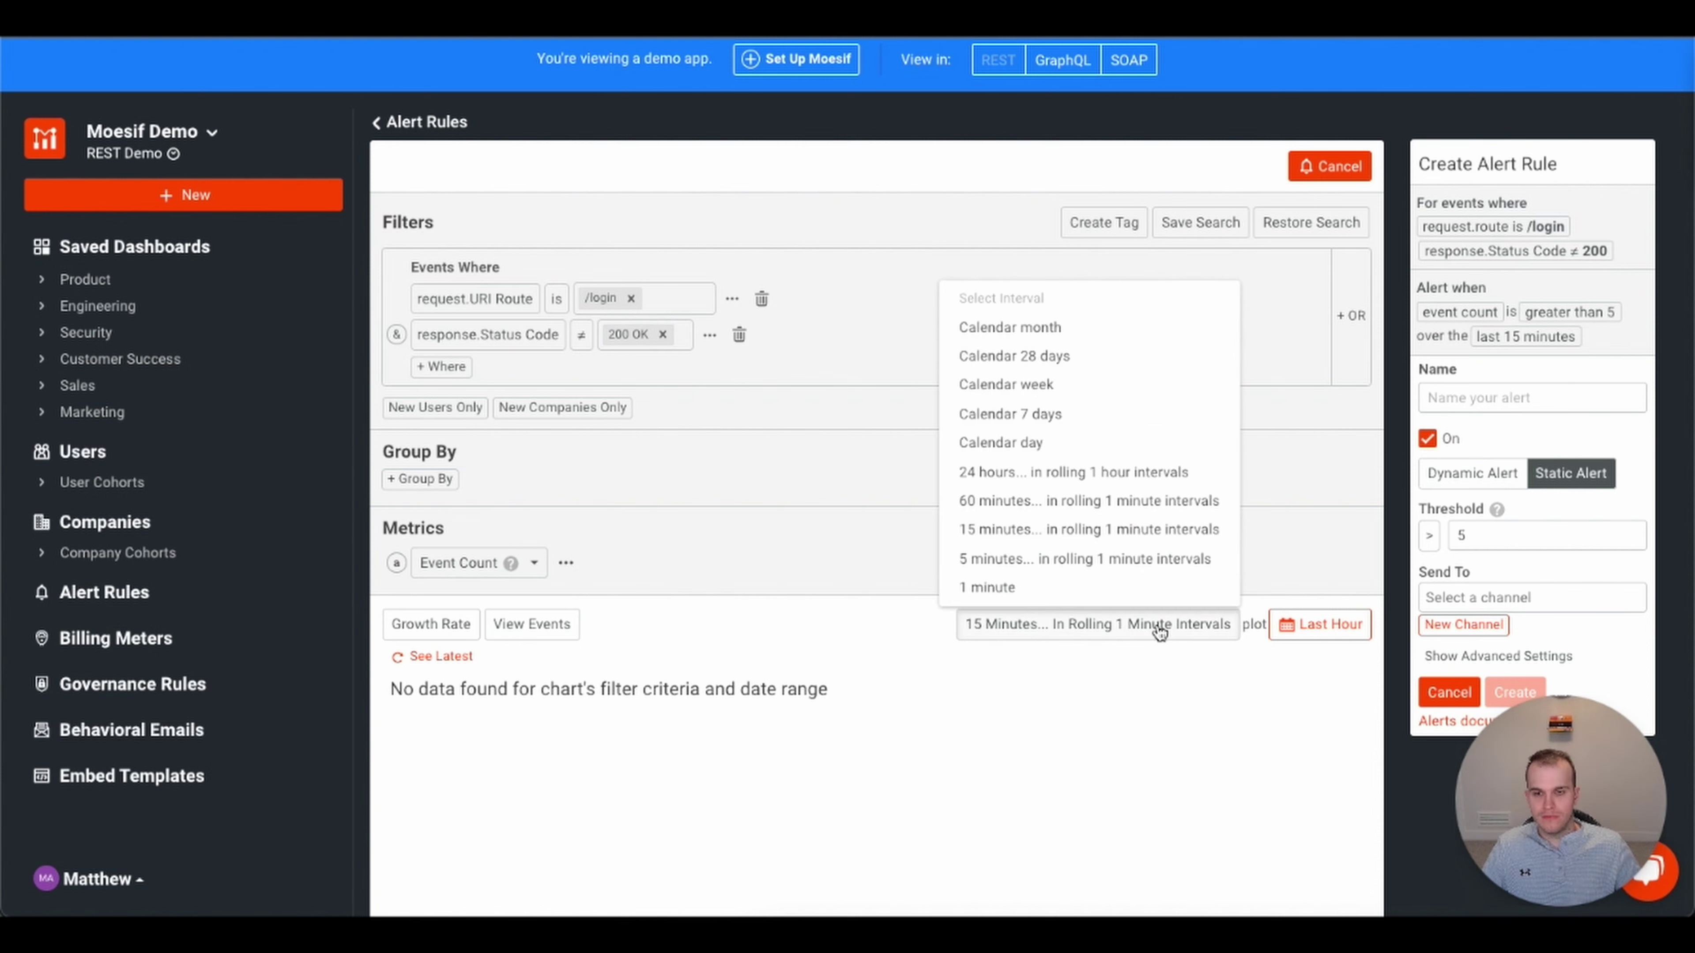
# - Evaluate over the last 24 hours in rolling 1-hour intervals and review the summary chip tooltips
pyautogui.click(1090, 470)
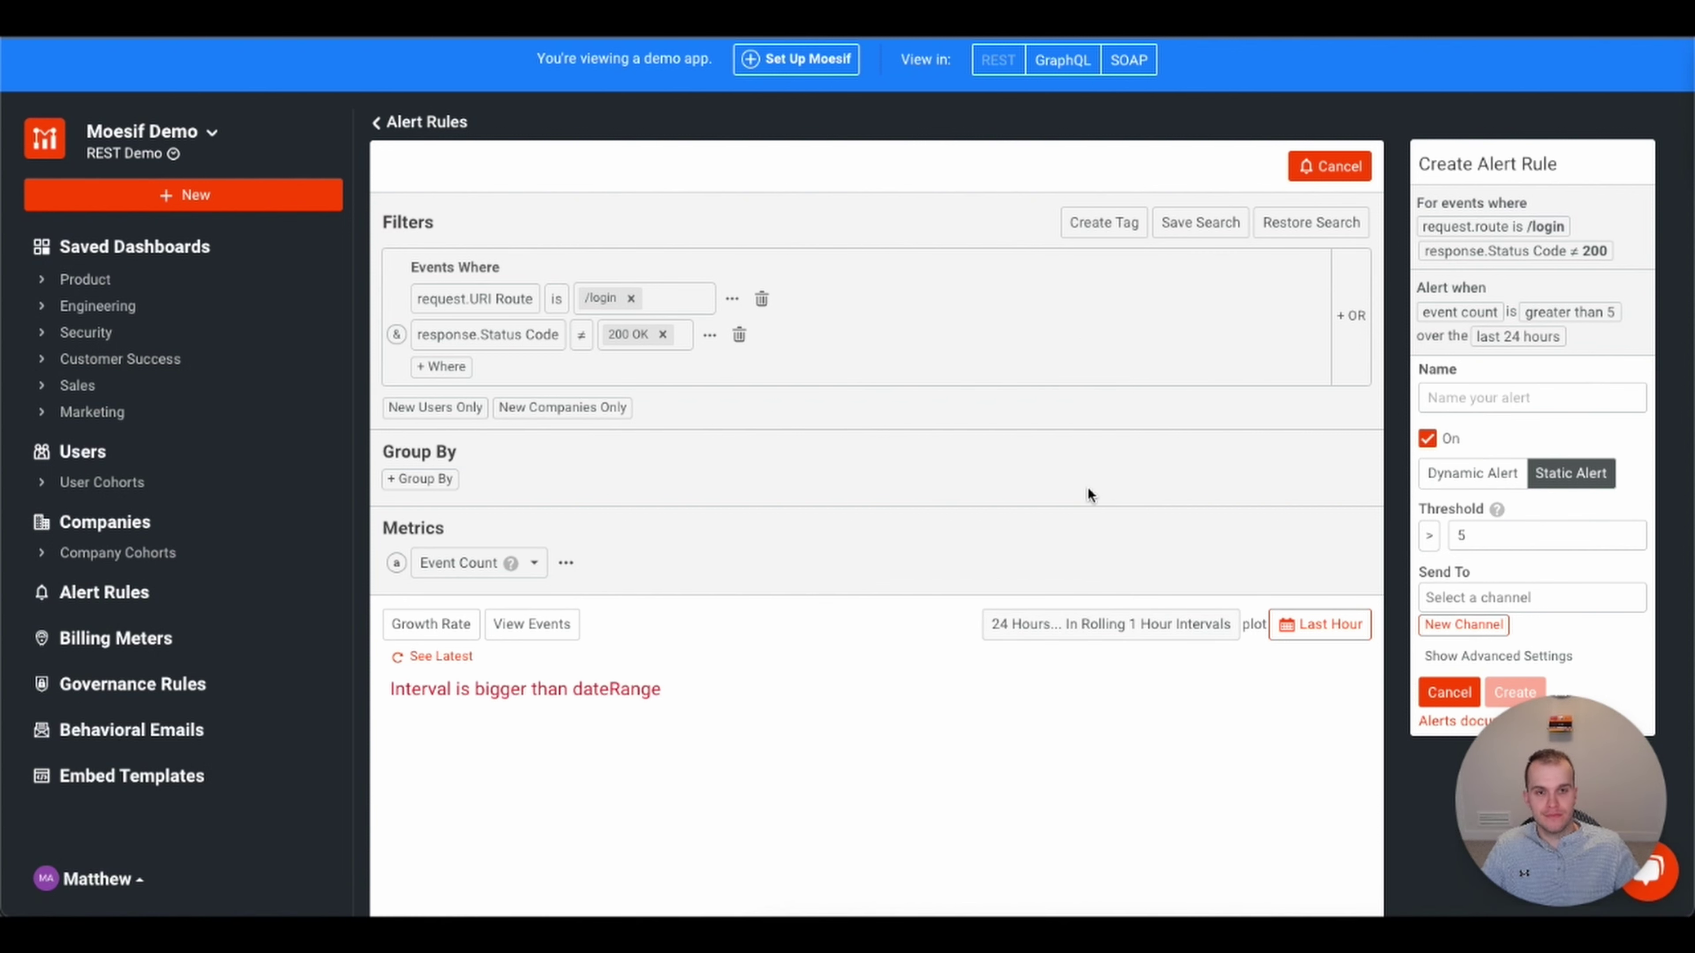
pyautogui.moveTo(1488, 336)
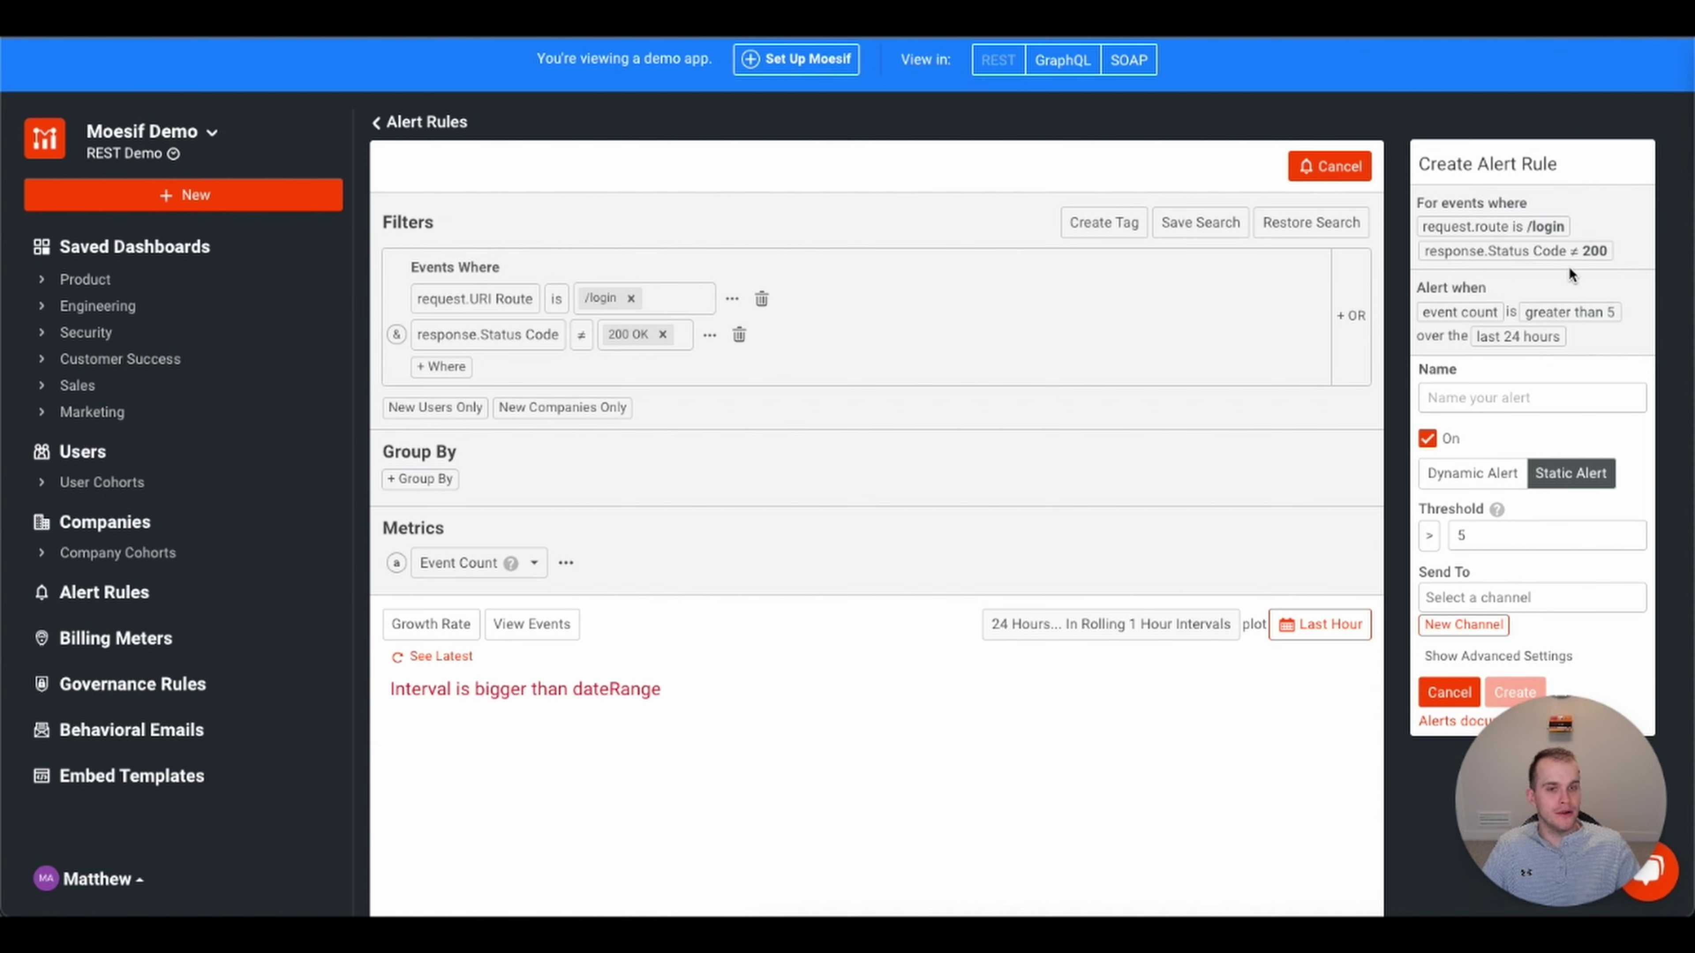
pyautogui.moveTo(1440, 304)
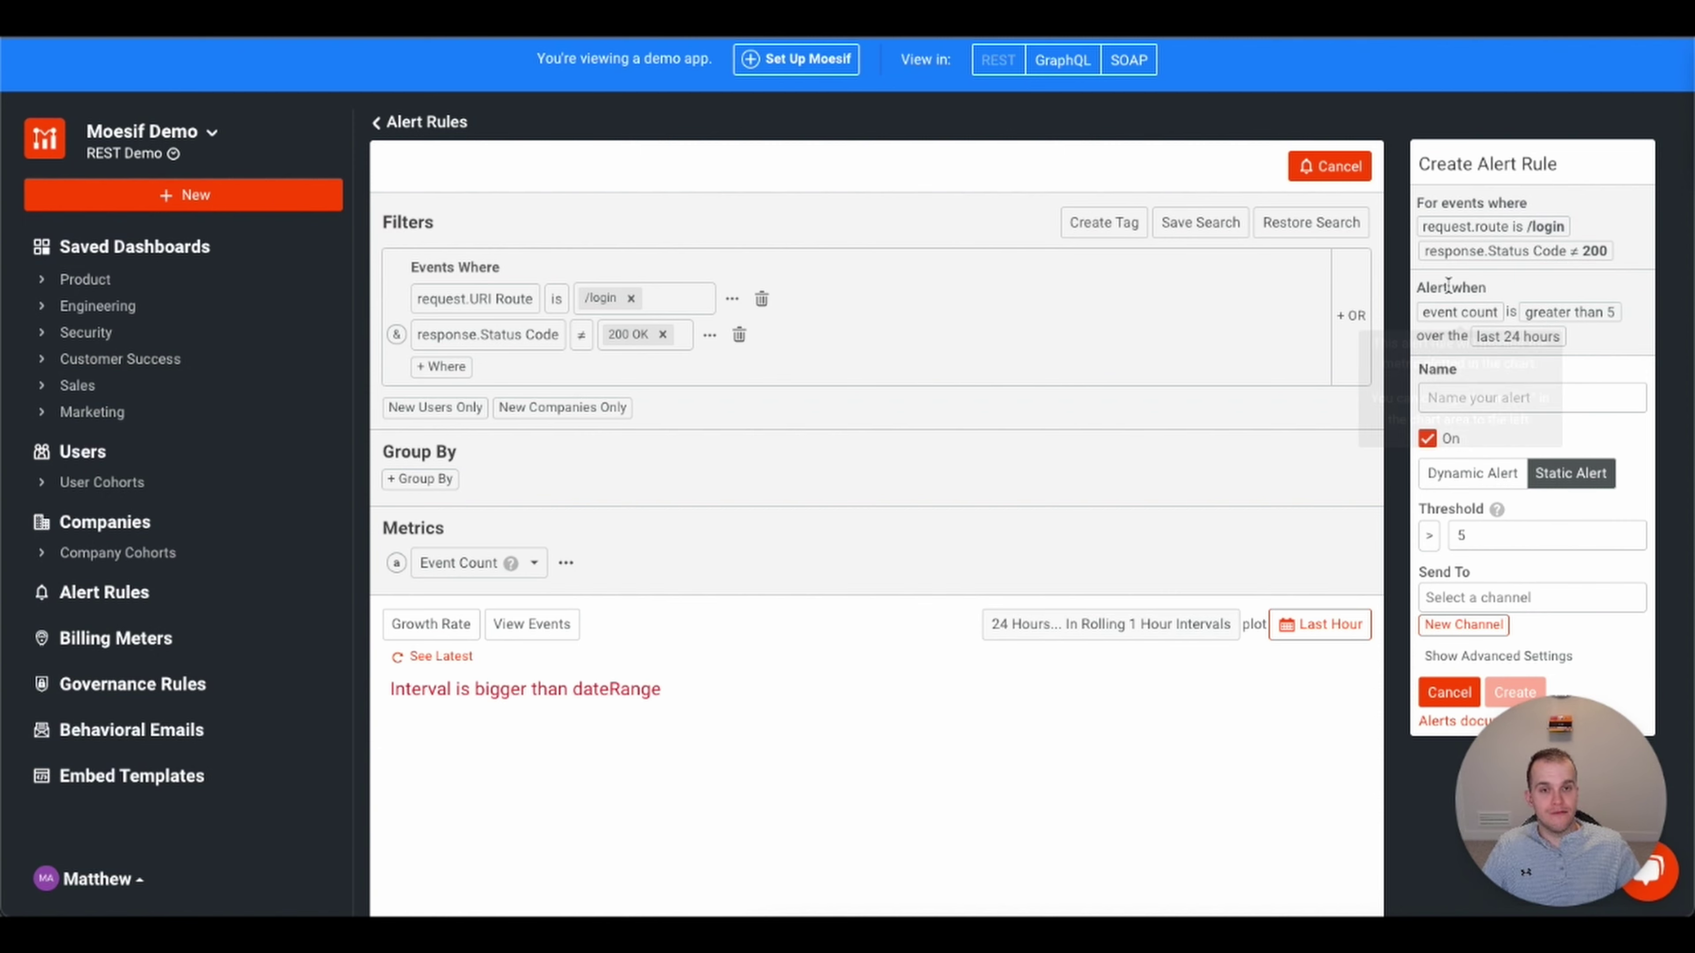
pyautogui.moveTo(1586, 307)
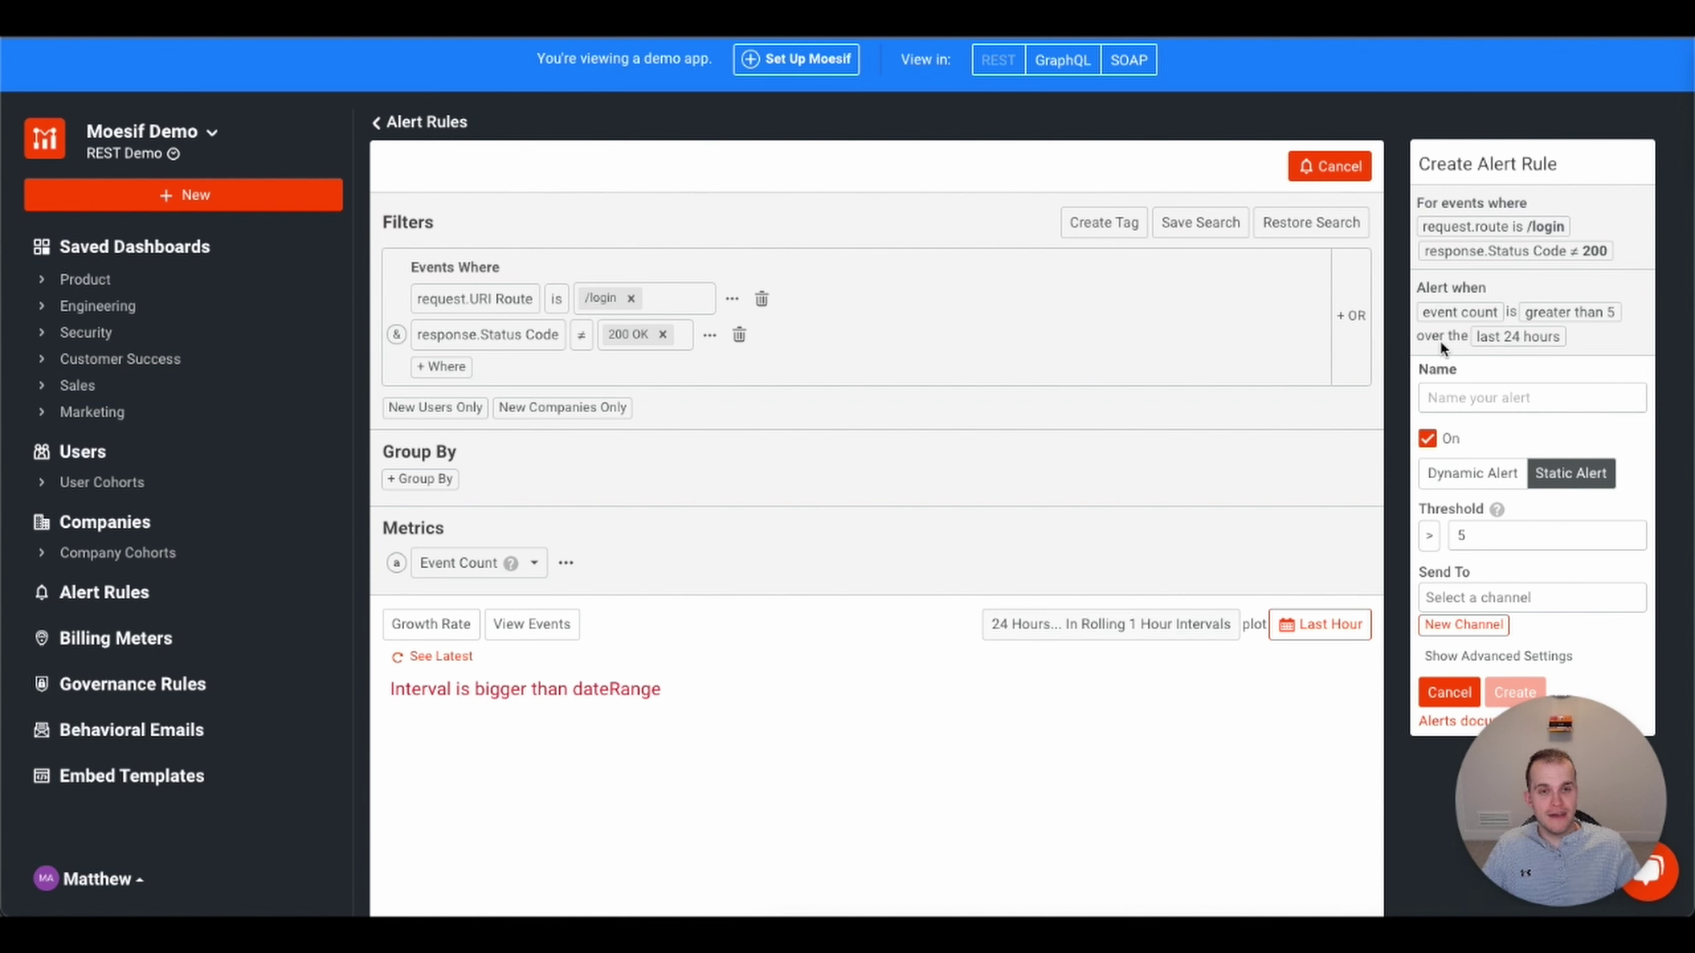
# - Name the alert rule 'Login Issues Alert'
pyautogui.click(1506, 401)
pyautogui.write('Login')
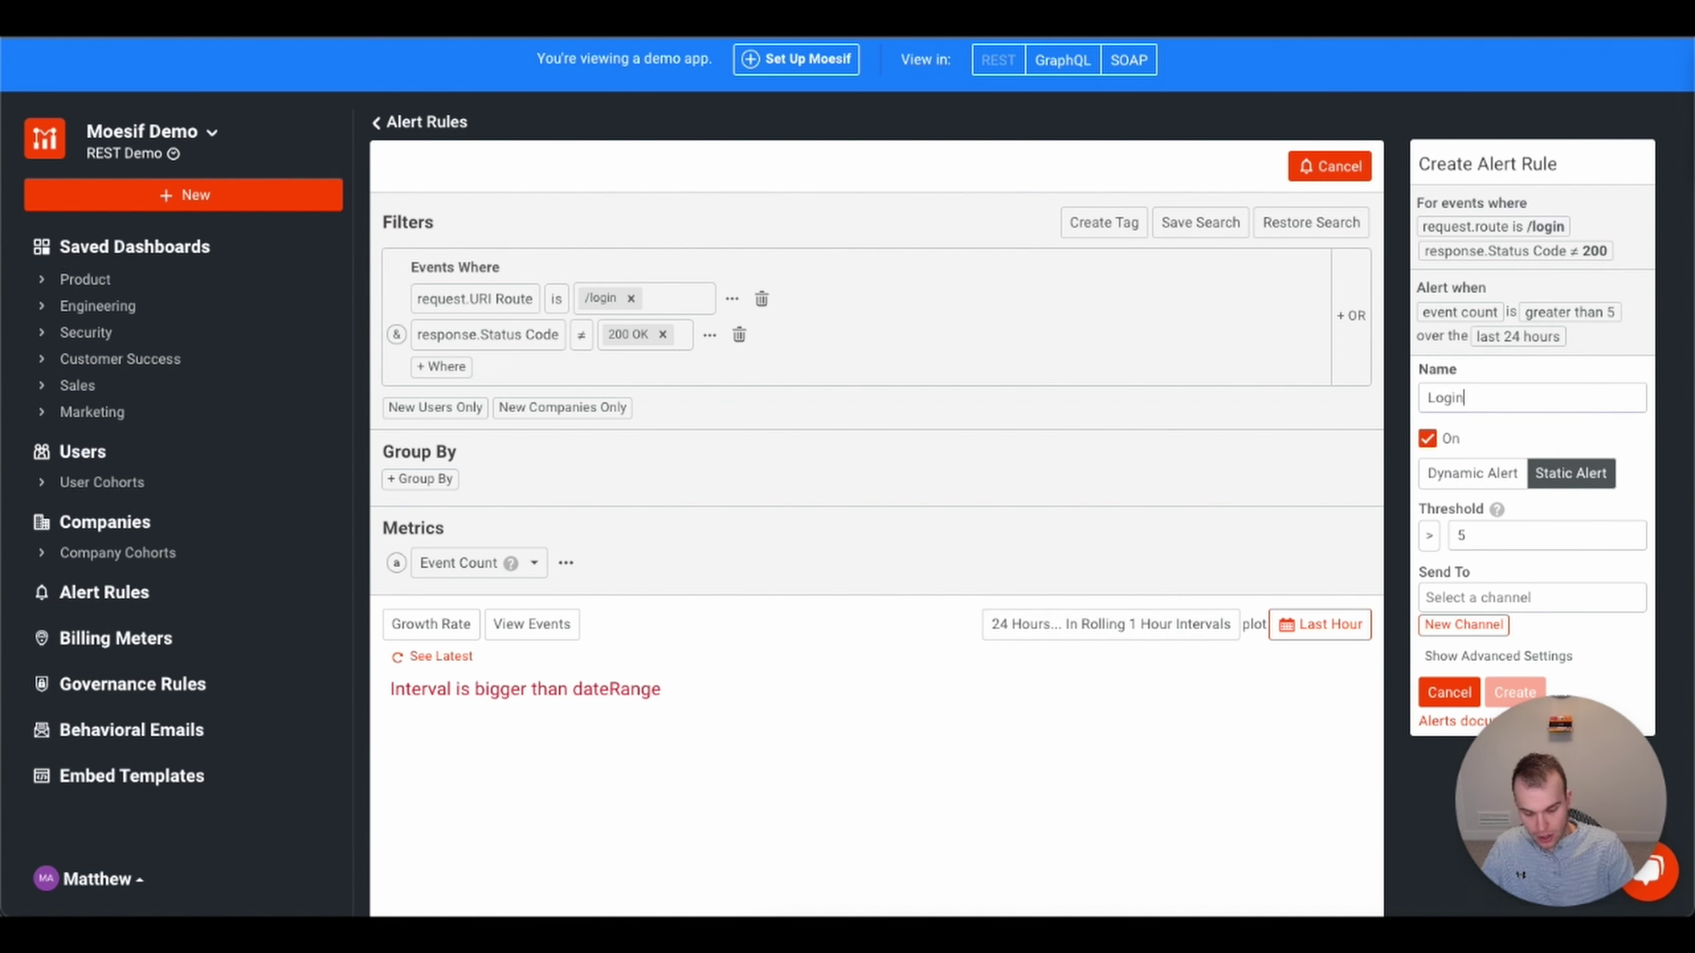
pyautogui.write(' Issues Alert')
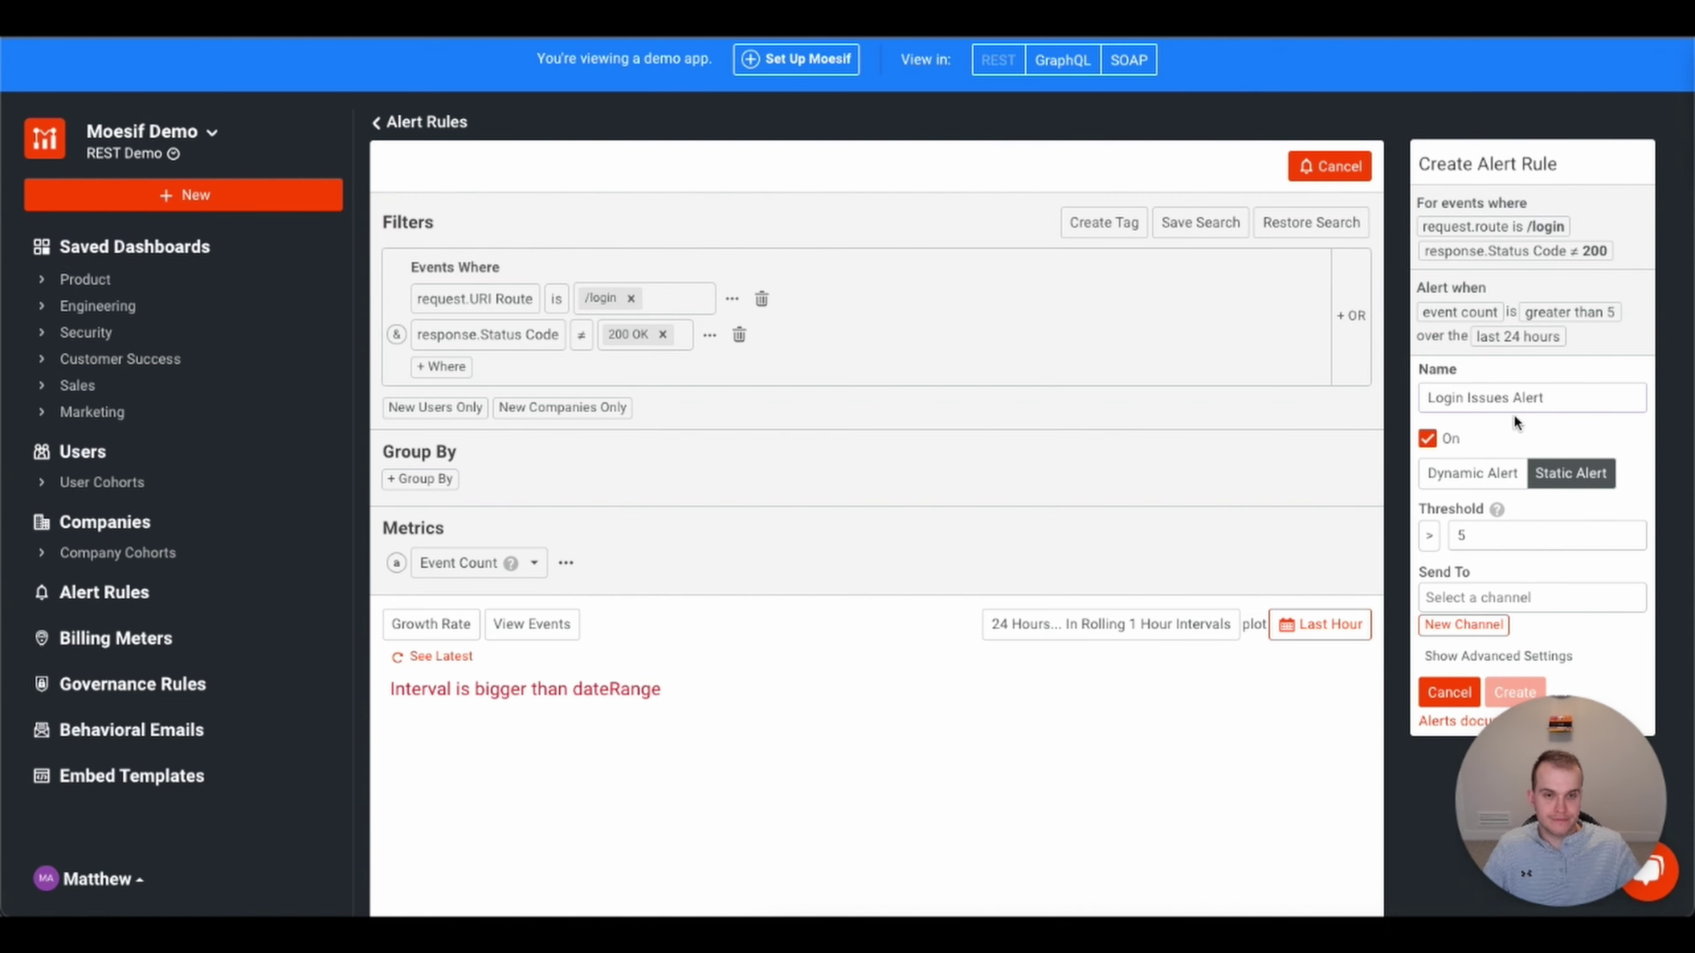
pyautogui.scroll(-2, 1513, 422)
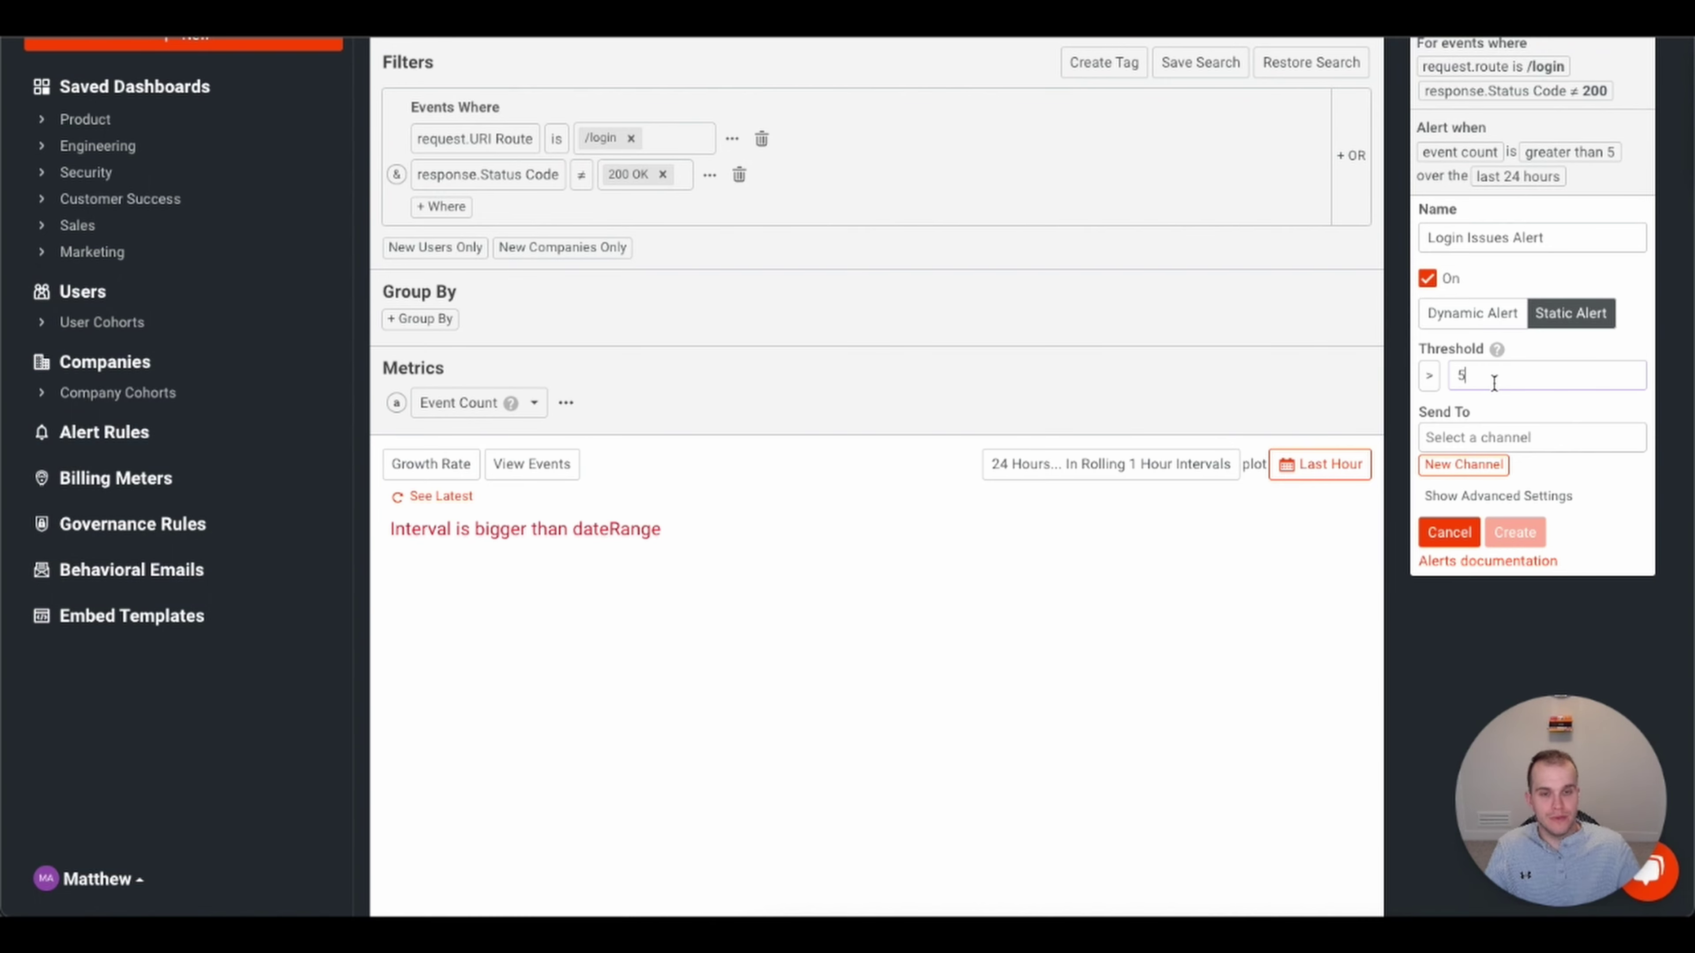
# - Set the alert threshold to 5 and switch the rule to a dynamic alert
pyautogui.click(1495, 383)
pyautogui.write('0')
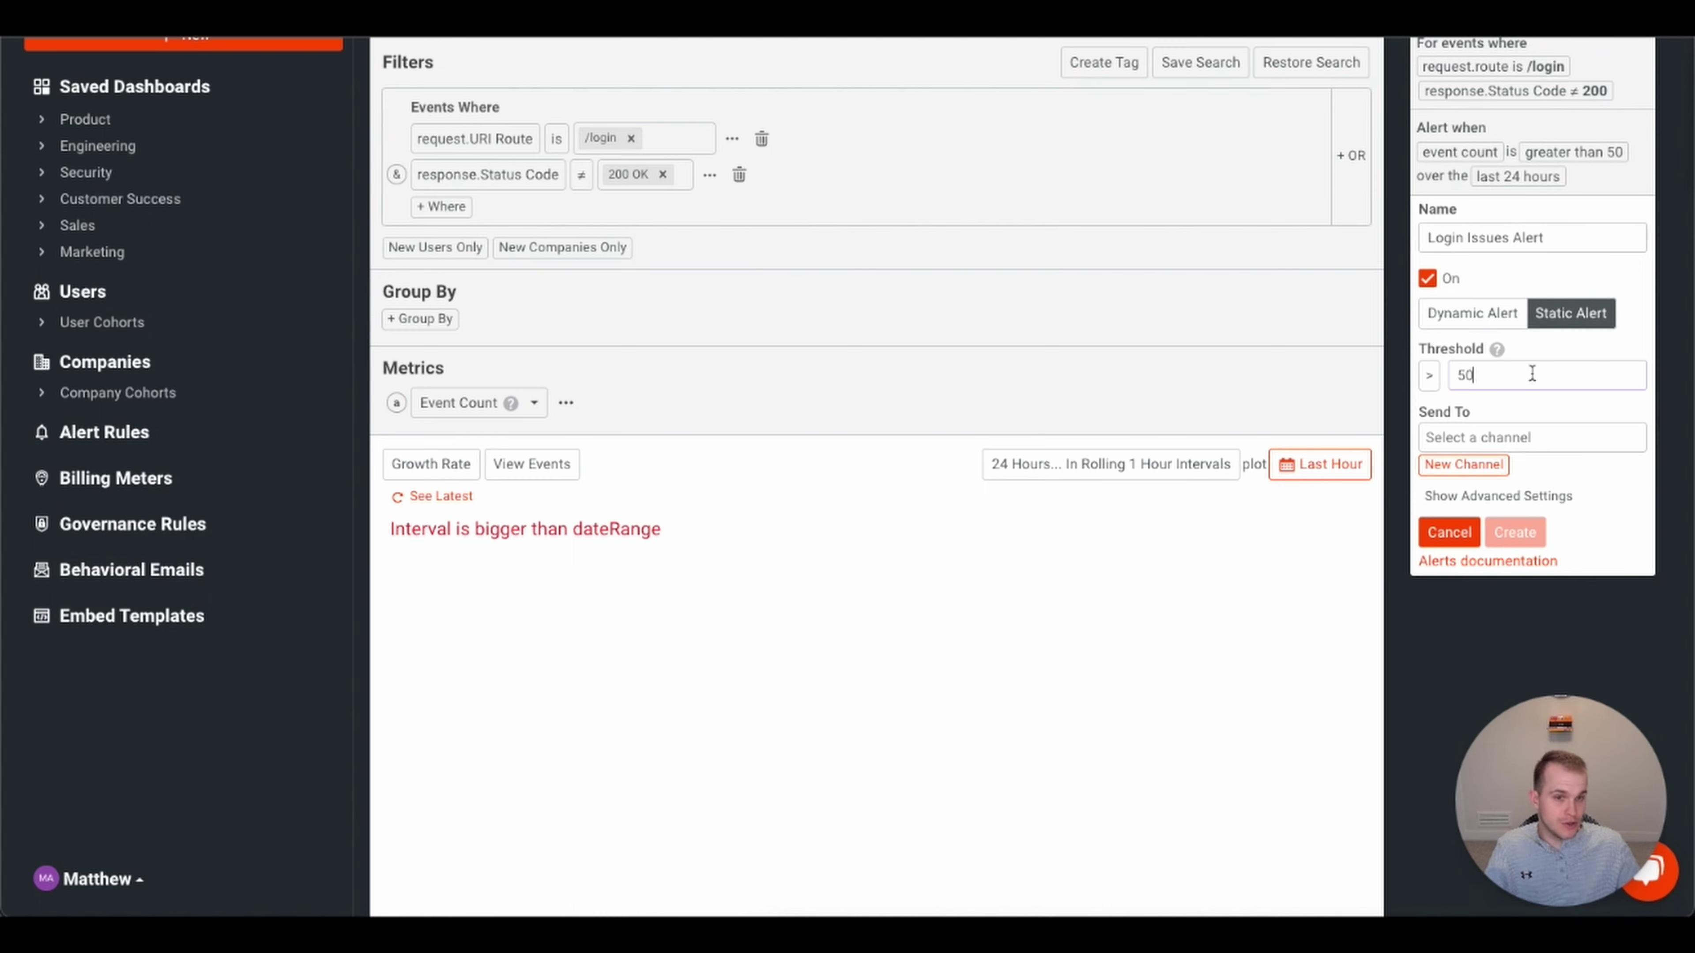
pyautogui.click(1430, 378)
pyautogui.click(1499, 379)
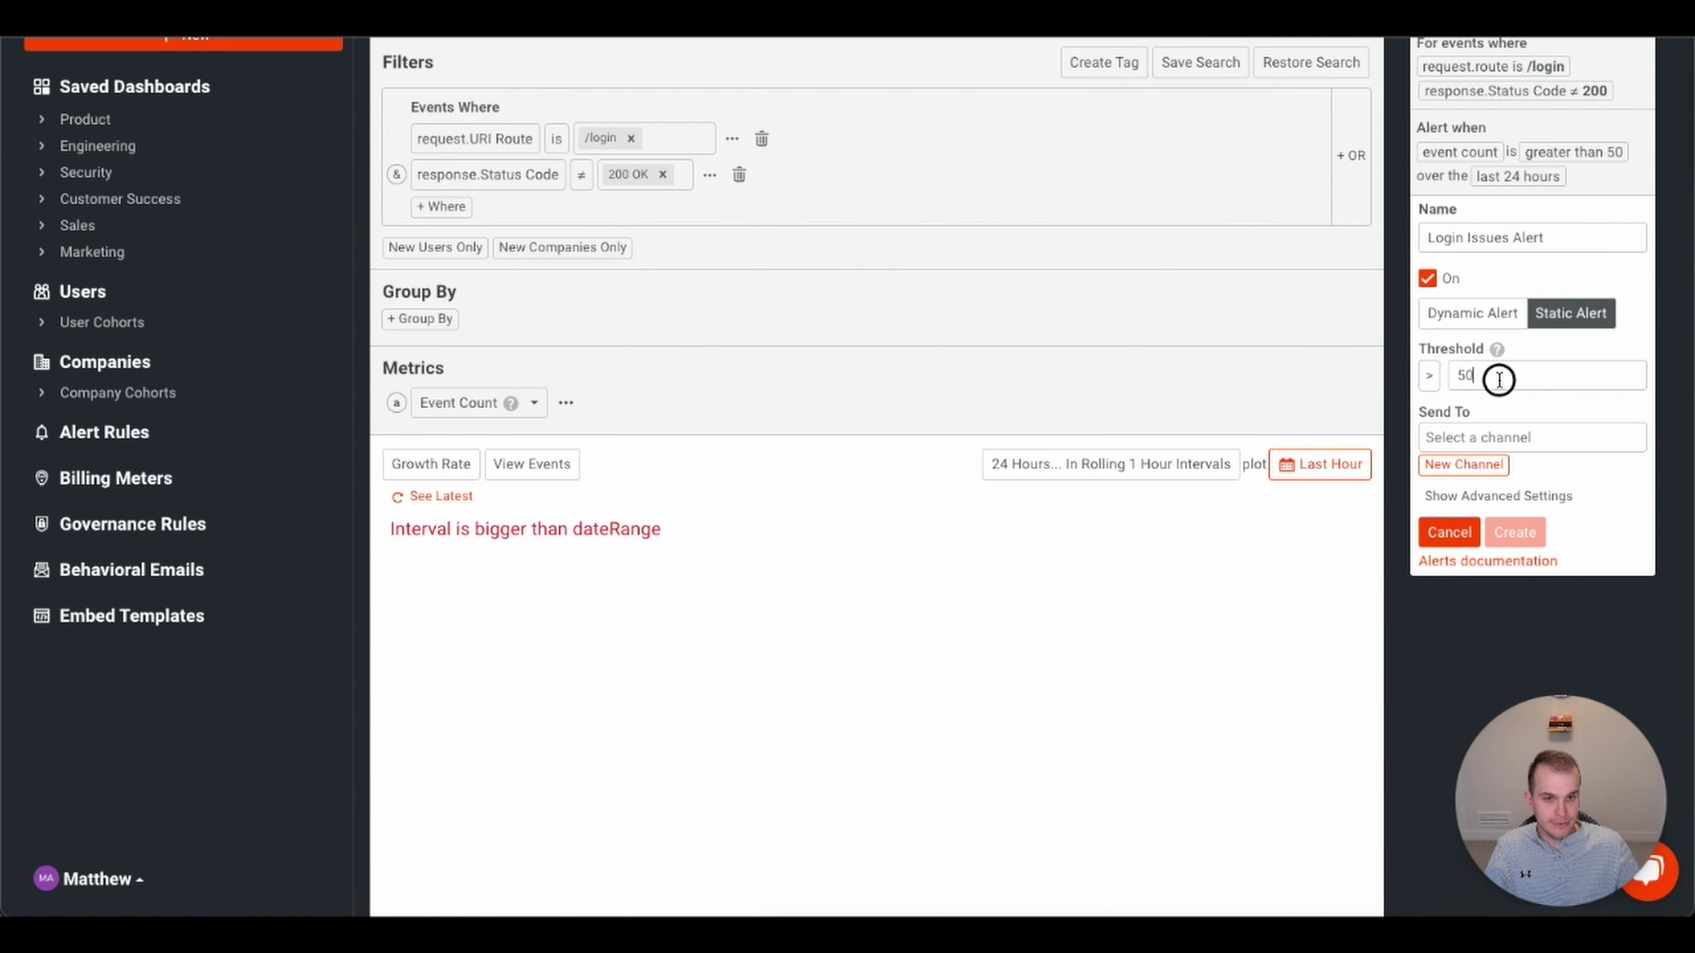
pyautogui.press('BackSpace')
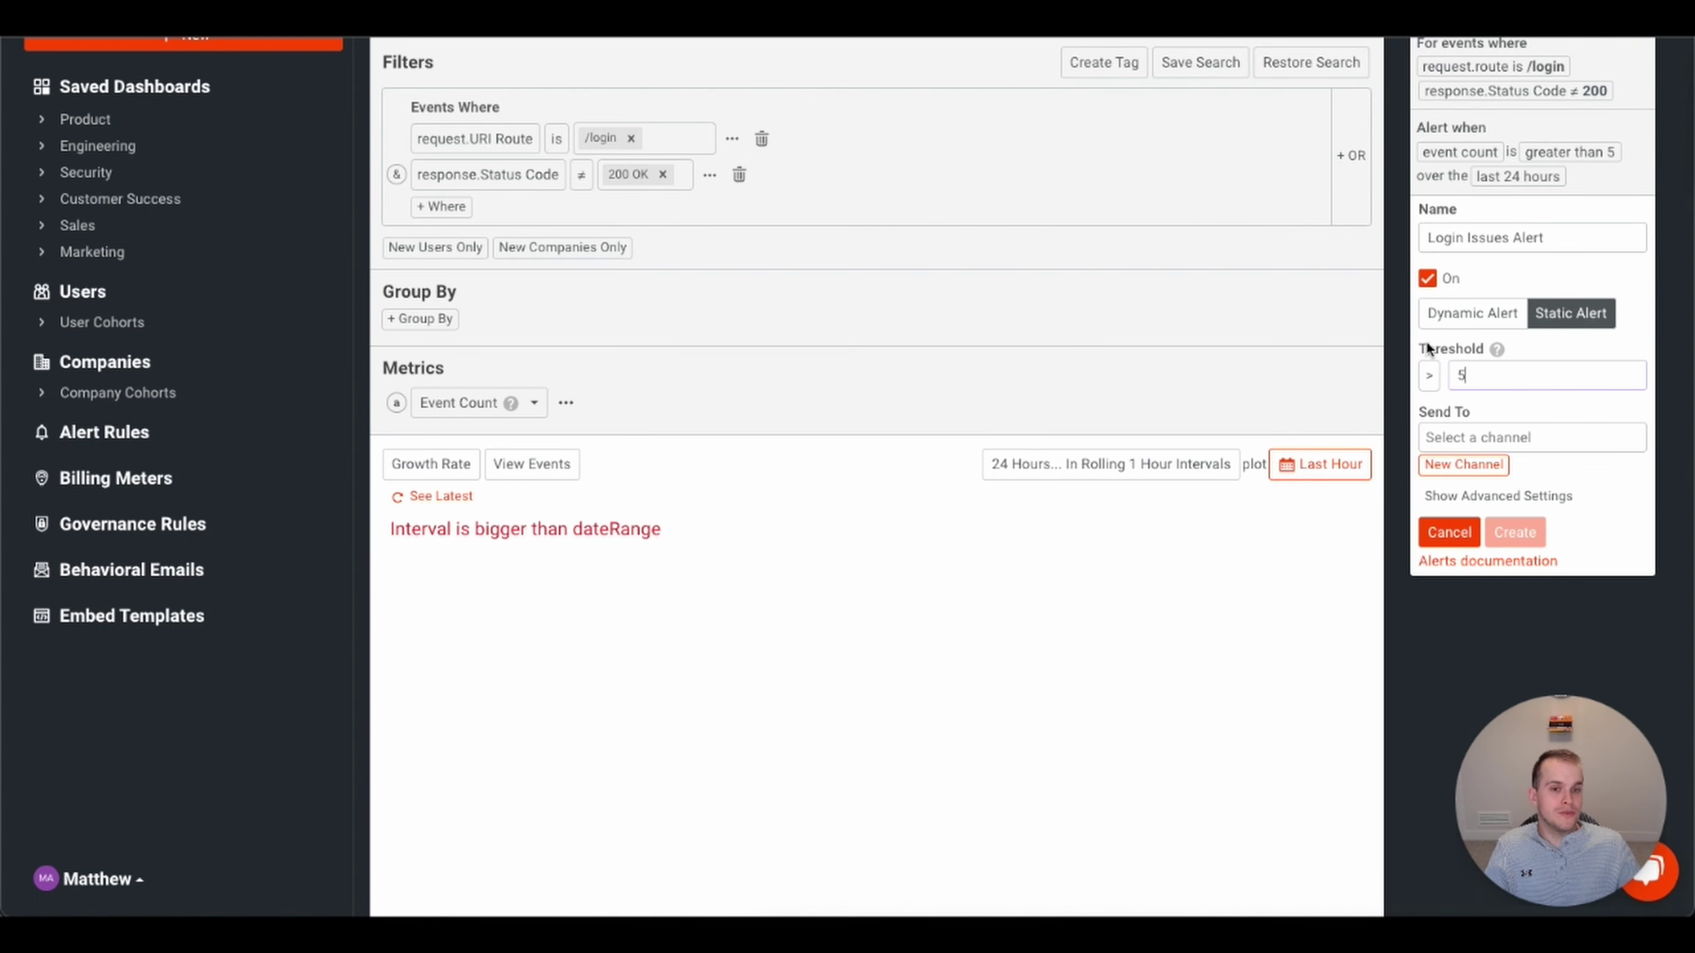
pyautogui.click(1473, 313)
pyautogui.scroll(-1, 1543, 384)
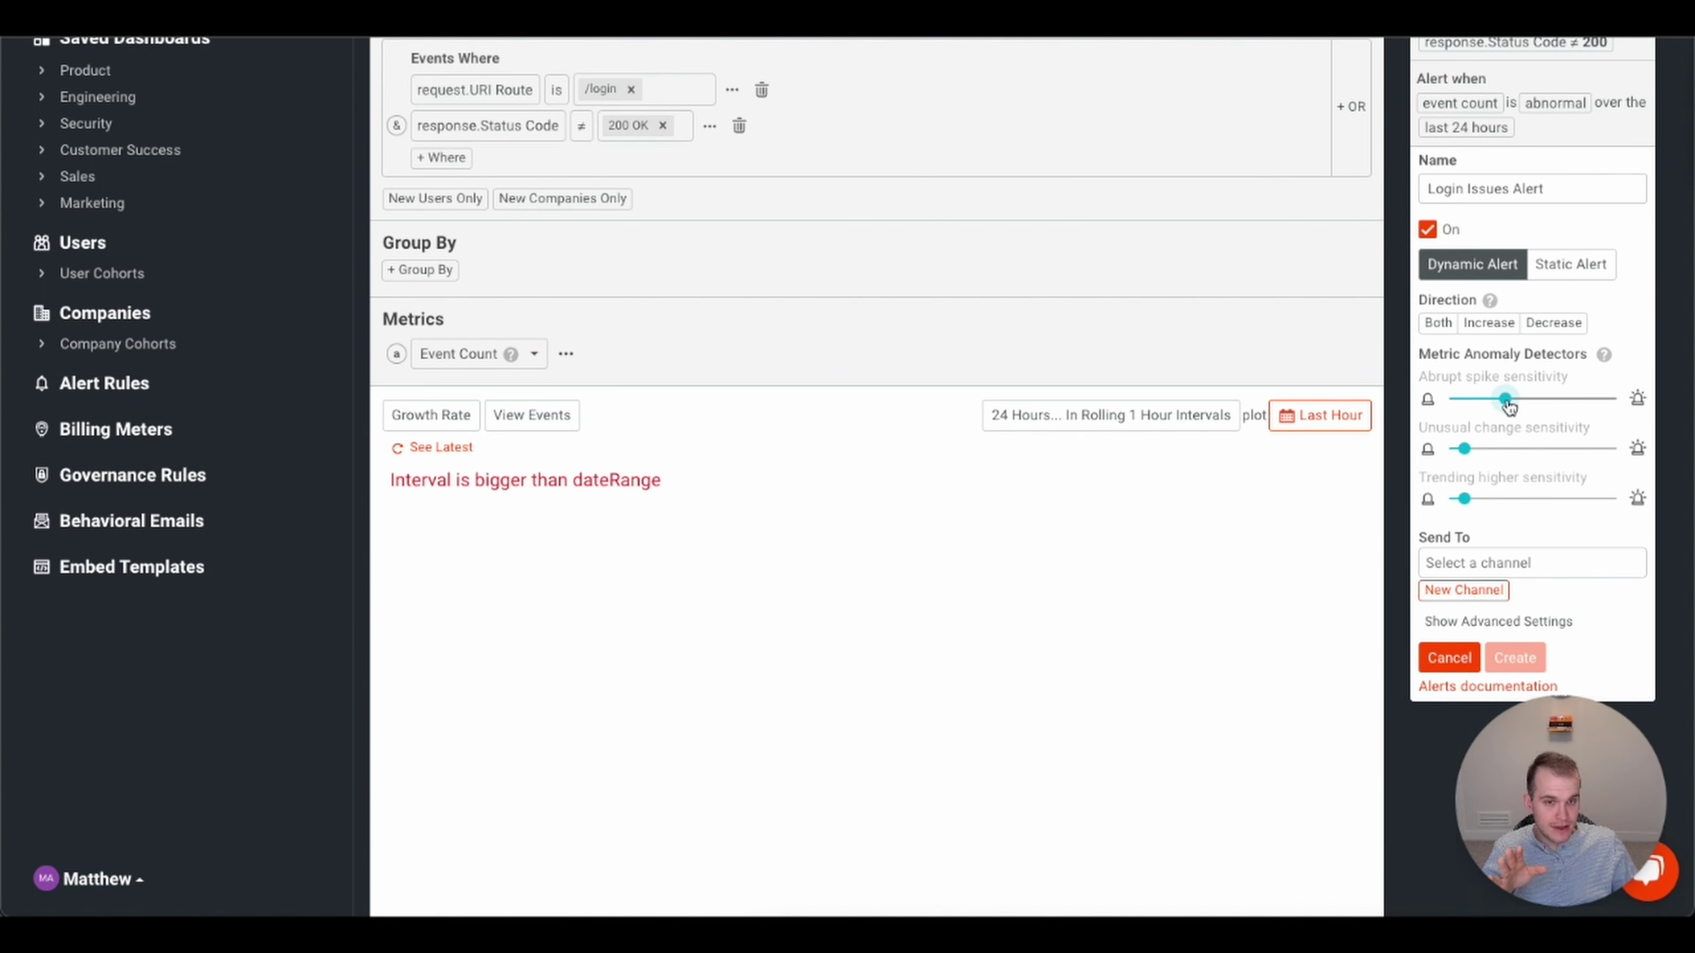
# - Try several abrupt spike sensitivity levels, then set the alert direction to Both
pyautogui.moveTo(1509, 406); pyautogui.dragTo(1473, 409)
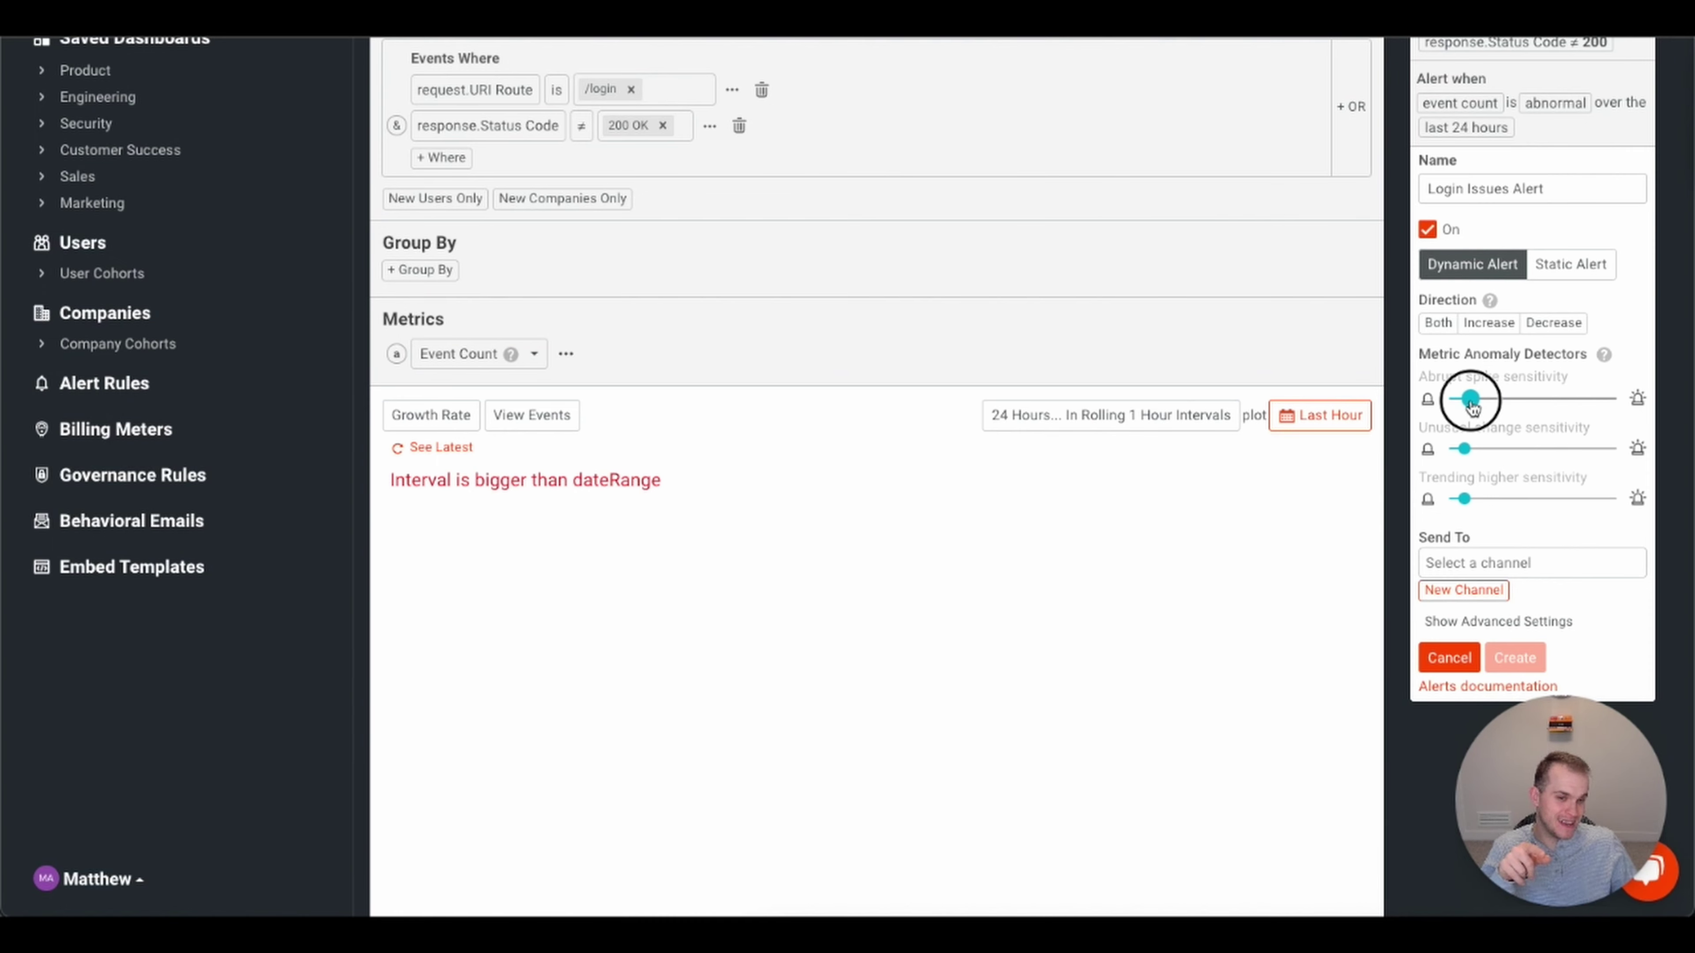
pyautogui.moveTo(1473, 409); pyautogui.dragTo(1585, 406)
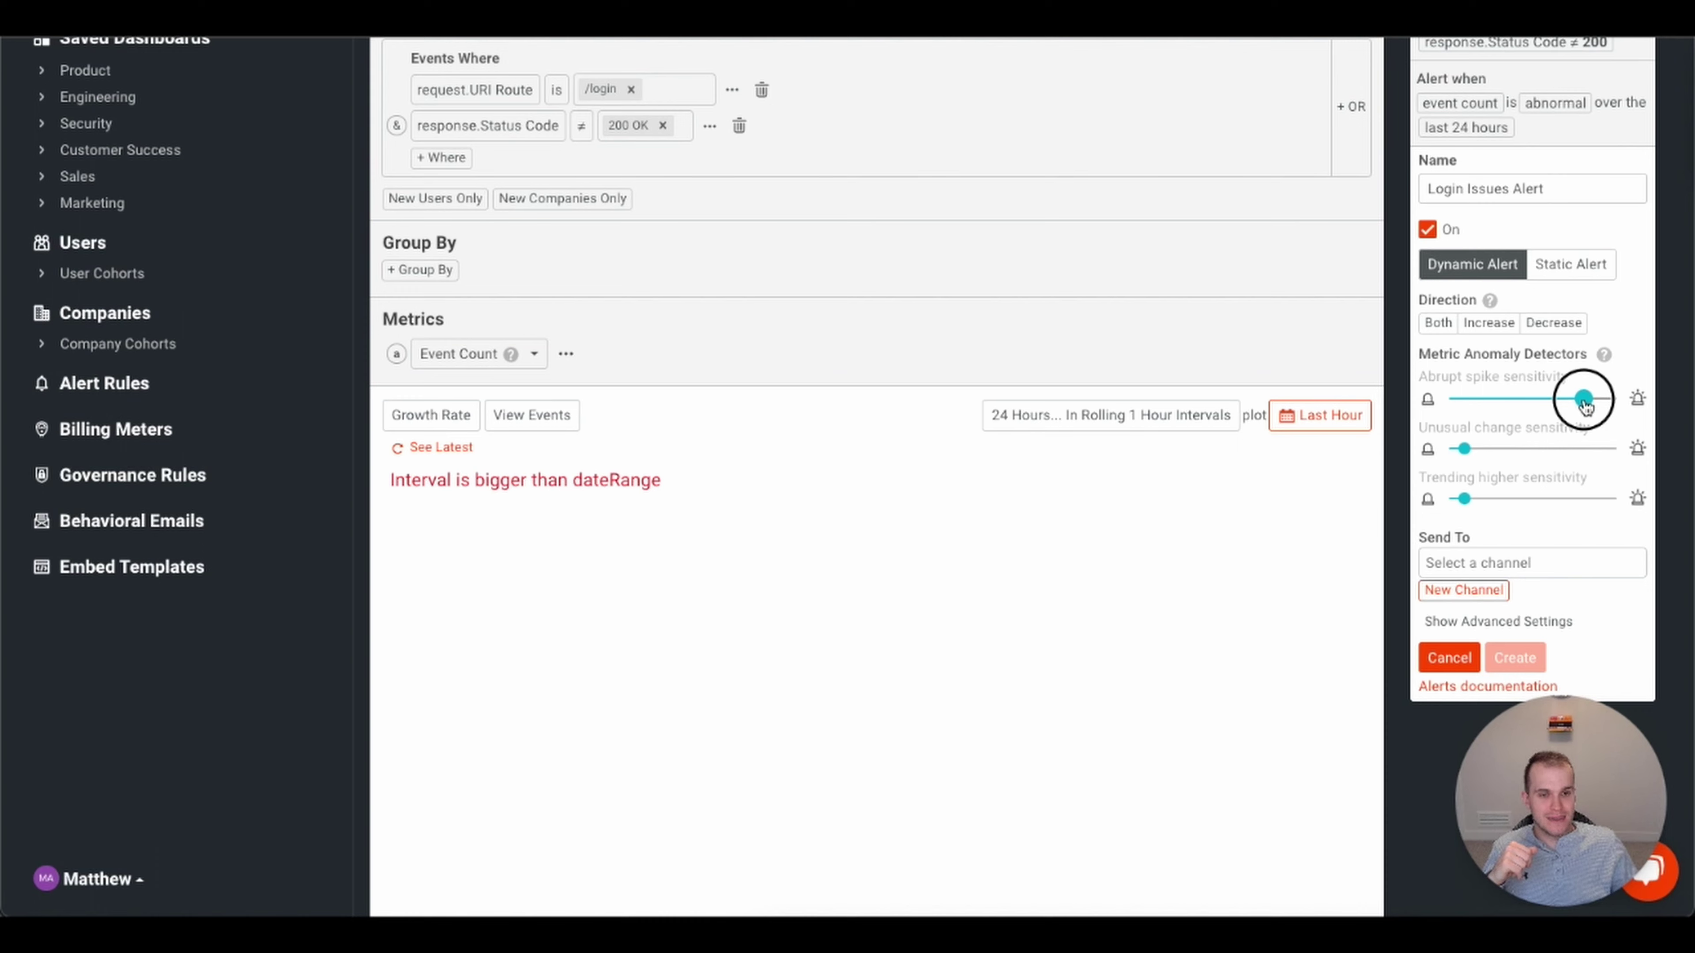
pyautogui.moveTo(1585, 406); pyautogui.dragTo(1503, 408)
pyautogui.click(1588, 406)
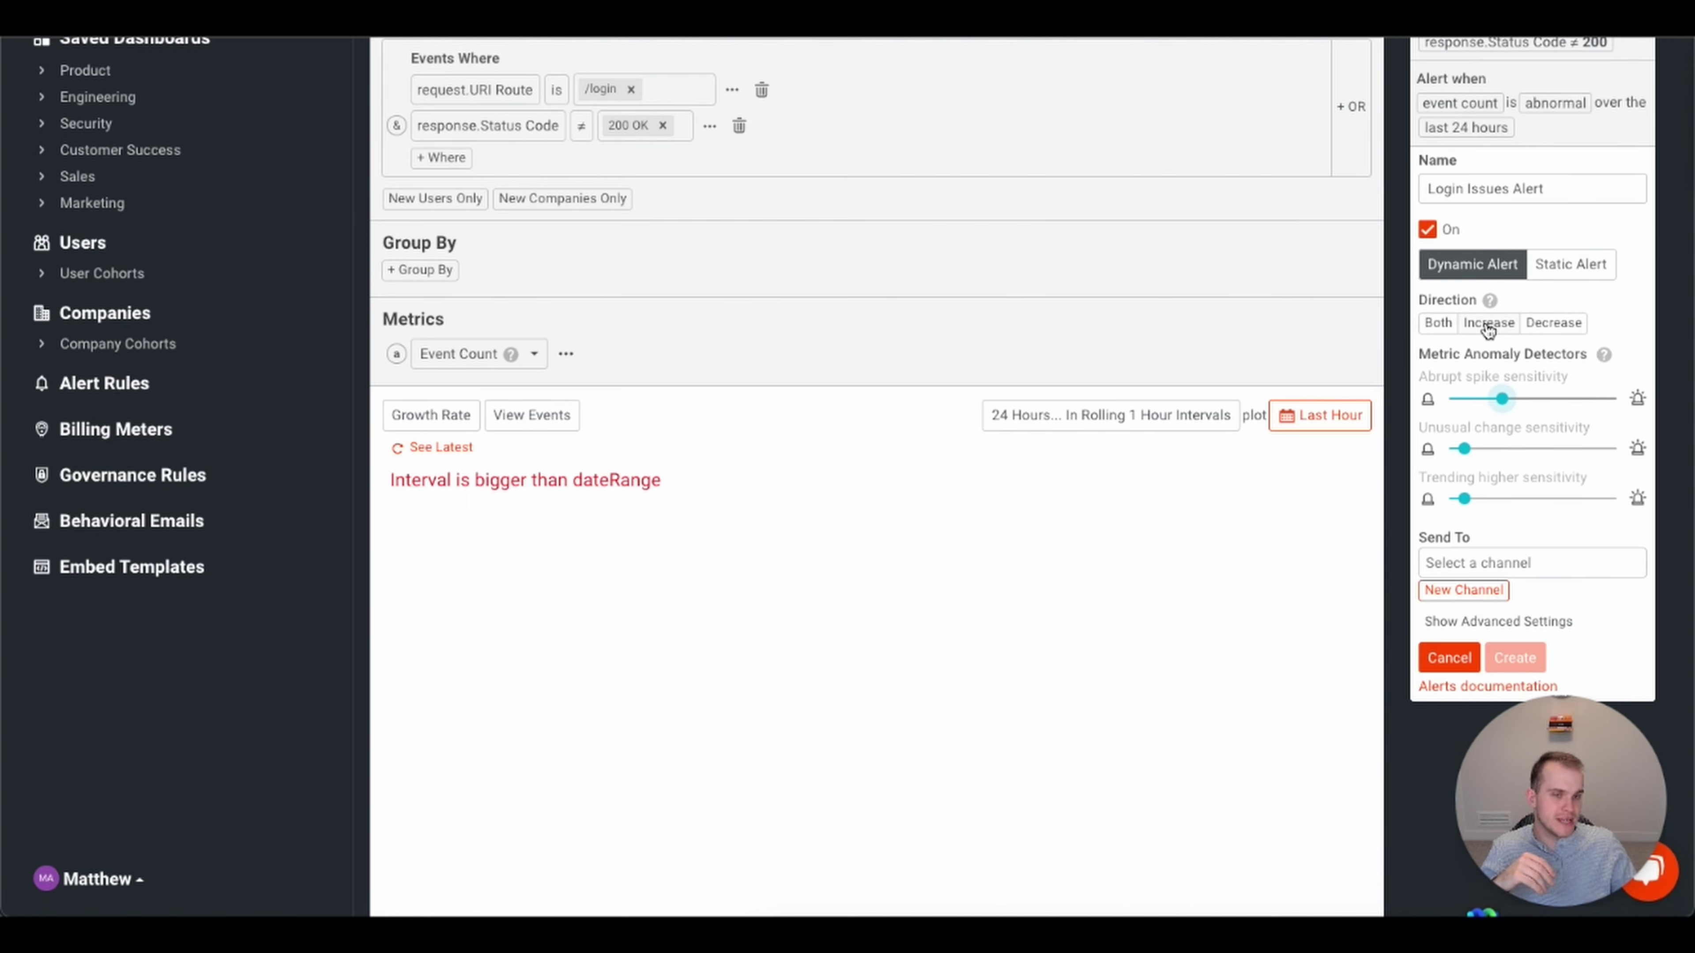
pyautogui.click(1453, 328)
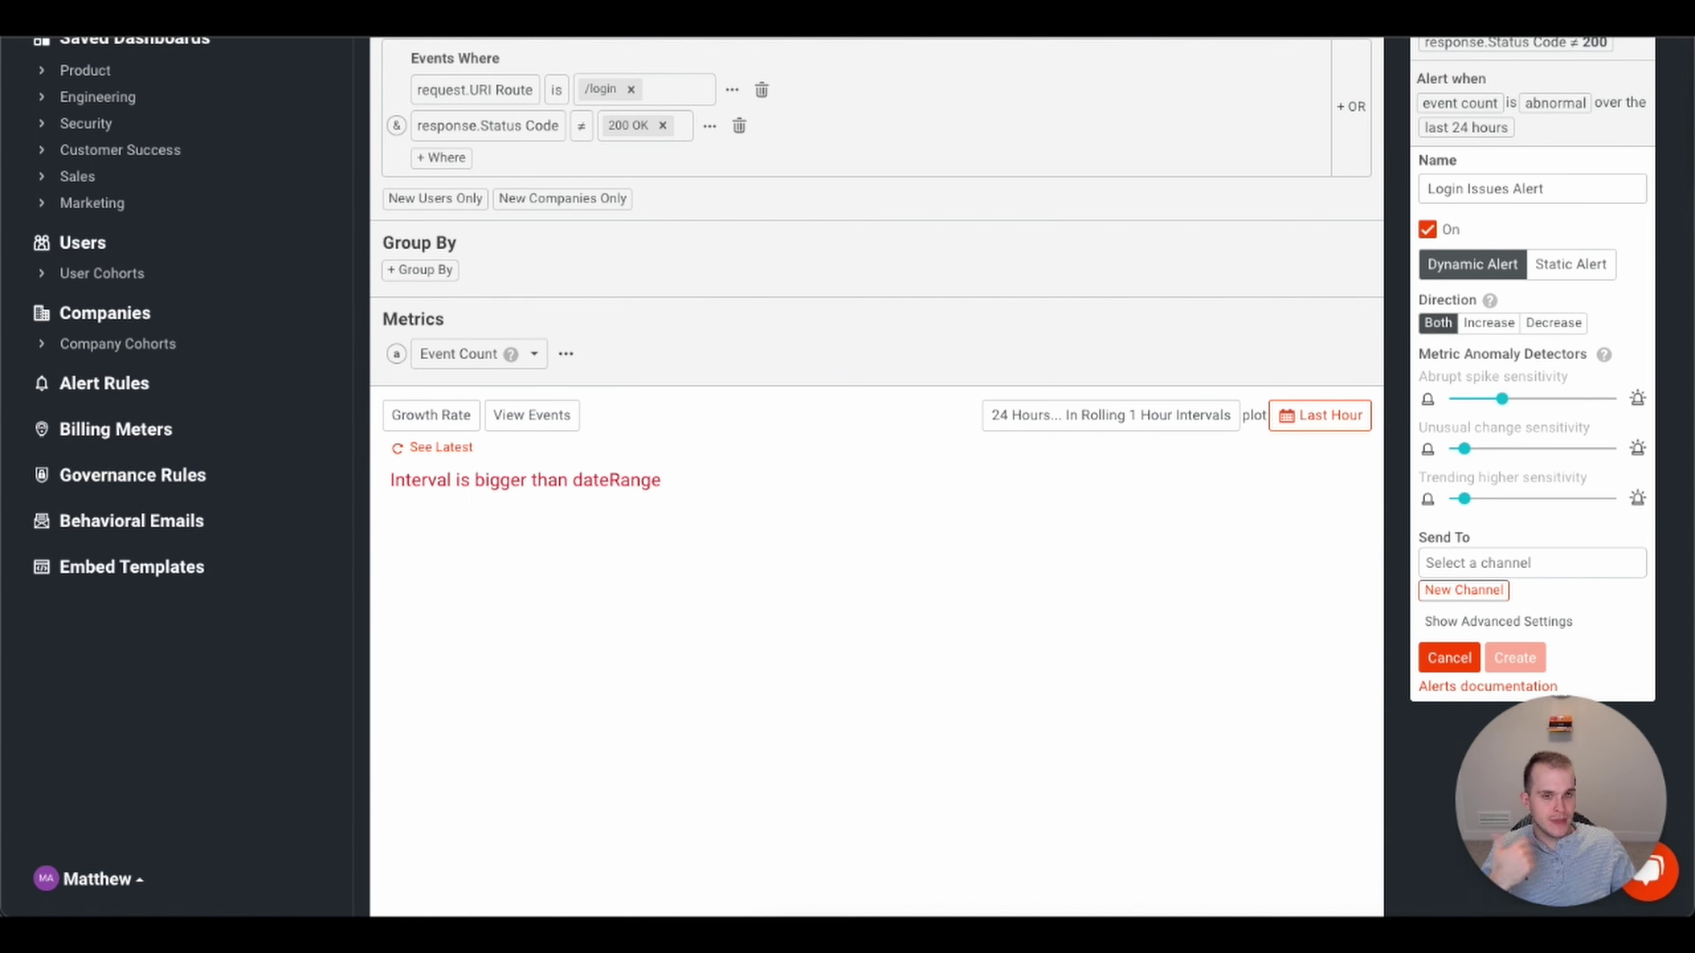
# - Send the Login Issues Alert to the alerts e-mail channel and make it a static alert again
pyautogui.click(1501, 561)
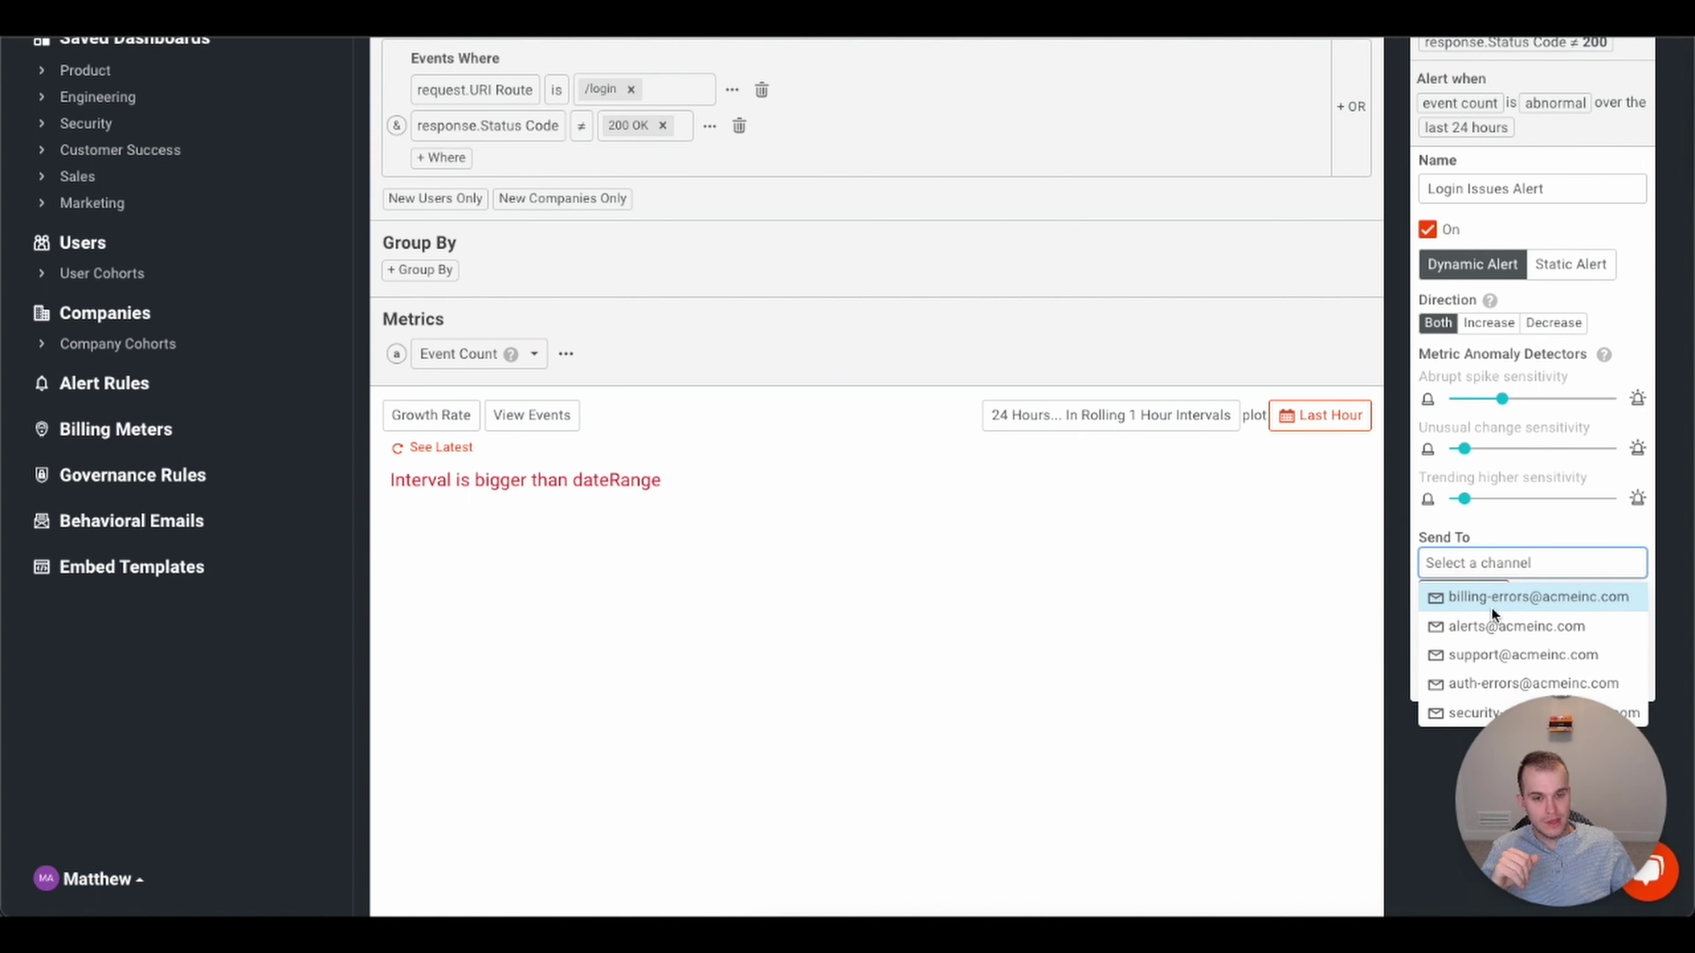
pyautogui.click(1498, 625)
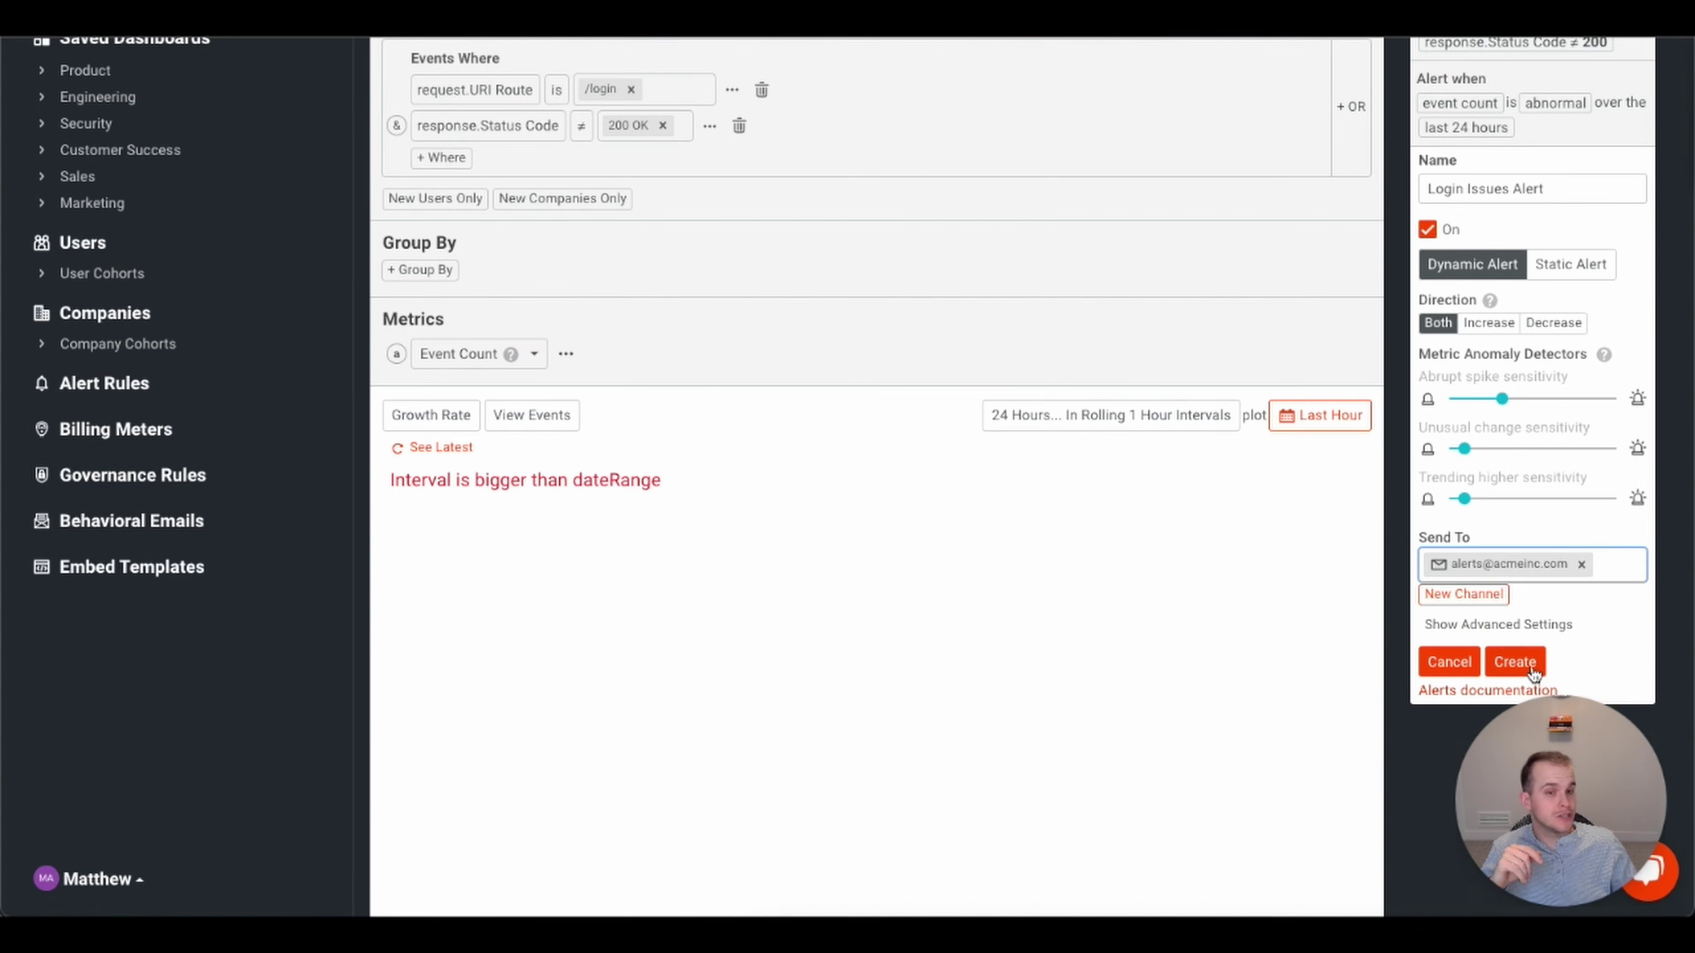
pyautogui.click(1589, 265)
pyautogui.scroll(3, 1519, 335)
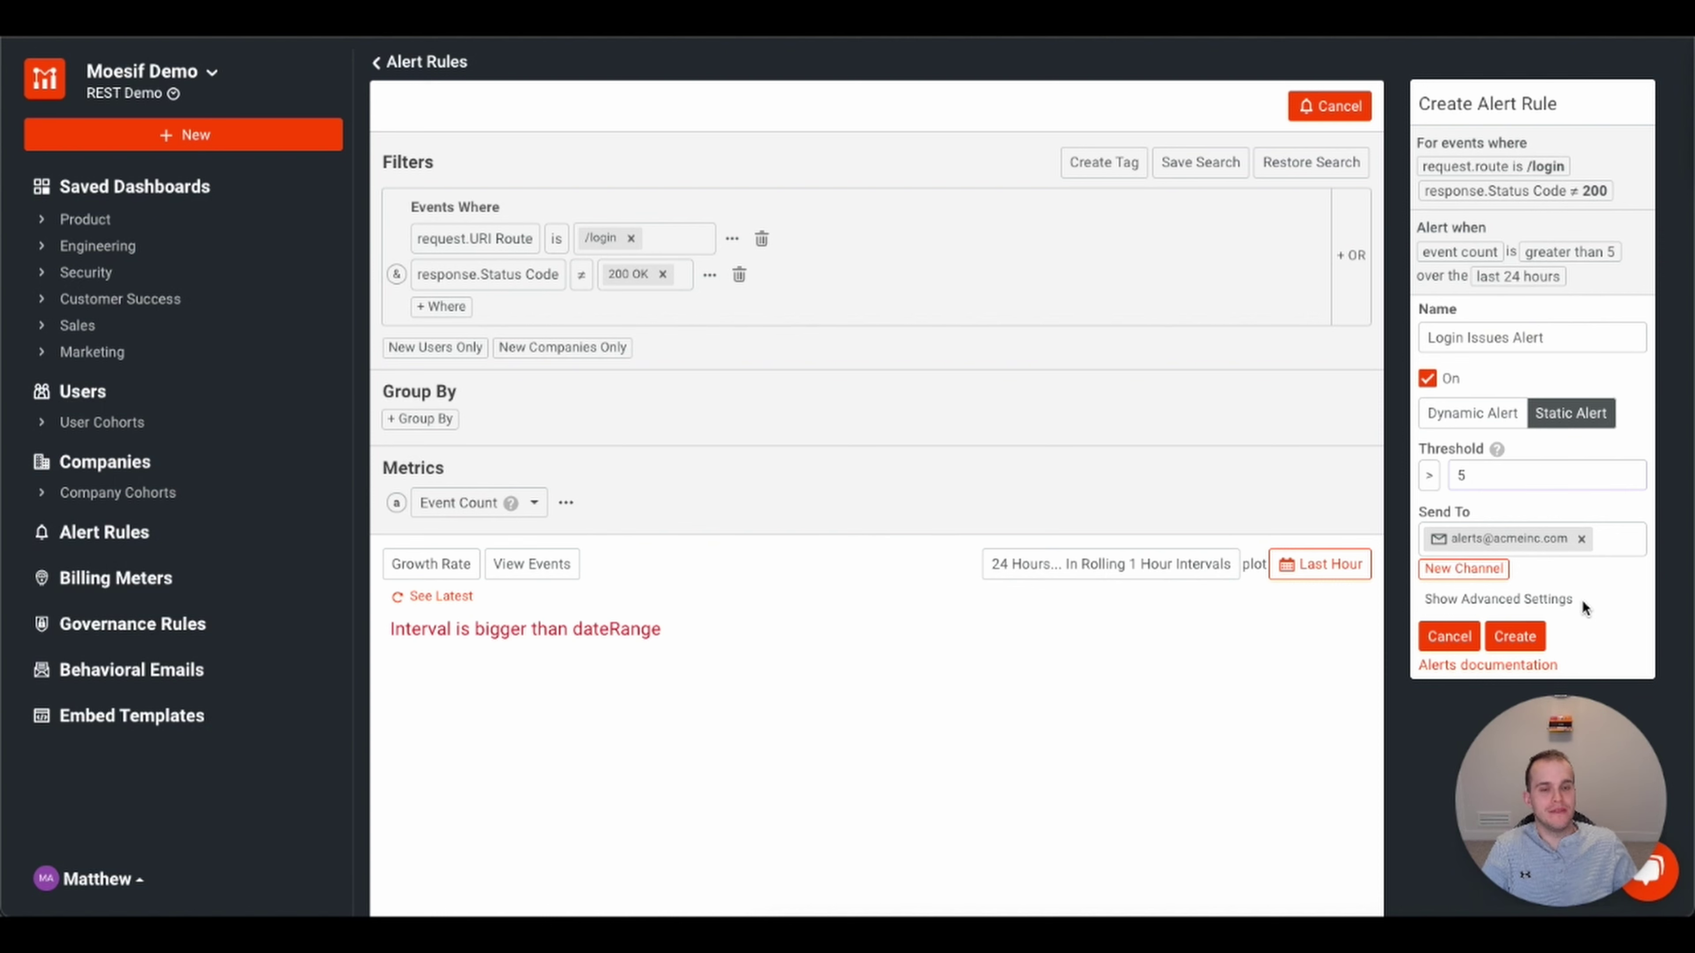
pyautogui.click(1475, 569)
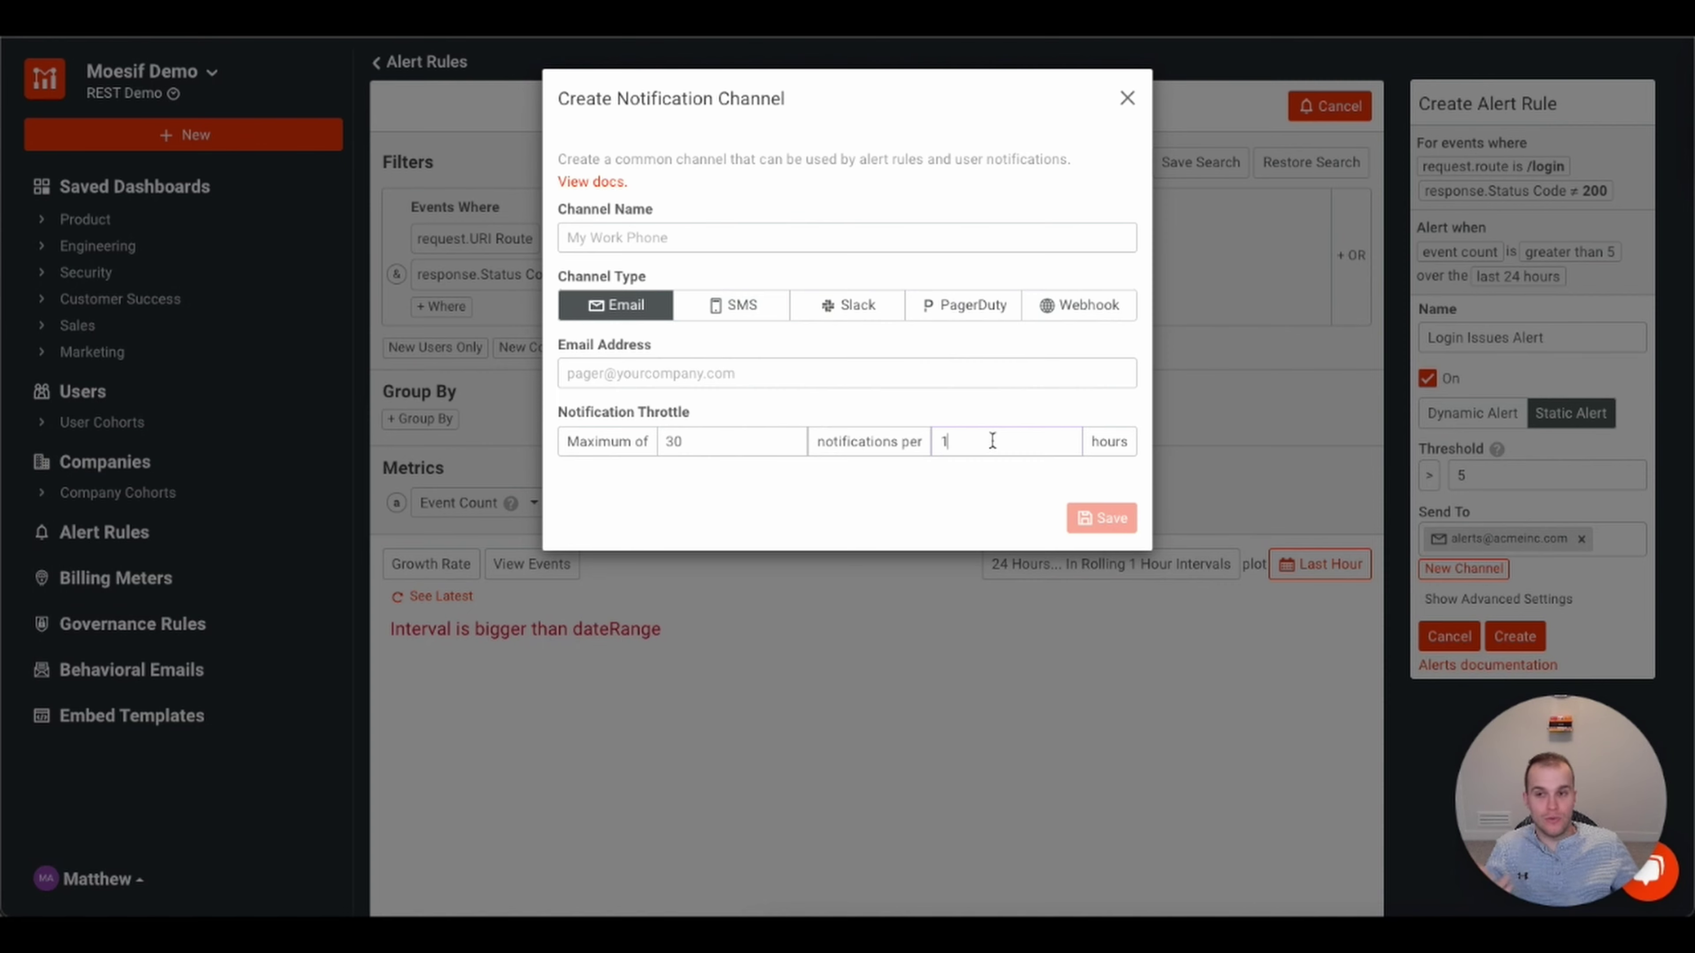
pyautogui.click(711, 438)
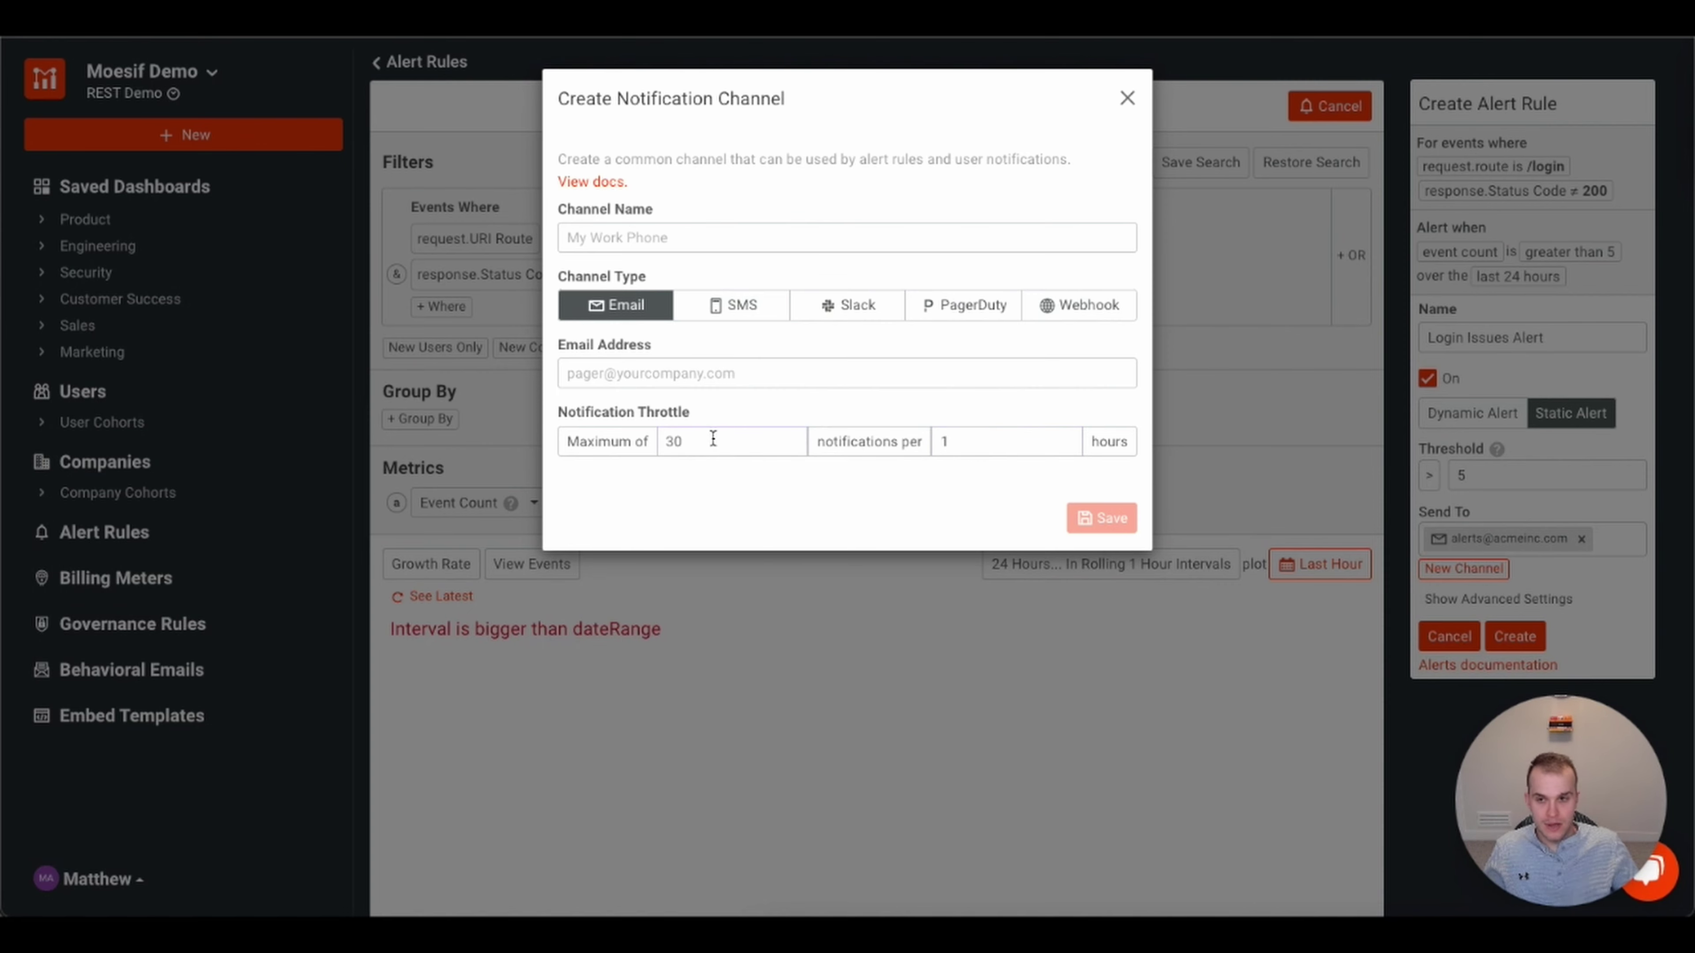
pyautogui.press('BackSpace')
pyautogui.press('BackSpace')
pyautogui.write('5')
pyautogui.click(981, 444)
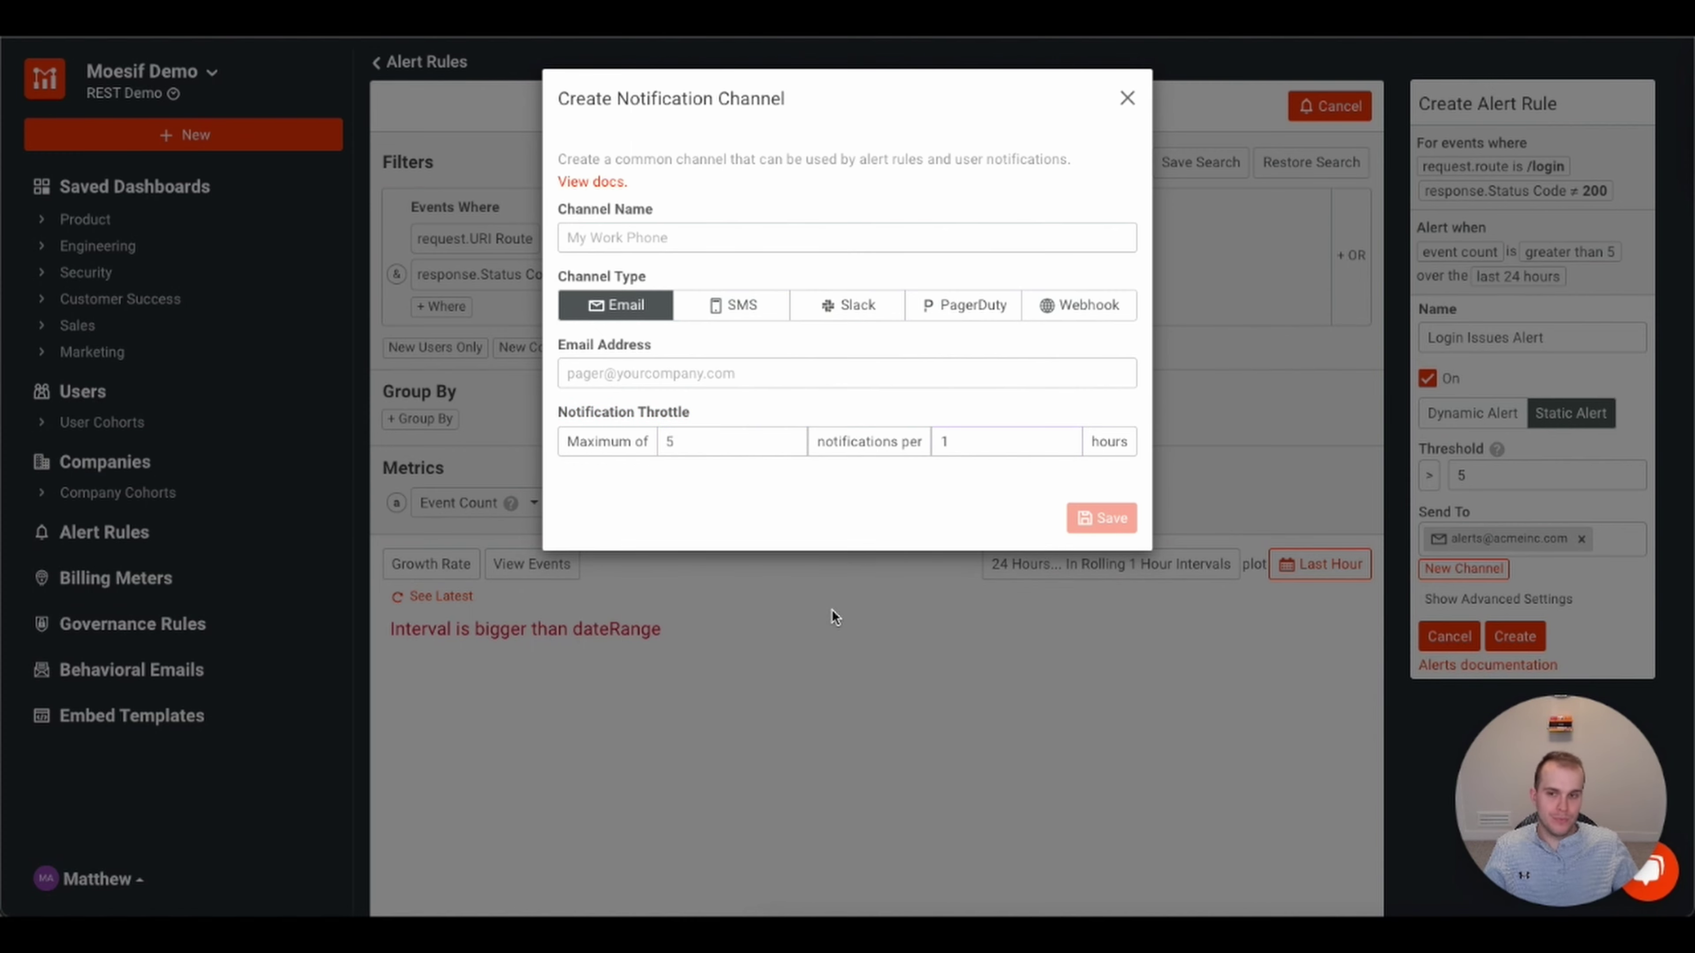
pyautogui.click(810, 581)
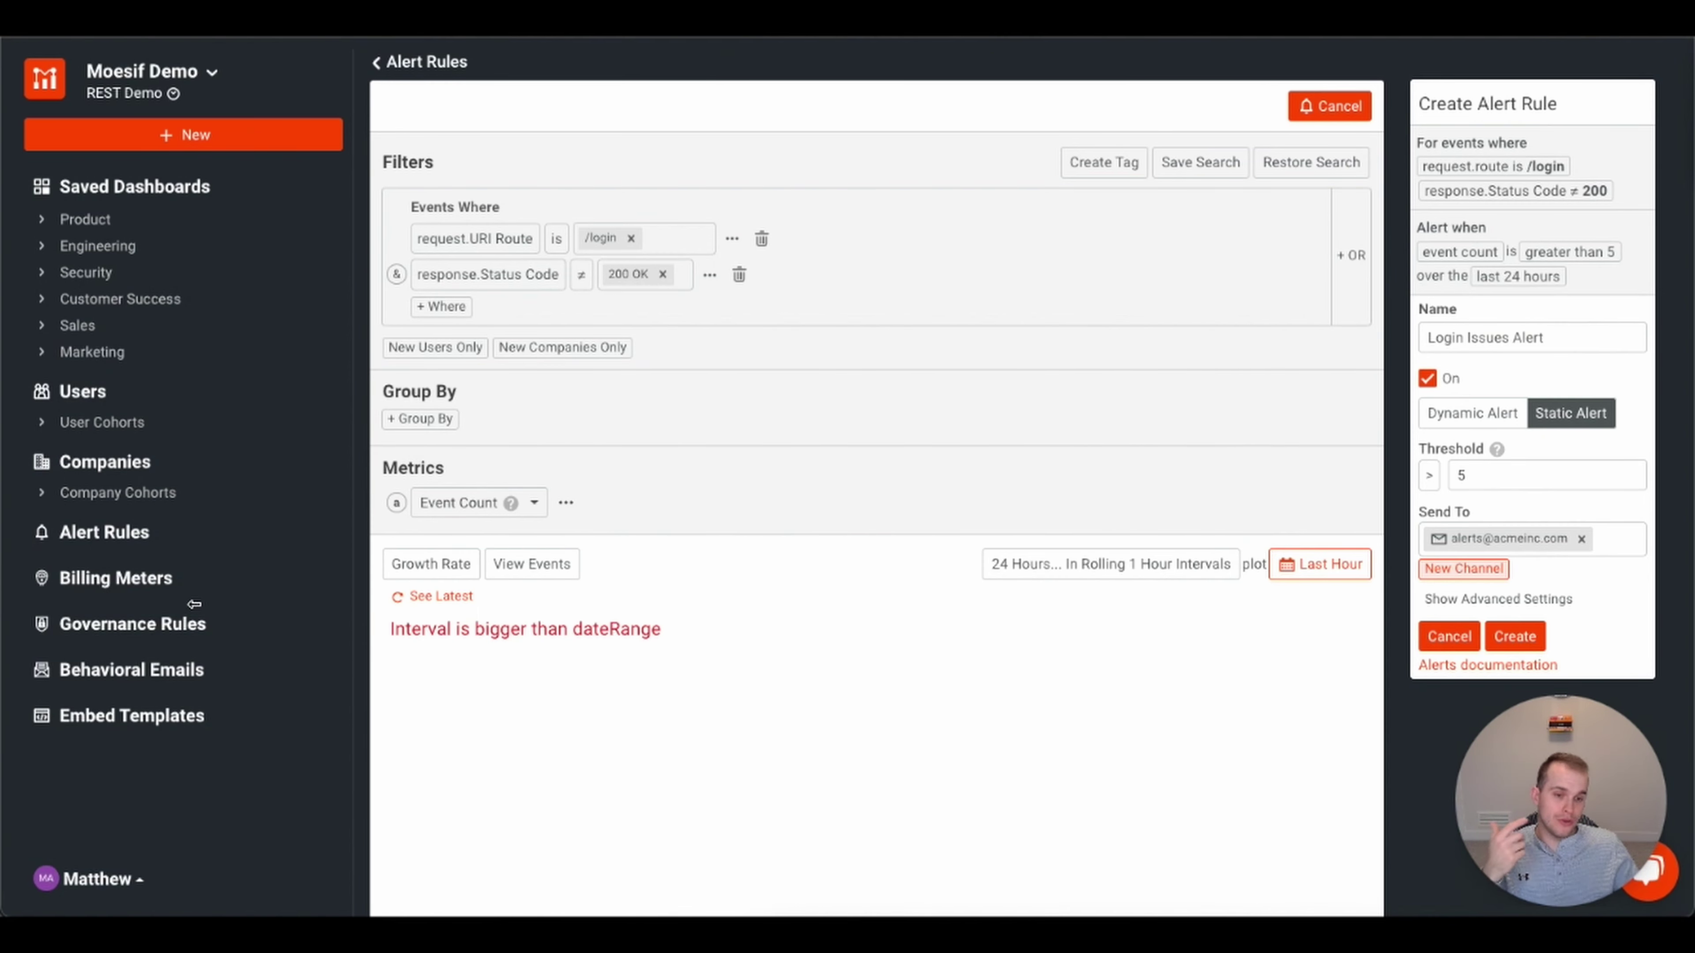
# - Open Behavioral Emails and browse templates like Payment Required and Accessed deprecated endpoint
pyautogui.click(149, 679)
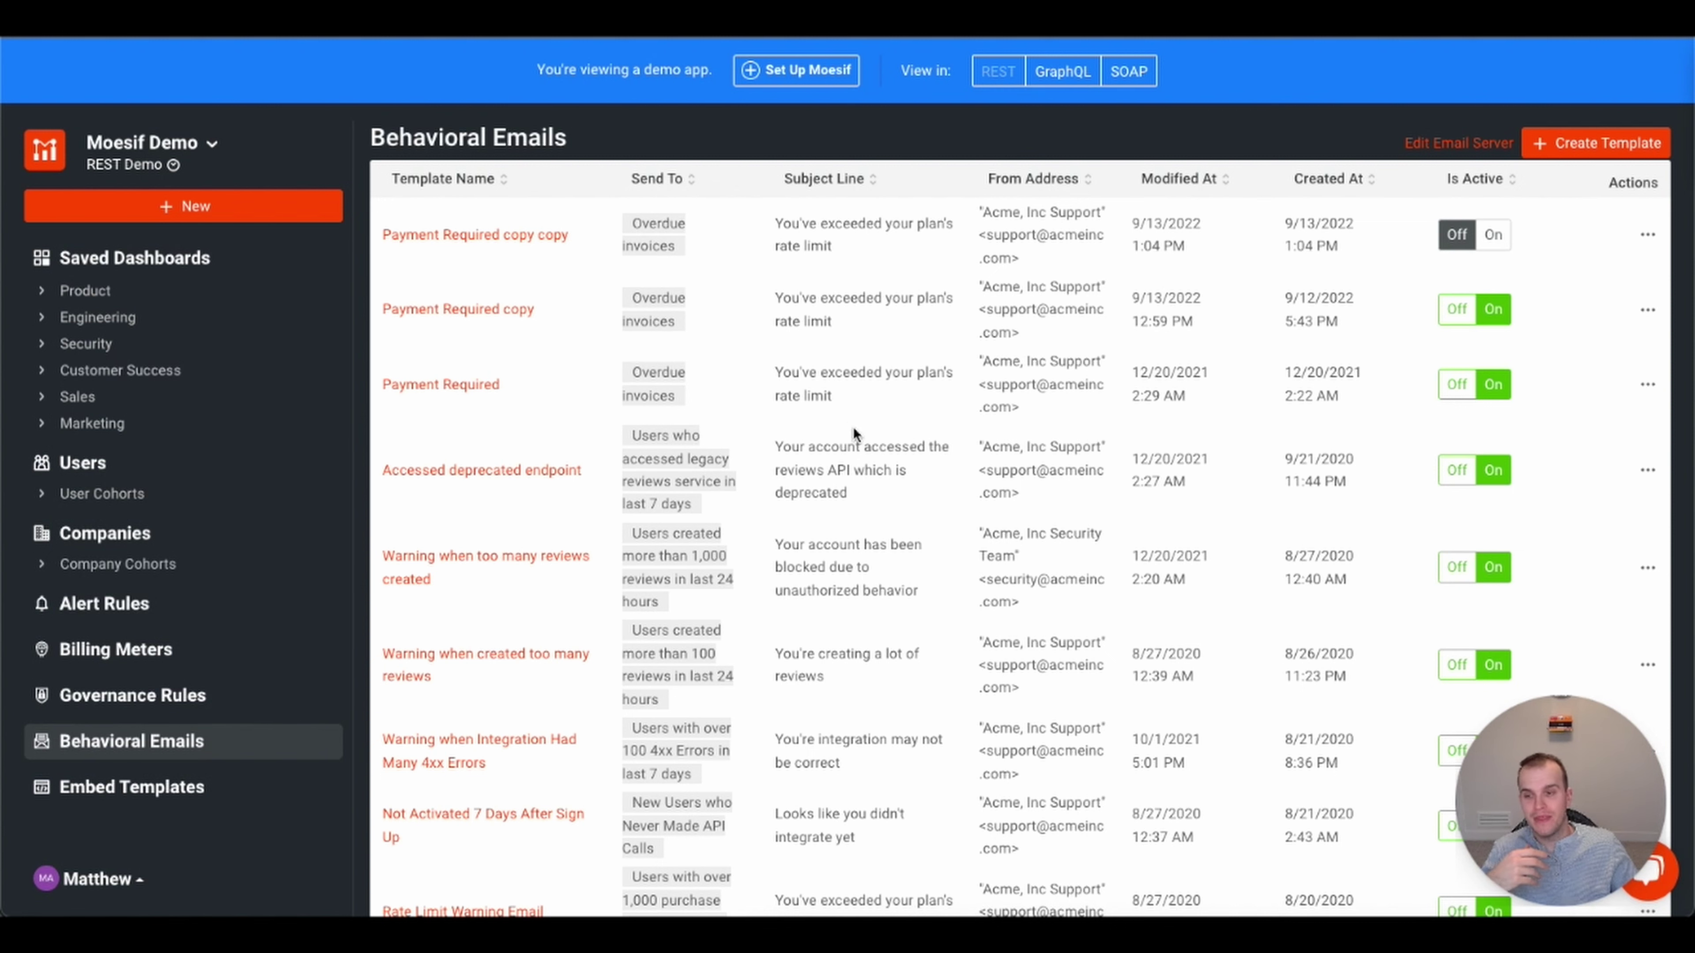
pyautogui.scroll(-2, 857, 440)
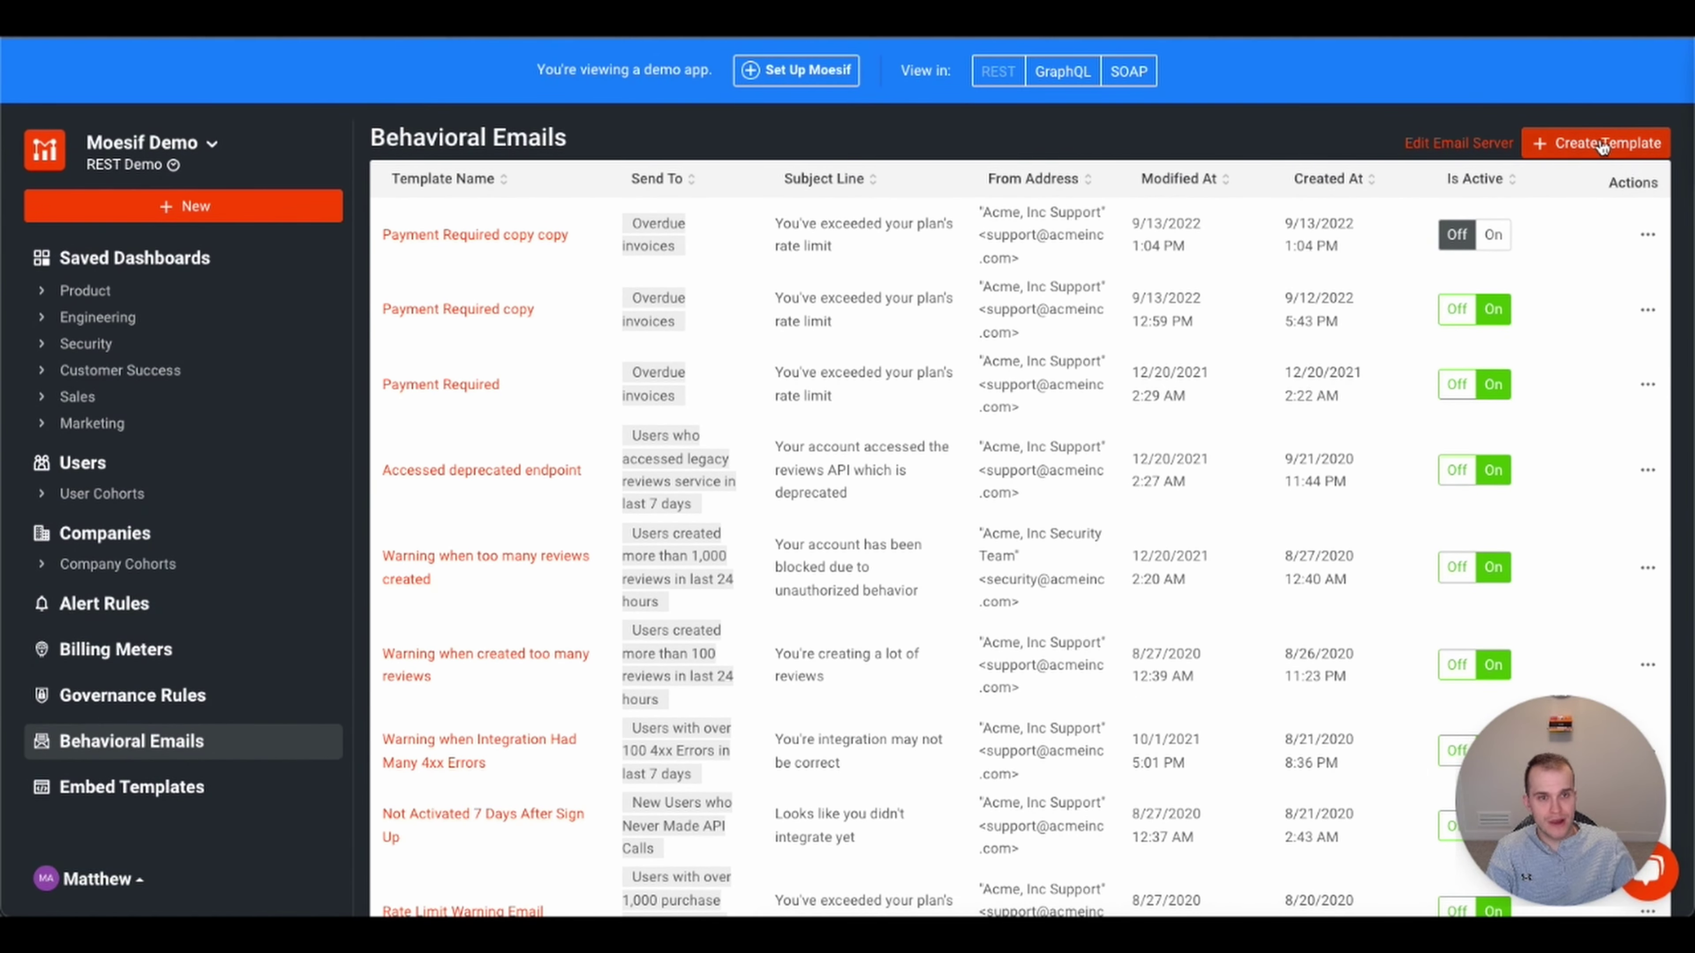
# - Create a behavioral email from a blank template named 'Test Email'
pyautogui.click(1605, 145)
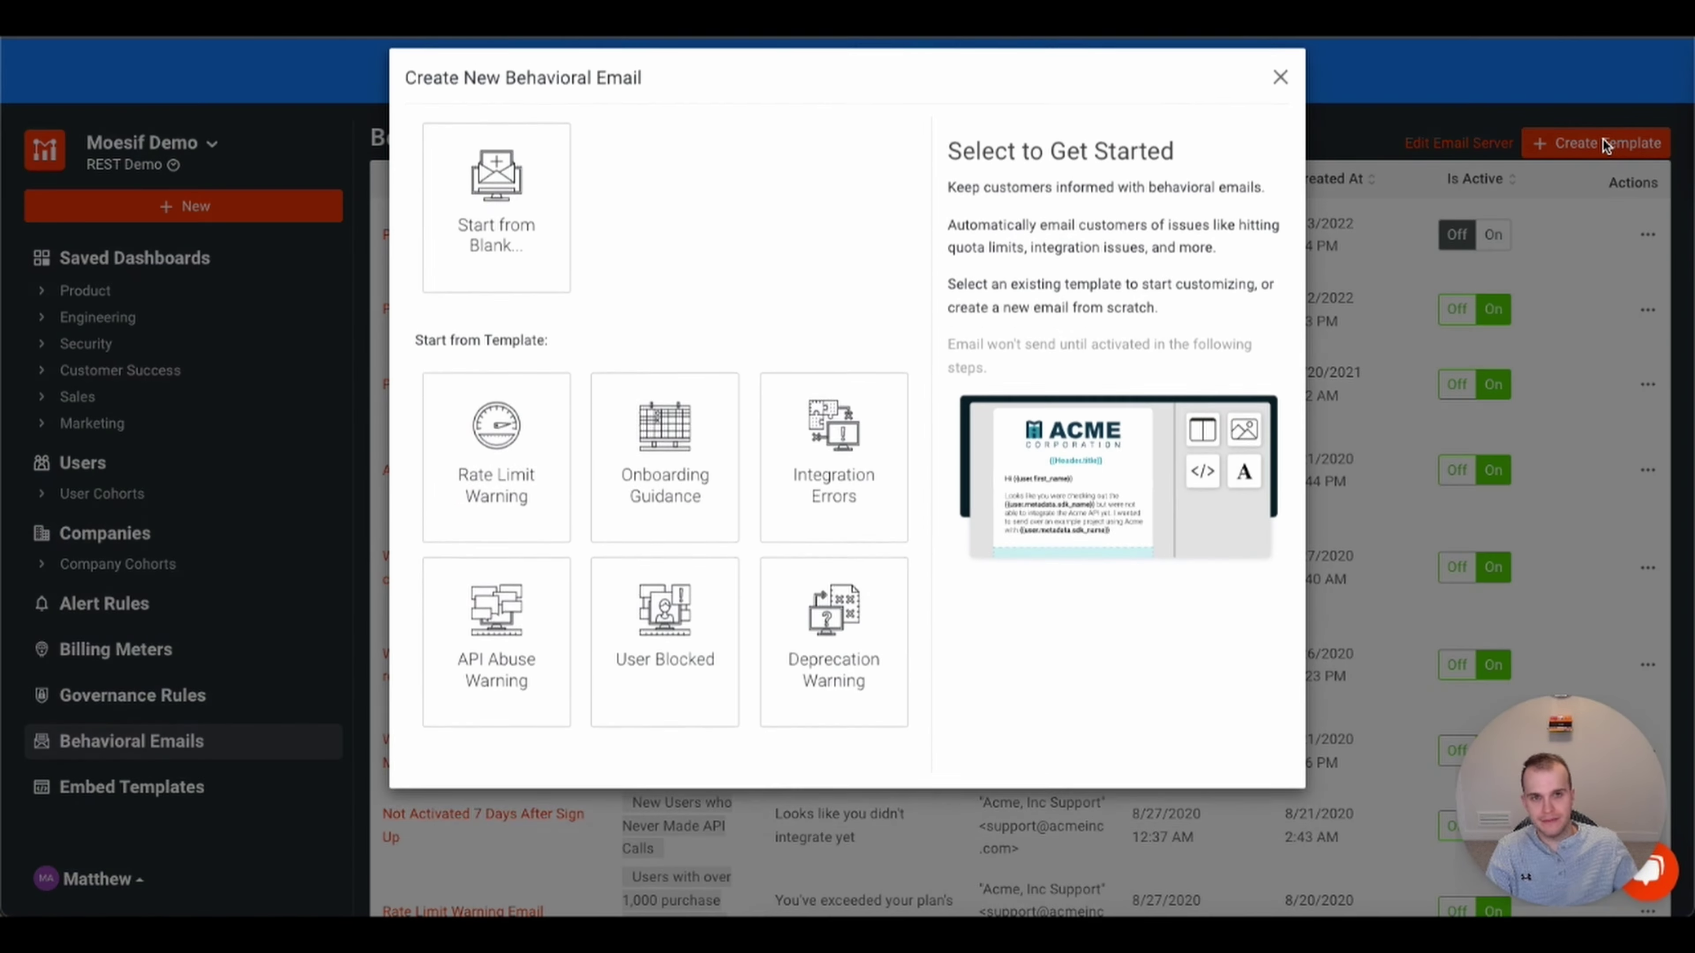
pyautogui.moveTo(494, 454)
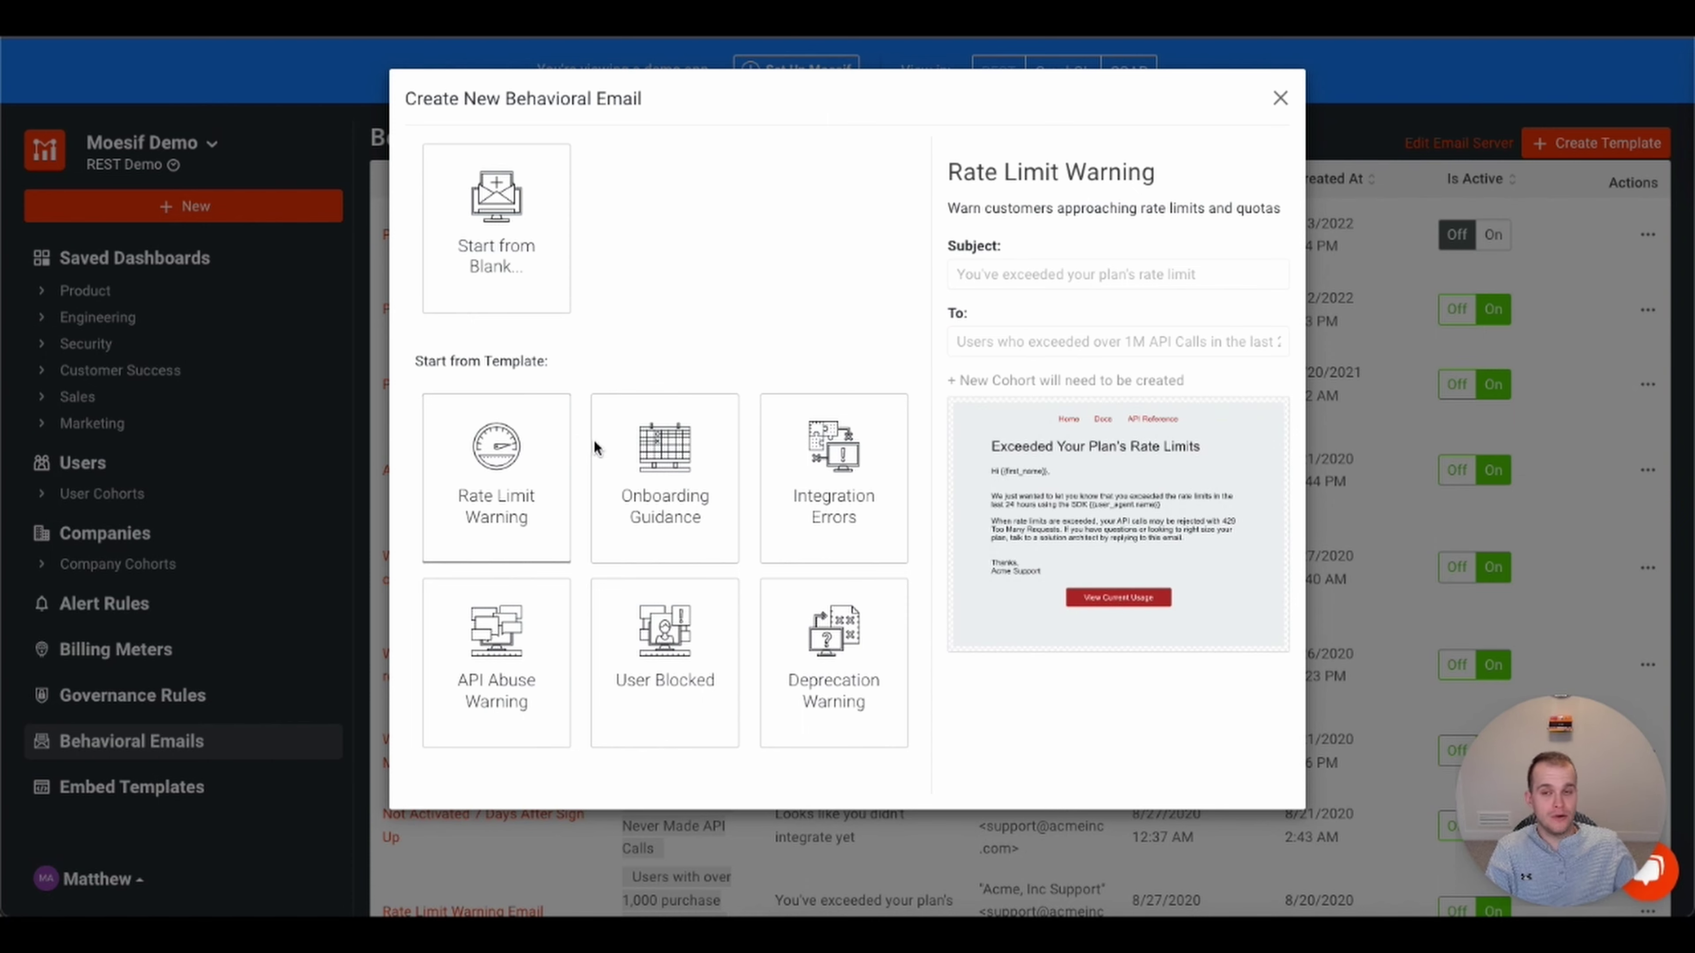
pyautogui.moveTo(685, 482)
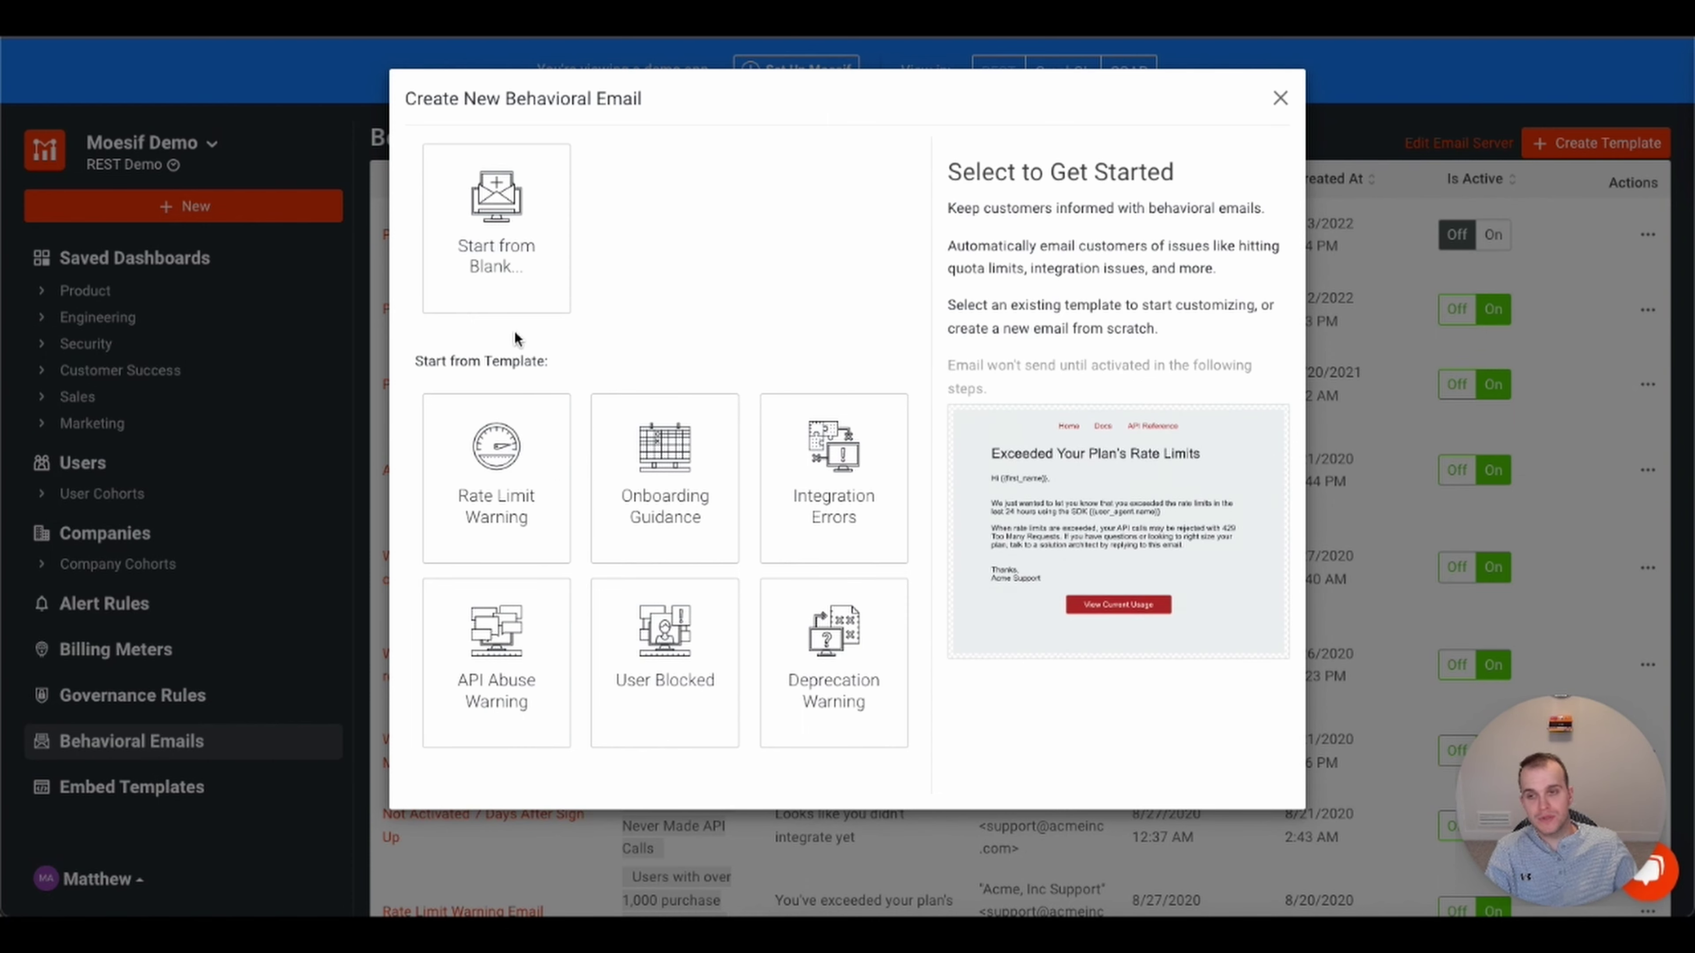
pyautogui.click(522, 227)
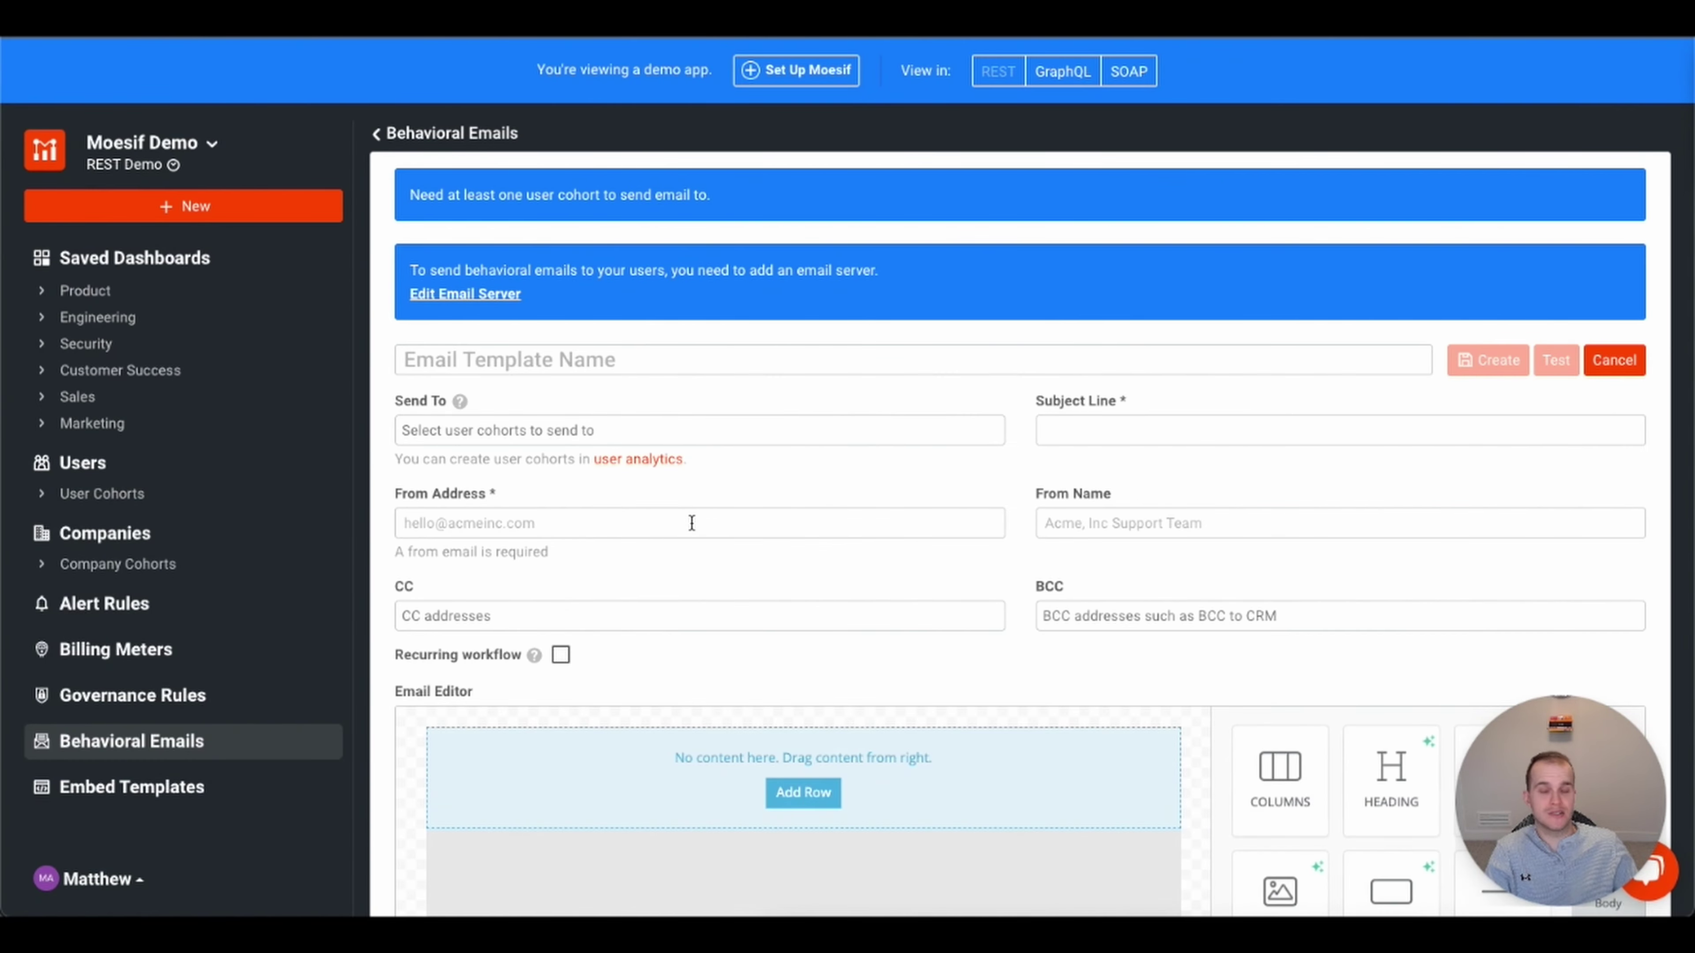
pyautogui.click(621, 355)
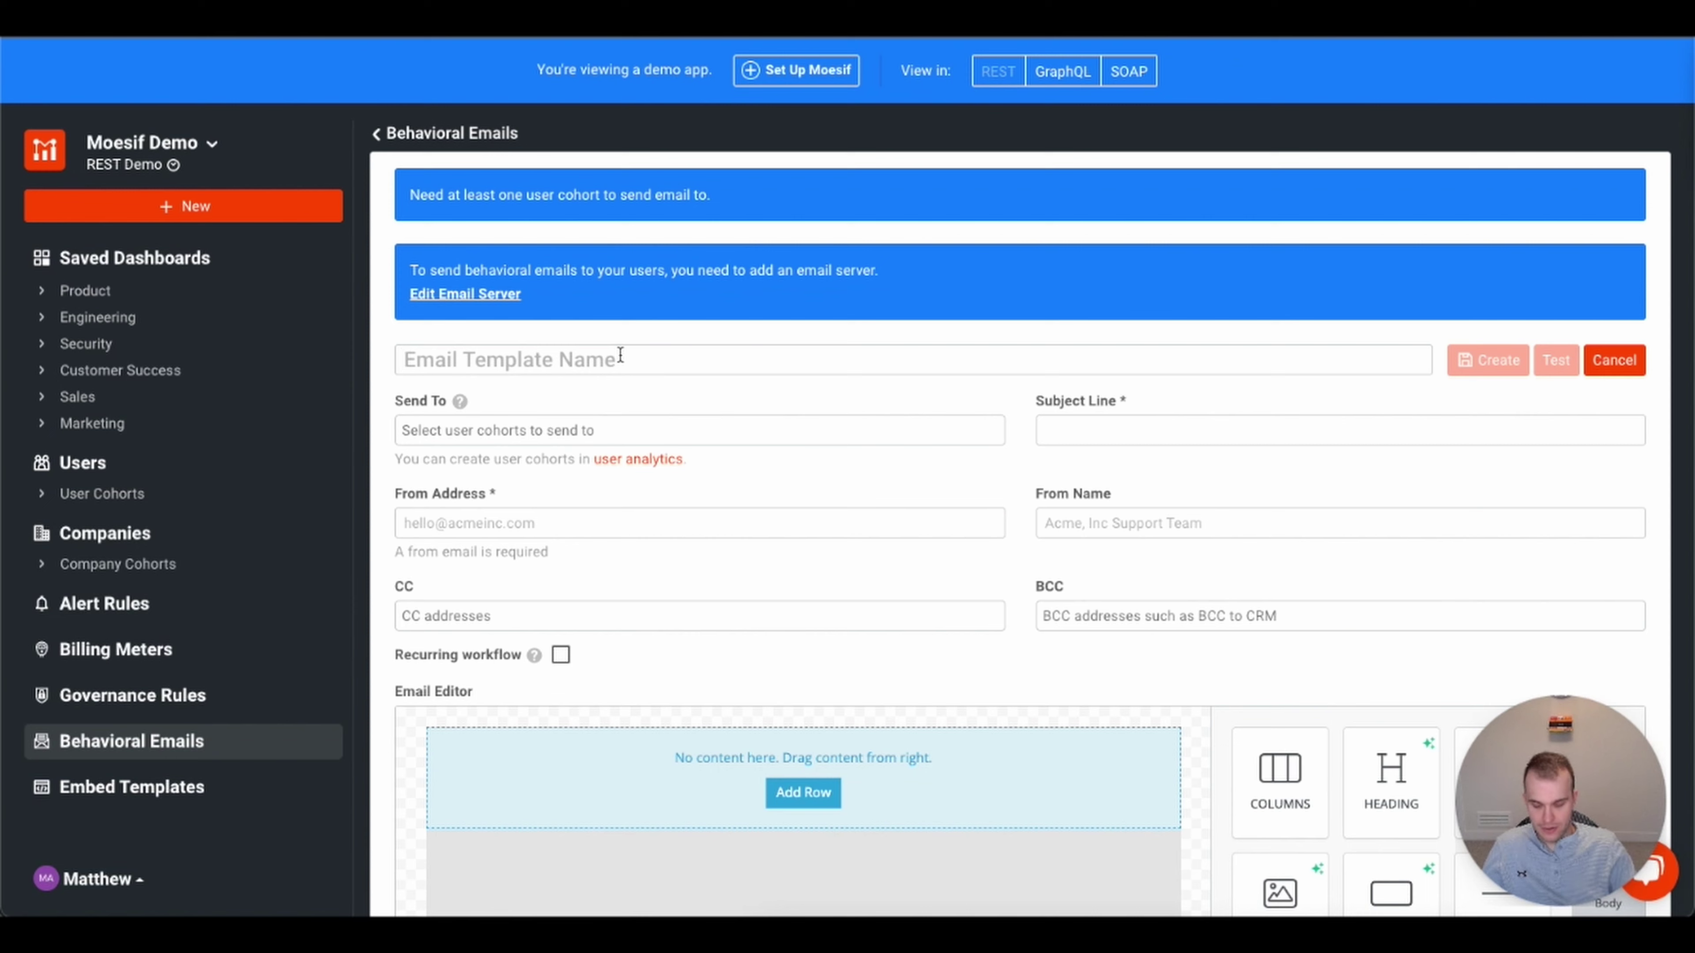
pyautogui.write('Test Email')
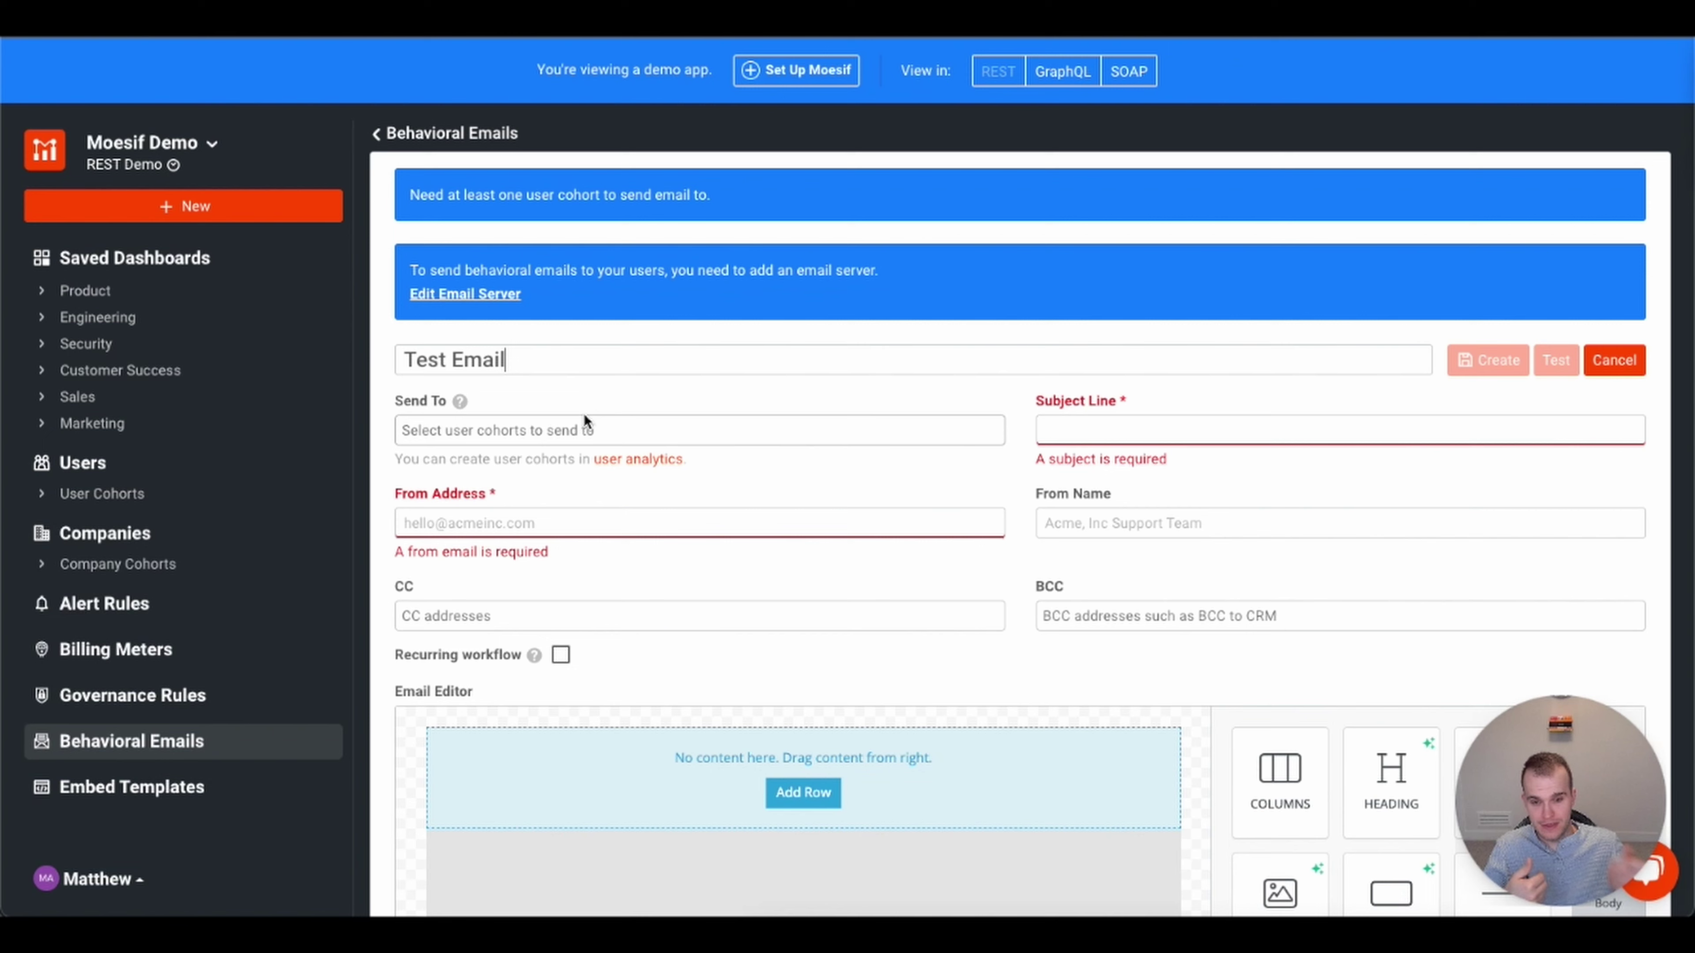
# - Target the New Users who Never Made API Calls cohort, with subject 'Welcome!' and a sender e-mail address
pyautogui.click(572, 428)
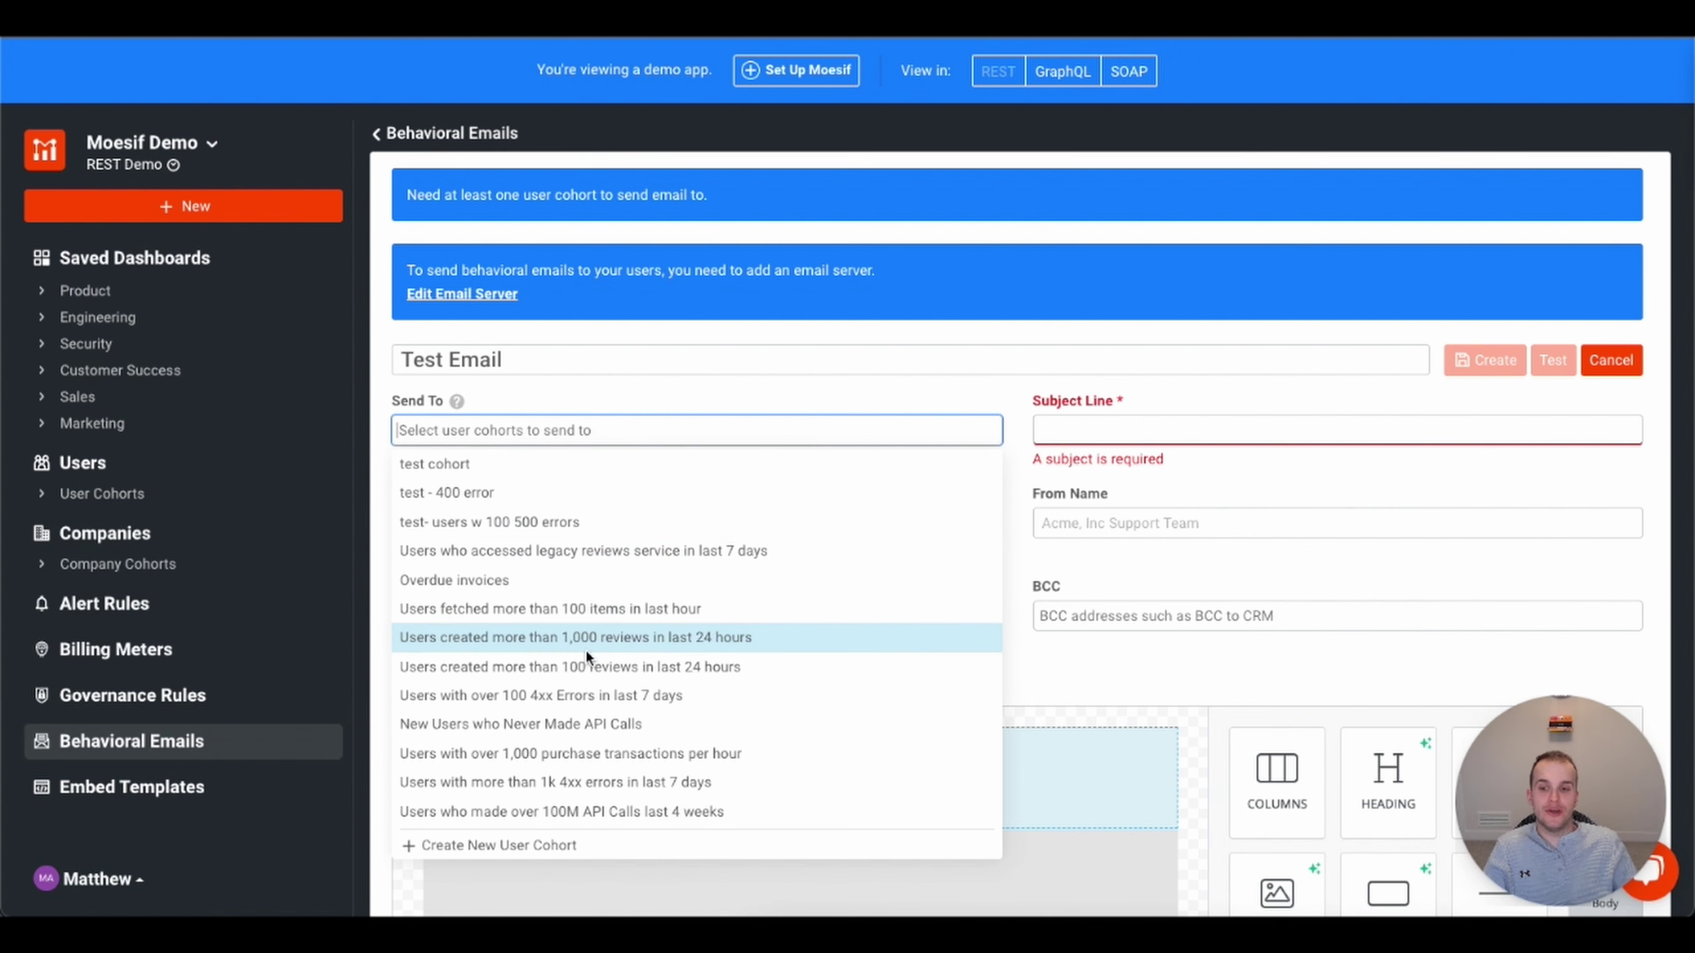
pyautogui.click(544, 724)
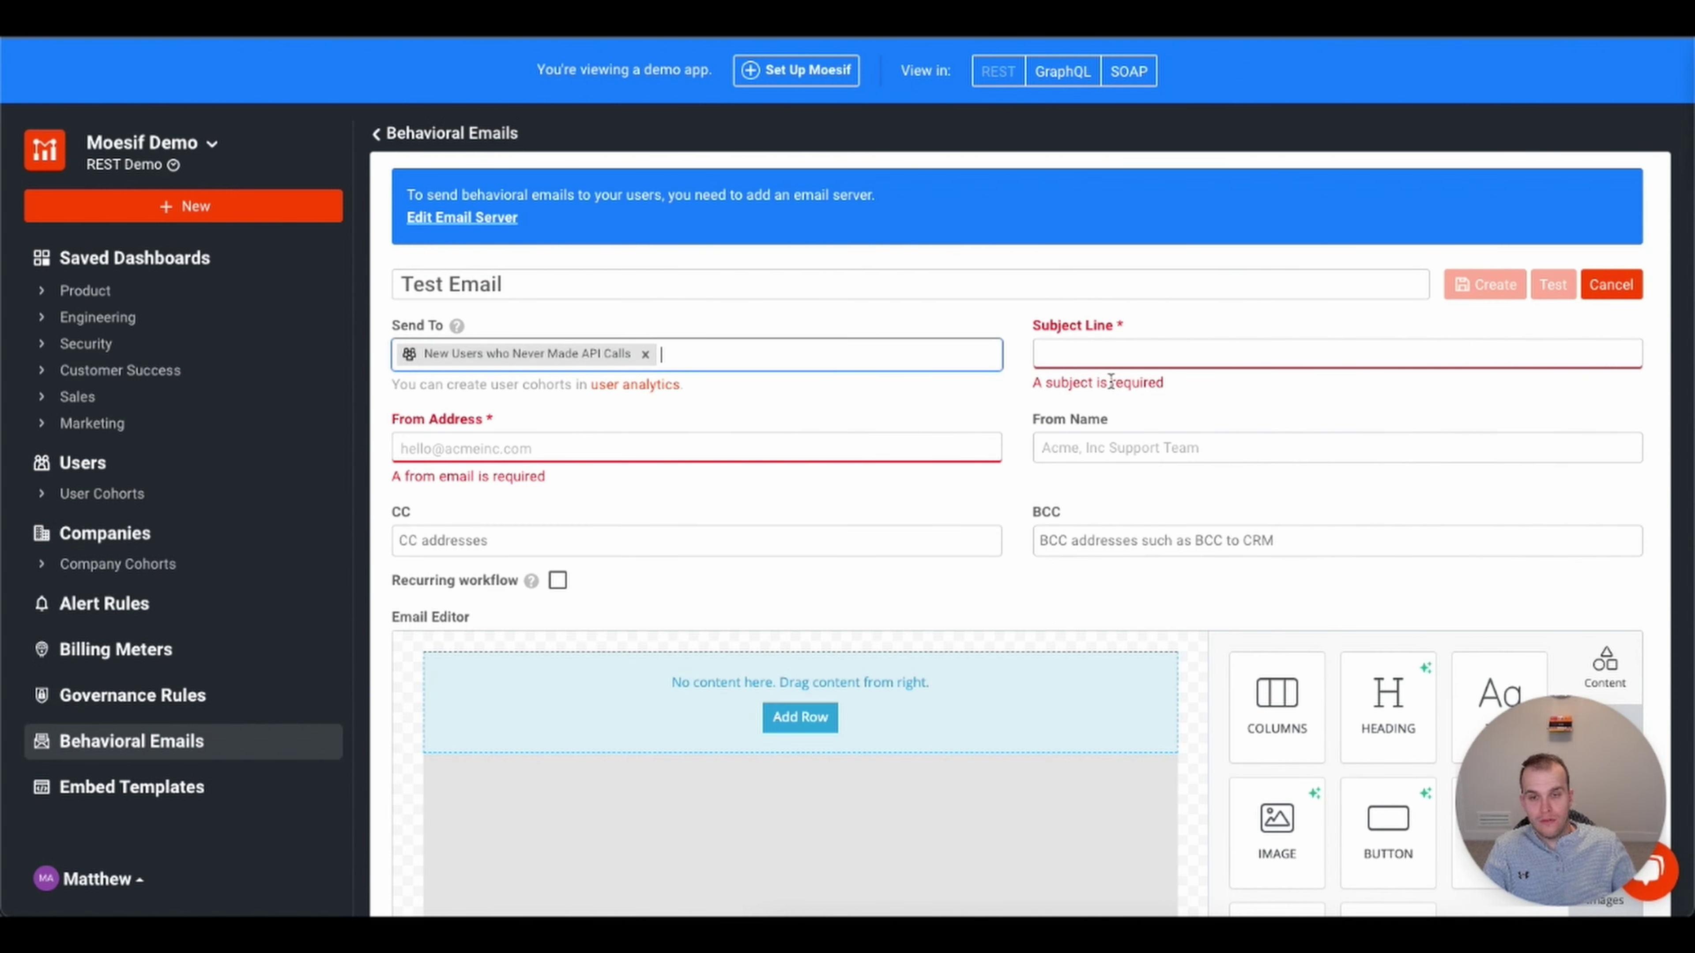
pyautogui.click(1125, 357)
pyautogui.write('We')
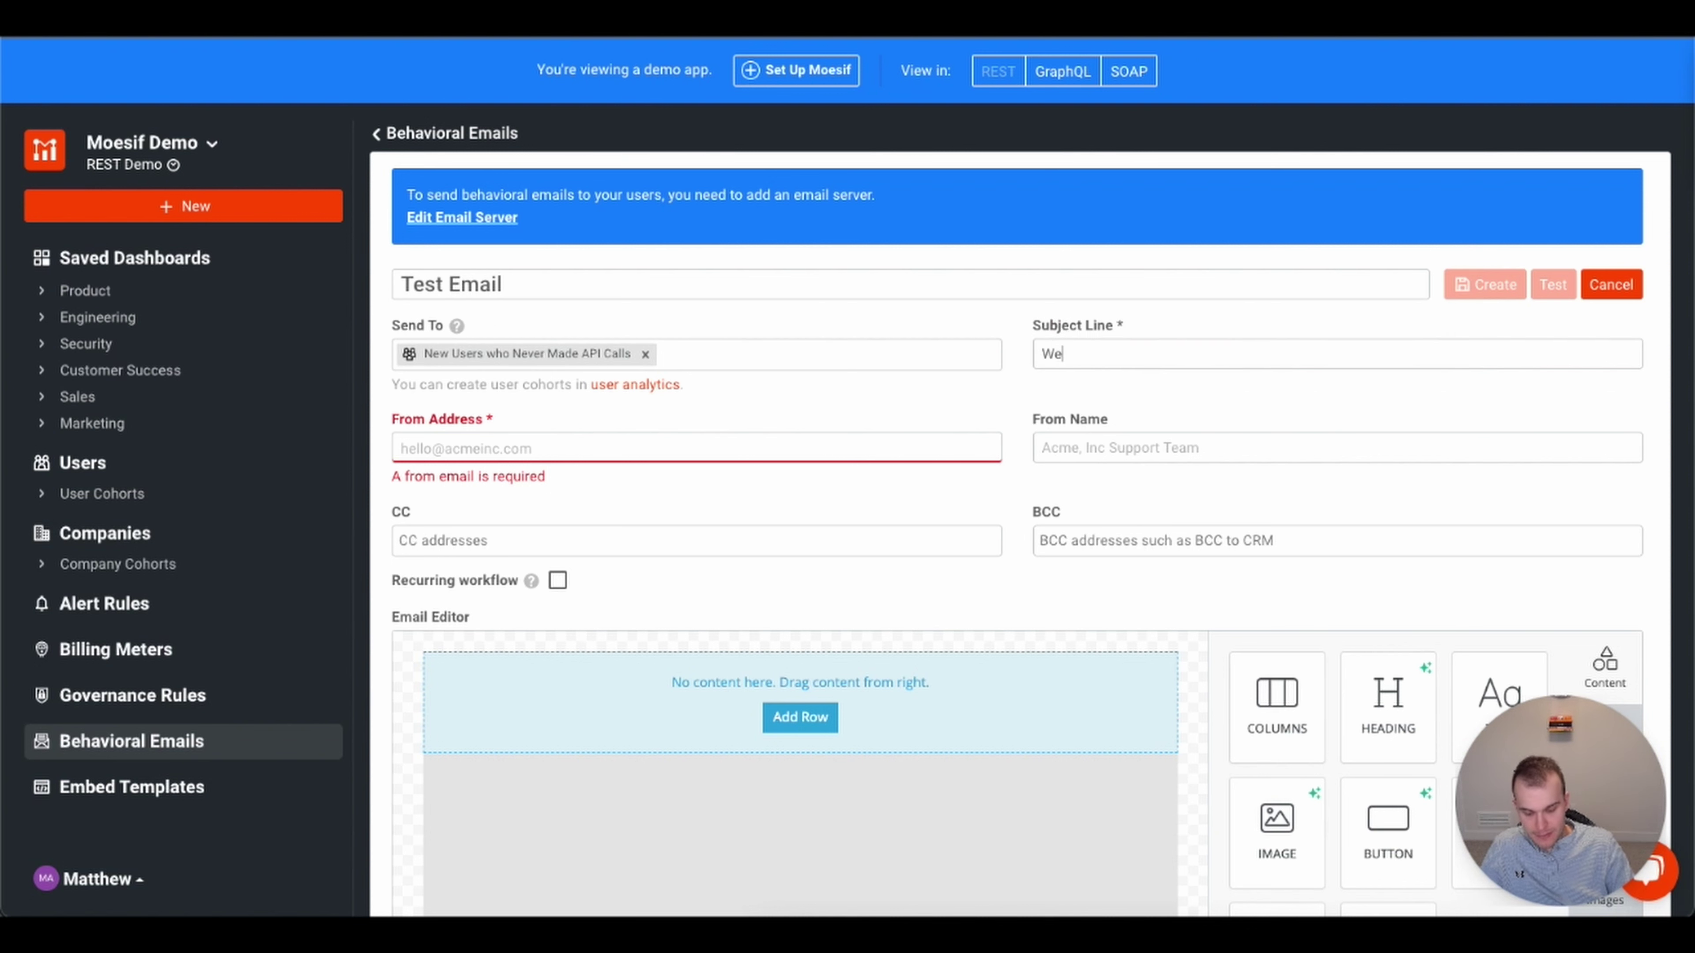
pyautogui.write('lcome!')
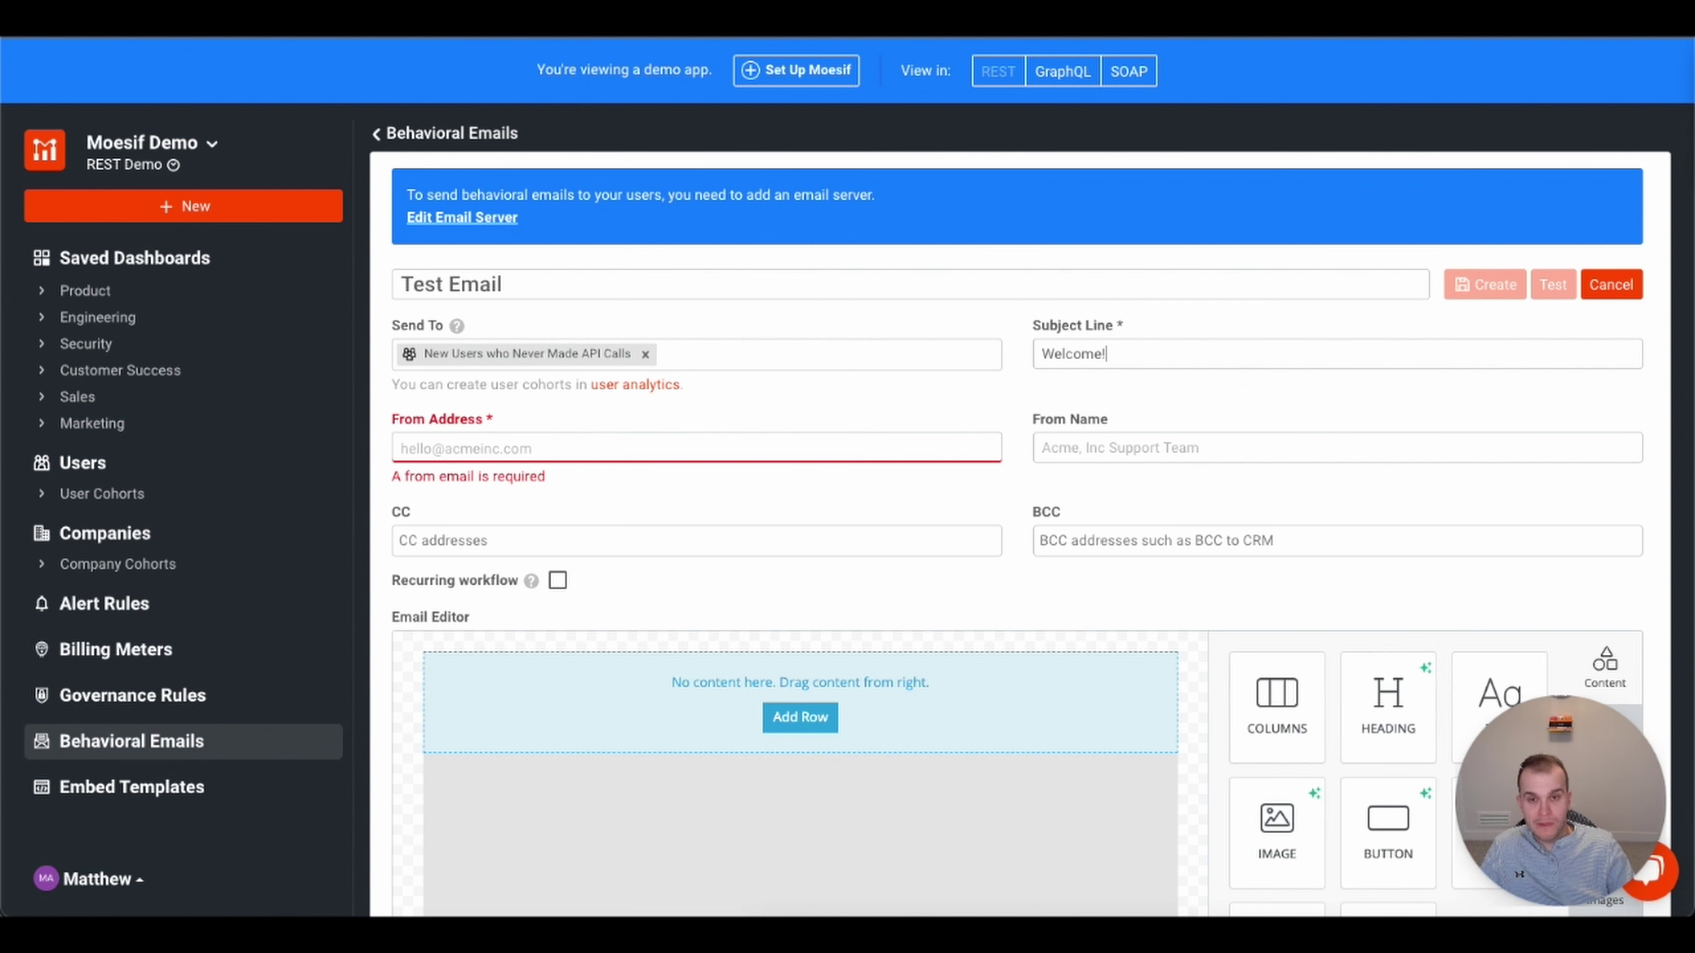
pyautogui.click(715, 457)
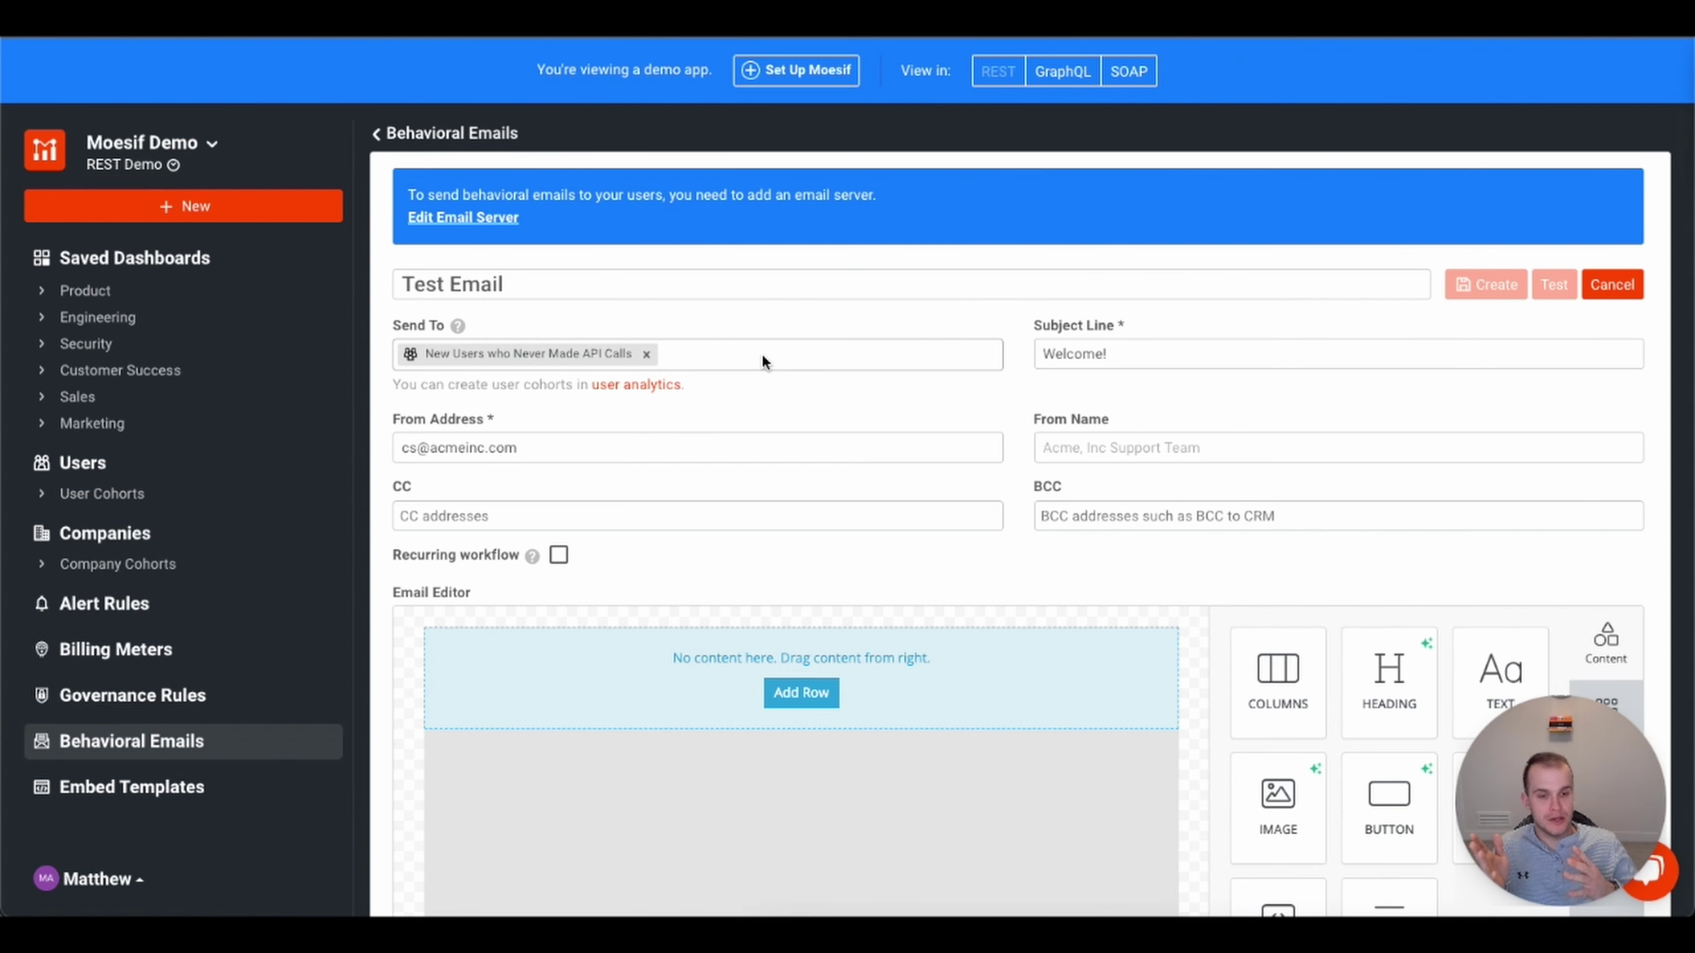
pyautogui.scroll(-3, 877, 561)
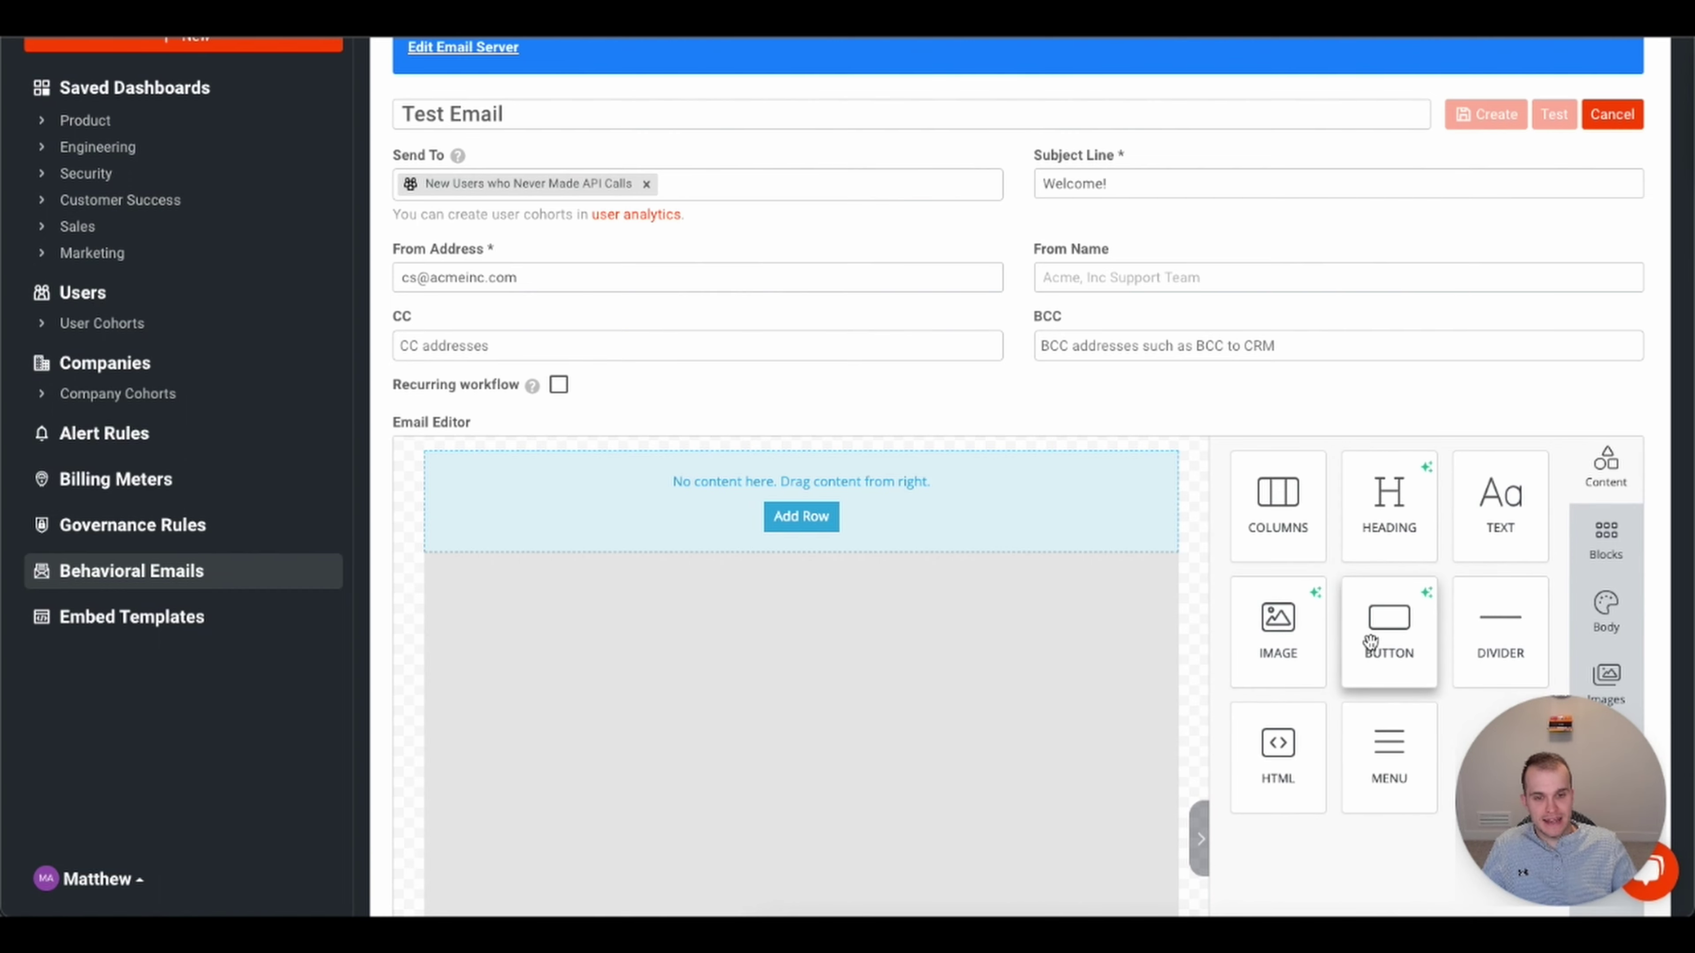
# - Insert an empty row into the email body and place a text block in it
pyautogui.click(814, 519)
pyautogui.click(818, 517)
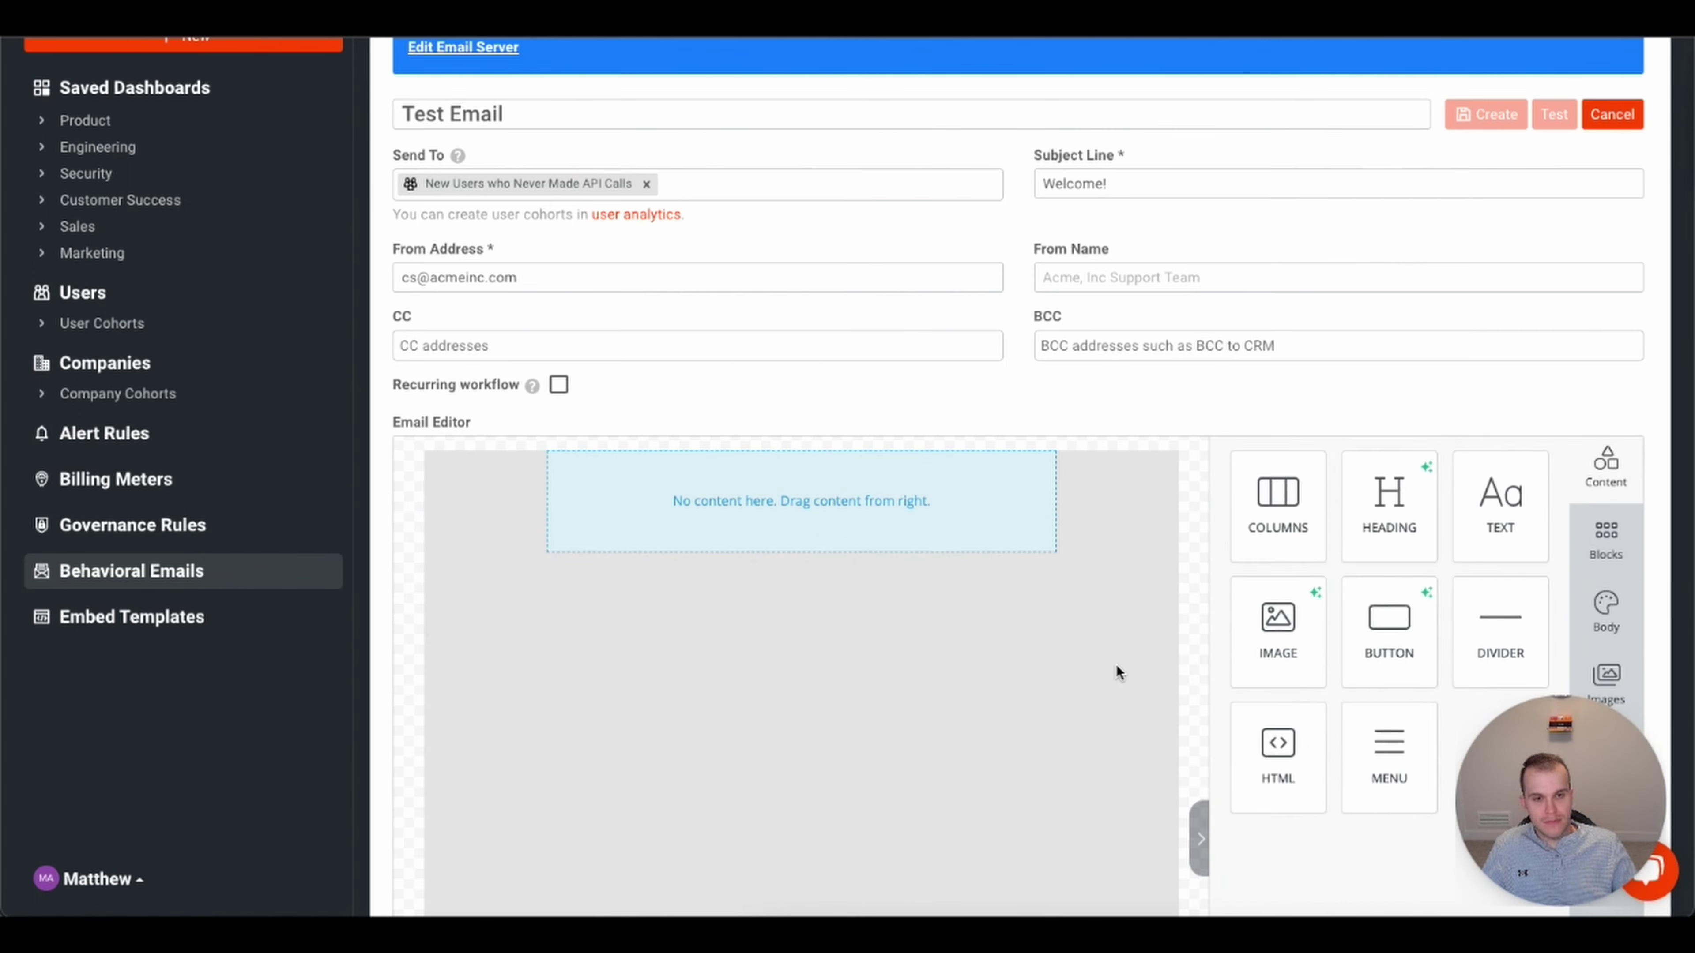
pyautogui.moveTo(1500, 501); pyautogui.dragTo(913, 527)
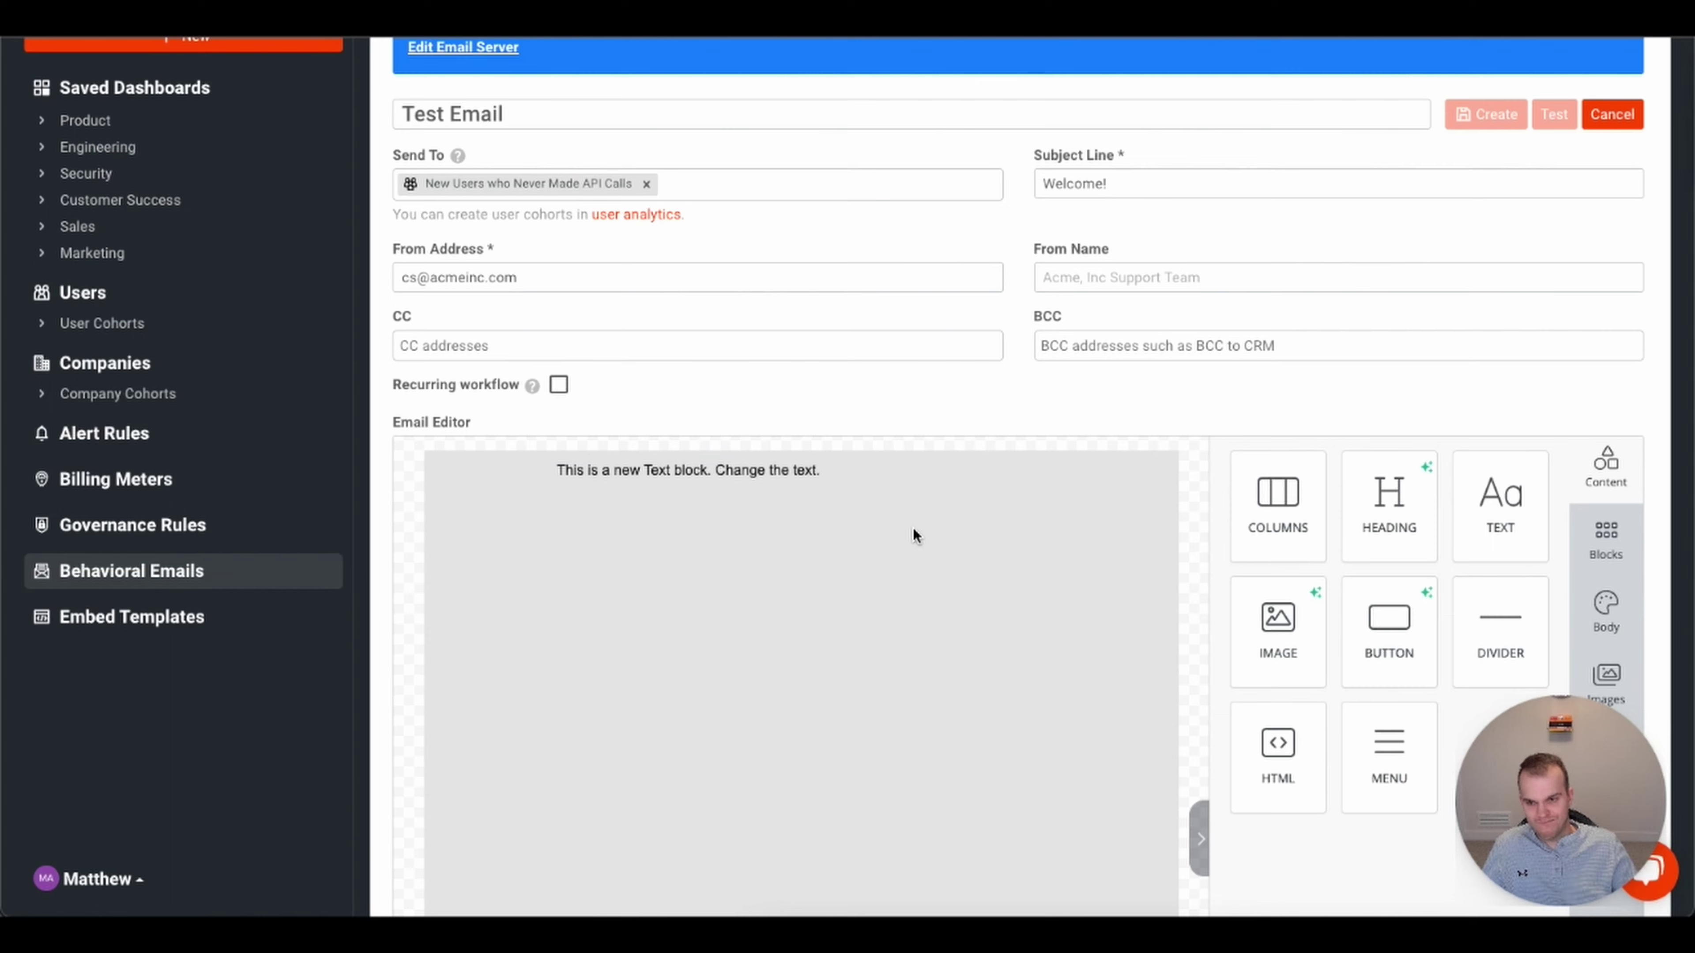
# - Replace the placeholder text with 'Hey,', 'Welcome to the platform!' and the sign-off 'CS @ Acme.inc'
pyautogui.click(768, 468)
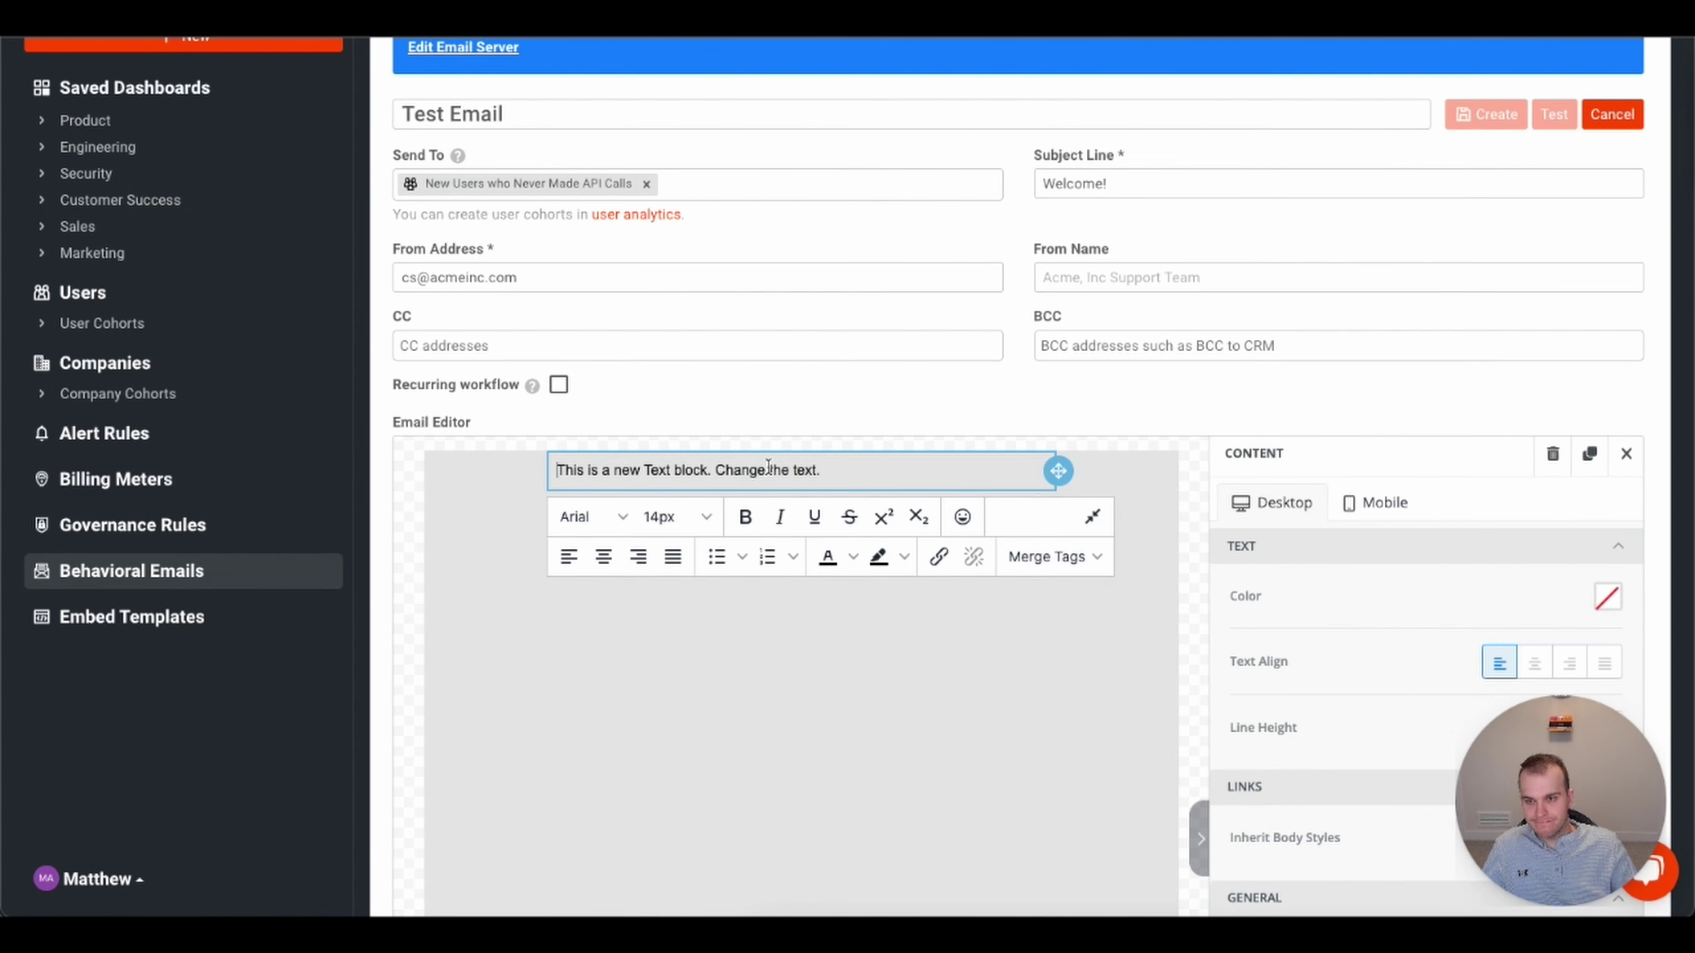
pyautogui.tripleClick(791, 468)
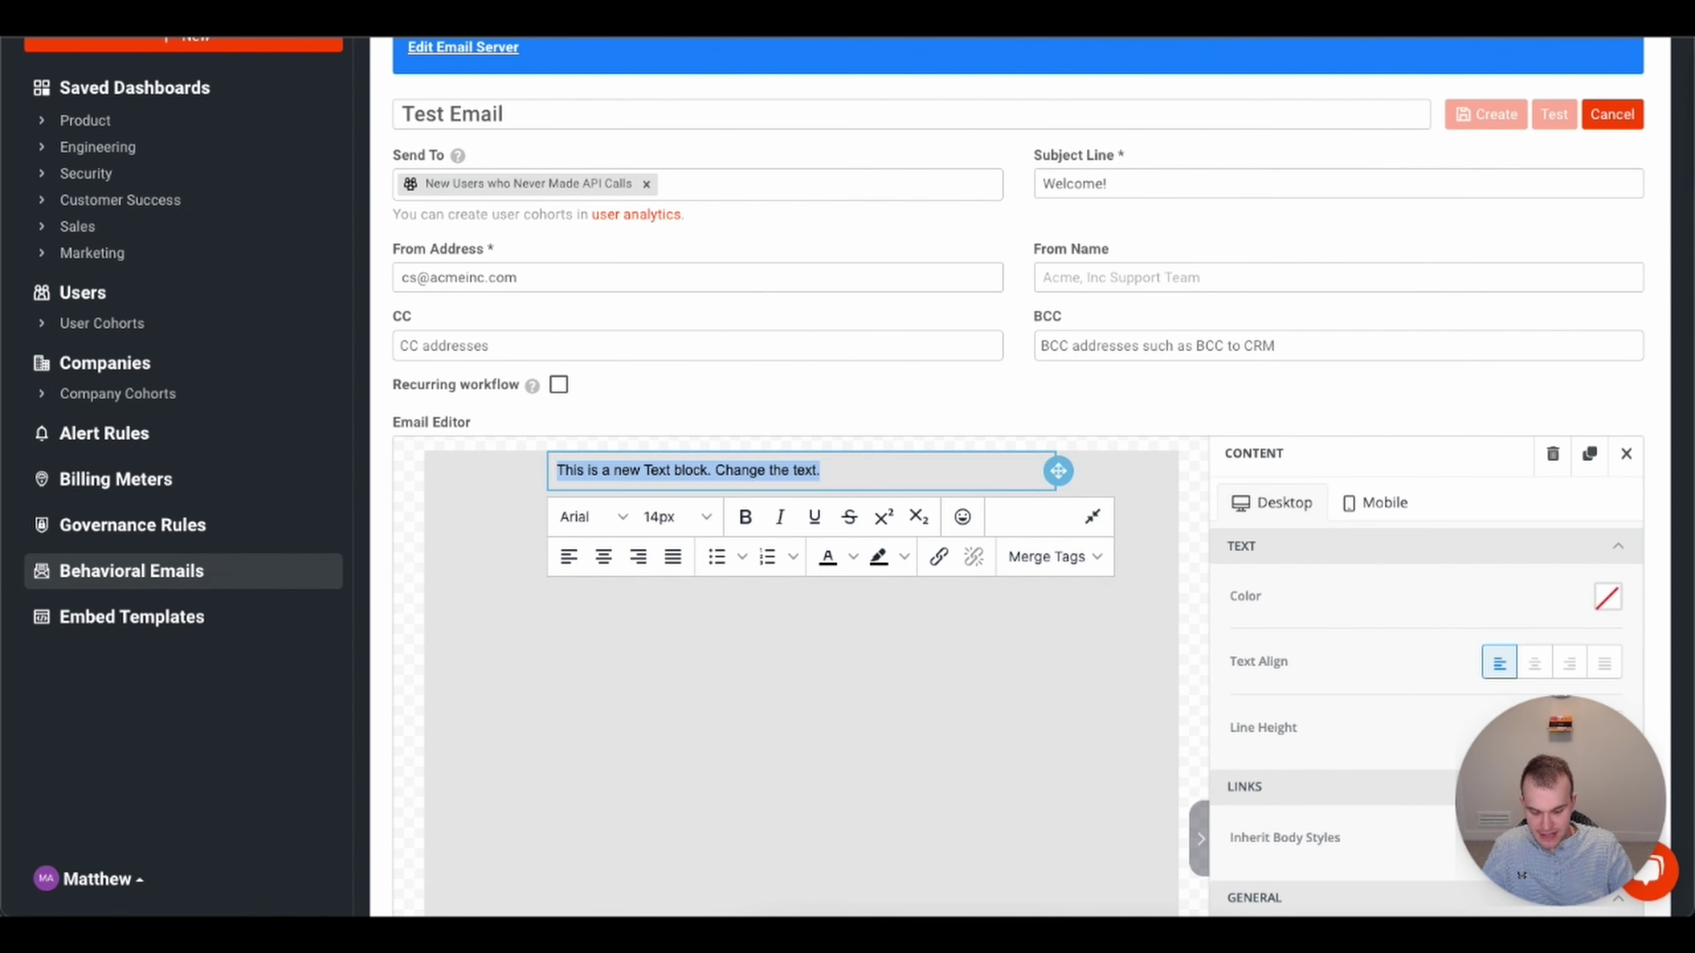
pyautogui.write('Hey,')
pyautogui.press('Return')
pyautogui.press('Return')
pyautogui.write('Welcome to the platform!')
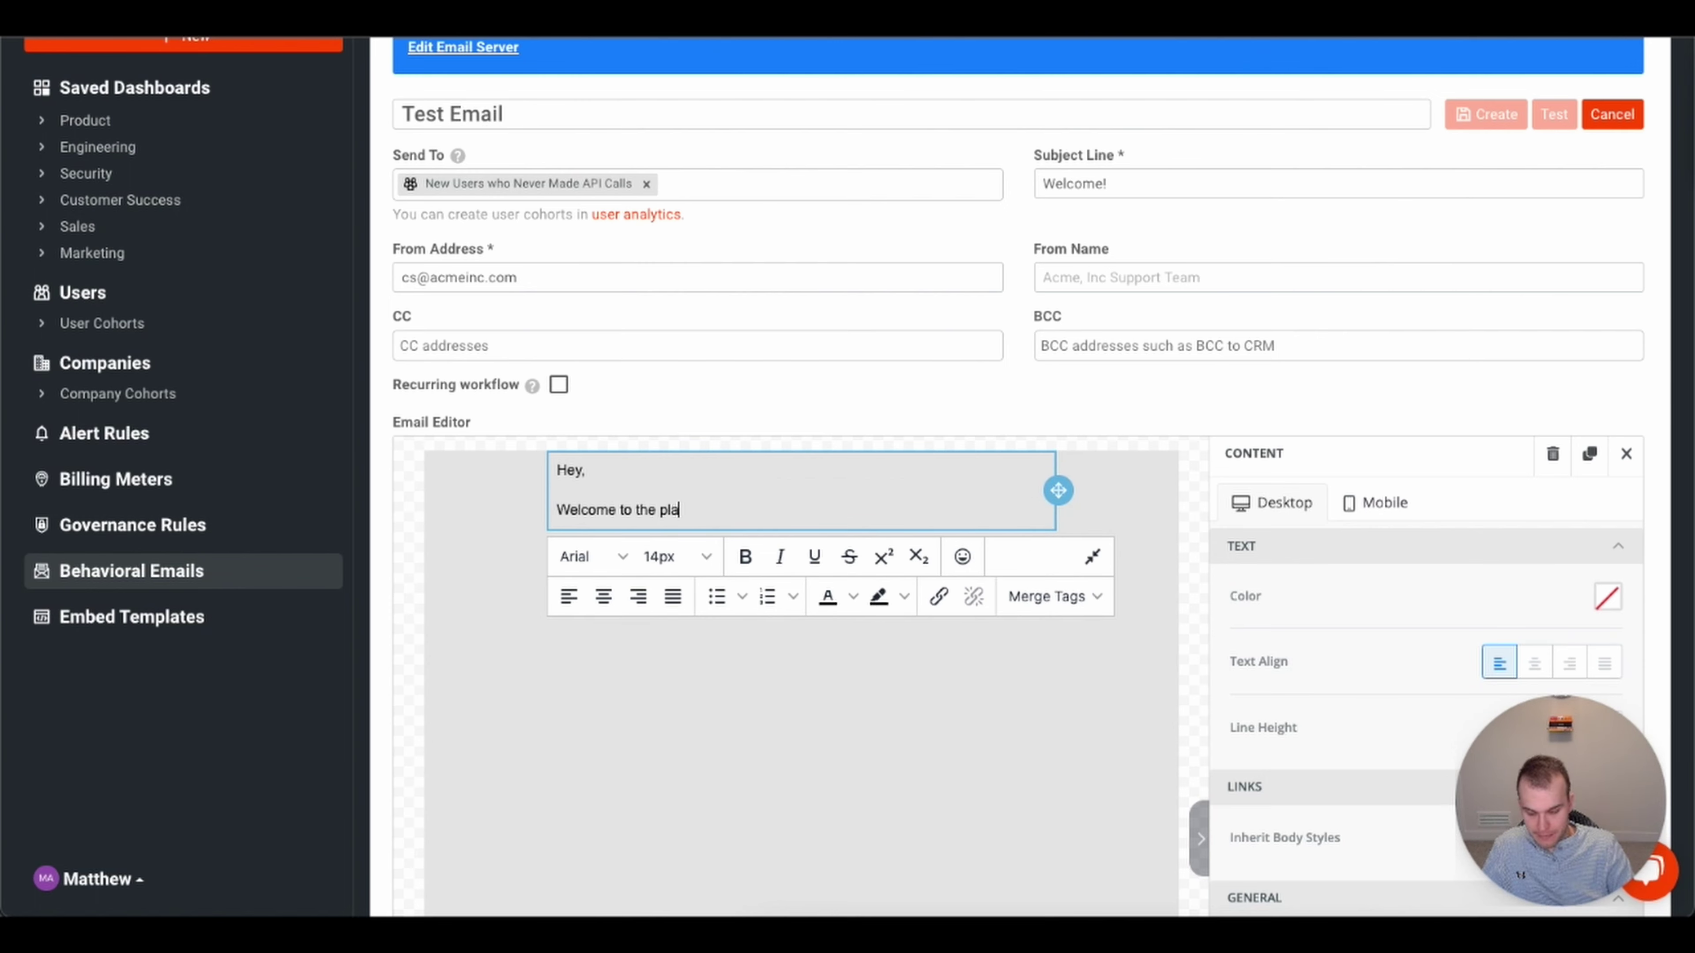
pyautogui.press('Return')
pyautogui.press('Return')
pyautogui.write('CS @ Acme.')
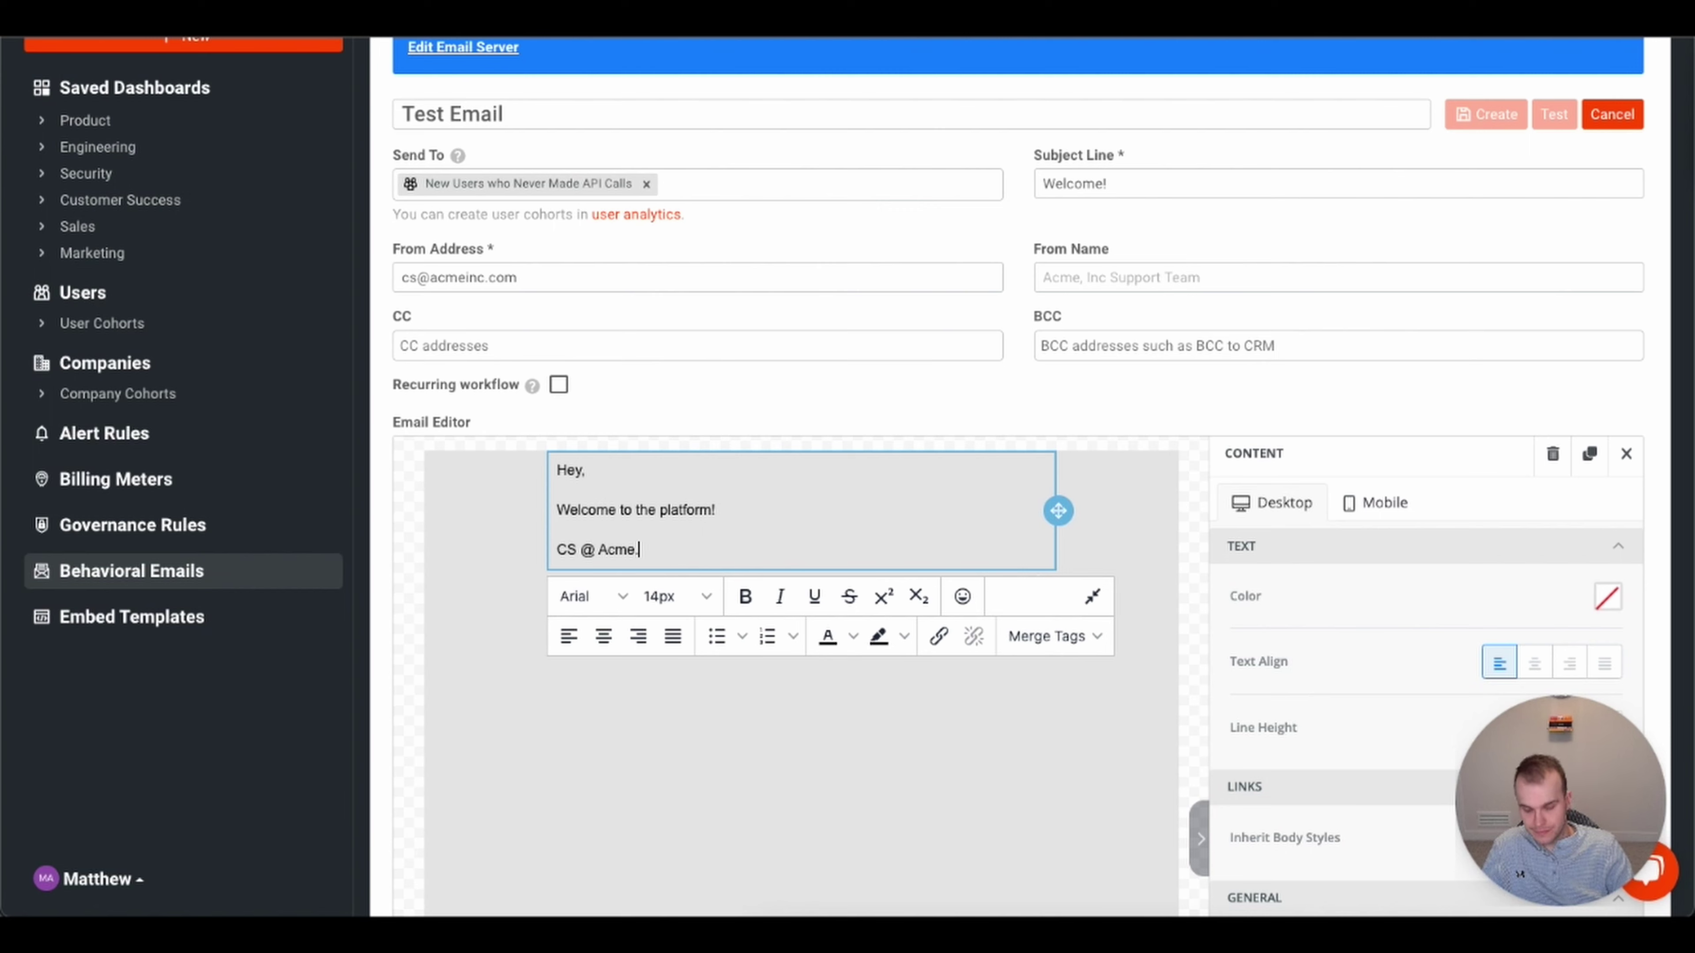
pyautogui.write('inc')
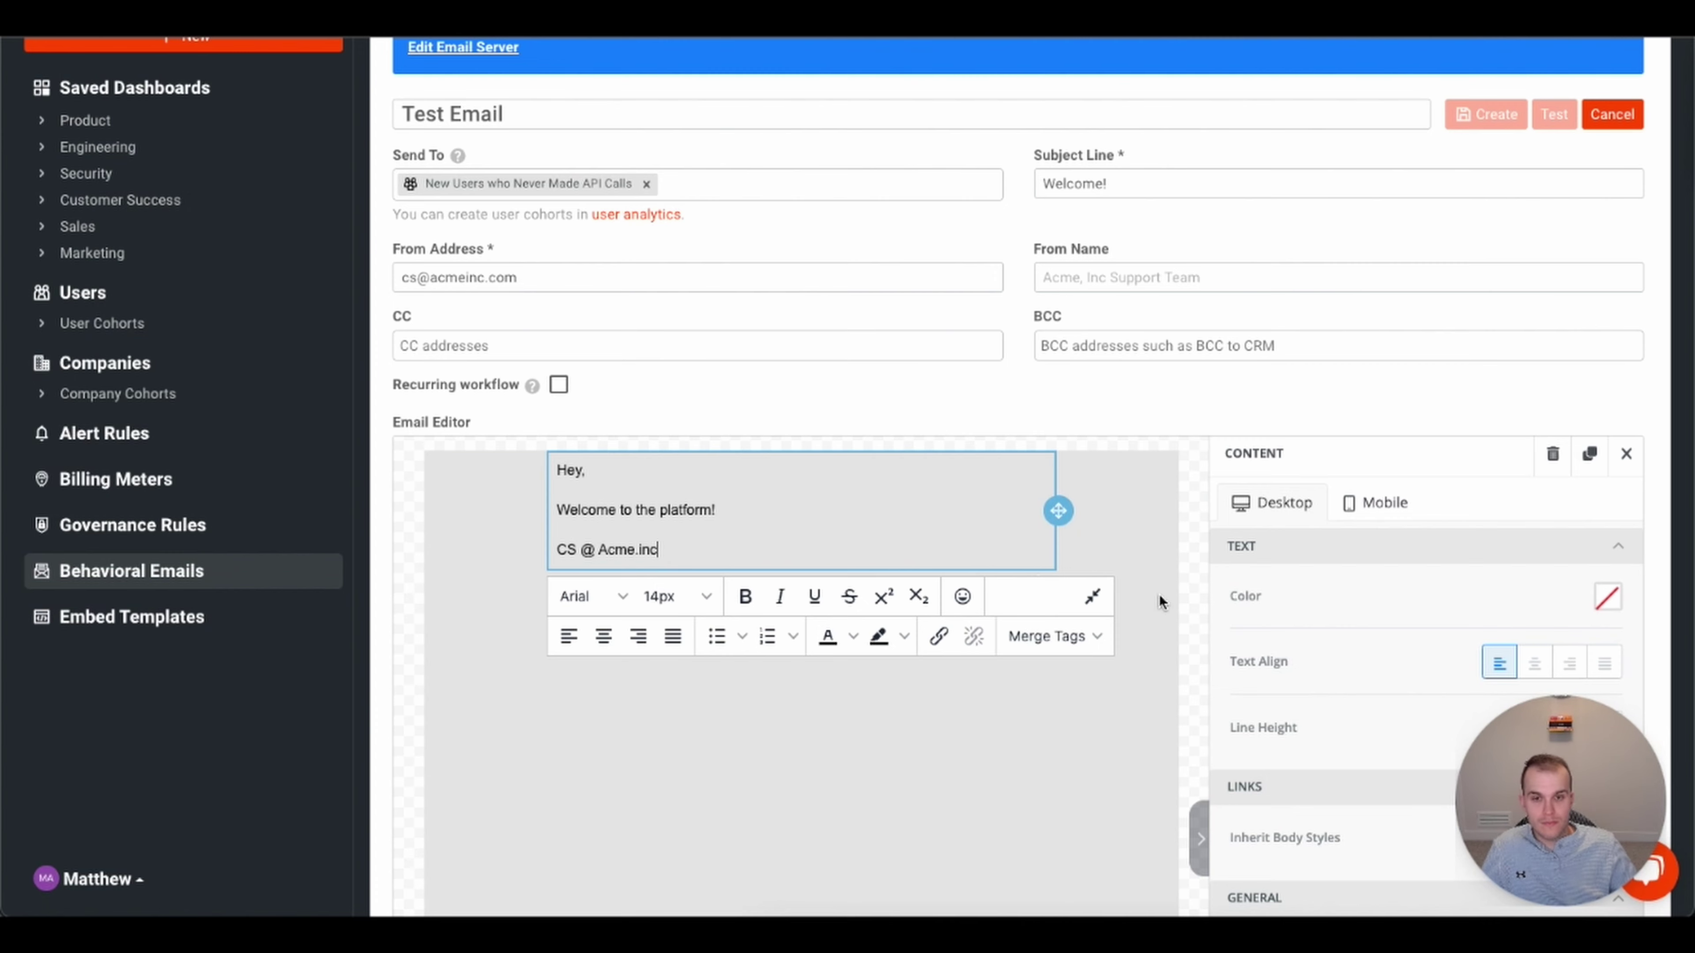
pyautogui.click(1160, 591)
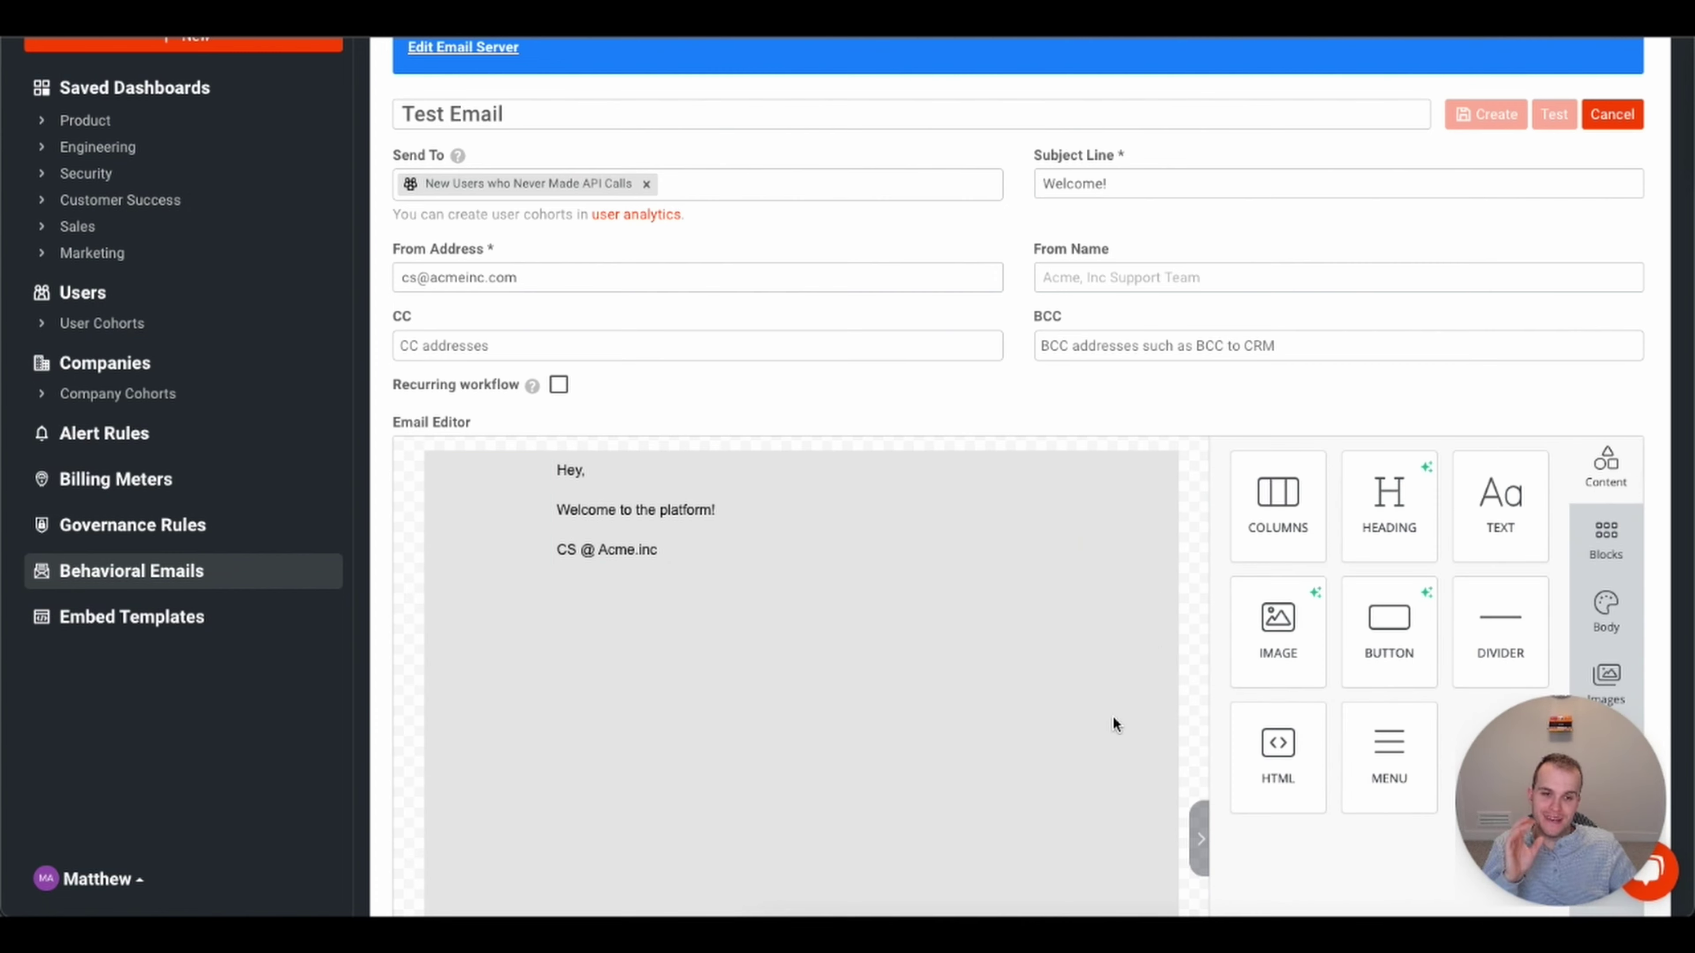
# - Add a 'Hello, world!' HTML block below the email text, then open the Enterprise Only Paywall governance rule
pyautogui.moveTo(1279, 742); pyautogui.dragTo(829, 665)
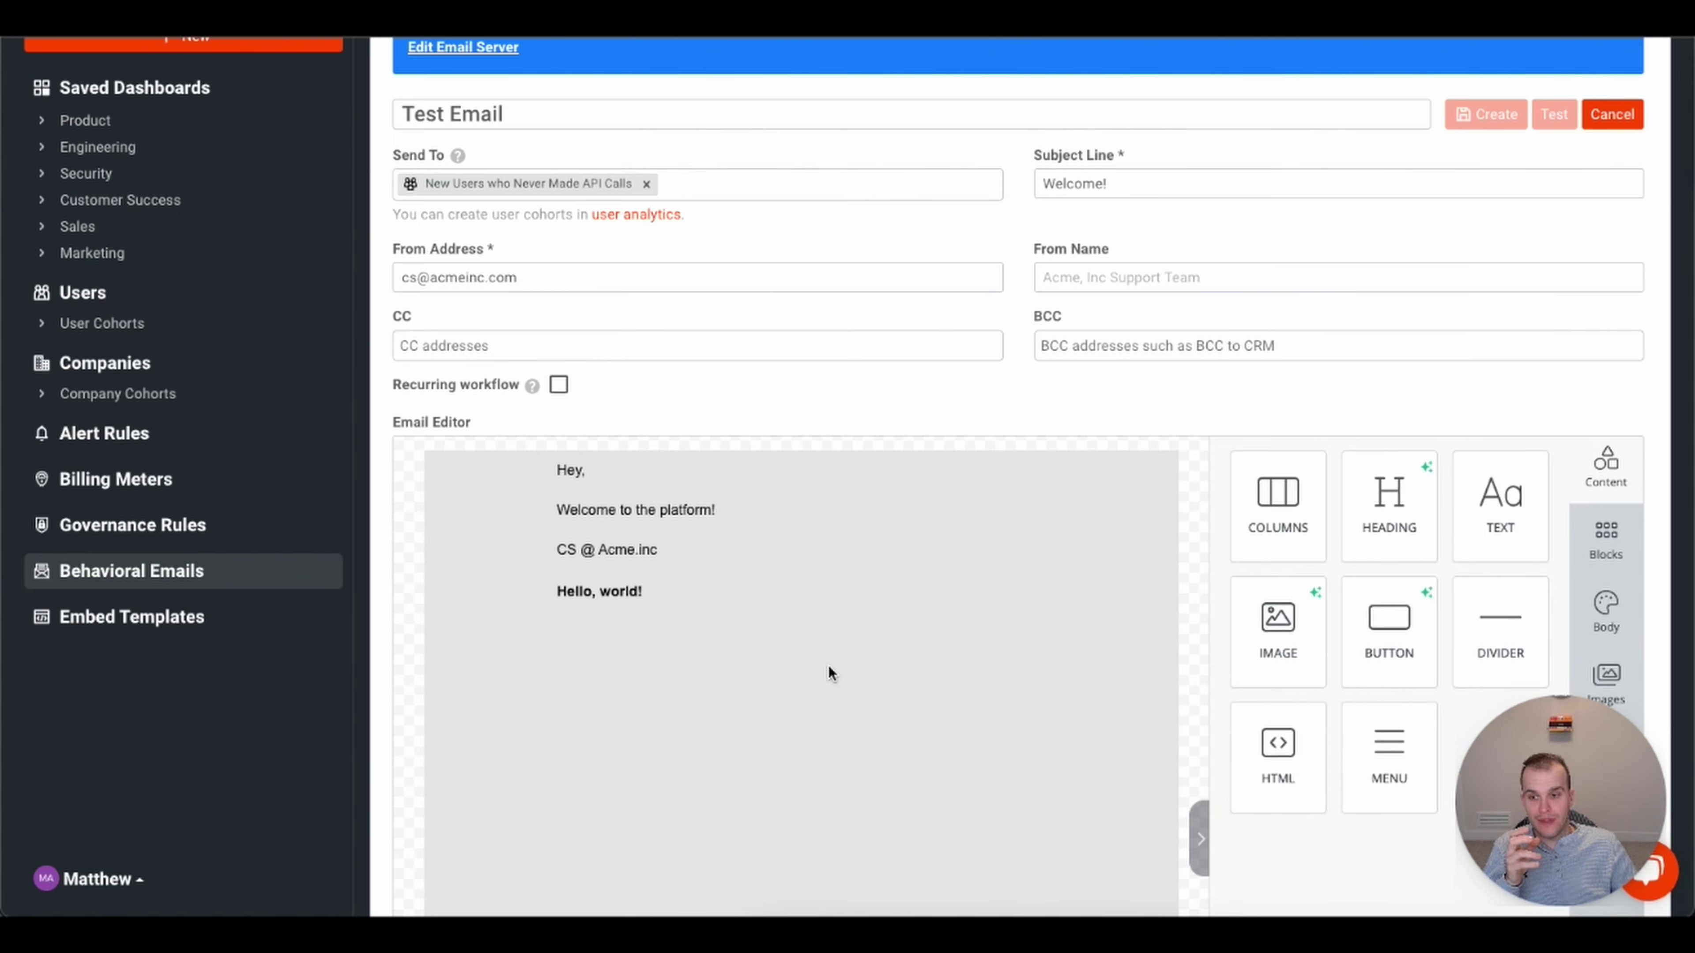
pyautogui.click(638, 593)
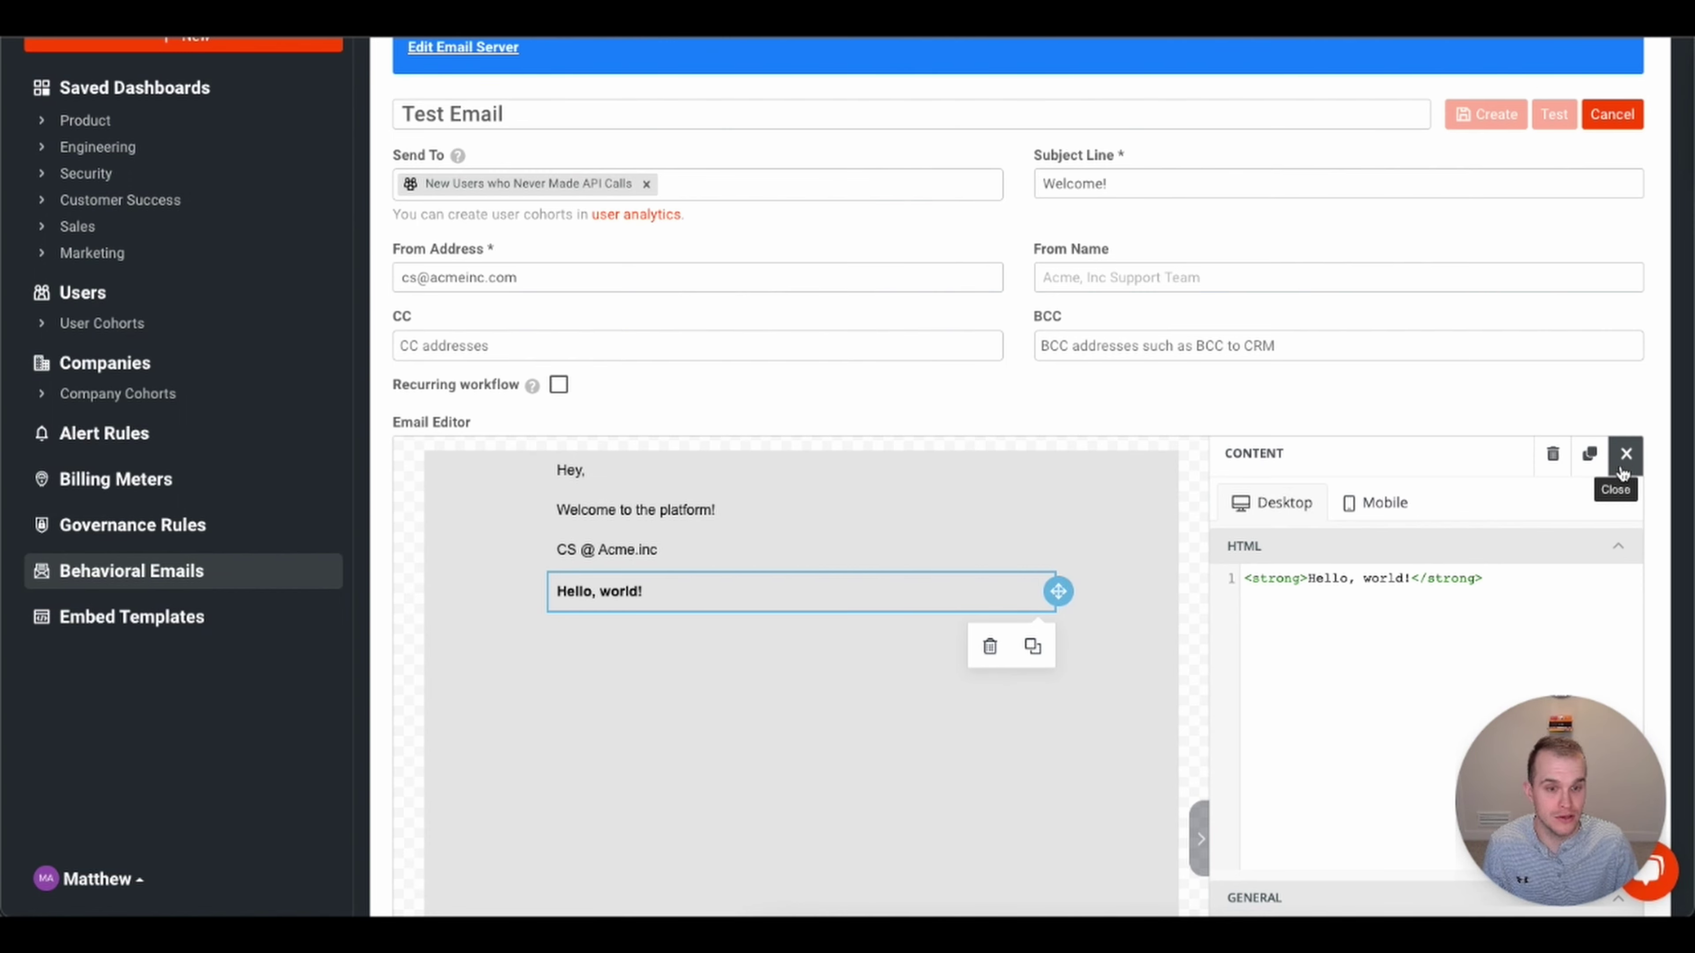
pyautogui.click(1623, 471)
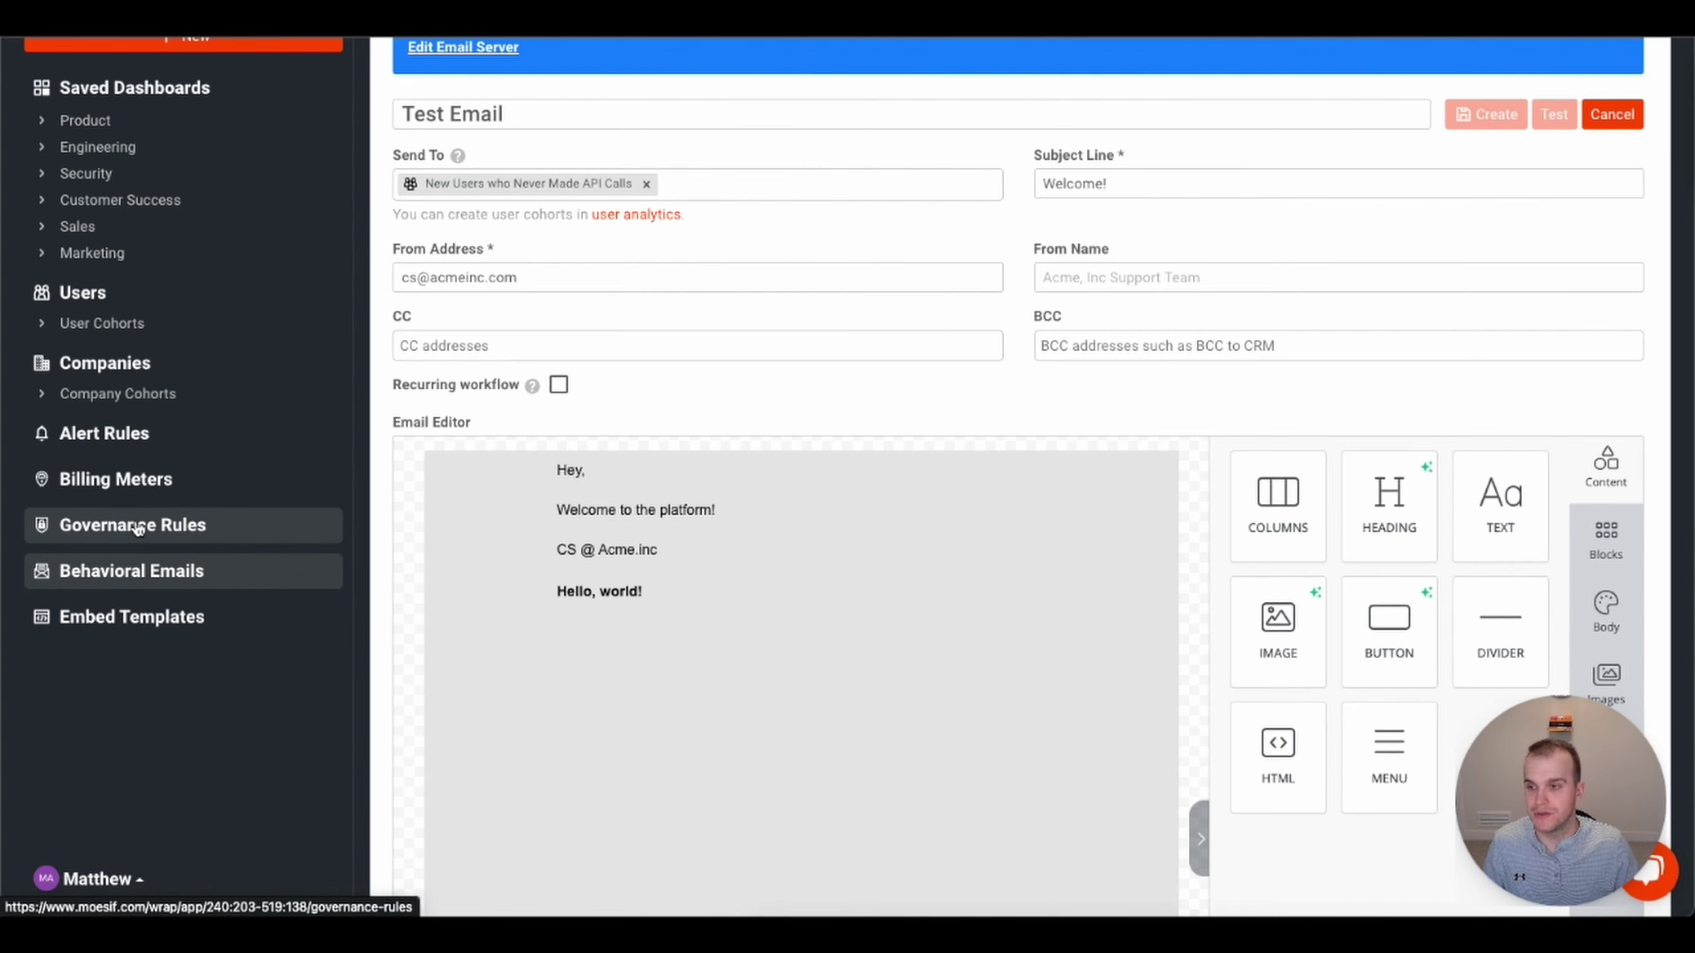
pyautogui.click(137, 527)
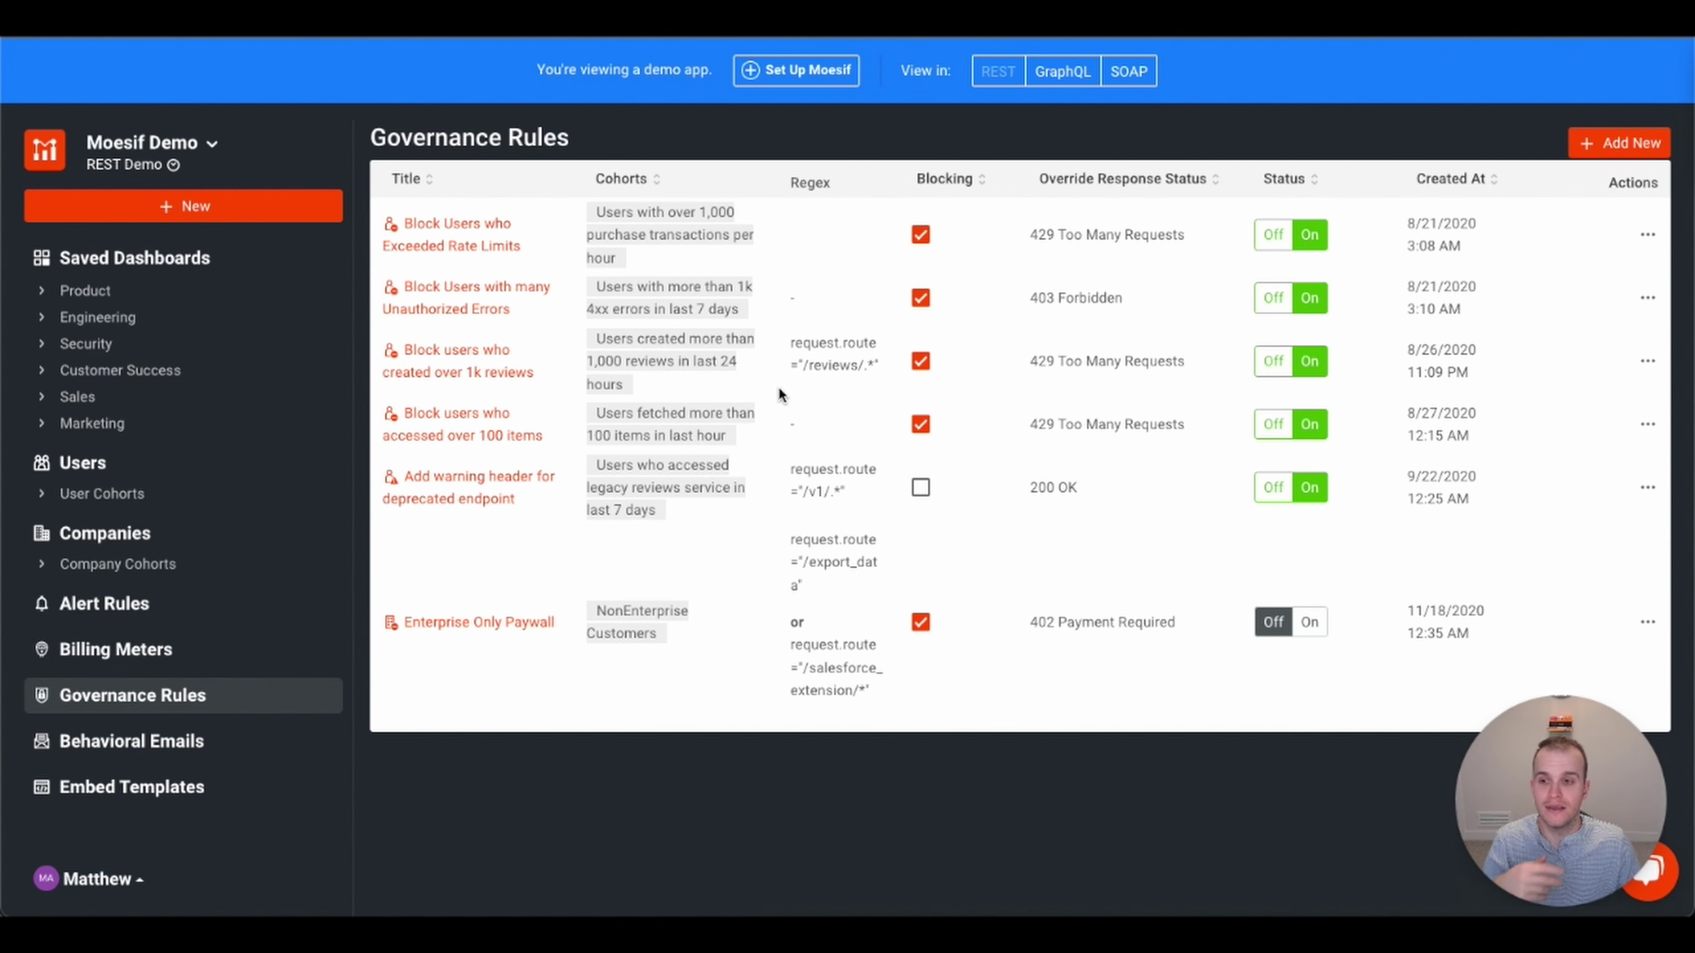
pyautogui.click(475, 627)
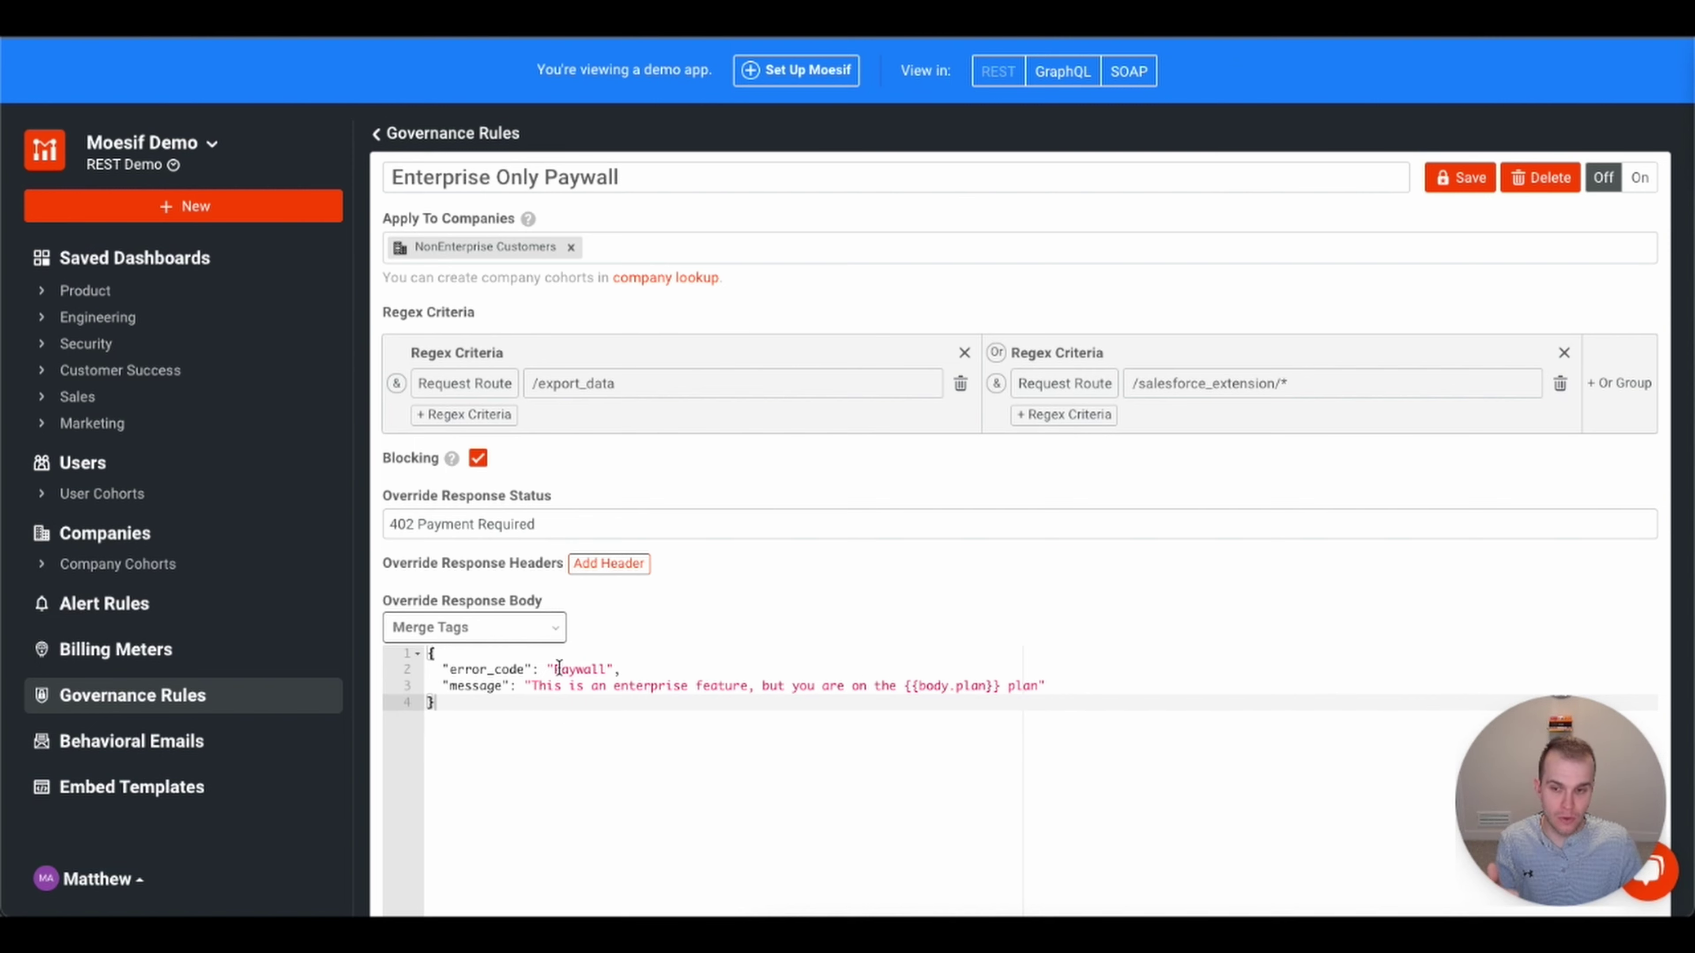
# - Inspect the paywall's response message, including the {{body.plan}} tag, then go back to Governance Rules
pyautogui.moveTo(532, 686); pyautogui.dragTo(747, 686)
pyautogui.click(830, 686)
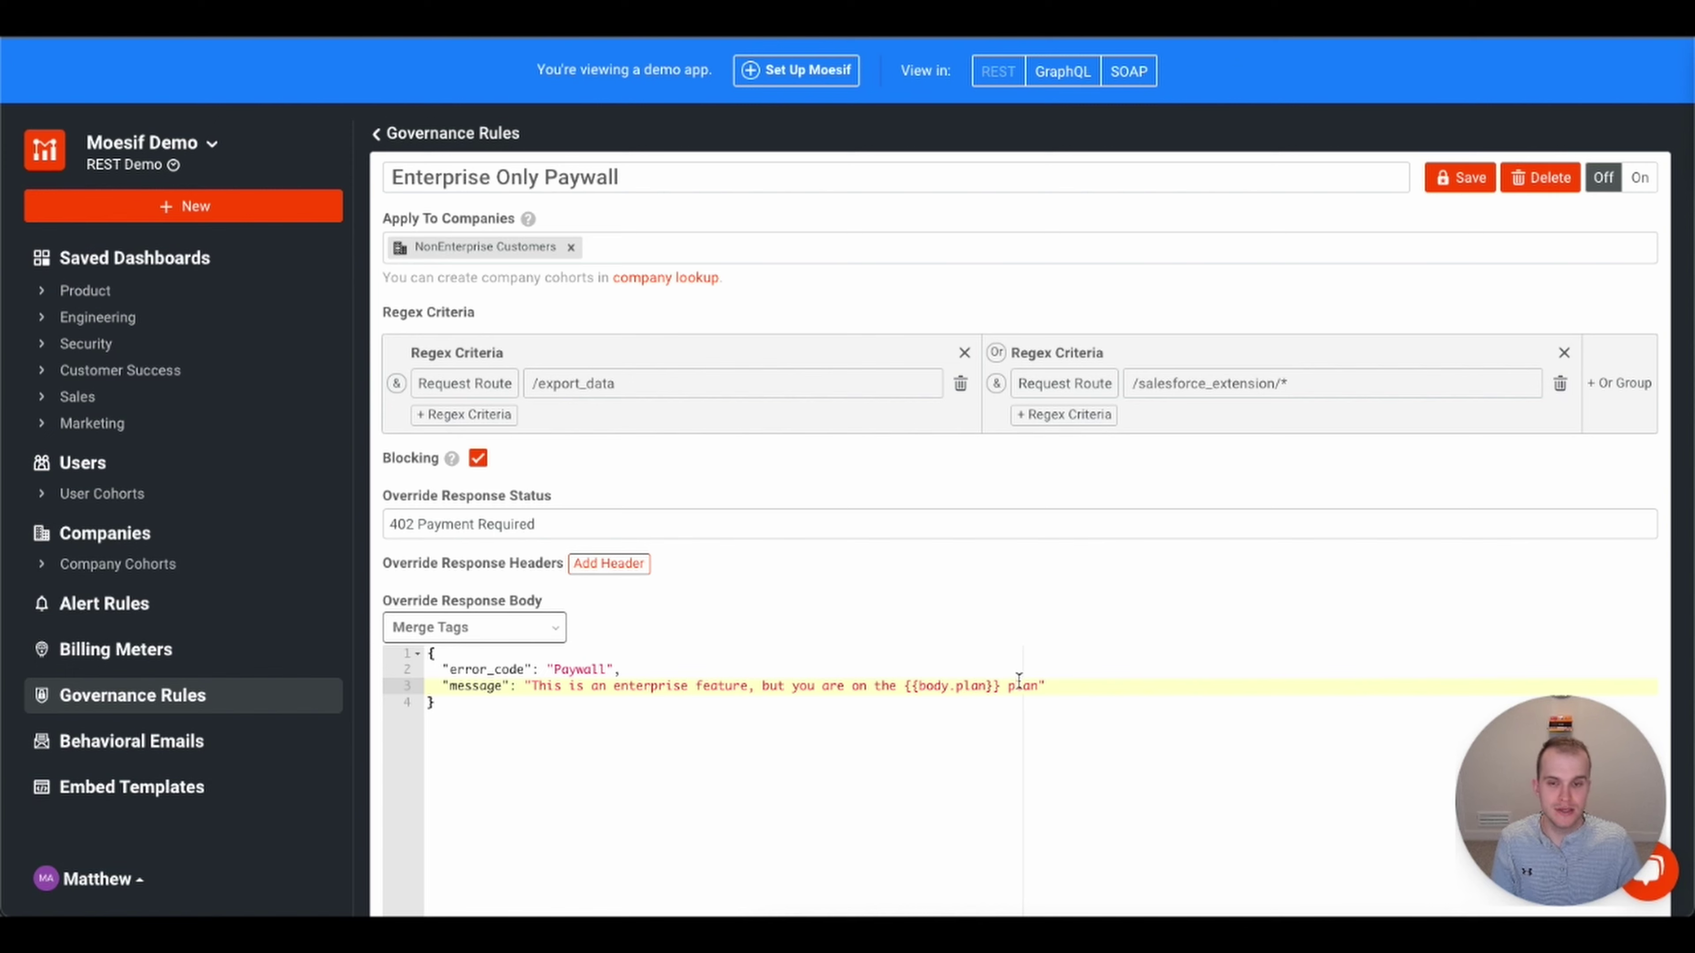
pyautogui.moveTo(1000, 685); pyautogui.dragTo(876, 686)
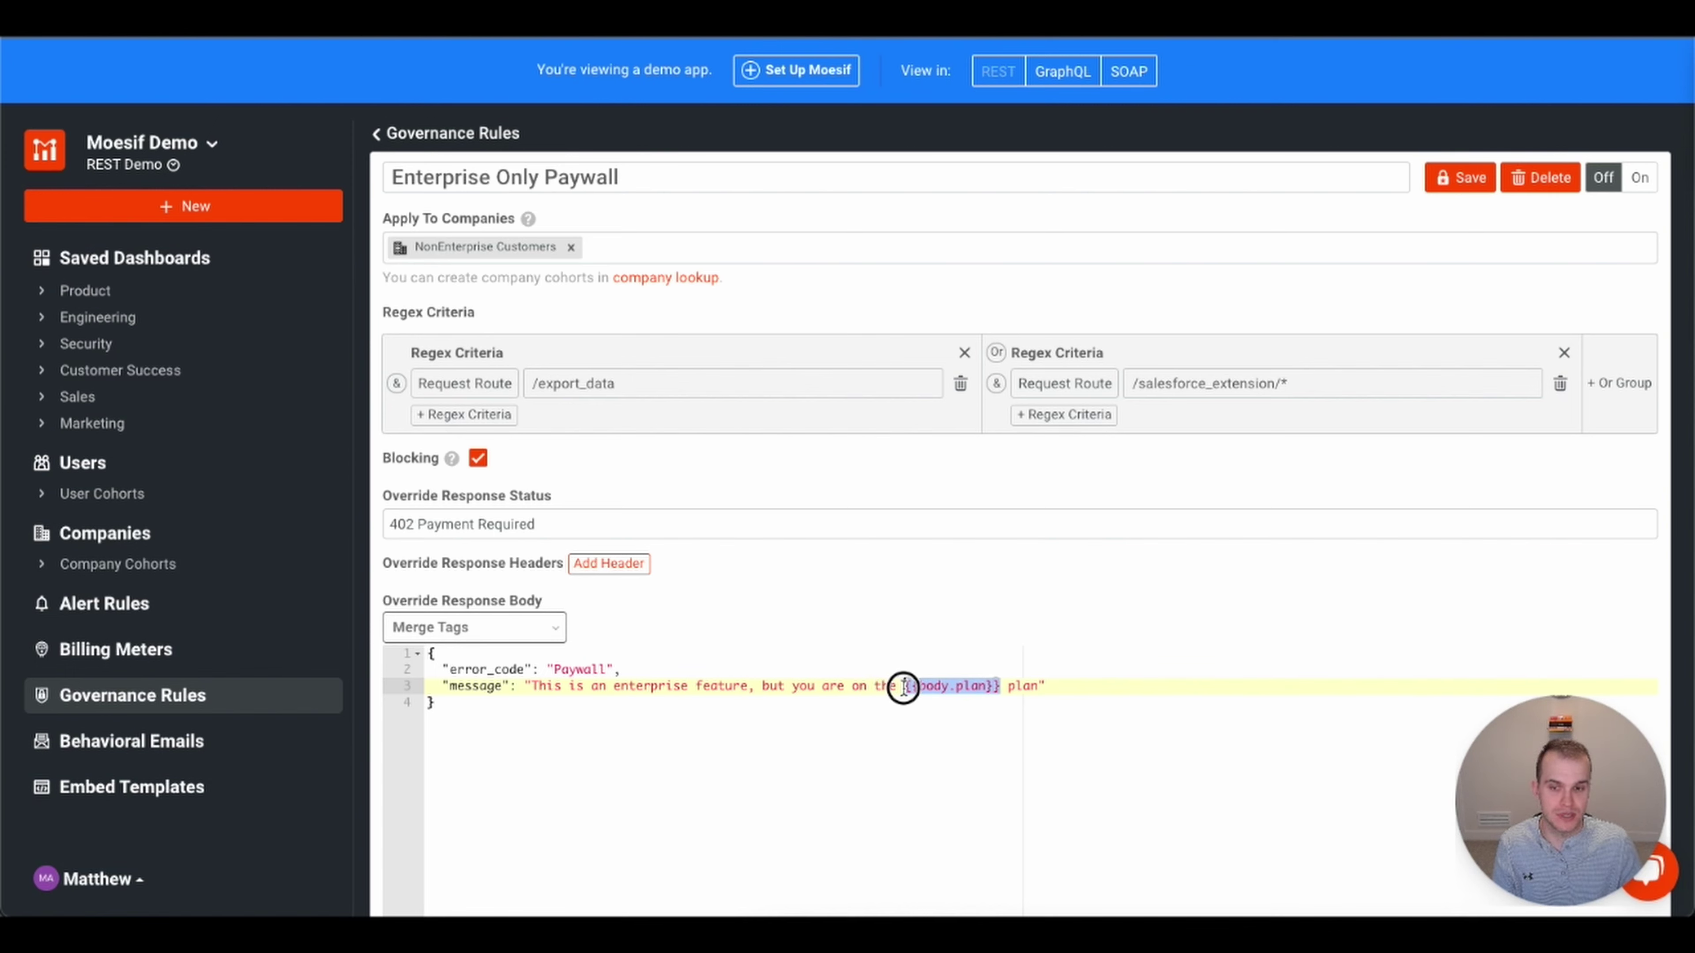
pyautogui.click(1086, 691)
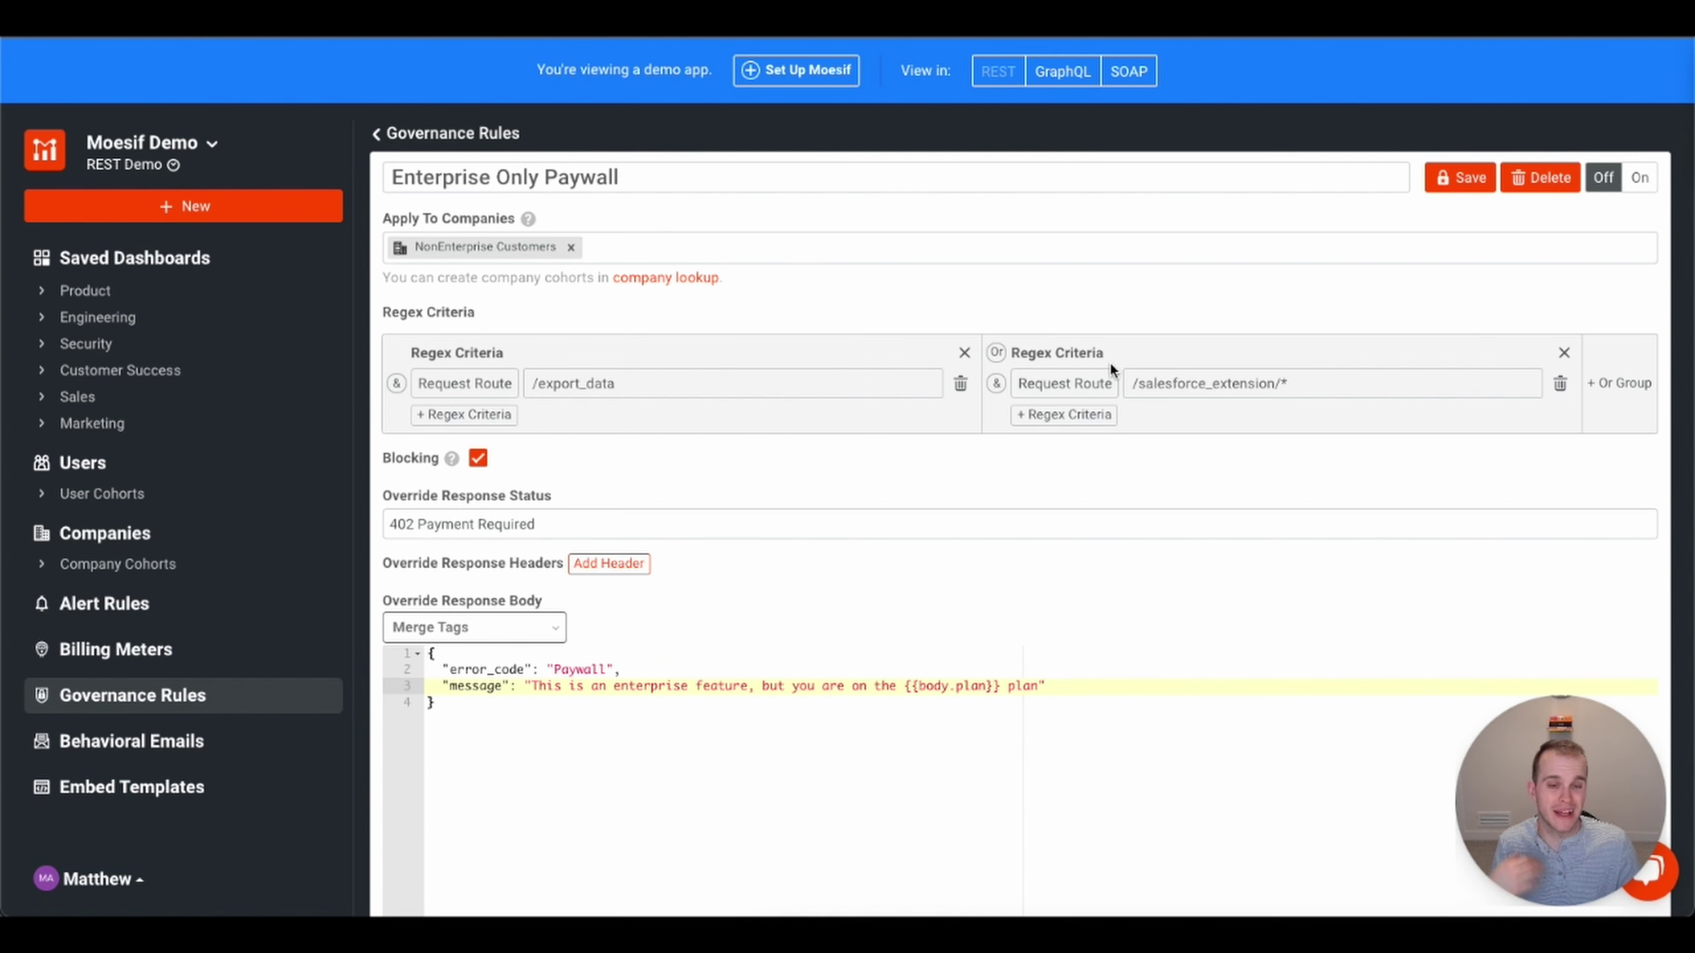
pyautogui.click(448, 137)
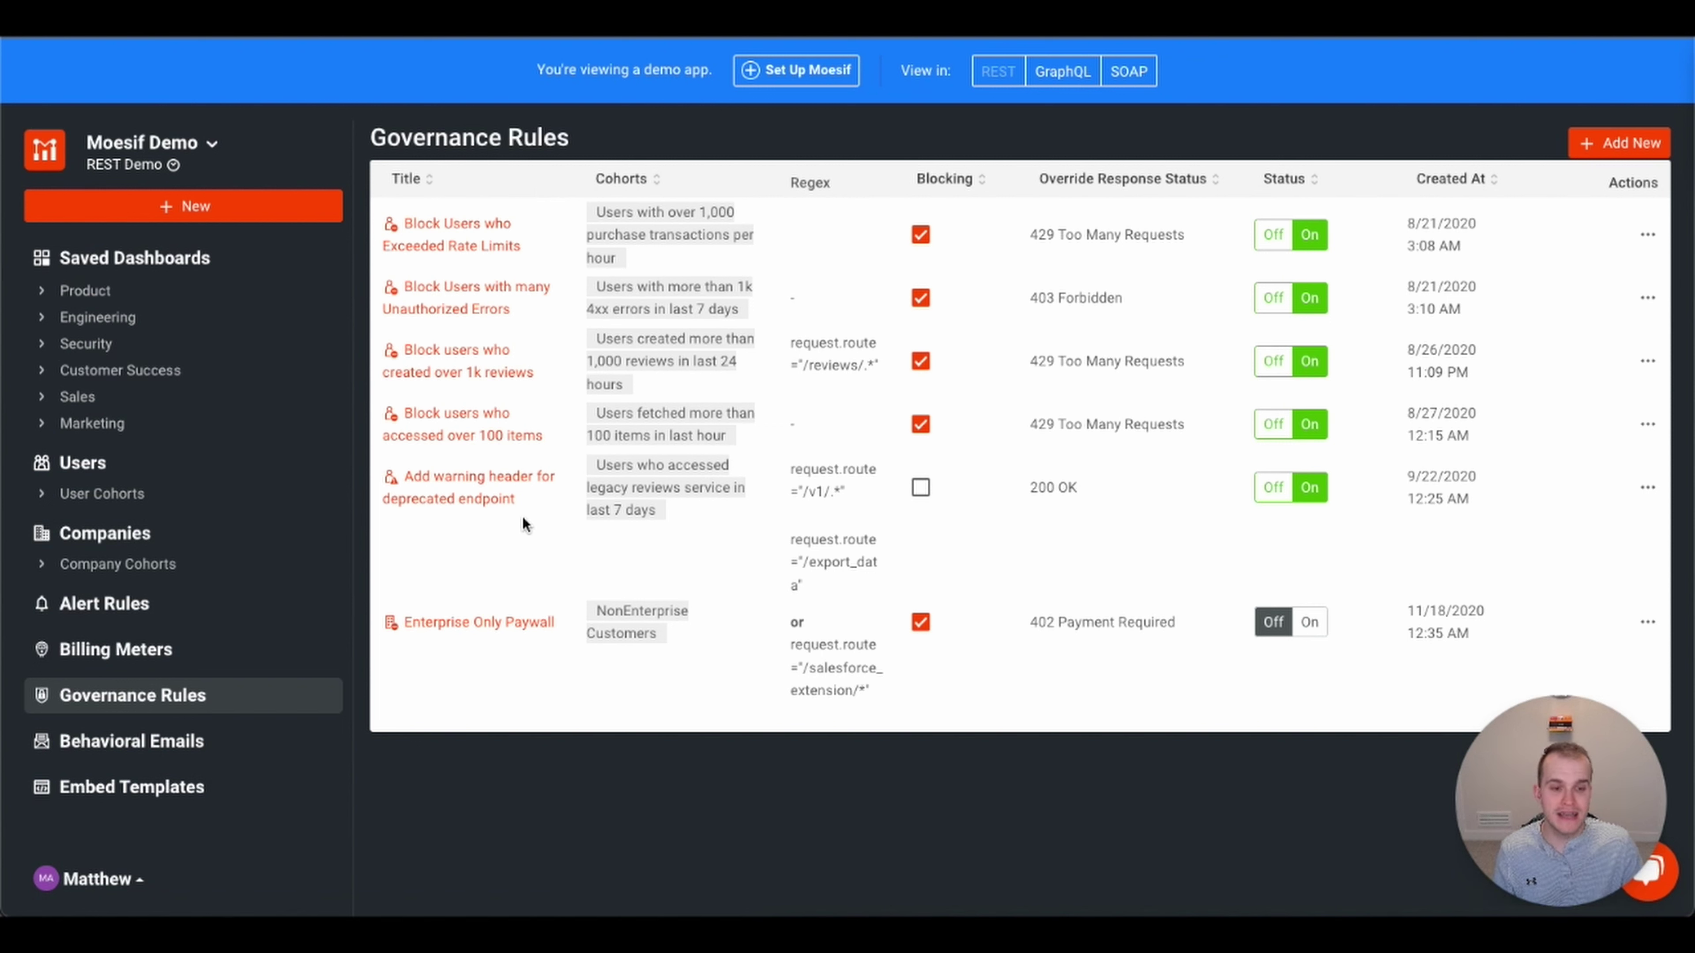
# - Open the Monthly Tracked Users meter from the Billing Meters list
pyautogui.click(138, 656)
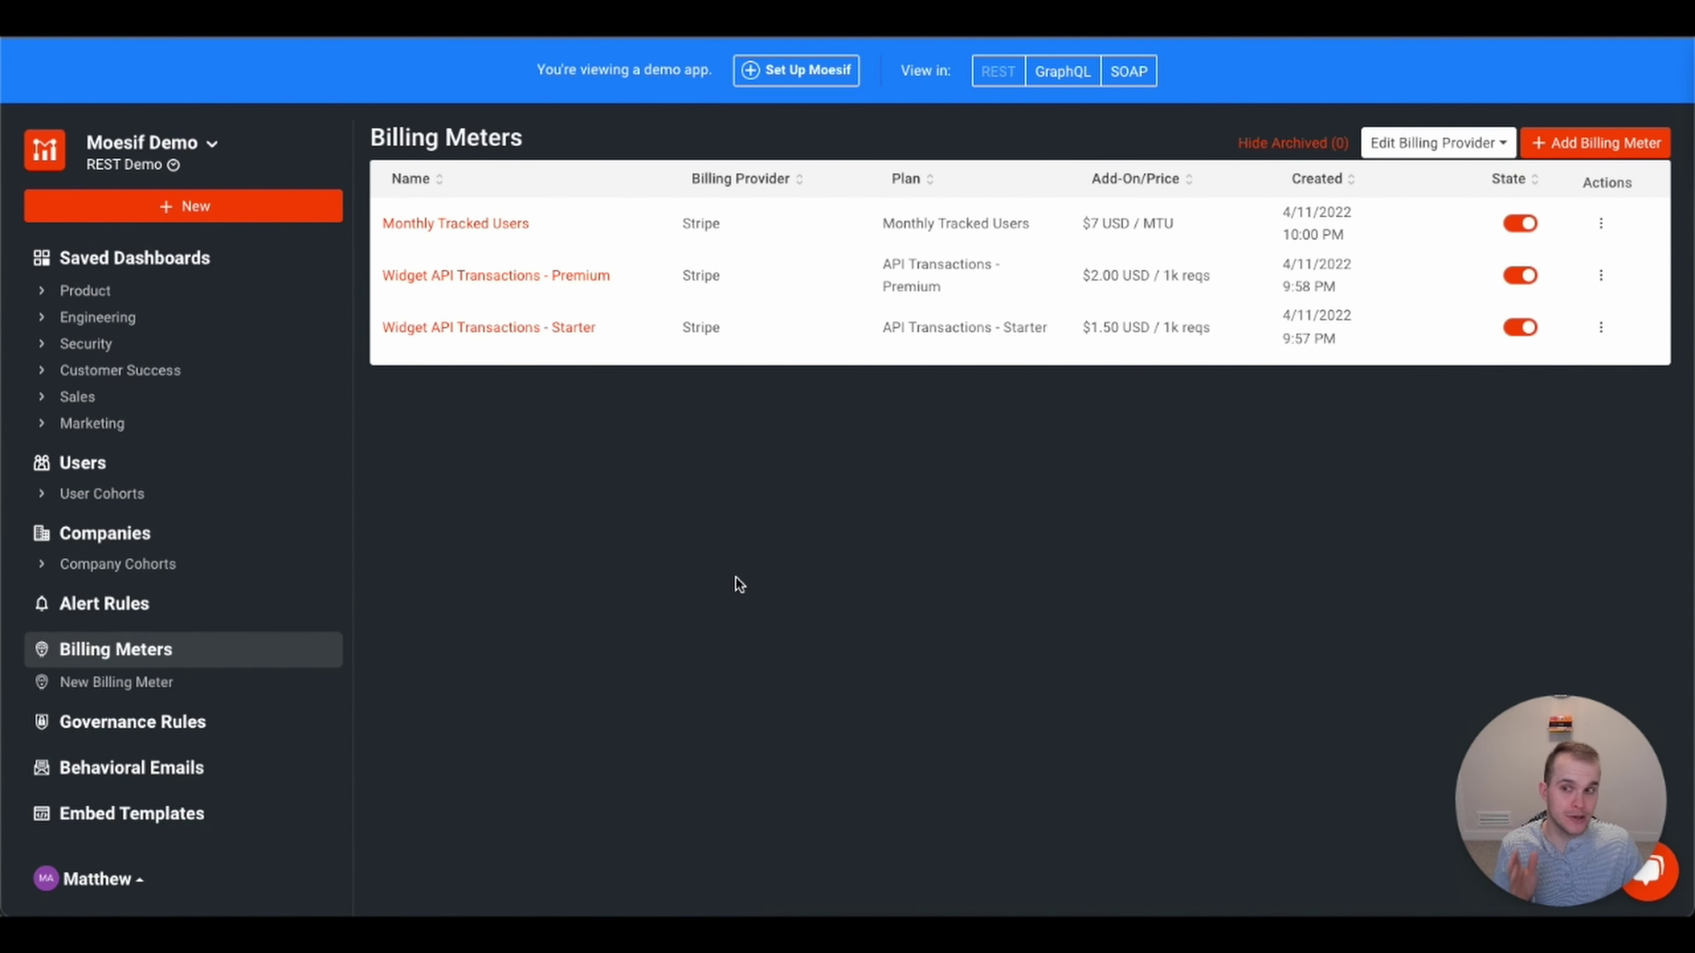
pyautogui.click(475, 224)
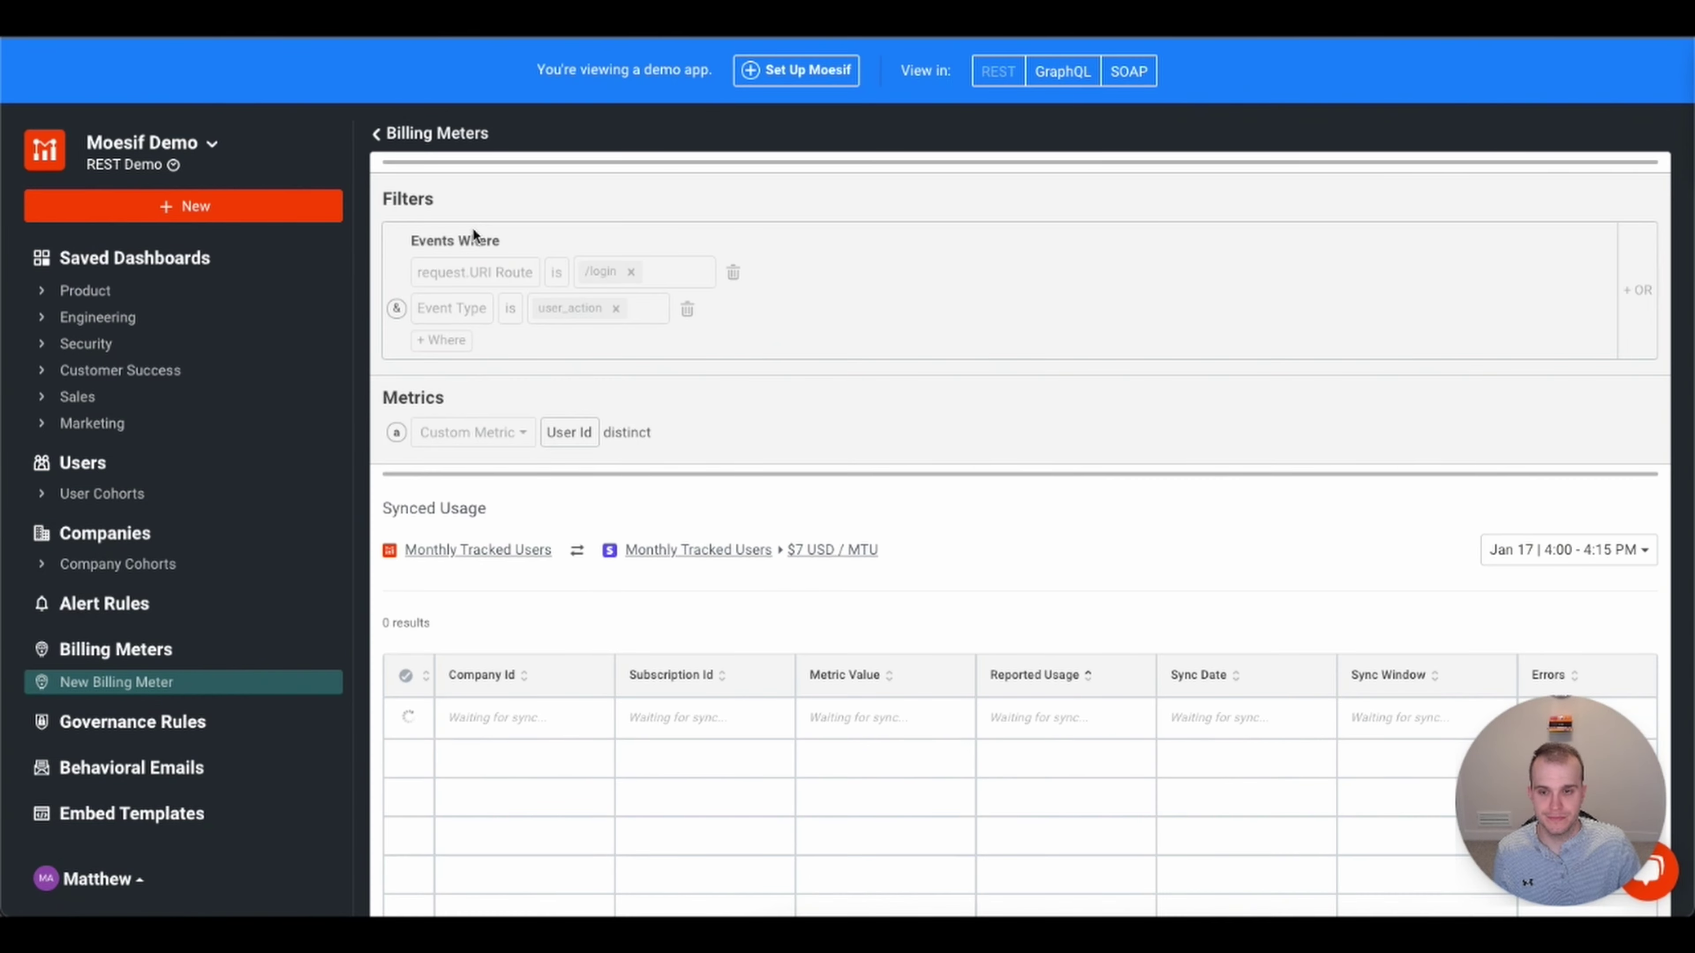
pyautogui.scroll(-1, 958, 603)
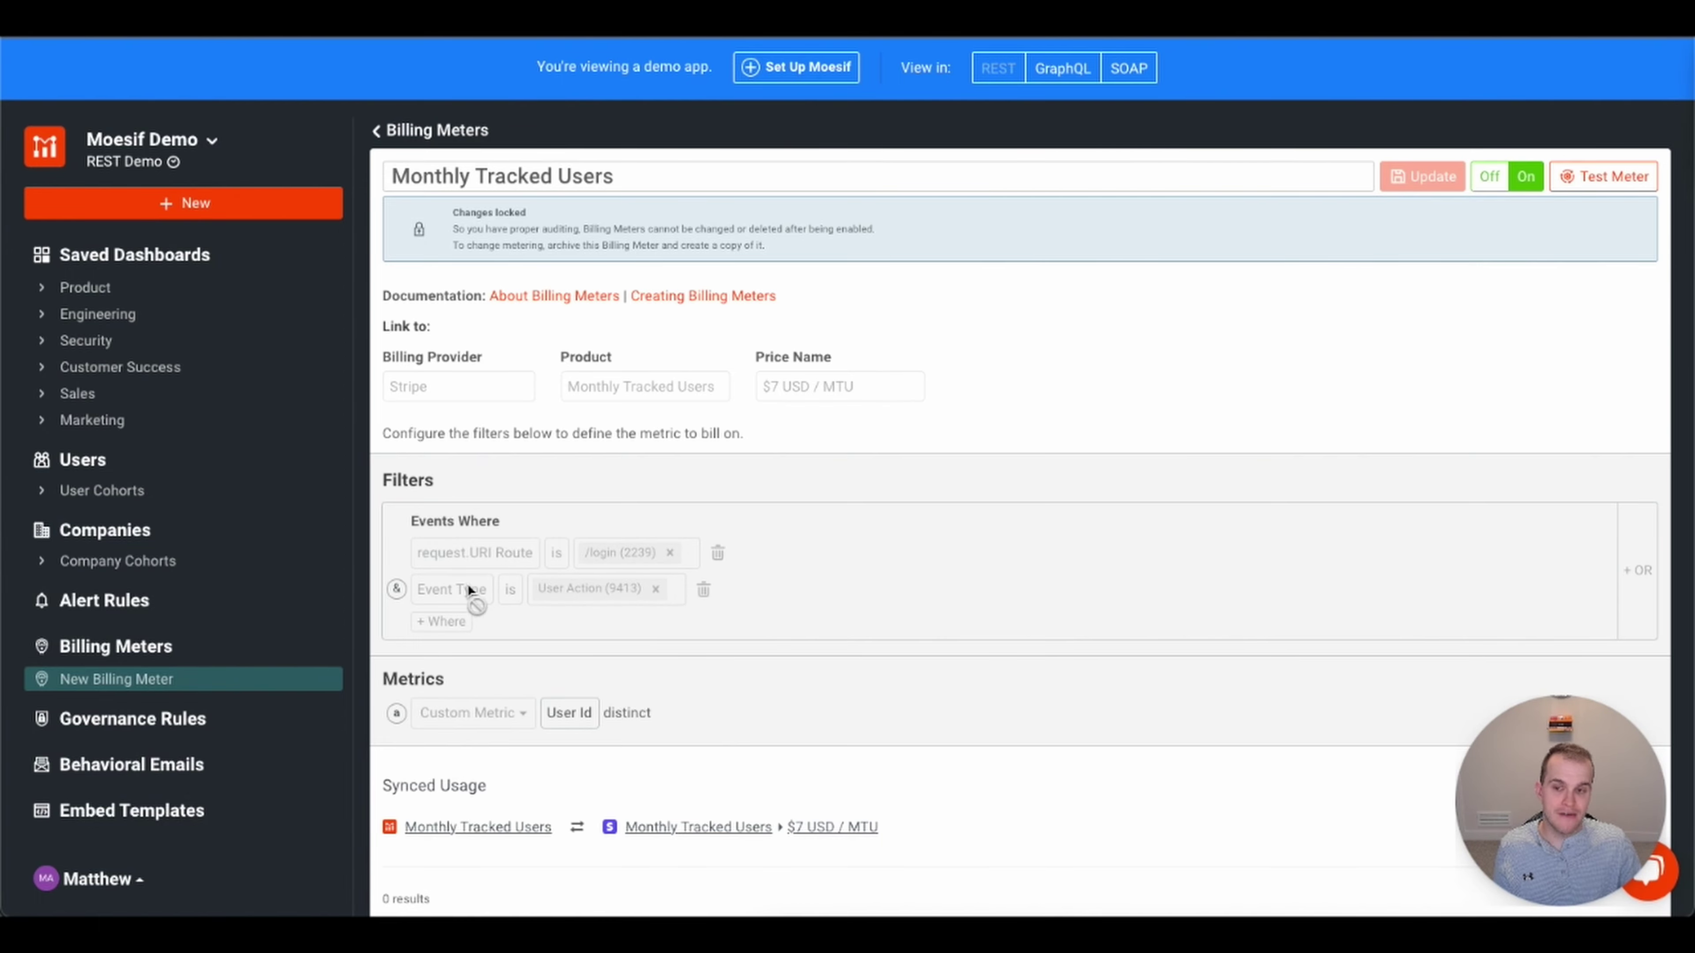
pyautogui.scroll(-1, 876, 618)
pyautogui.scroll(-4, 876, 618)
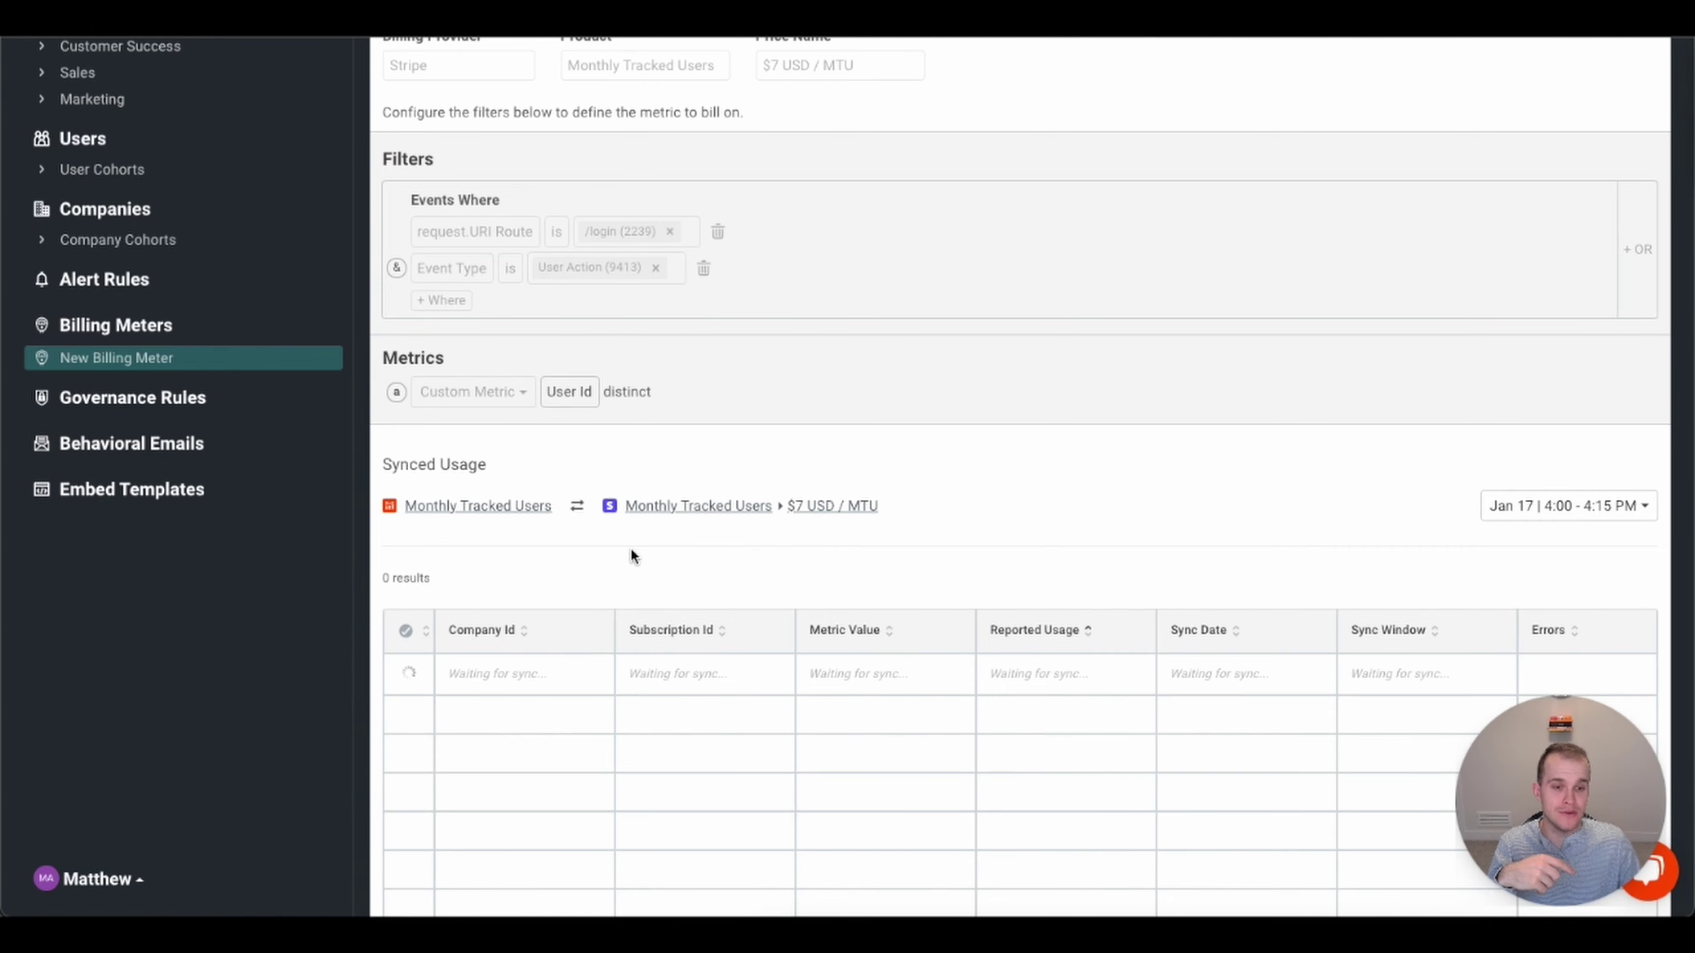
pyautogui.scroll(3, 641, 541)
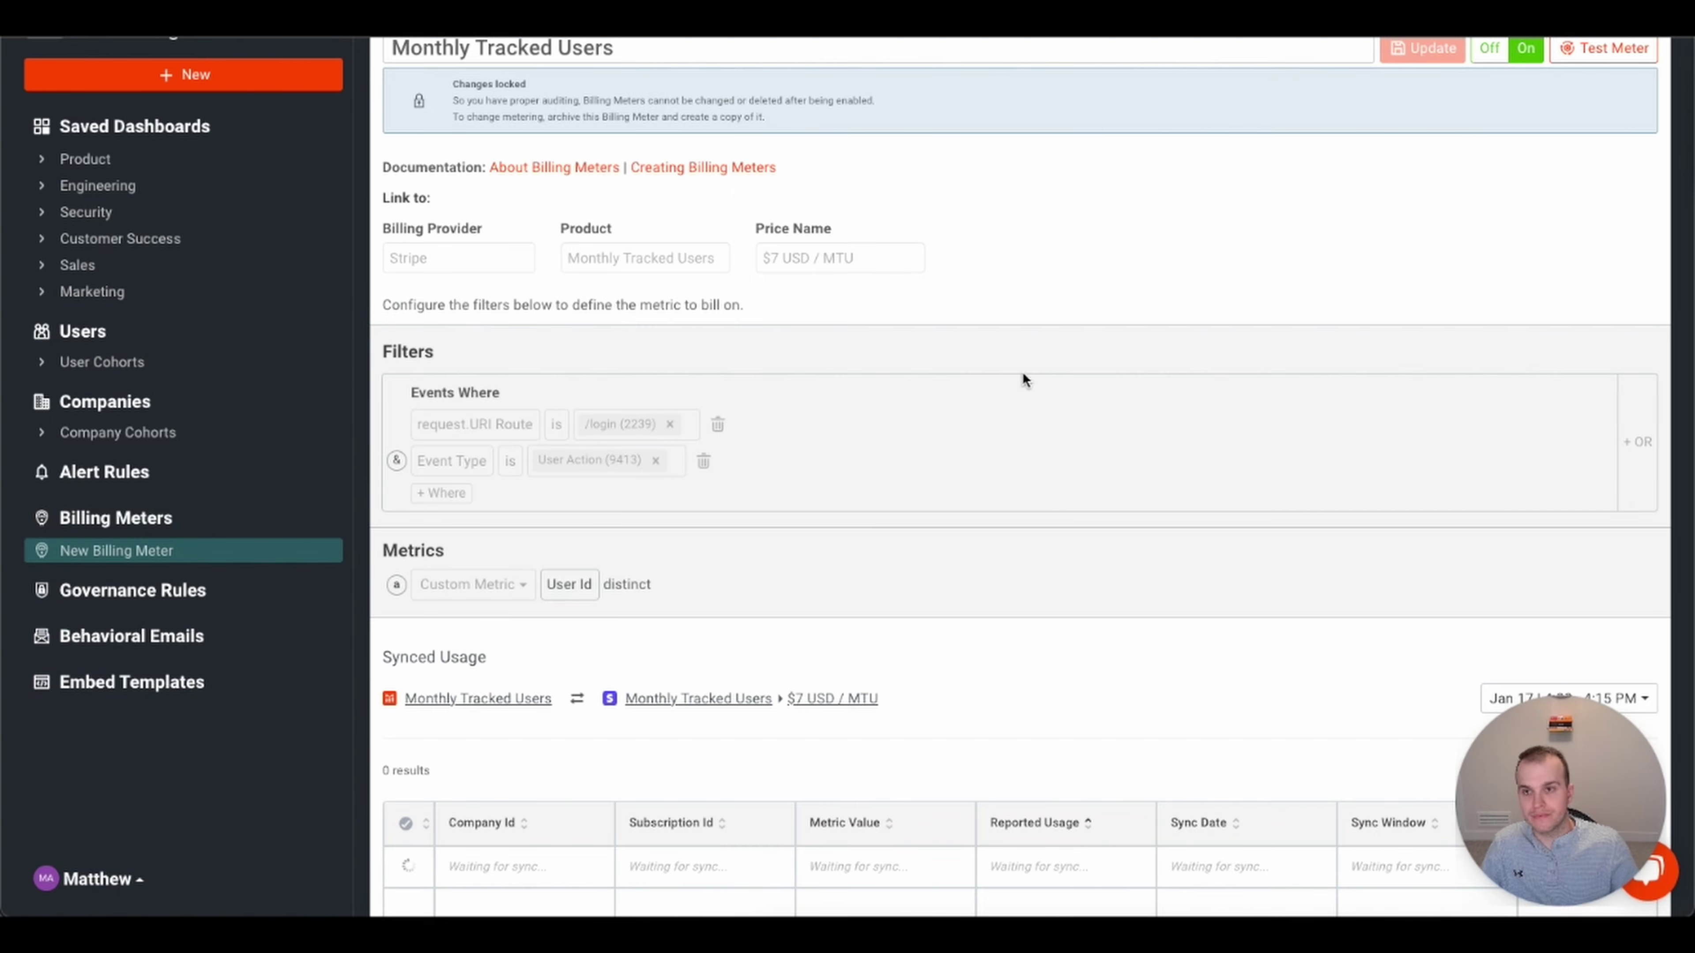
pyautogui.scroll(3, 1021, 374)
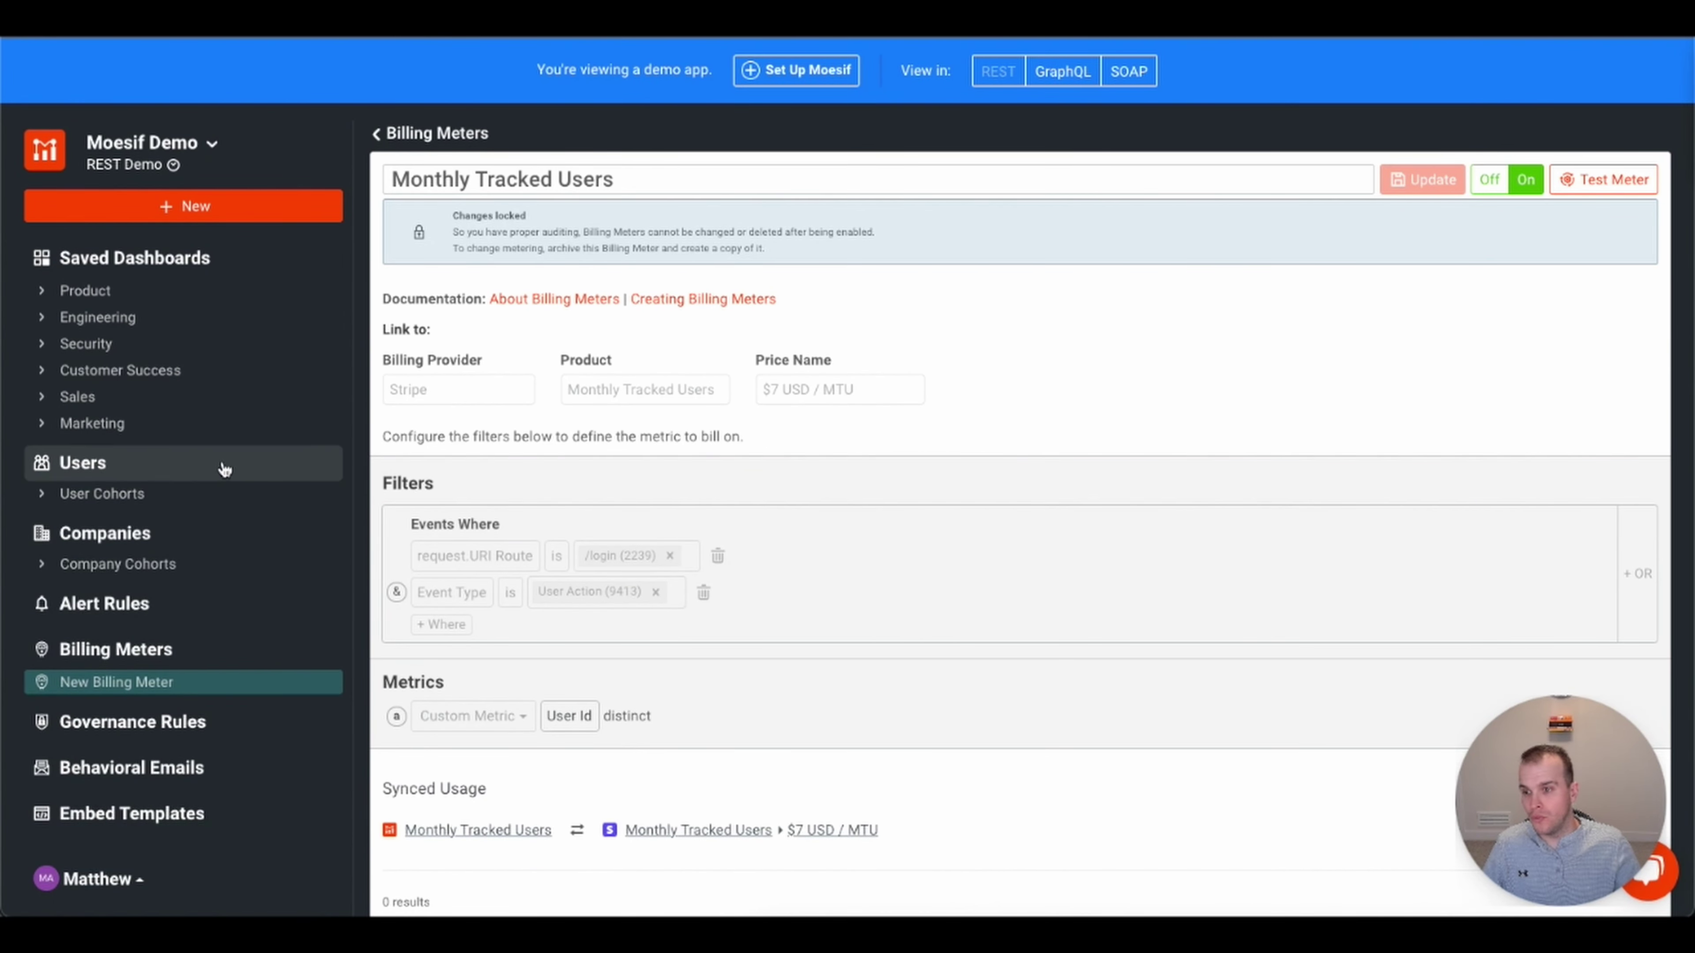
# - Start a new billing meter named 'Test Billing Meter' without the /login and User Action filters
pyautogui.click(187, 205)
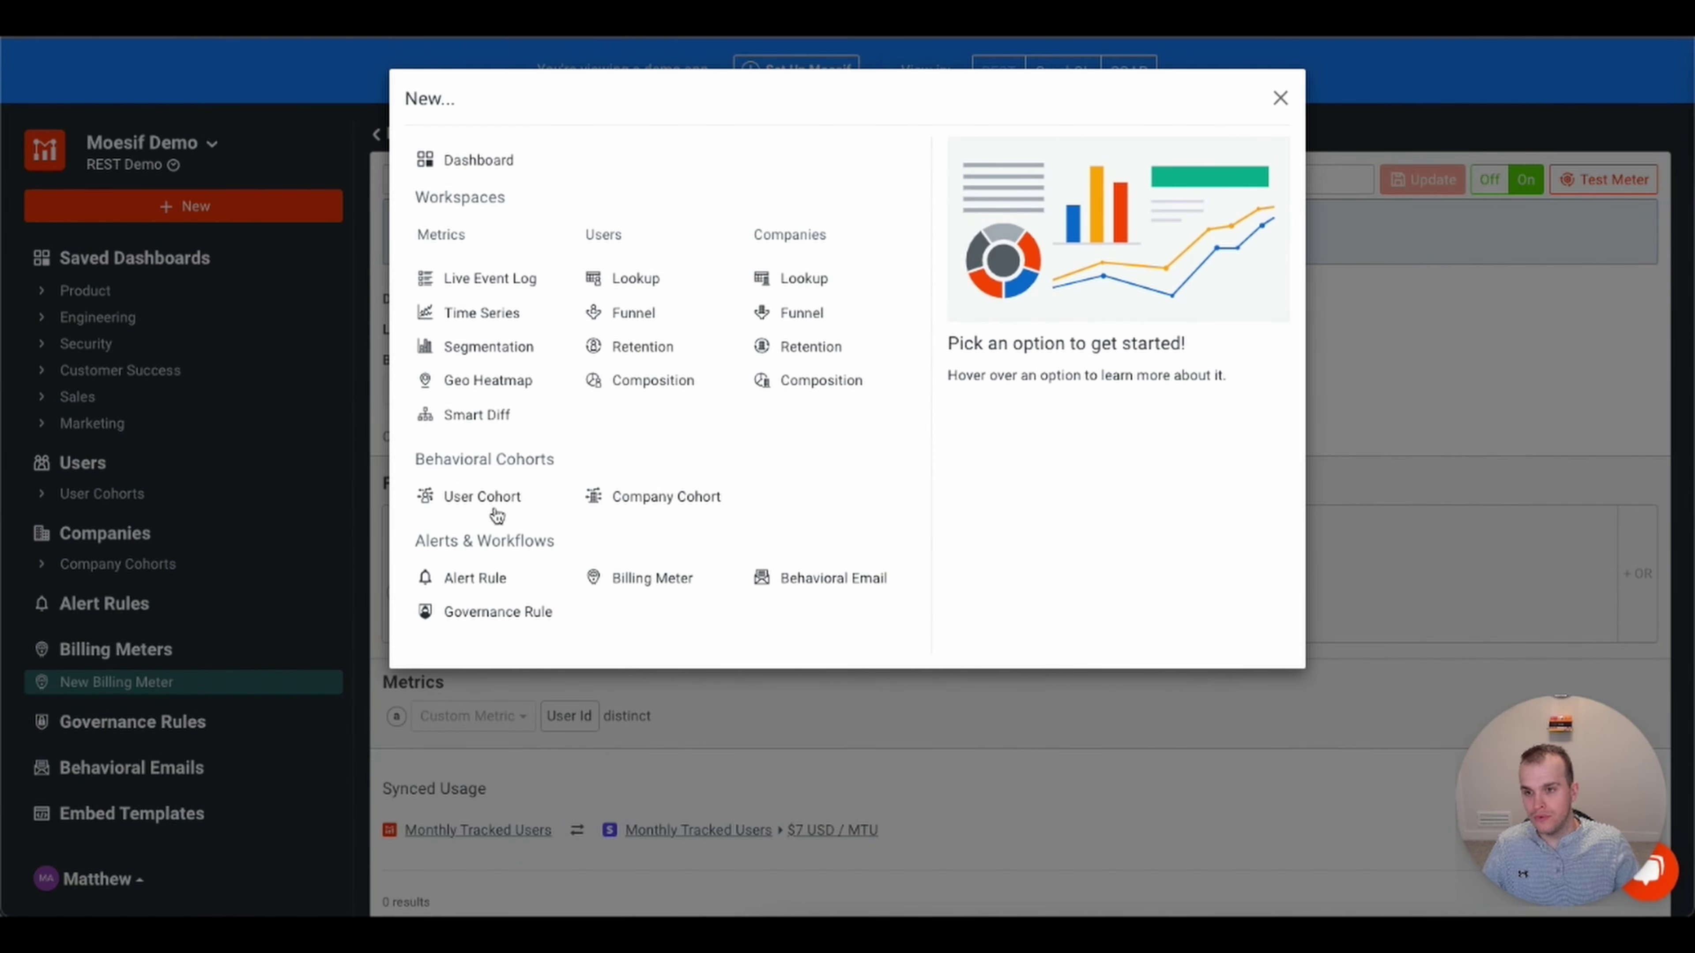
pyautogui.click(652, 573)
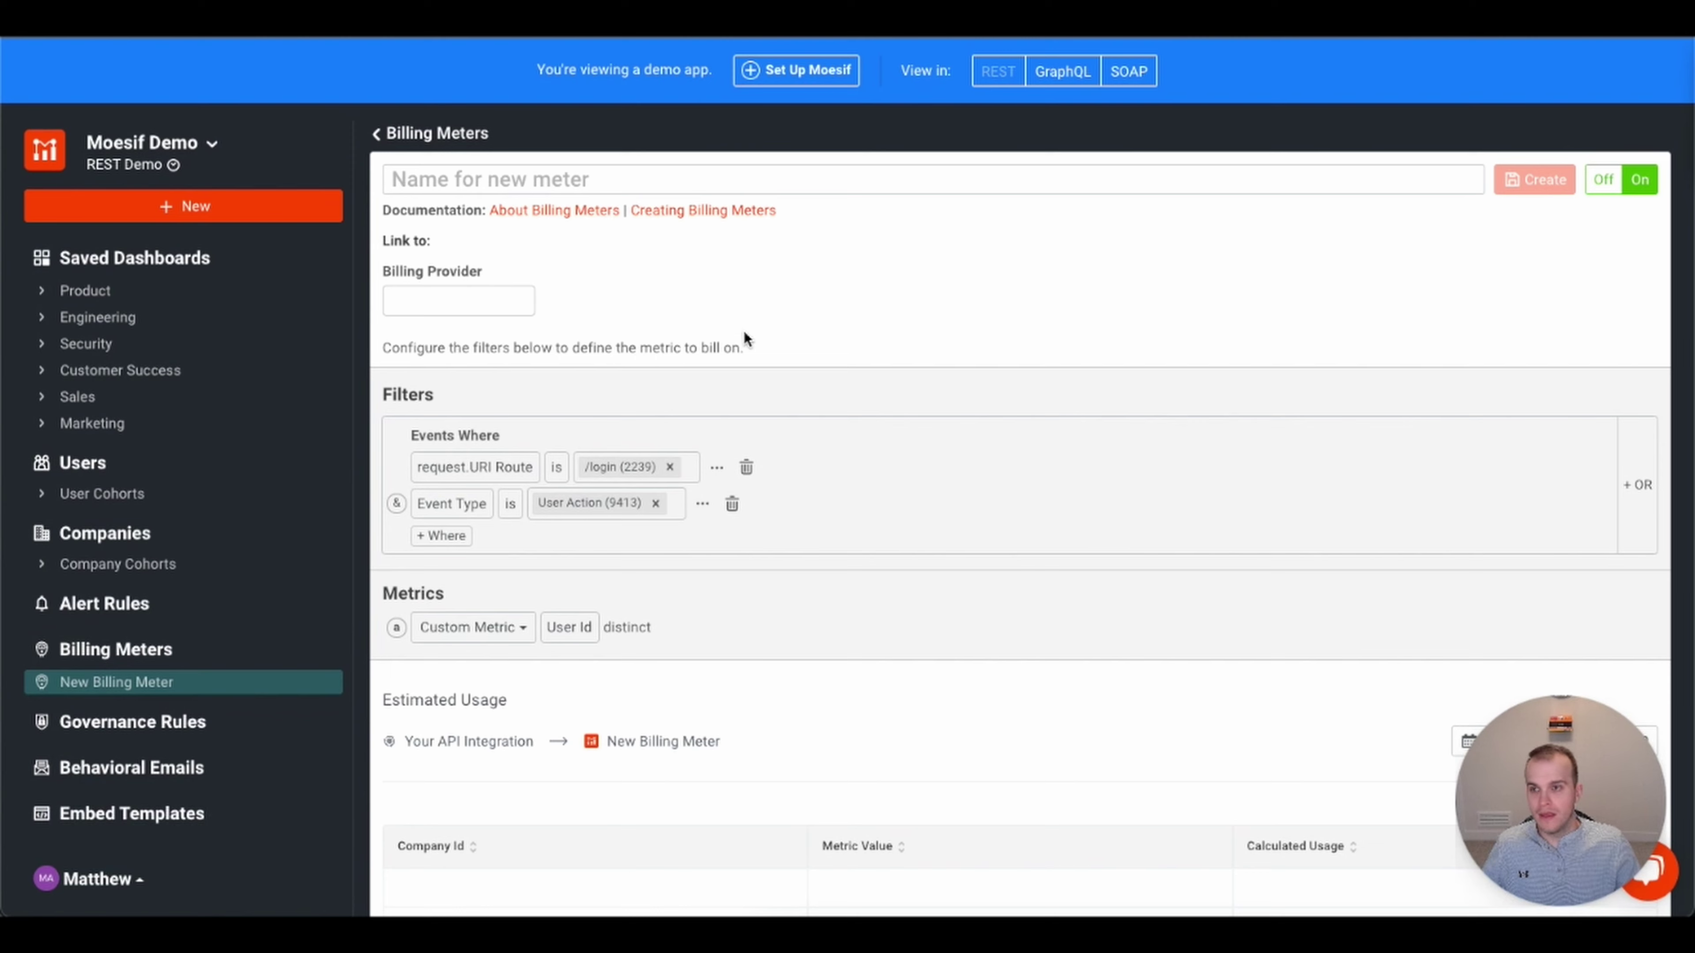
pyautogui.click(747, 468)
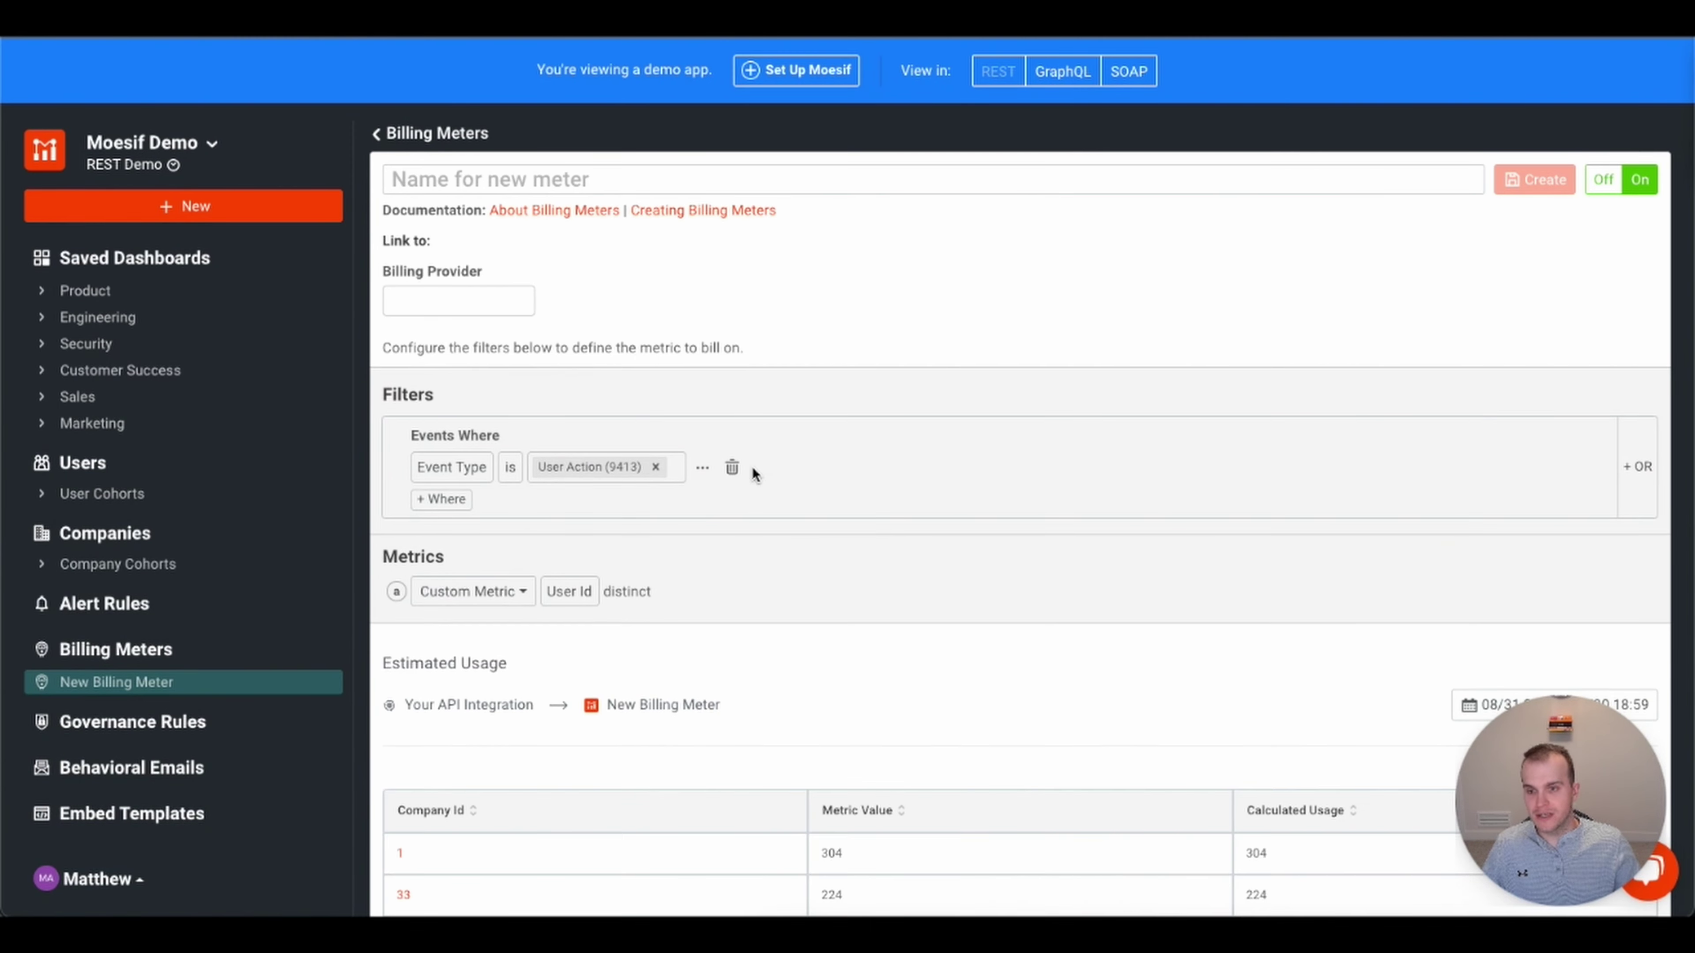
pyautogui.click(733, 469)
pyautogui.click(592, 184)
pyautogui.write('Test B')
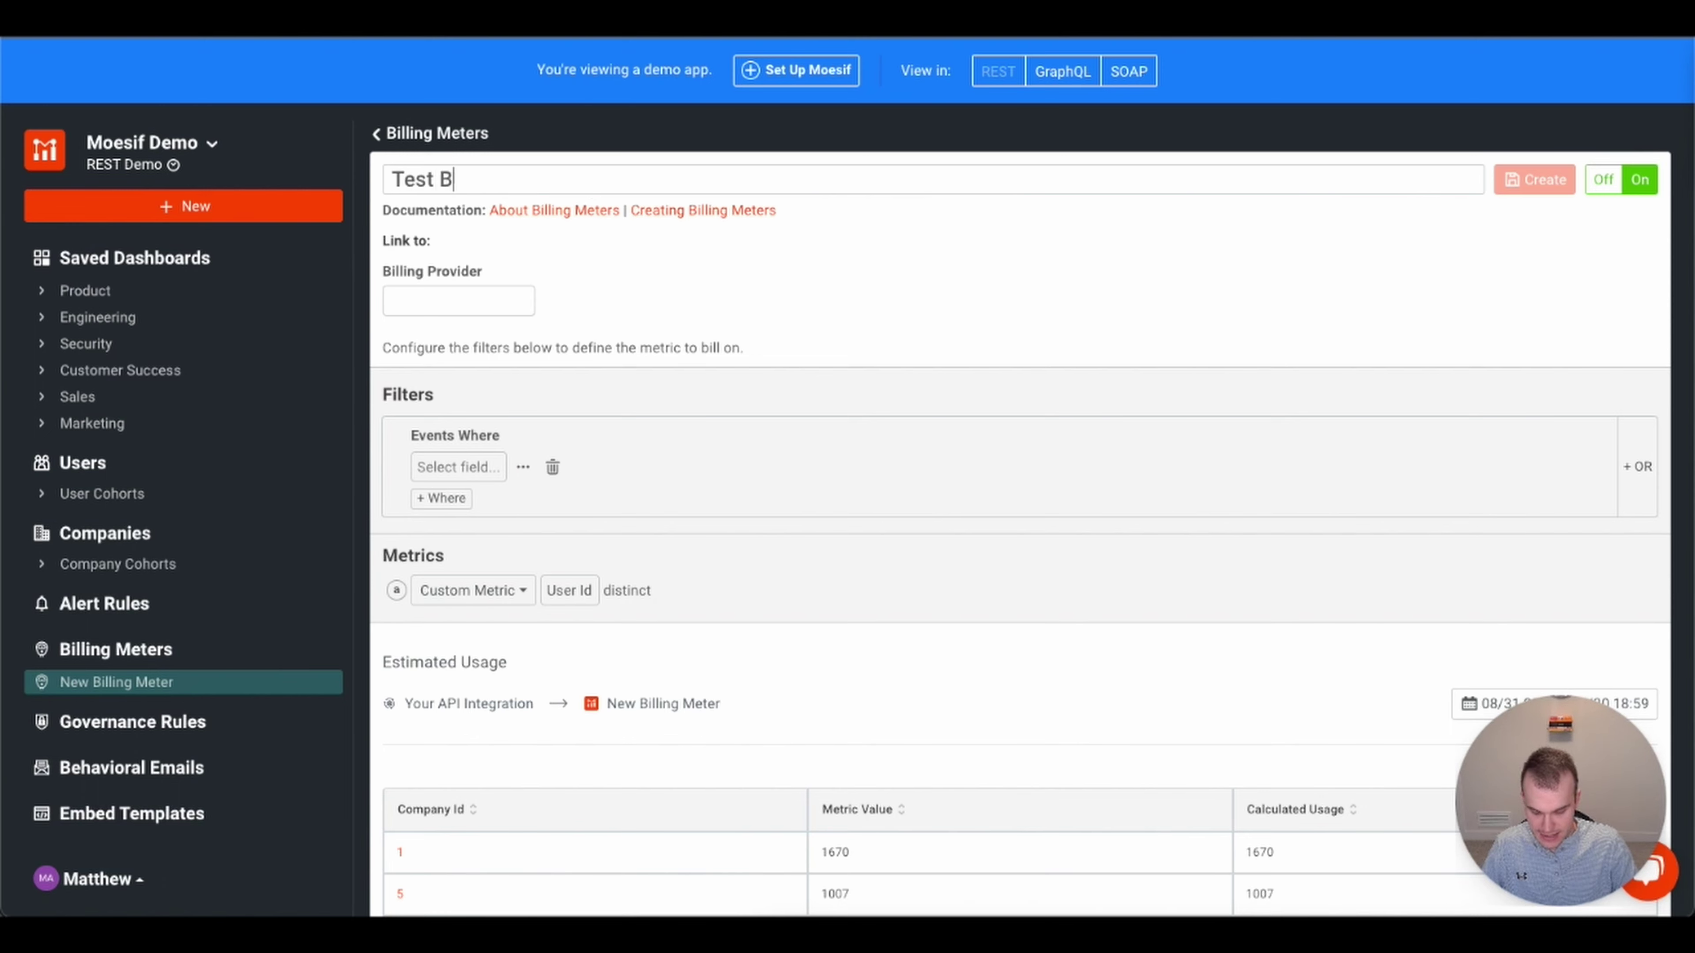
pyautogui.write('illing Meter')
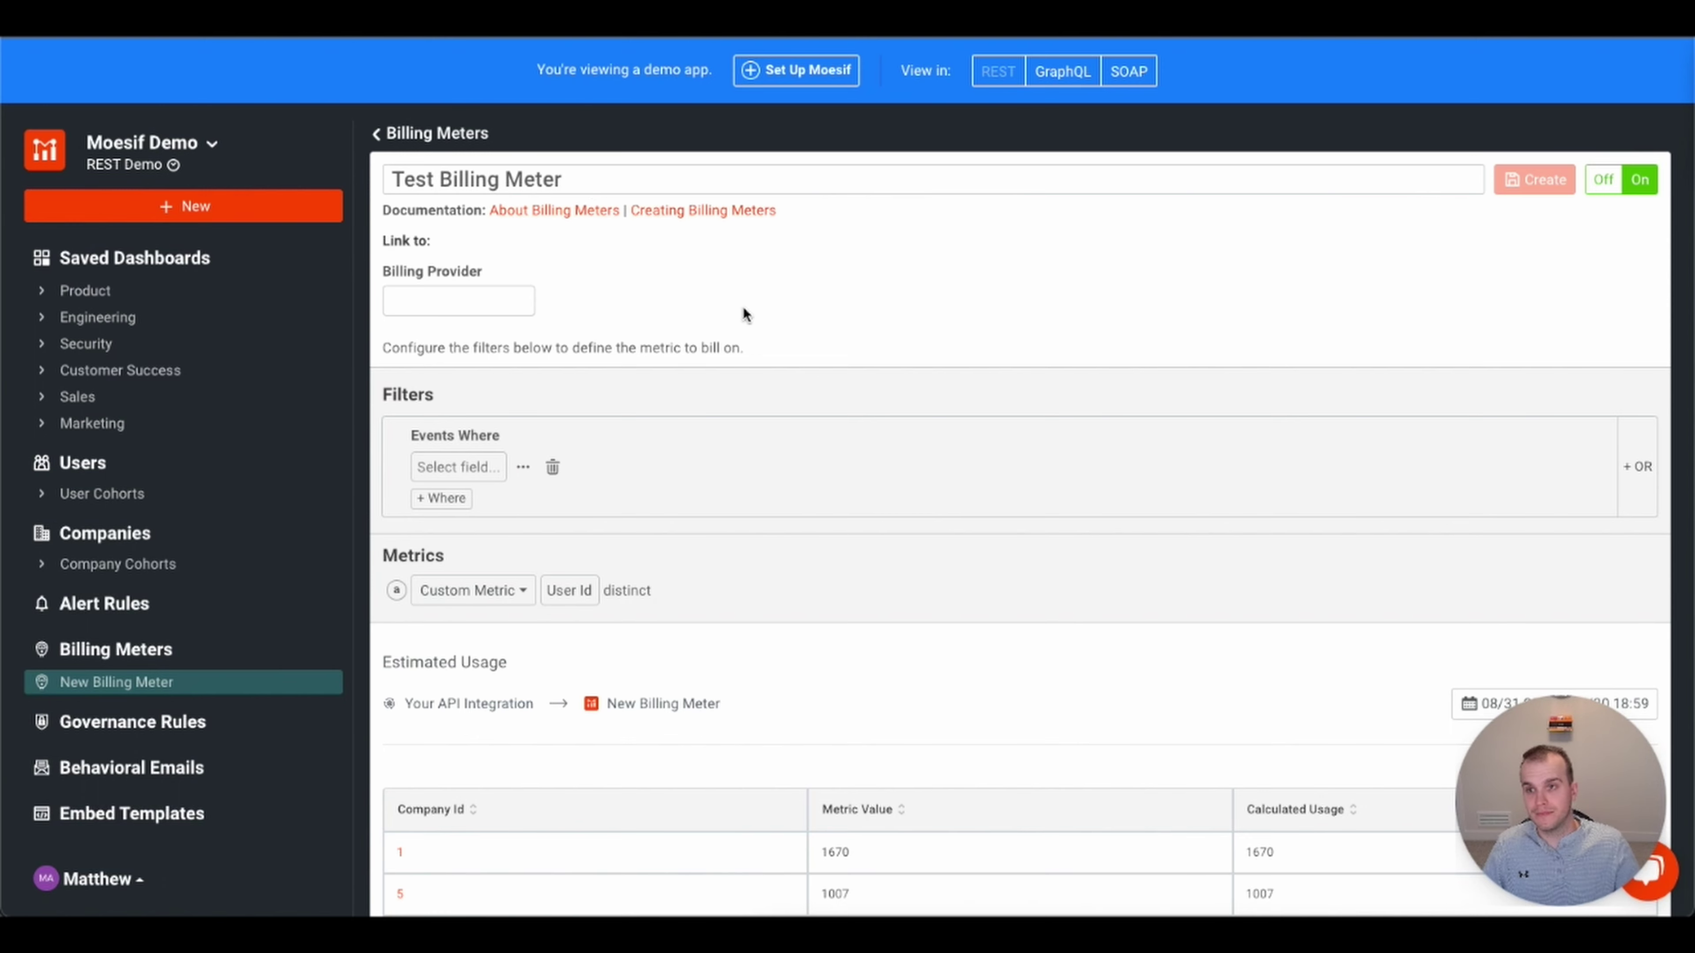
# - Bill through Stripe with product API Transactions - Starter at $1.50 USD / 1k reqs
pyautogui.click(479, 300)
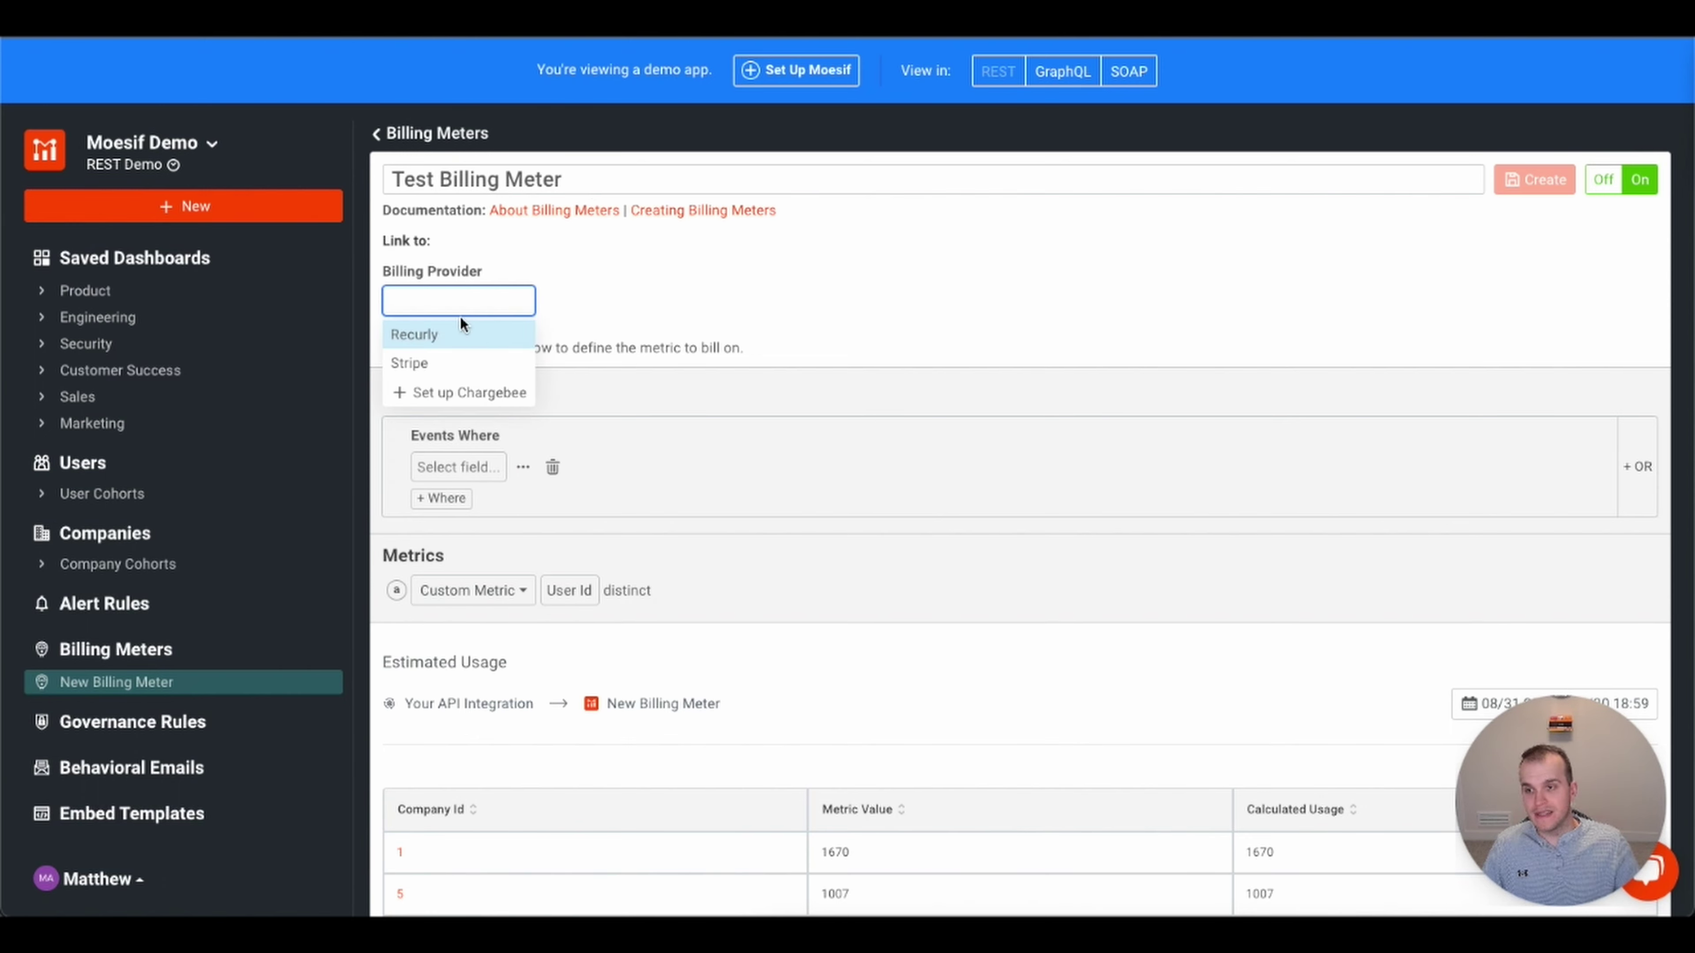
pyautogui.click(424, 363)
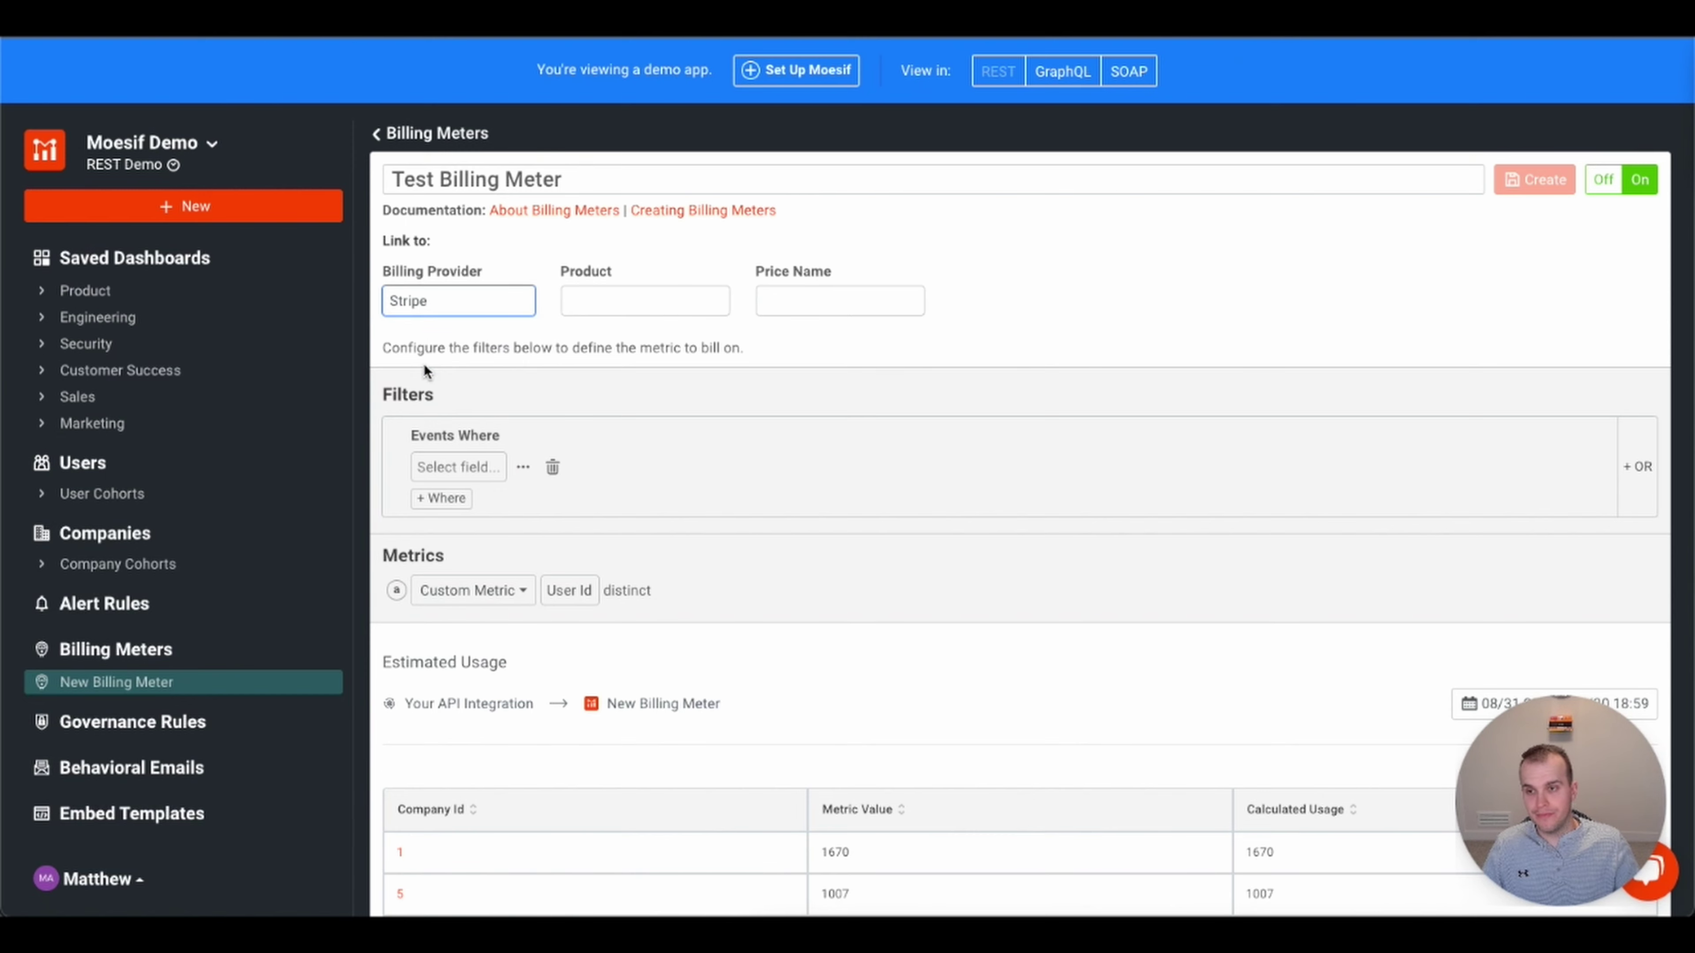
pyautogui.click(644, 304)
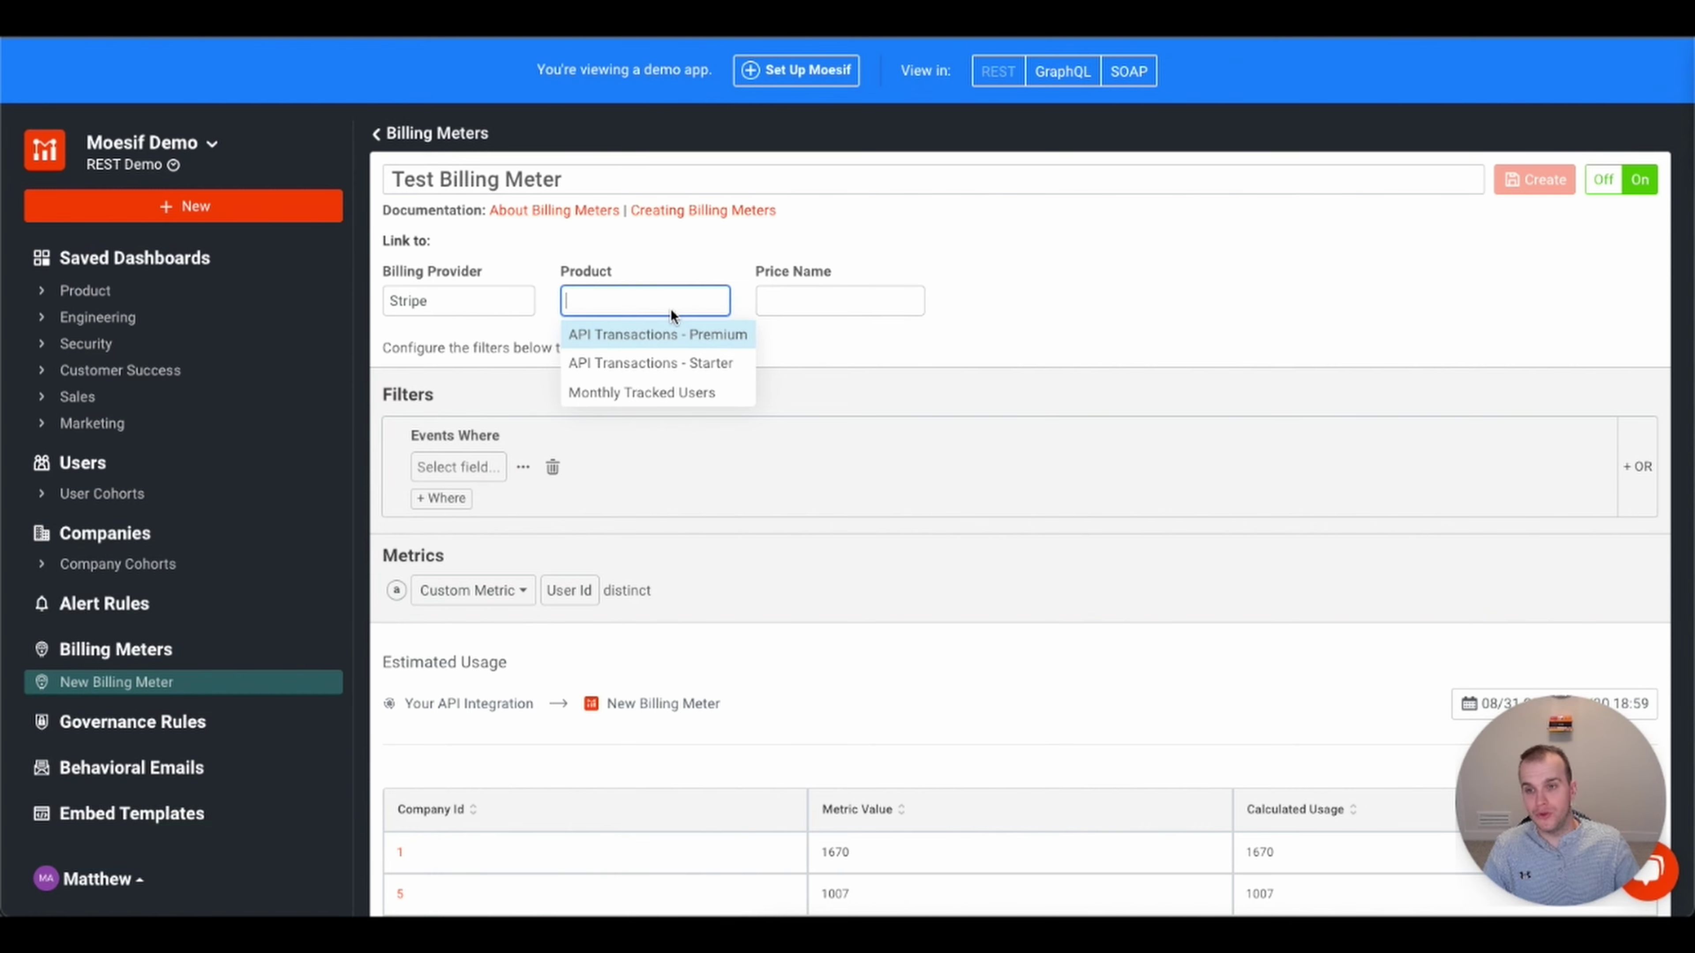
pyautogui.click(651, 361)
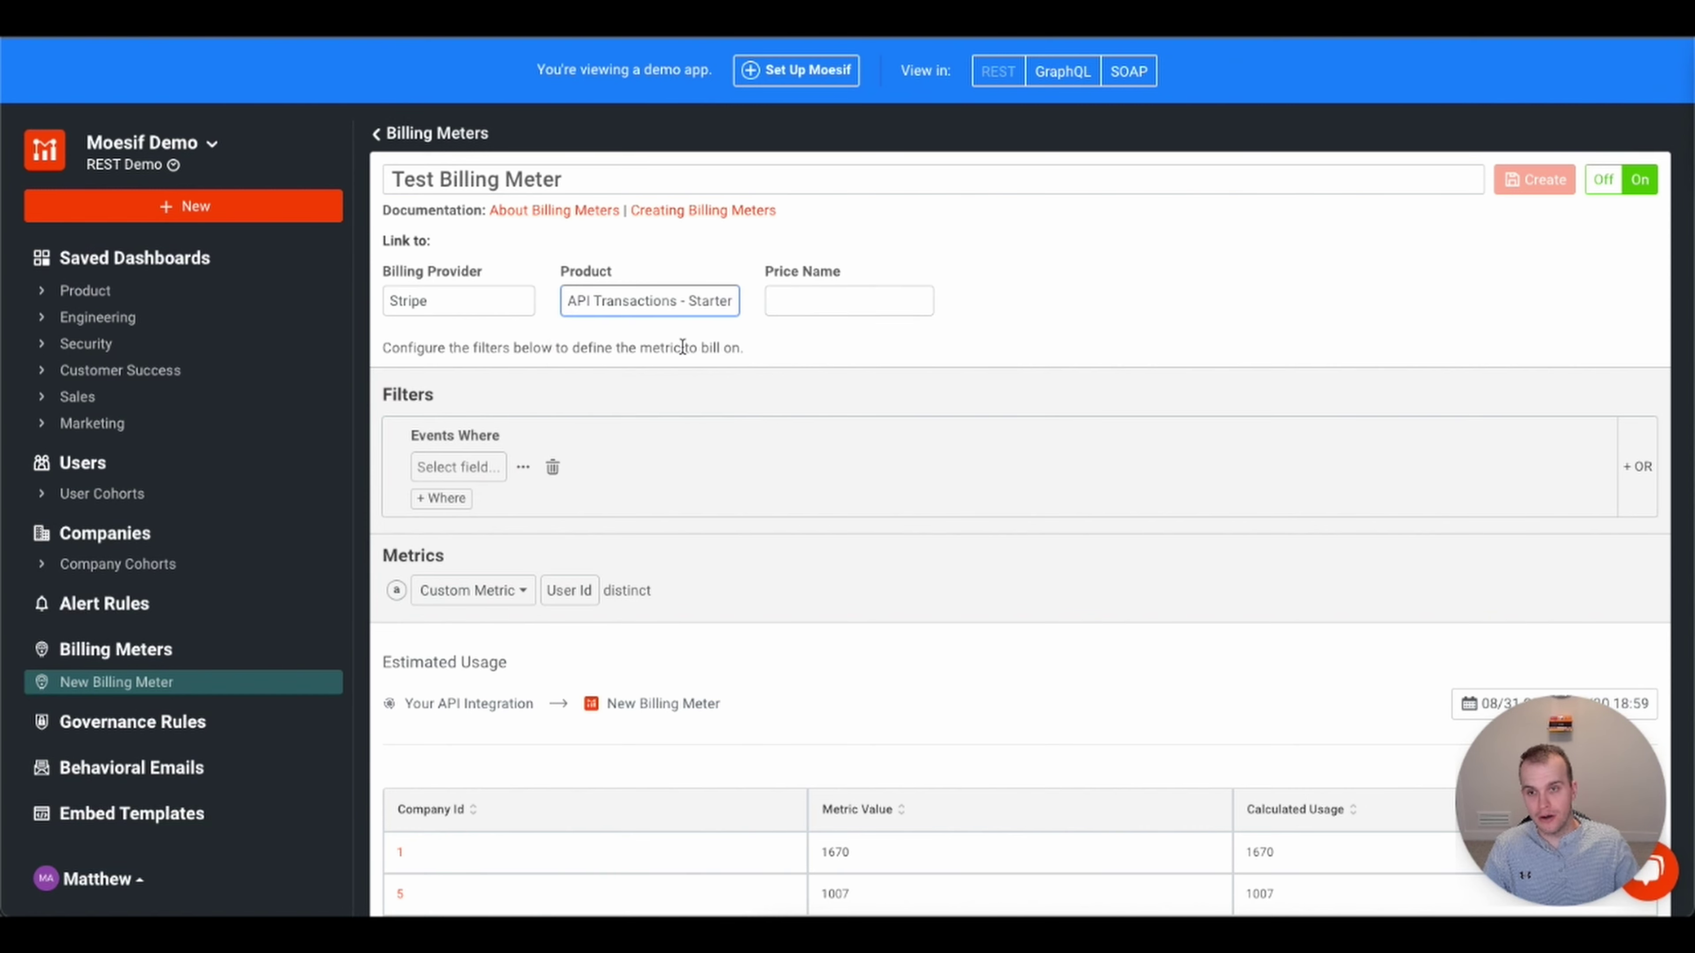
pyautogui.click(851, 293)
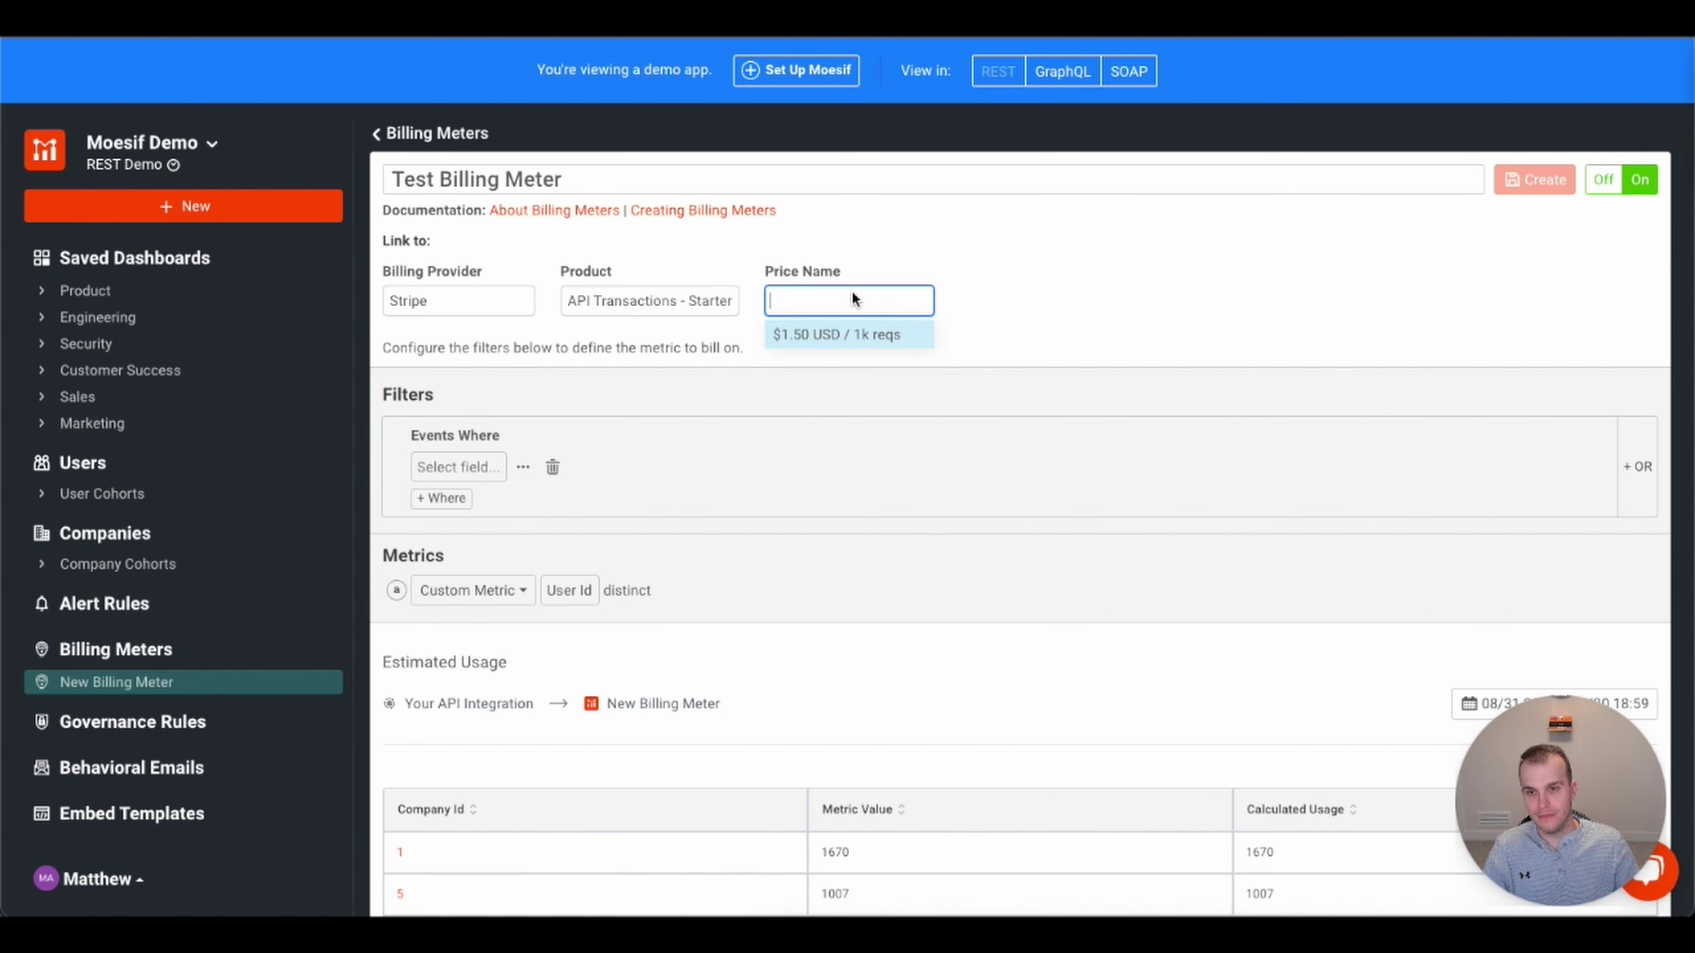
pyautogui.click(837, 335)
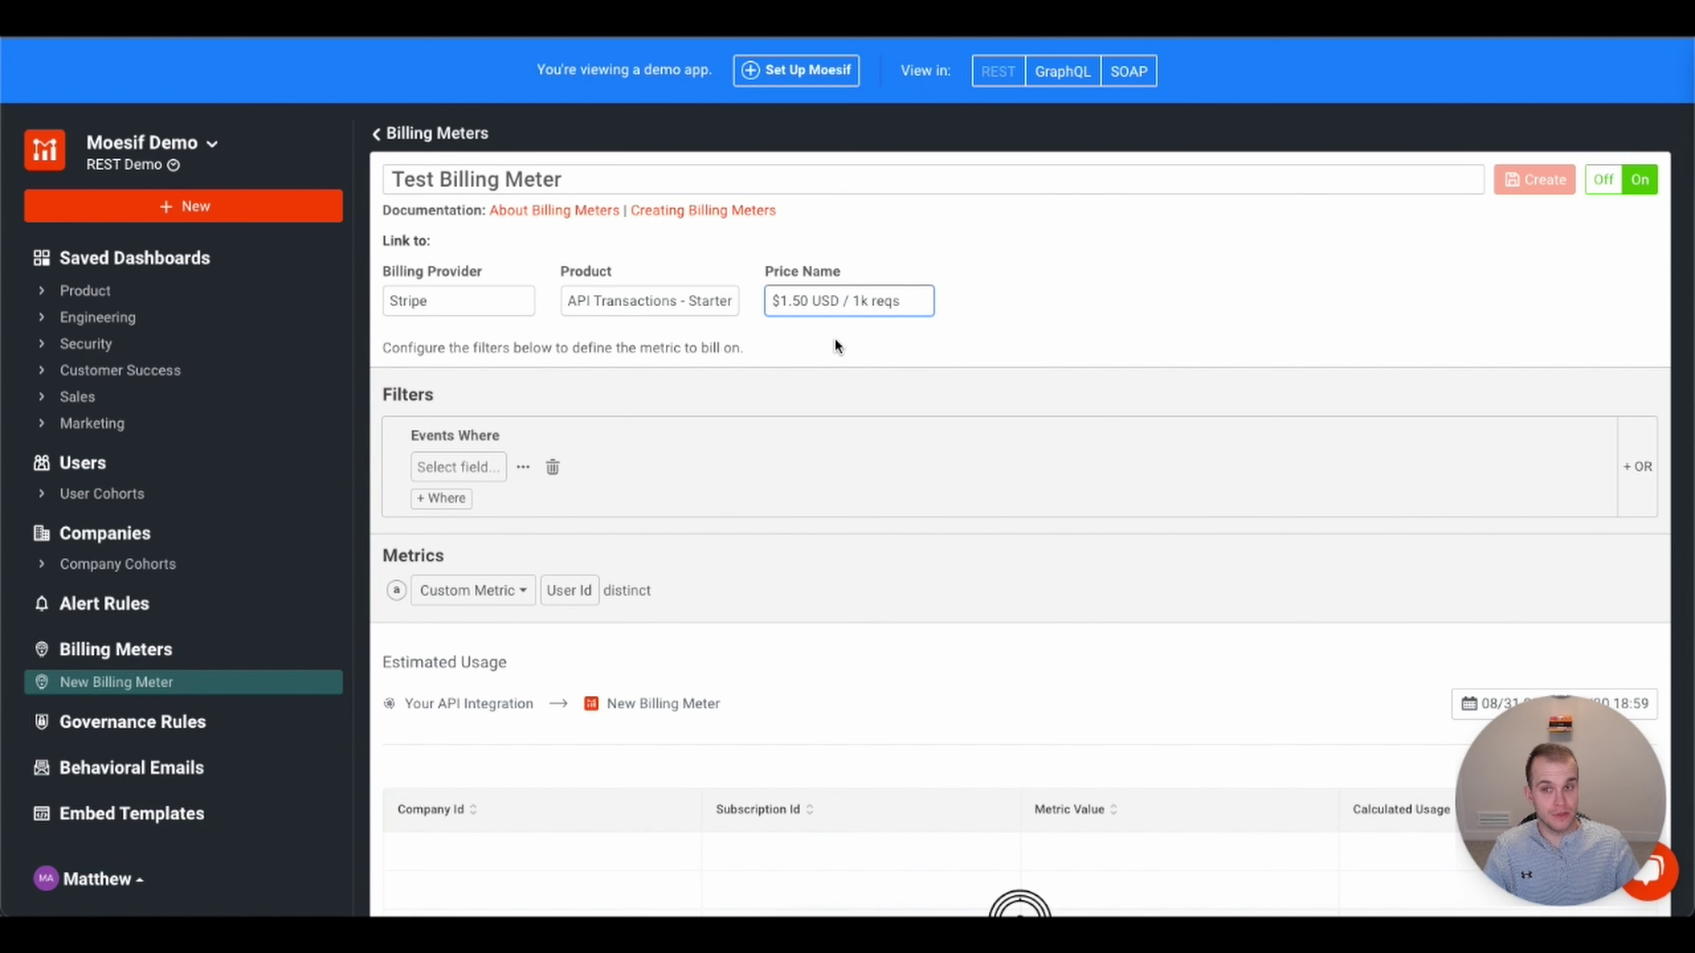
# - Add a request URI Route filter with the comparison set to 'is not'
pyautogui.click(446, 471)
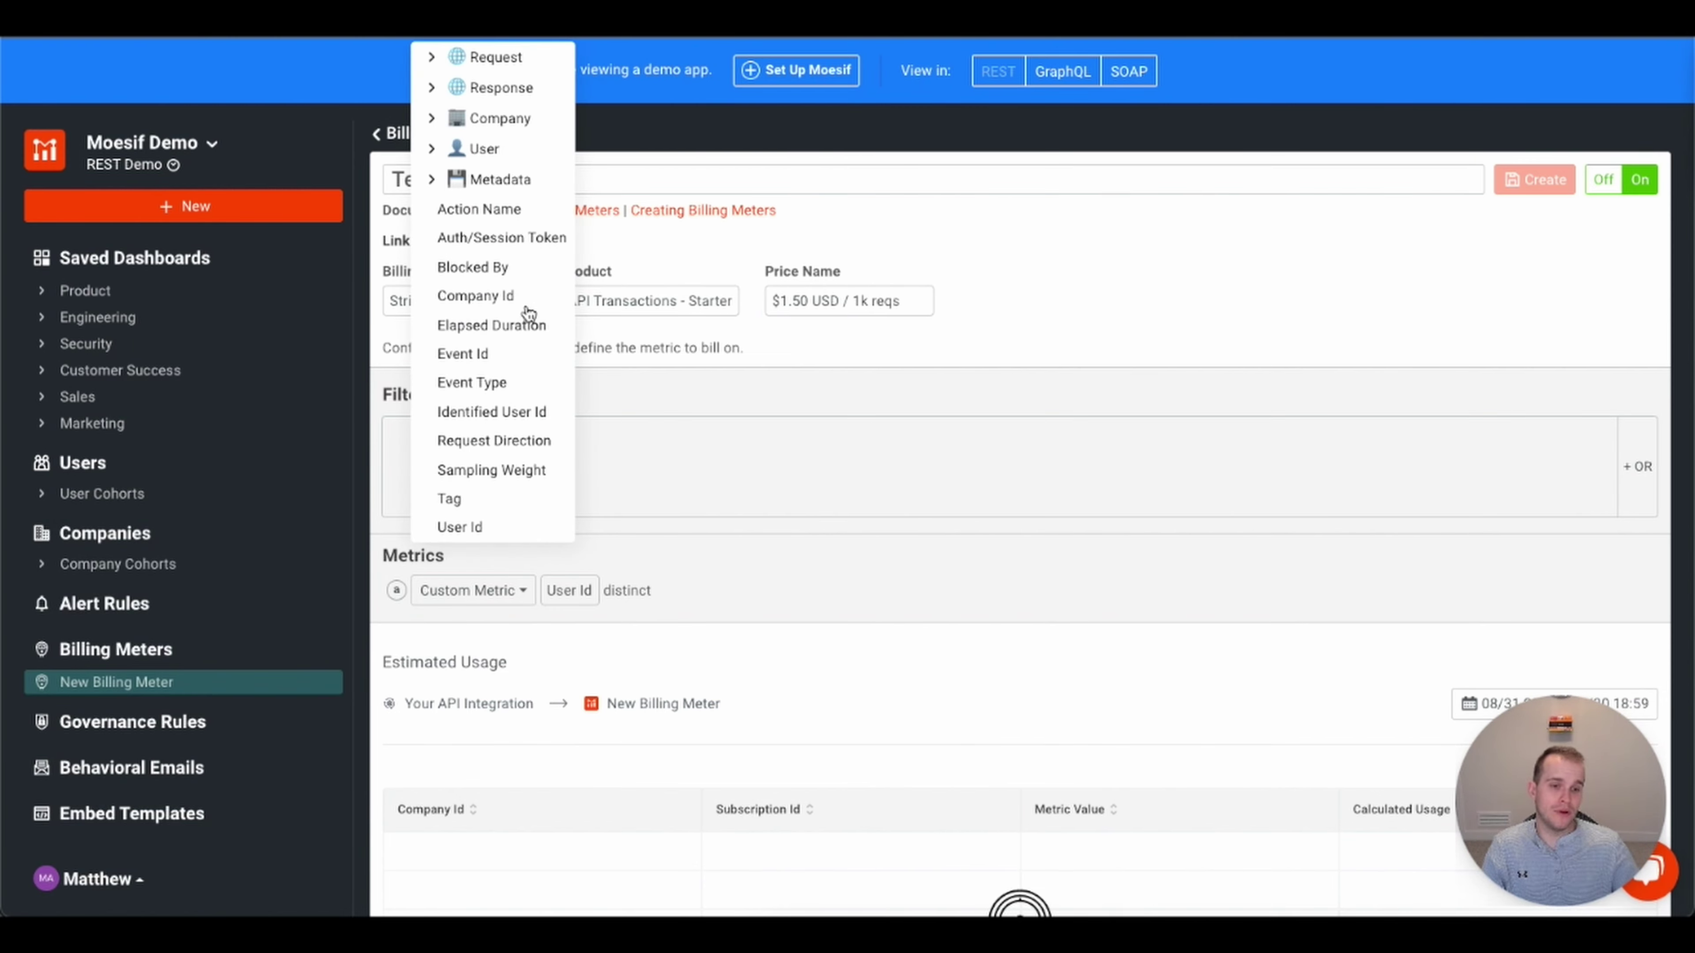
pyautogui.click(431, 59)
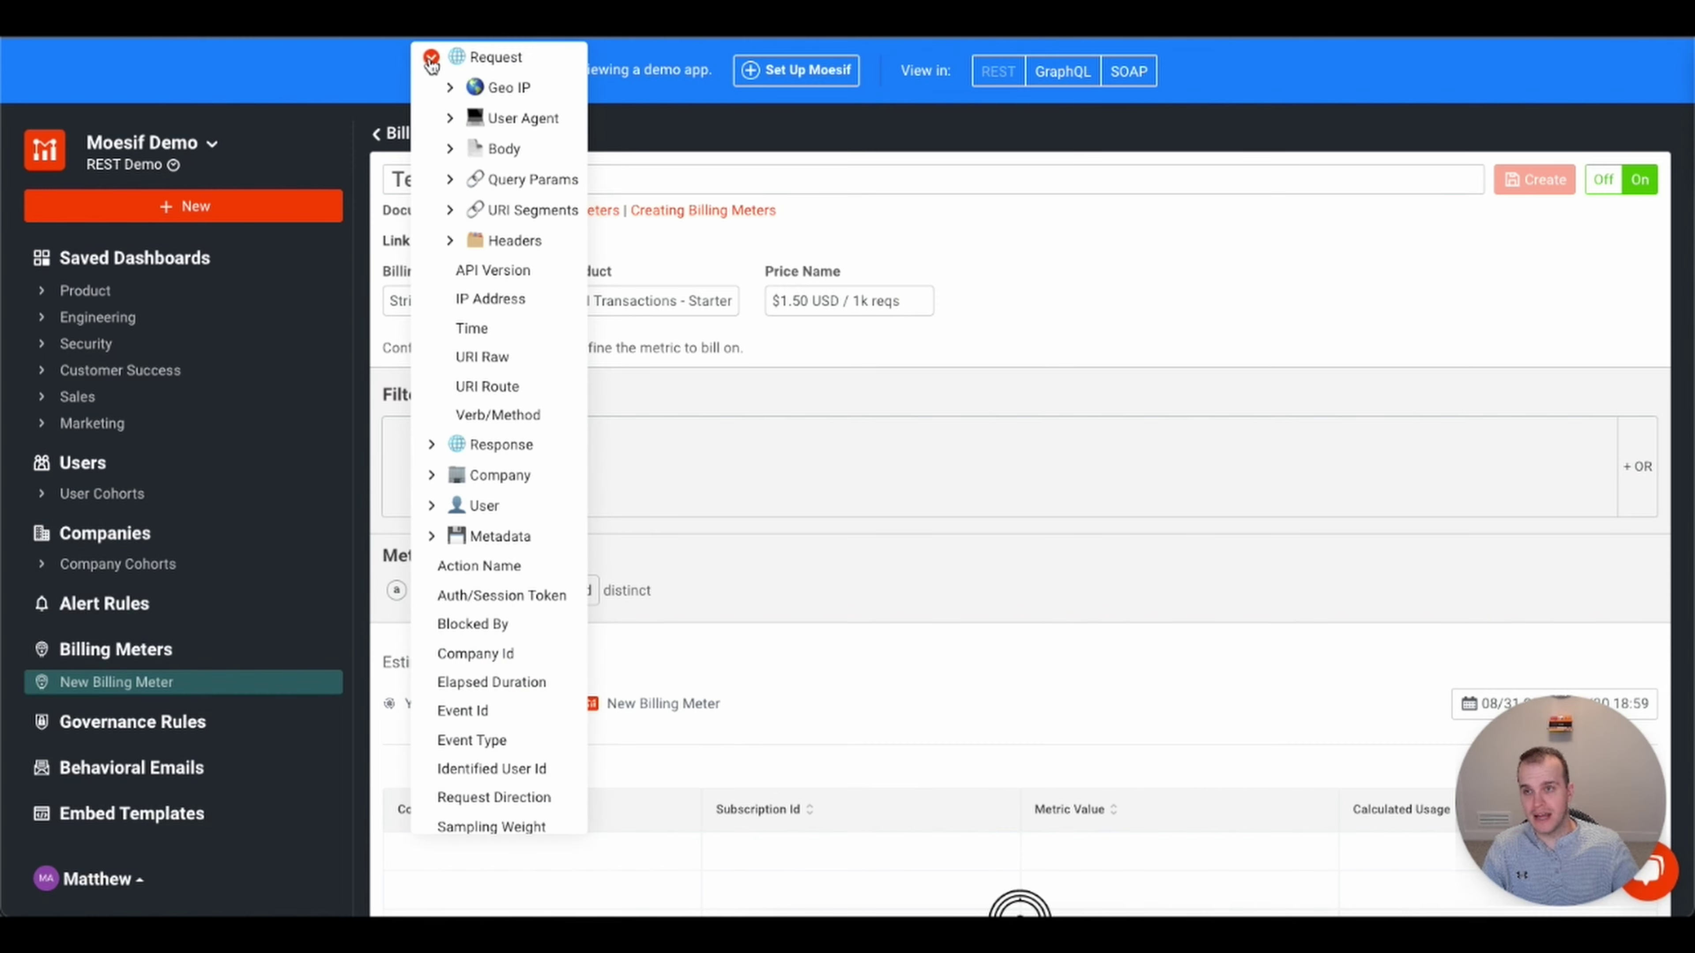
pyautogui.click(493, 391)
pyautogui.click(605, 466)
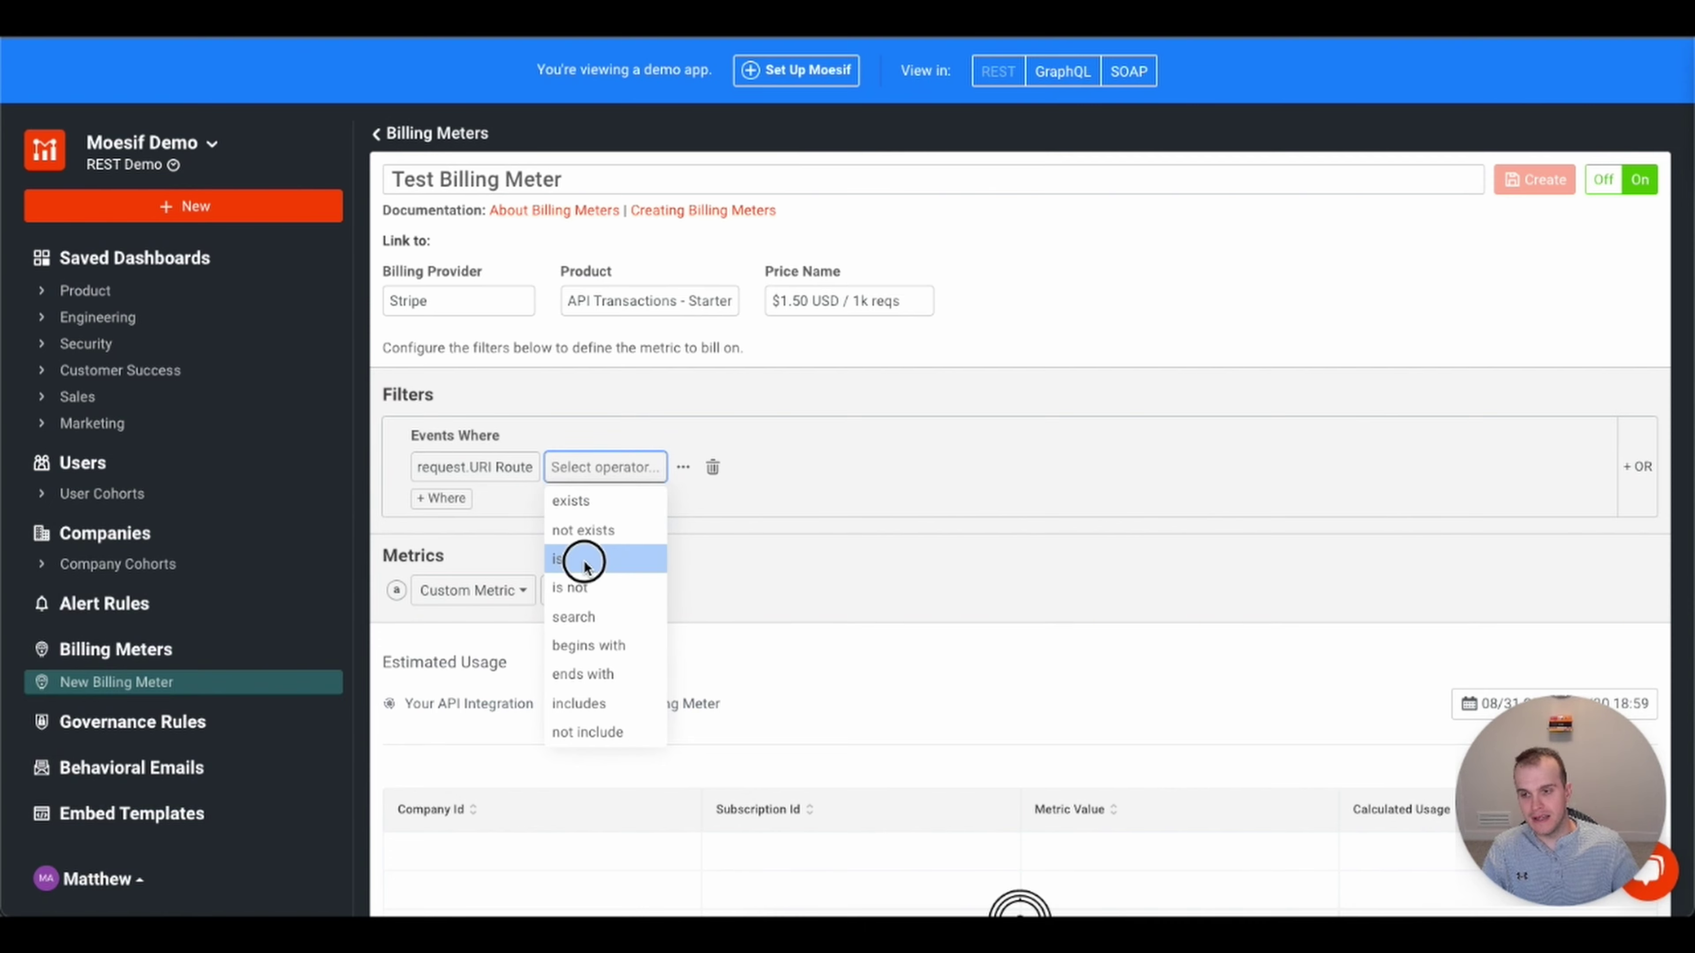
pyautogui.click(582, 565)
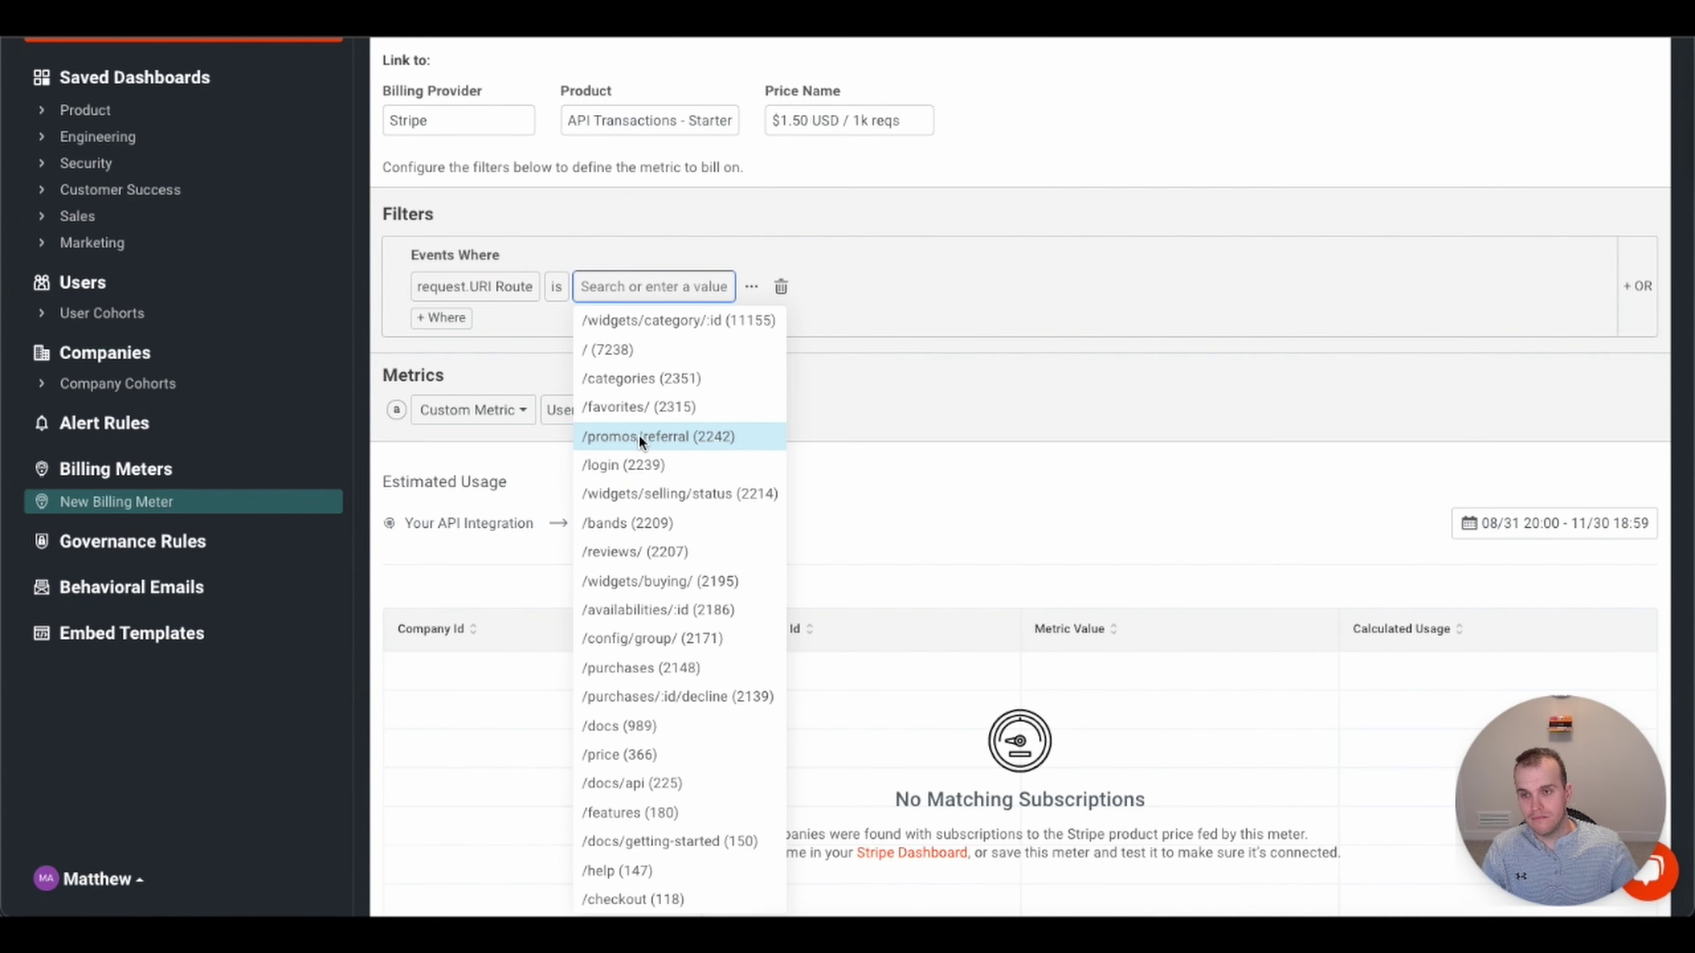
pyautogui.click(971, 289)
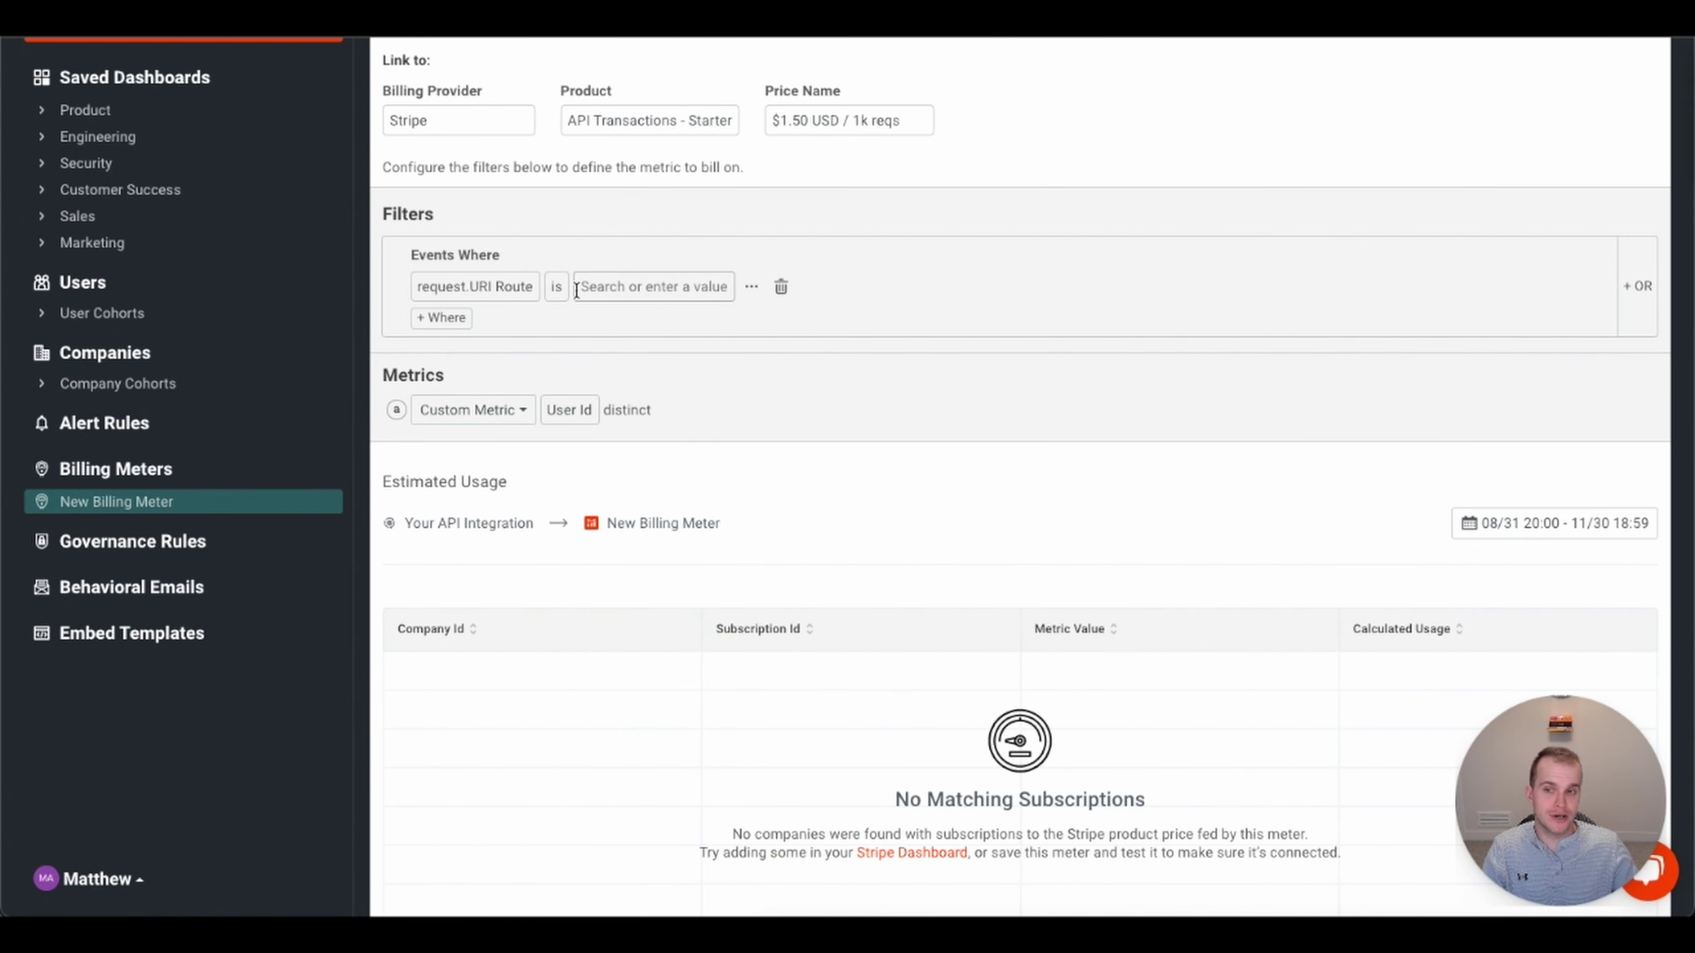
pyautogui.click(558, 288)
pyautogui.click(570, 407)
# - Exclude the /login and / routes in the URI Route filter
pyautogui.click(666, 289)
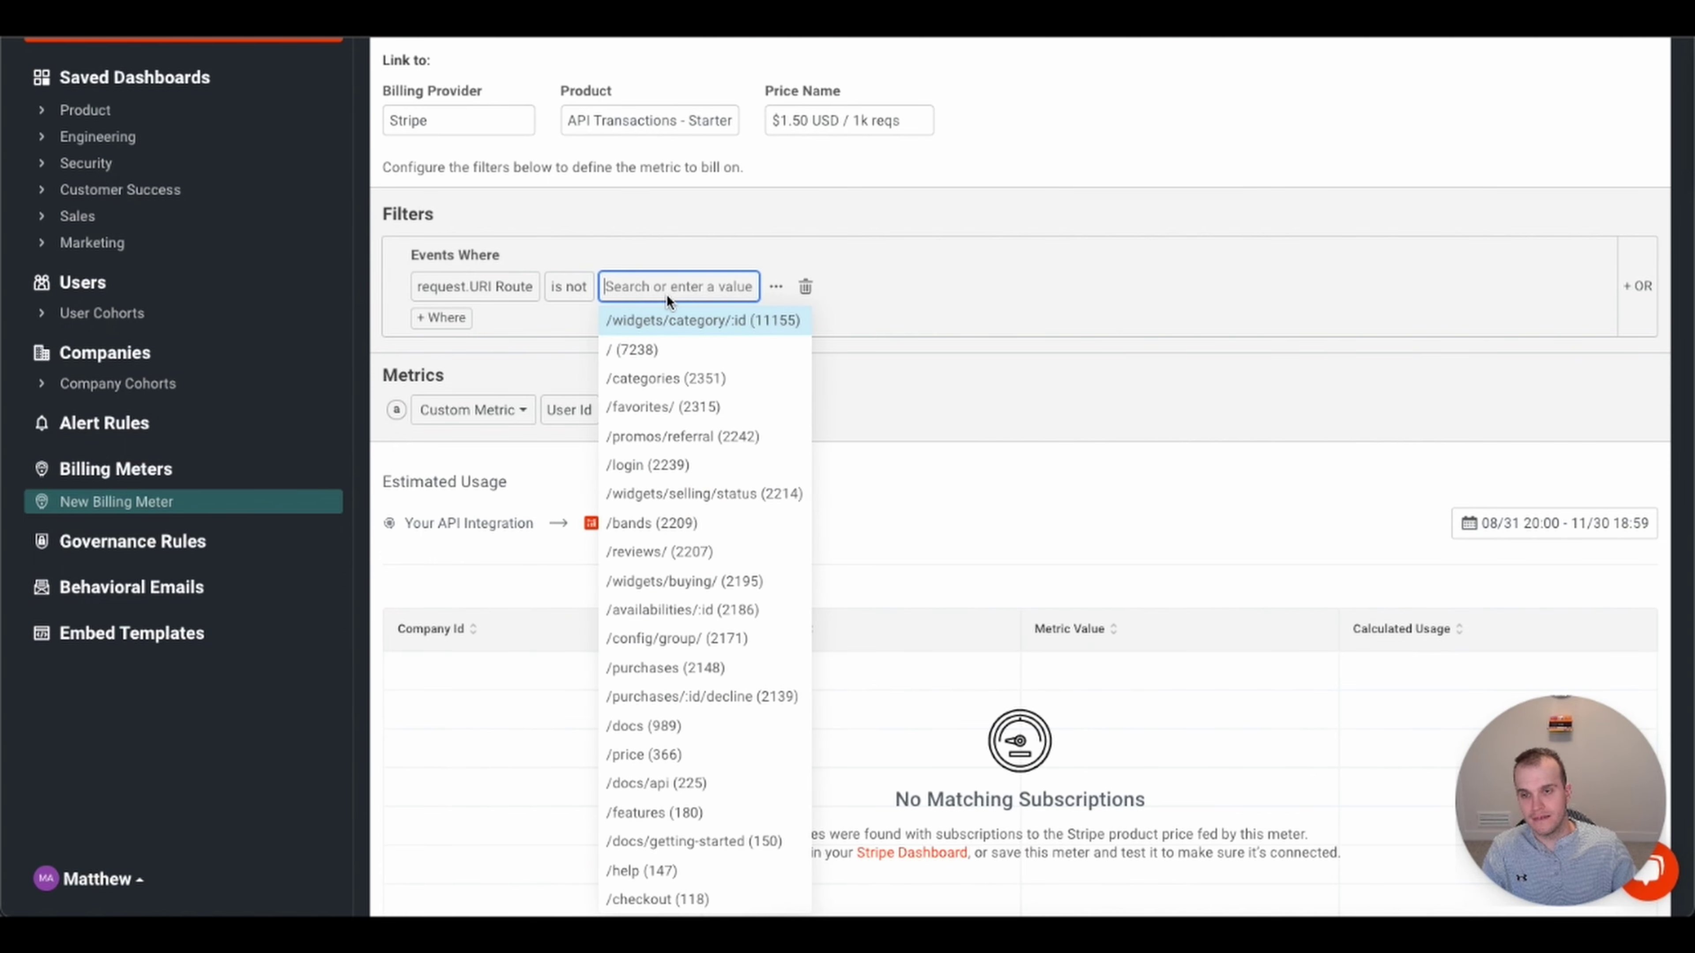
pyautogui.write('/log')
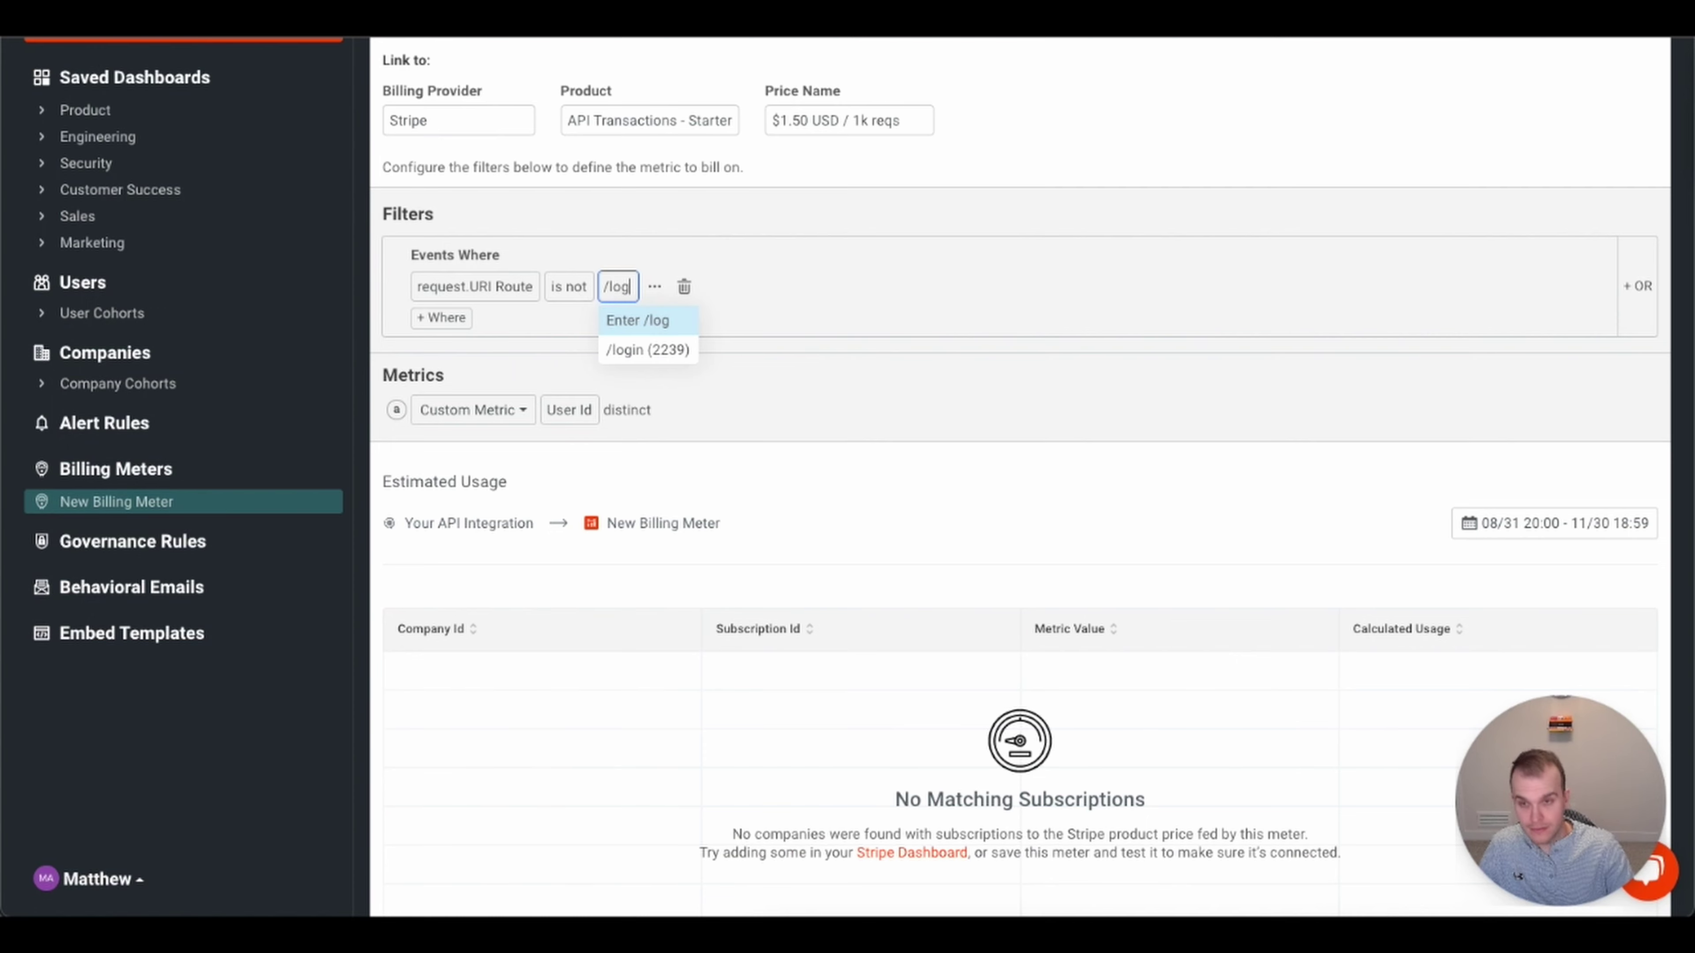
pyautogui.click(642, 351)
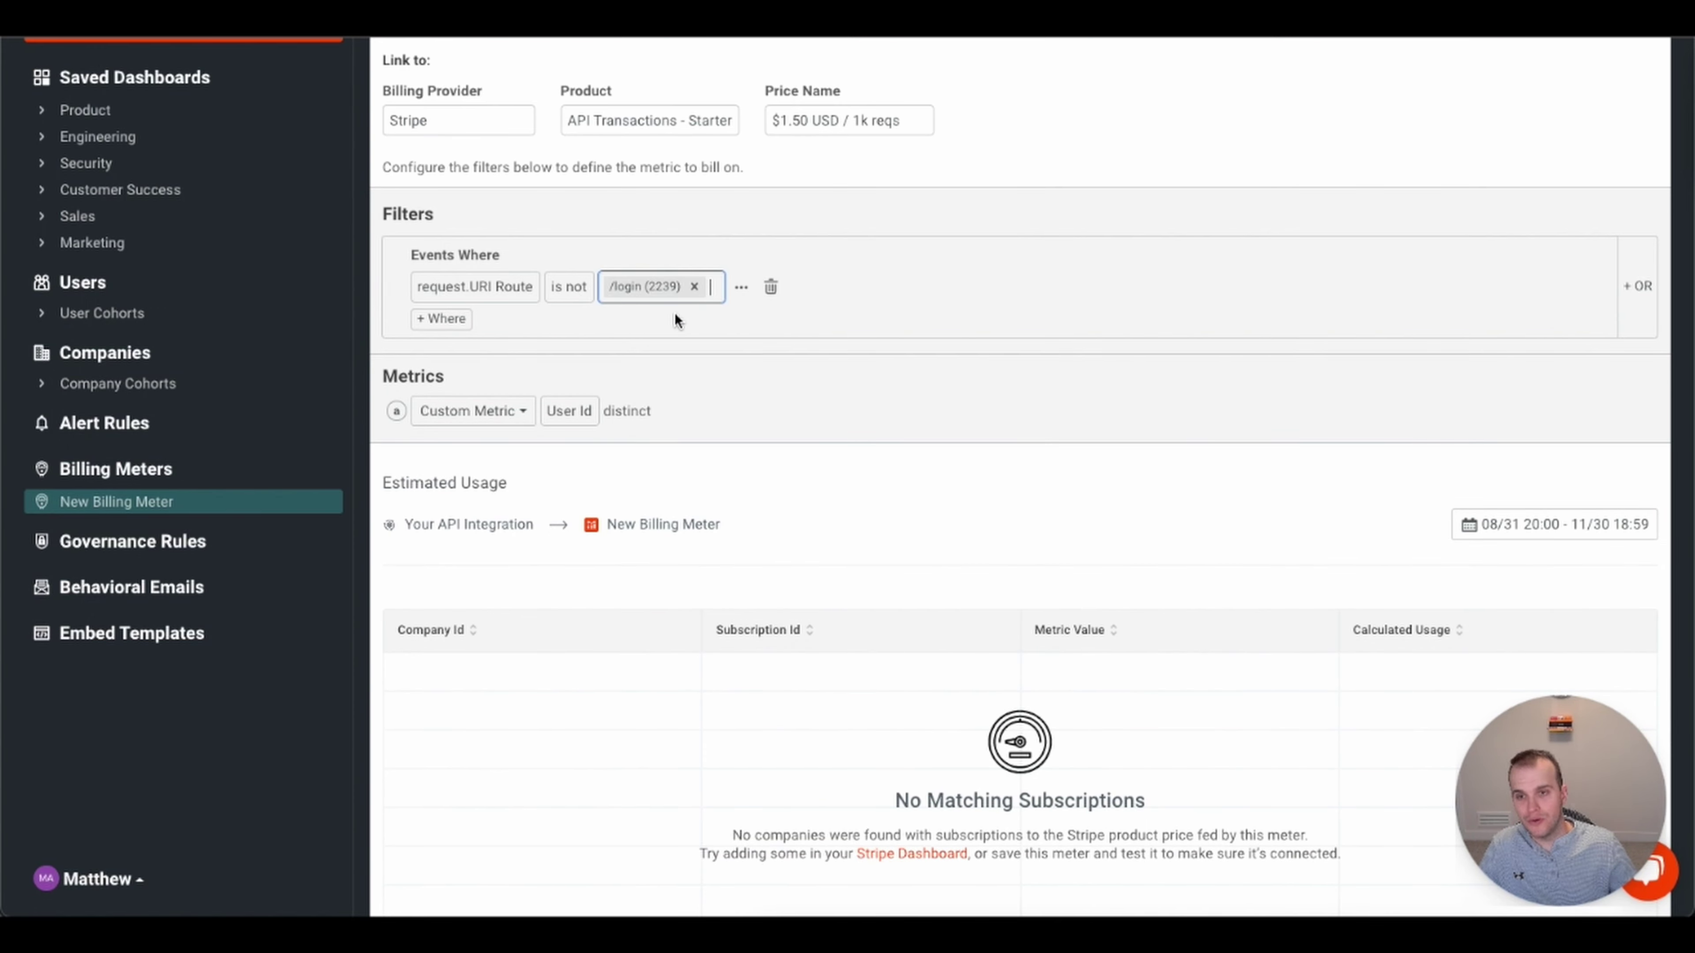
pyautogui.write('/')
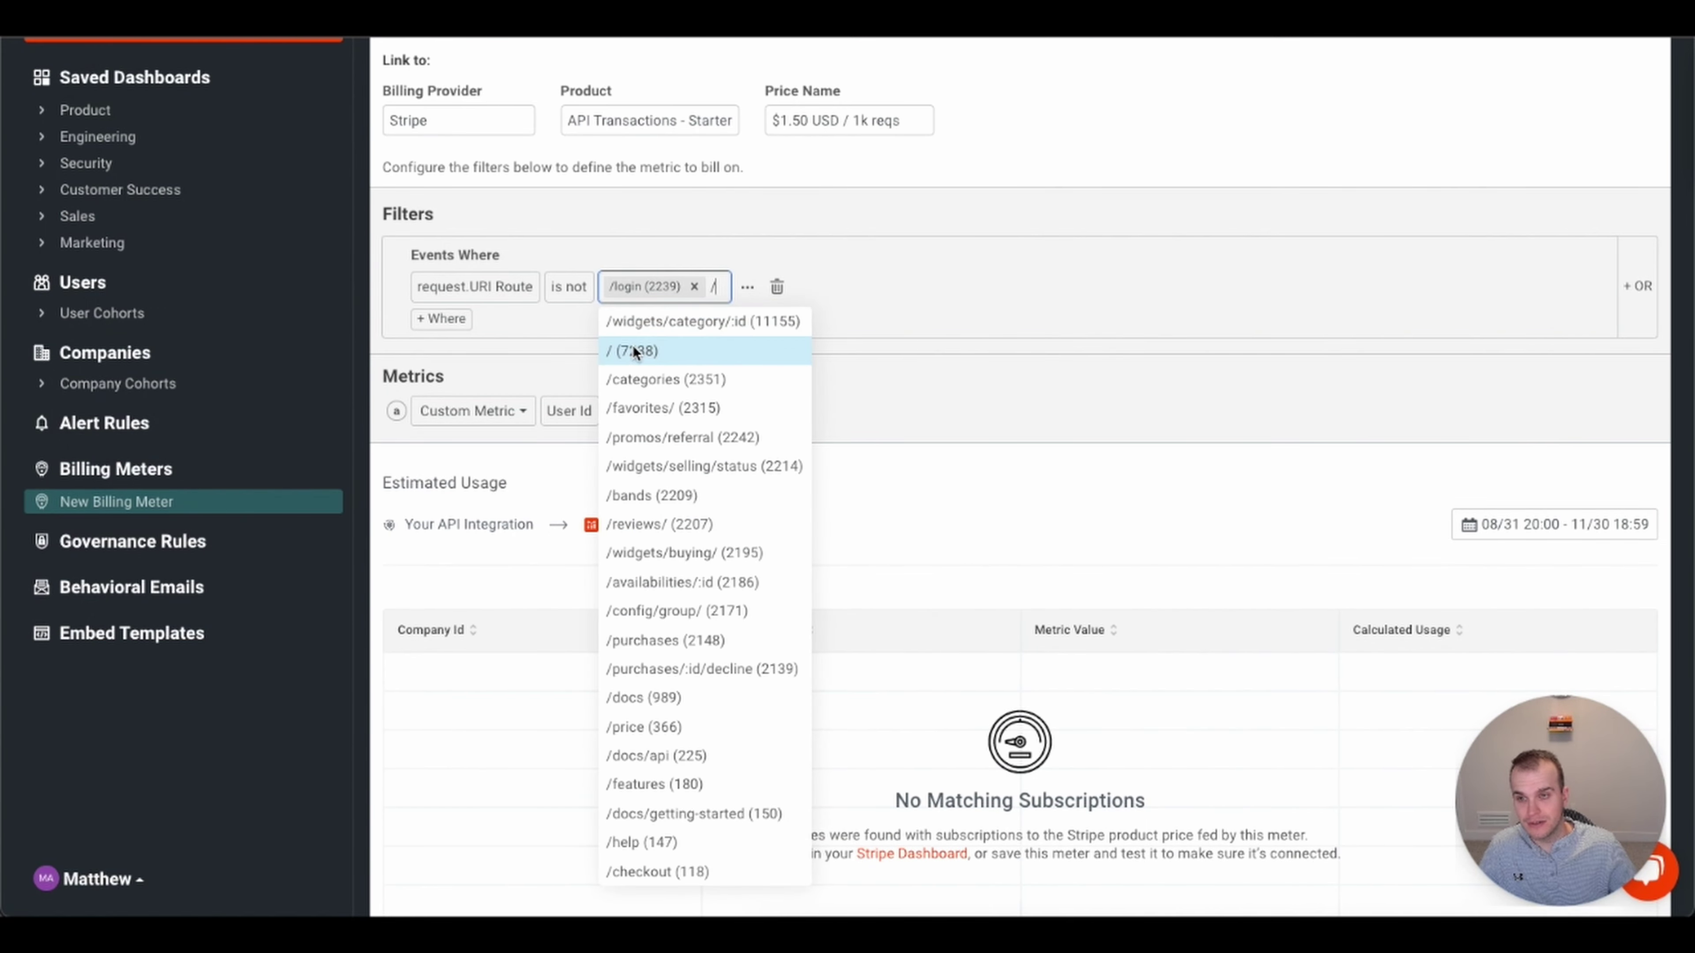
pyautogui.click(634, 344)
pyautogui.click(957, 287)
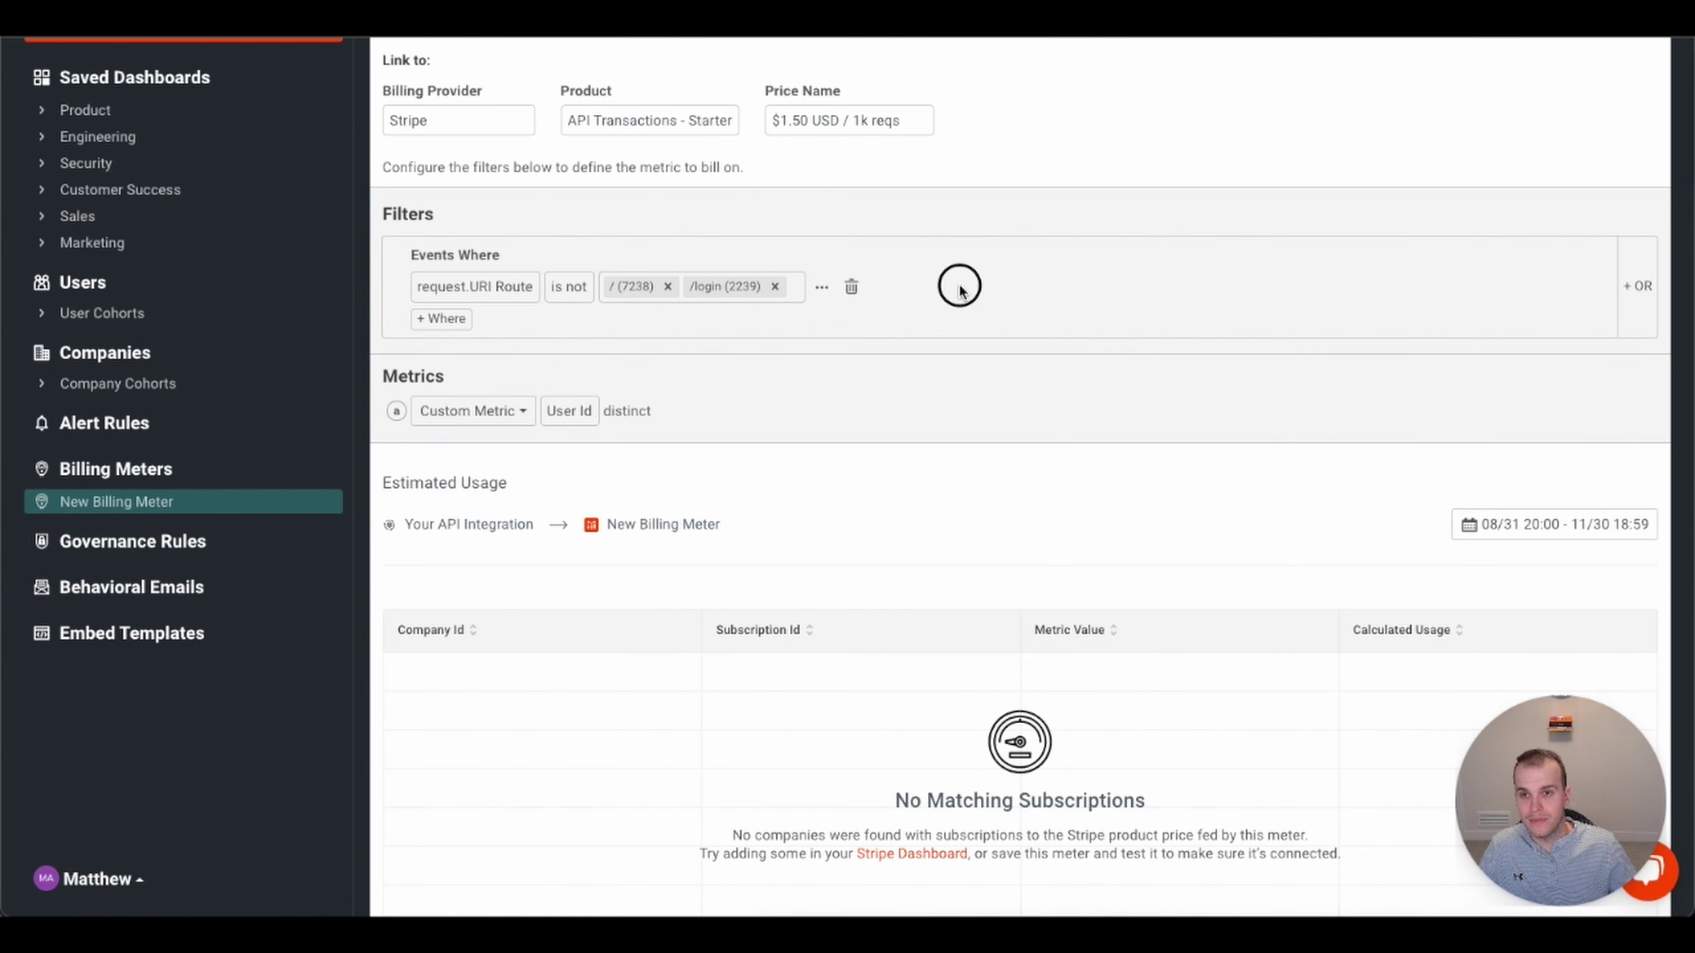
# - Add a second condition keeping only events where response Status Code = 200 OK
pyautogui.scroll(-1, 1007, 316)
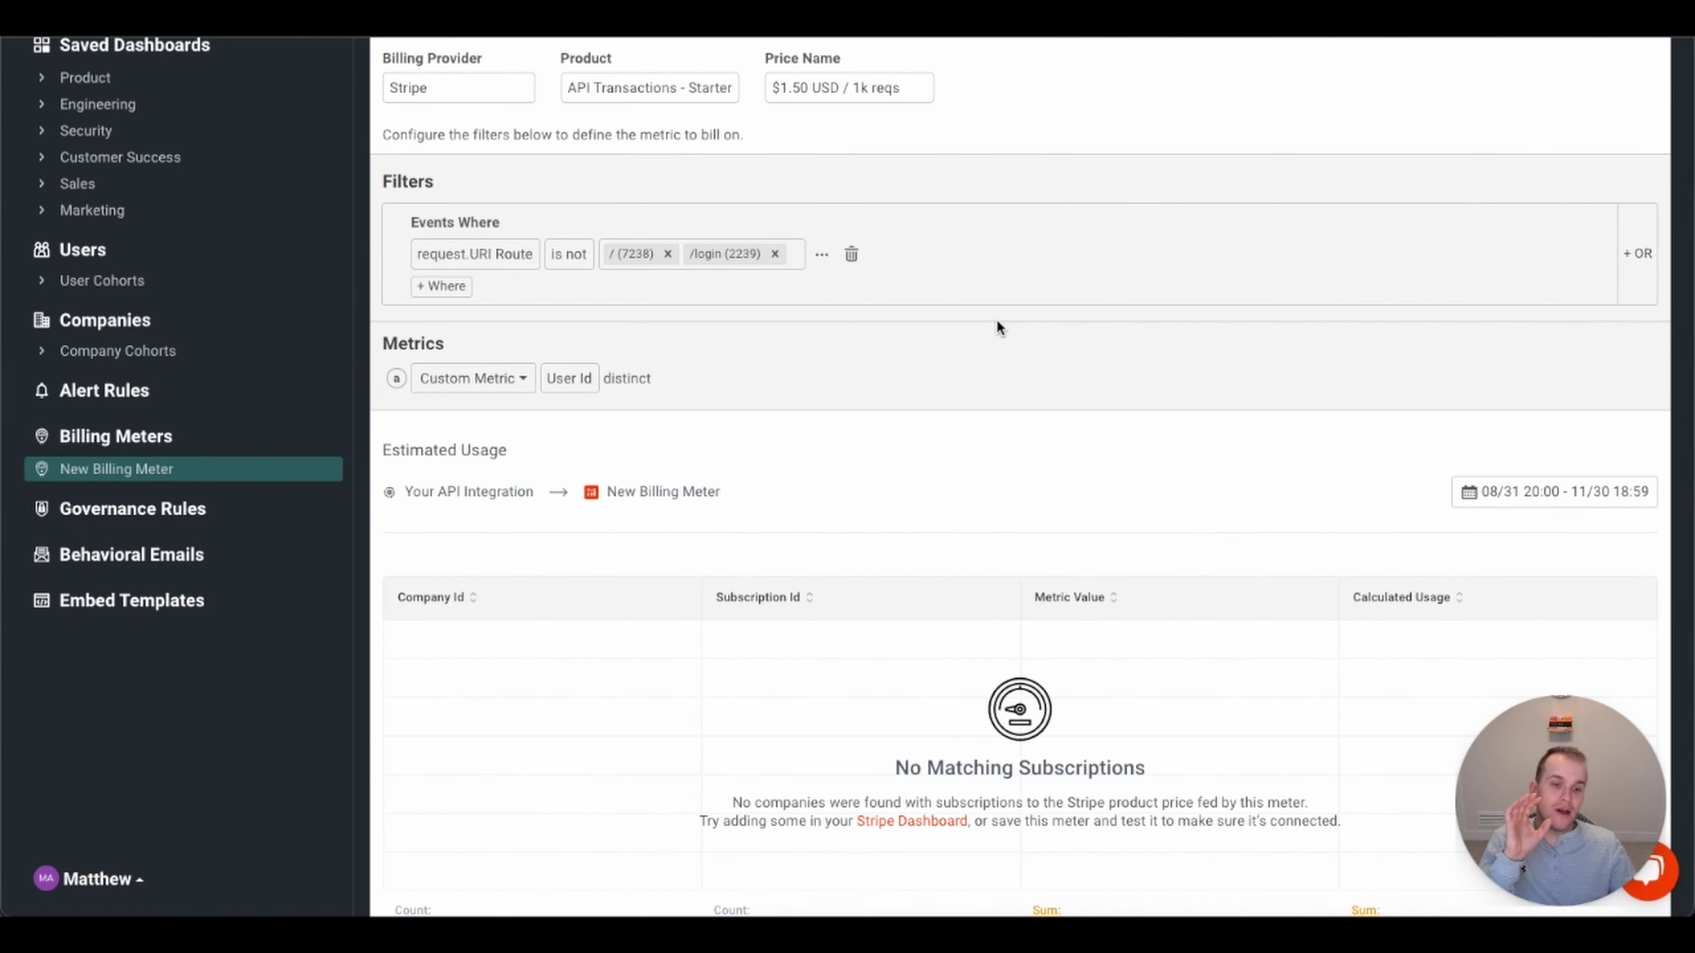
pyautogui.click(446, 285)
pyautogui.click(454, 285)
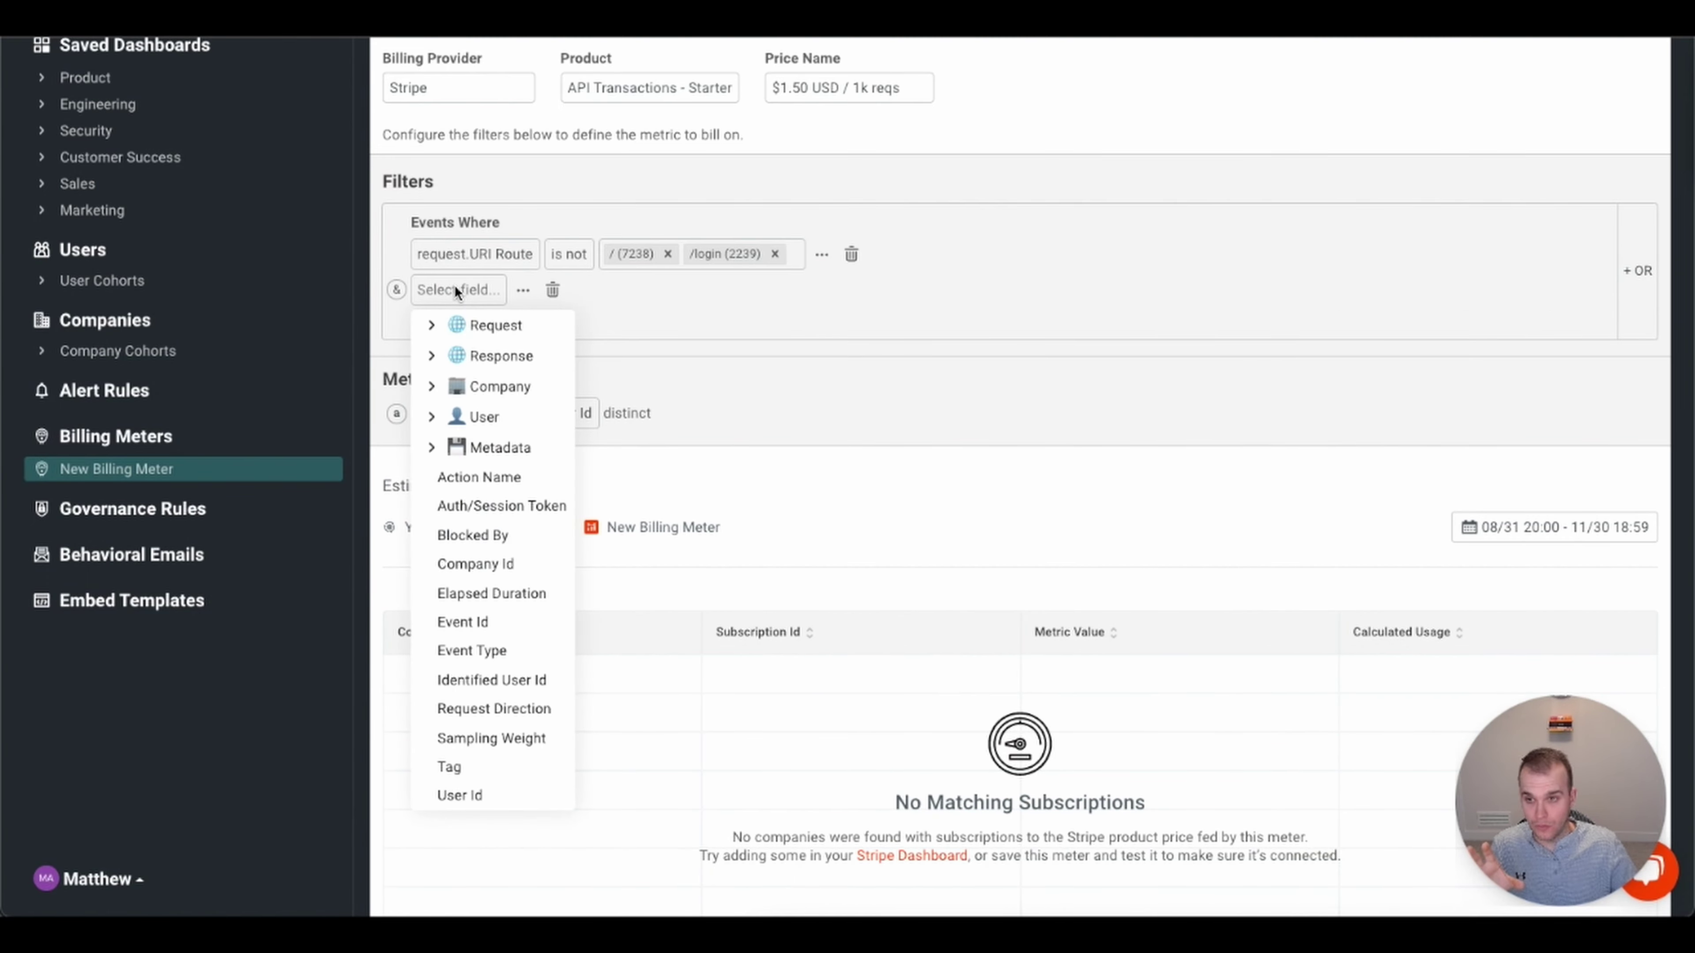
pyautogui.click(432, 355)
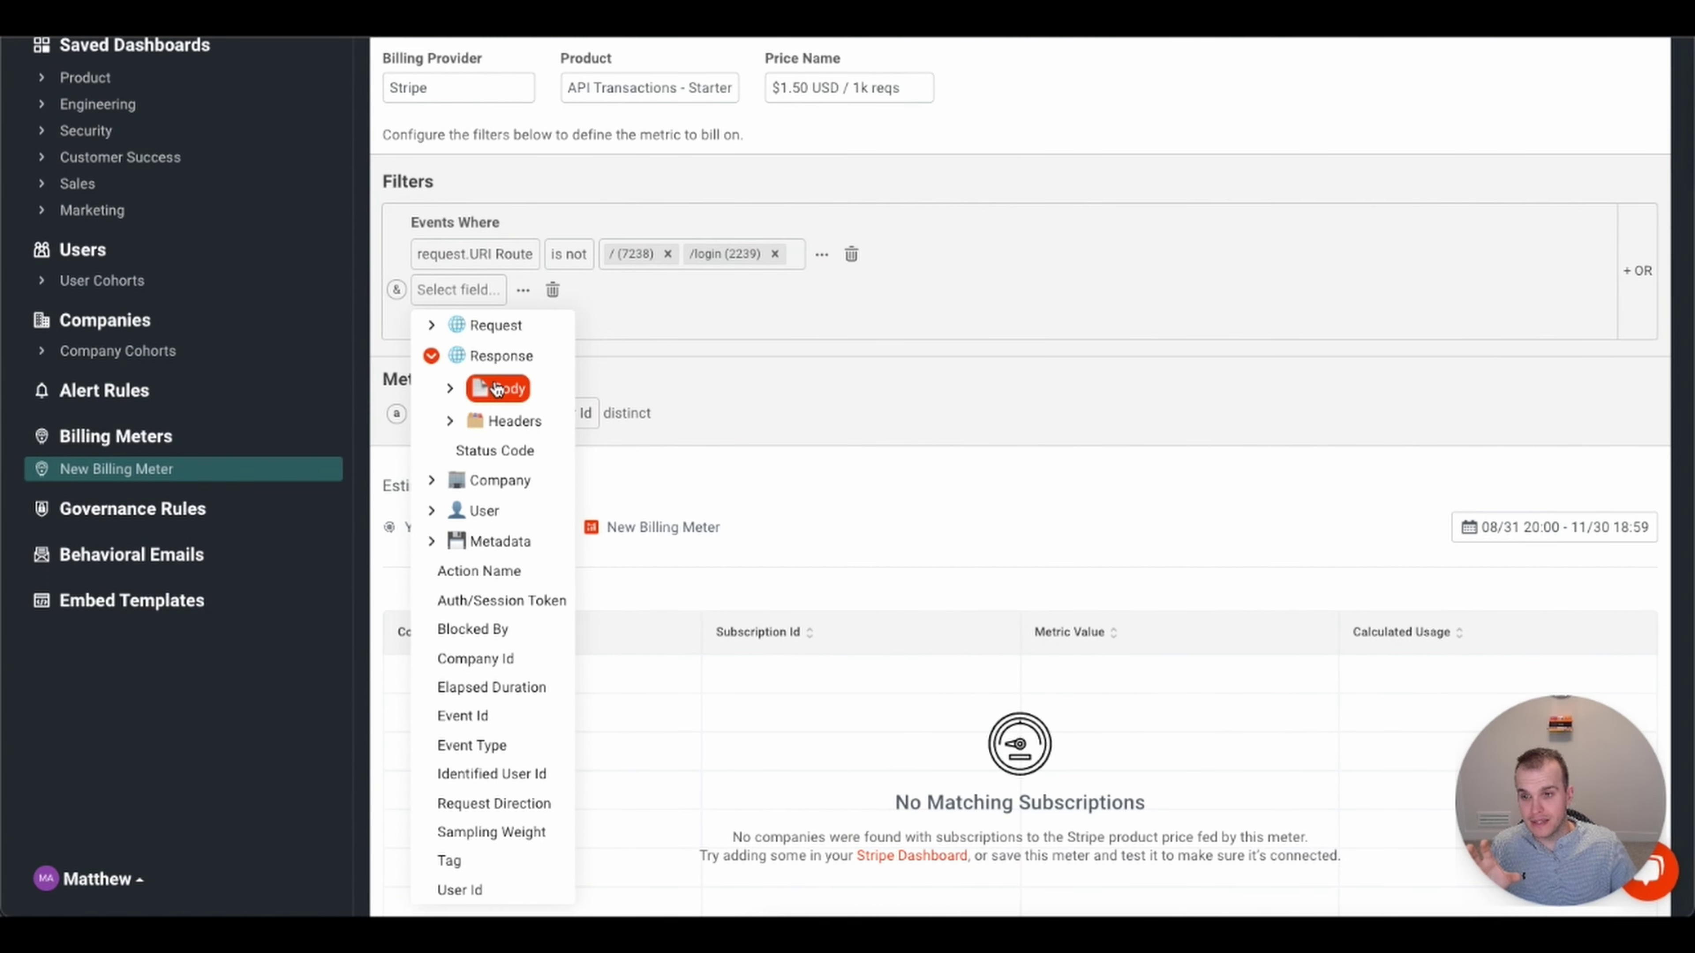
pyautogui.click(494, 450)
pyautogui.click(637, 290)
pyautogui.click(615, 382)
pyautogui.click(707, 289)
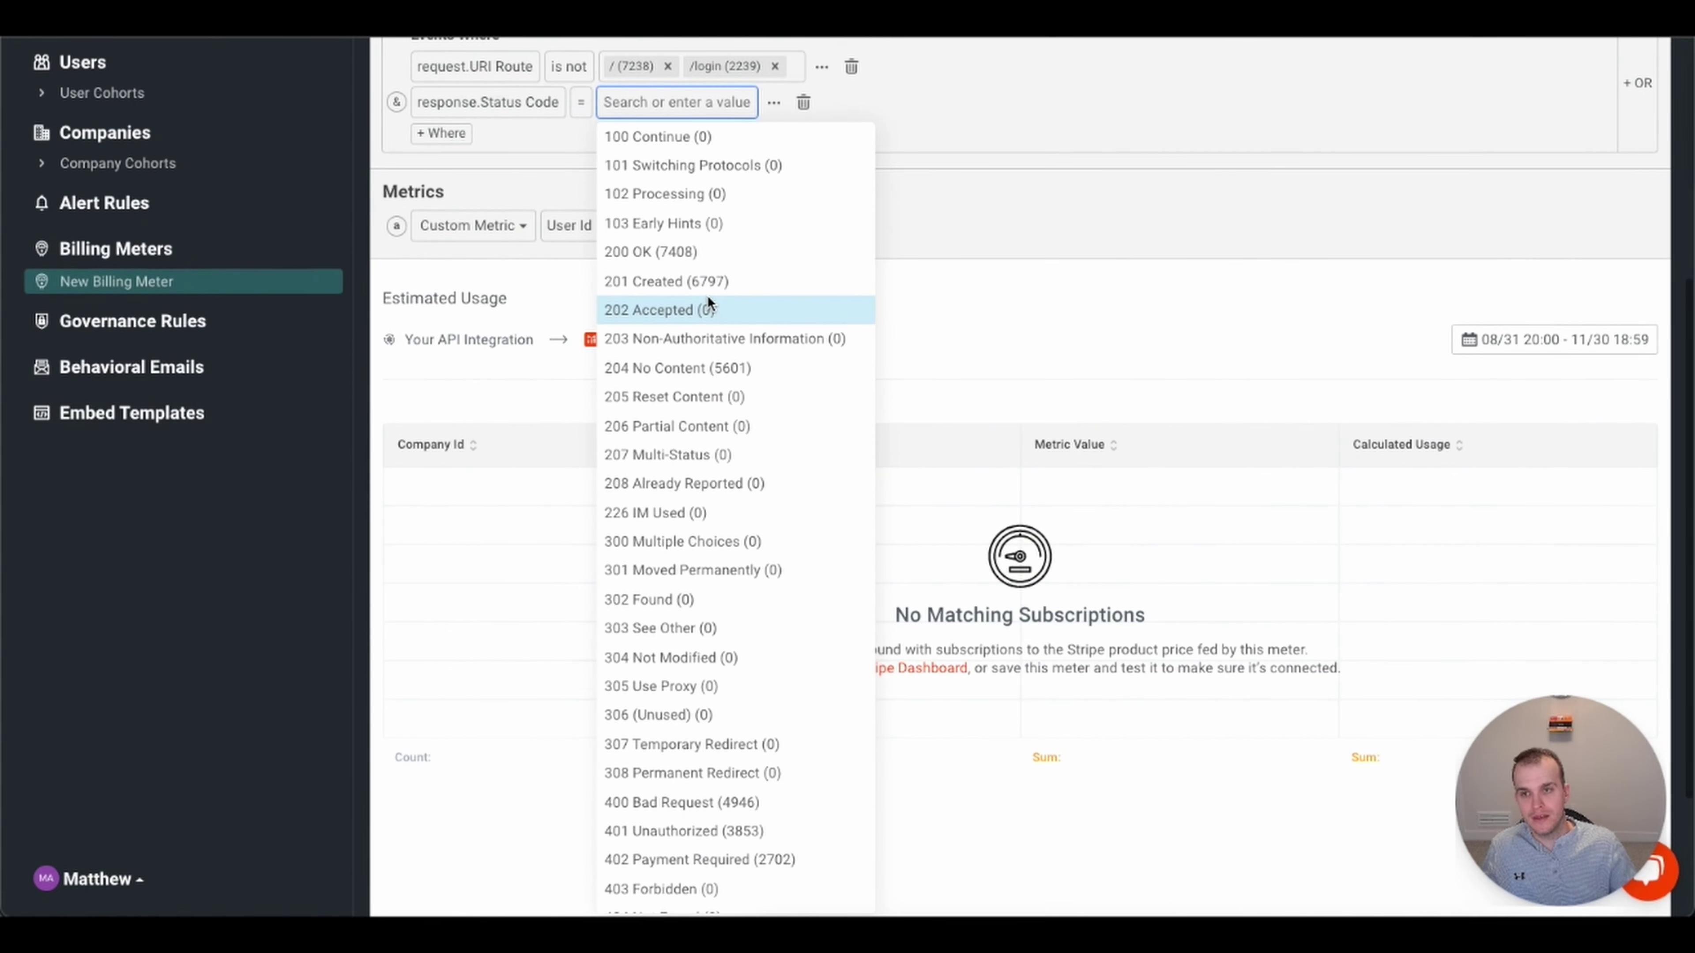
pyautogui.click(702, 252)
# - Set the meter's billing metric to Event Count
pyautogui.scroll(3, 953, 150)
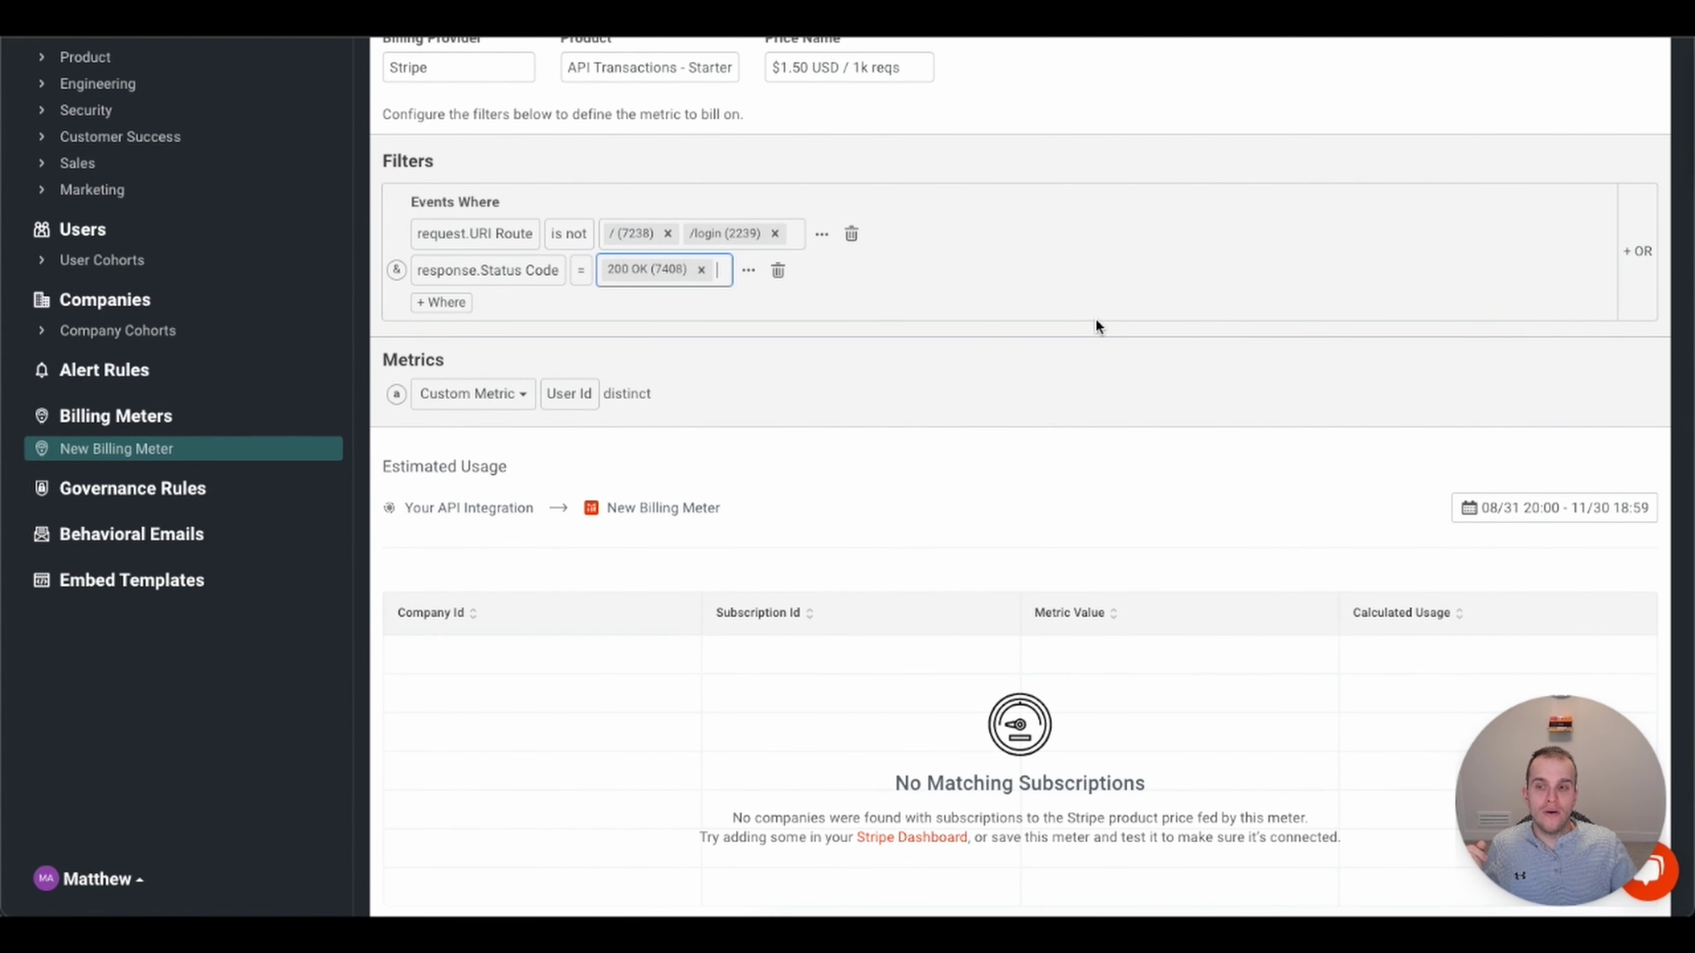
pyautogui.click(525, 396)
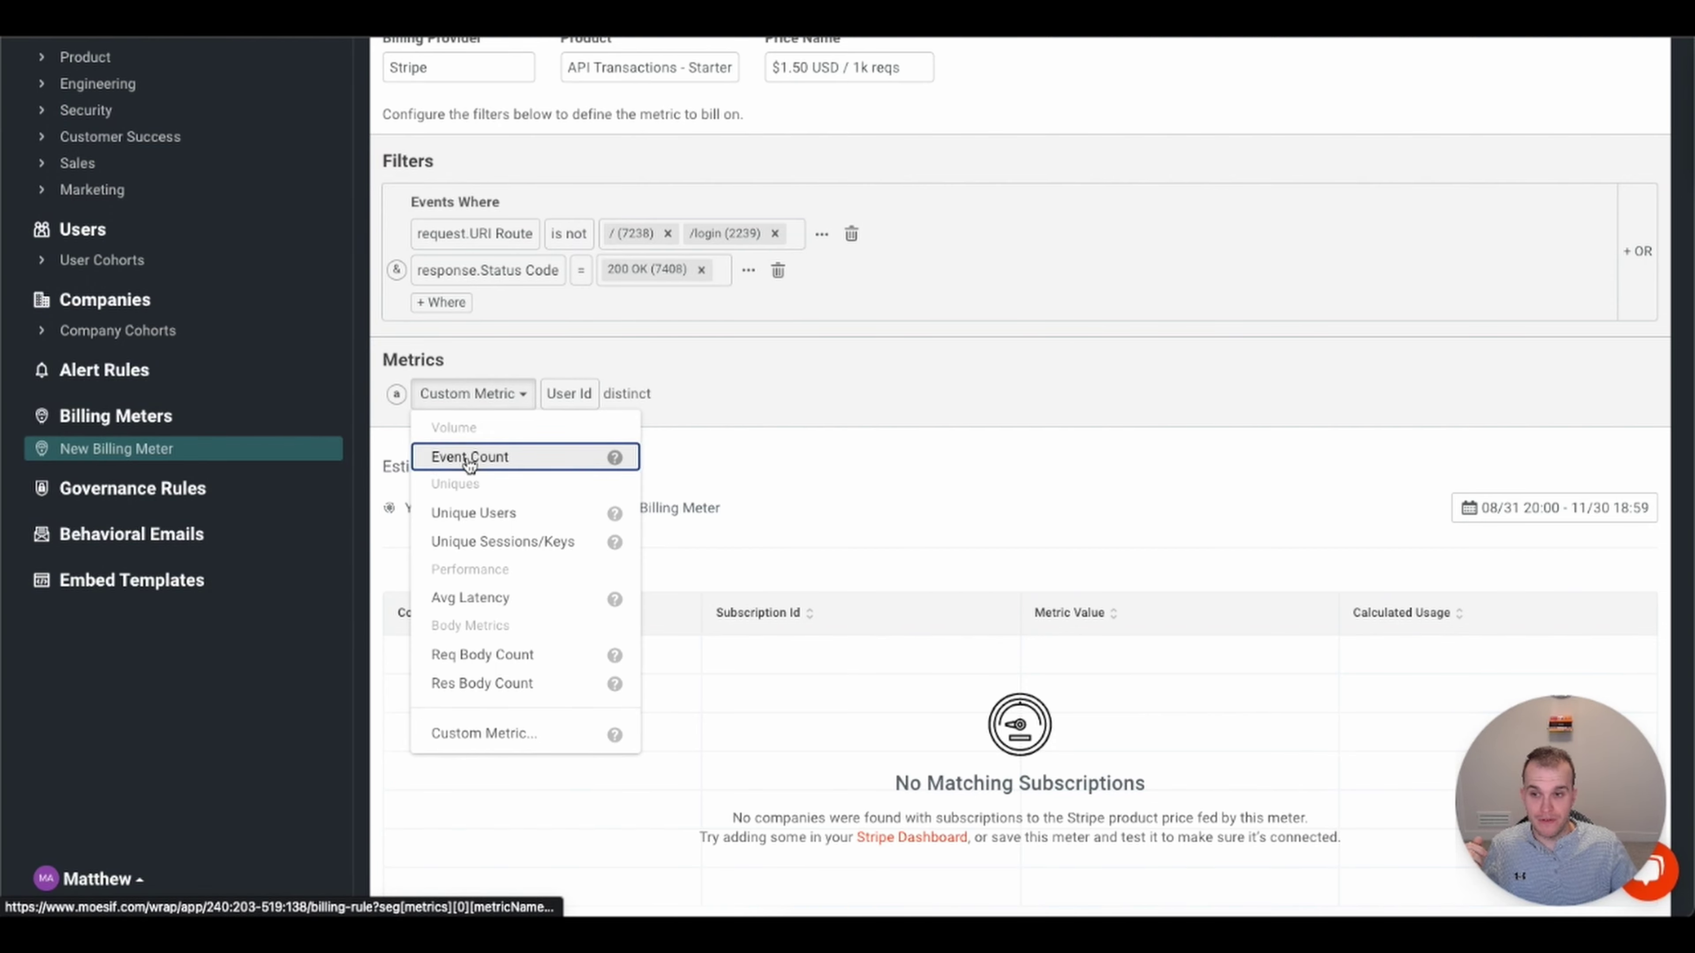
pyautogui.click(474, 457)
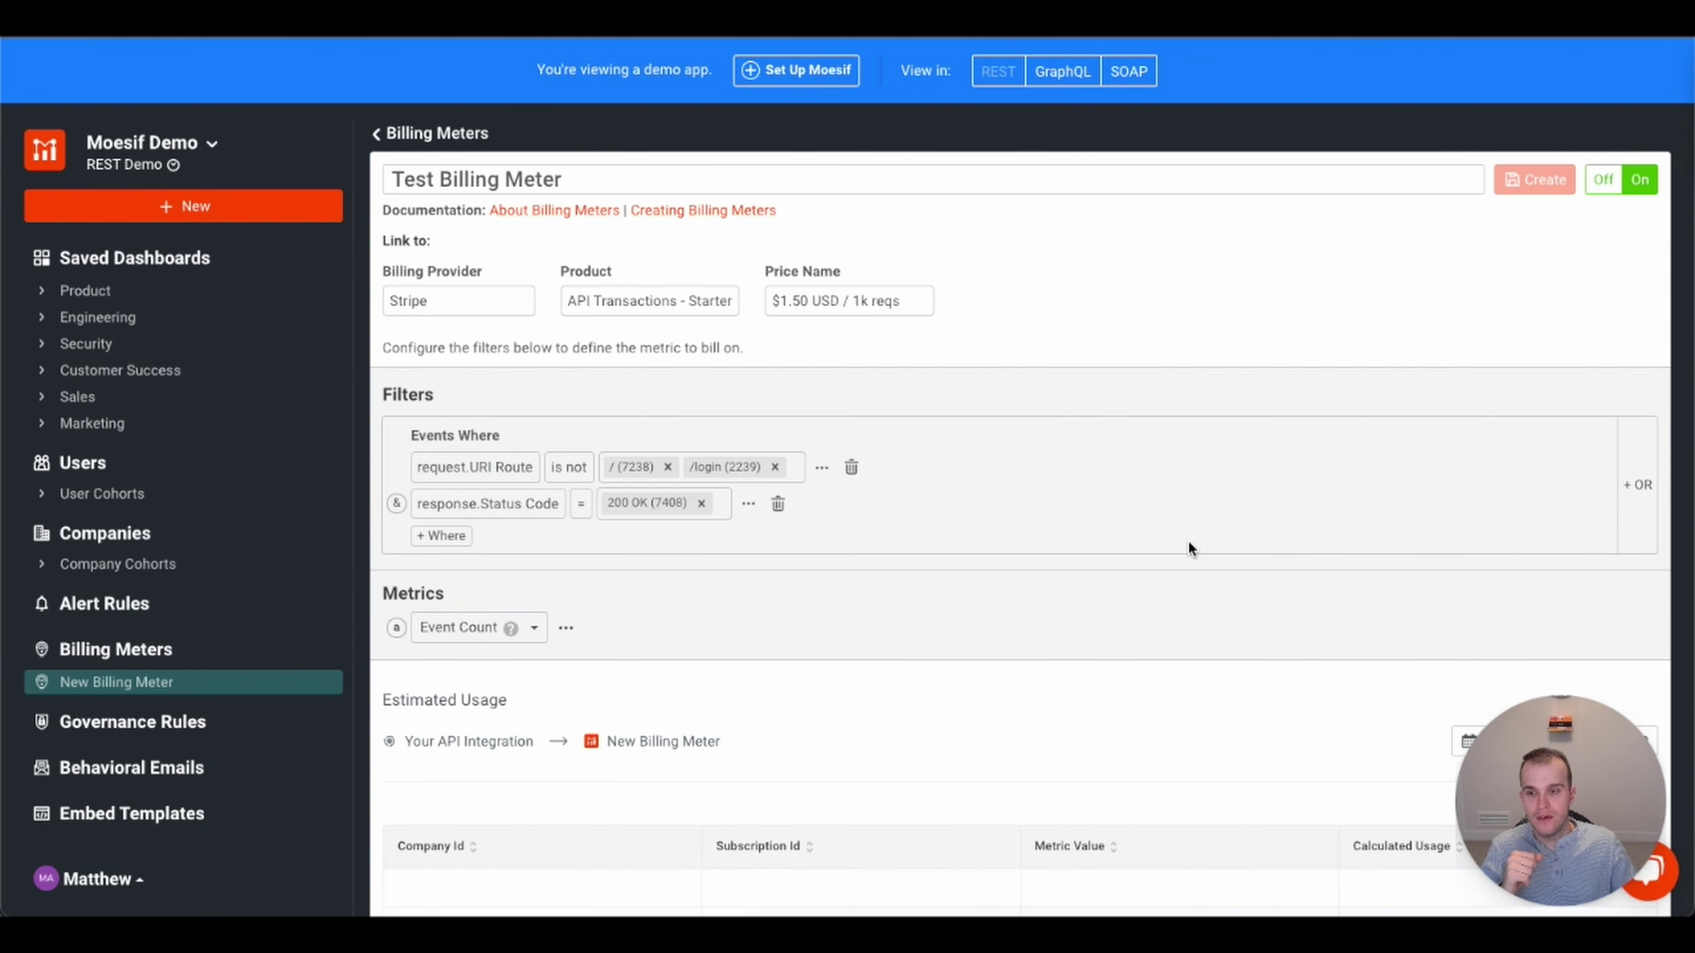
# - Scroll down through the Test Billing Meter settings
pyautogui.scroll(-1, 1188, 540)
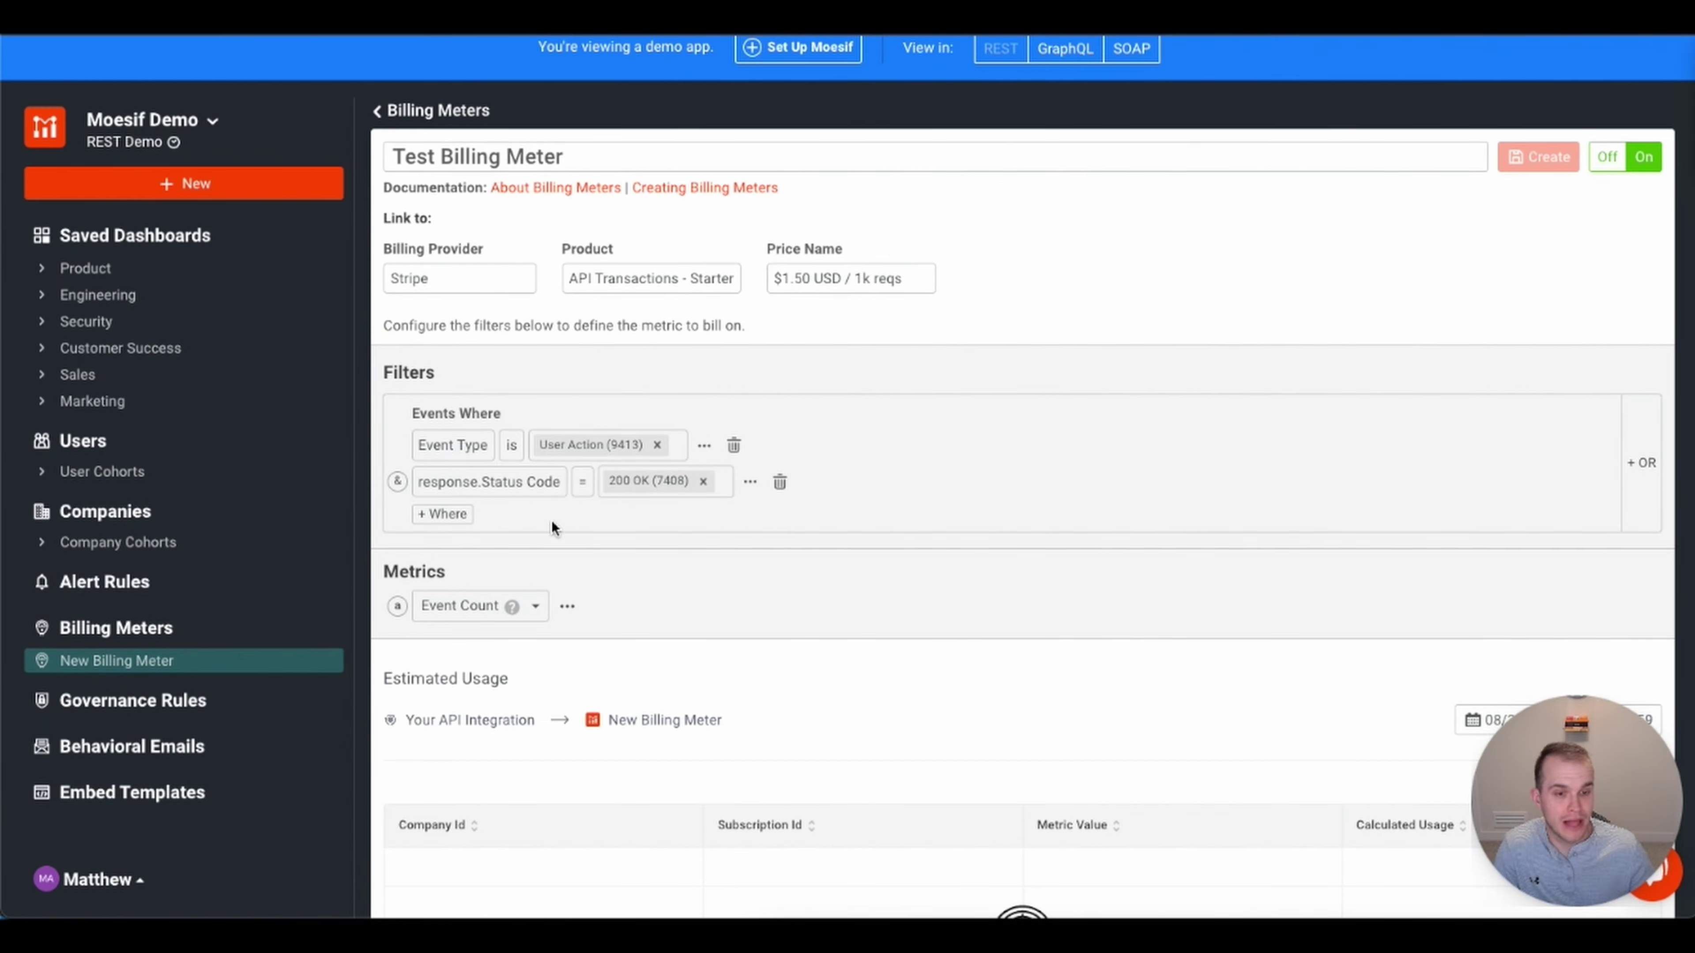
# - Go to Settings > Installation and browse the server integrations and gateway plugins
pyautogui.click(142, 885)
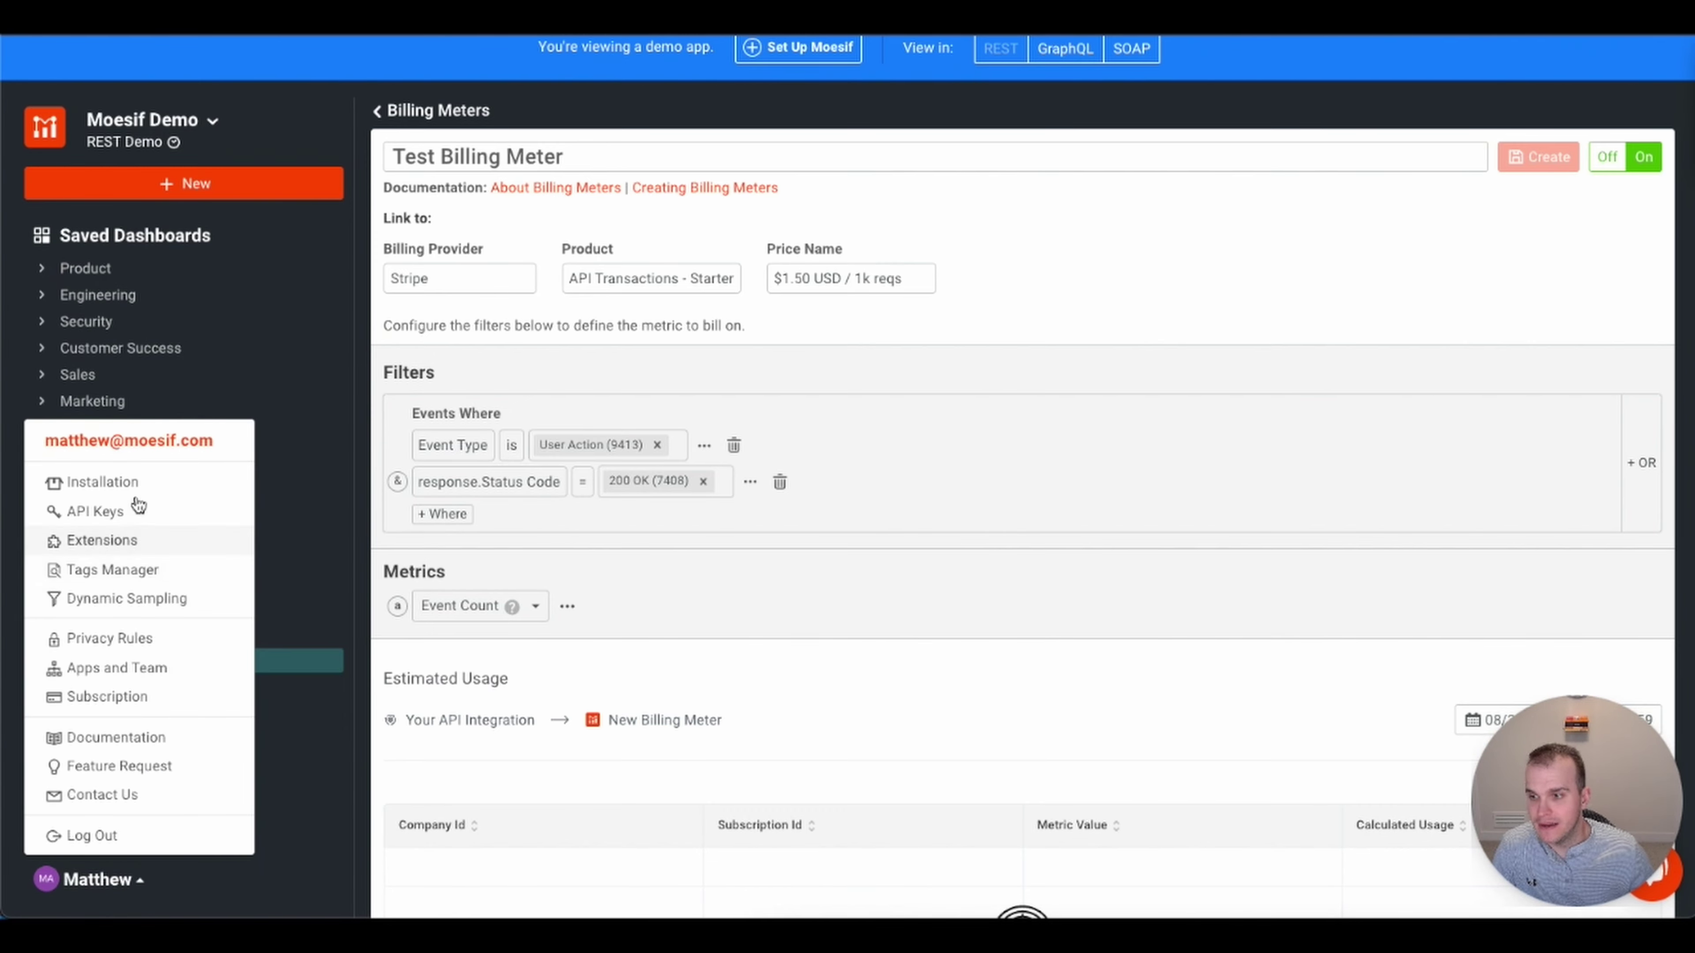
pyautogui.click(133, 482)
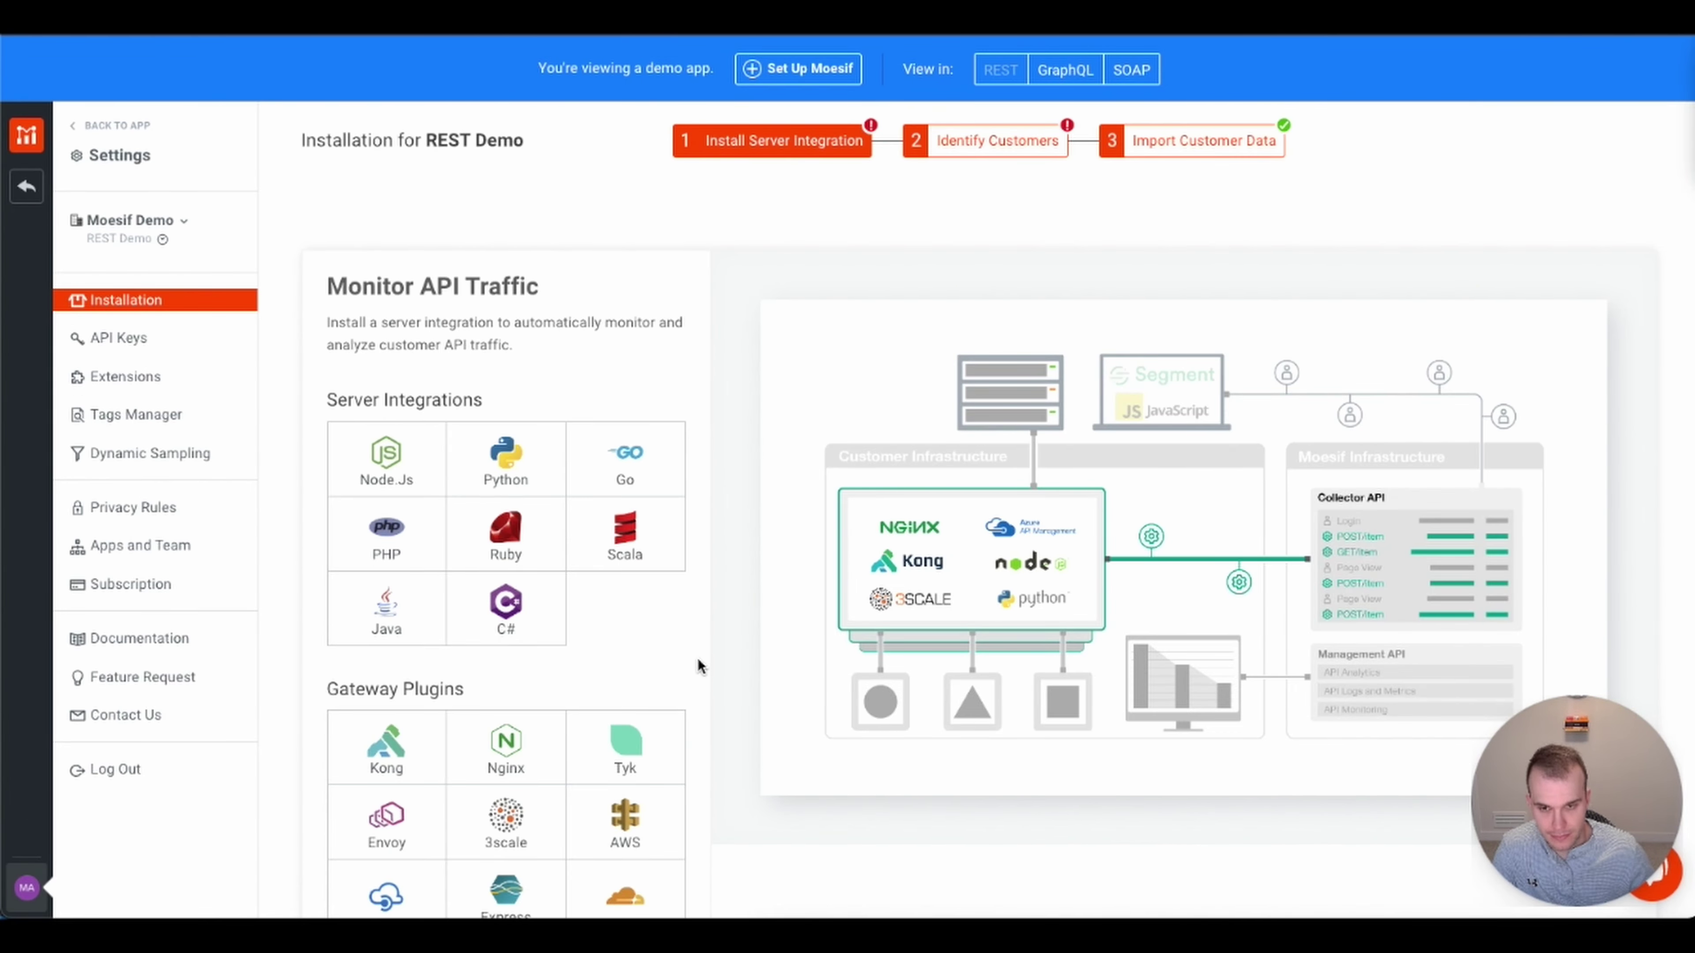
pyautogui.scroll(-2, 692, 655)
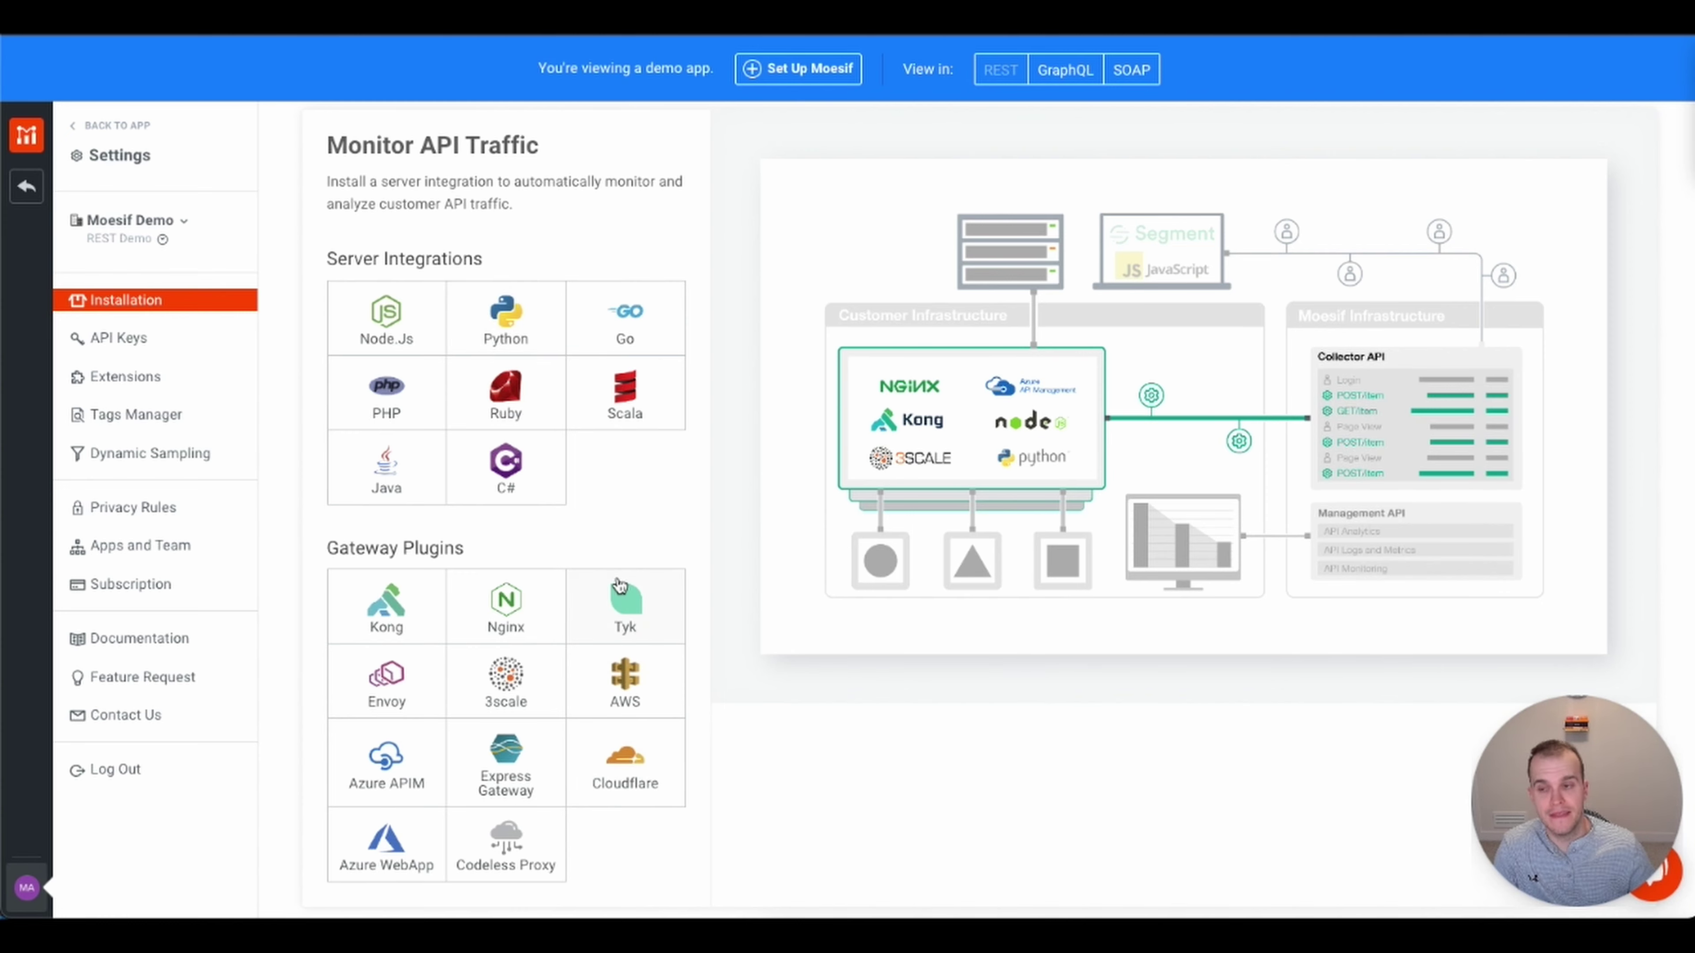
pyautogui.scroll(-1, 621, 581)
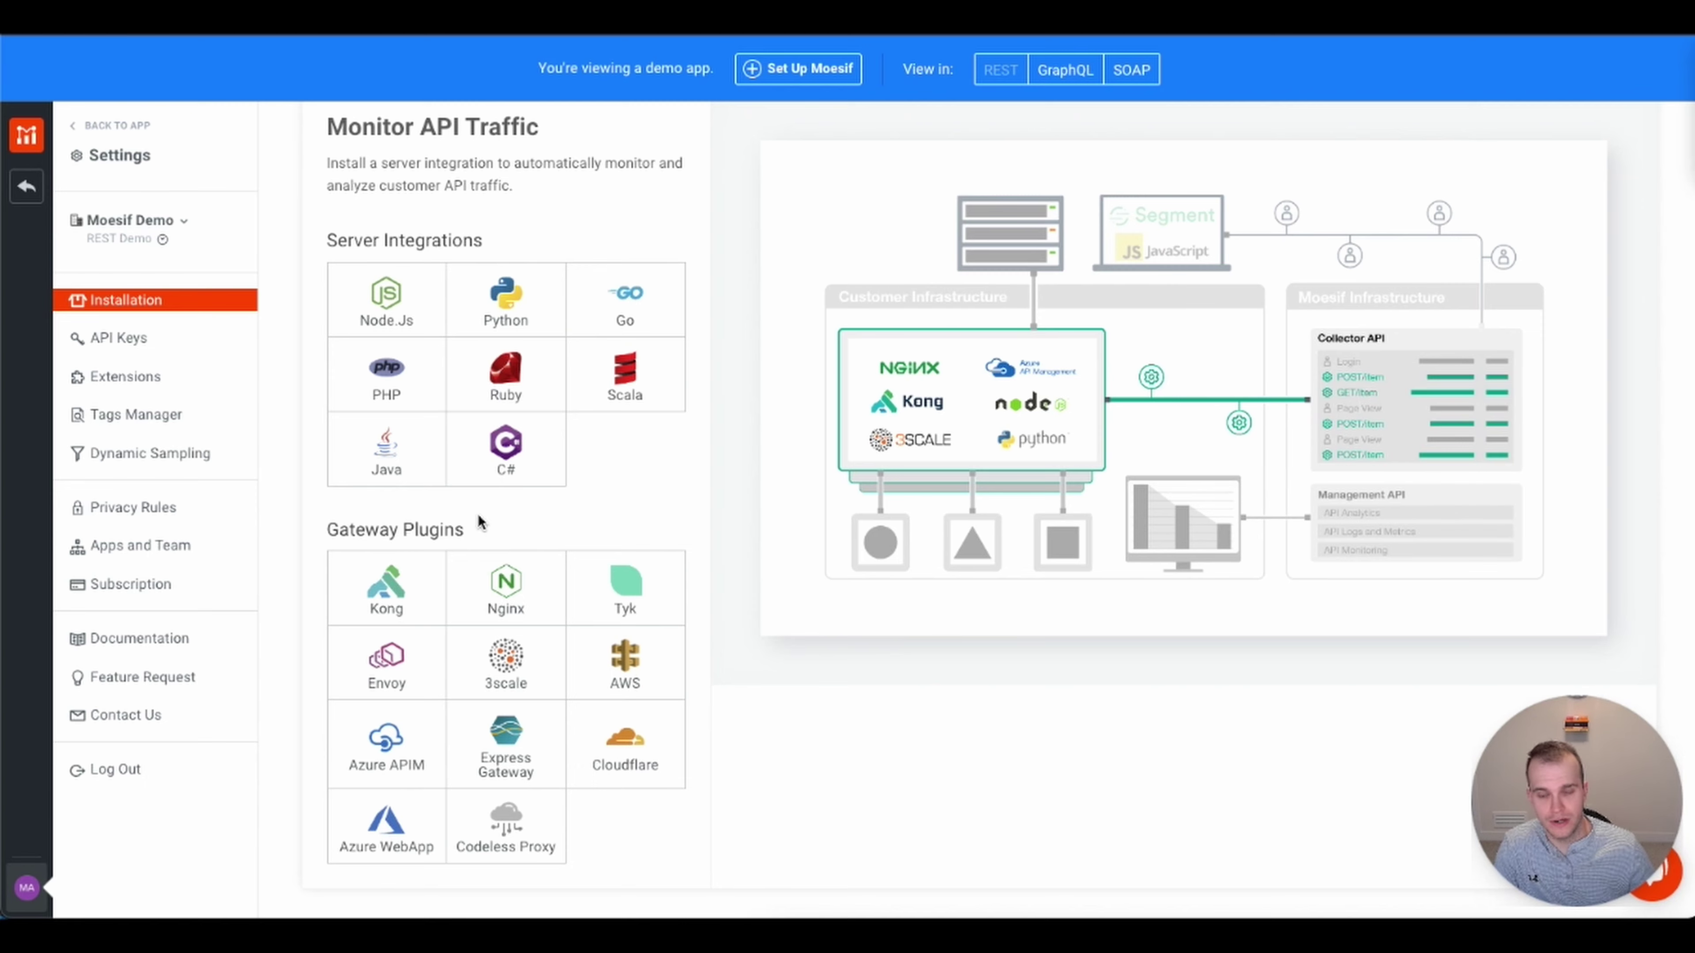
pyautogui.scroll(-1, 428, 564)
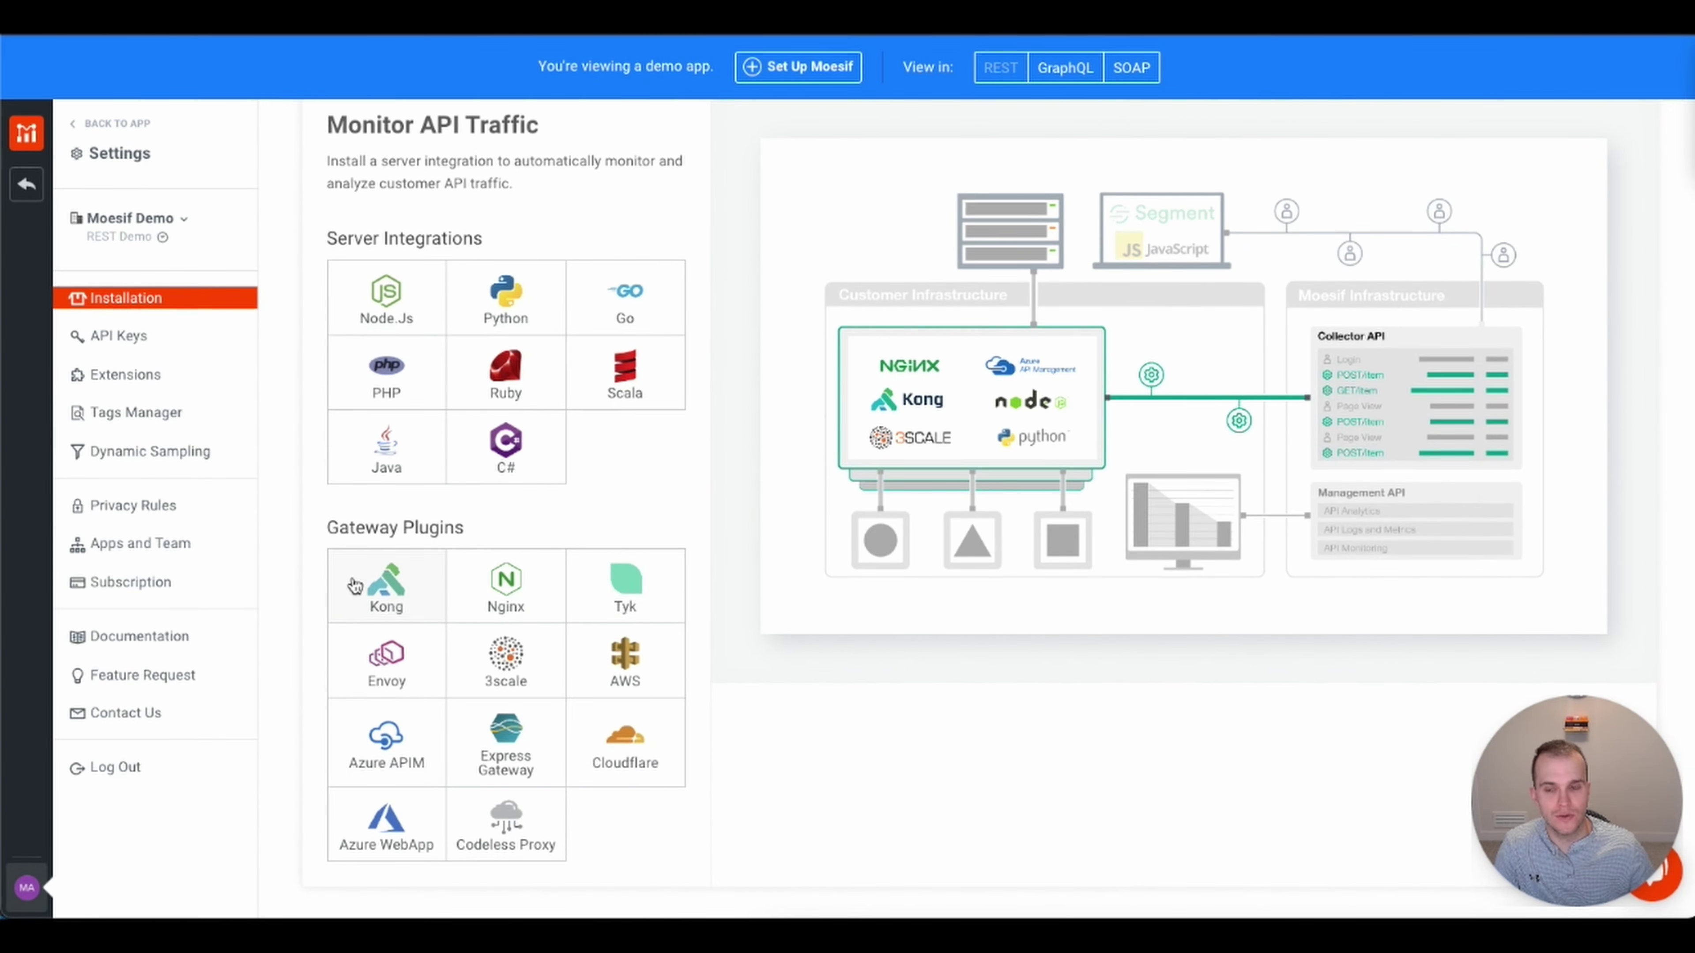
# - Show the Kong API Gateway setup steps: luarocks install, kong.conf update, restart, enable plugin
pyautogui.click(373, 589)
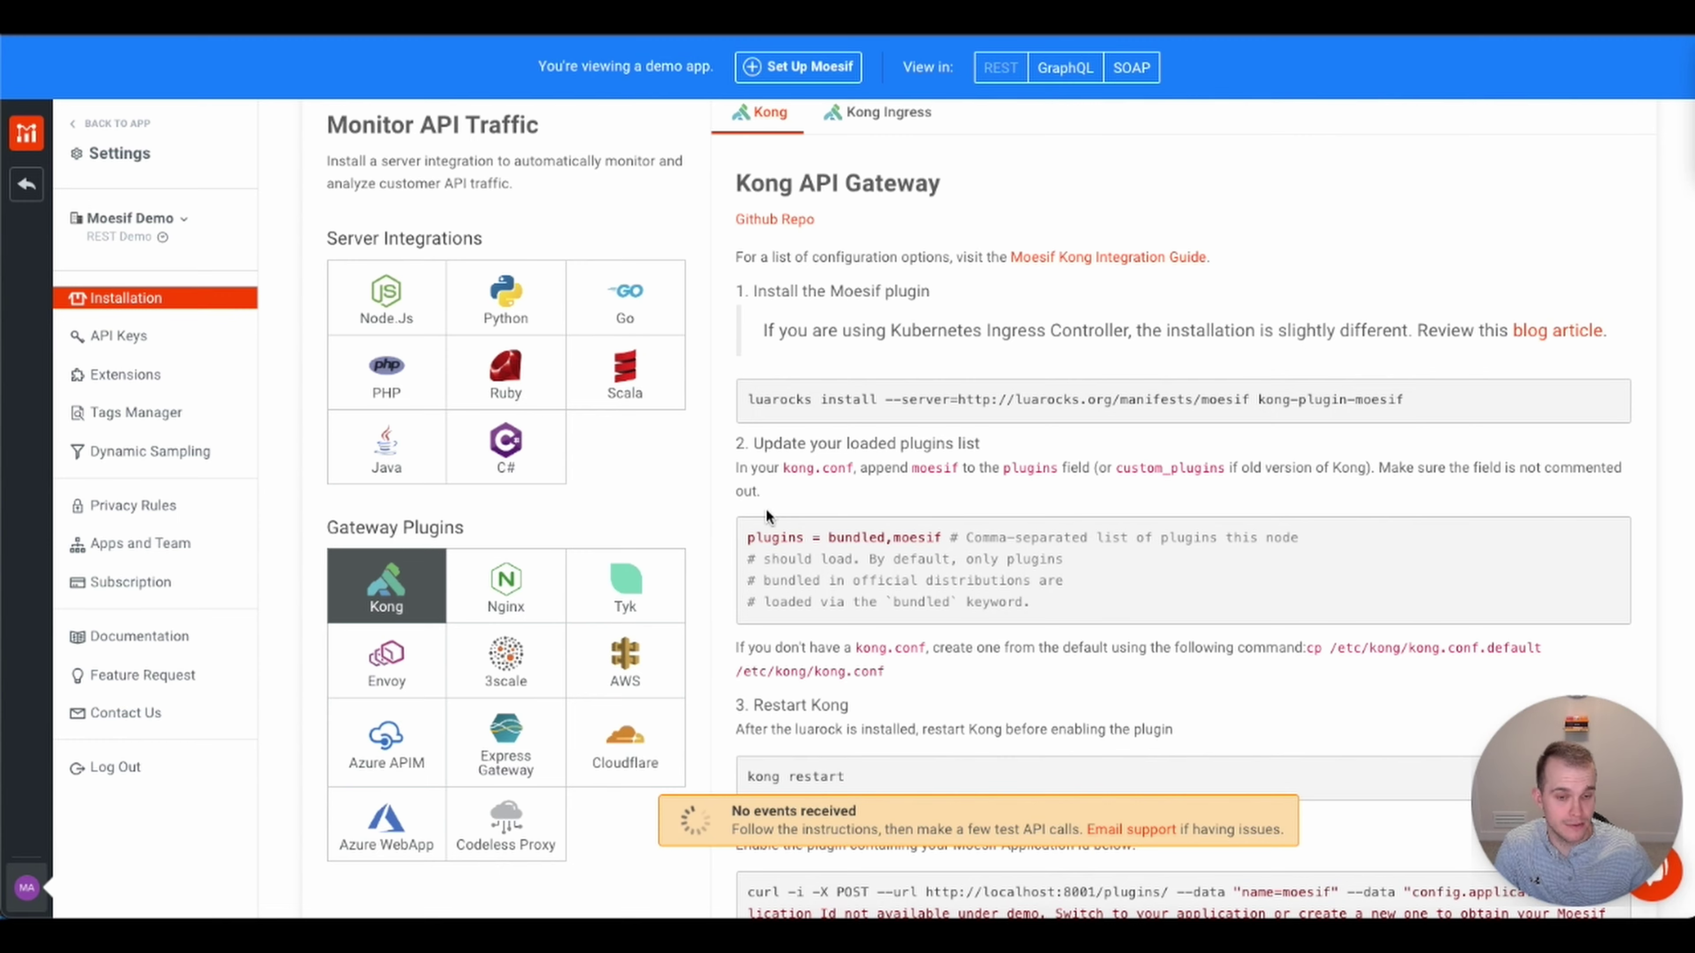
pyautogui.scroll(-5, 1181, 594)
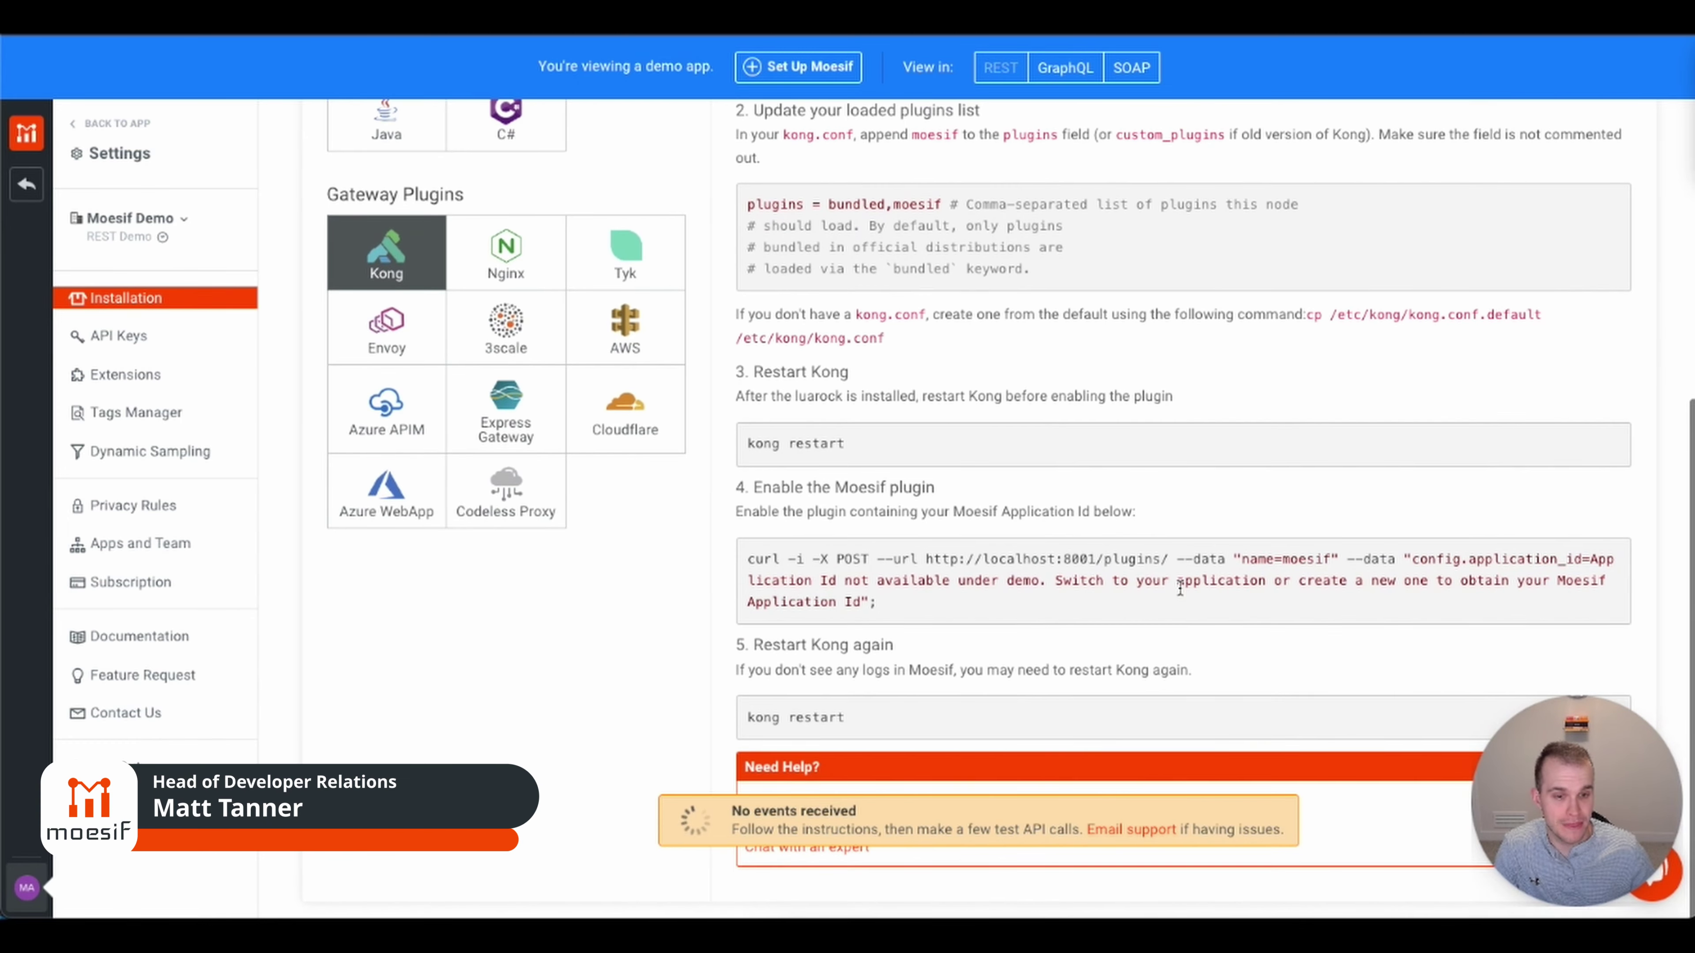
pyautogui.scroll(7, 1180, 590)
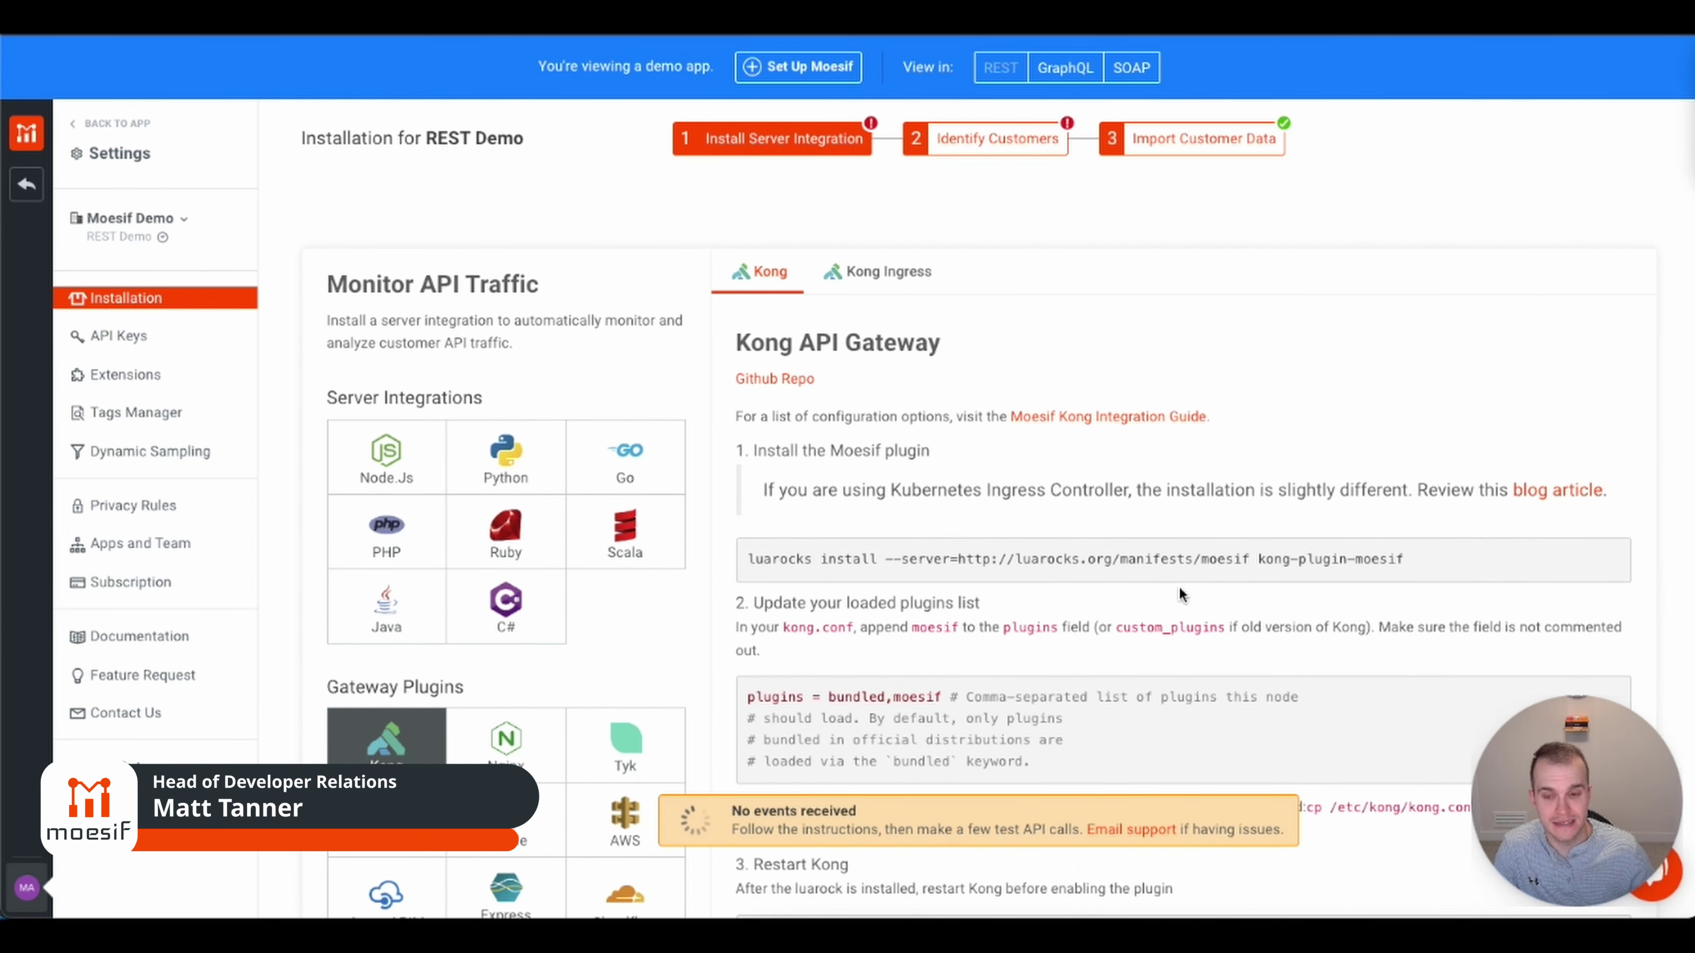